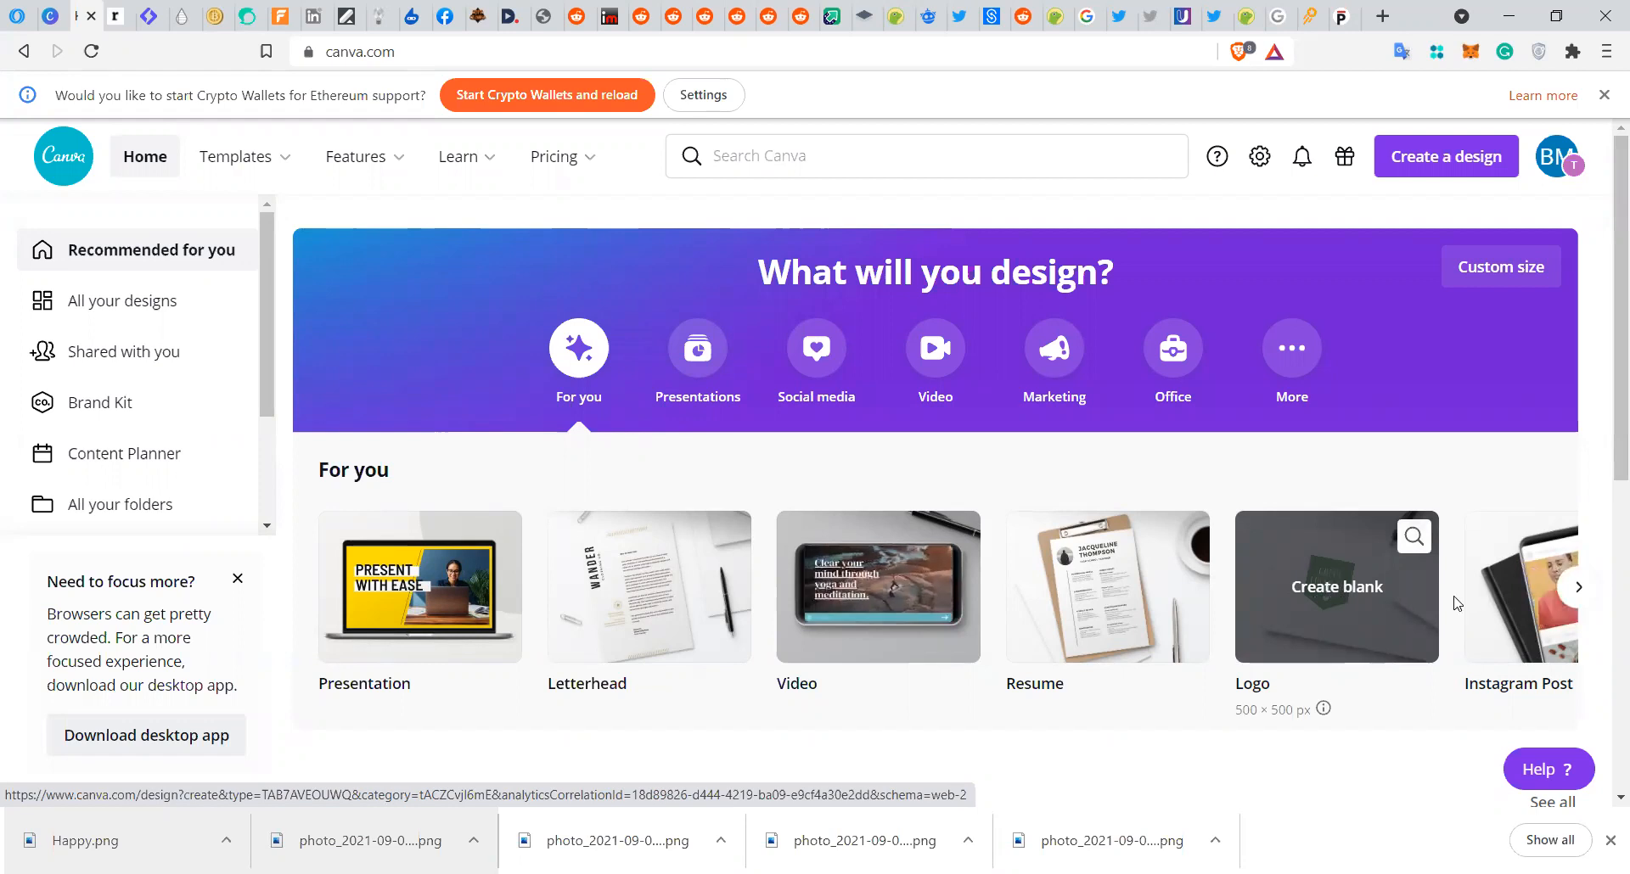
# - Browse through the suggested design types on the Canva home page
pyautogui.click(1577, 591)
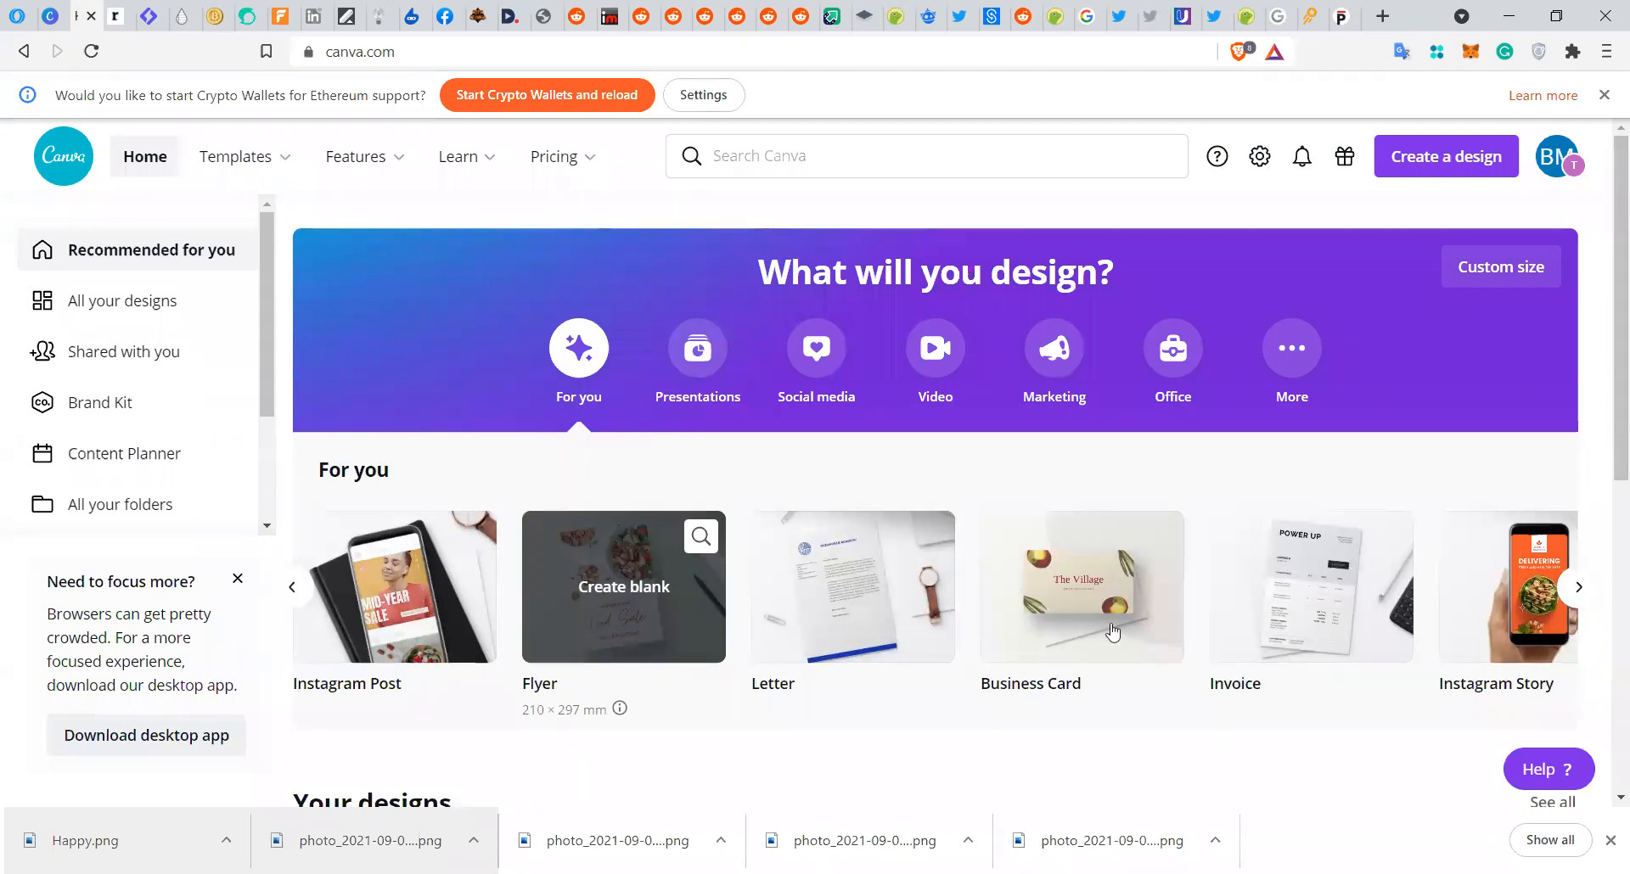
pyautogui.click(1577, 592)
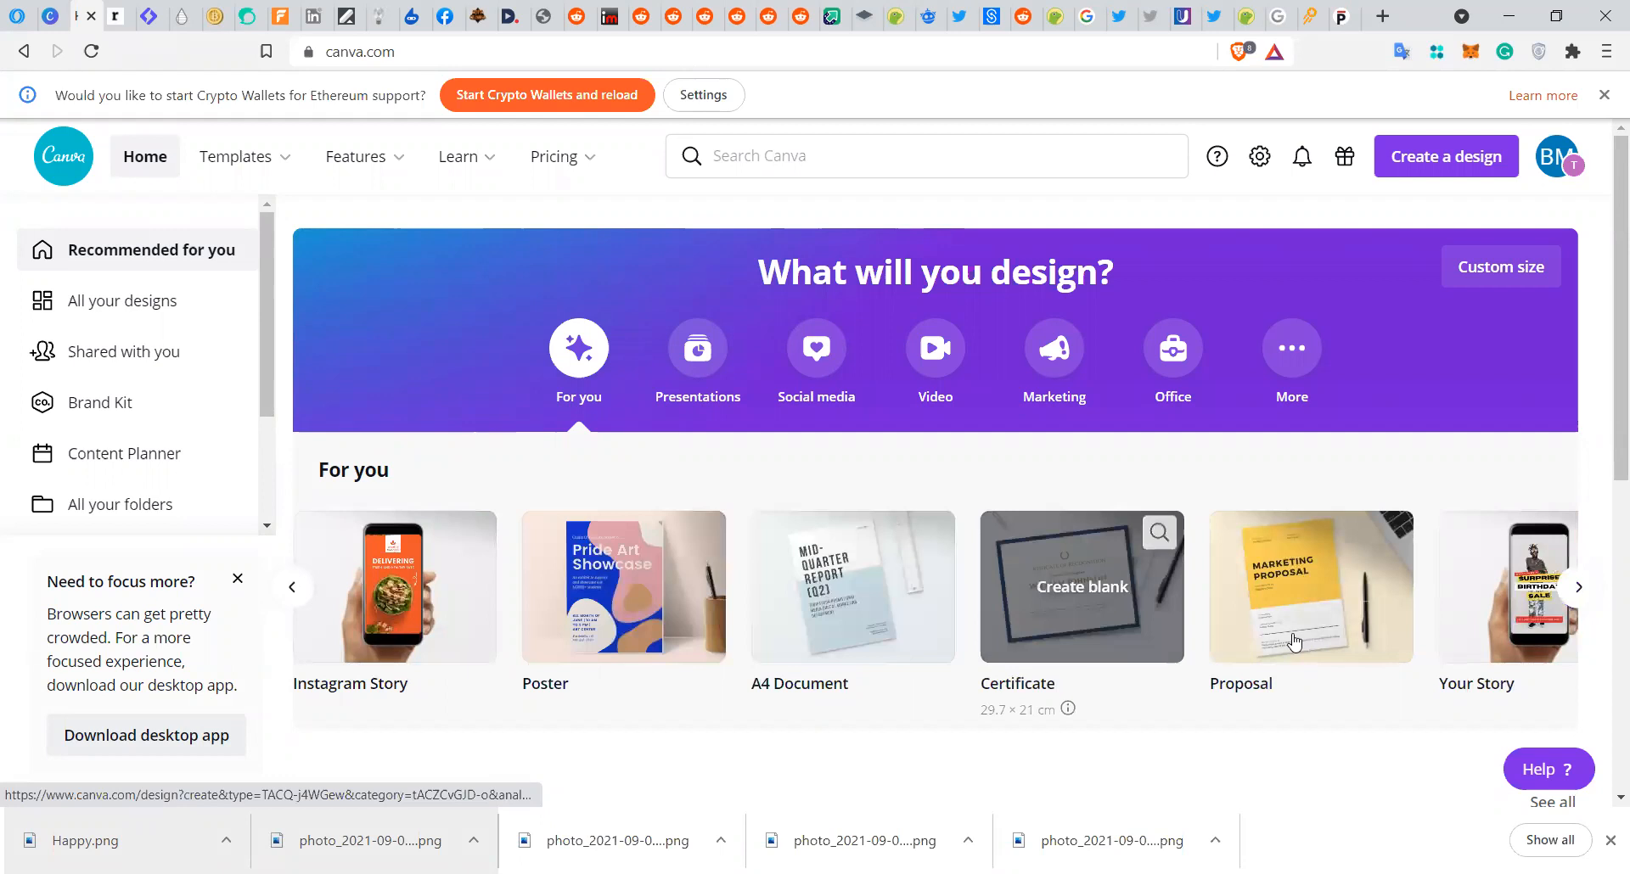
pyautogui.click(1572, 590)
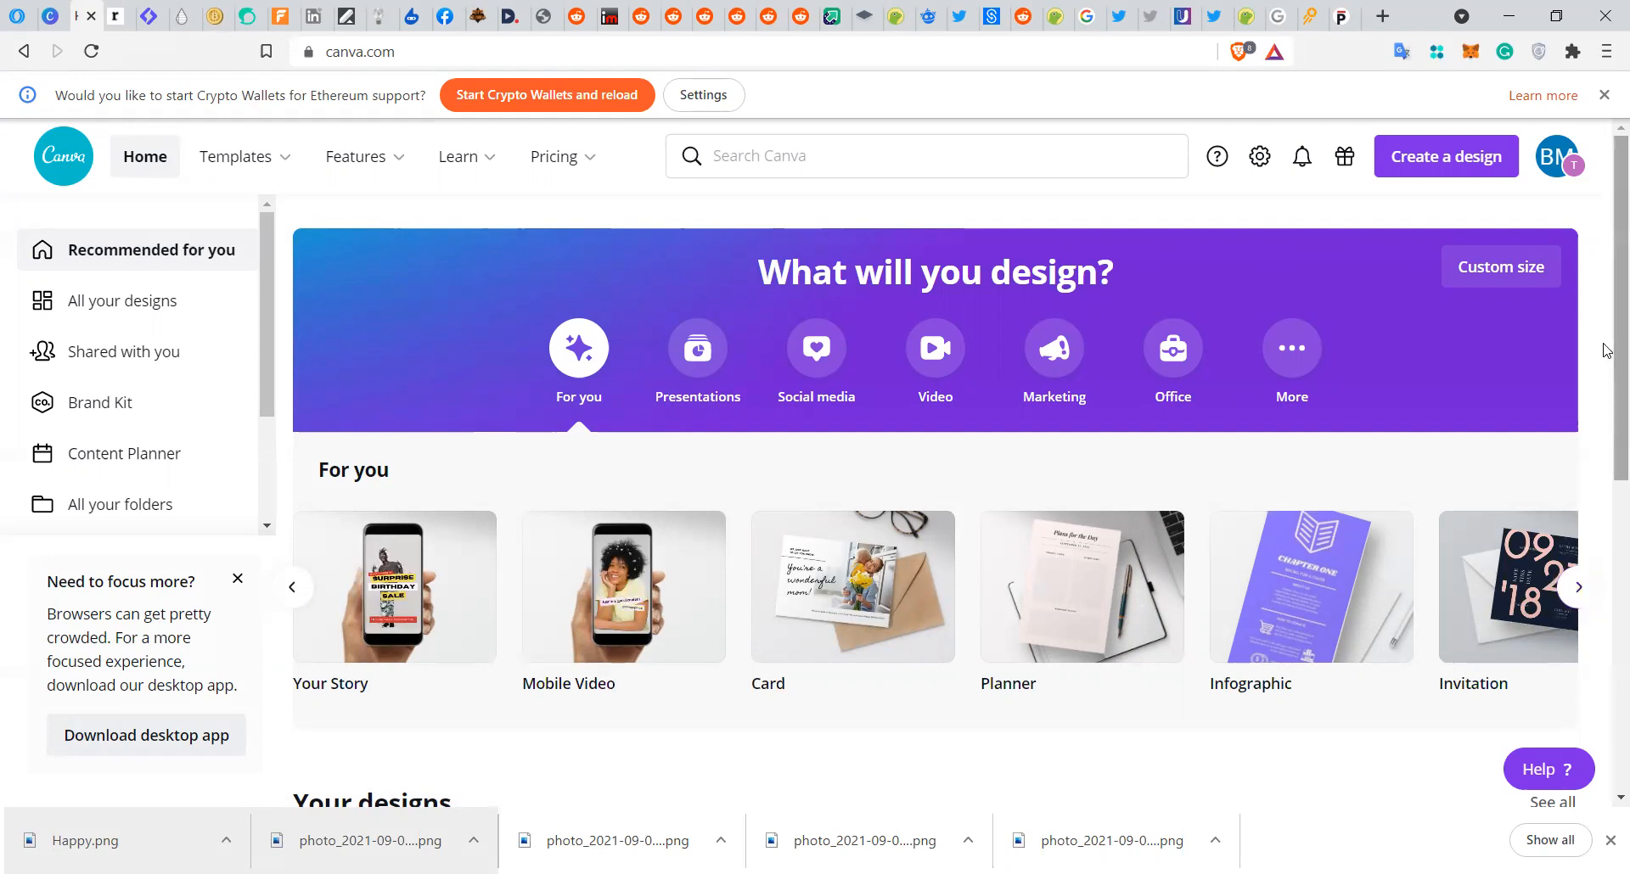
# - Create a new custom-size design at 1920 × 1080 px
pyautogui.click(1424, 153)
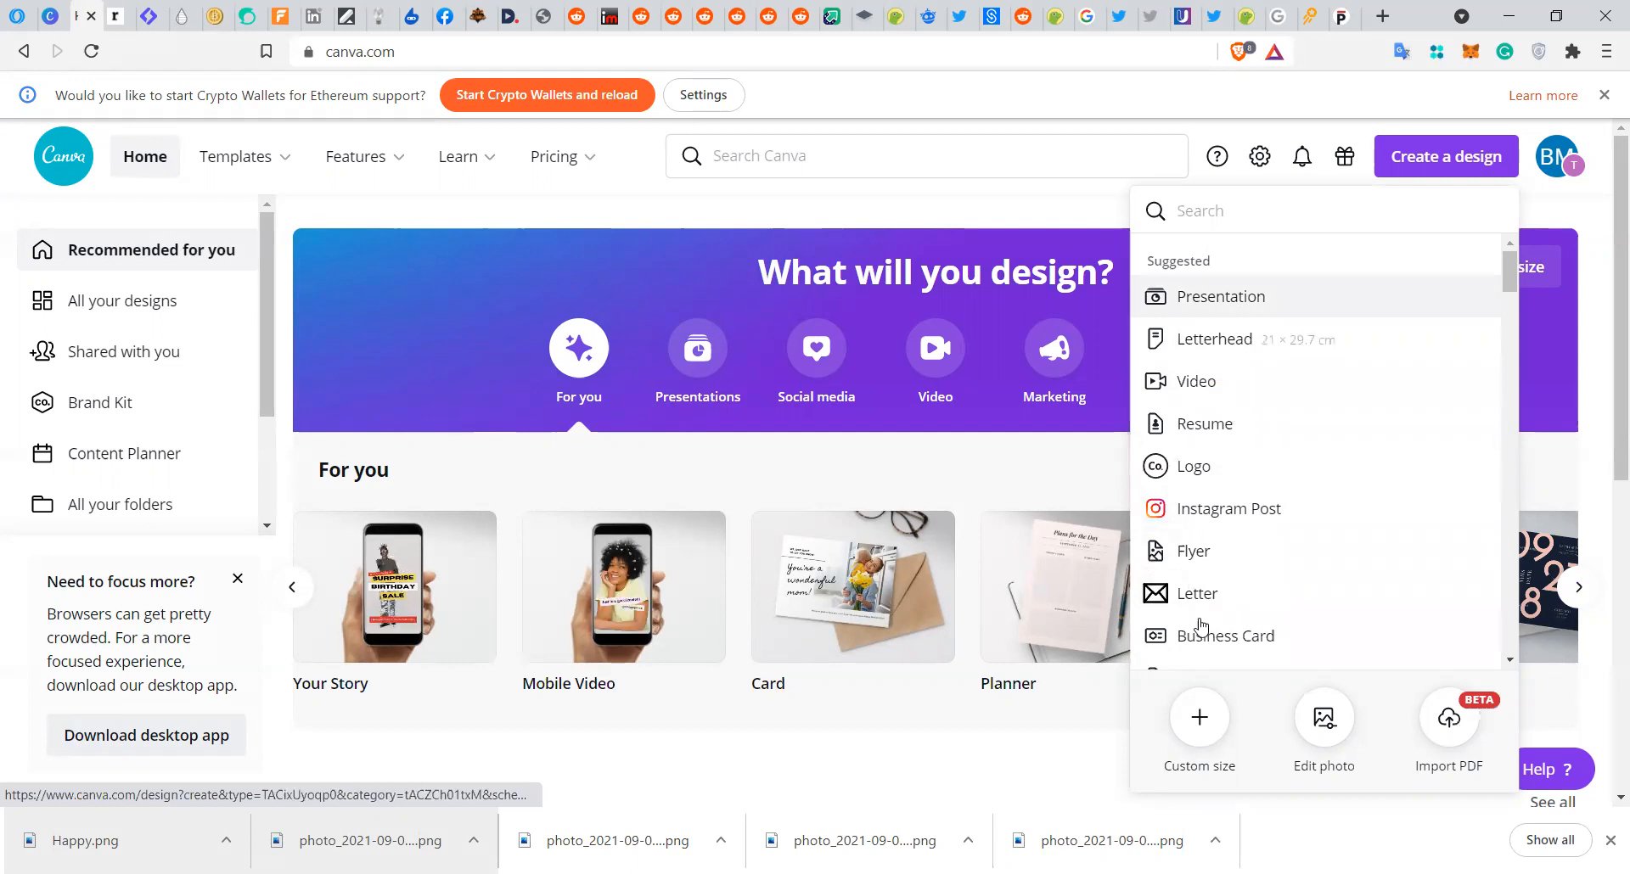
pyautogui.click(1209, 735)
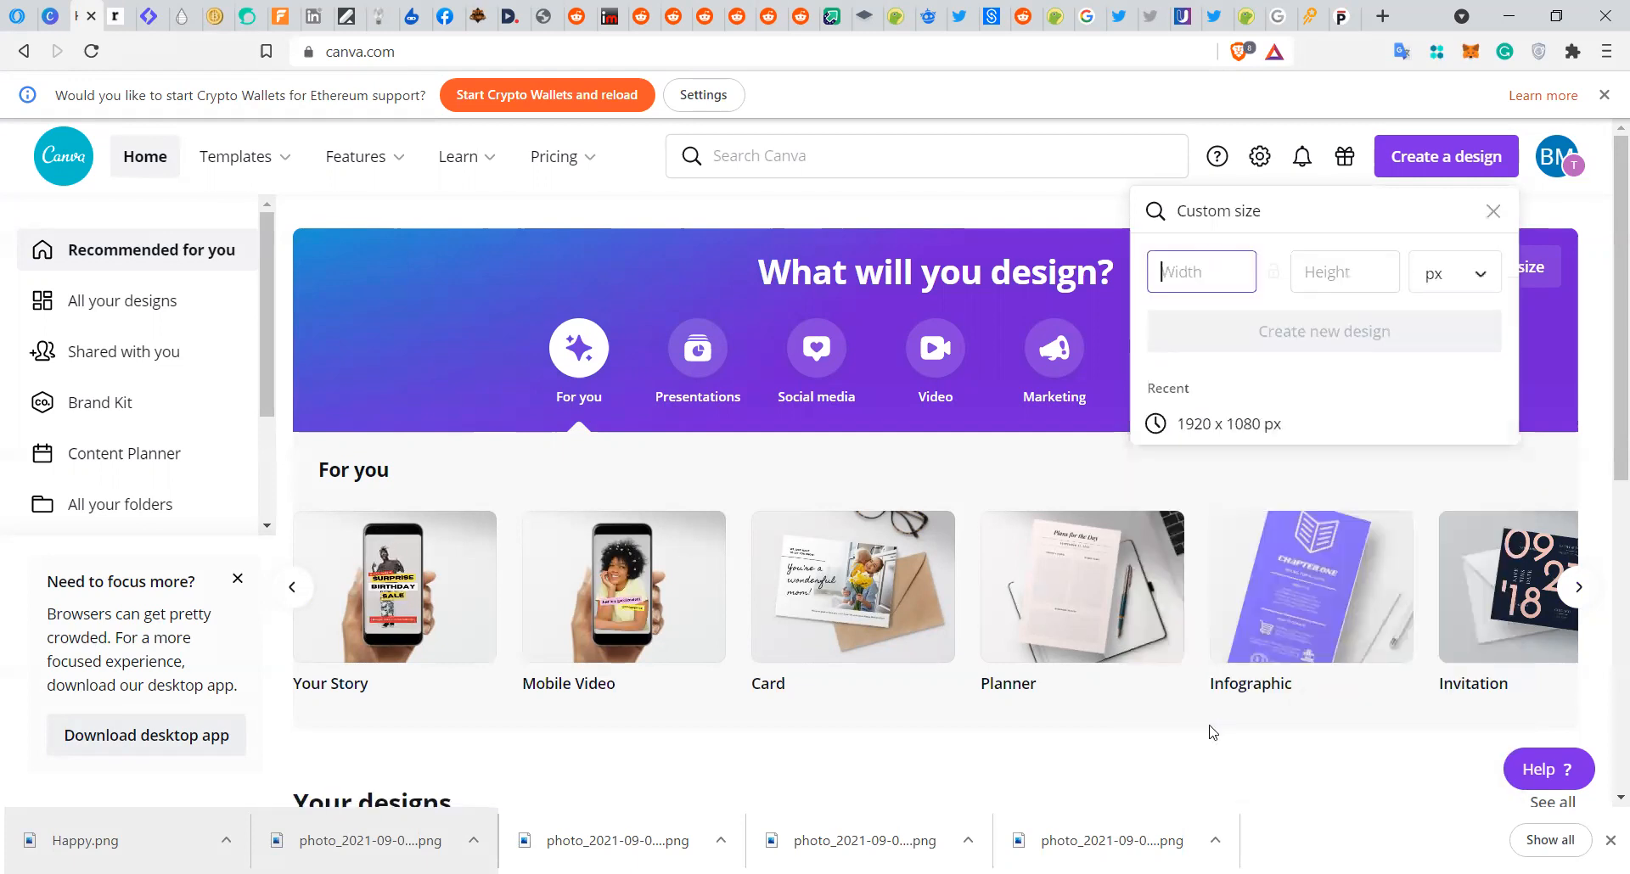
pyautogui.click(1254, 431)
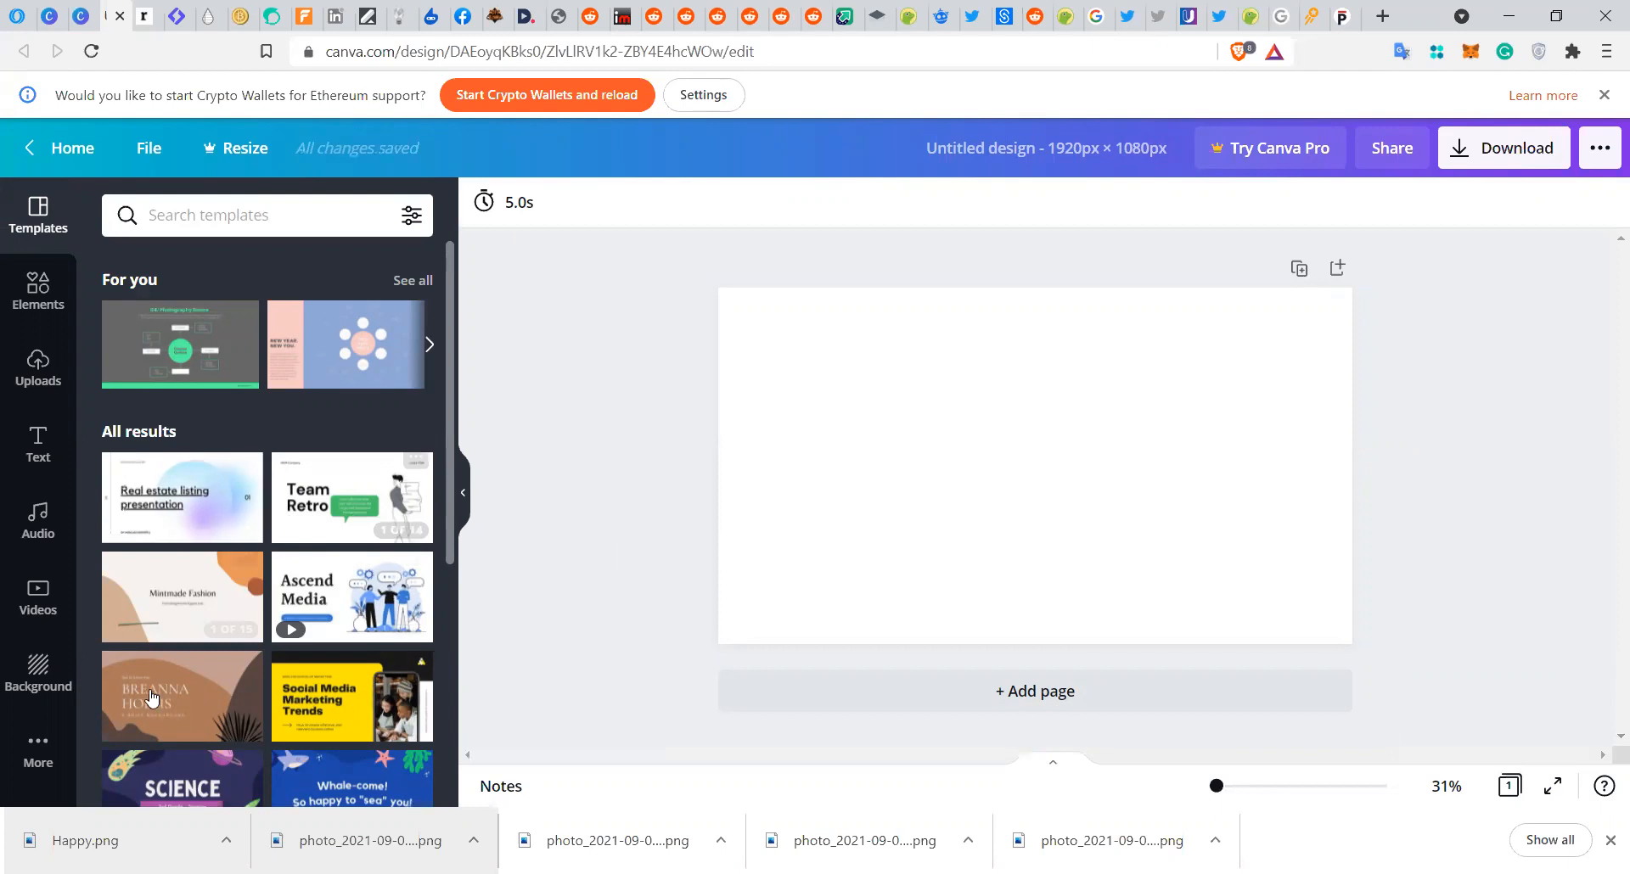
pyautogui.moveTo(447, 476); pyautogui.dragTo(466, 678)
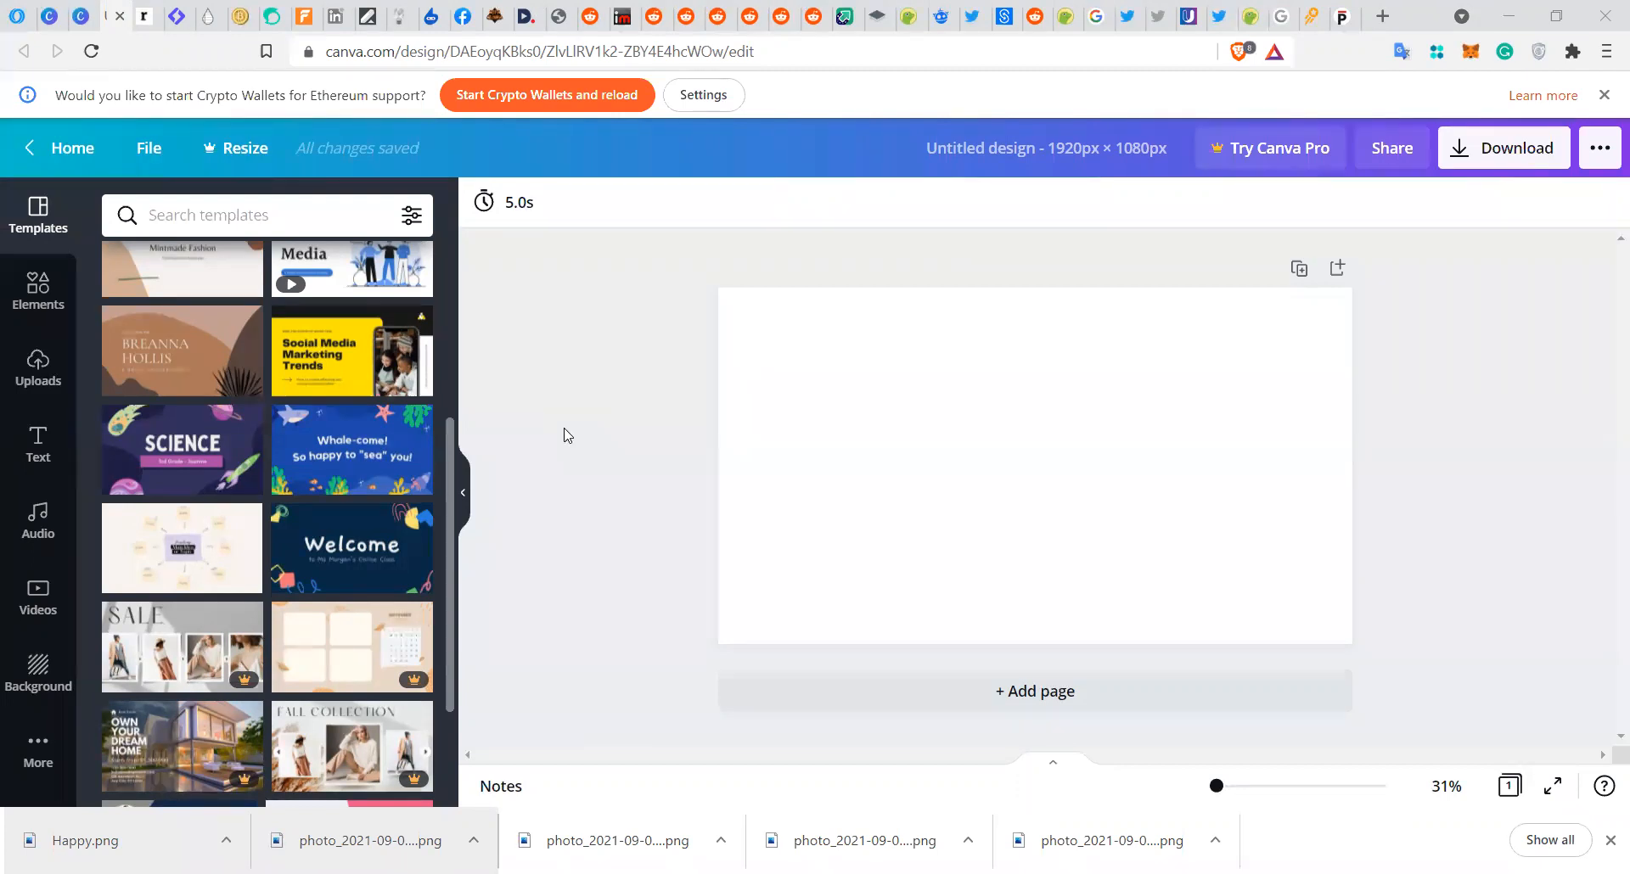
pyautogui.click(864, 396)
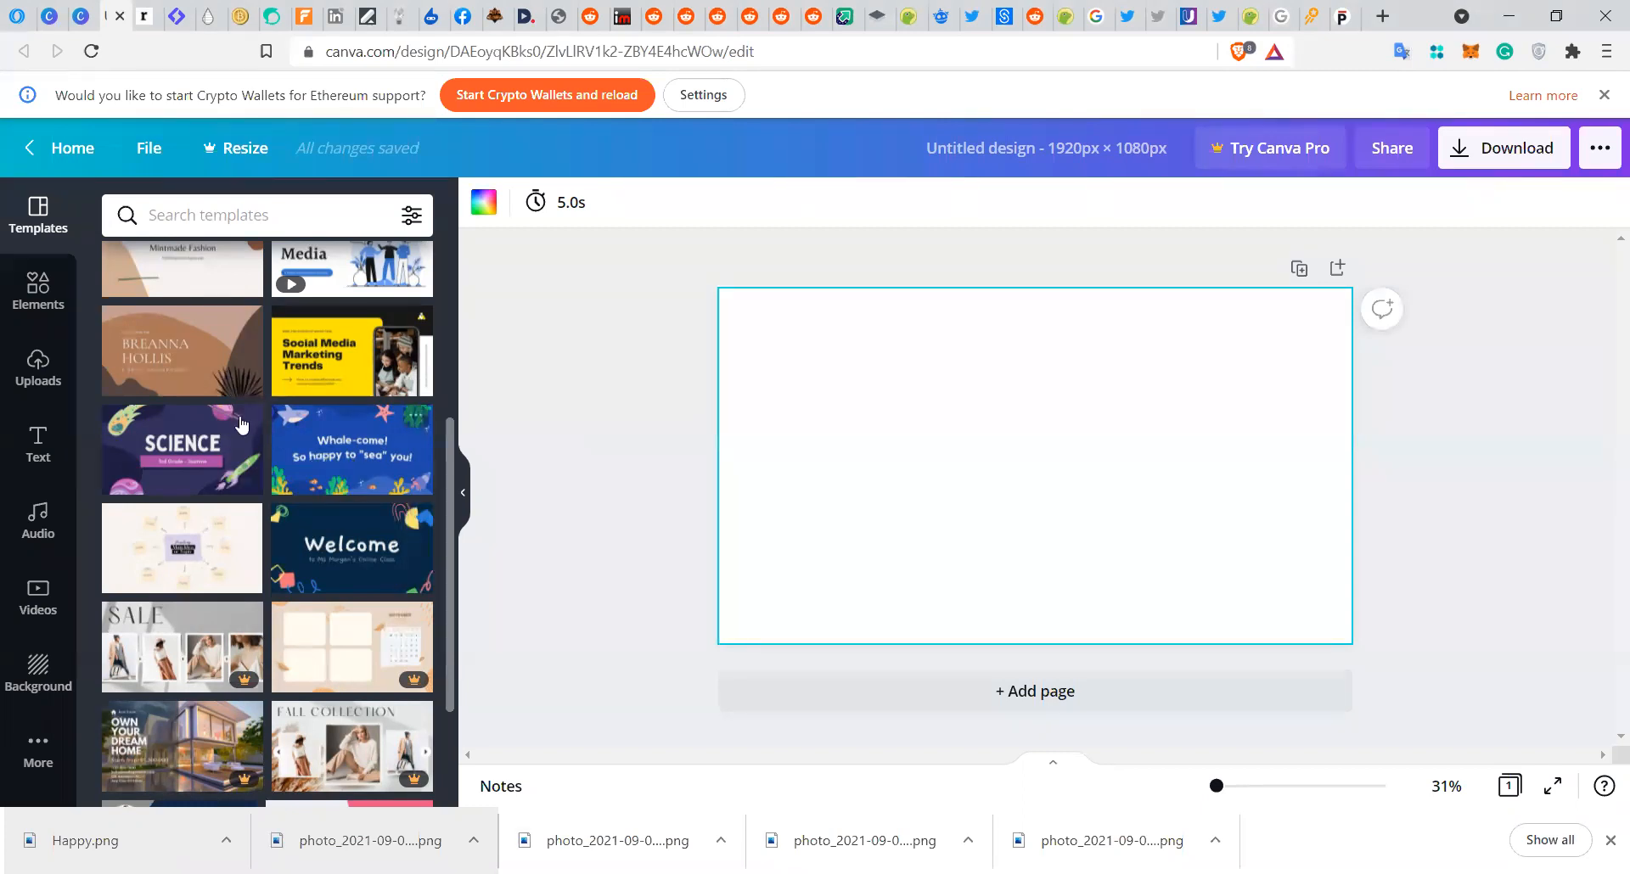
pyautogui.scroll(-3, 223, 600)
pyautogui.scroll(-5, 222, 599)
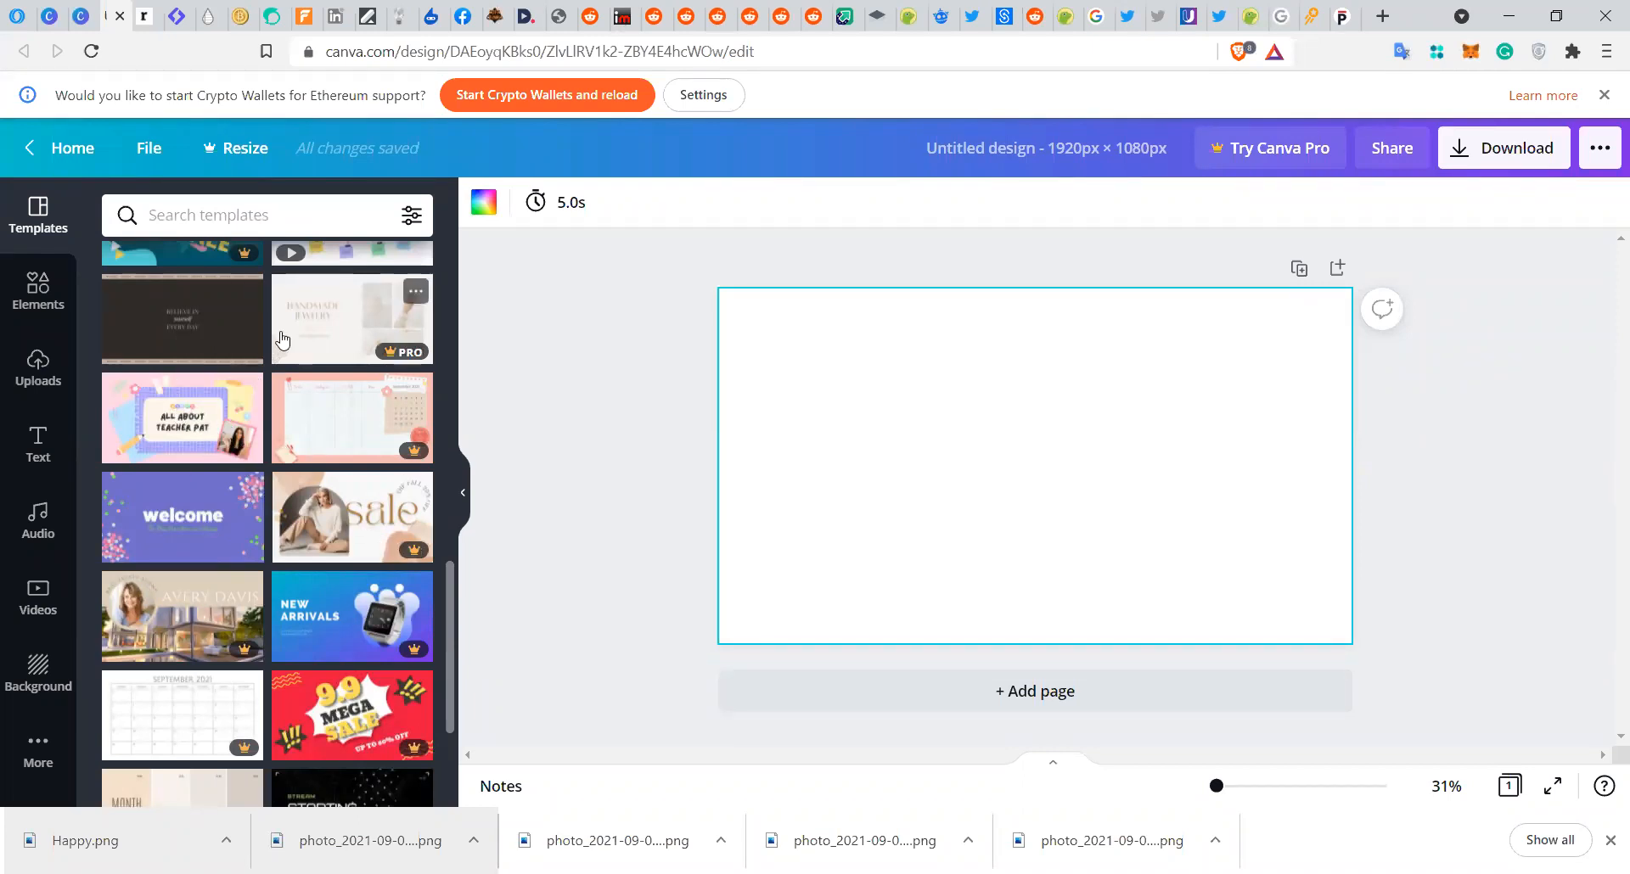
# - Rerun the earlier 'betting' search in the Elements panel
pyautogui.click(31, 291)
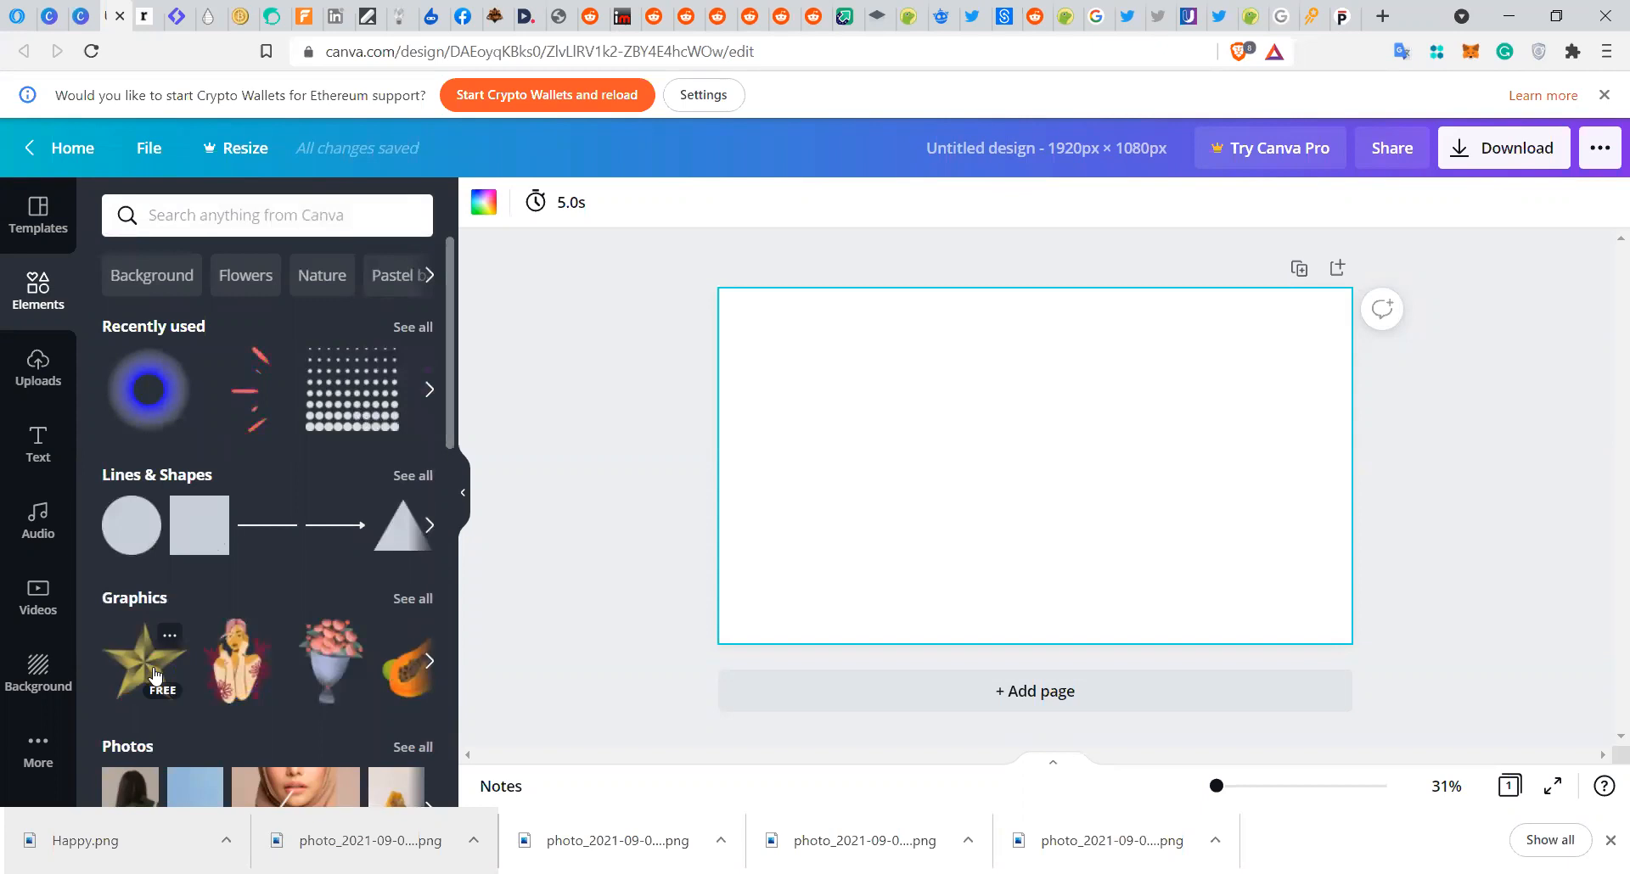
pyautogui.click(246, 220)
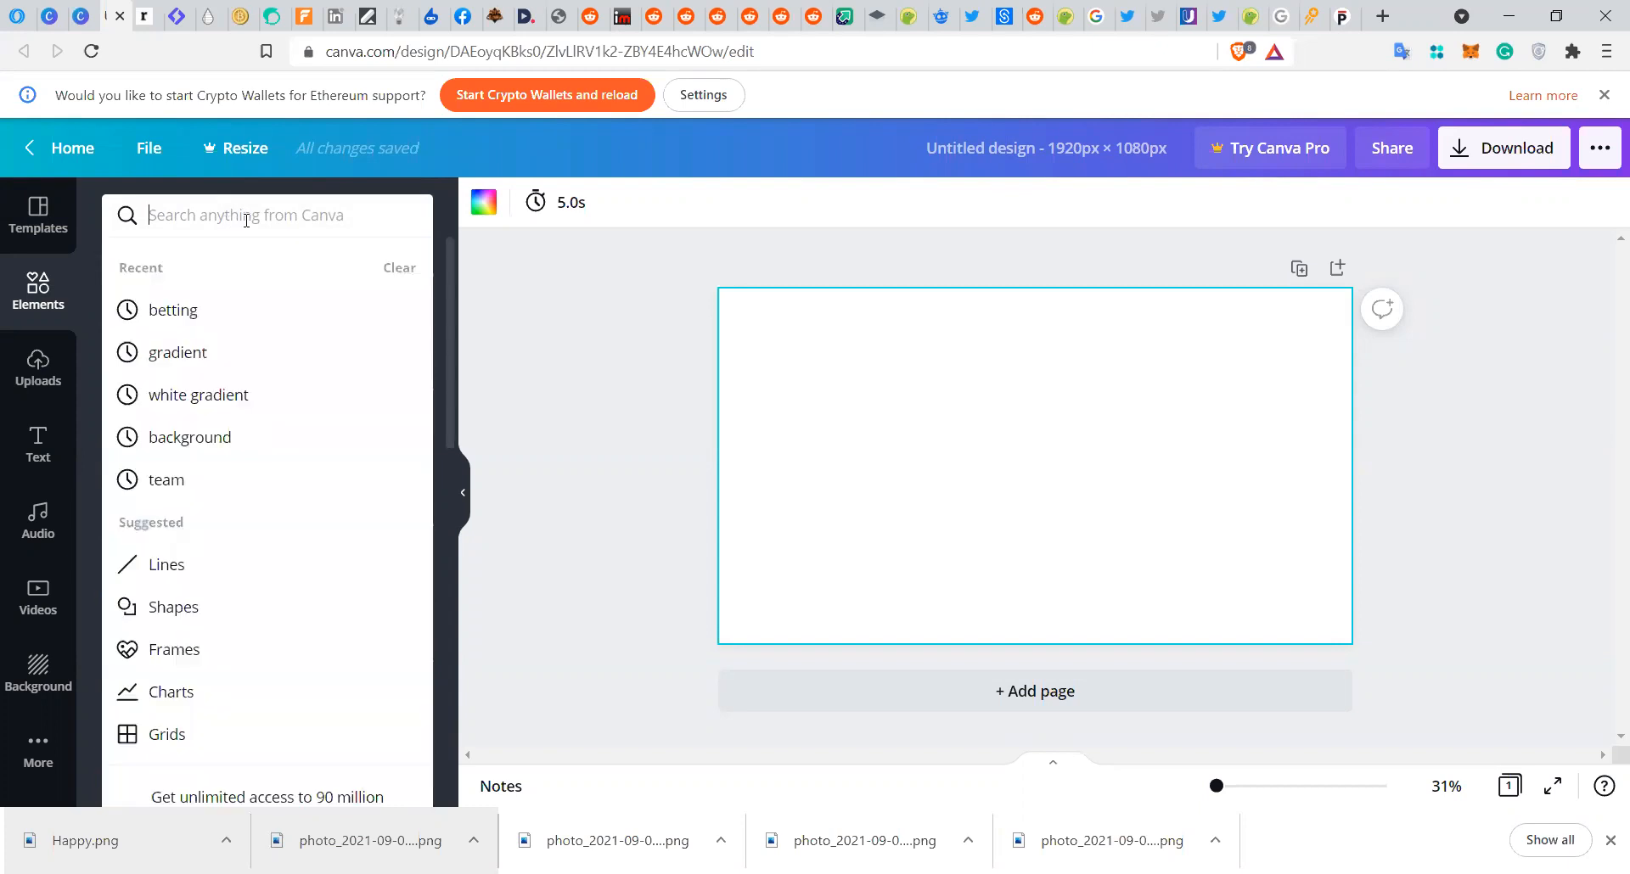
pyautogui.click(236, 305)
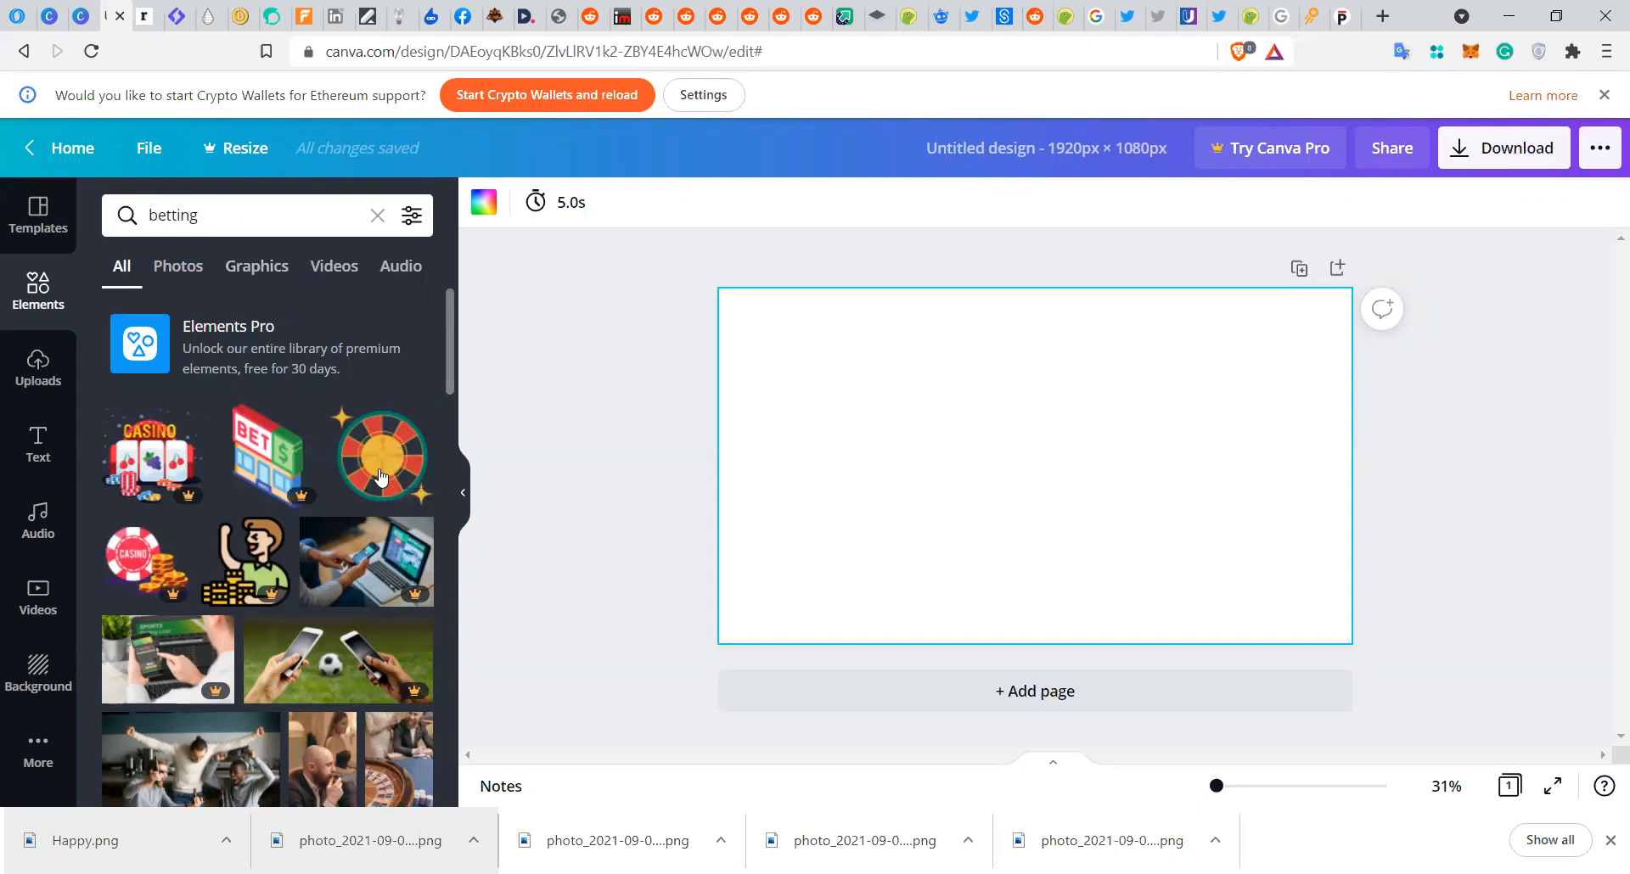
# - Open Uploads and scroll through the previously uploaded images
pyautogui.click(30, 380)
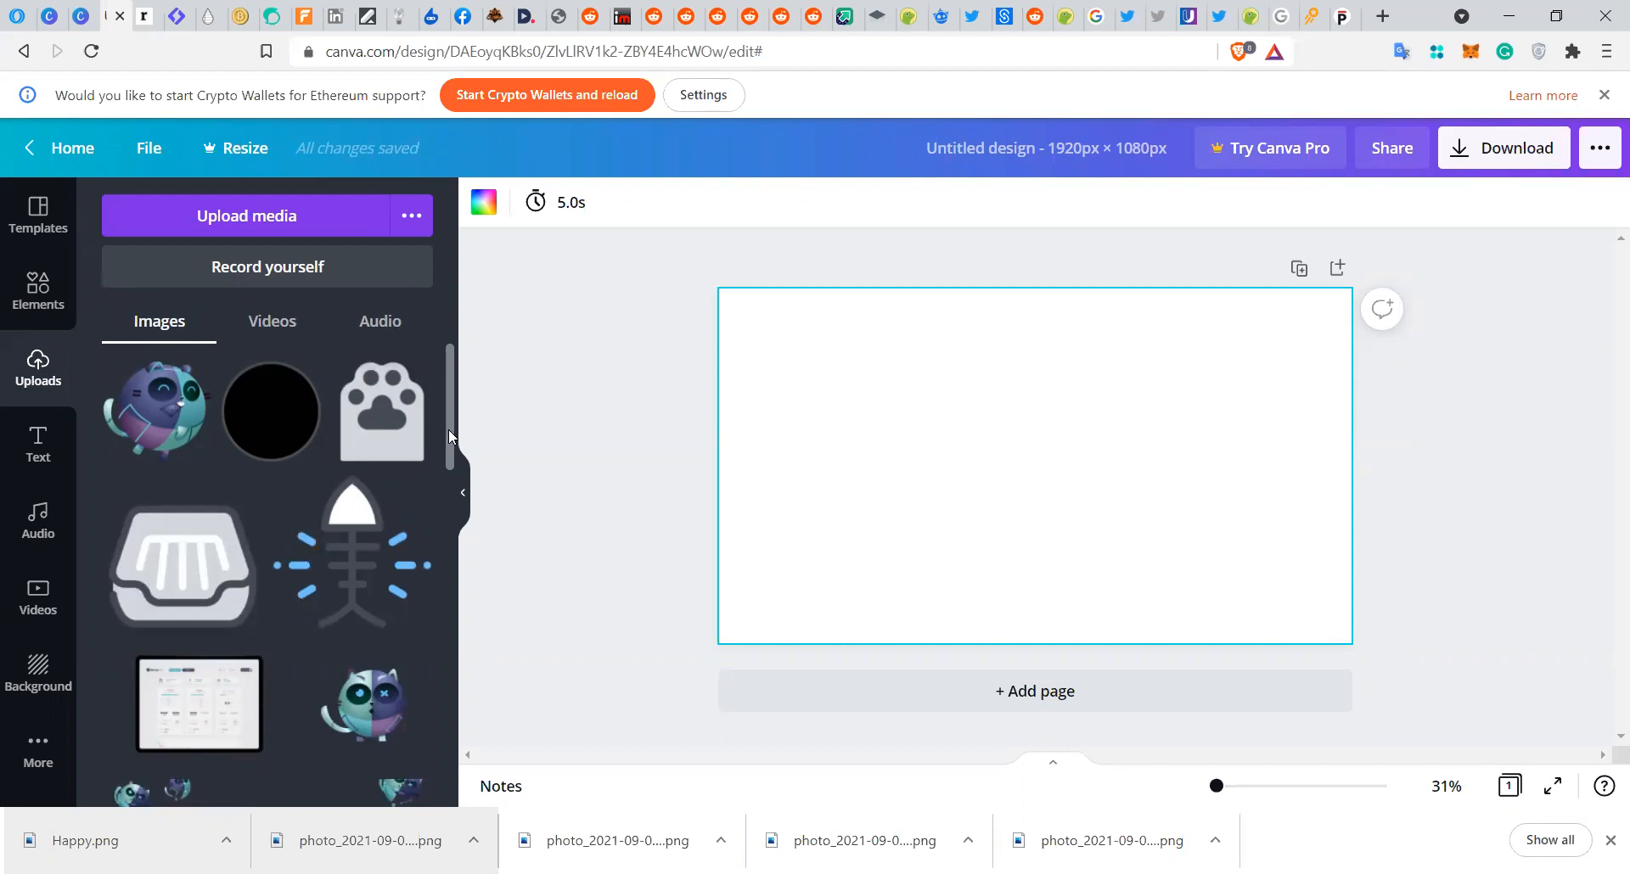
pyautogui.moveTo(449, 442); pyautogui.dragTo(449, 445)
pyautogui.scroll(-10, 433, 599)
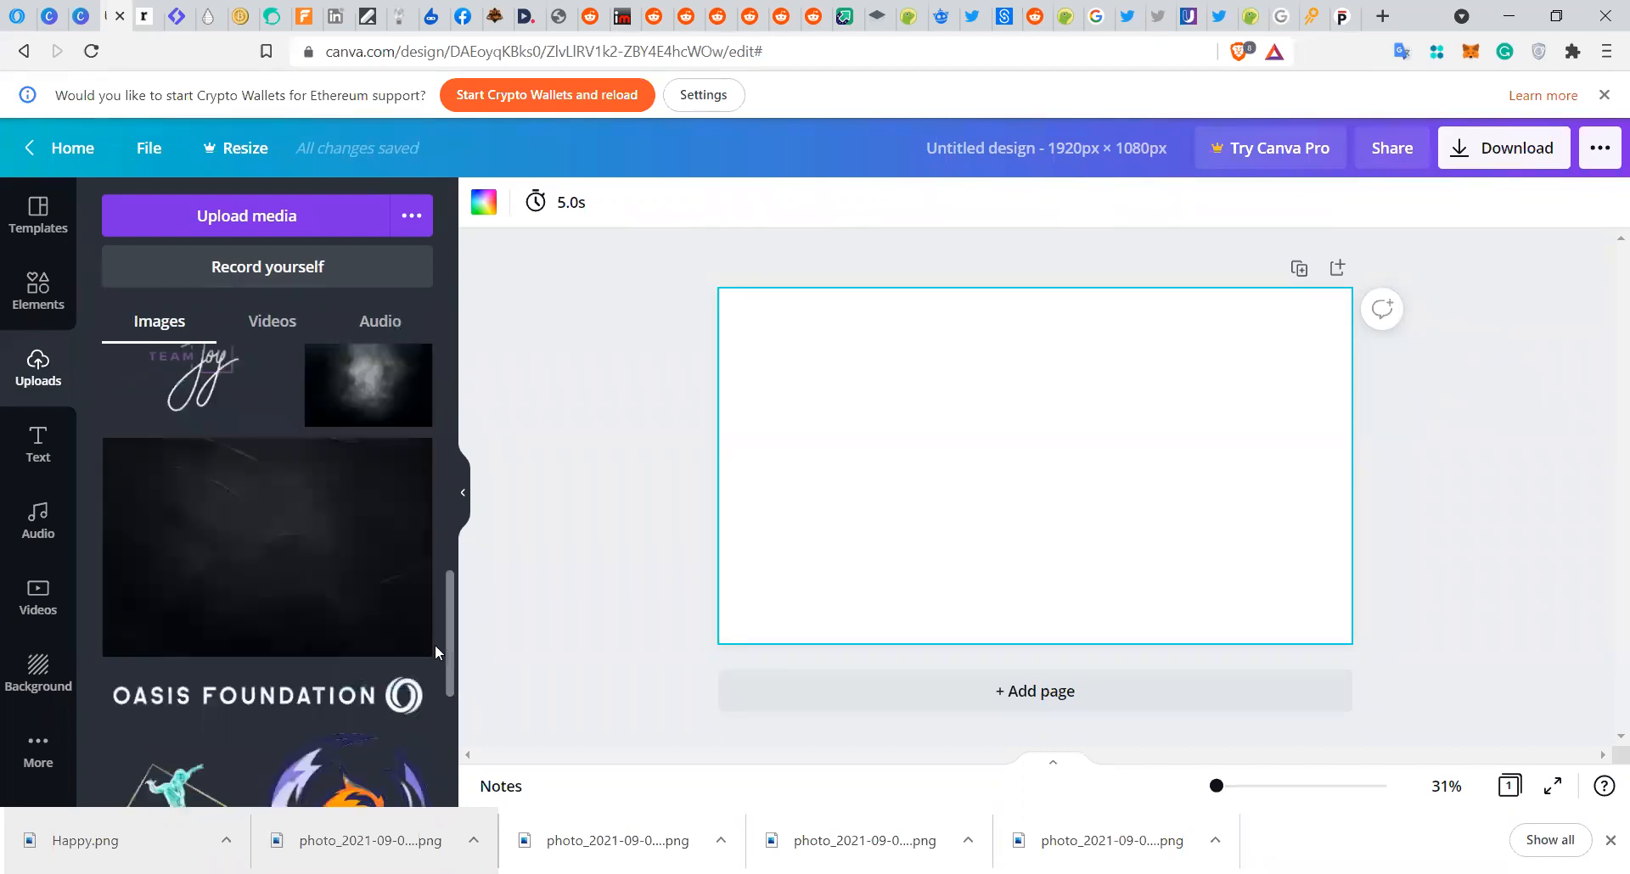
pyautogui.scroll(10, 425, 574)
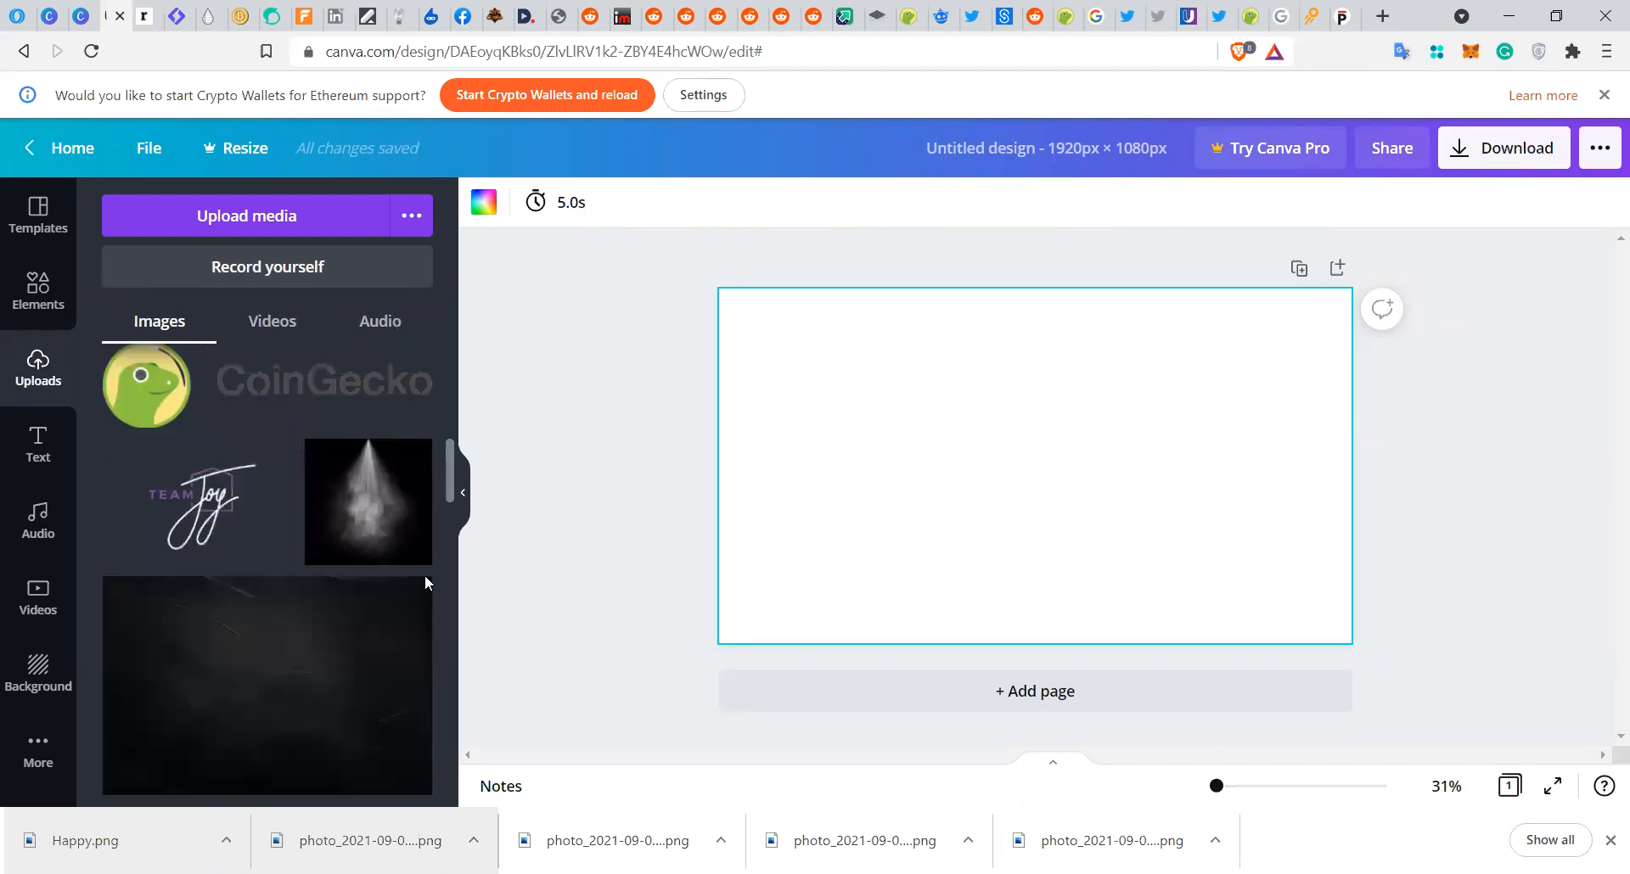
pyautogui.scroll(-15, 430, 736)
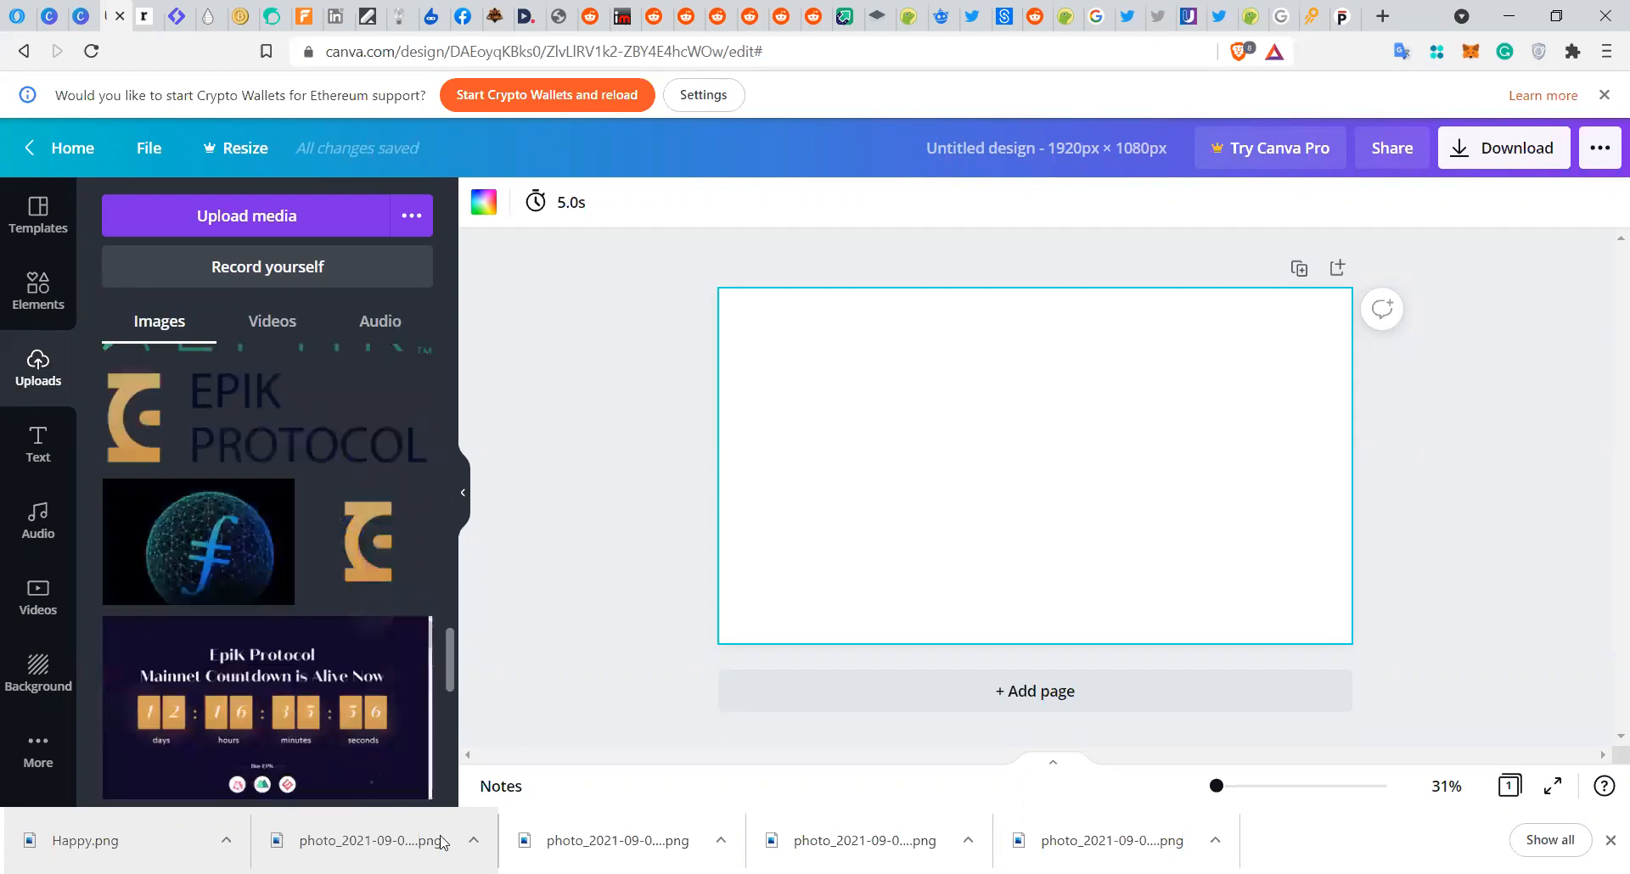
pyautogui.scroll(5, 433, 739)
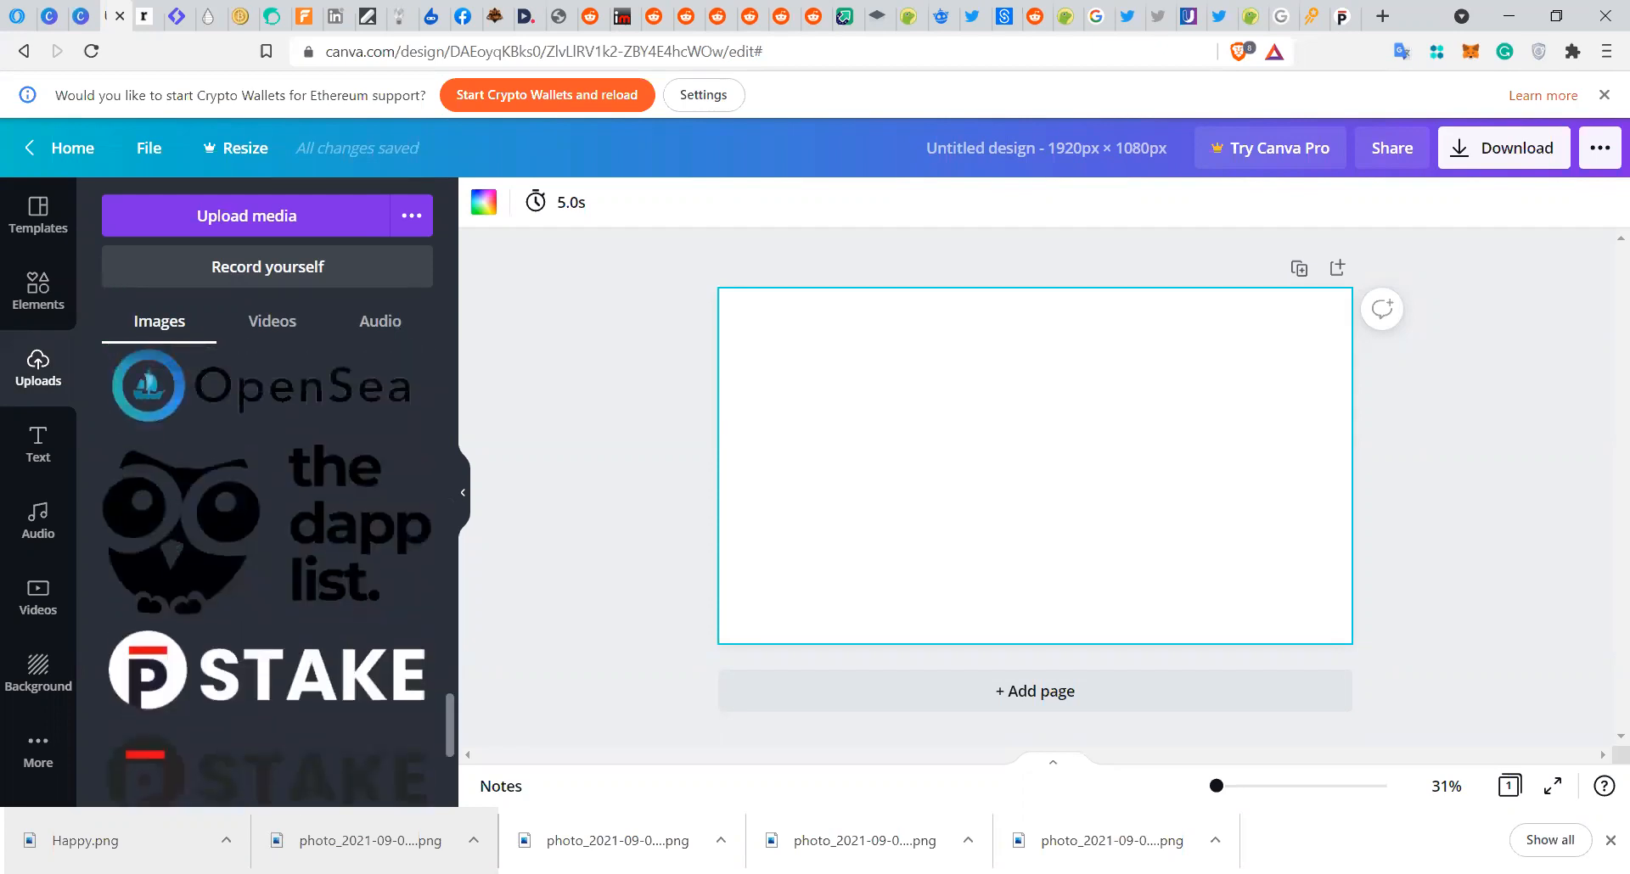
pyautogui.scroll(-5, 433, 764)
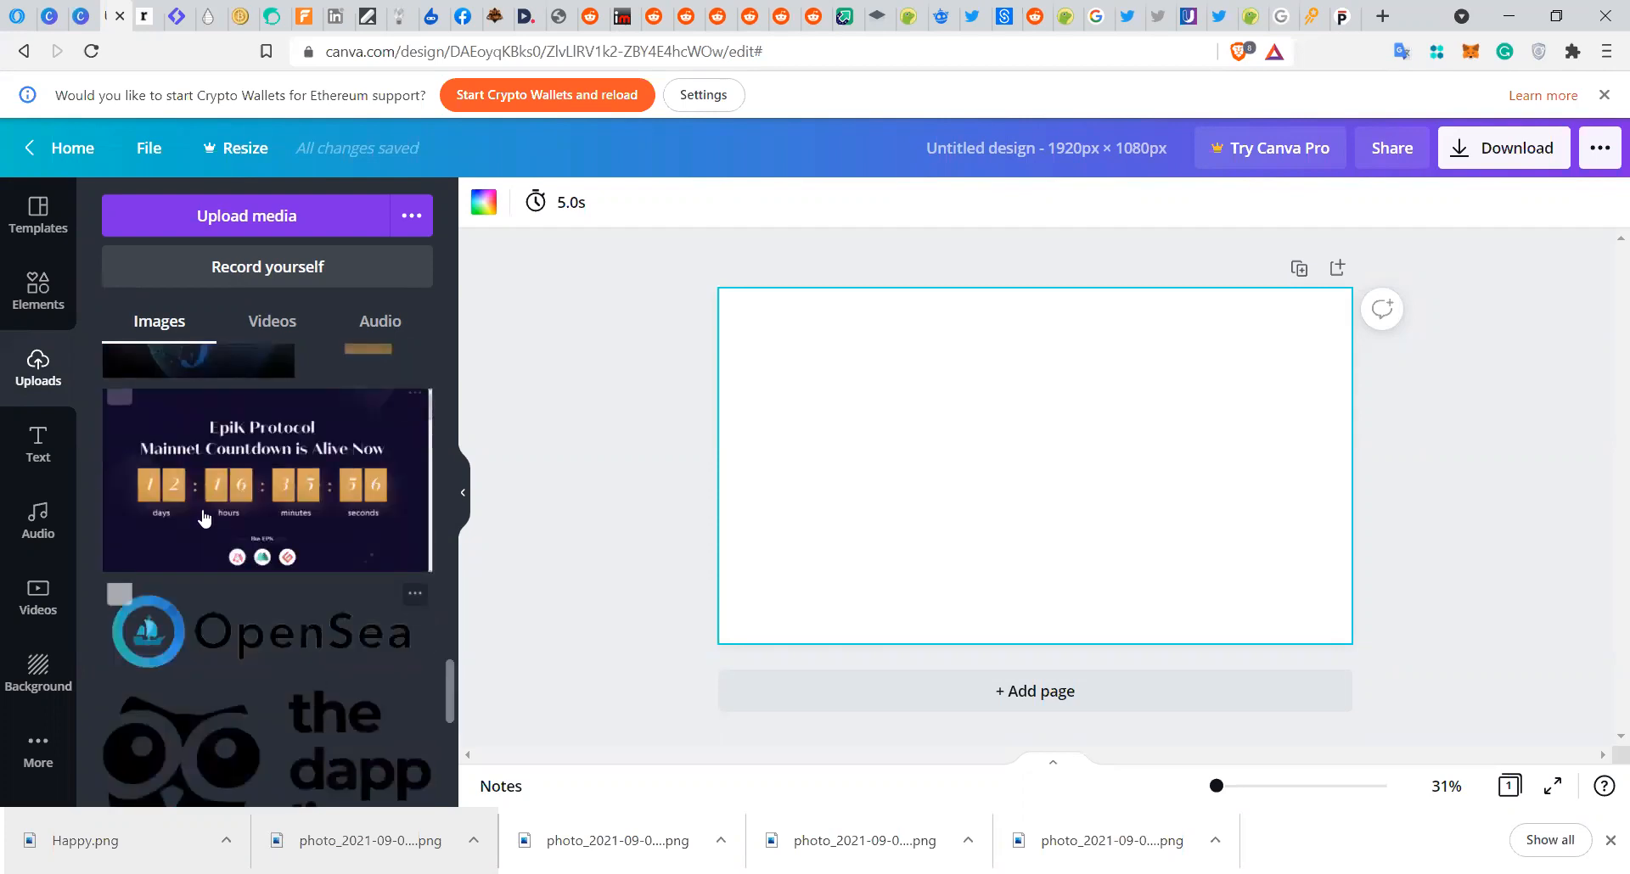
# - Look through the Text, Audio and Videos panels, then show the Background options
pyautogui.click(39, 450)
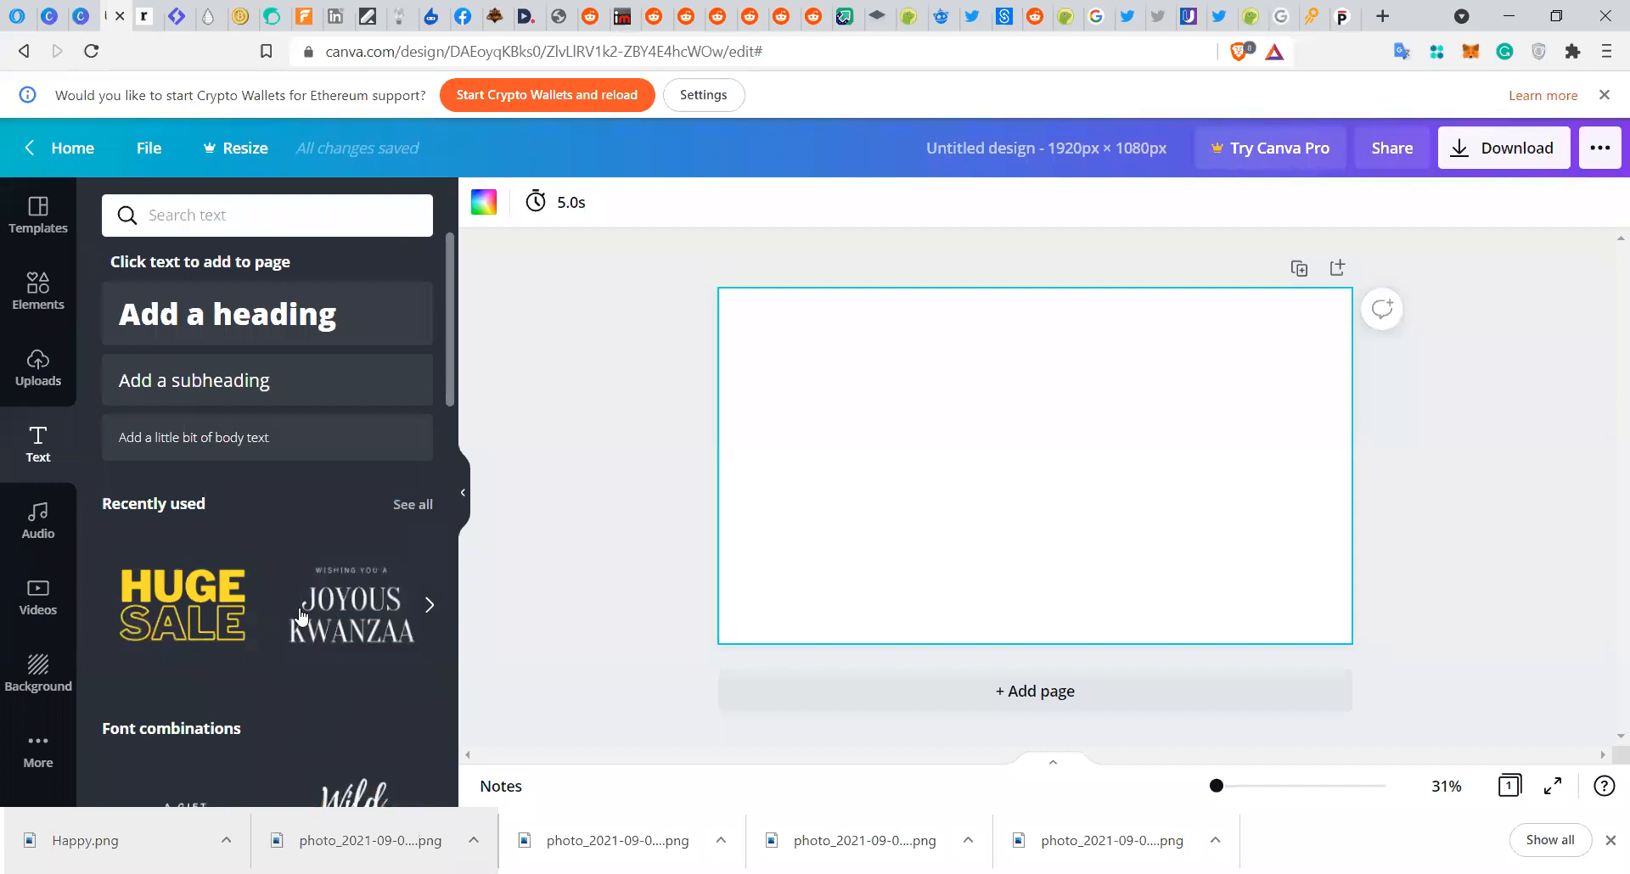
pyautogui.moveTo(450, 387); pyautogui.dragTo(439, 531)
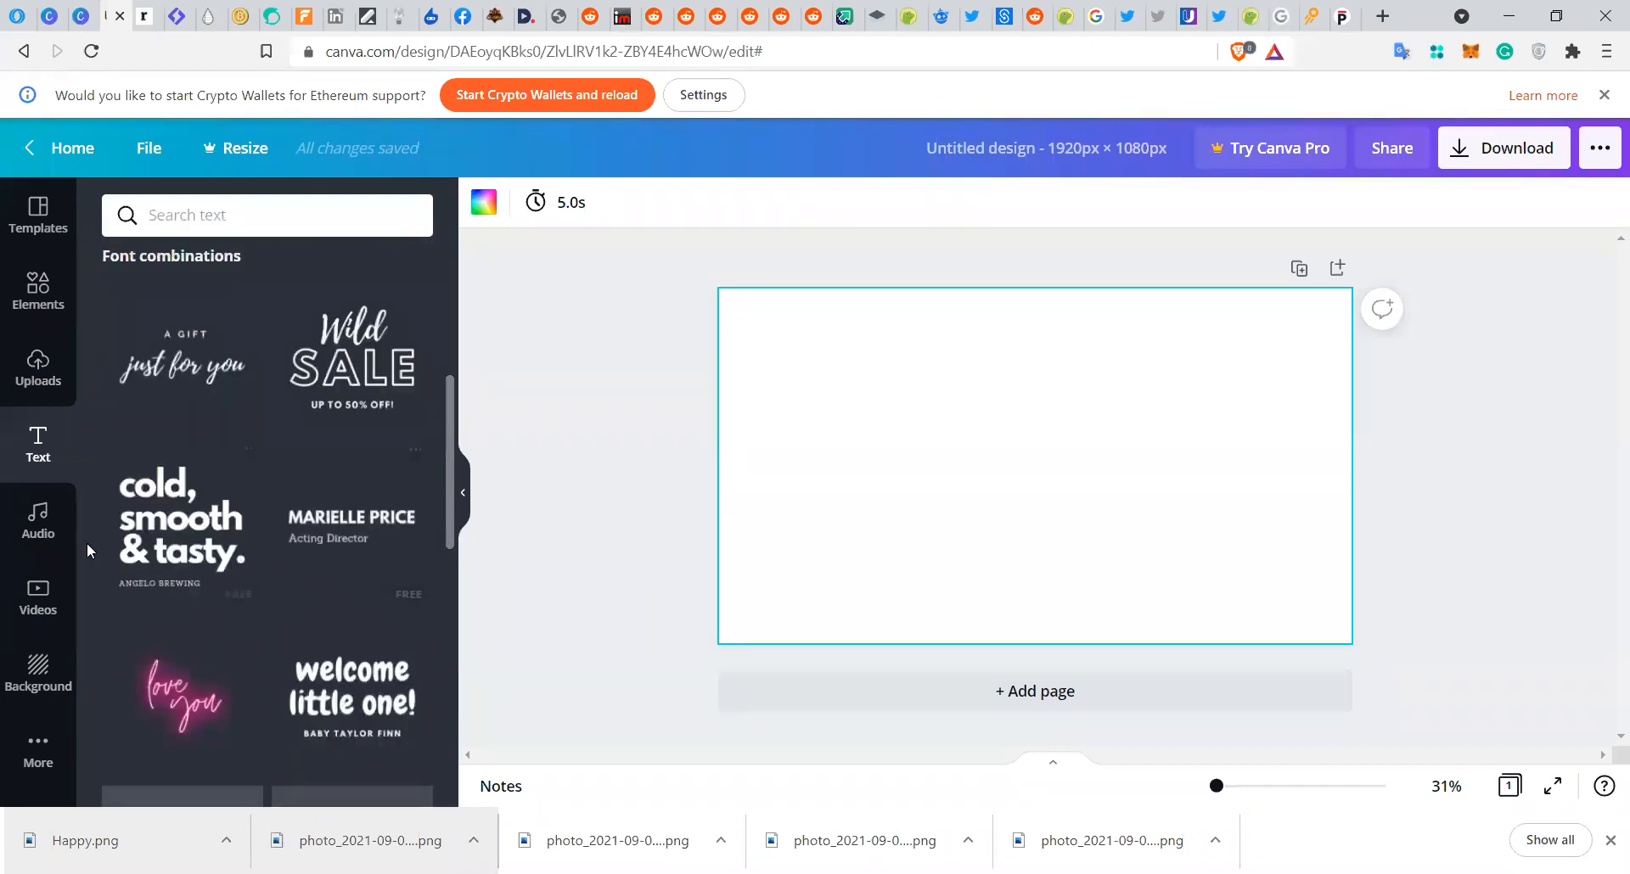
pyautogui.click(18, 527)
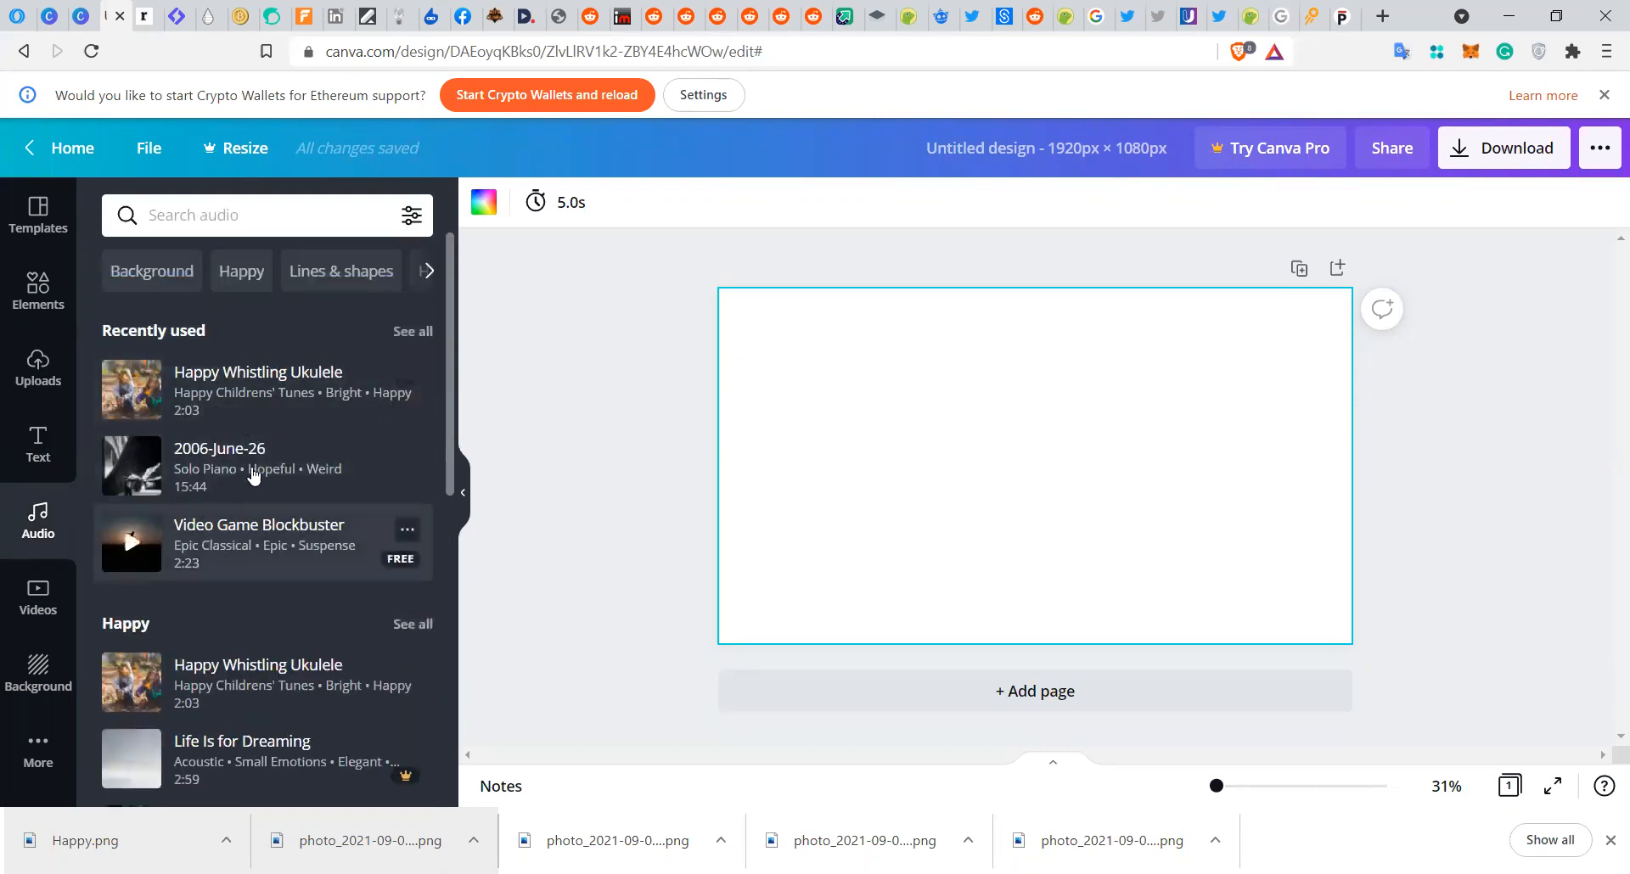
pyautogui.click(38, 598)
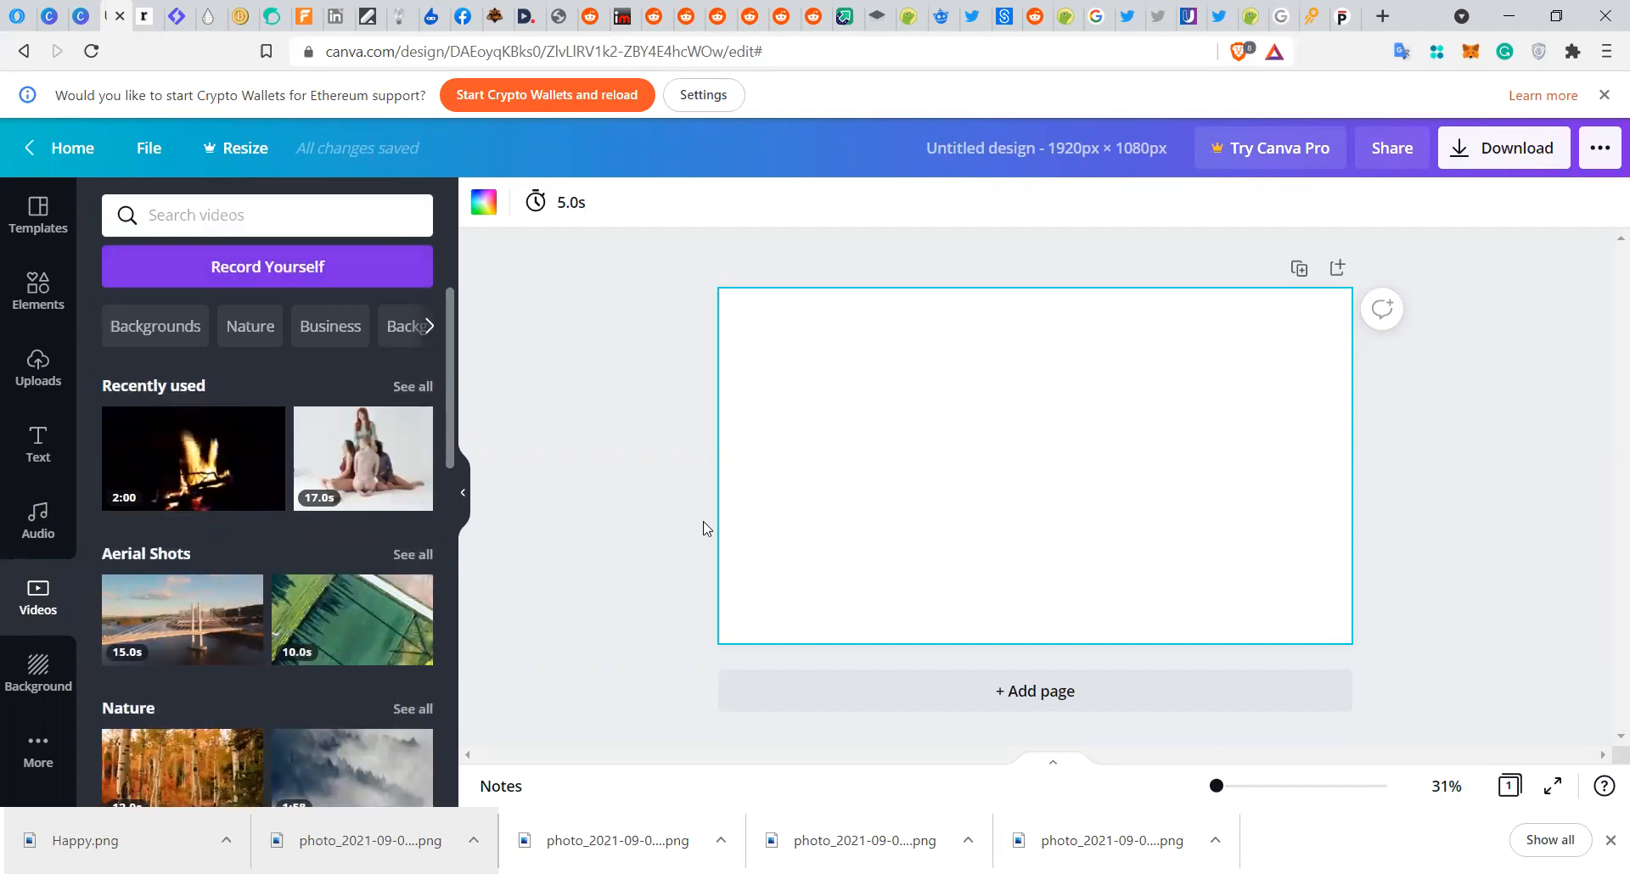
pyautogui.moveTo(449, 451); pyautogui.dragTo(443, 598)
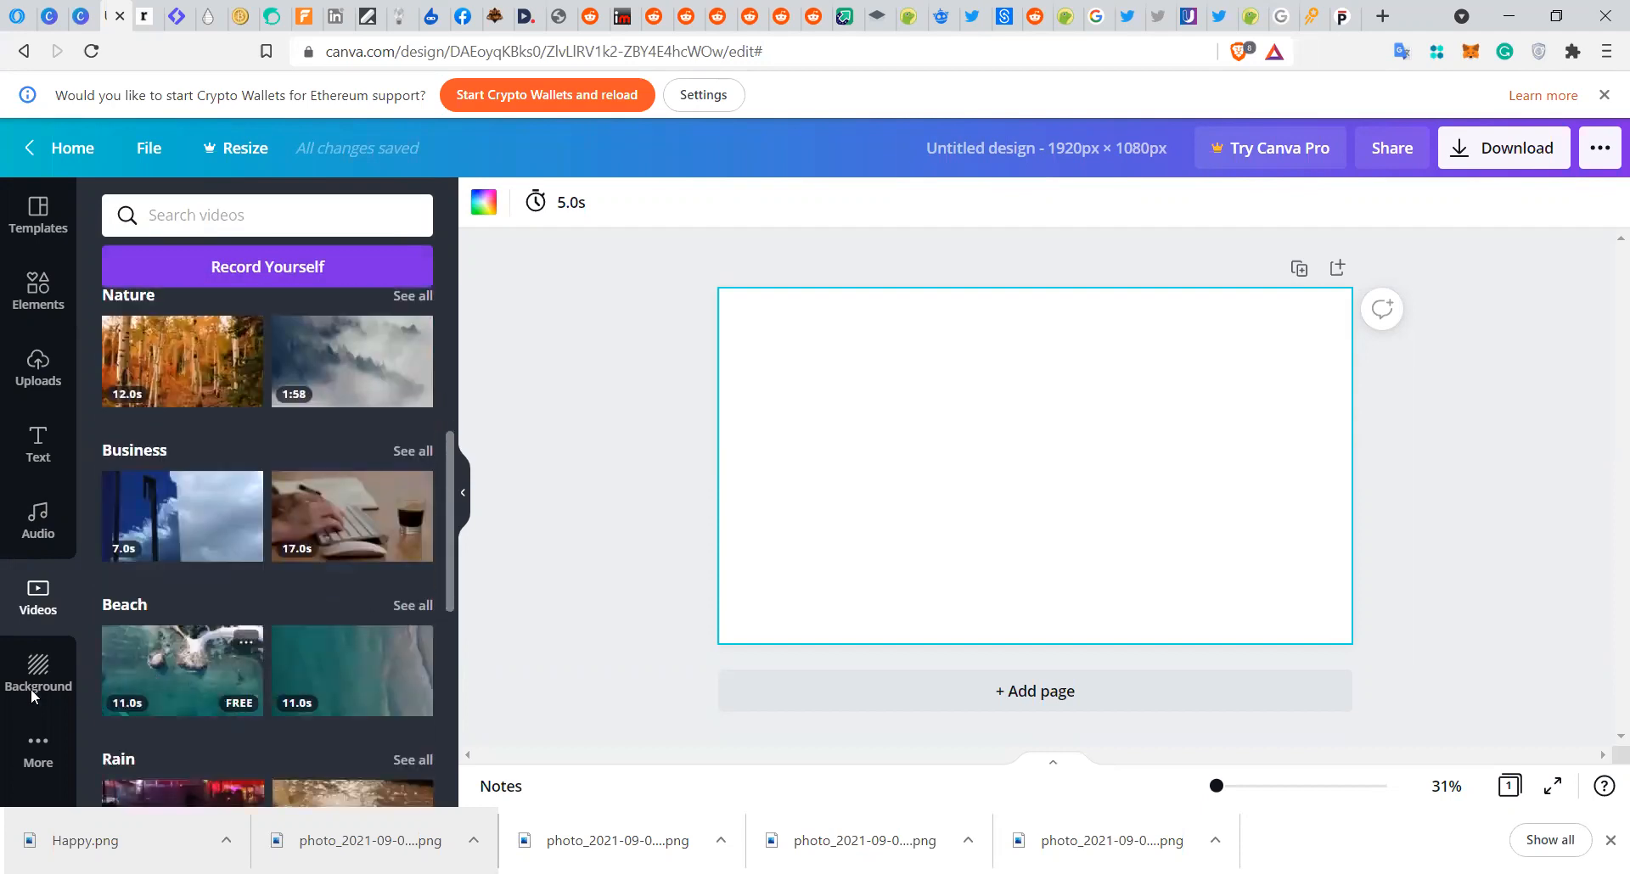
pyautogui.click(17, 681)
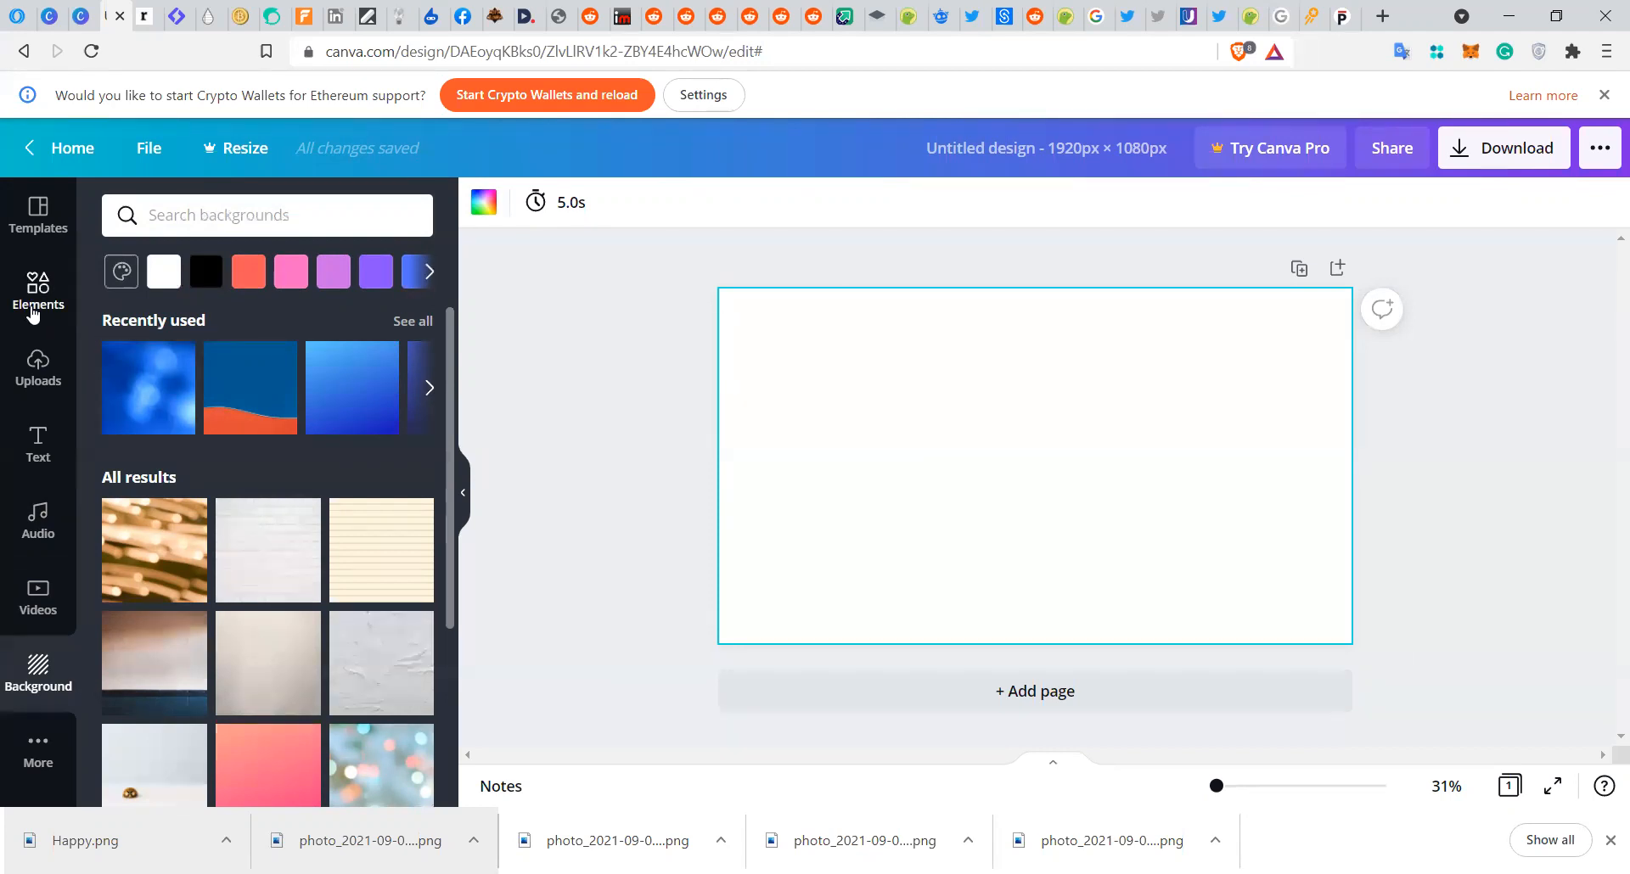
# - Place the cat logo from Uploads onto the page
pyautogui.click(33, 314)
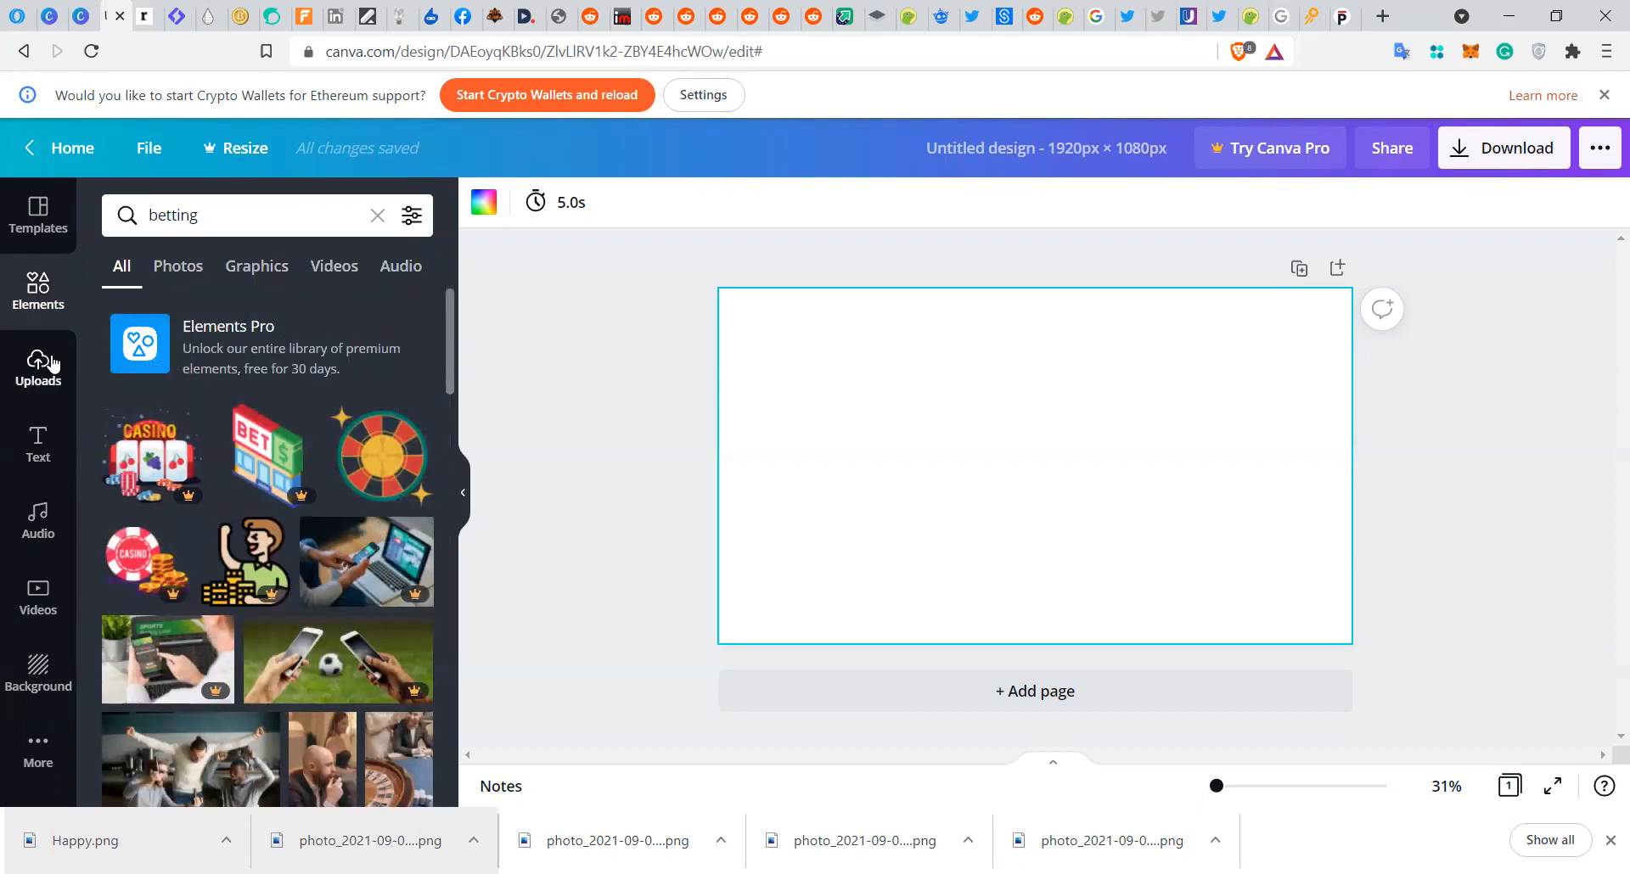
pyautogui.click(53, 365)
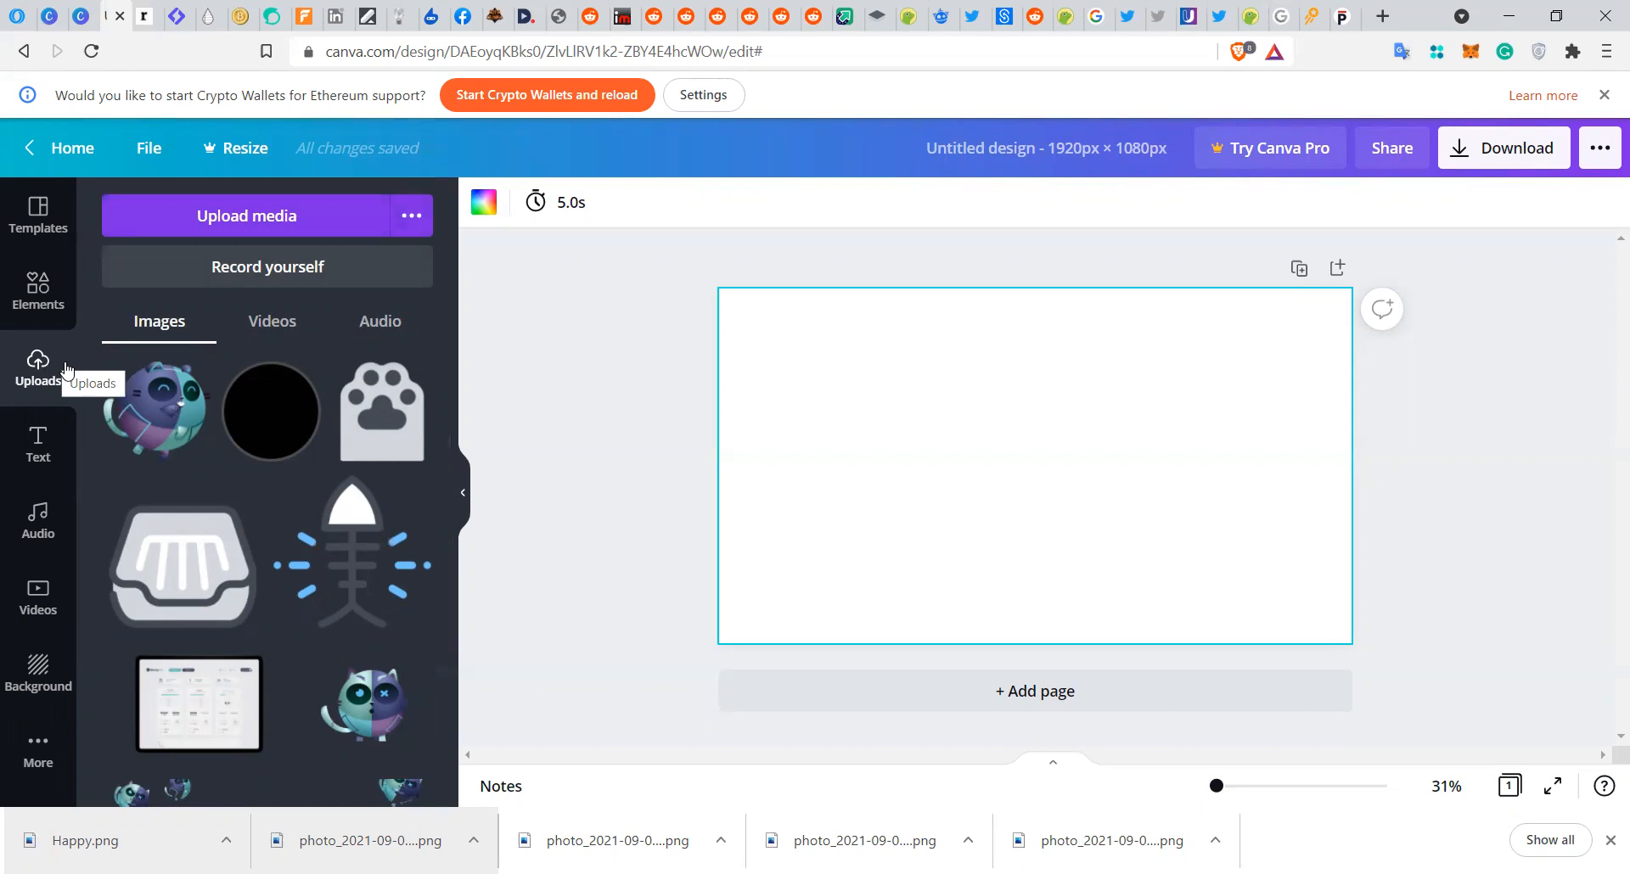
pyautogui.moveTo(449, 385); pyautogui.dragTo(418, 409)
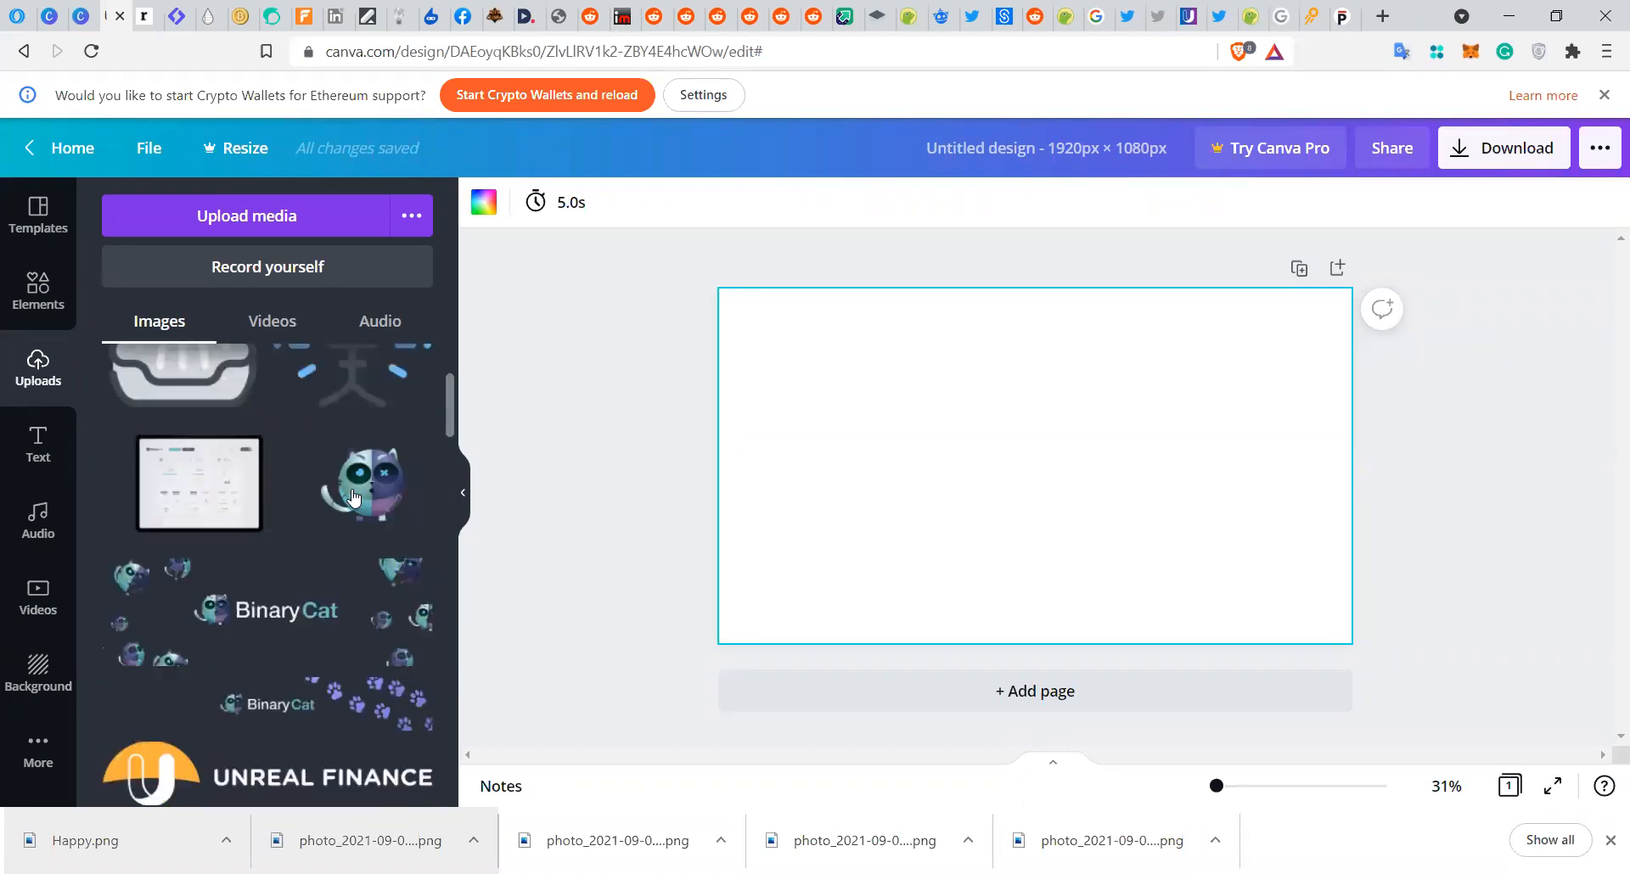
pyautogui.moveTo(660, 530); pyautogui.dragTo(894, 459)
pyautogui.click(1108, 468)
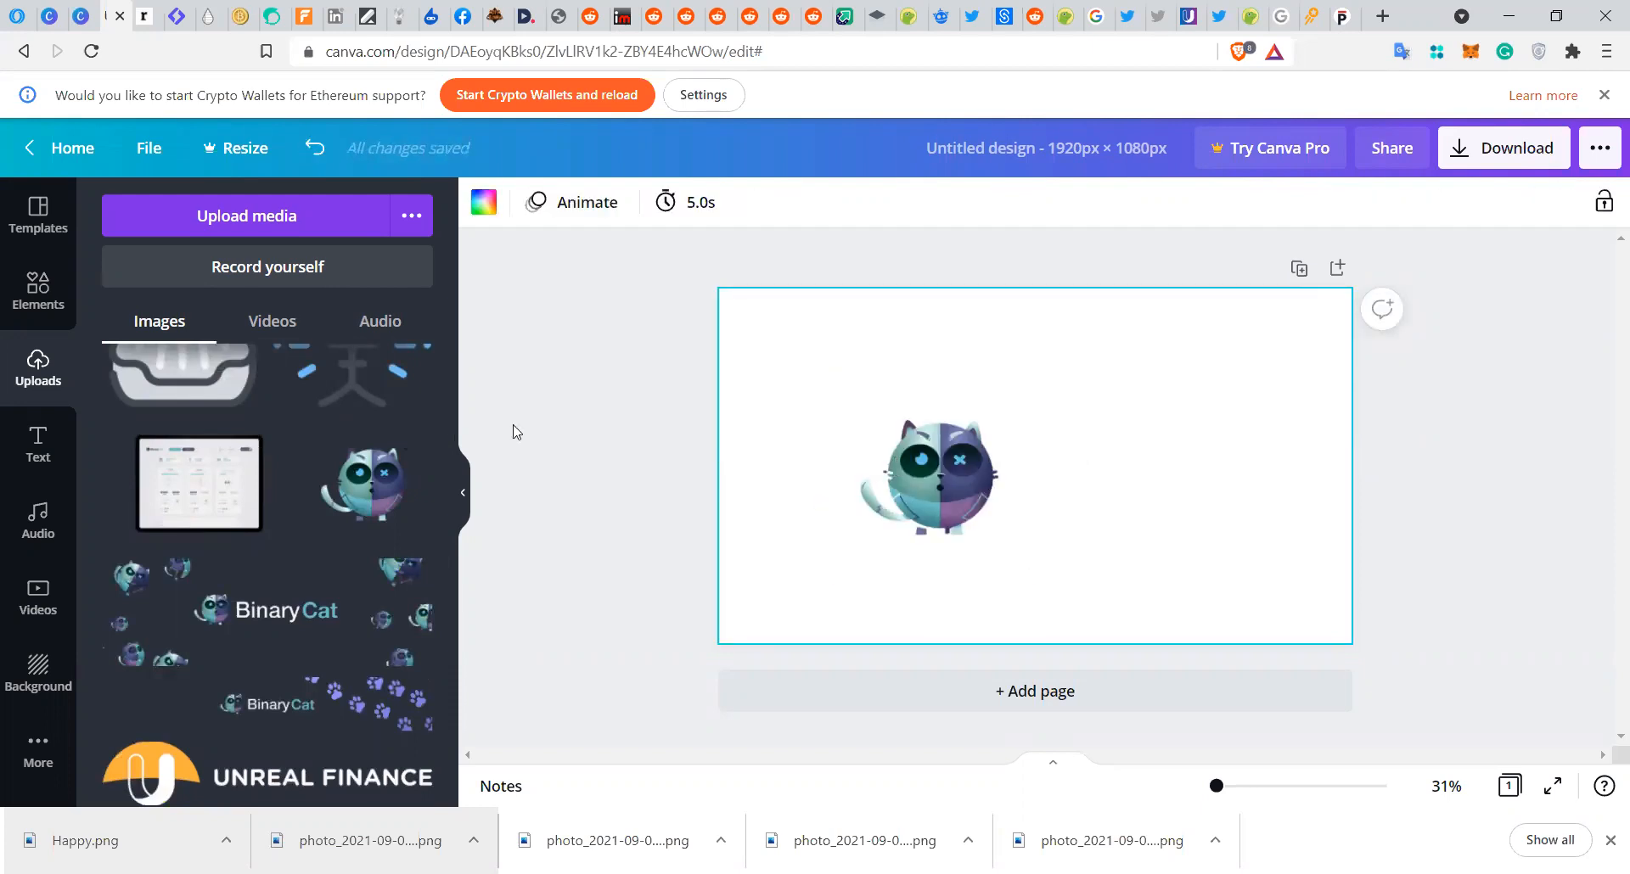
# - Add the blue globe image from Uploads to the page
pyautogui.moveTo(447, 415); pyautogui.dragTo(455, 669)
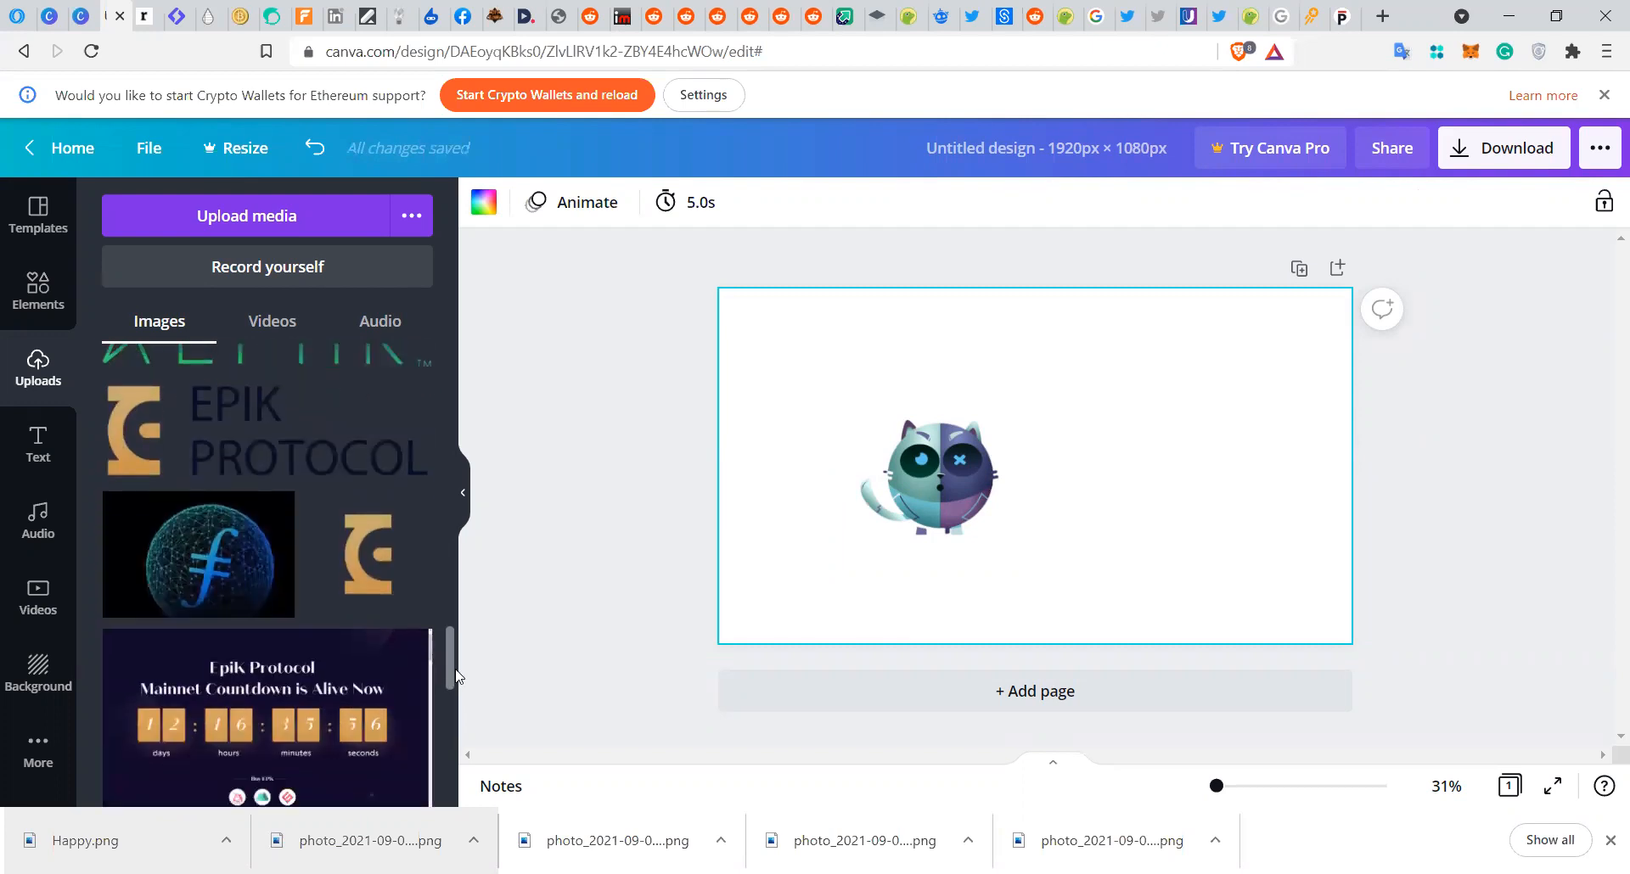
pyautogui.moveTo(239, 571); pyautogui.dragTo(965, 463)
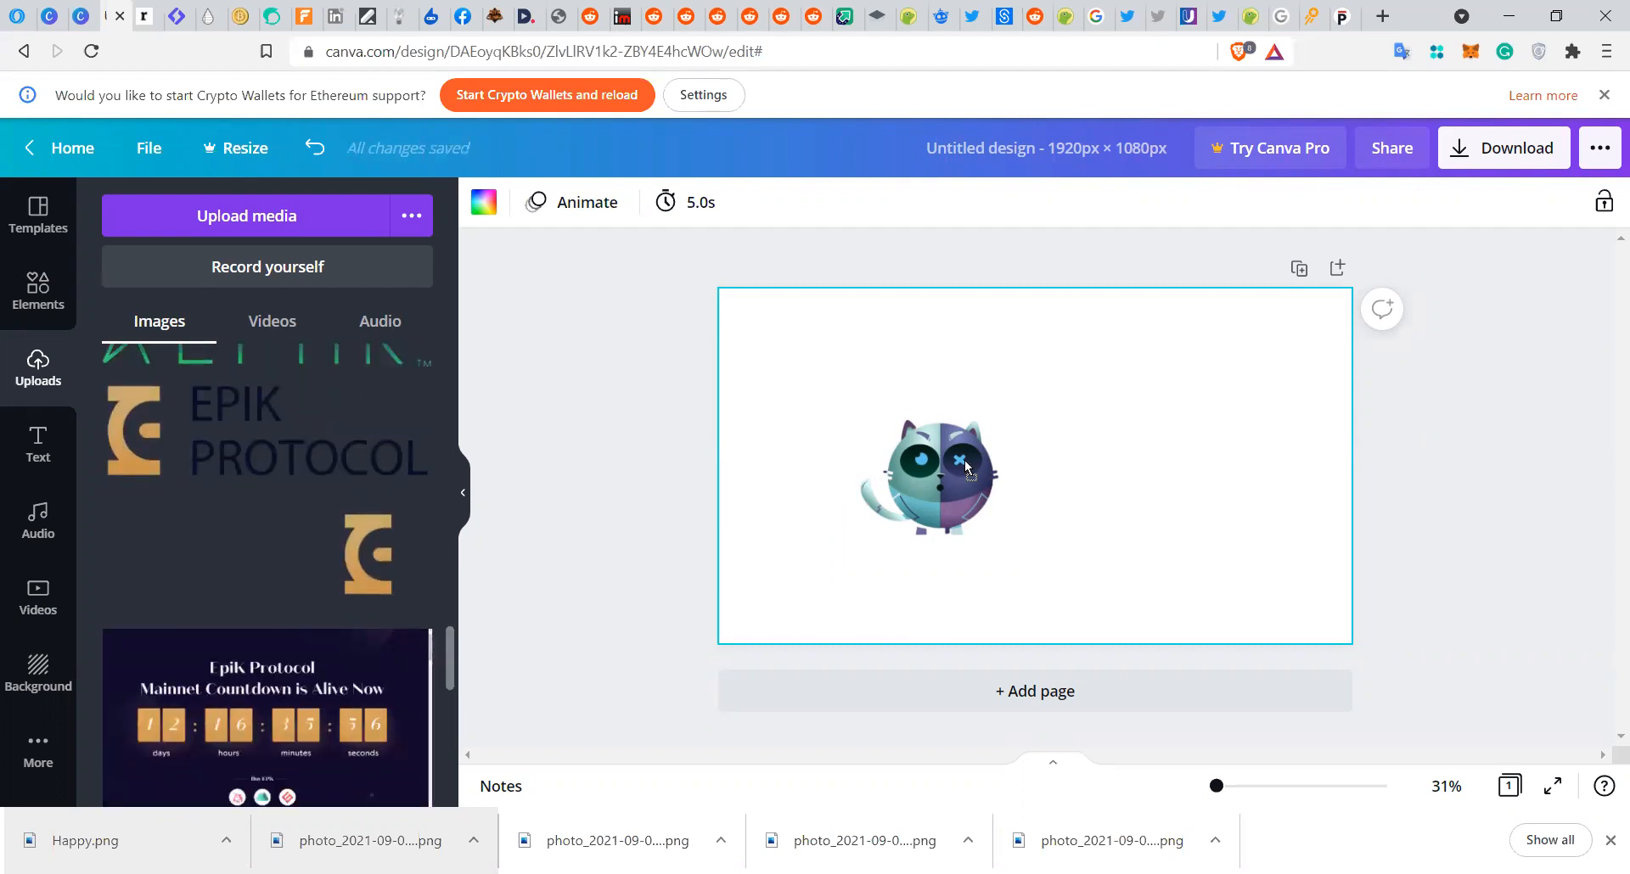
pyautogui.moveTo(1201, 413); pyautogui.dragTo(1198, 411)
pyautogui.click(1233, 585)
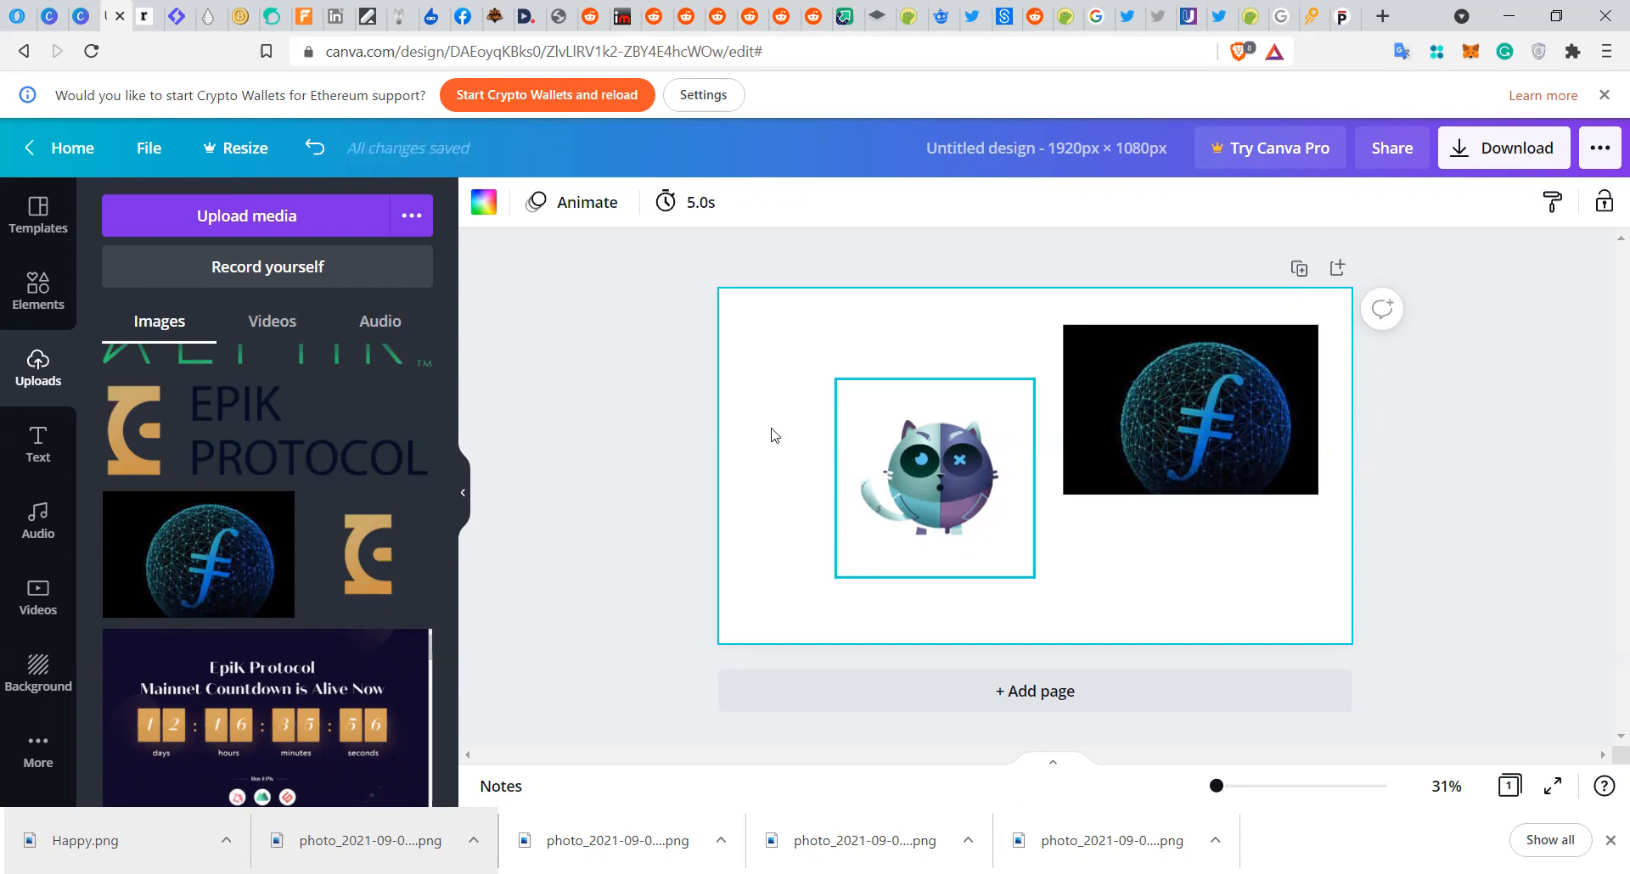
# - Shift the cat image further left, then go to the remove.bg tab
pyautogui.click(833, 458)
pyautogui.moveTo(957, 490)
pyautogui.mouseDown()
pyautogui.moveTo(930, 505)
pyautogui.moveTo(838, 417)
pyautogui.moveTo(954, 486)
pyautogui.mouseUp()
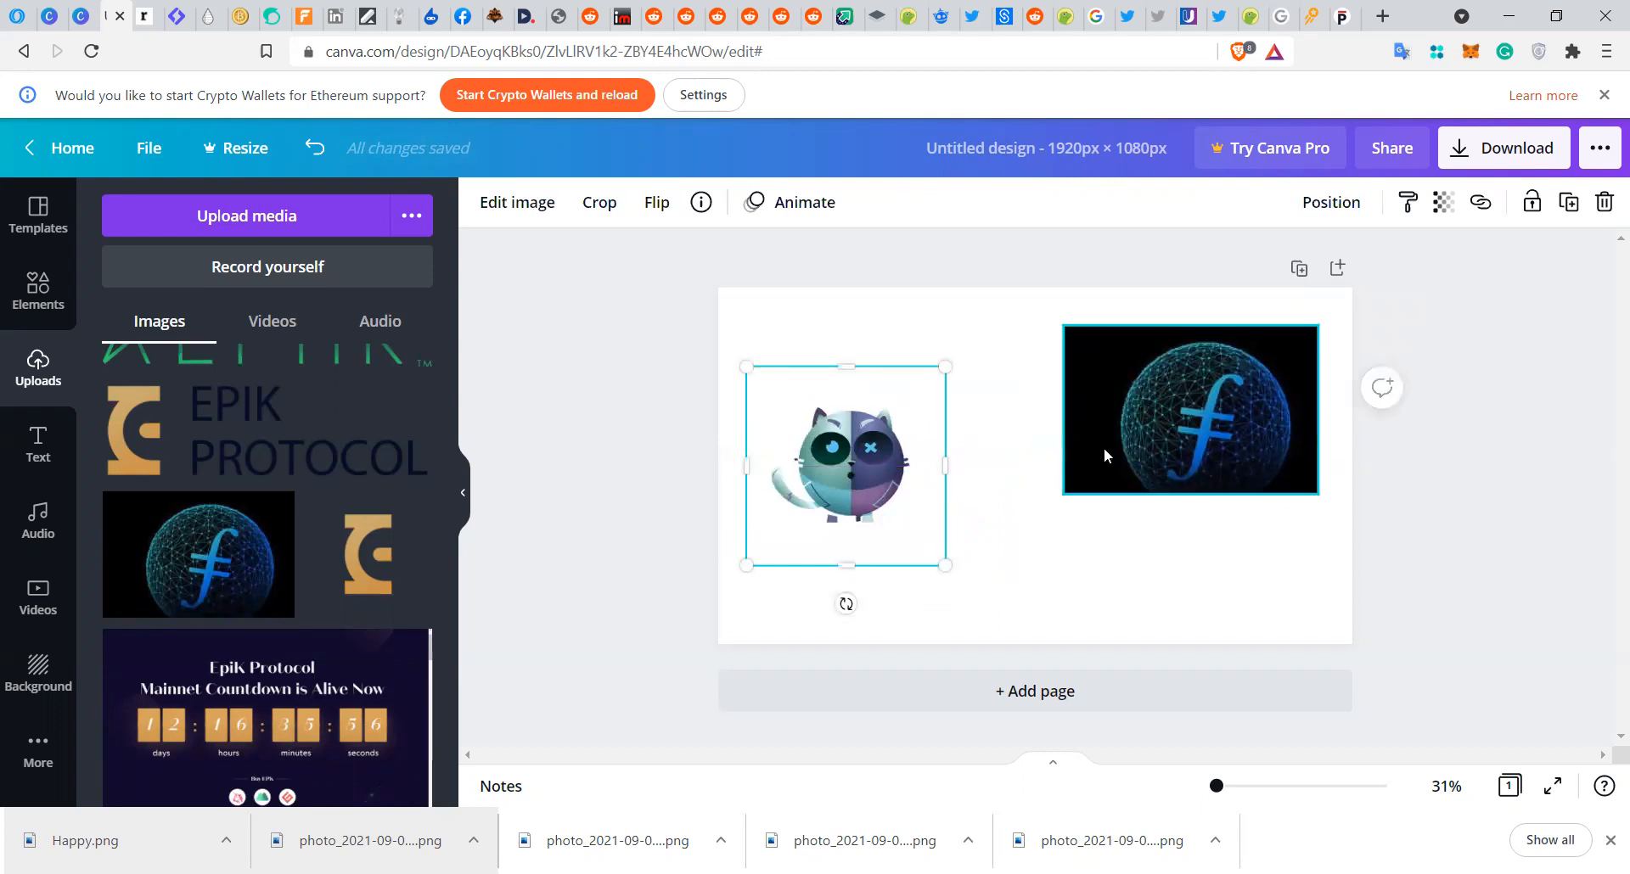
pyautogui.click(1064, 579)
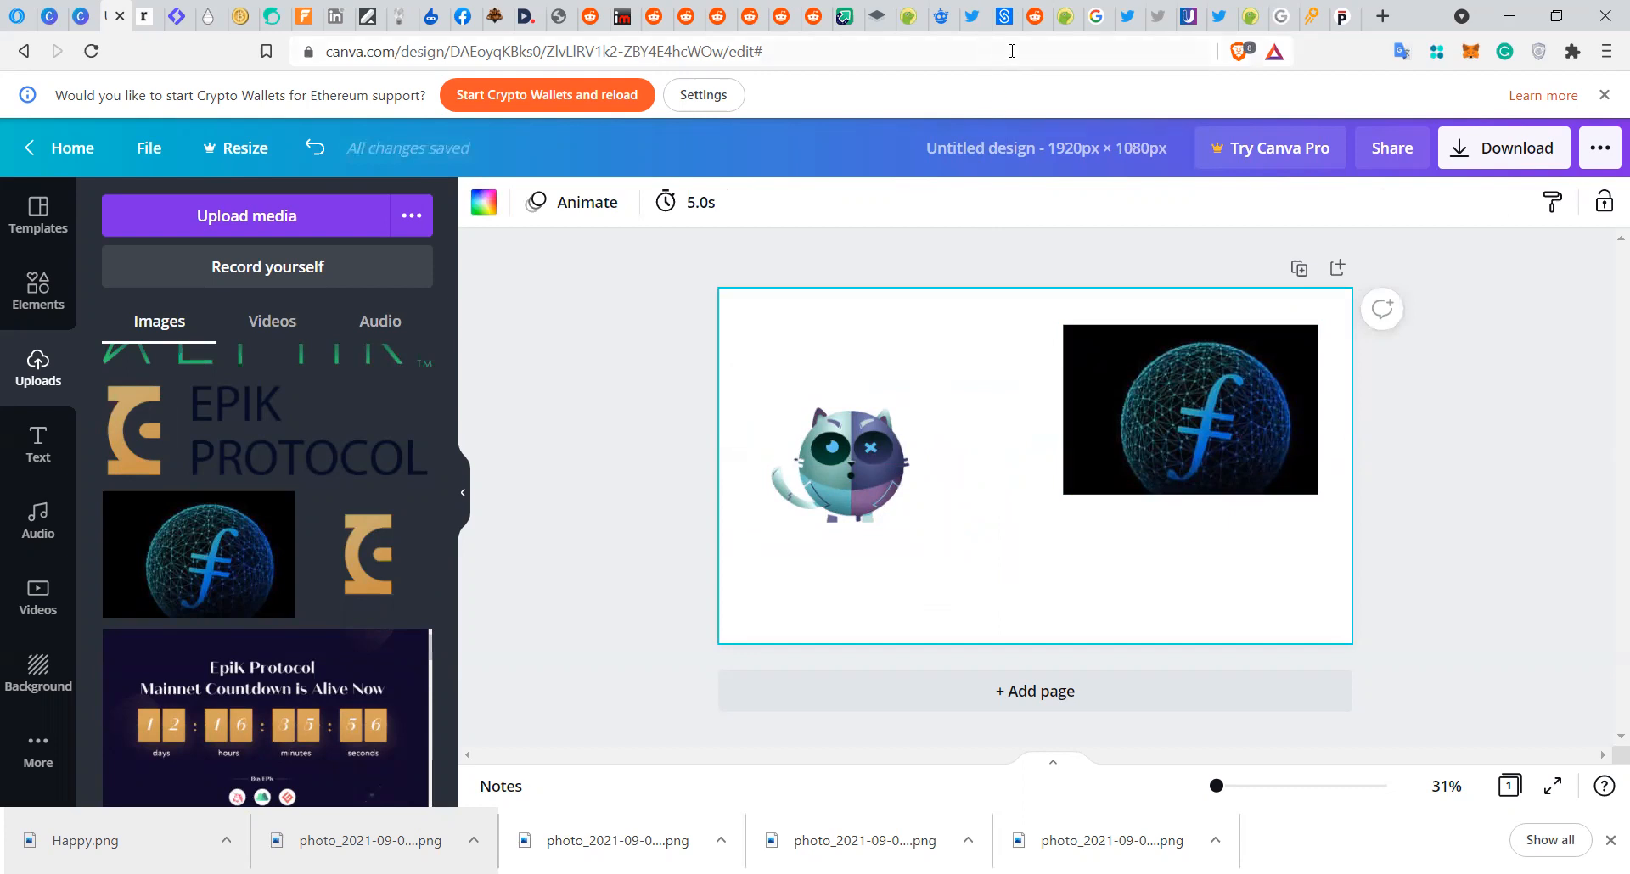
pyautogui.click(877, 19)
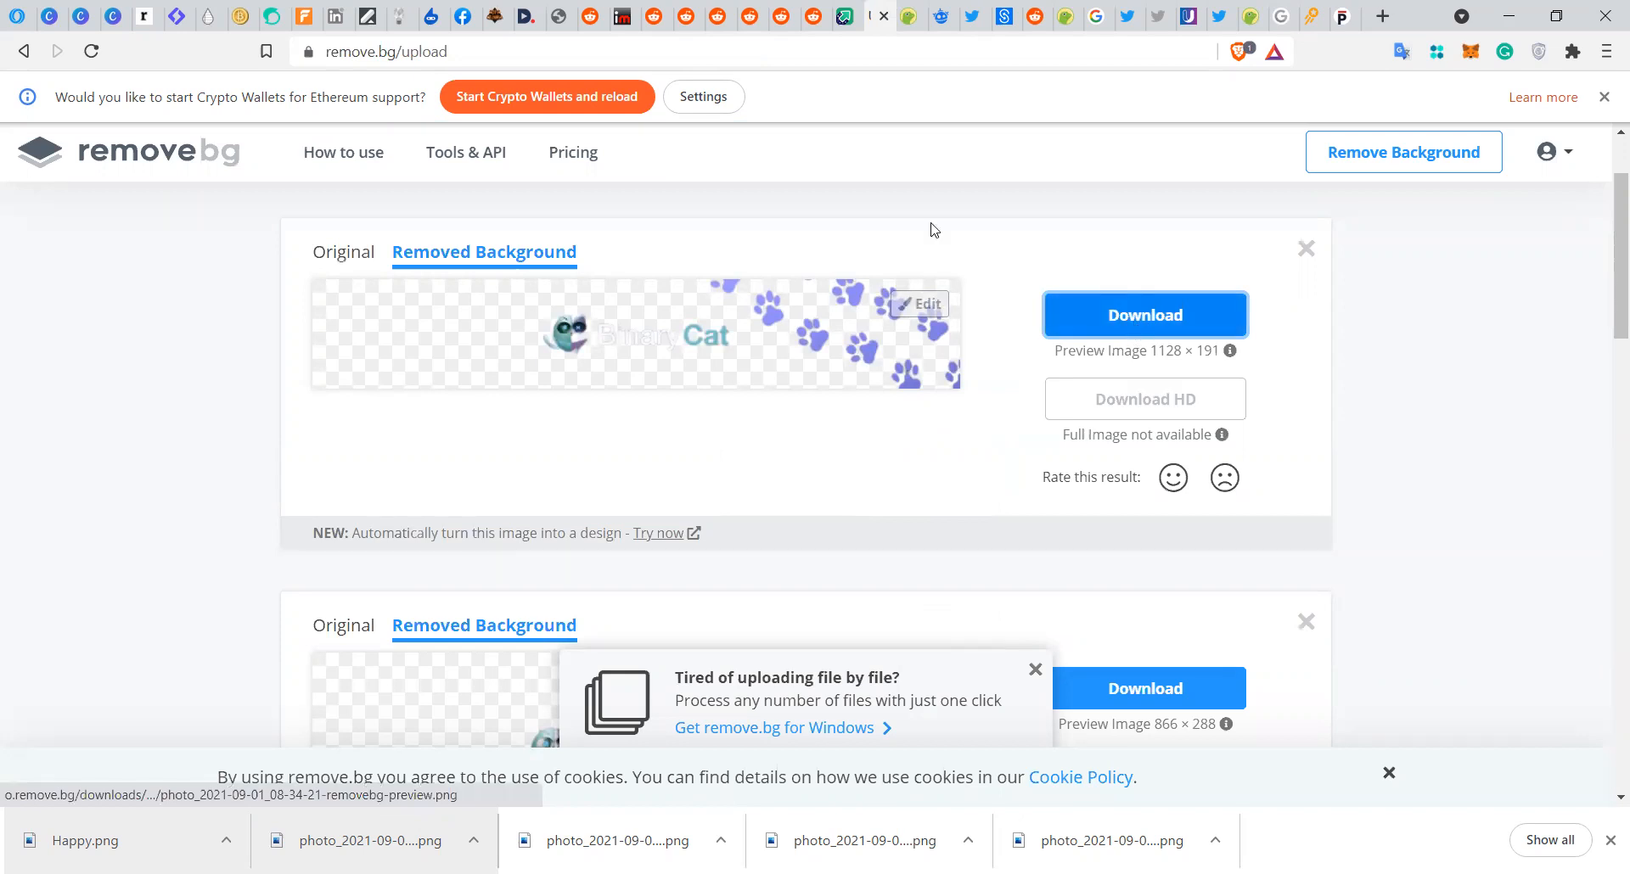
# - Upload the Happy photo to remove.bg for background removal
pyautogui.scroll(2, 931, 229)
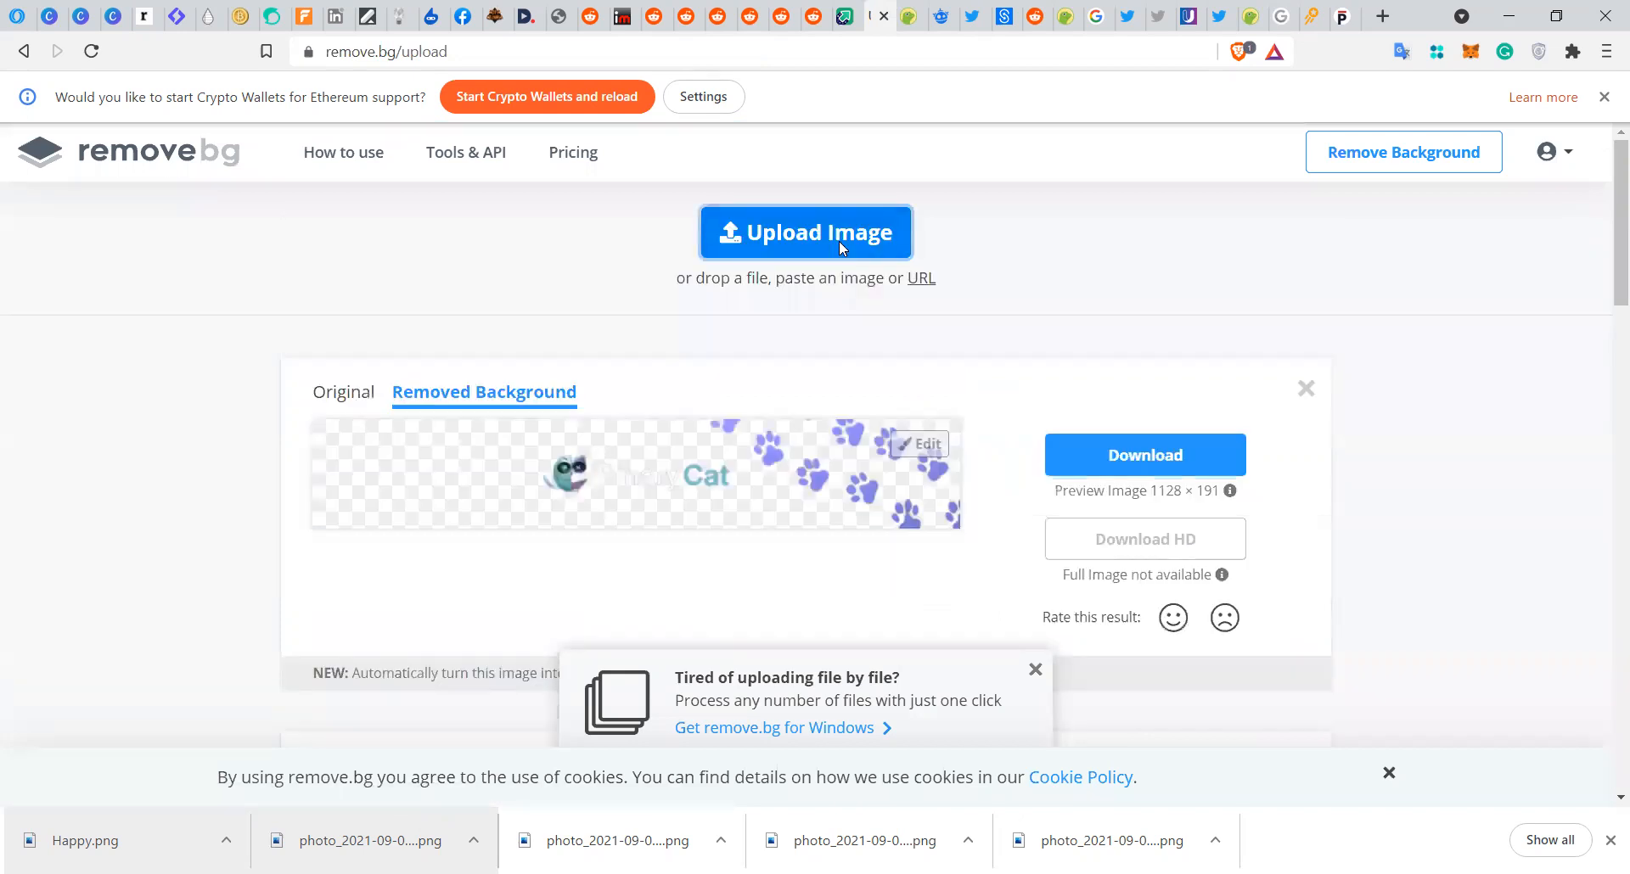
pyautogui.click(838, 241)
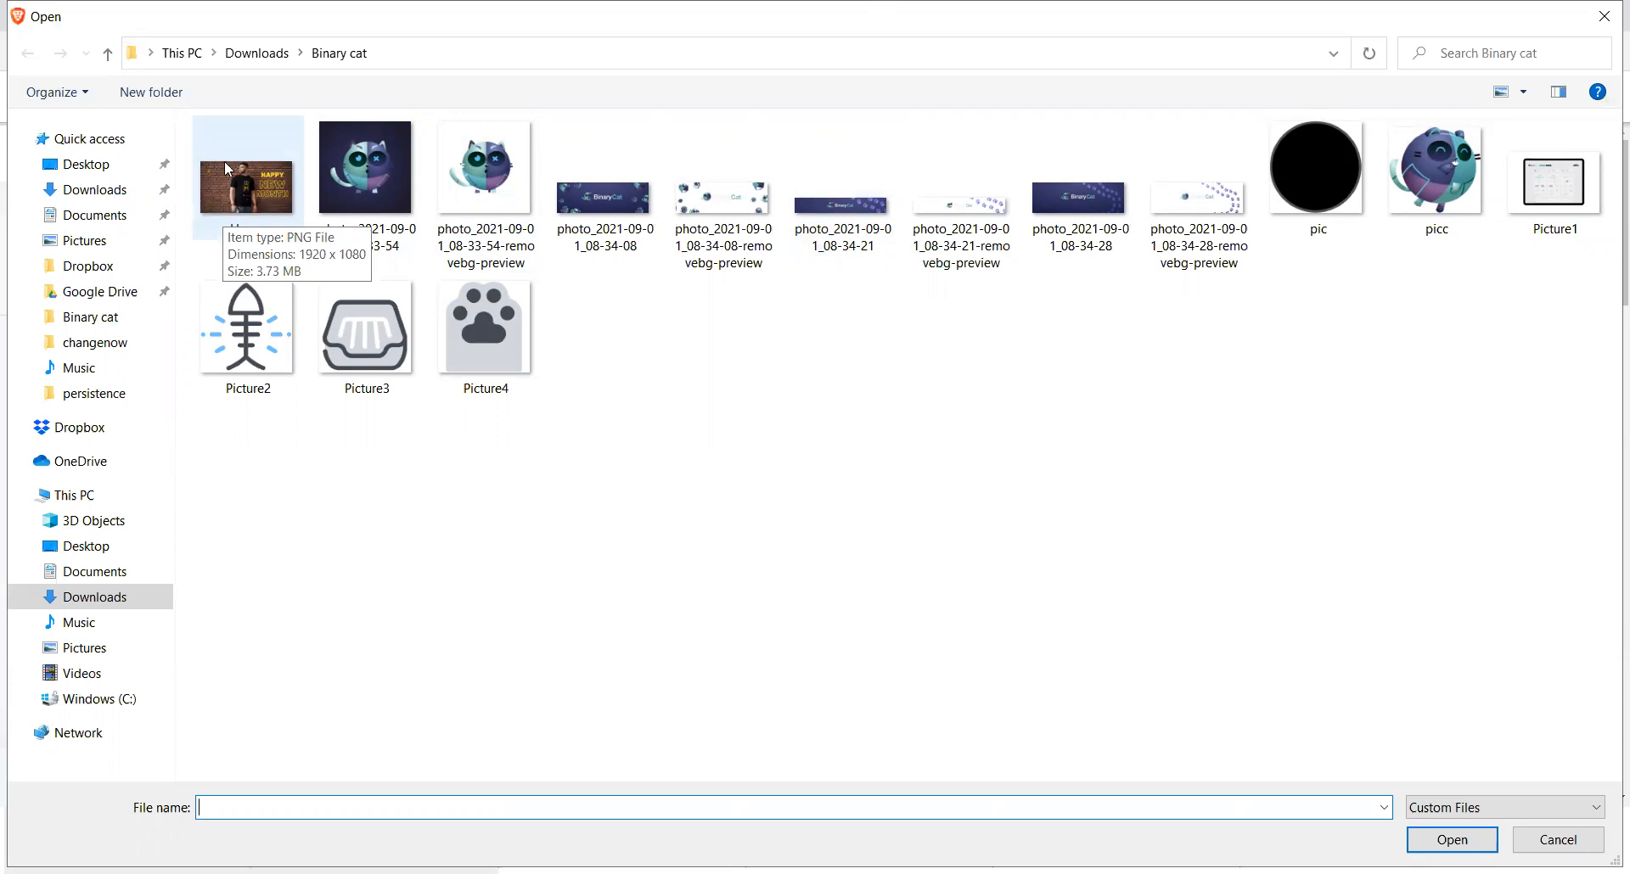
pyautogui.doubleClick(252, 198)
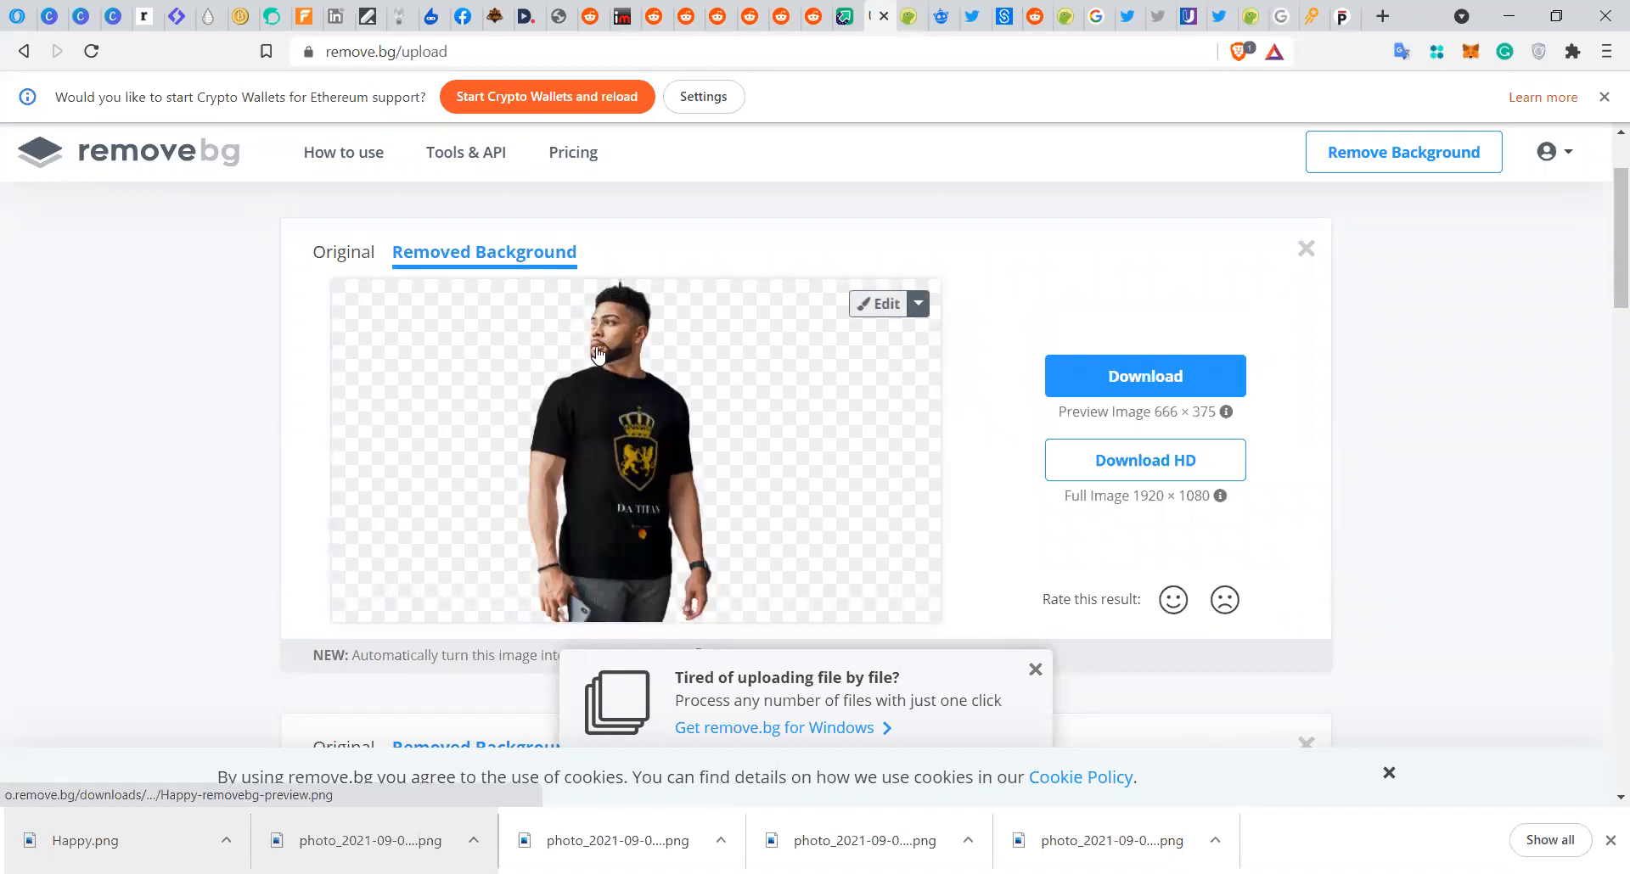
# - In the Erase/Restore editor, clean up the stray background beside the man's face
pyautogui.click(878, 305)
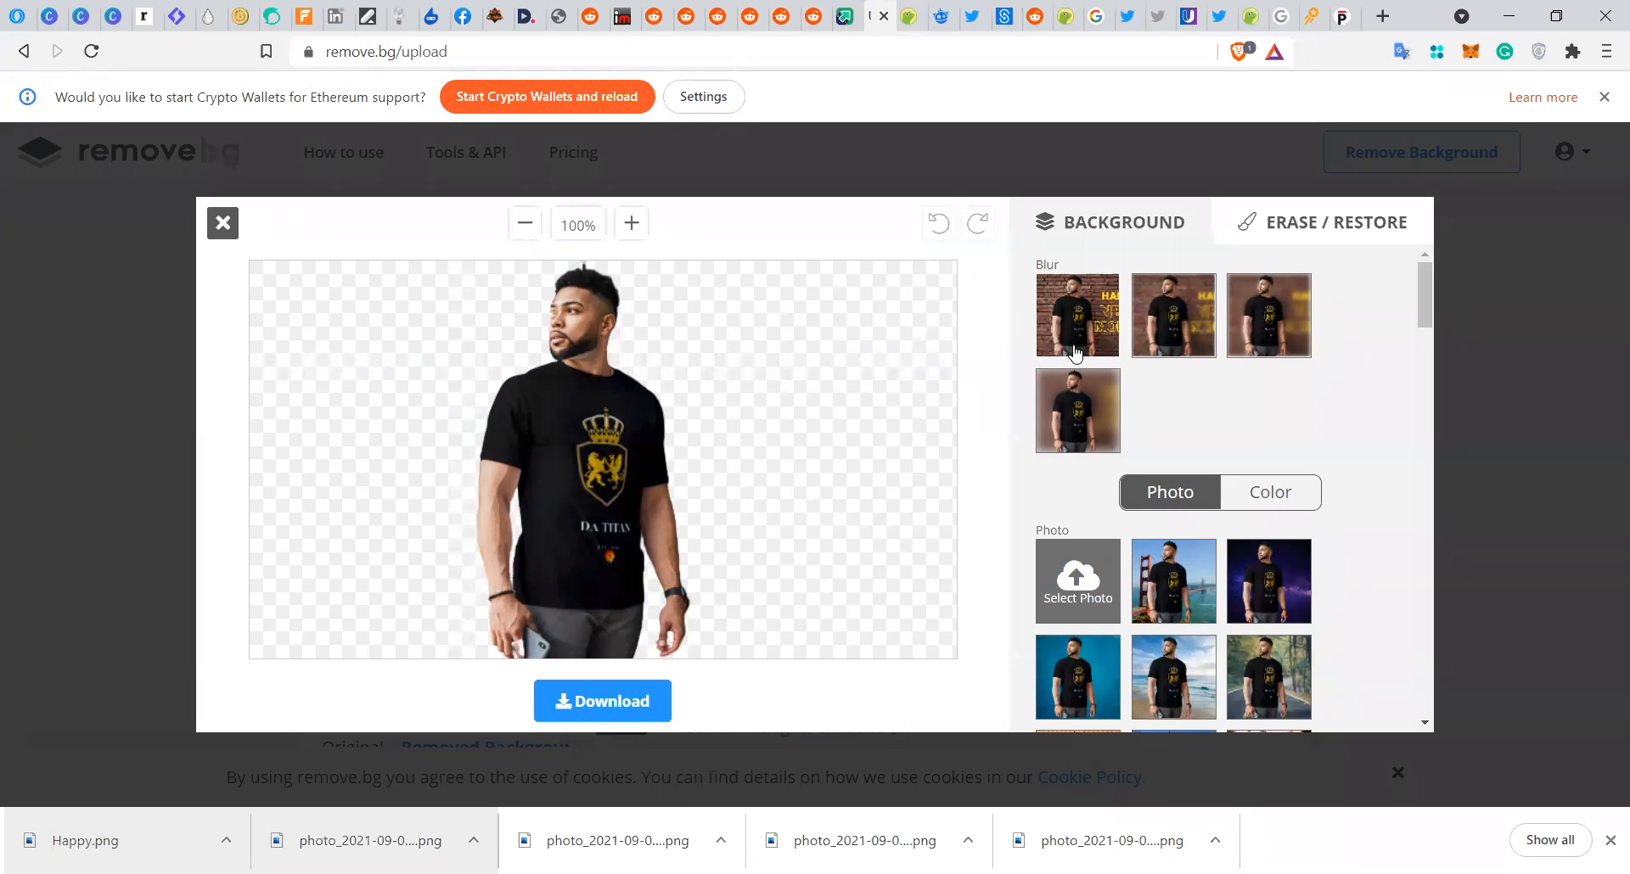
pyautogui.click(1290, 229)
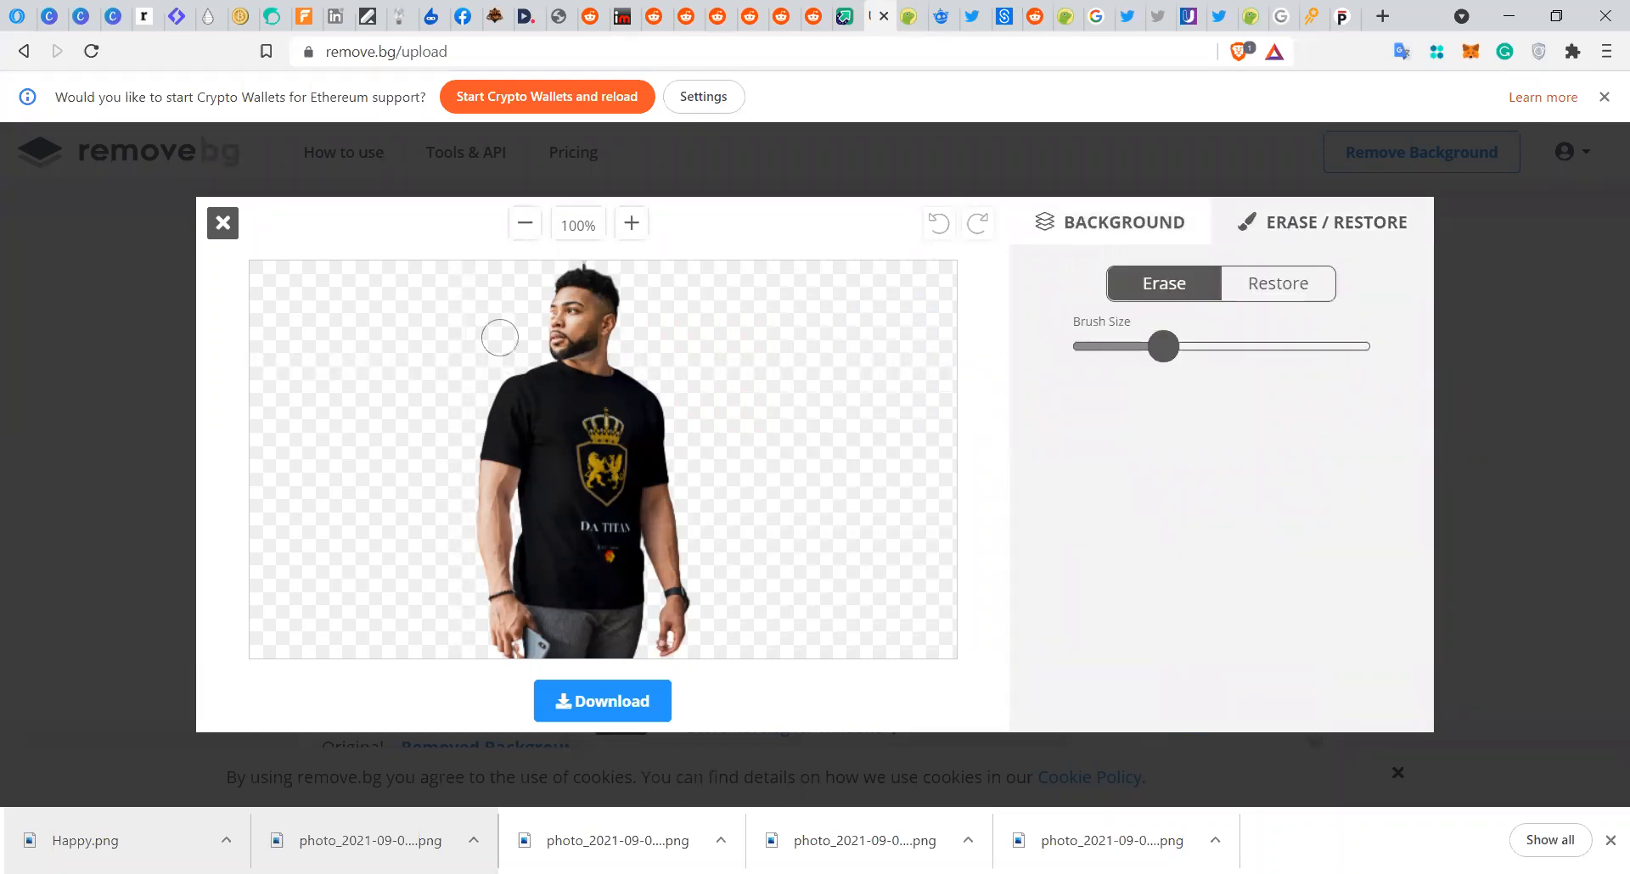
pyautogui.click(543, 309)
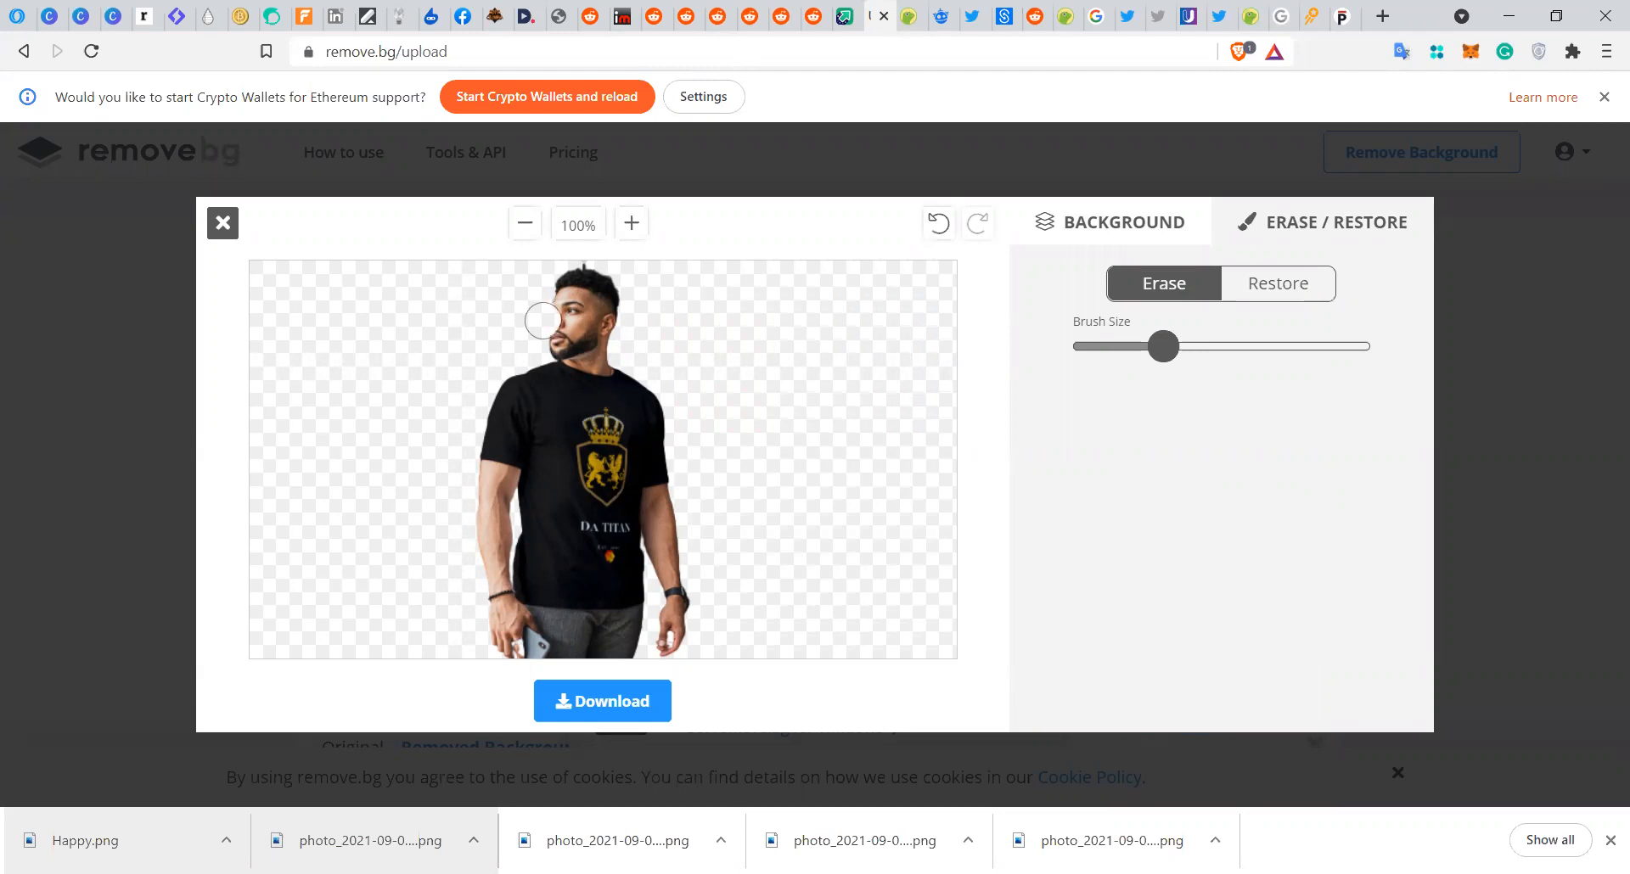
pyautogui.click(1259, 292)
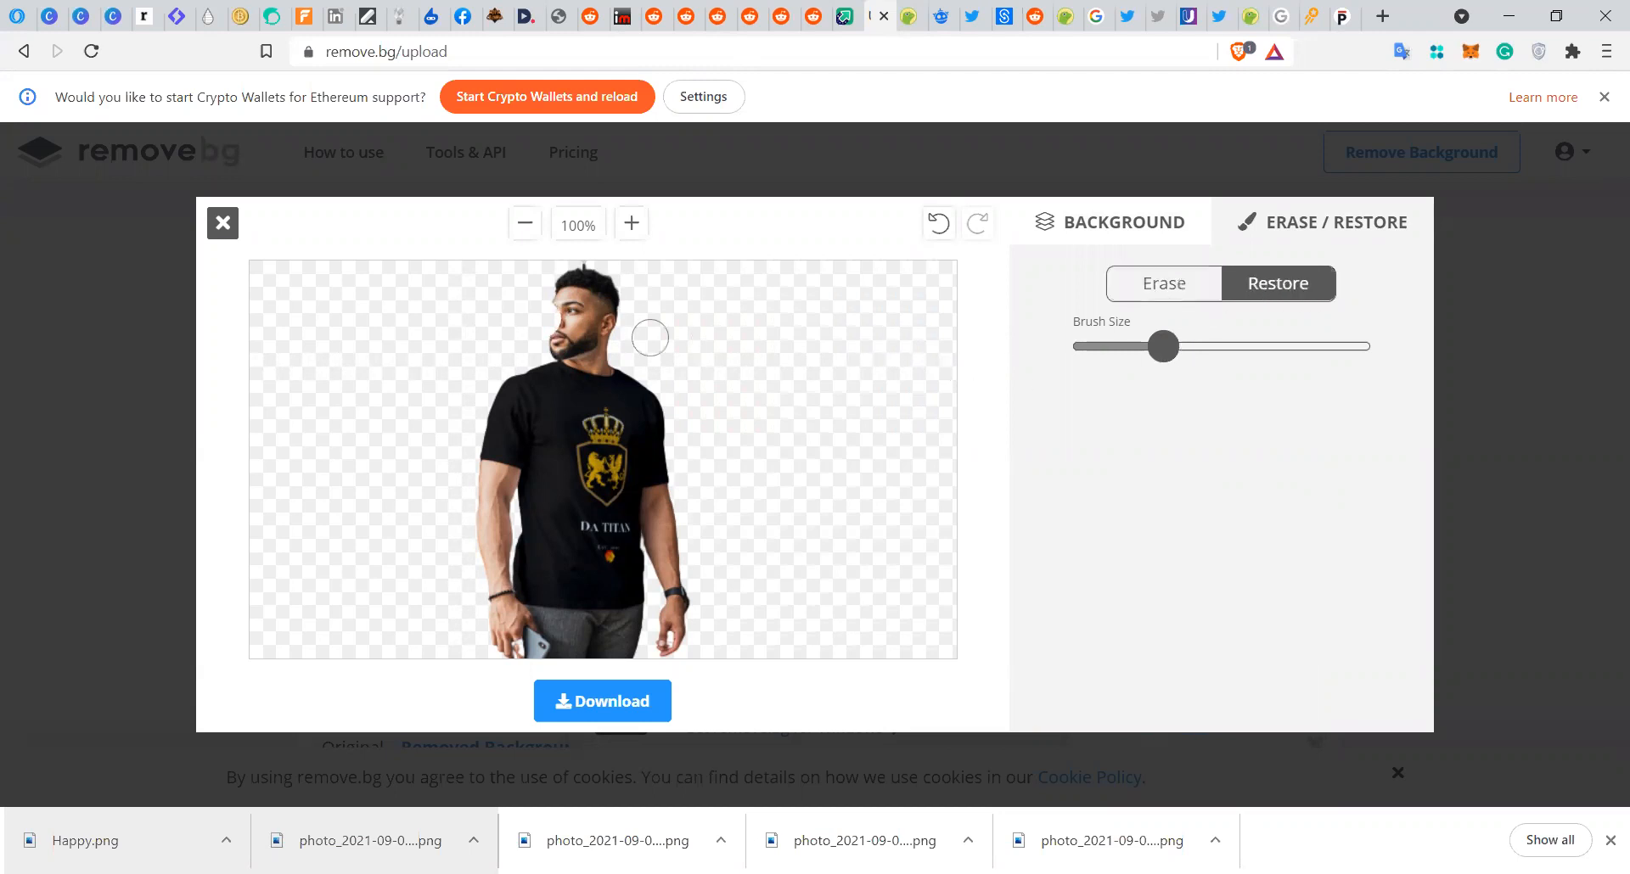
pyautogui.click(548, 305)
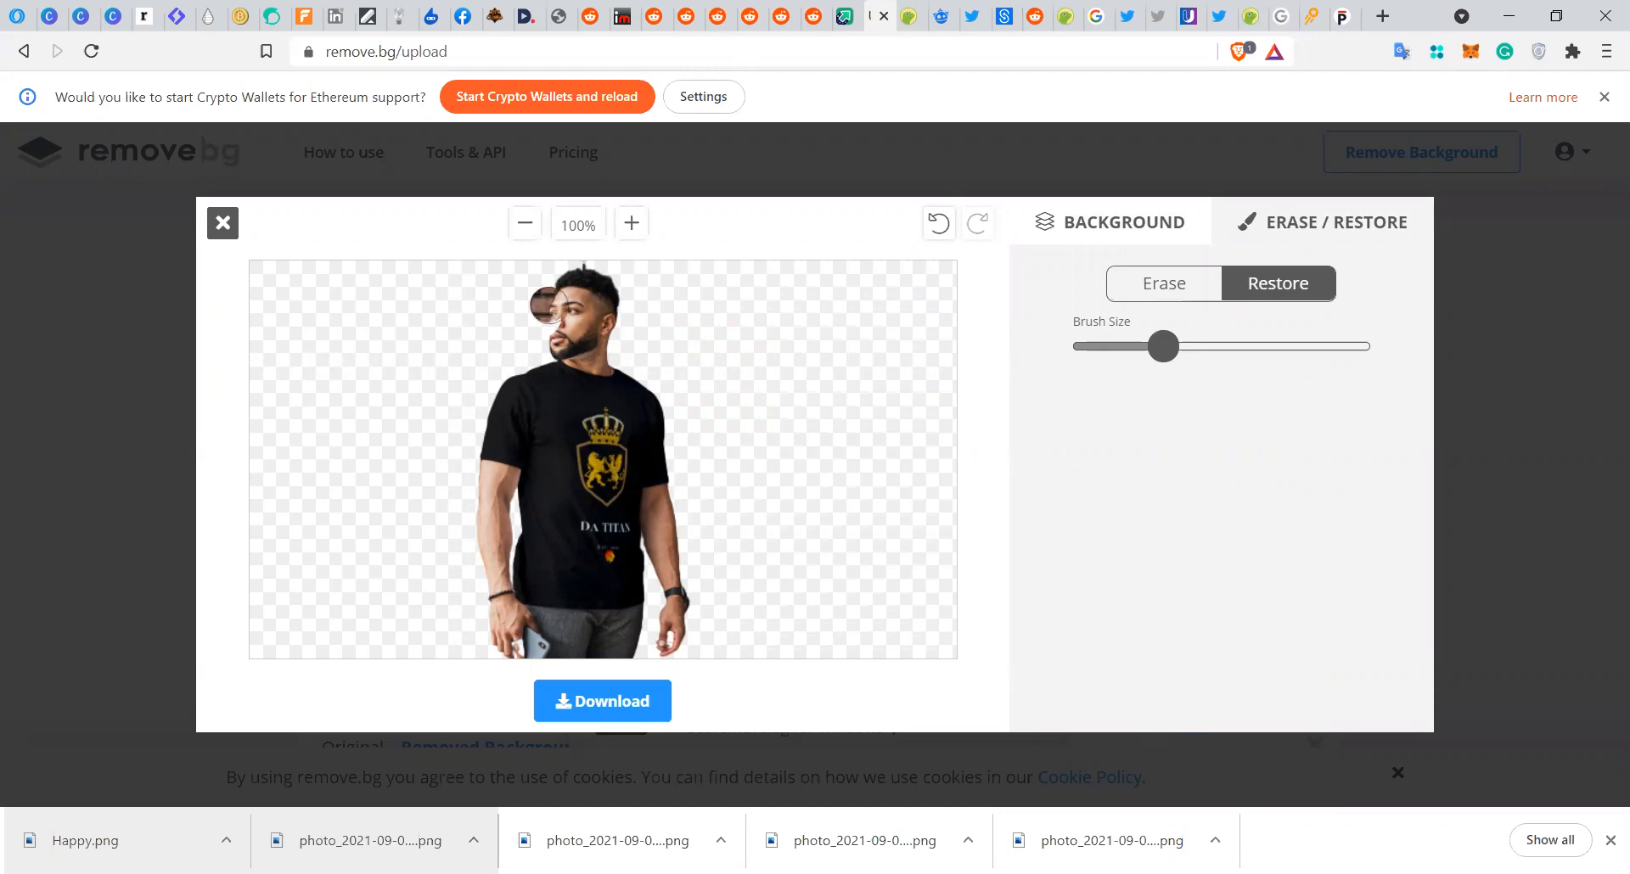
pyautogui.moveTo(551, 306); pyautogui.dragTo(559, 312)
pyautogui.click(1159, 281)
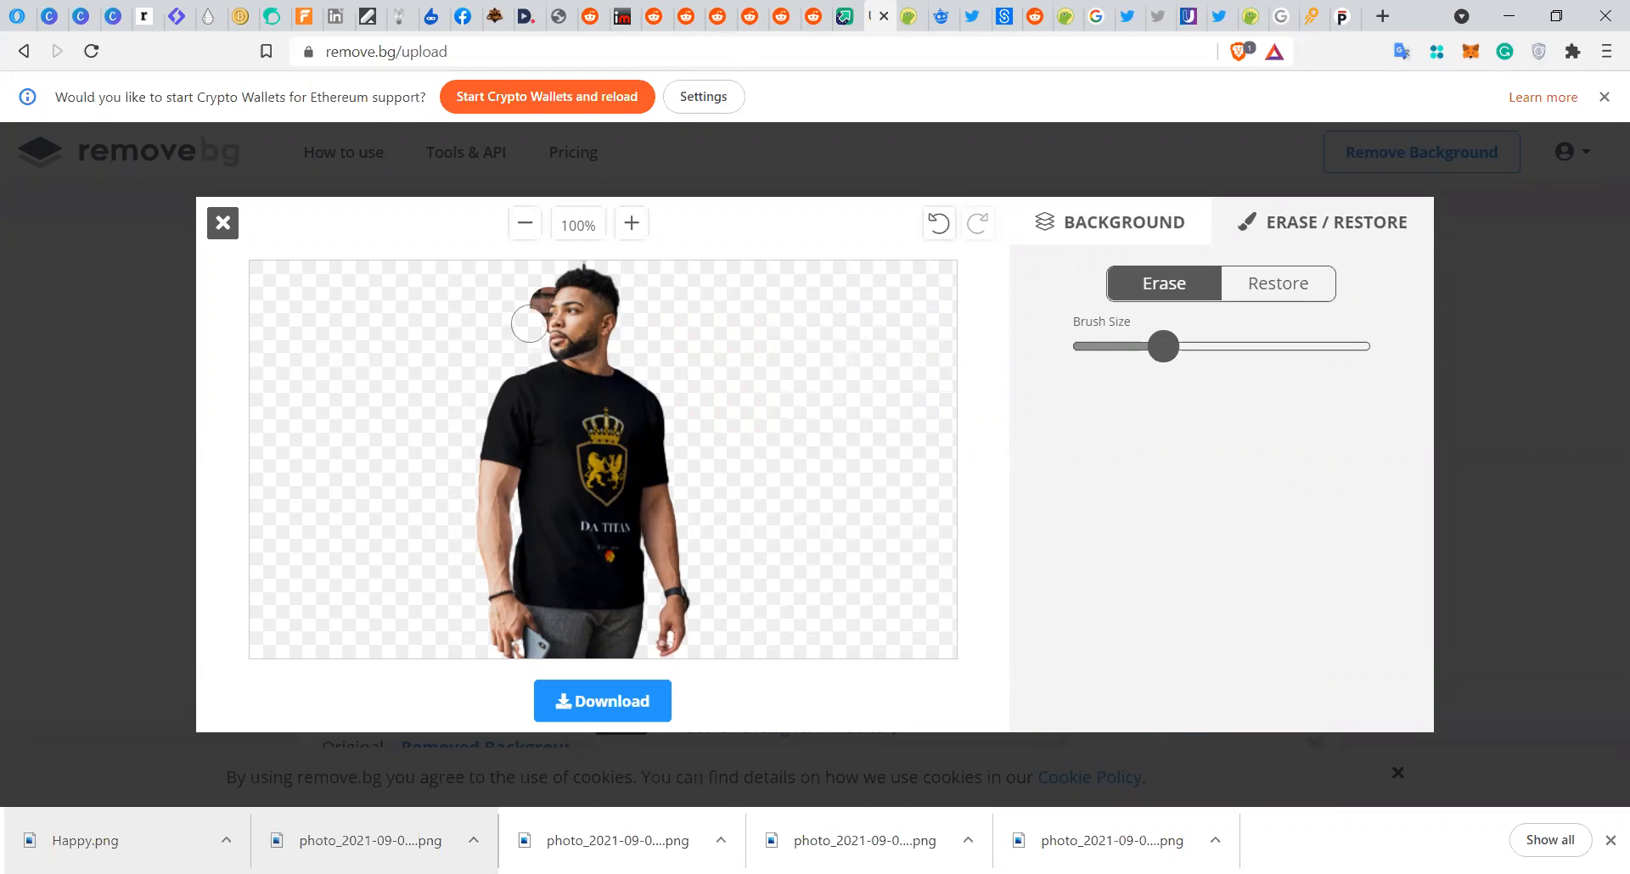
pyautogui.moveTo(525, 314); pyautogui.dragTo(535, 293)
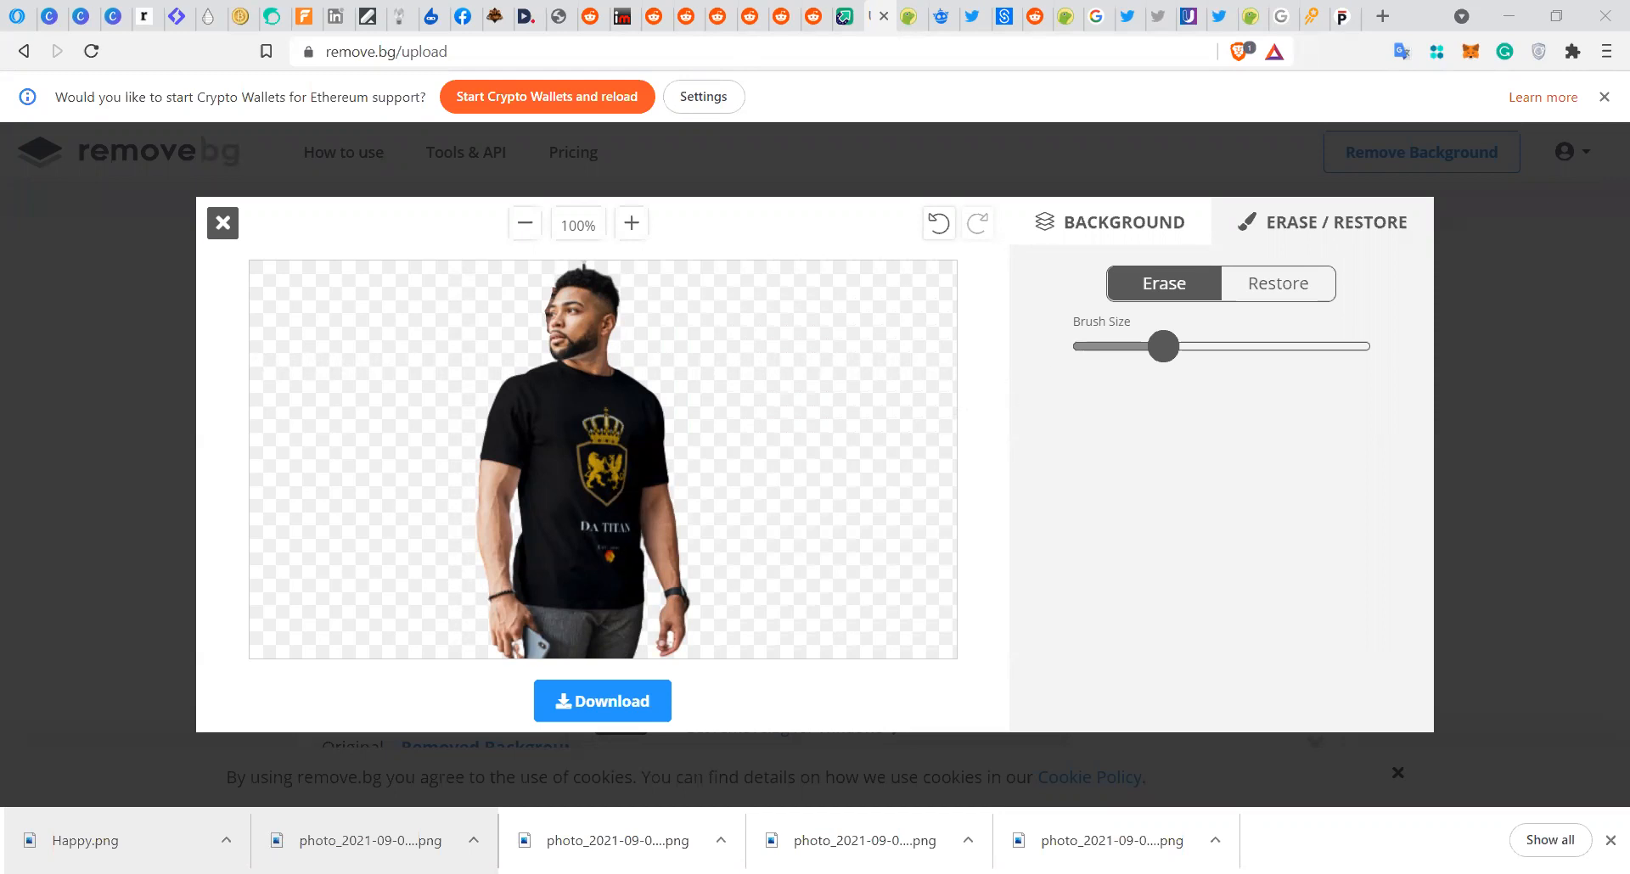
# - Restore the phone at his hand and erase the leftover dark spot with a smaller brush
pyautogui.click(520, 642)
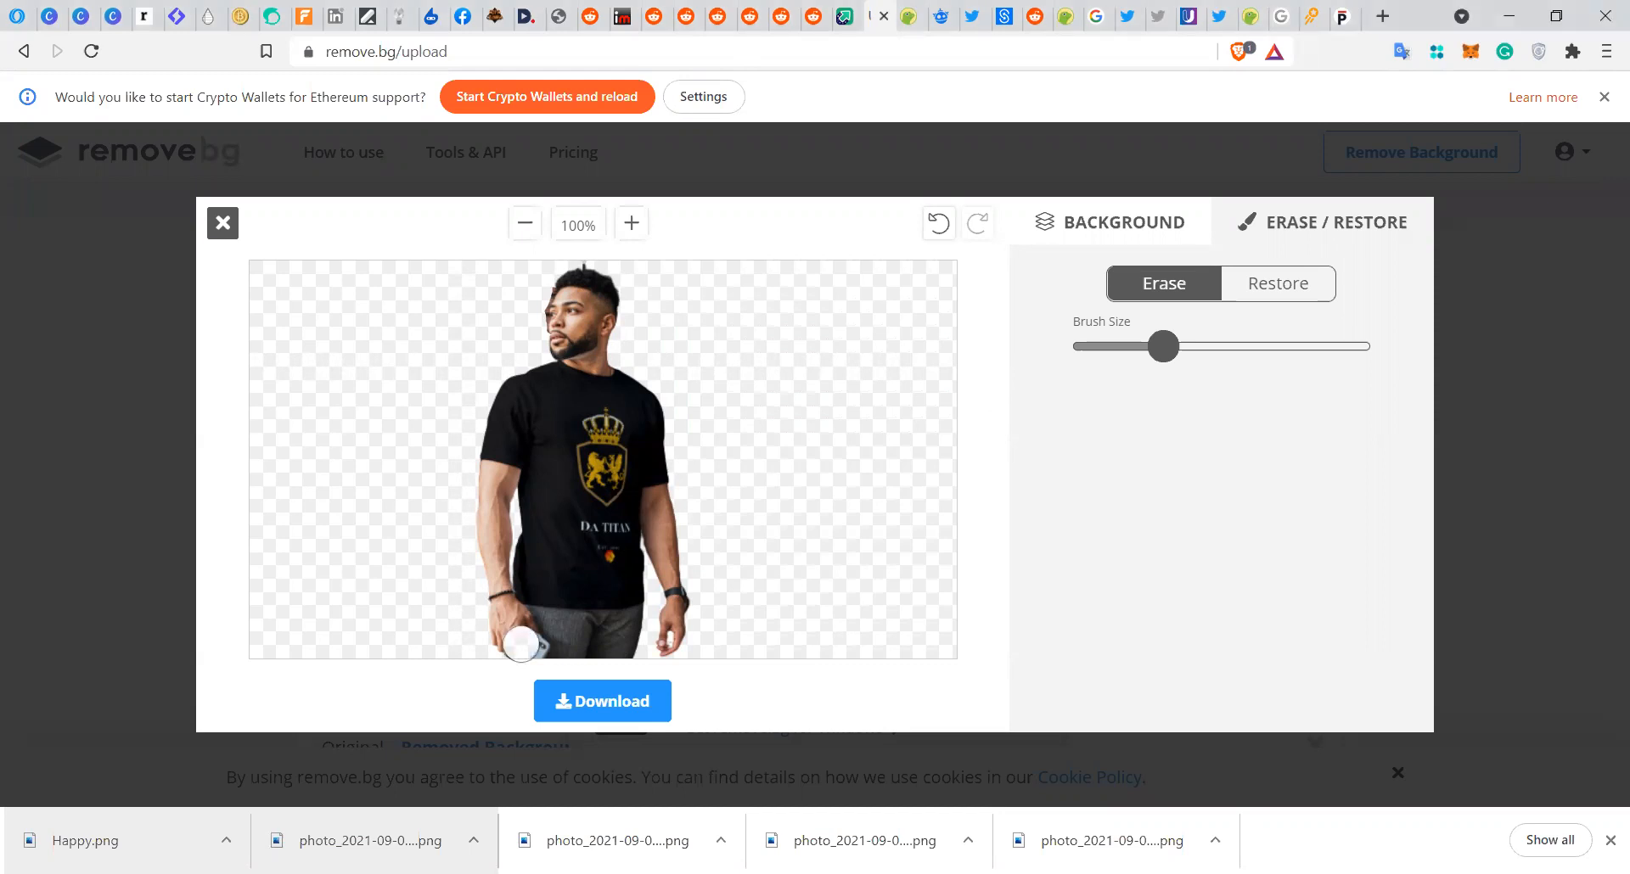
pyautogui.click(1270, 295)
pyautogui.click(512, 642)
pyautogui.moveTo(511, 642); pyautogui.dragTo(527, 649)
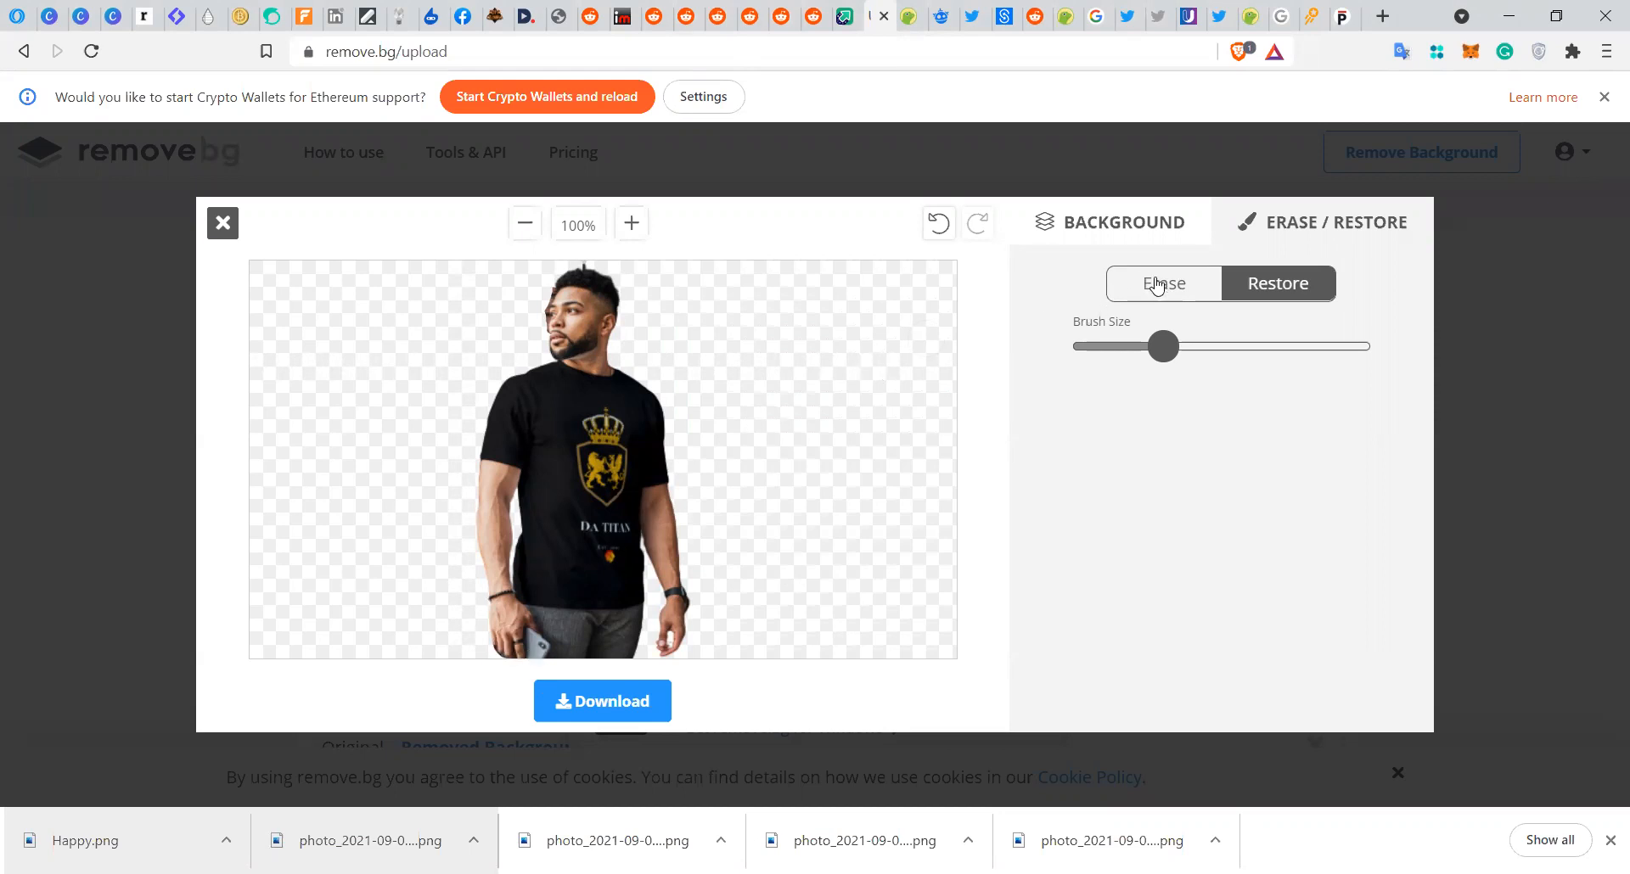
pyautogui.moveTo(1162, 347); pyautogui.dragTo(1113, 349)
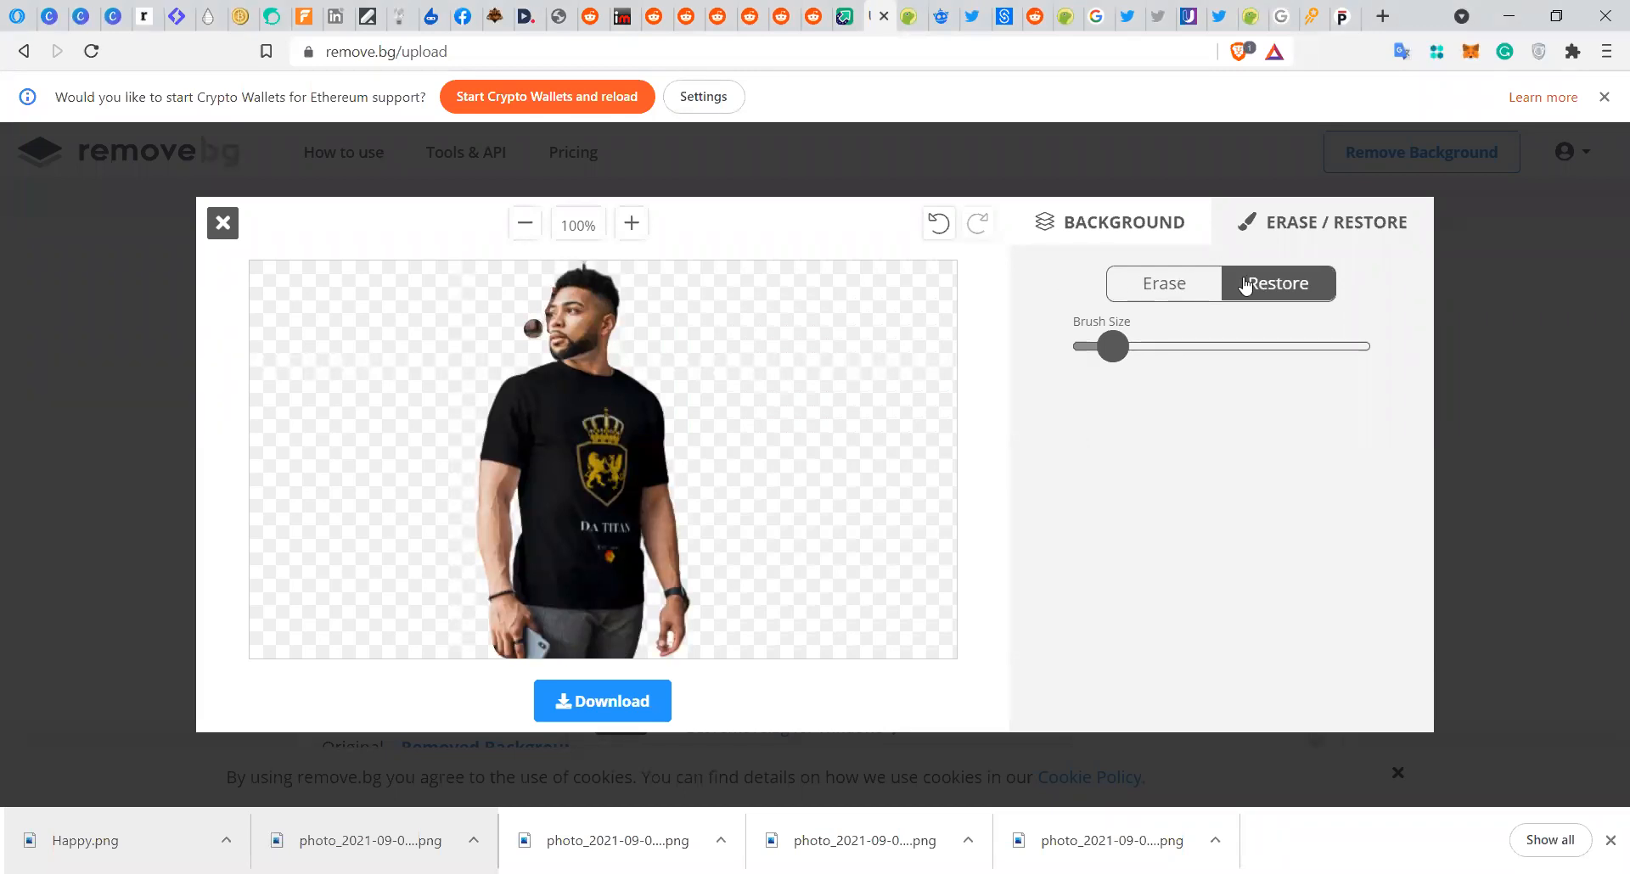
pyautogui.click(1126, 293)
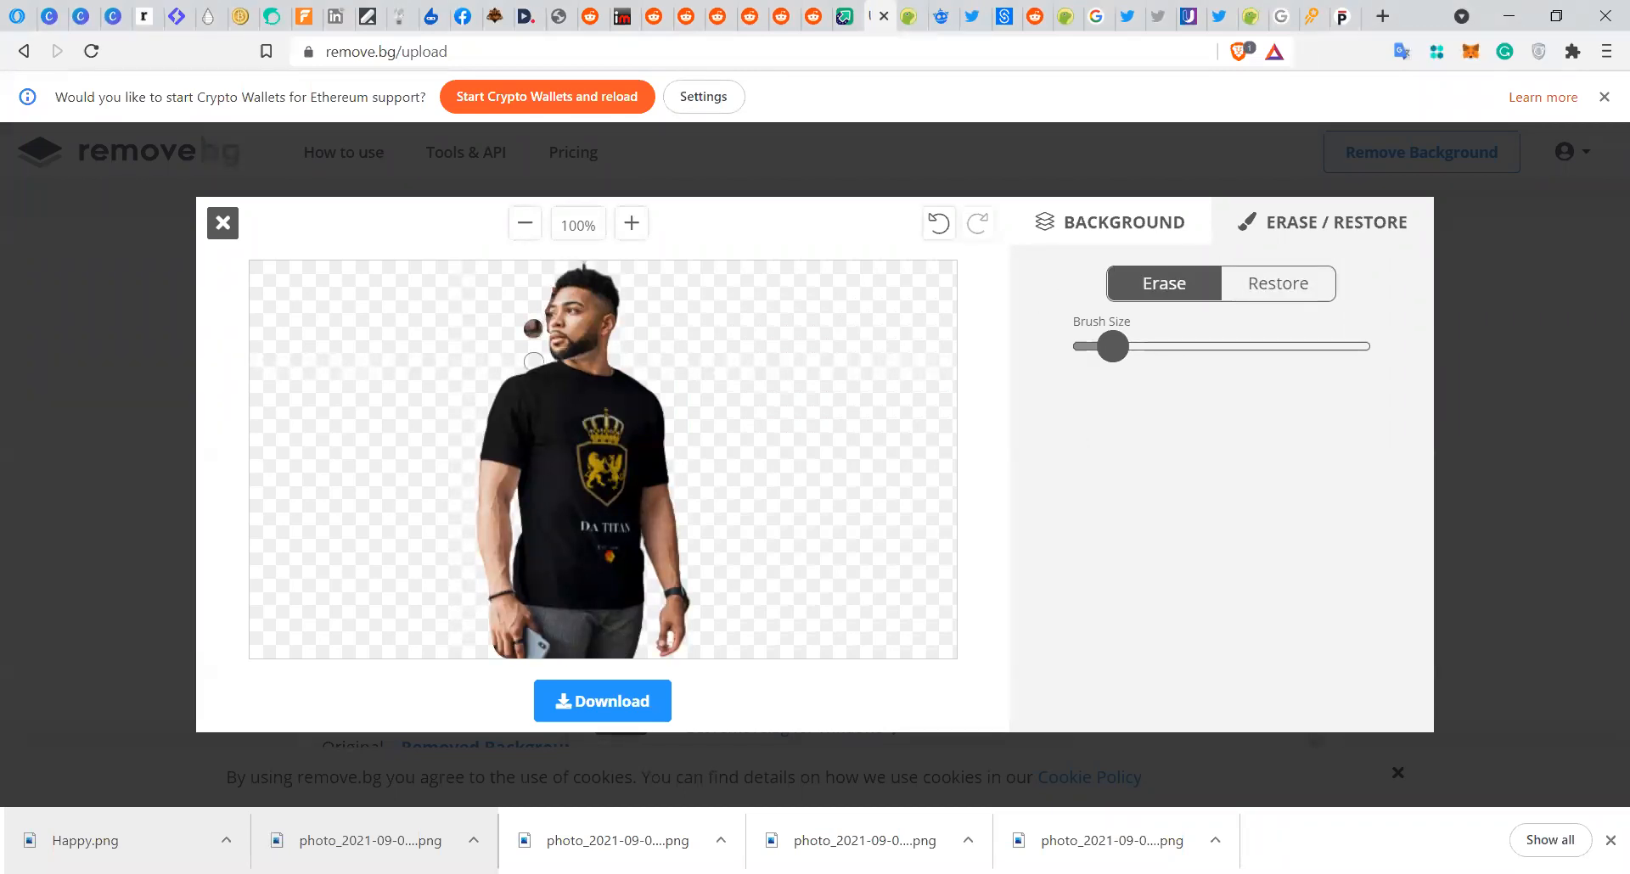
pyautogui.moveTo(535, 337); pyautogui.dragTo(523, 324)
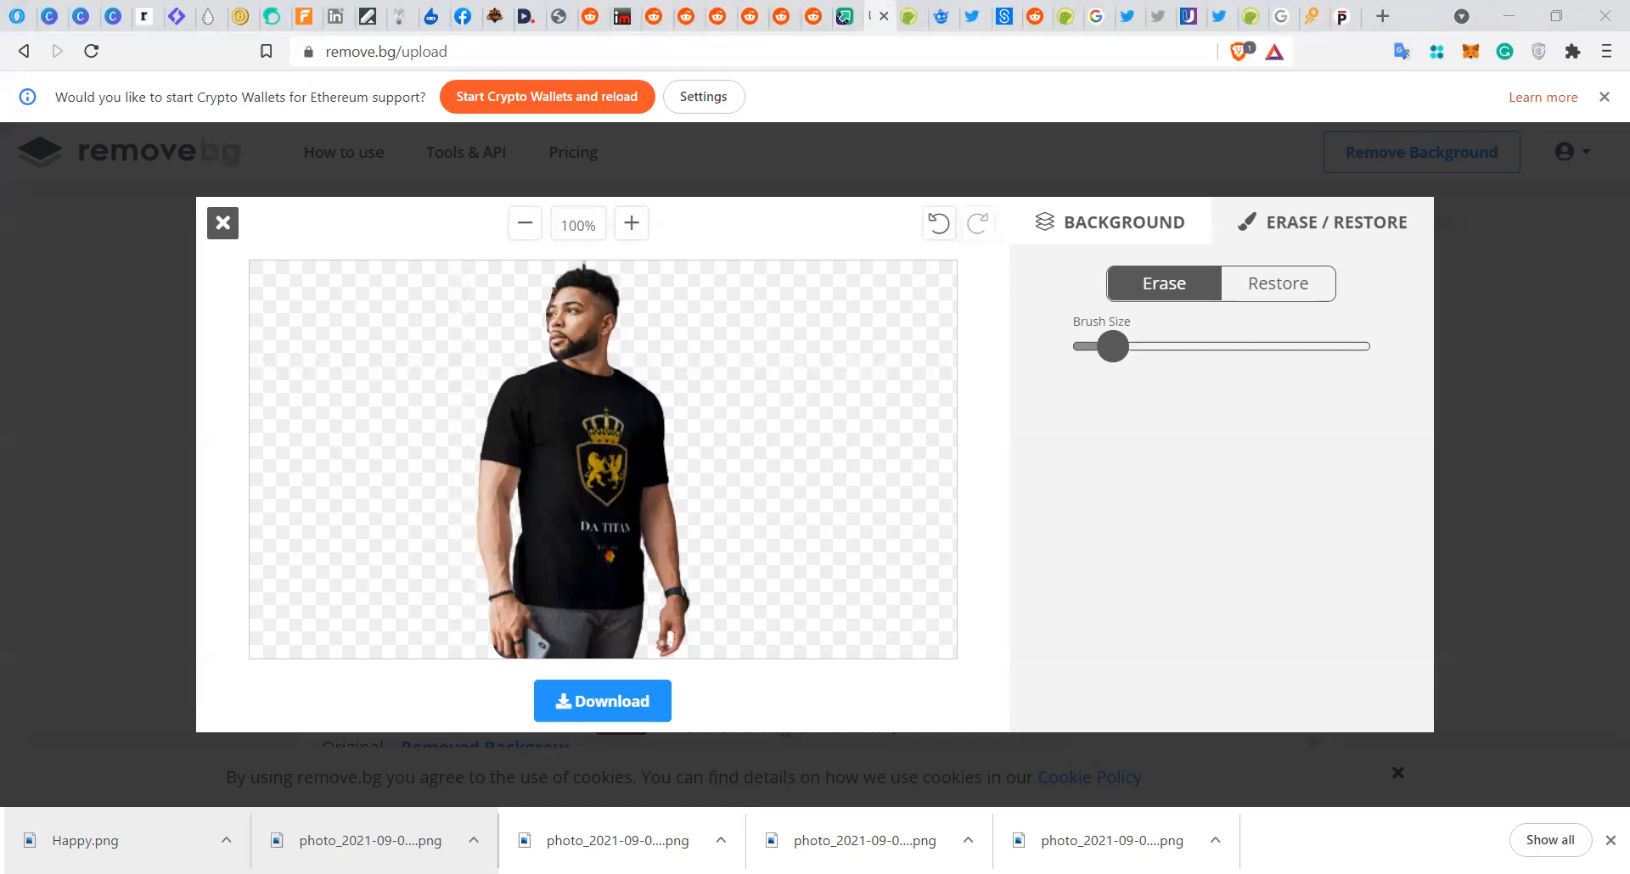
pyautogui.click(611, 706)
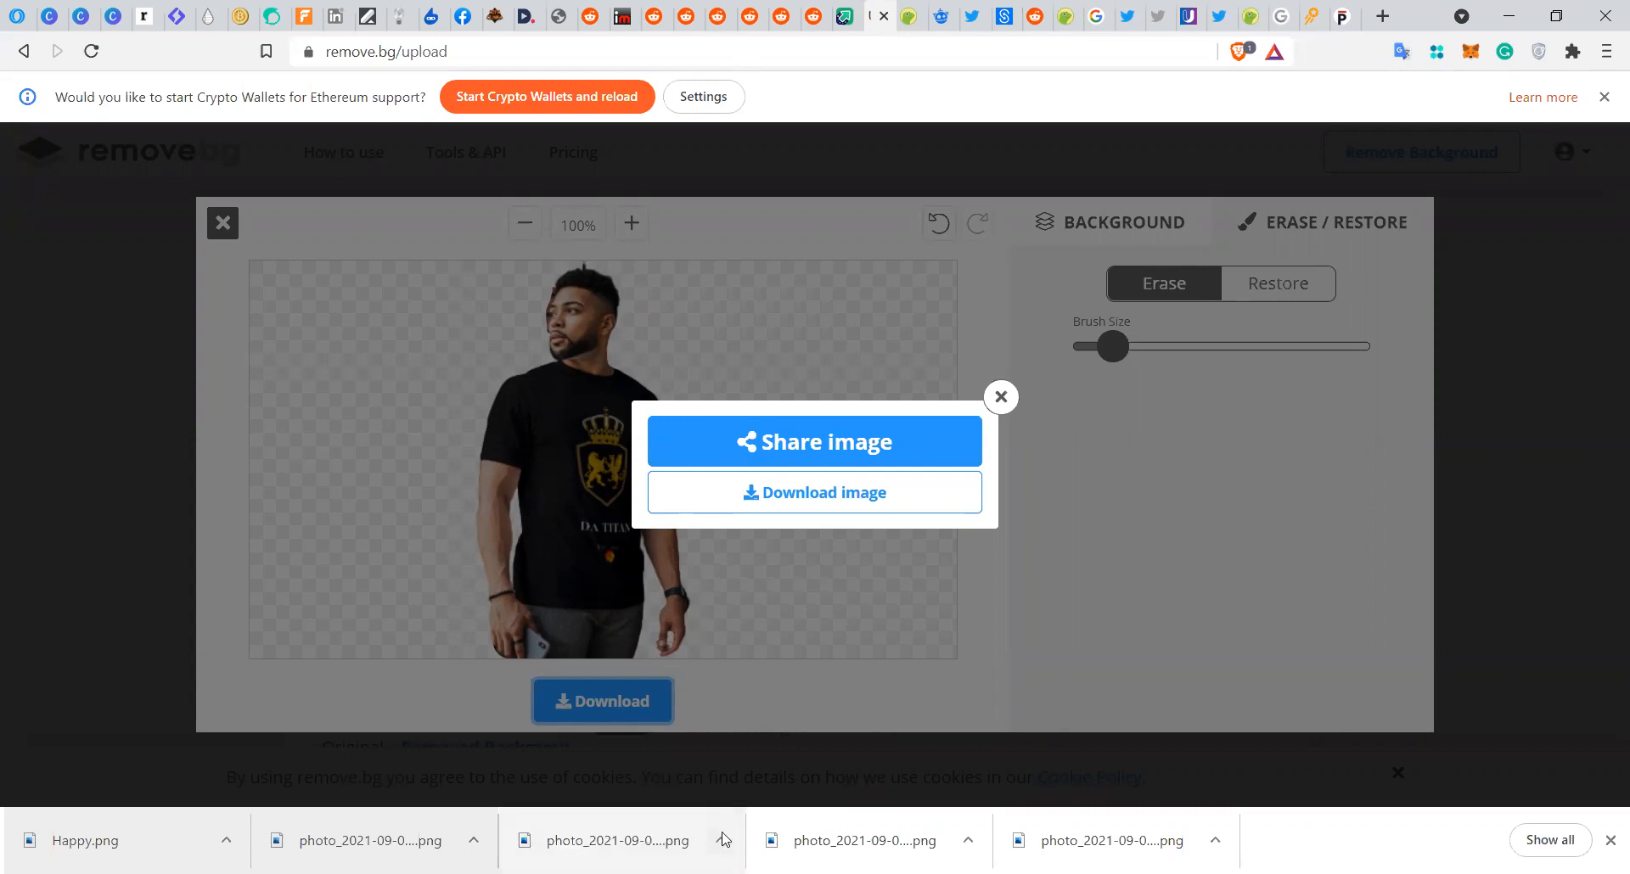
# - Download the cutout as Happy-removebg-preview into the Binary cat folder and return to Canva
pyautogui.click(1212, 502)
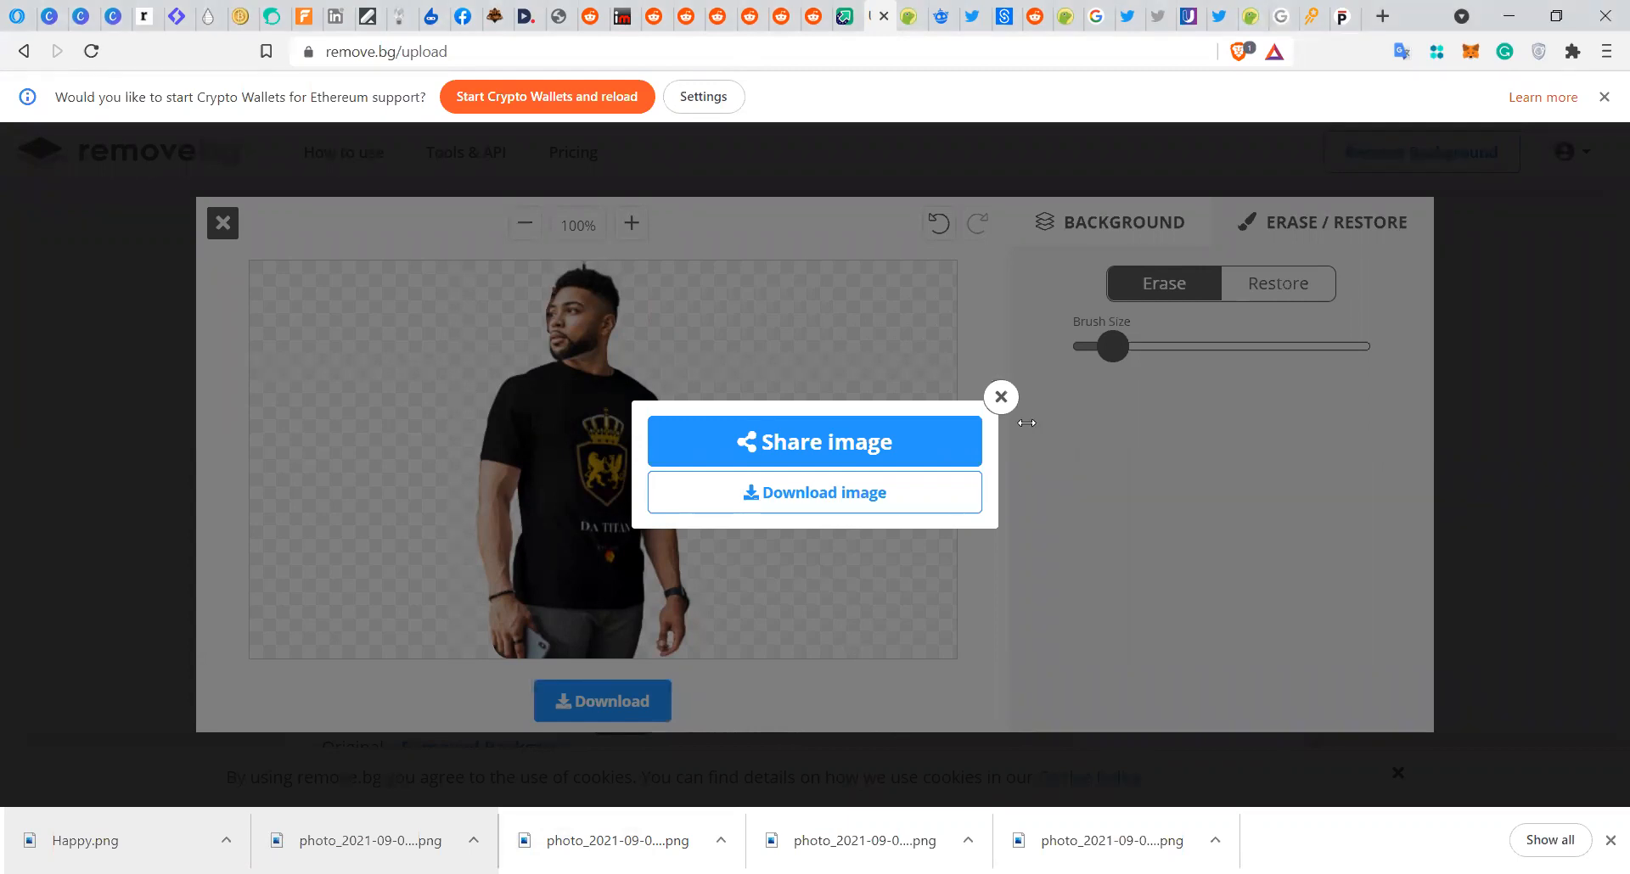
pyautogui.click(613, 681)
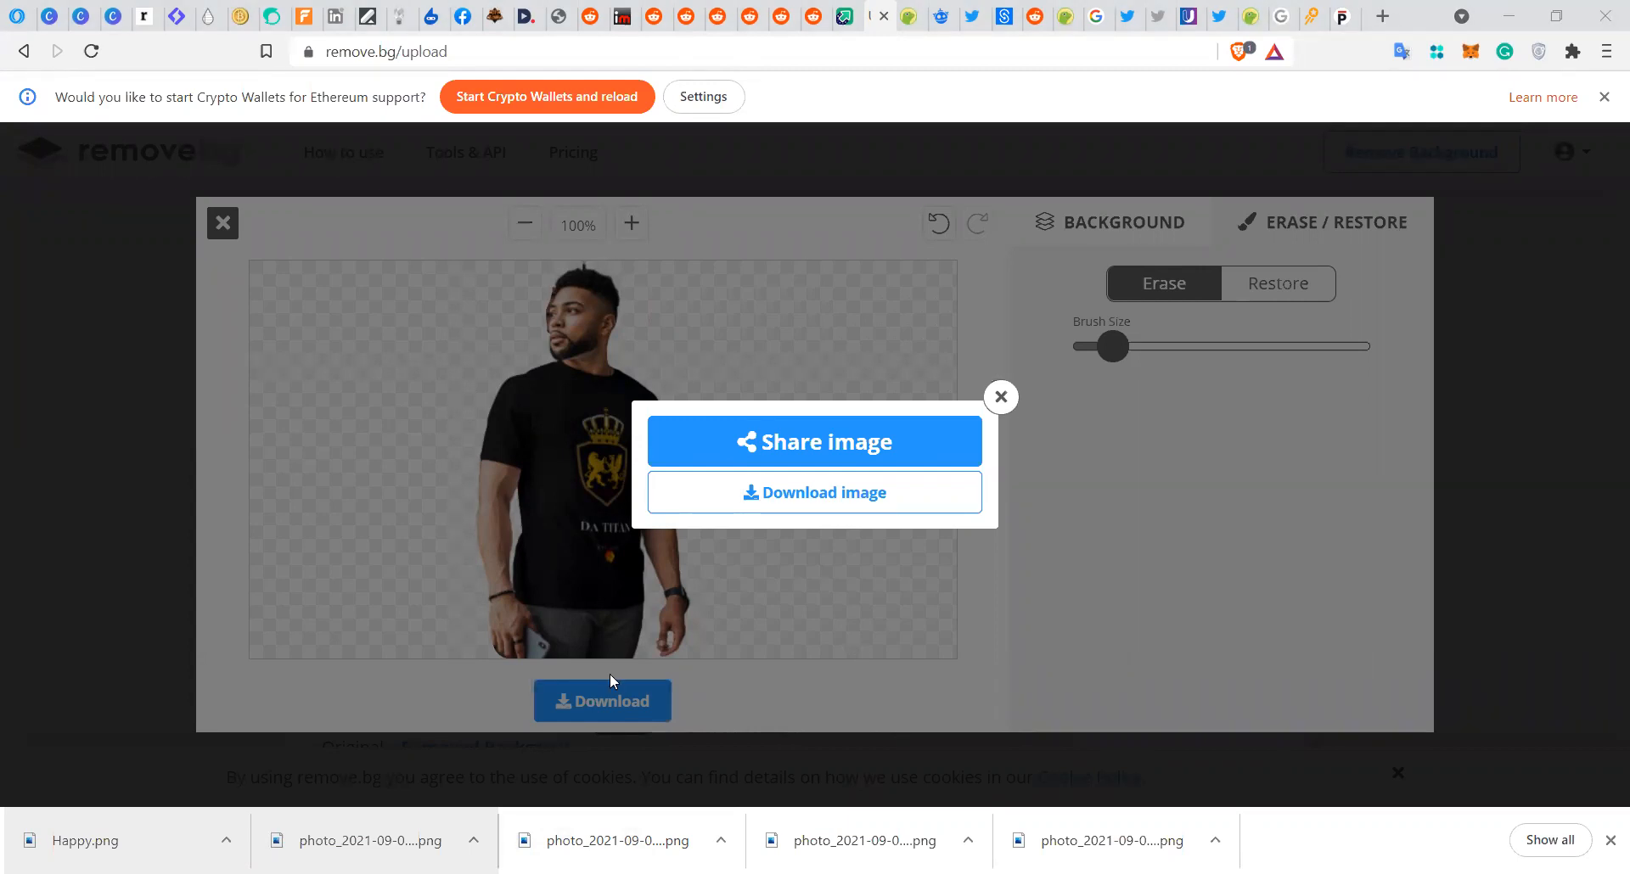
pyautogui.click(1000, 396)
pyautogui.click(579, 713)
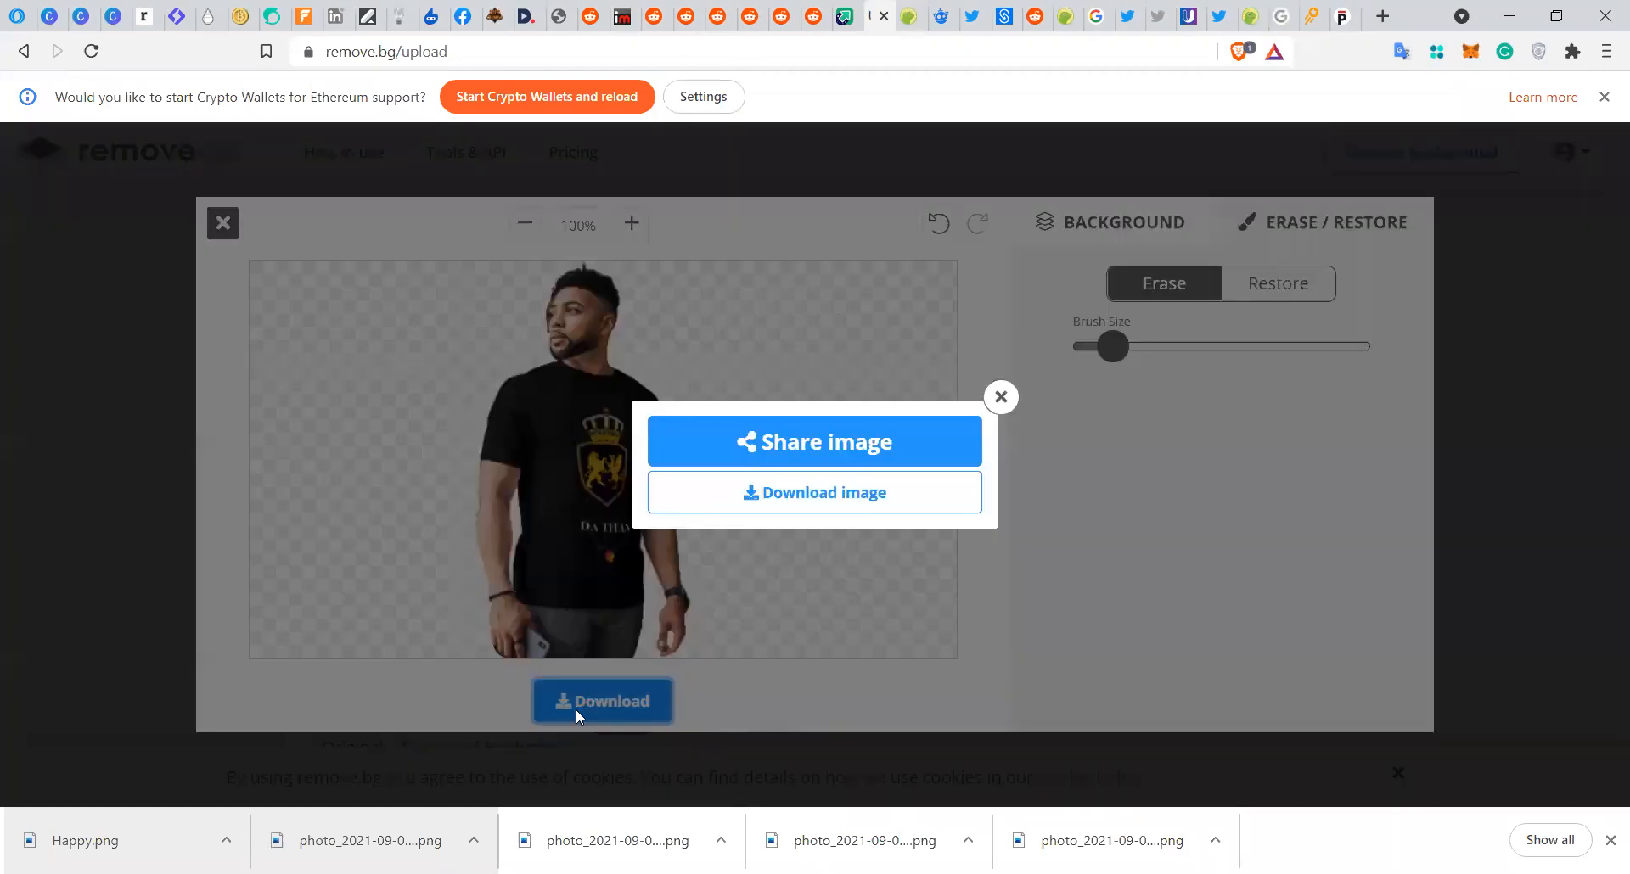
pyautogui.click(707, 500)
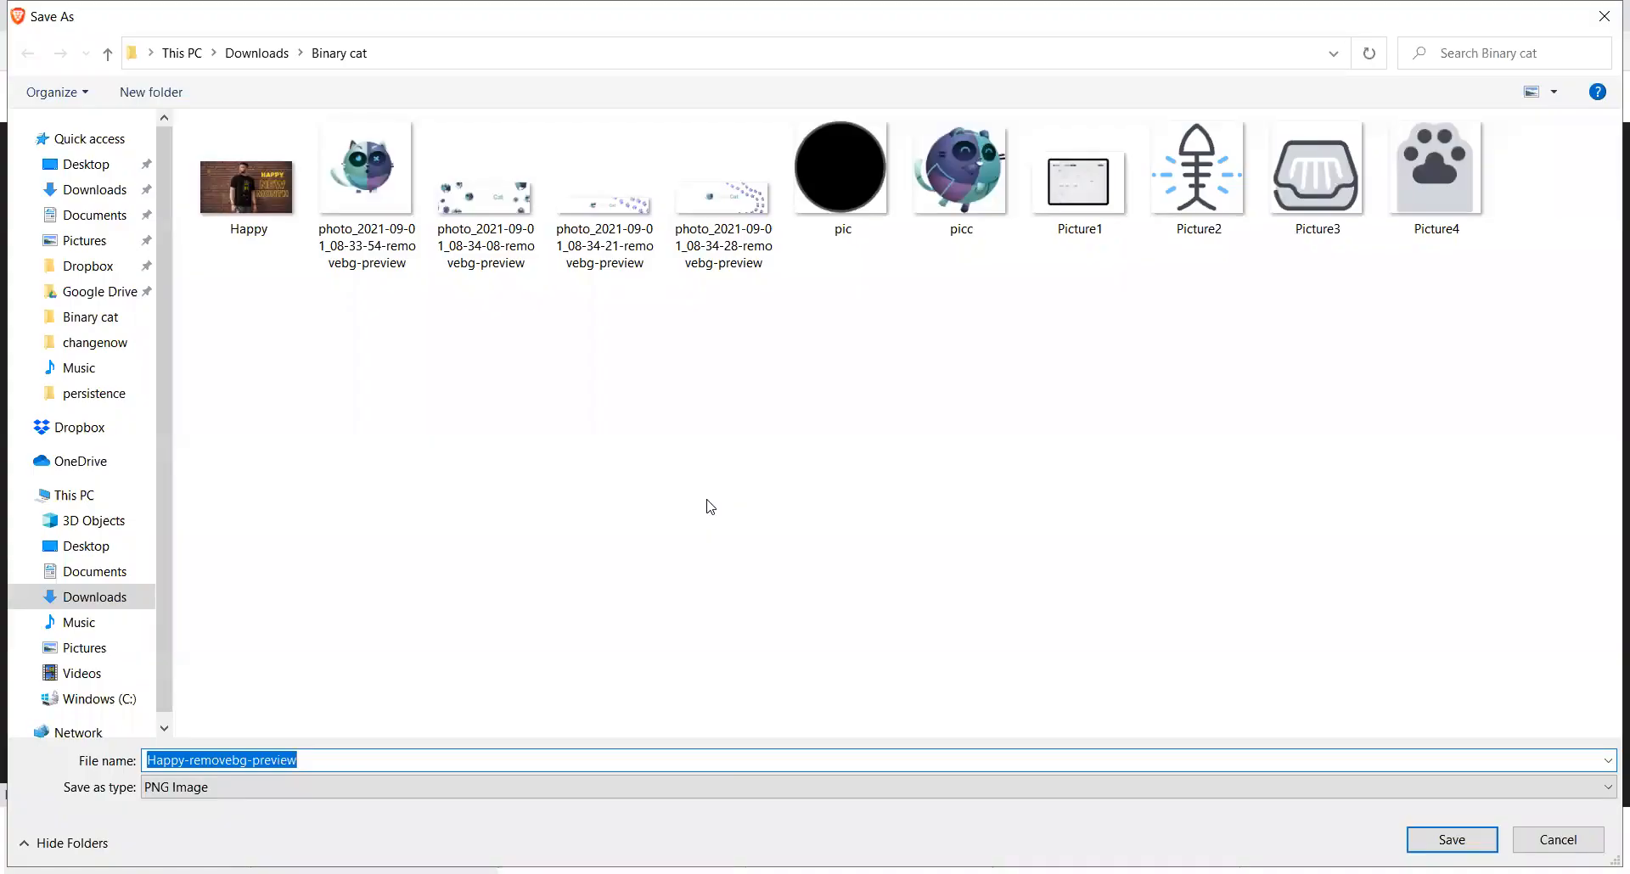
pyautogui.press('Return')
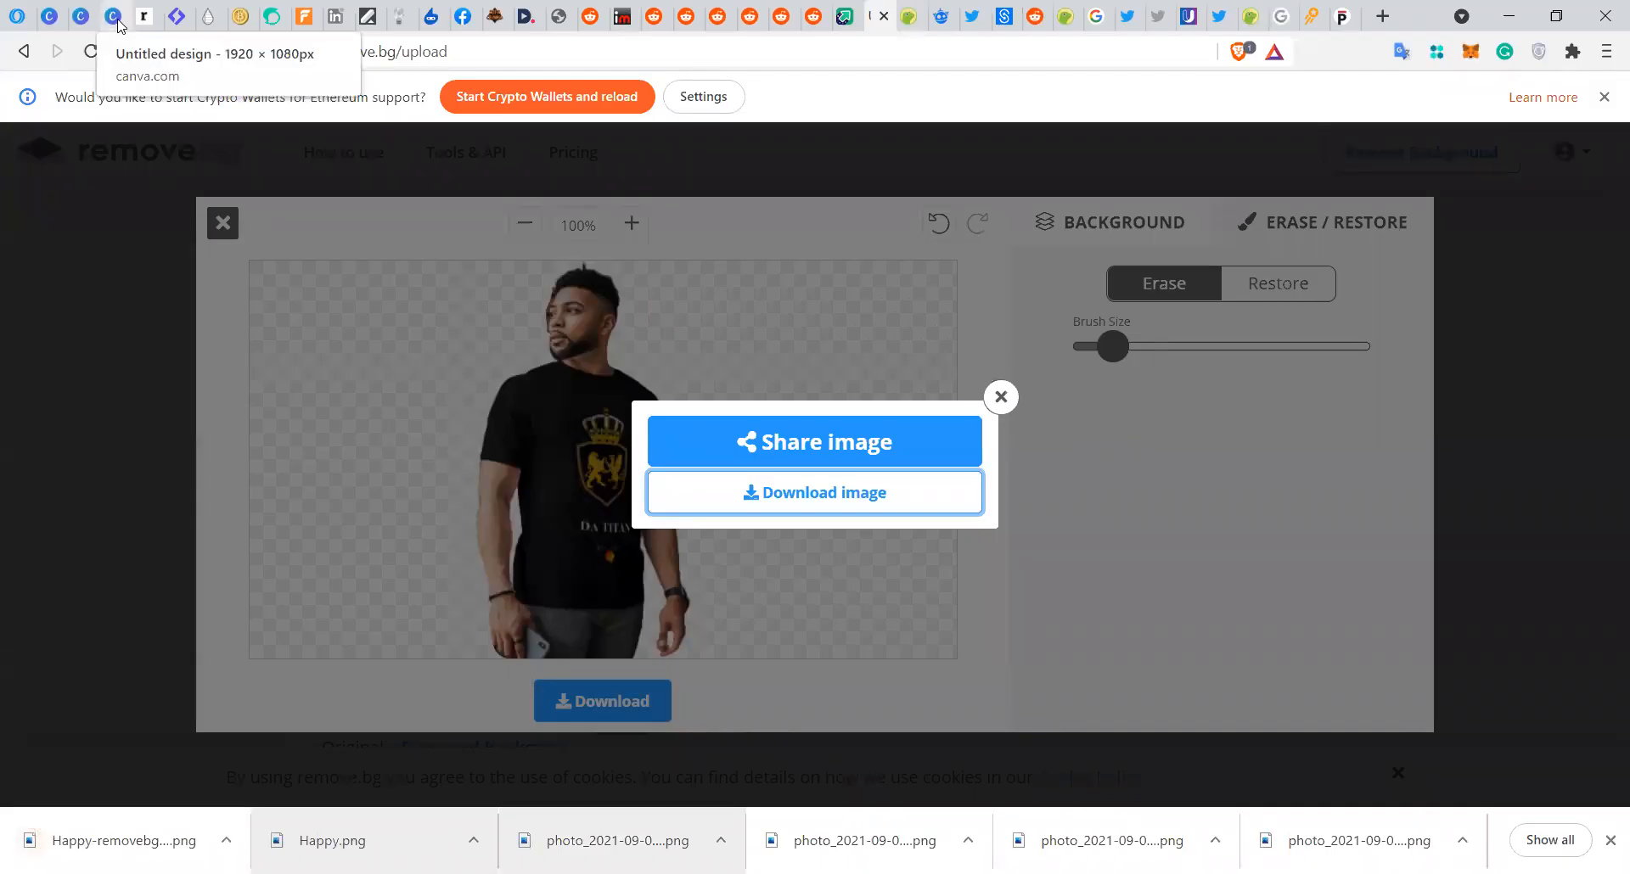
pyautogui.click(459, 62)
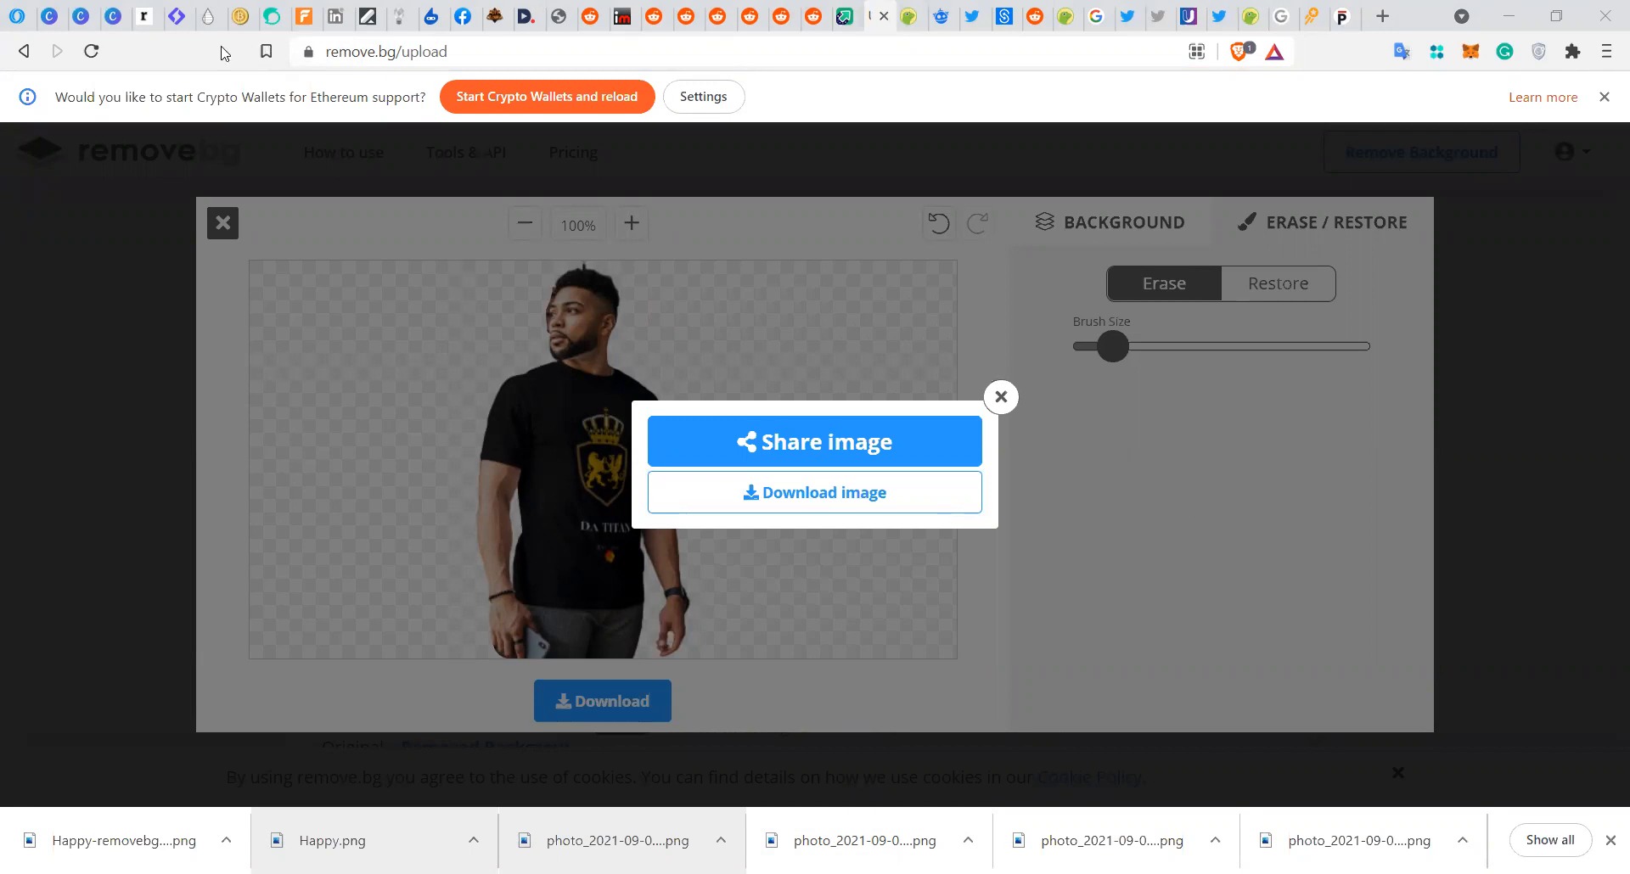
pyautogui.click(113, 24)
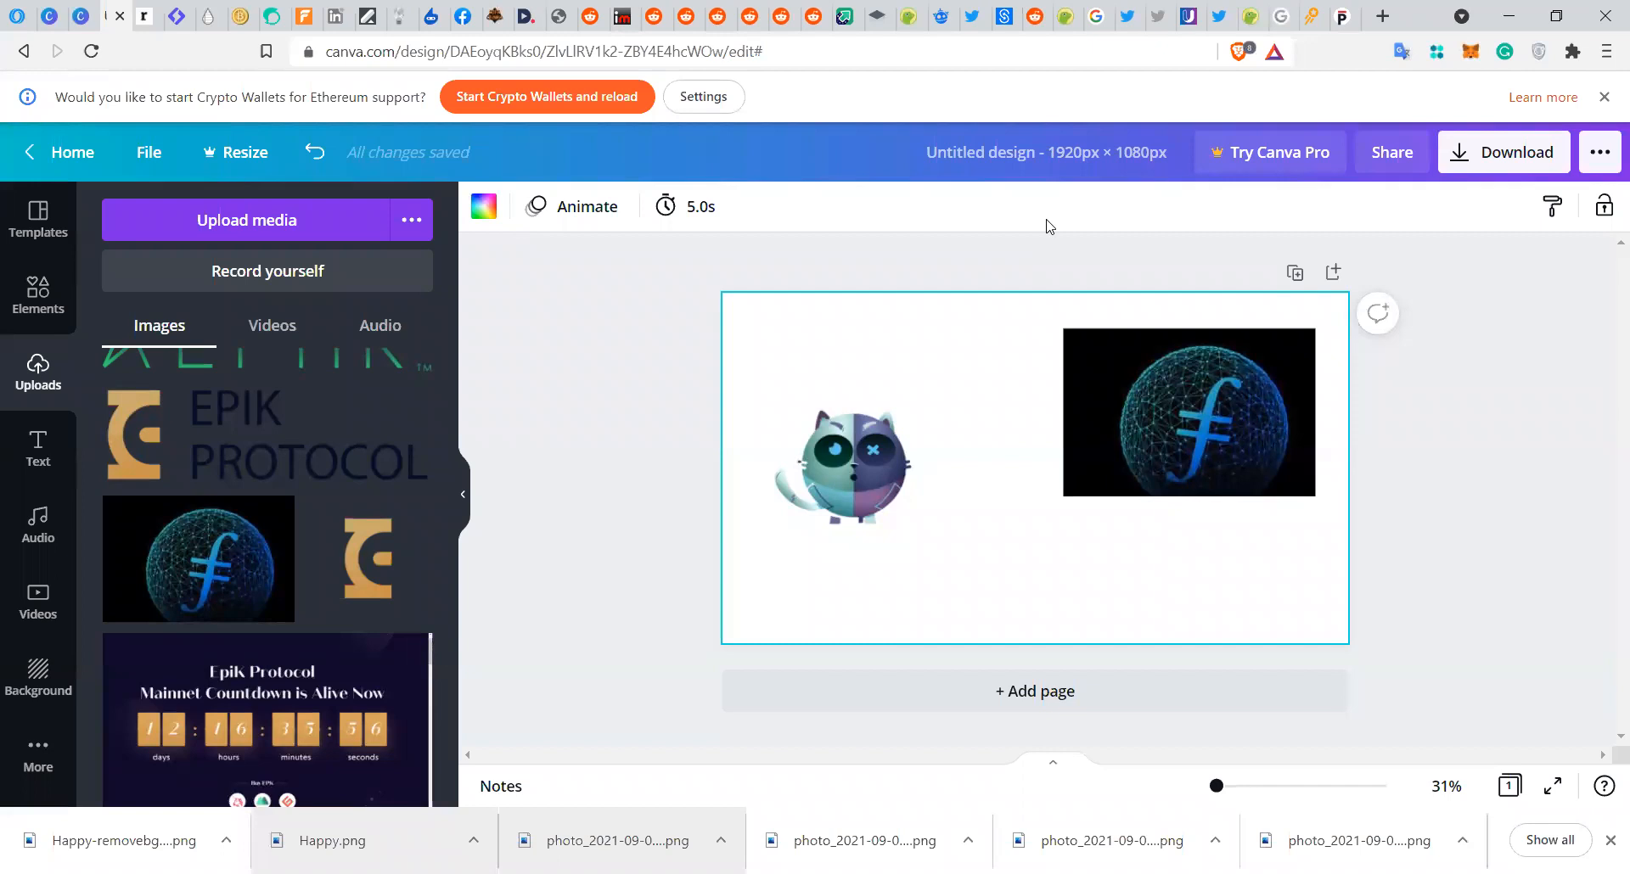
# - Drag the downloaded Happy-removebg-preview cutout into Canva's uploads and onto the page
pyautogui.click(144, 840)
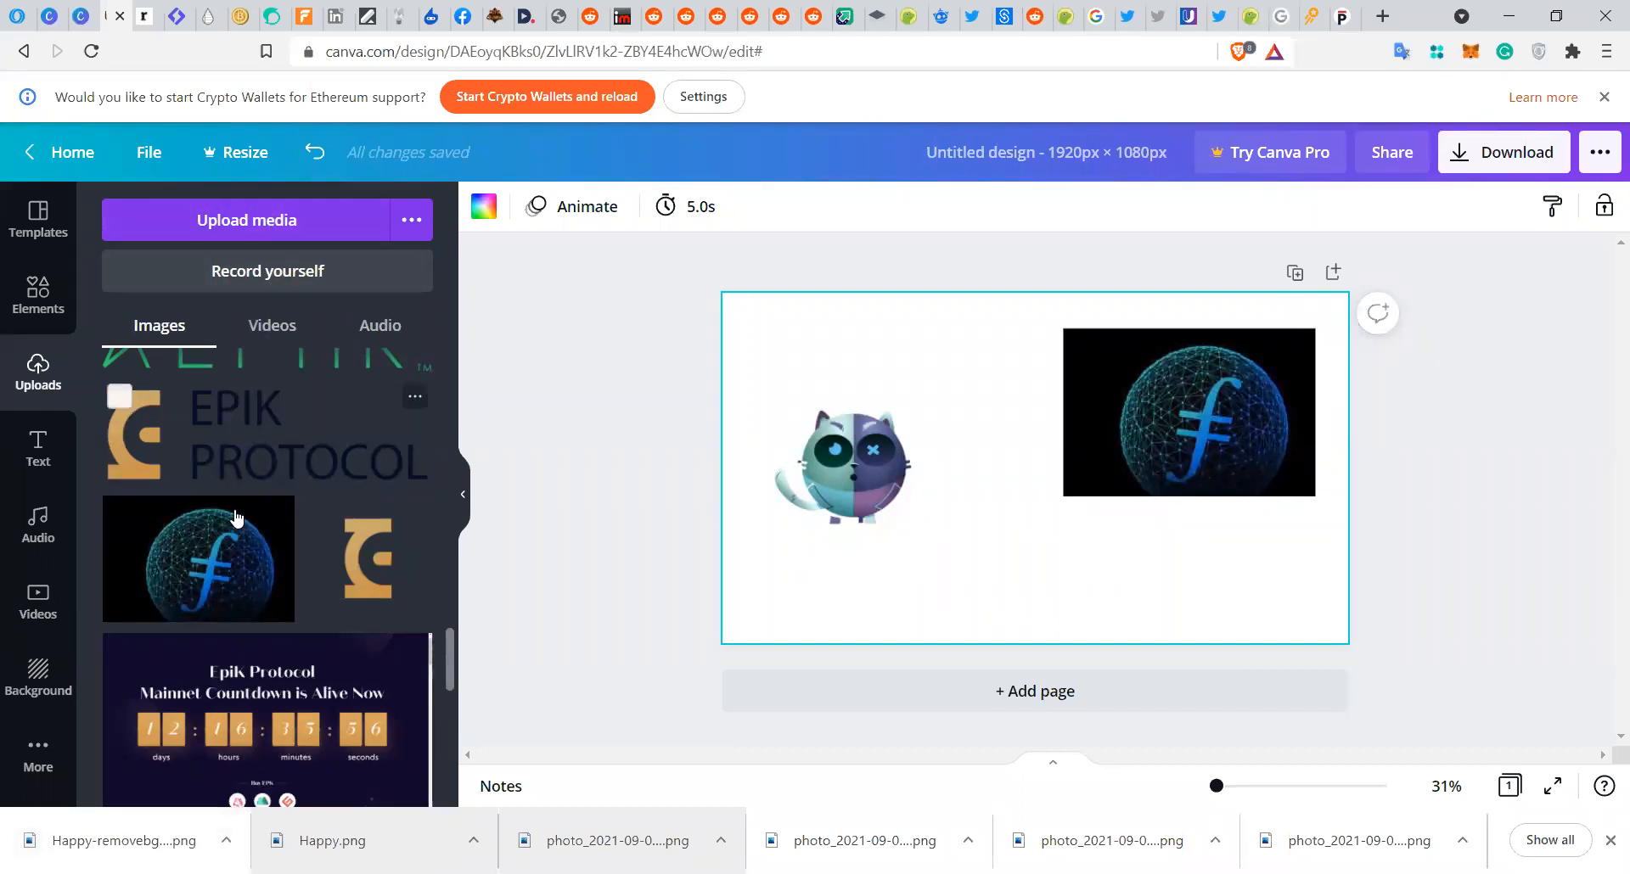
pyautogui.moveTo(159, 842); pyautogui.dragTo(173, 786)
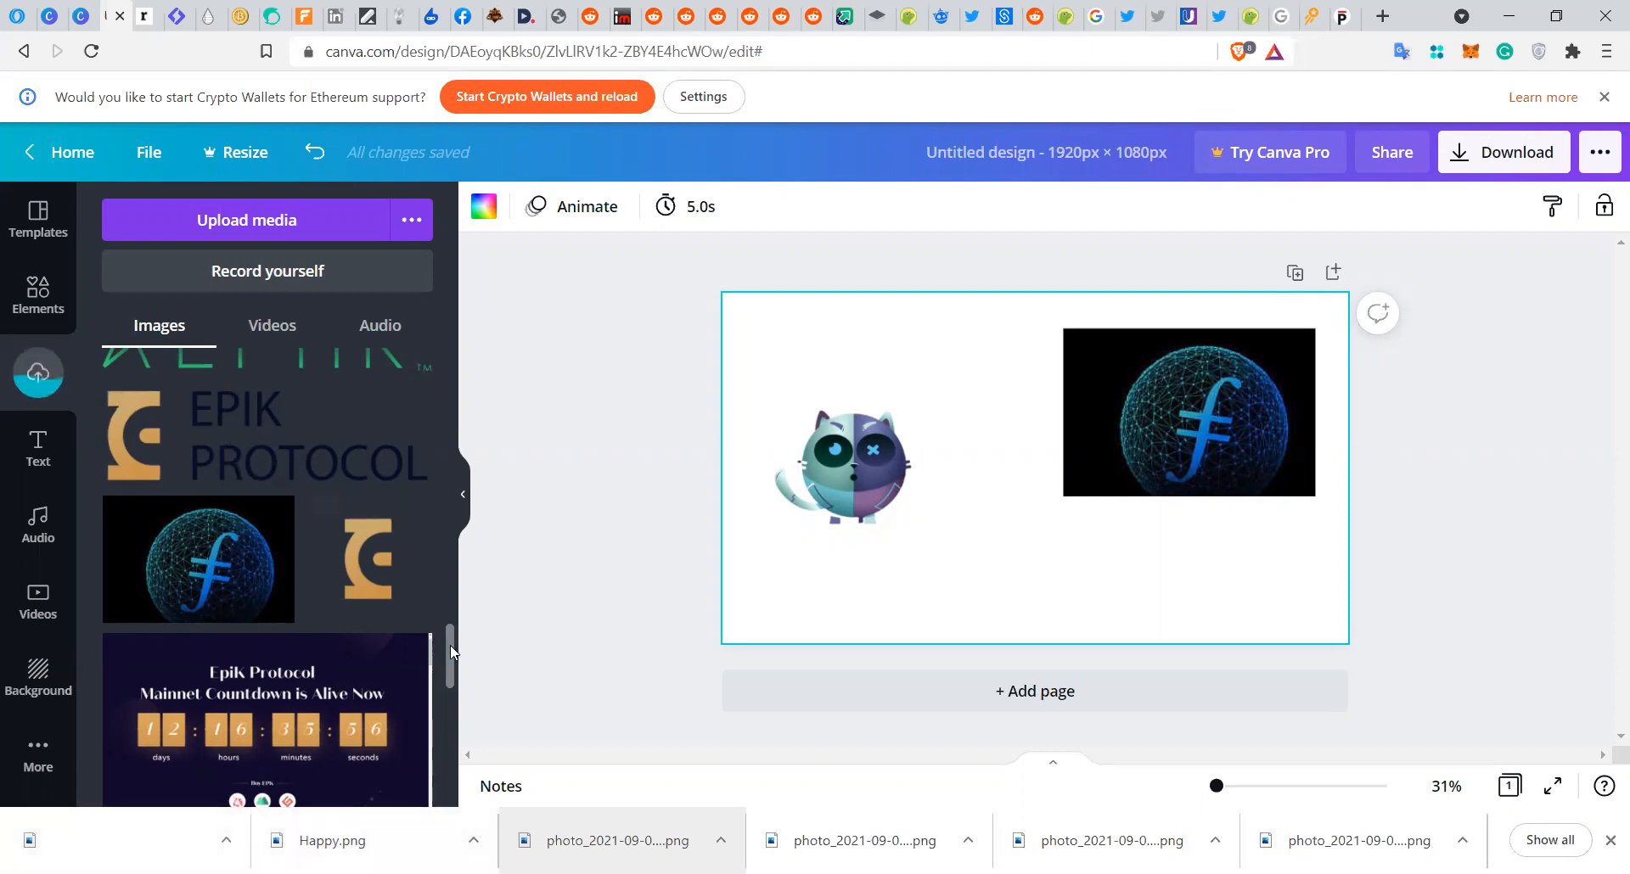
pyautogui.moveTo(451, 651); pyautogui.dragTo(433, 291)
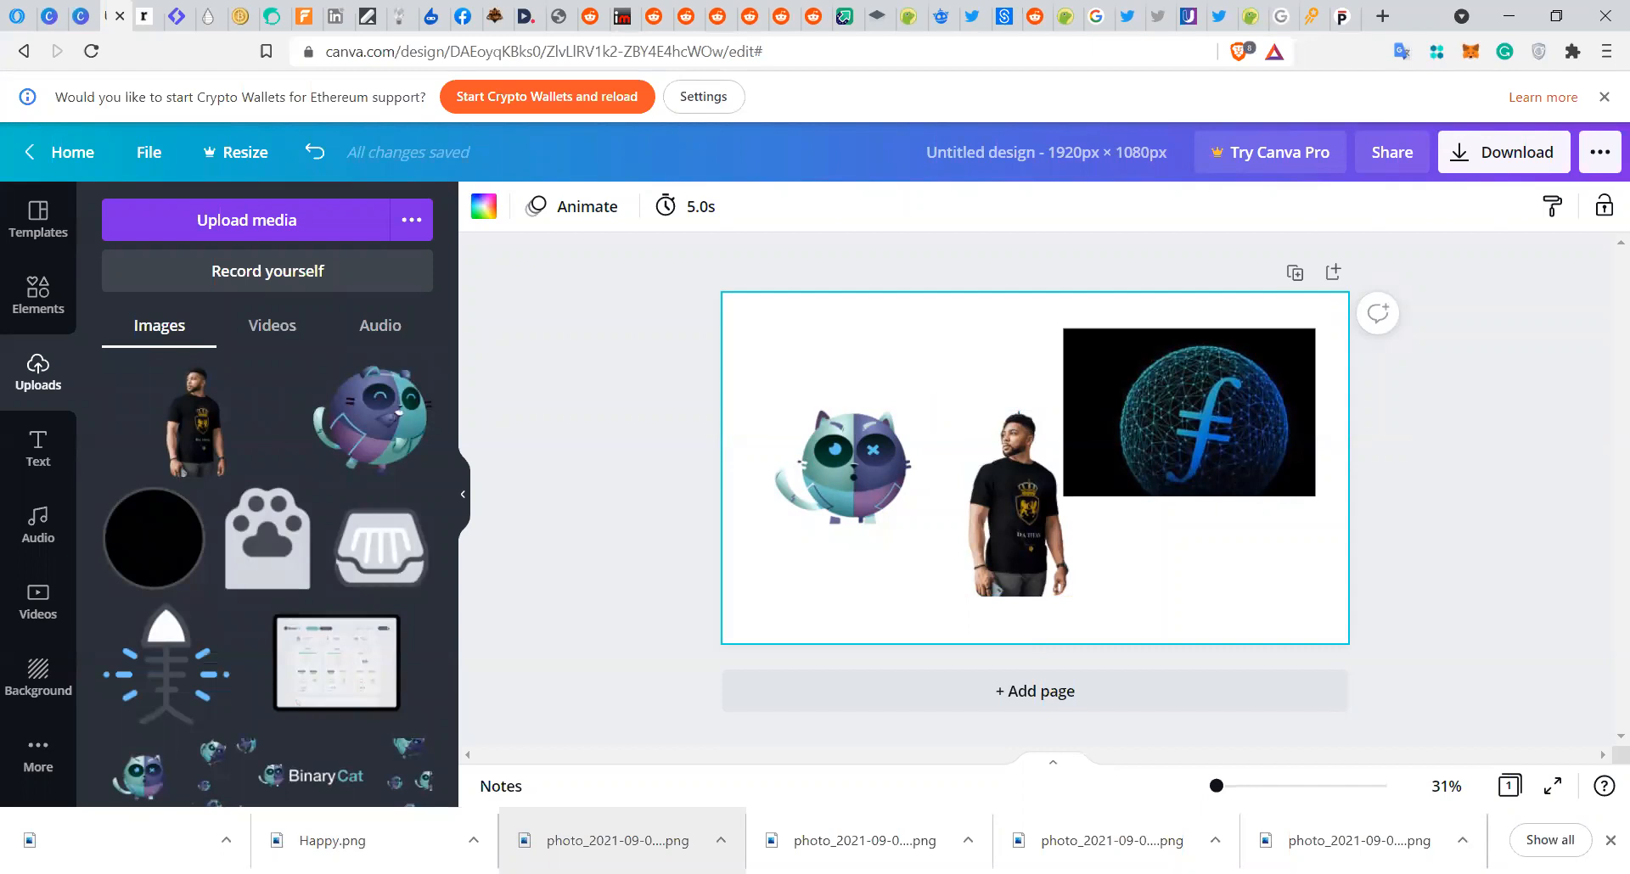
pyautogui.click(307, 216)
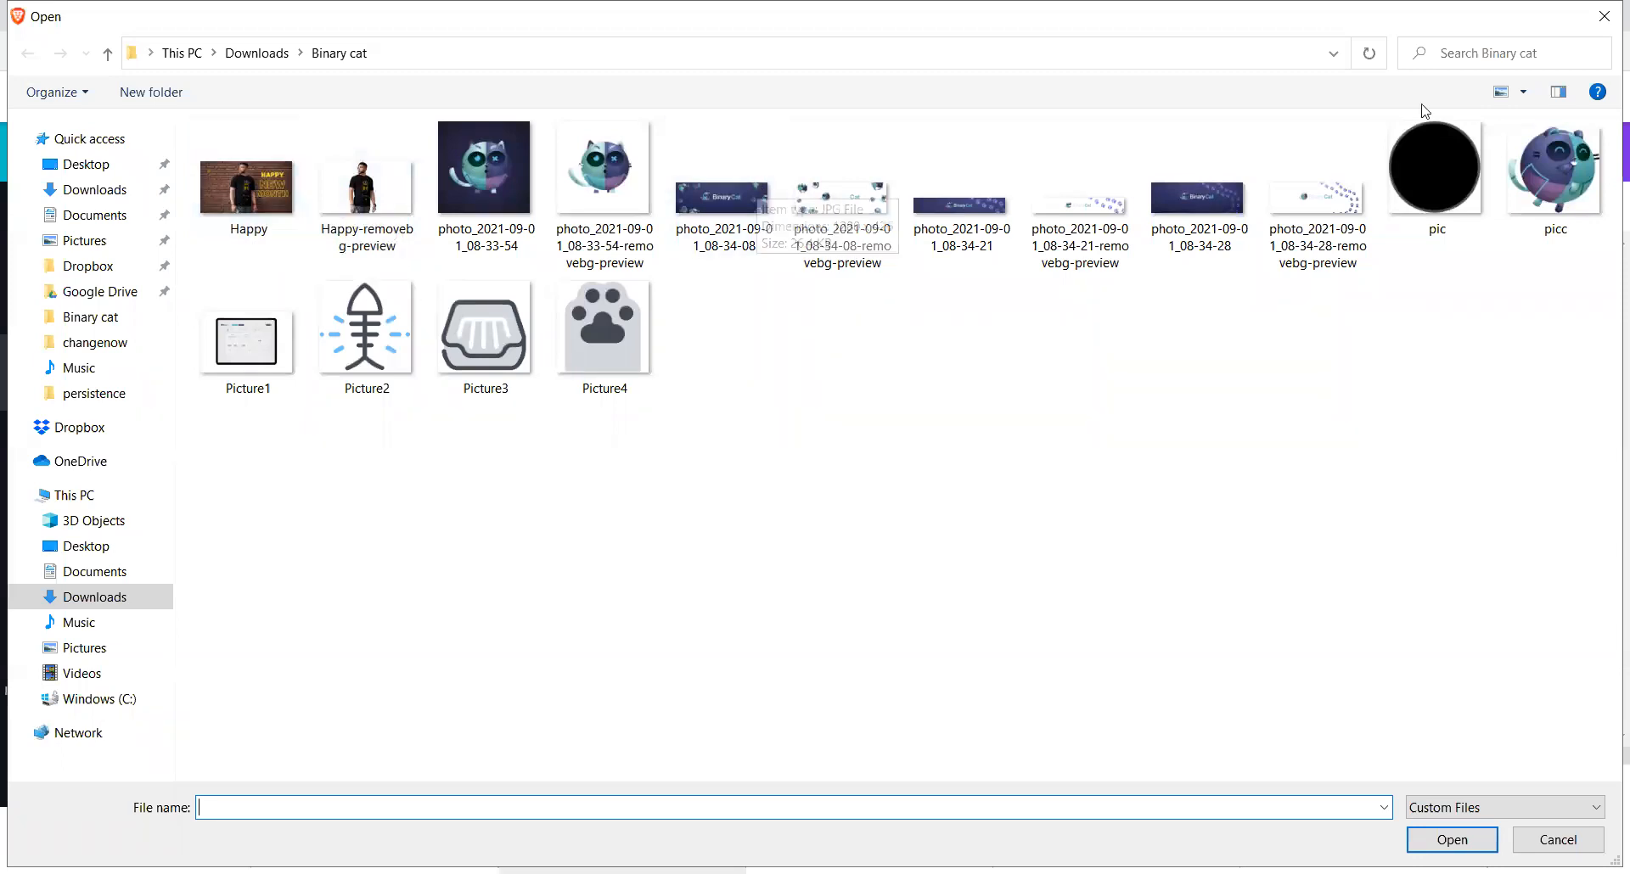
# - Close the file picker and delete the sphere and man images from the page
pyautogui.click(1602, 30)
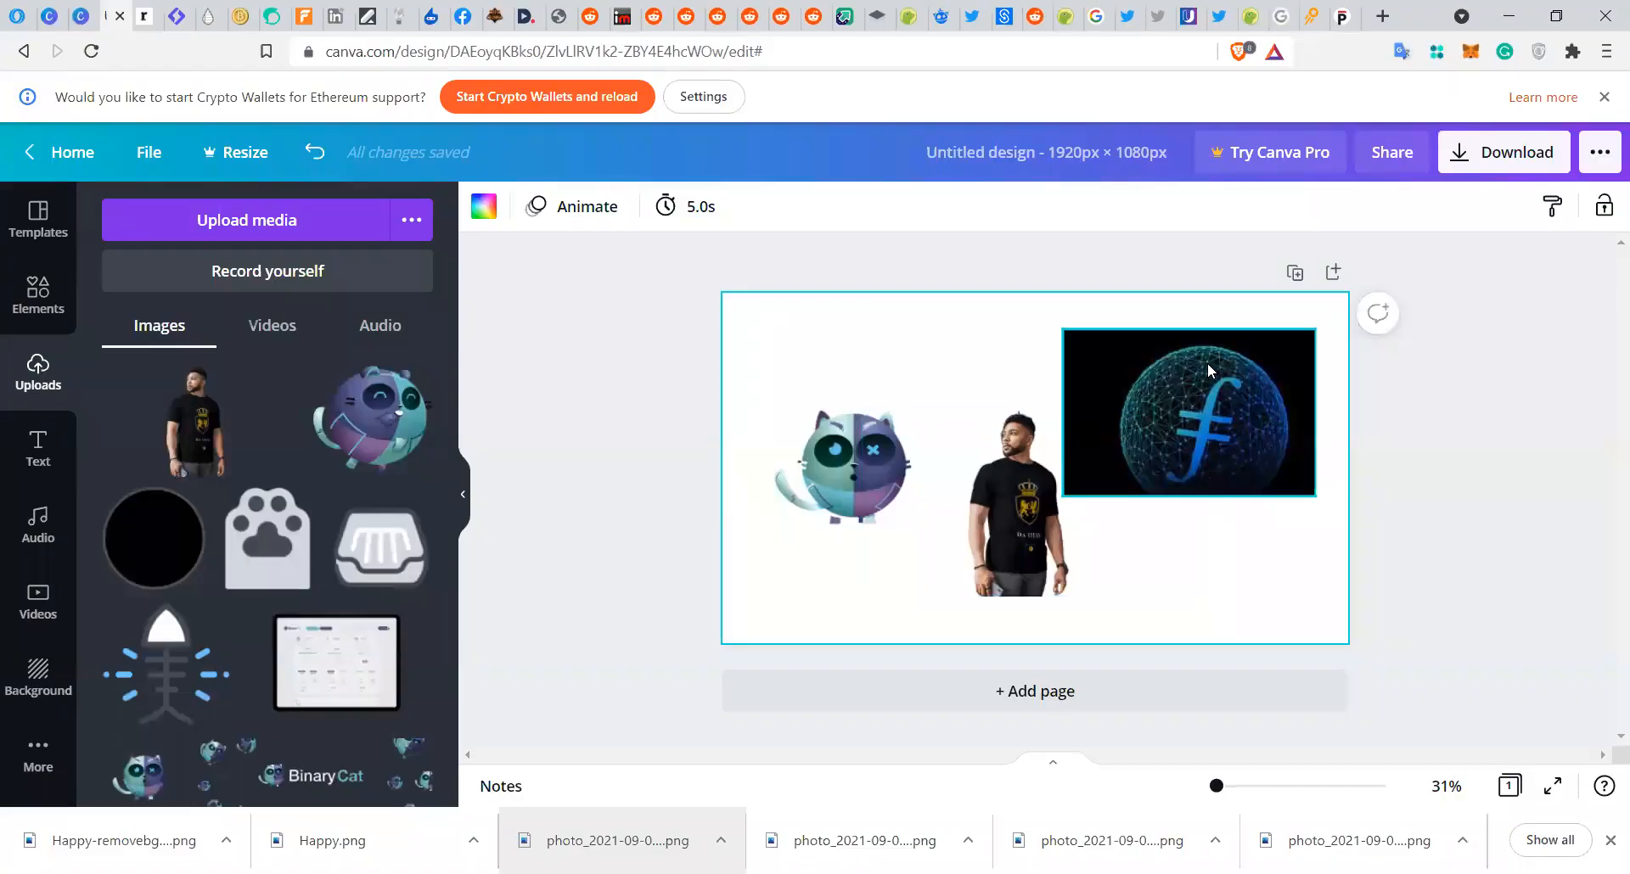
pyautogui.click(1207, 371)
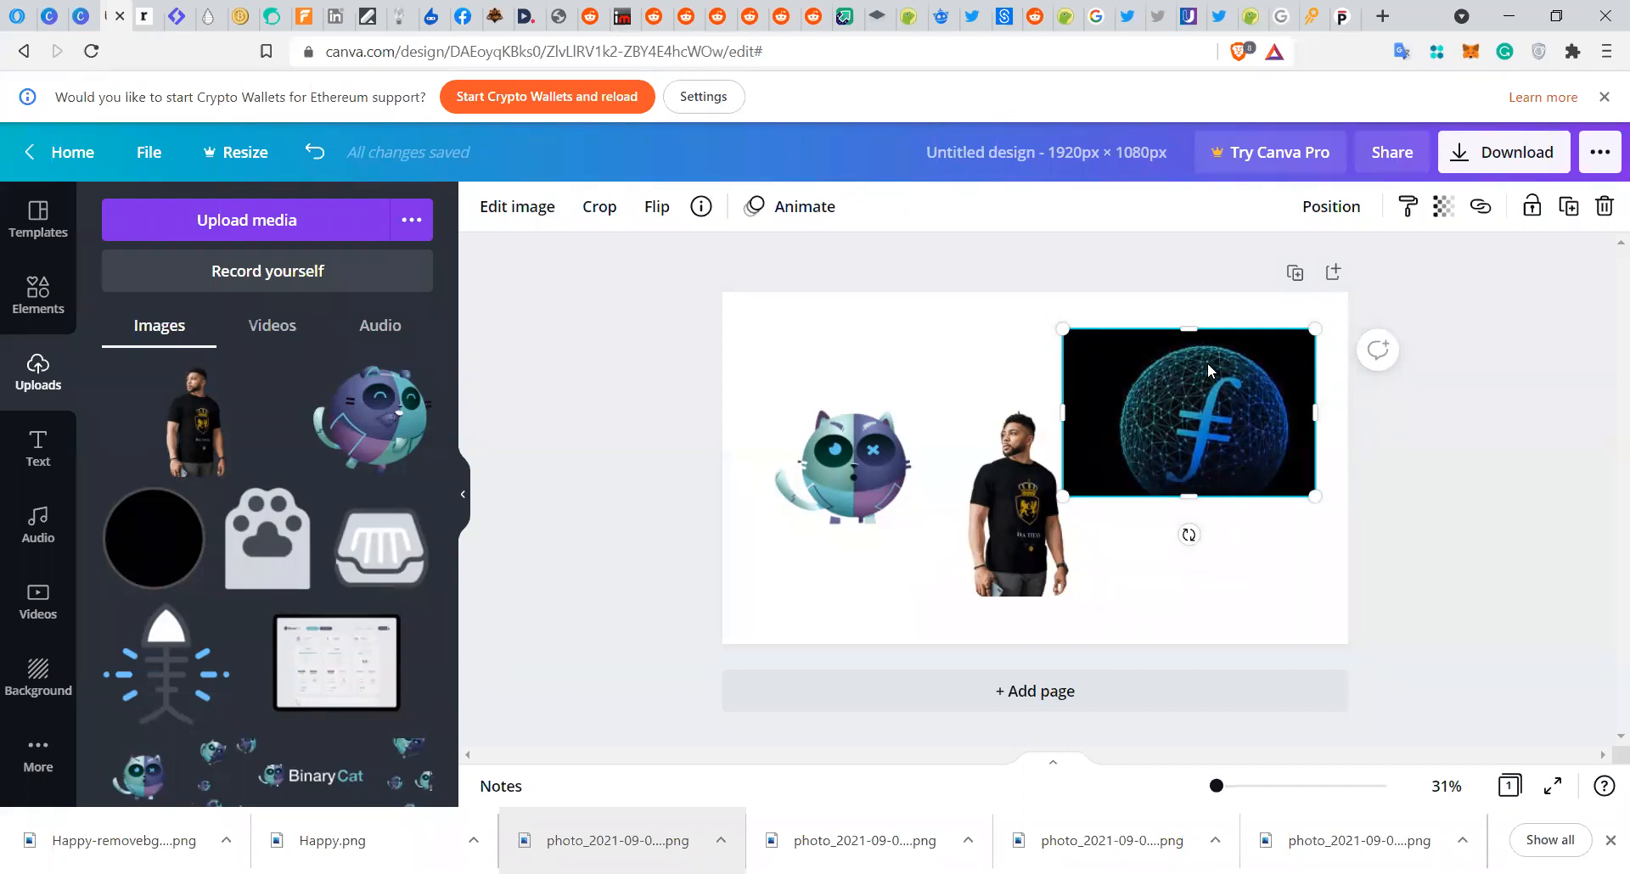
pyautogui.press('Delete')
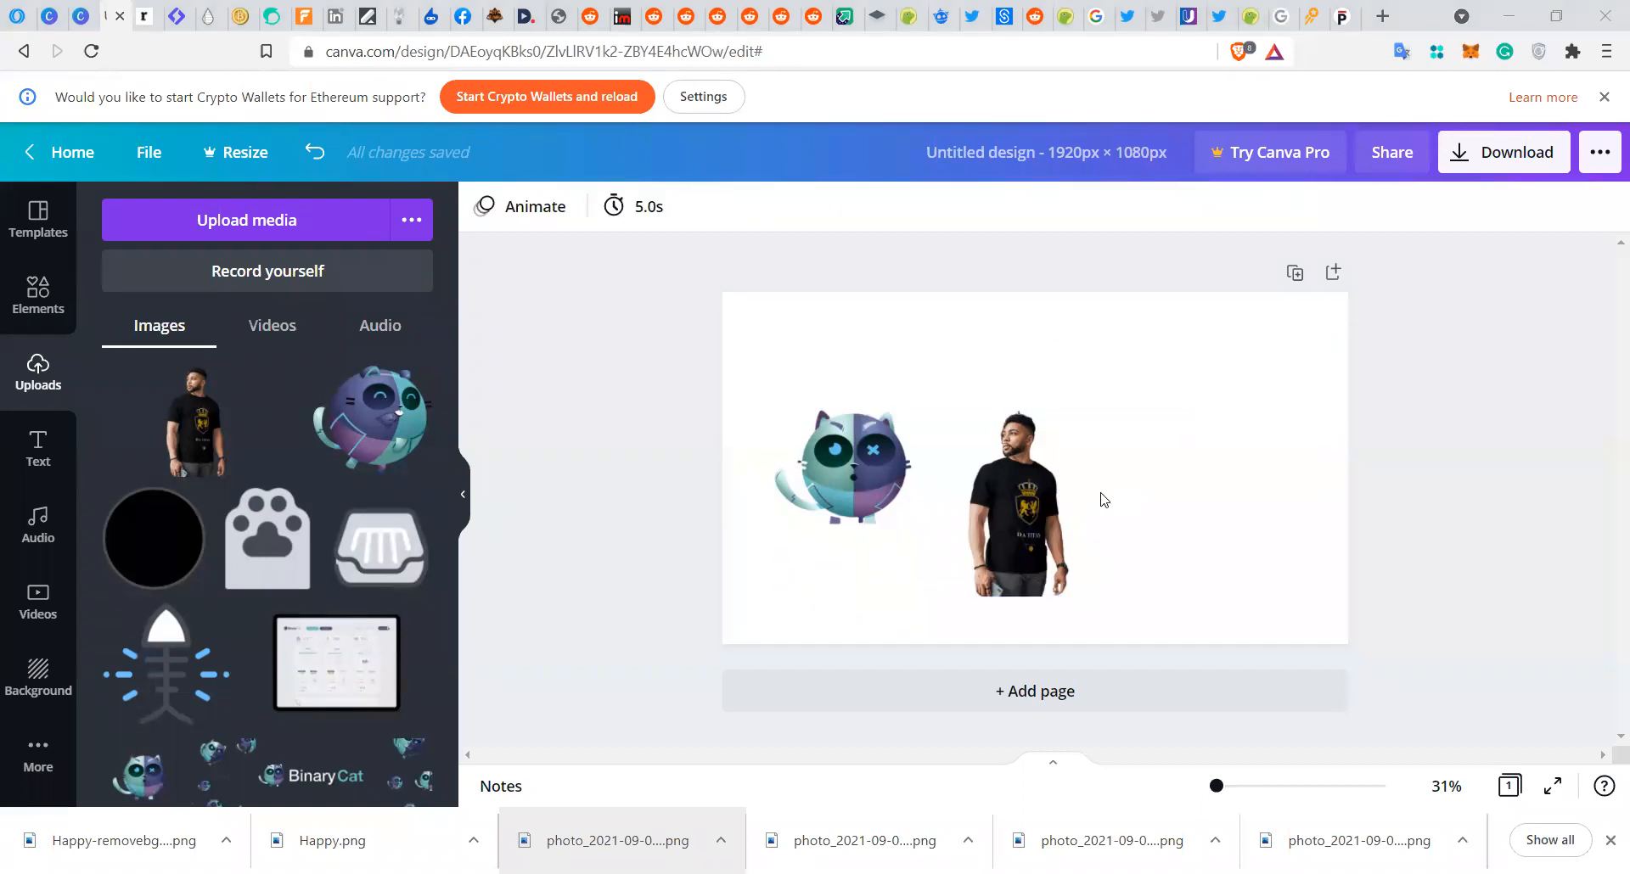
pyautogui.moveTo(1011, 527); pyautogui.dragTo(1144, 530)
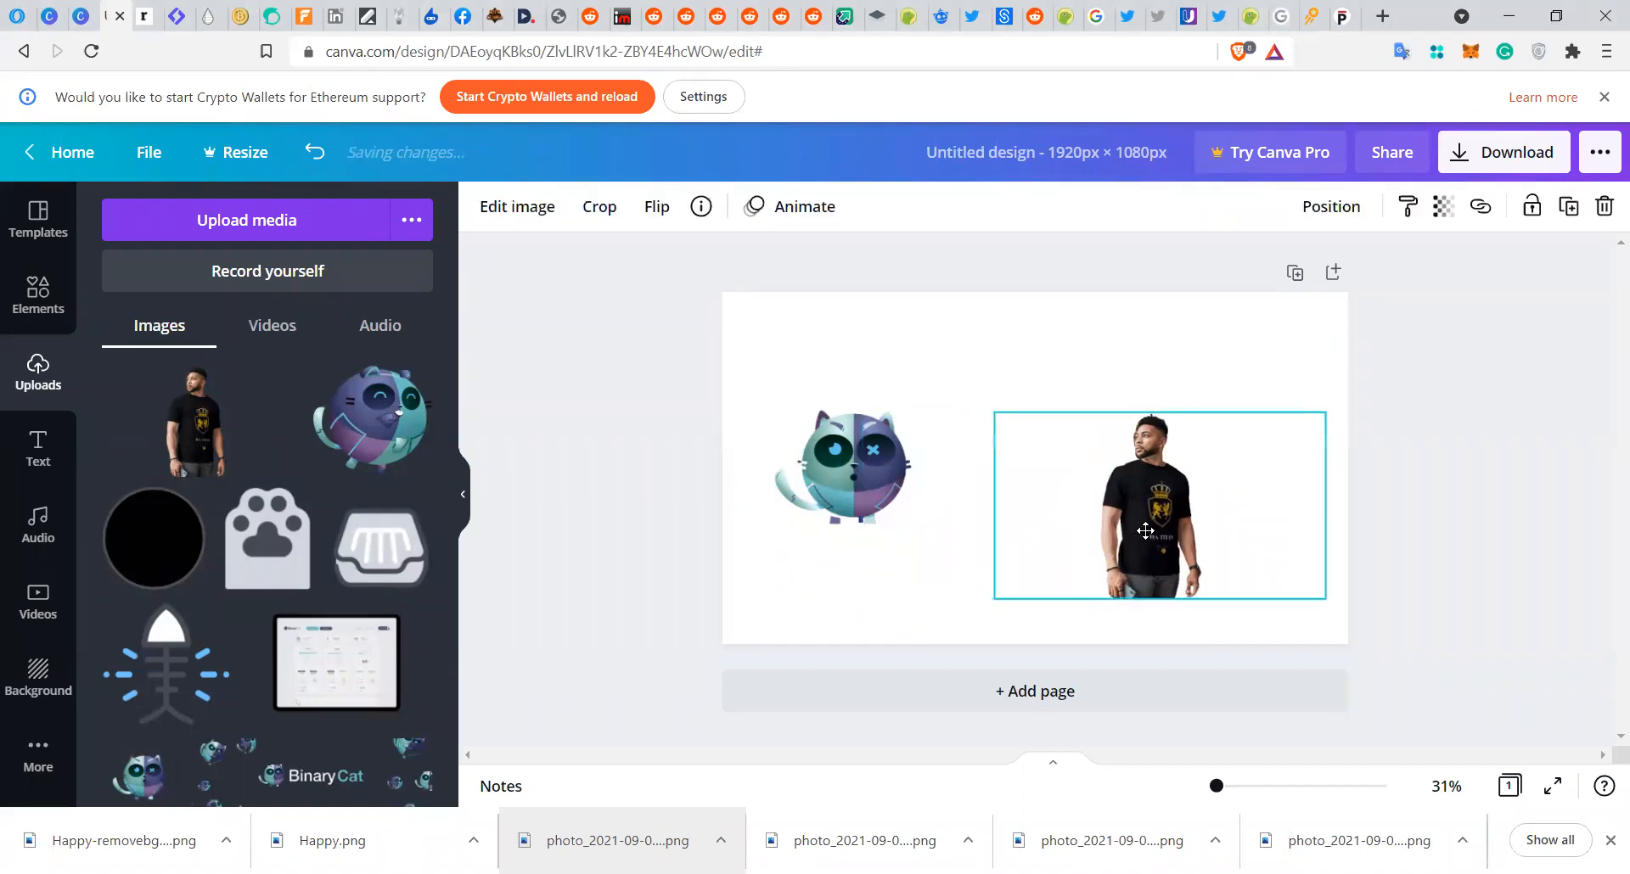
pyautogui.press('Delete')
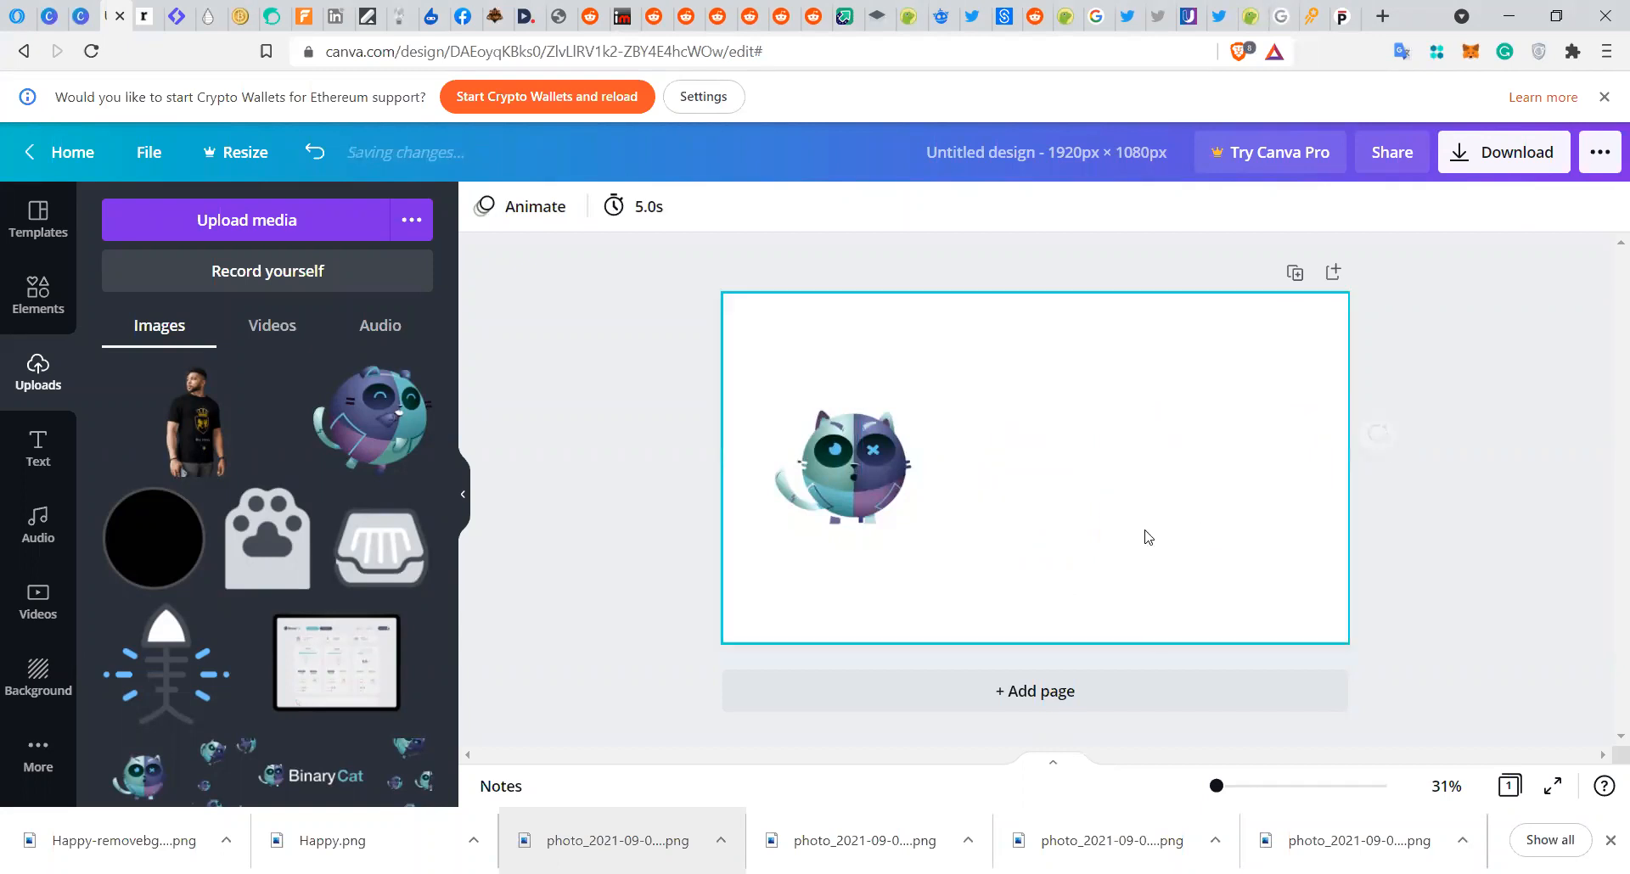
pyautogui.click(1146, 456)
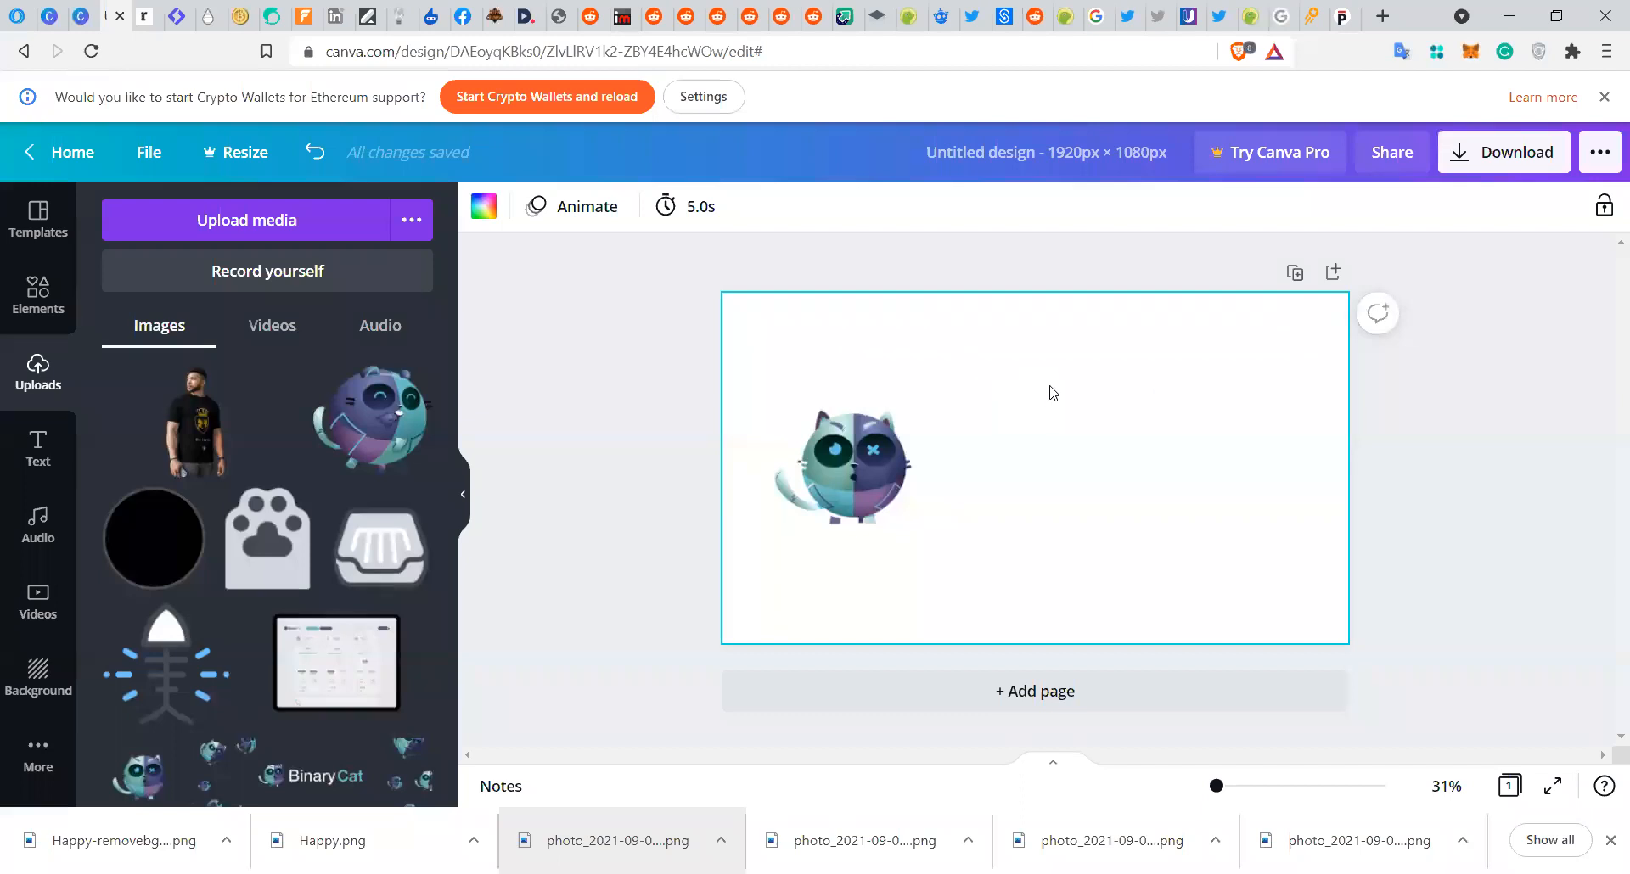
# - Try teal, purple and green photo colours, settle on dark purple #383963, and nudge the cat up
pyautogui.click(490, 224)
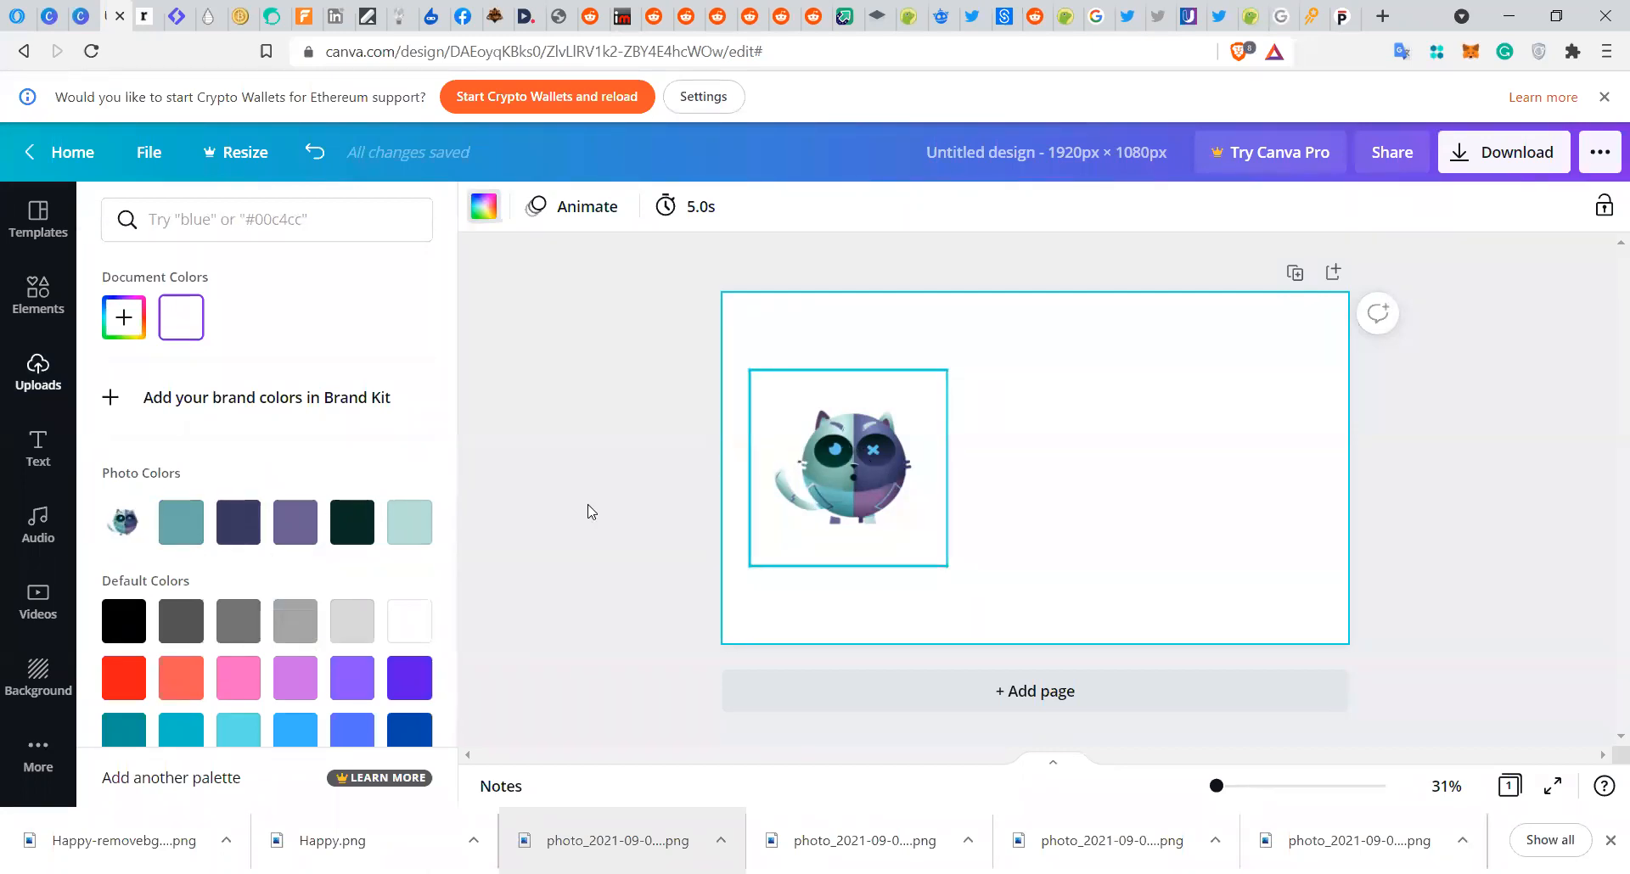
pyautogui.click(239, 523)
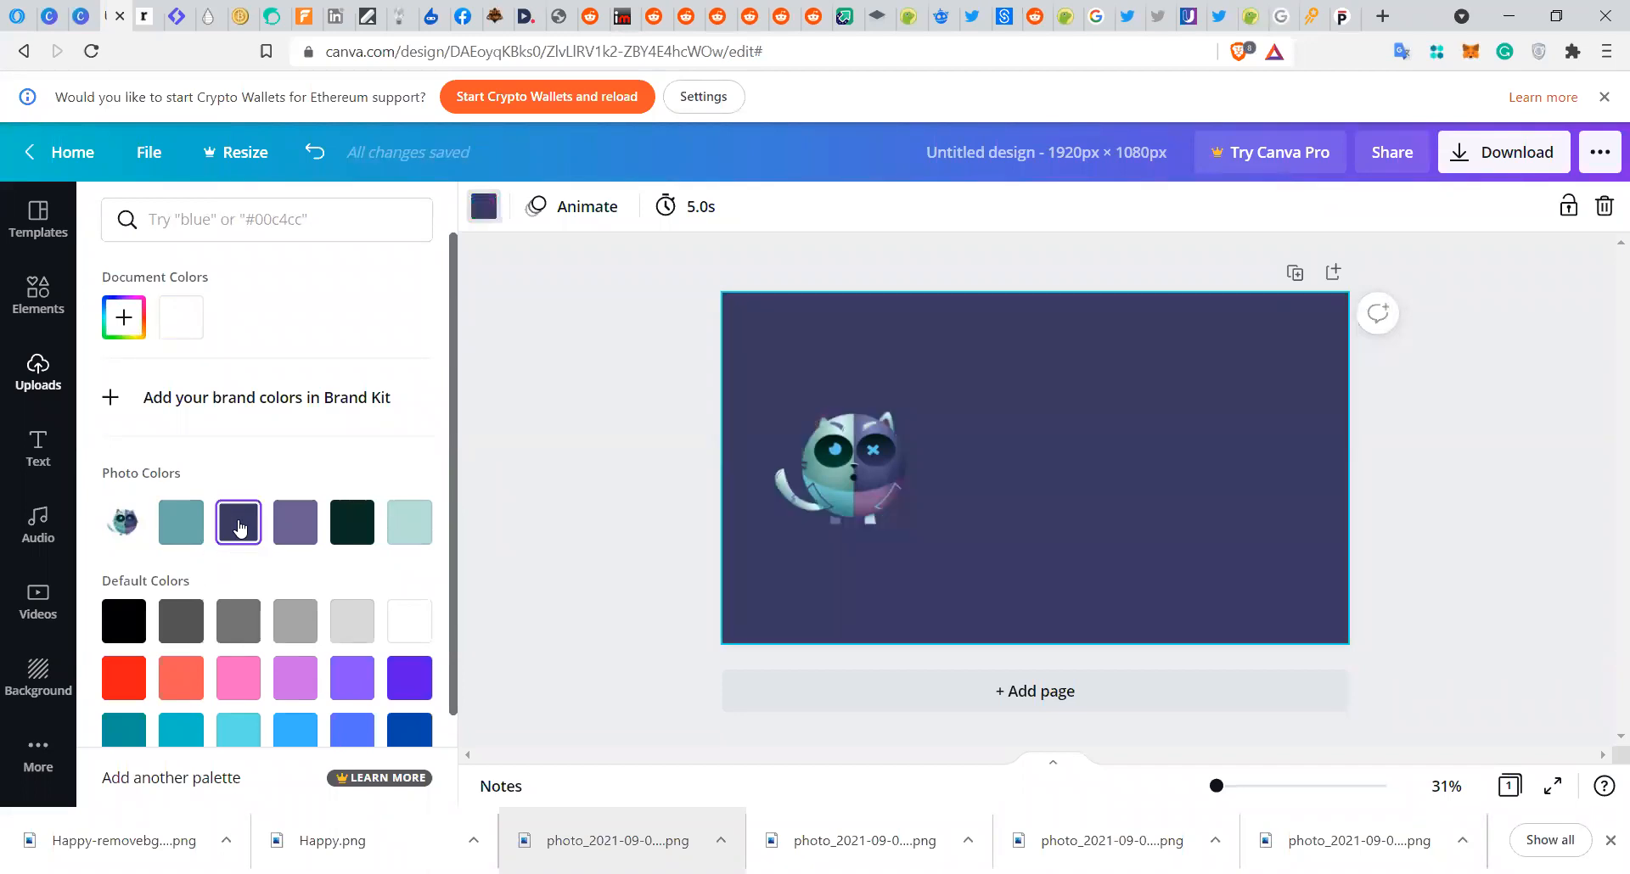
pyautogui.click(186, 525)
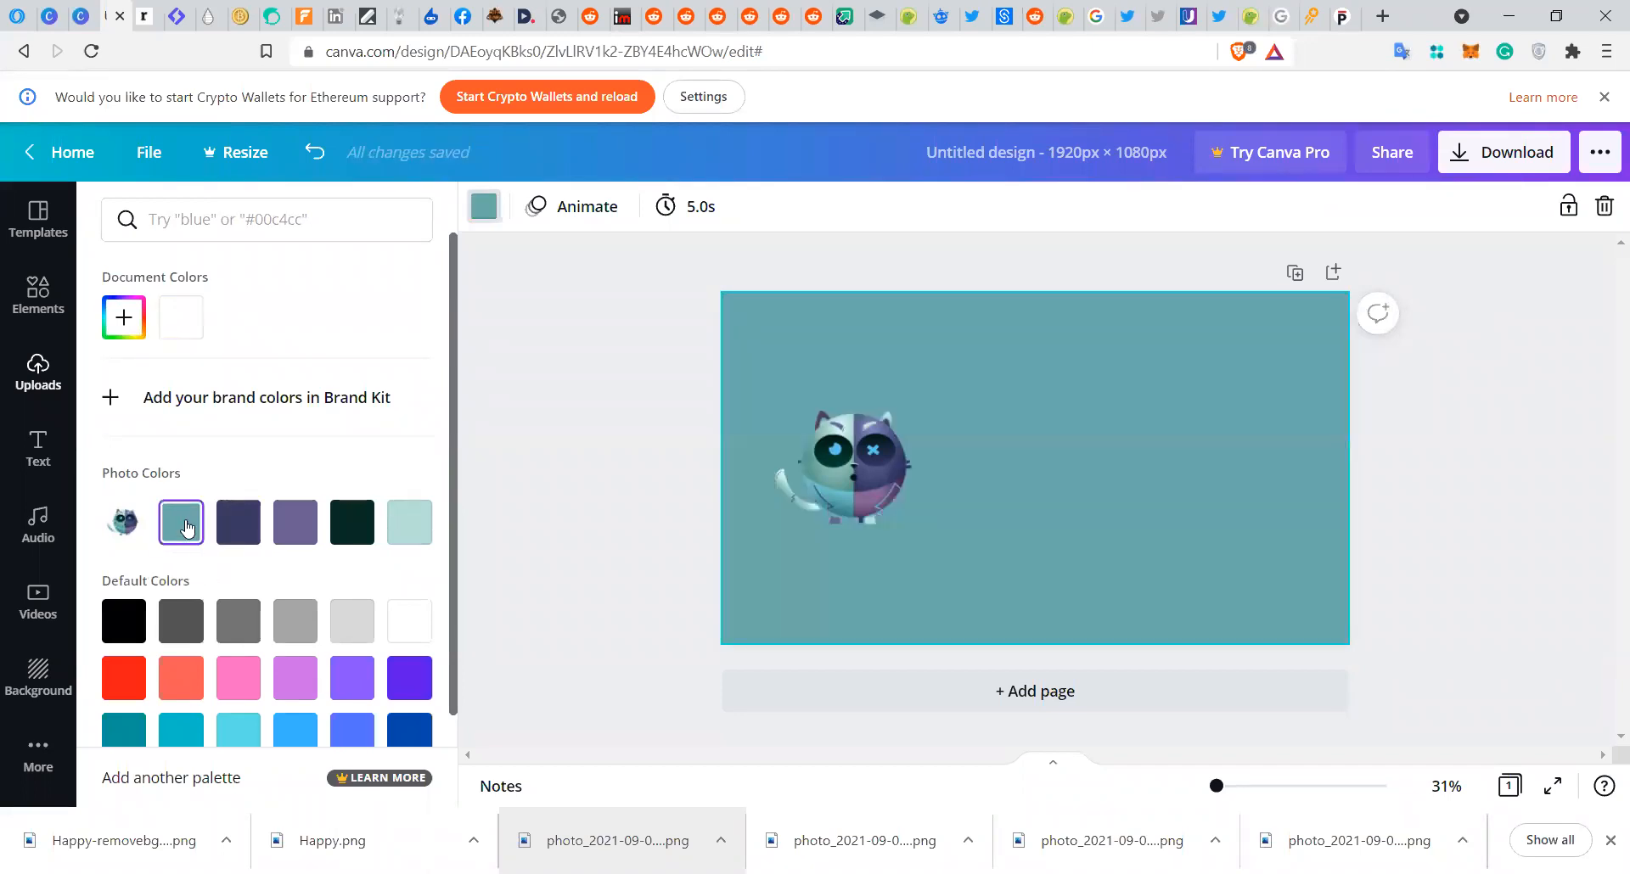
pyautogui.click(307, 524)
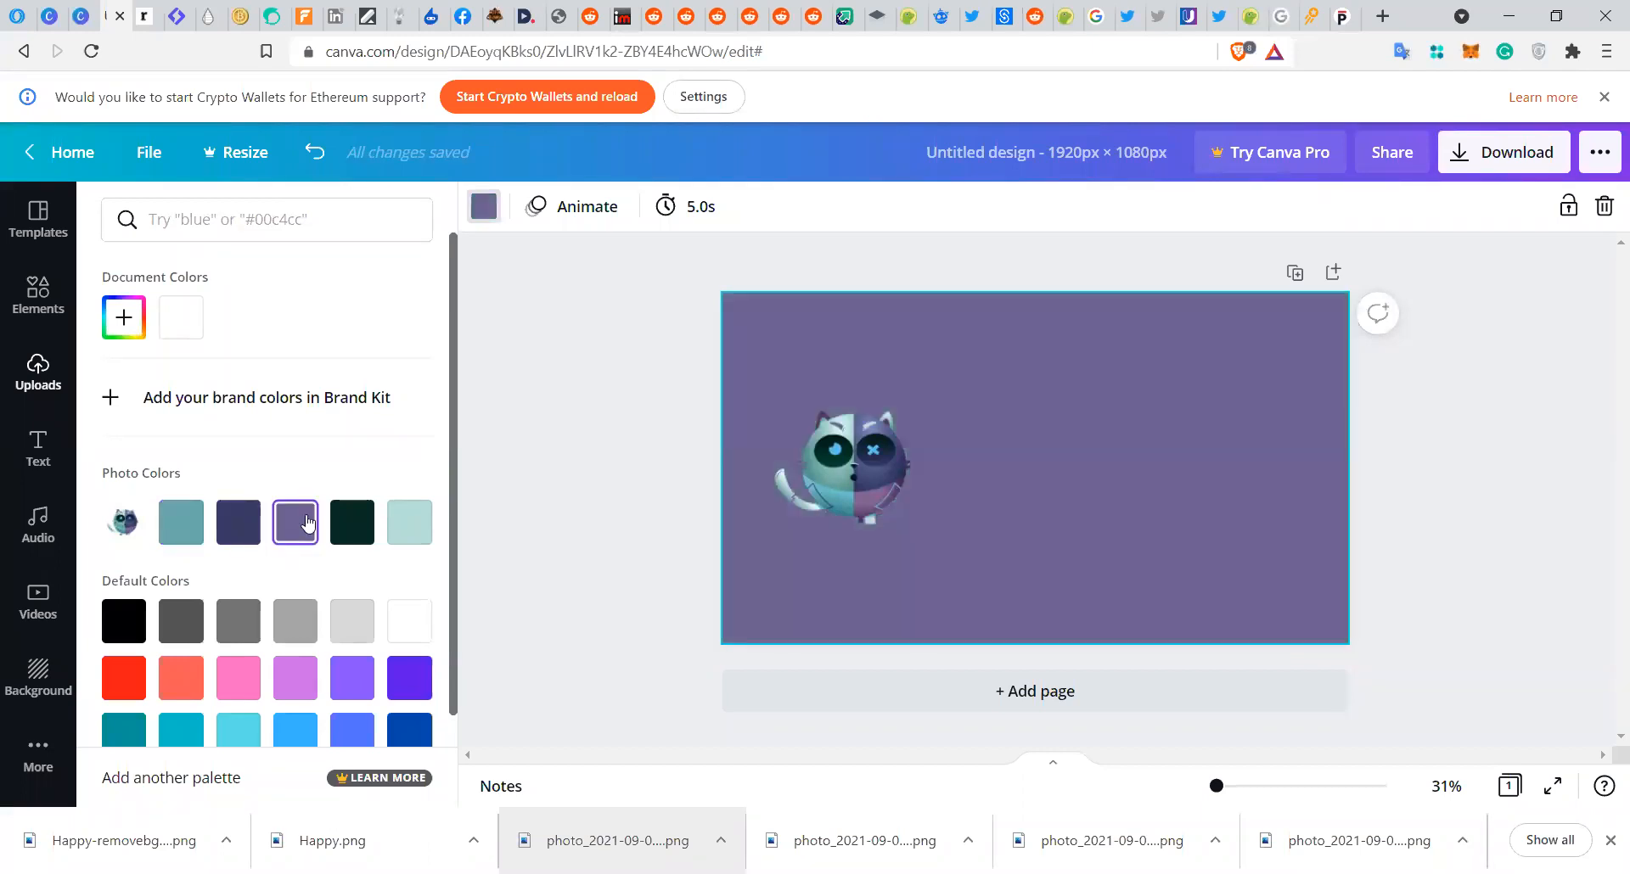
pyautogui.click(364, 525)
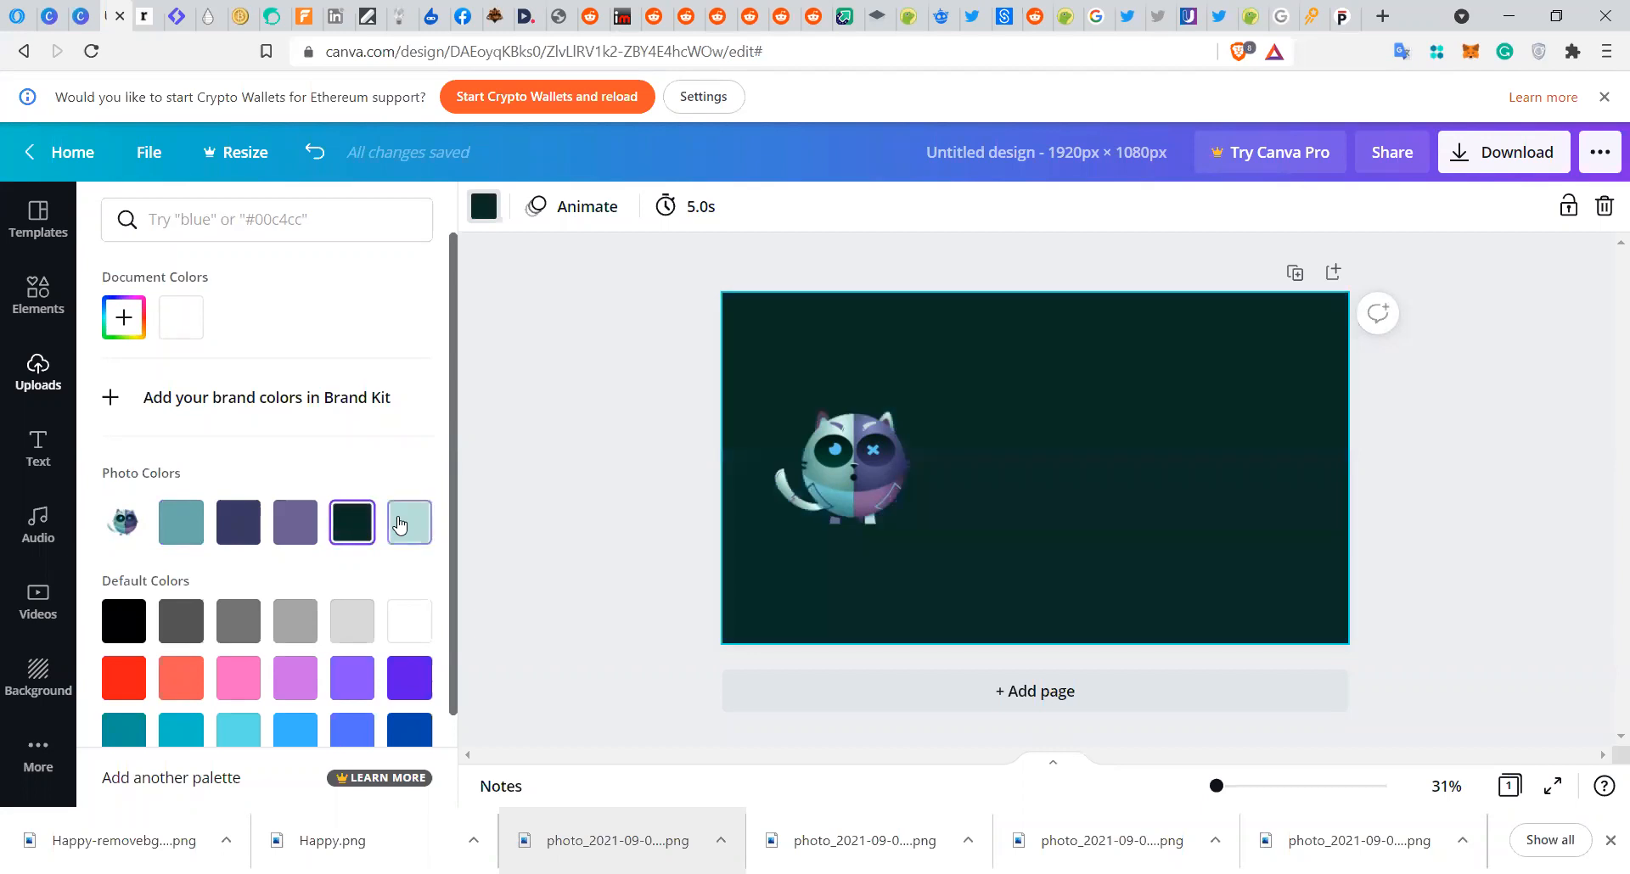
pyautogui.click(409, 522)
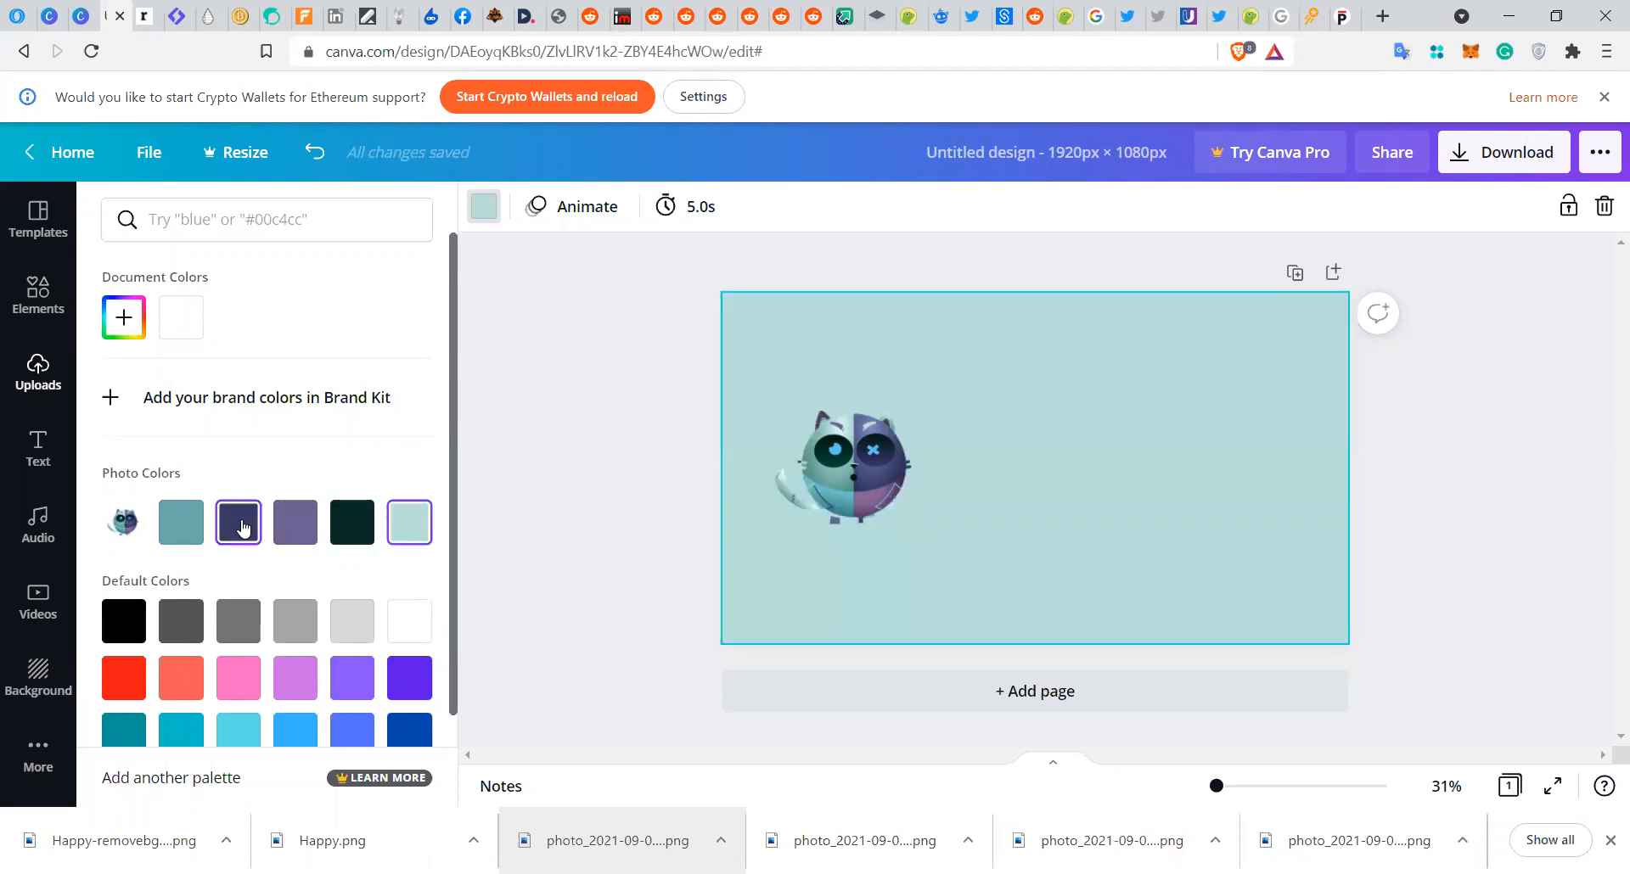
pyautogui.click(244, 530)
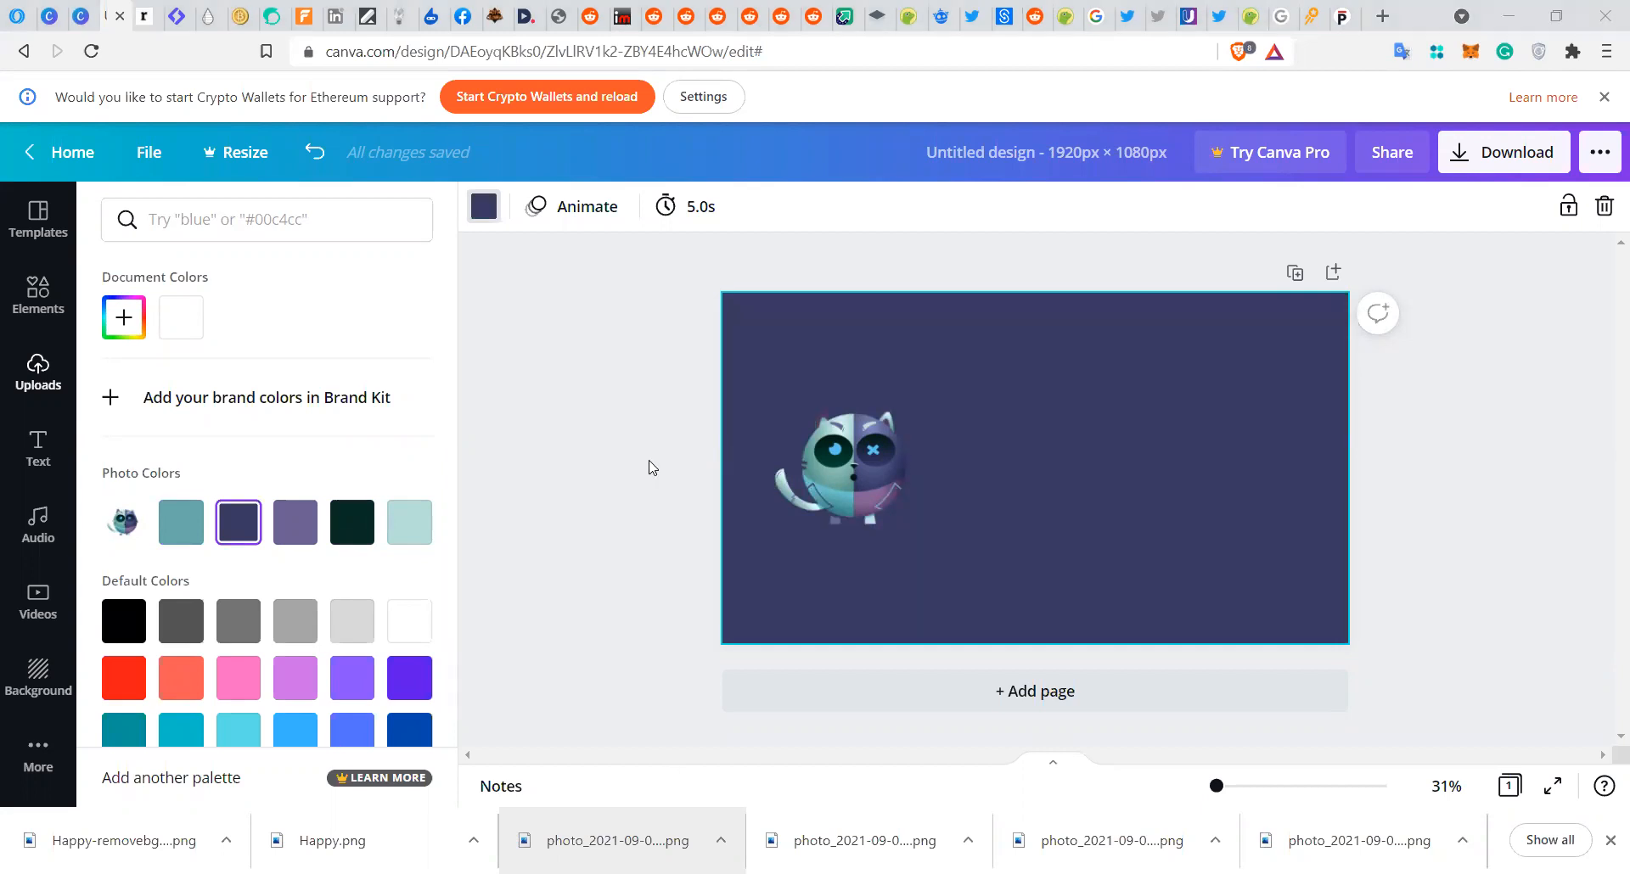
pyautogui.moveTo(838, 455); pyautogui.dragTo(841, 414)
# - Shrink the cat logo to a roughly 204×204 icon in the page's top-left corner
pyautogui.moveTo(940, 517); pyautogui.dragTo(951, 519)
pyautogui.moveTo(869, 442); pyautogui.dragTo(828, 386)
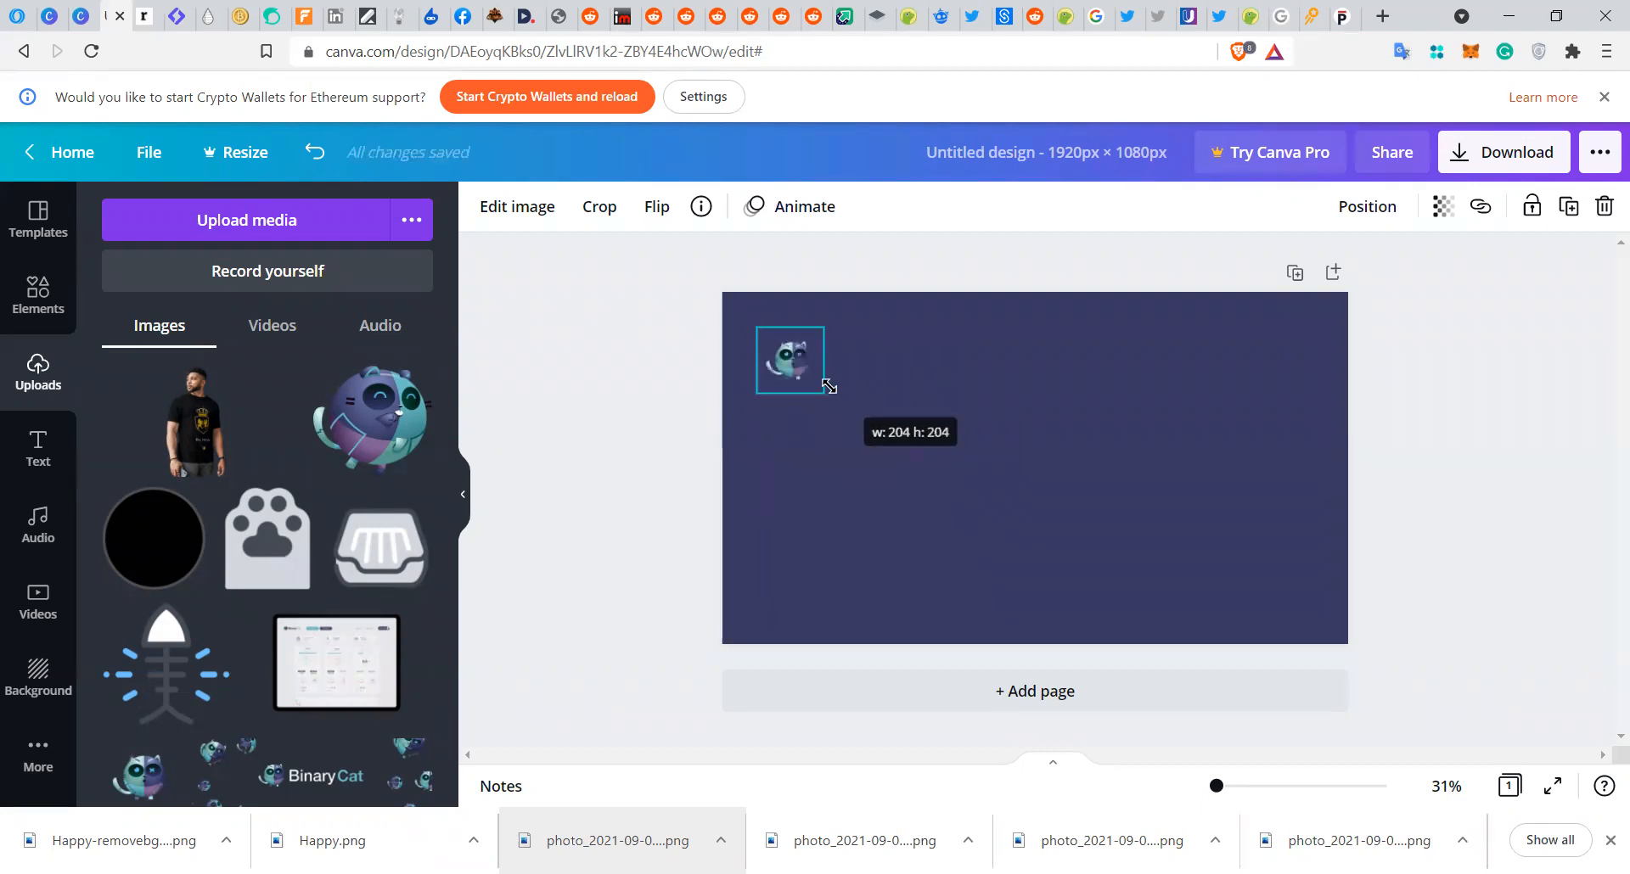
pyautogui.moveTo(938, 418); pyautogui.dragTo(939, 420)
pyautogui.click(939, 420)
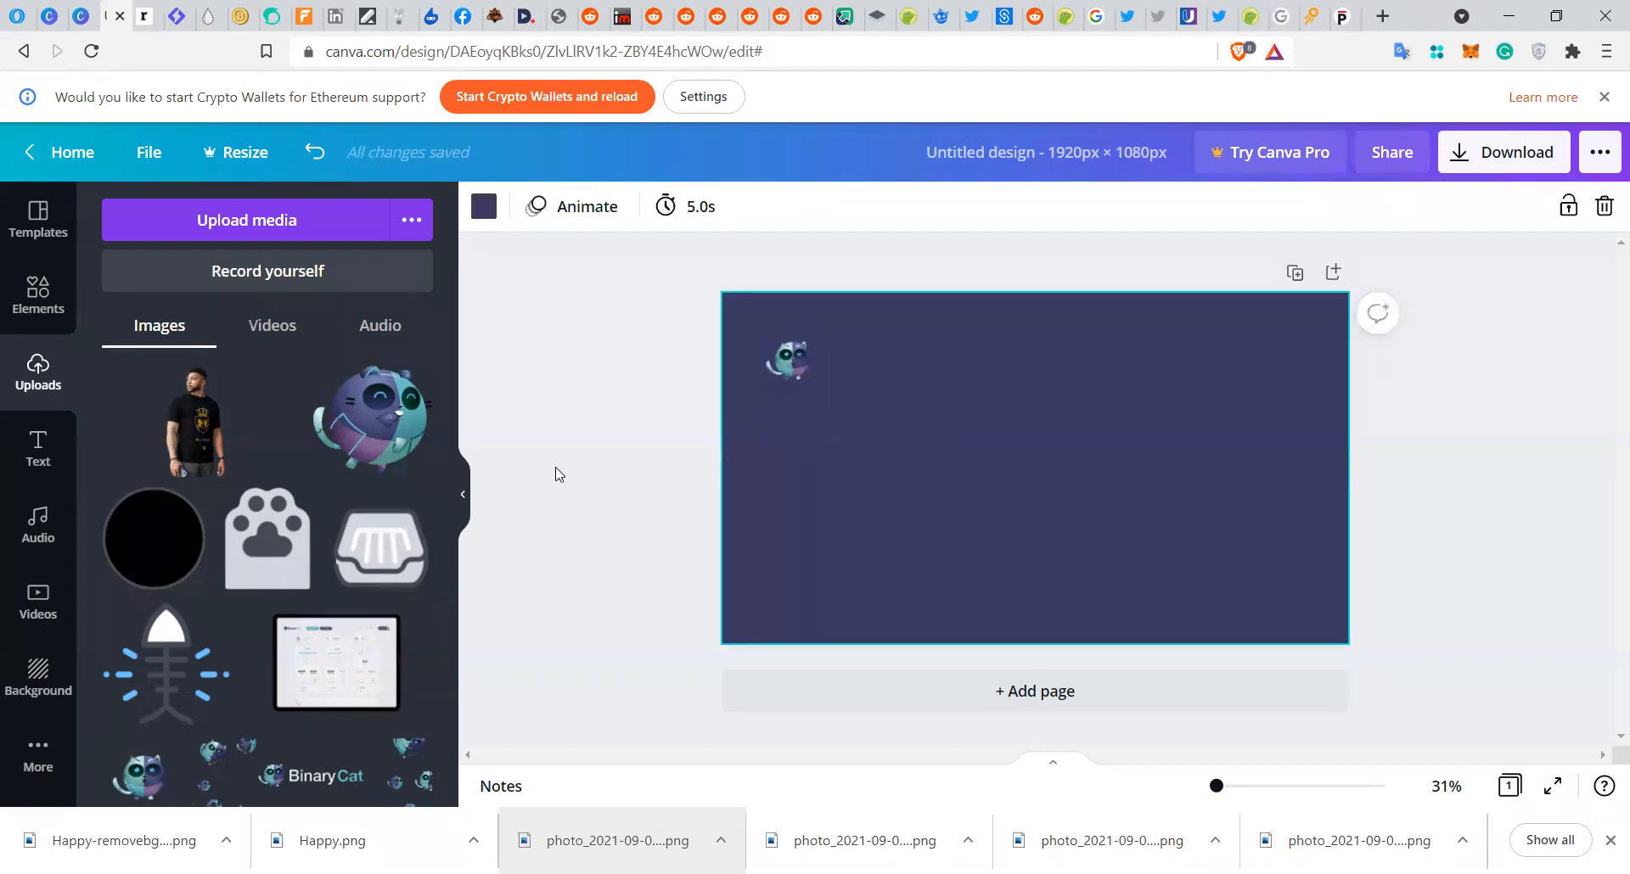
pyautogui.click(556, 474)
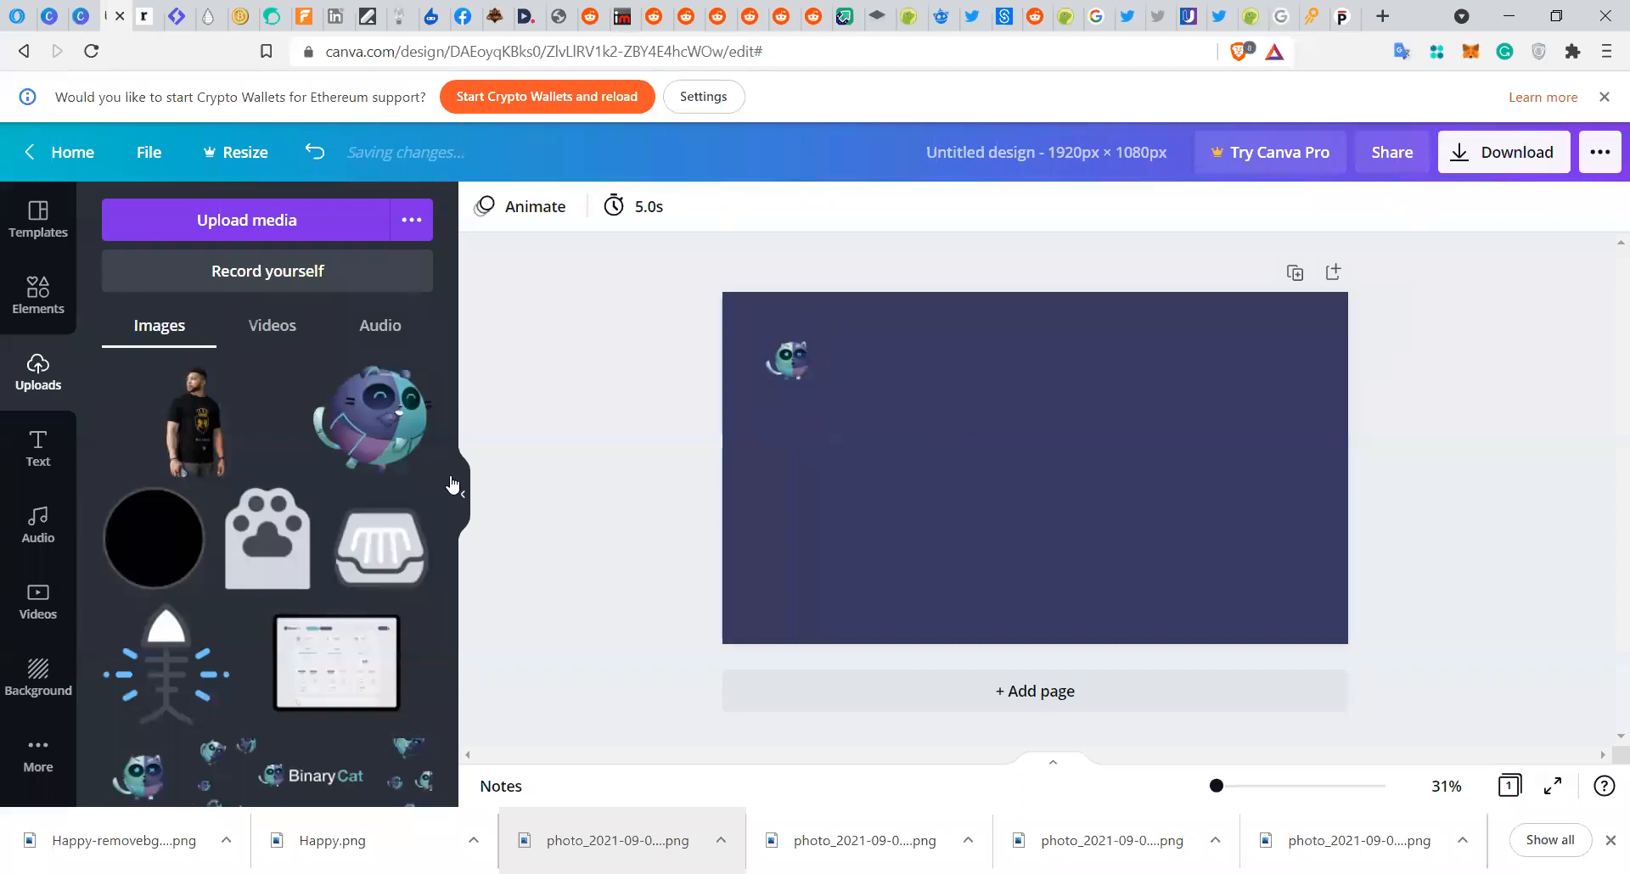
pyautogui.click(49, 445)
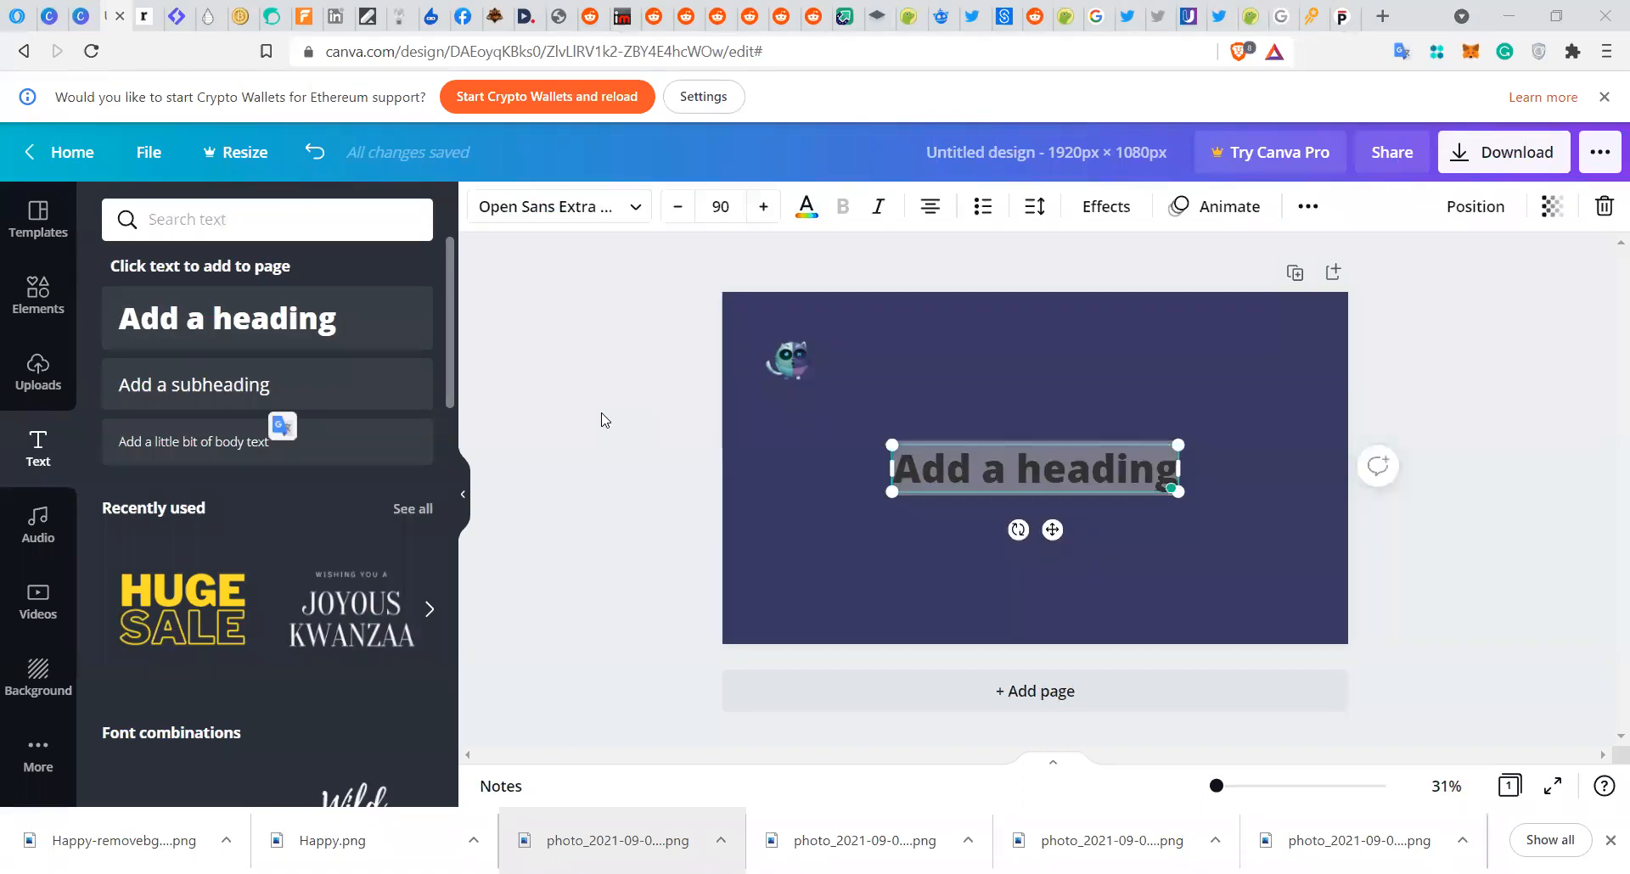
# - Replace the heading placeholder with 'Binary Cat' and move it to the top centre
pyautogui.doubleClick(1033, 466)
pyautogui.press('BackSpace')
pyautogui.press('BackSpace')
pyautogui.press('BackSpace')
pyautogui.press('BackSpace')
pyautogui.press('BackSpace')
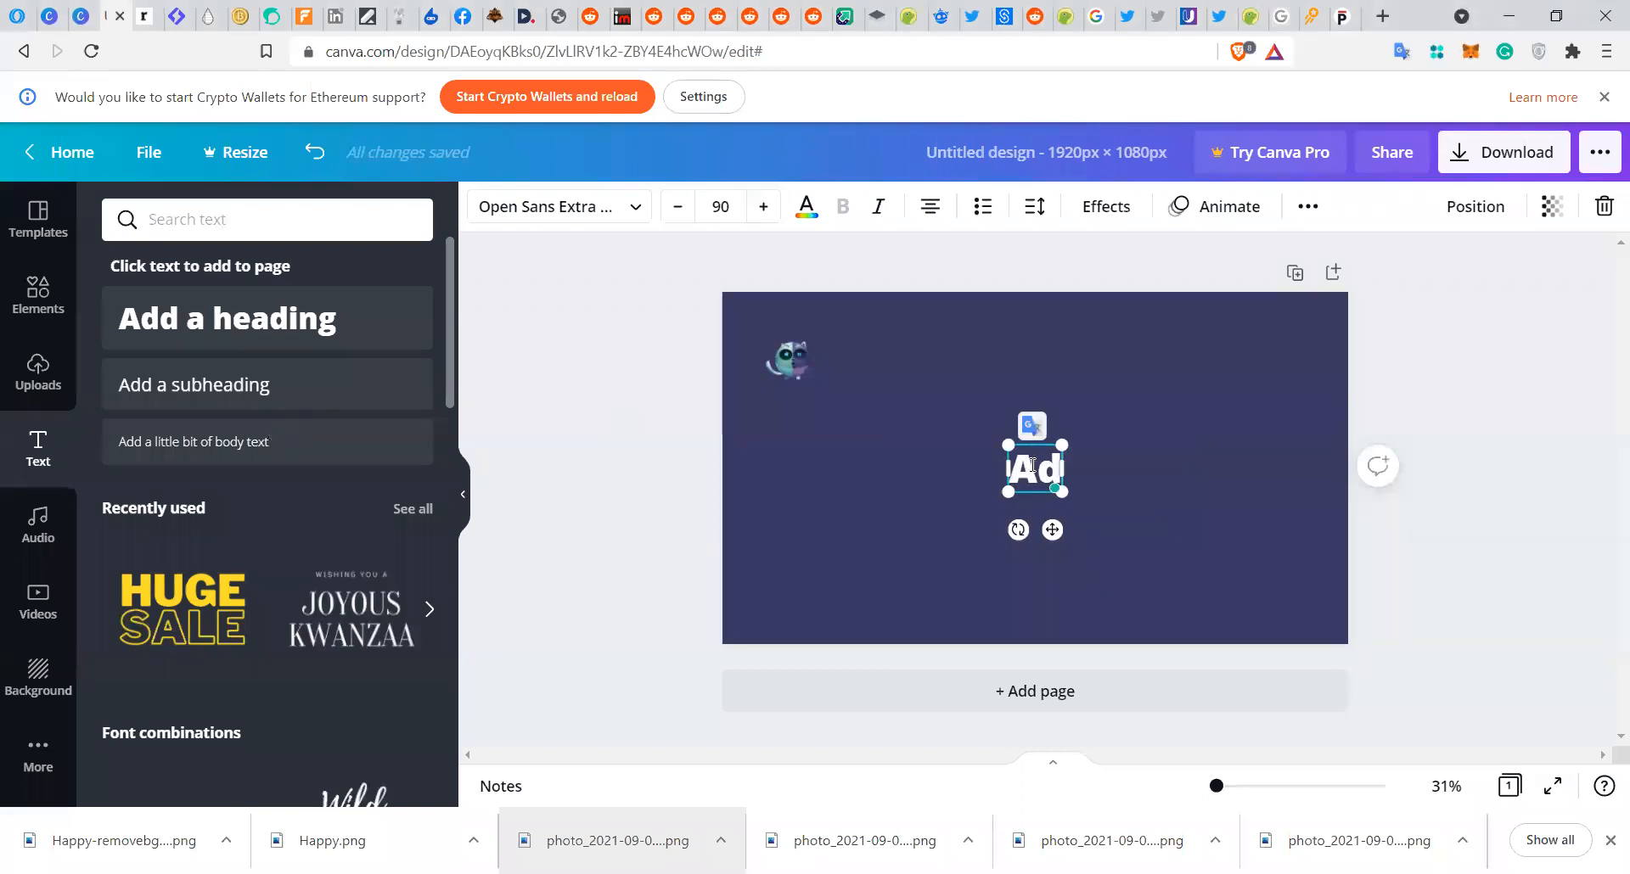
pyautogui.press('BackSpace')
pyautogui.press('BackSpace')
pyautogui.write('B')
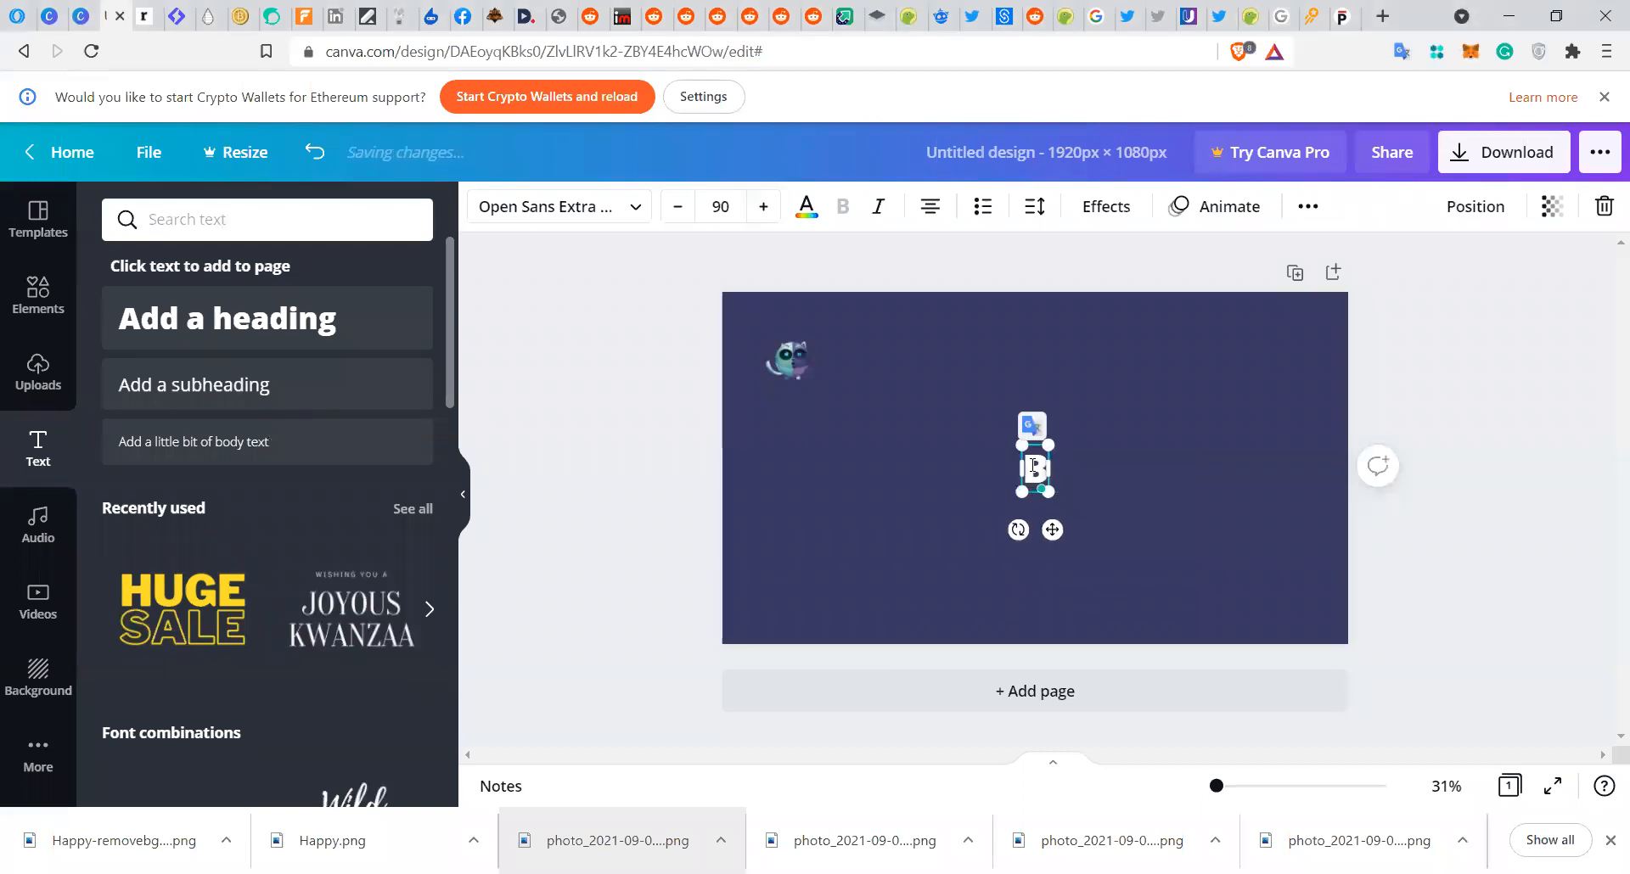
pyautogui.write('inar')
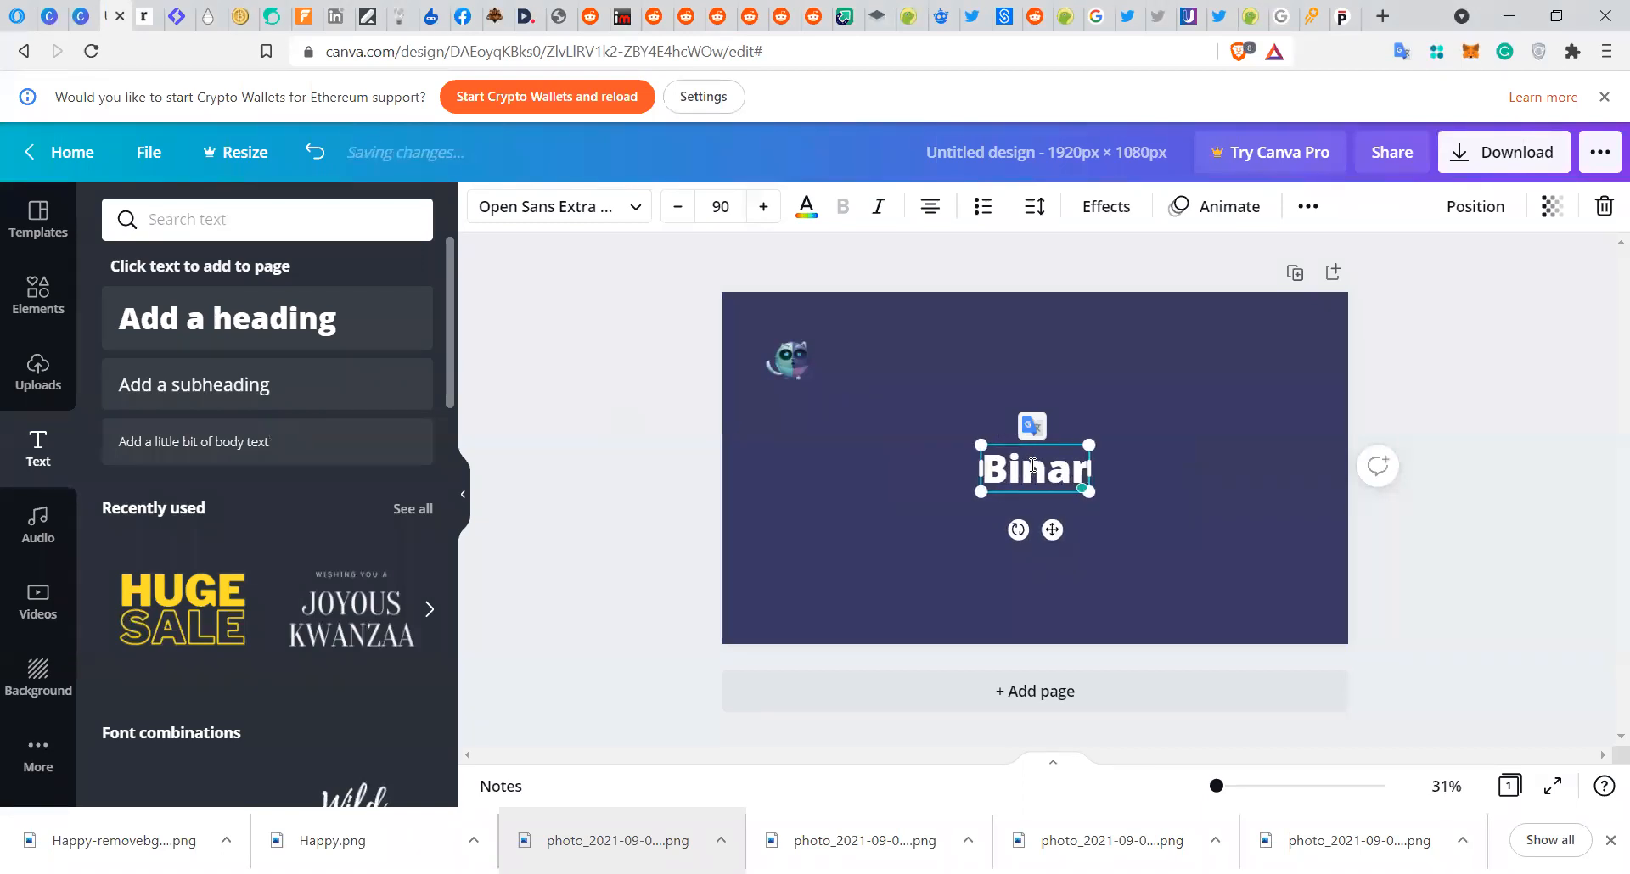
pyautogui.write('y Cat')
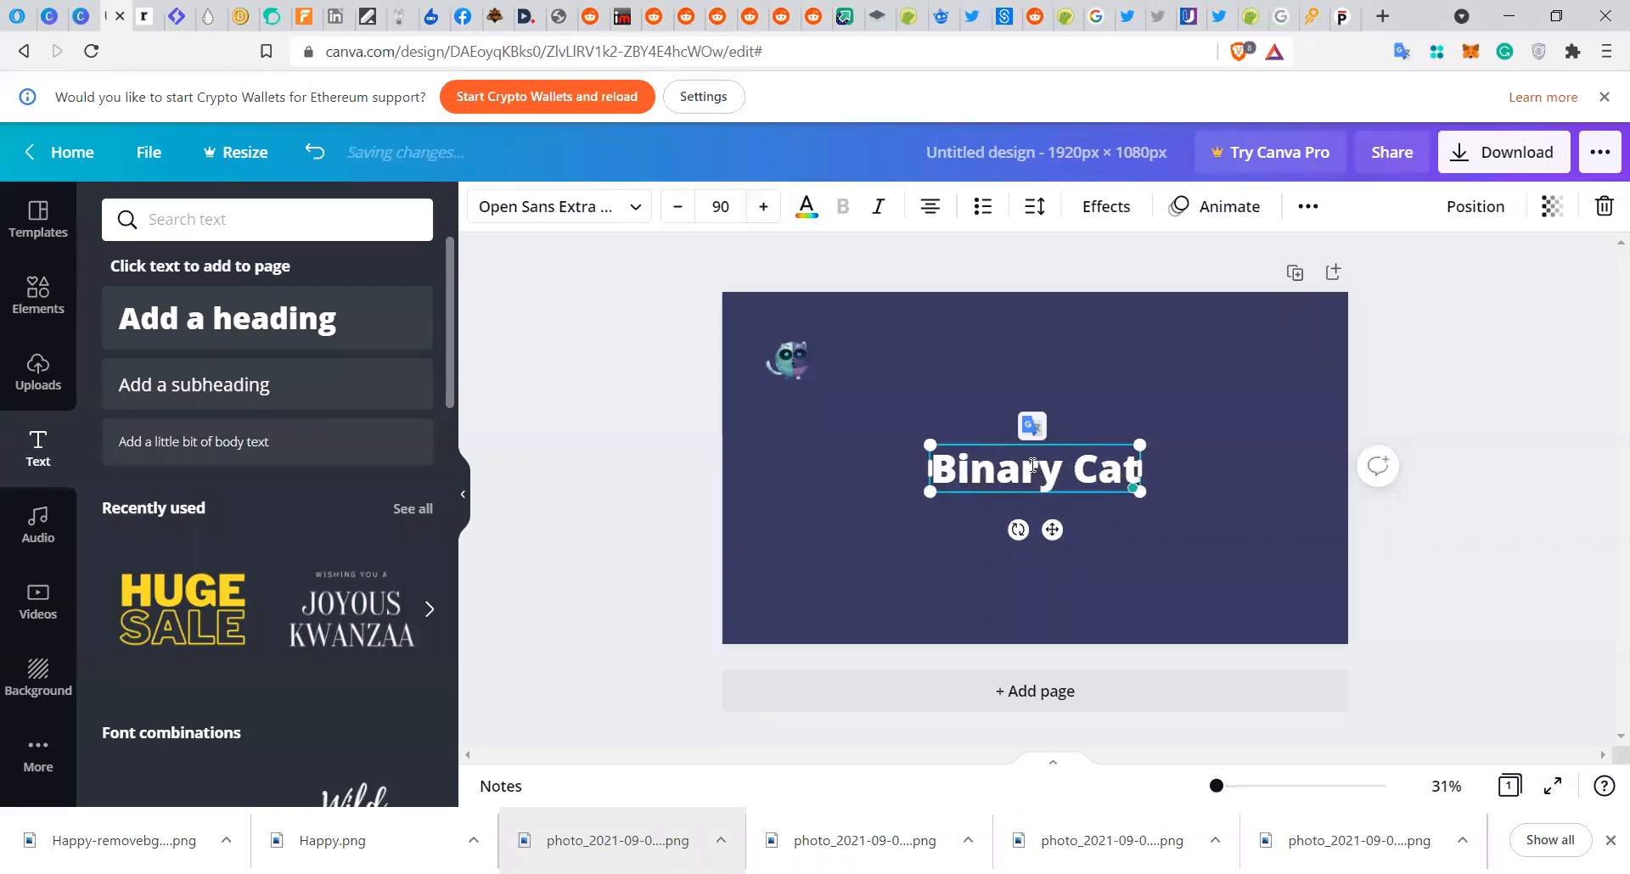
pyautogui.click(1256, 496)
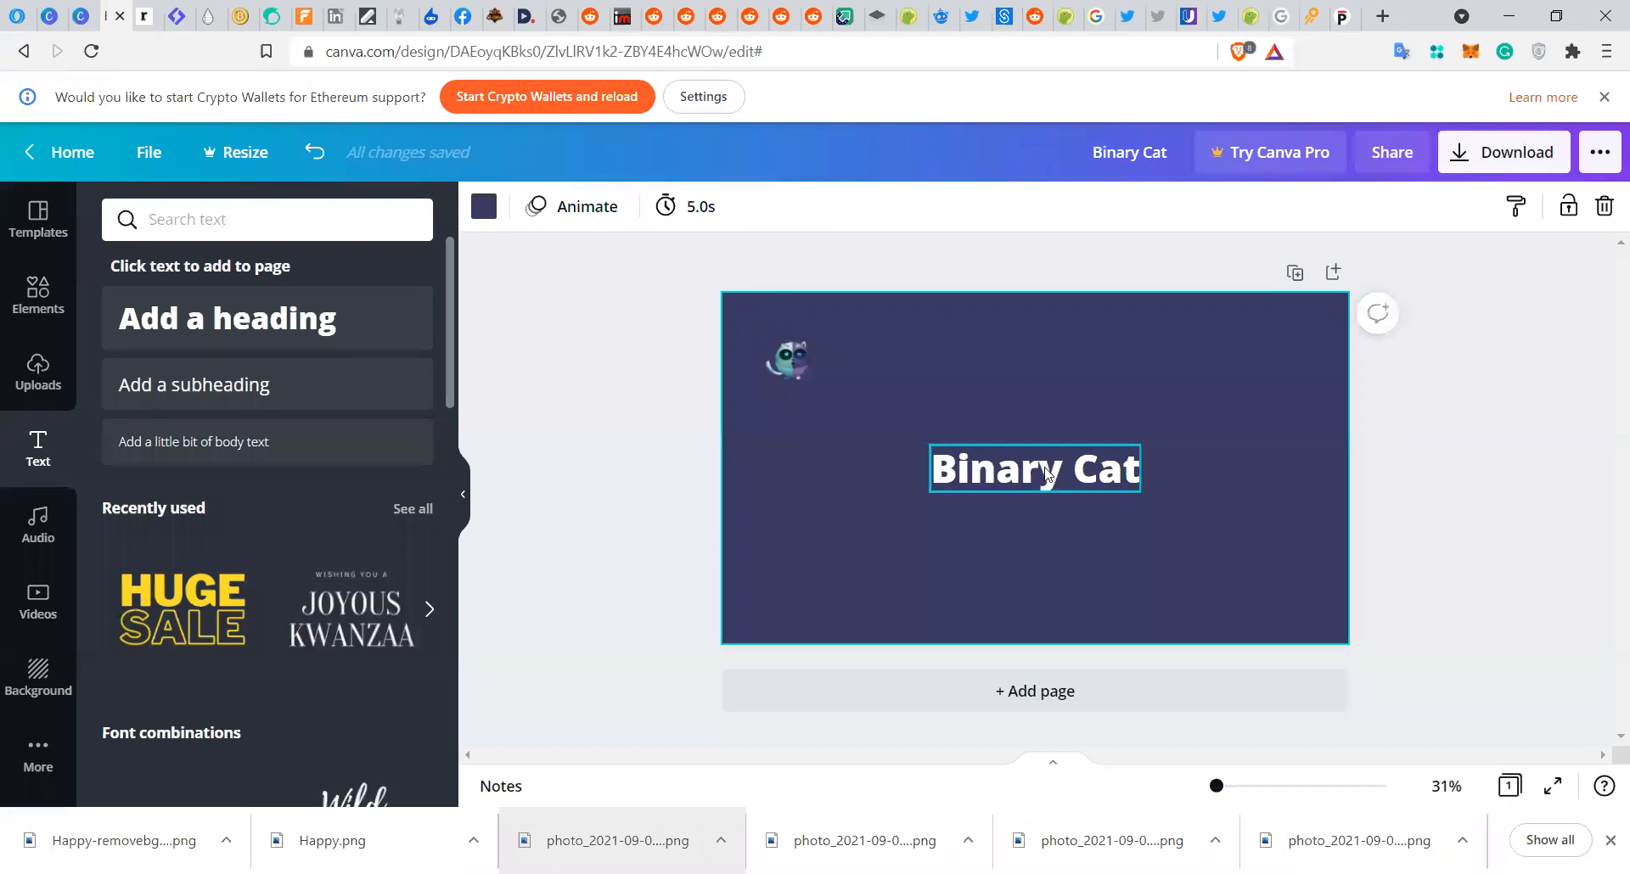
pyautogui.moveTo(1042, 489); pyautogui.dragTo(1044, 348)
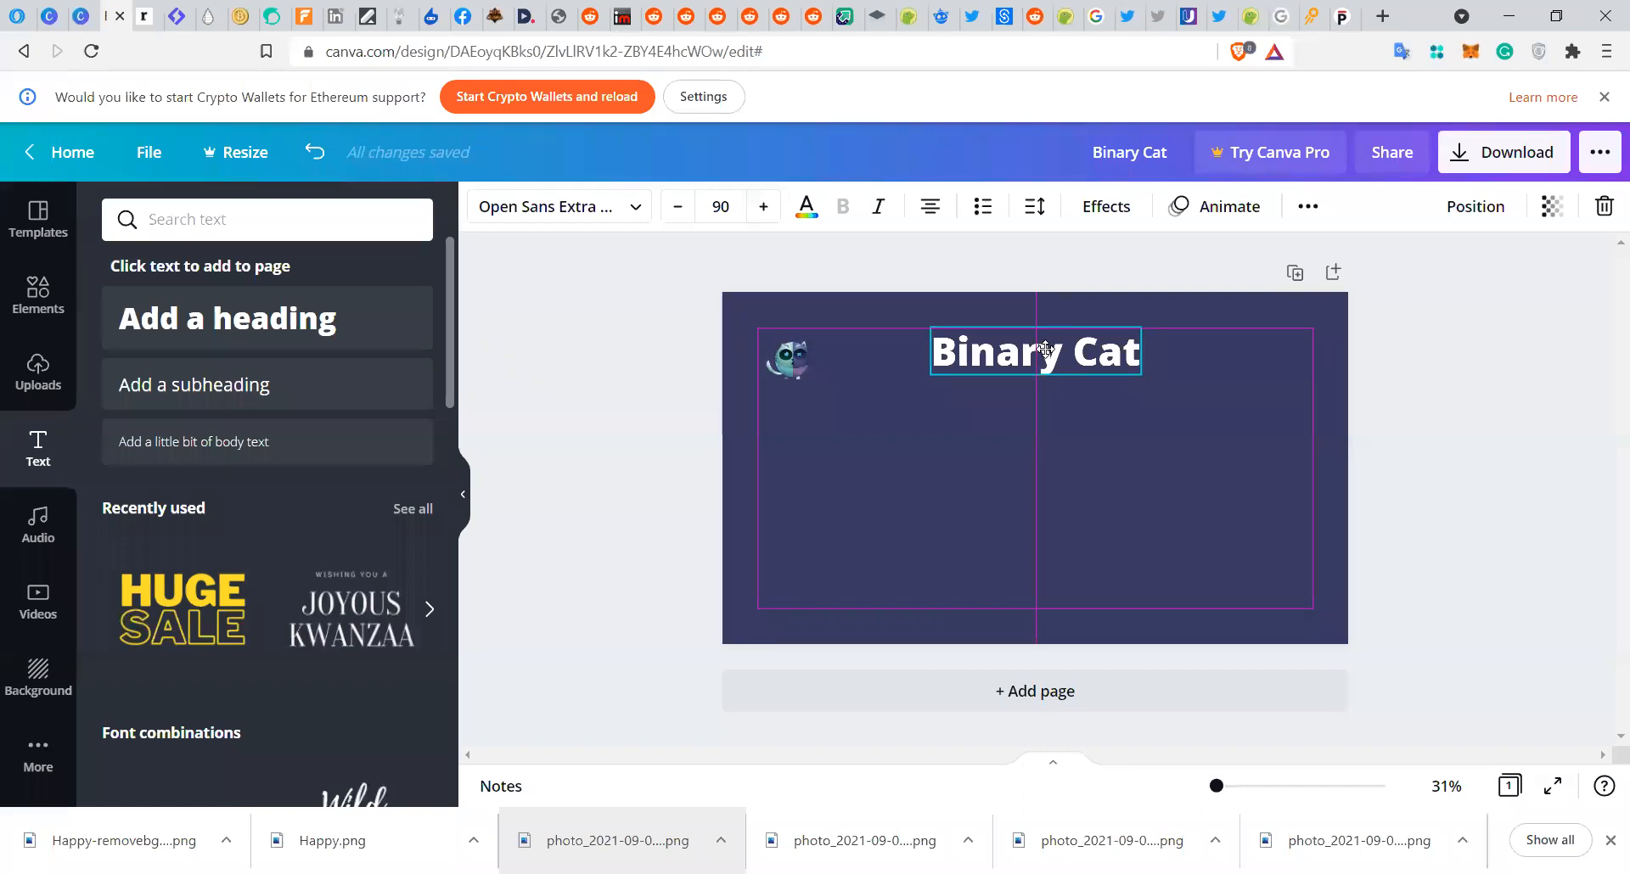
pyautogui.click(1024, 408)
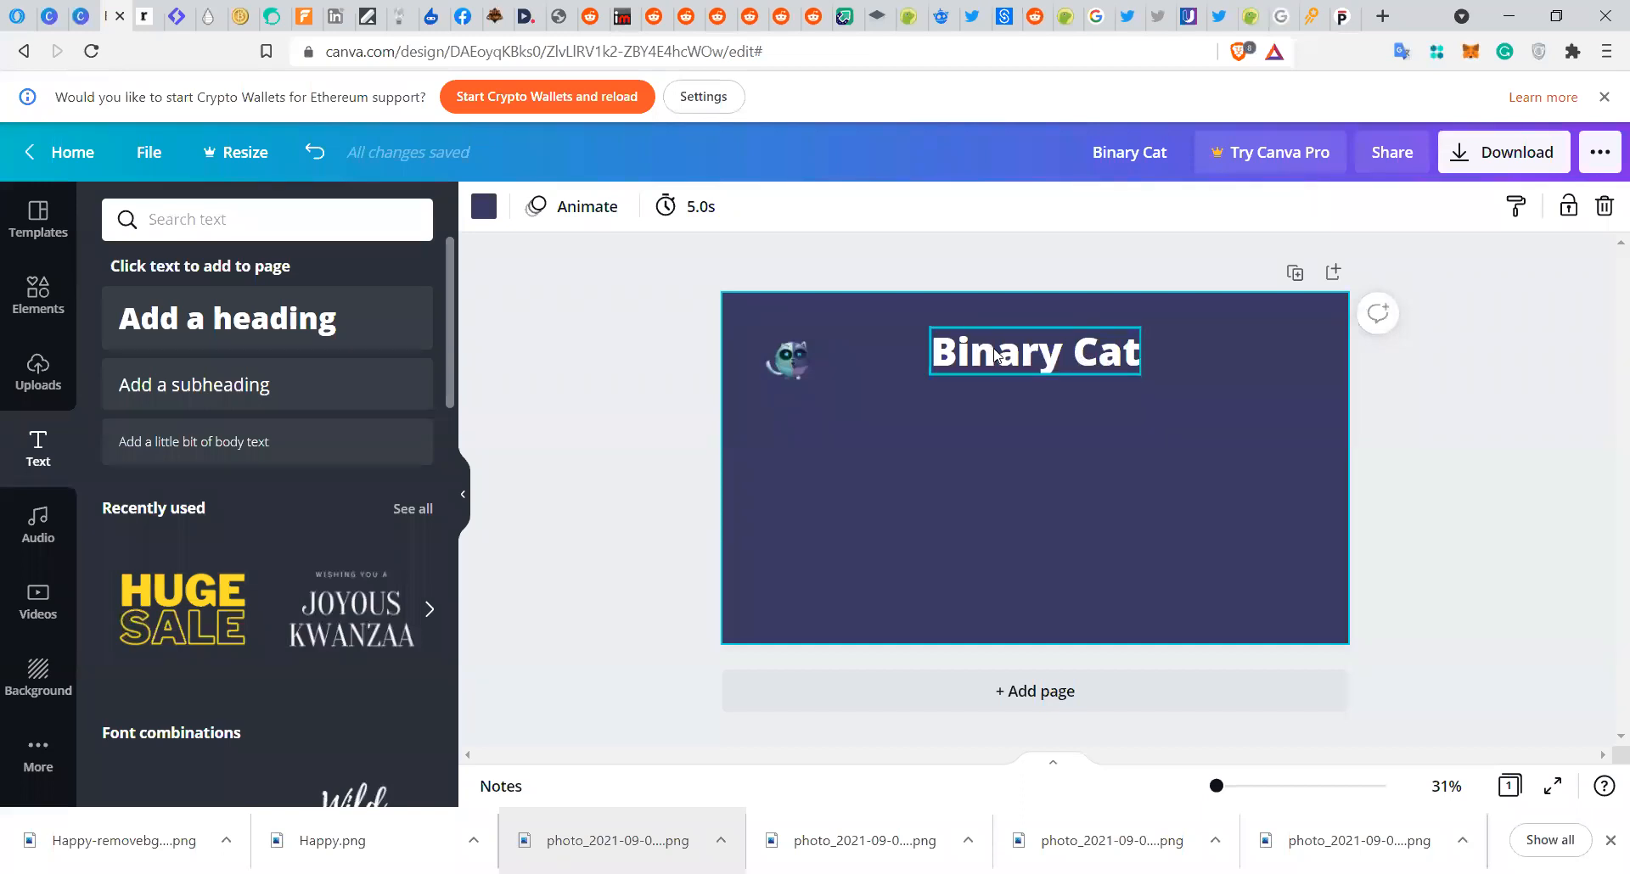
# - Show the uploaded images and scroll the grid to the Binary Cat logo assets
pyautogui.click(48, 386)
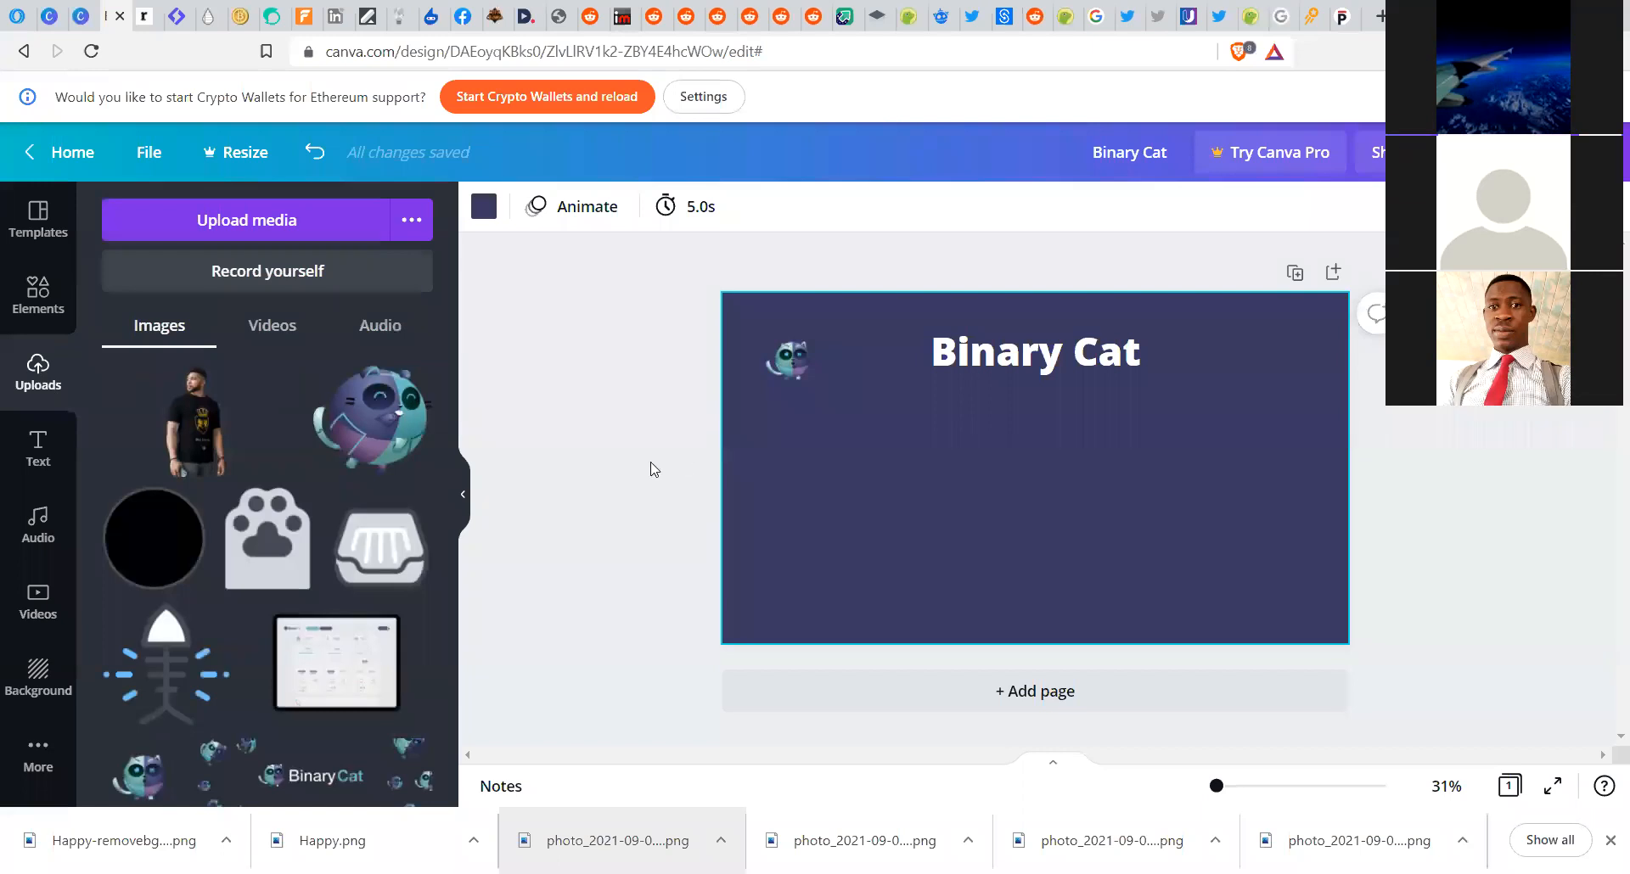
pyautogui.moveTo(447, 395); pyautogui.dragTo(460, 466)
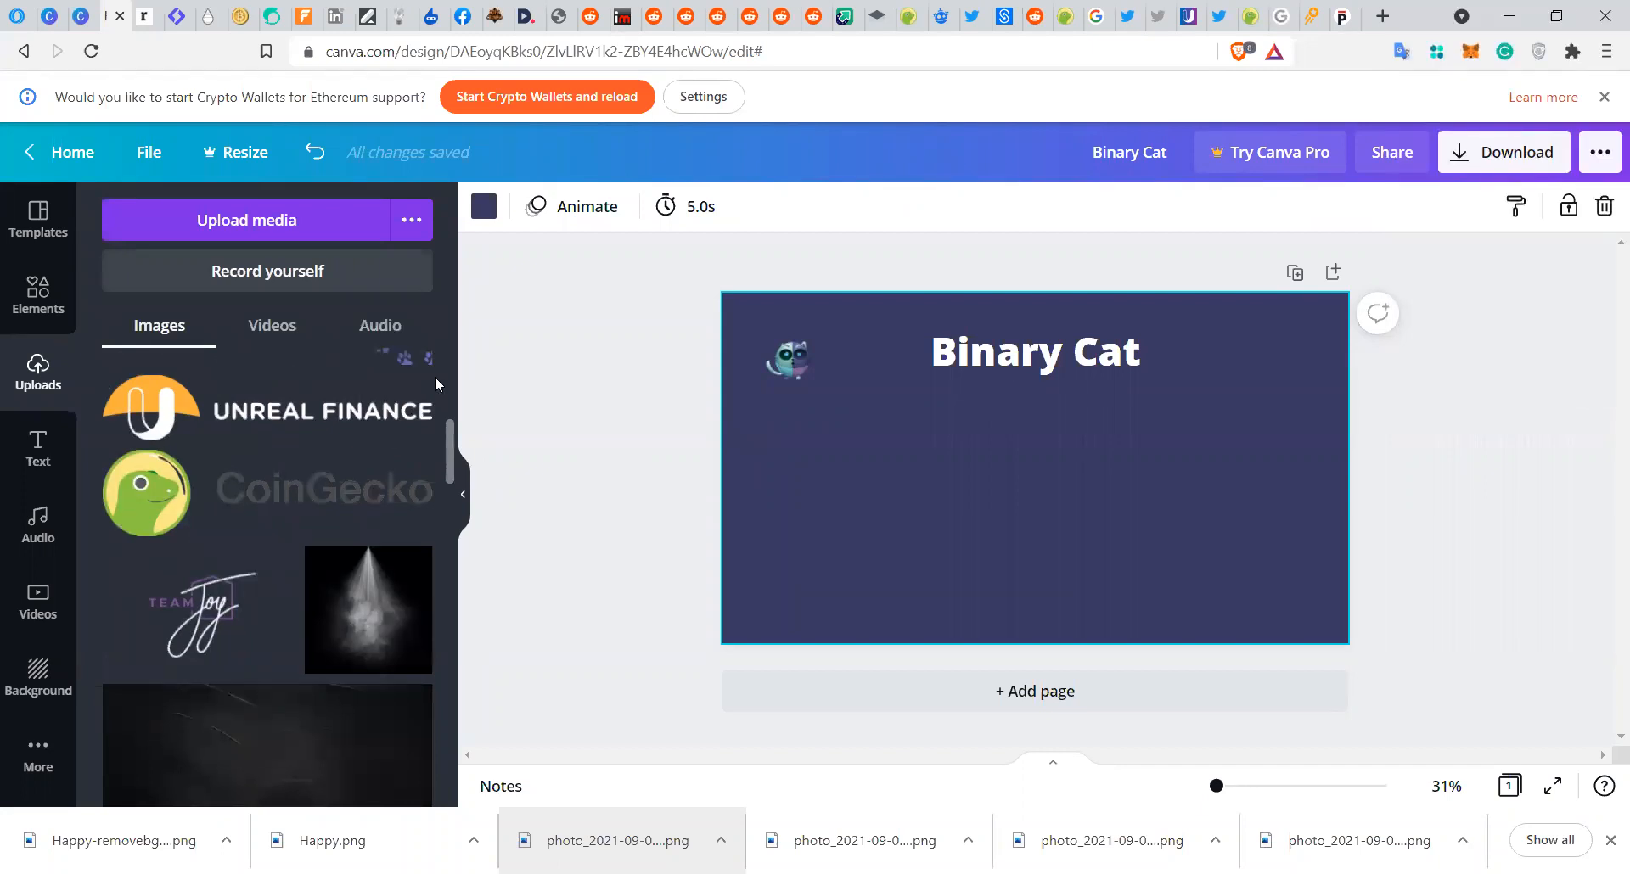
pyautogui.scroll(-2, 434, 384)
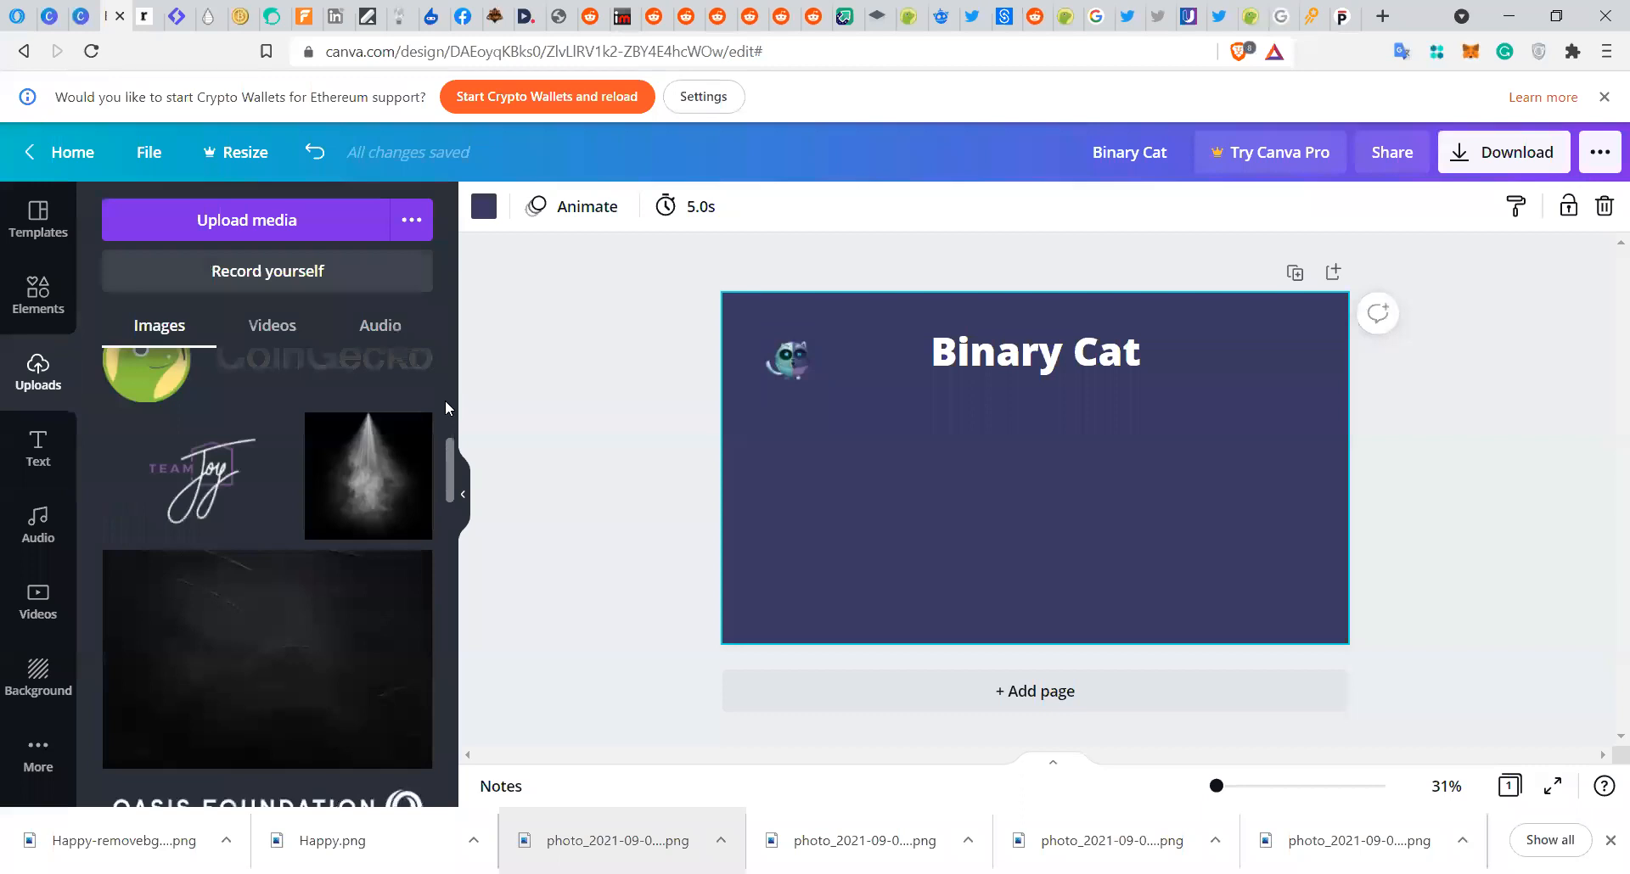
pyautogui.scroll(5, 339, 608)
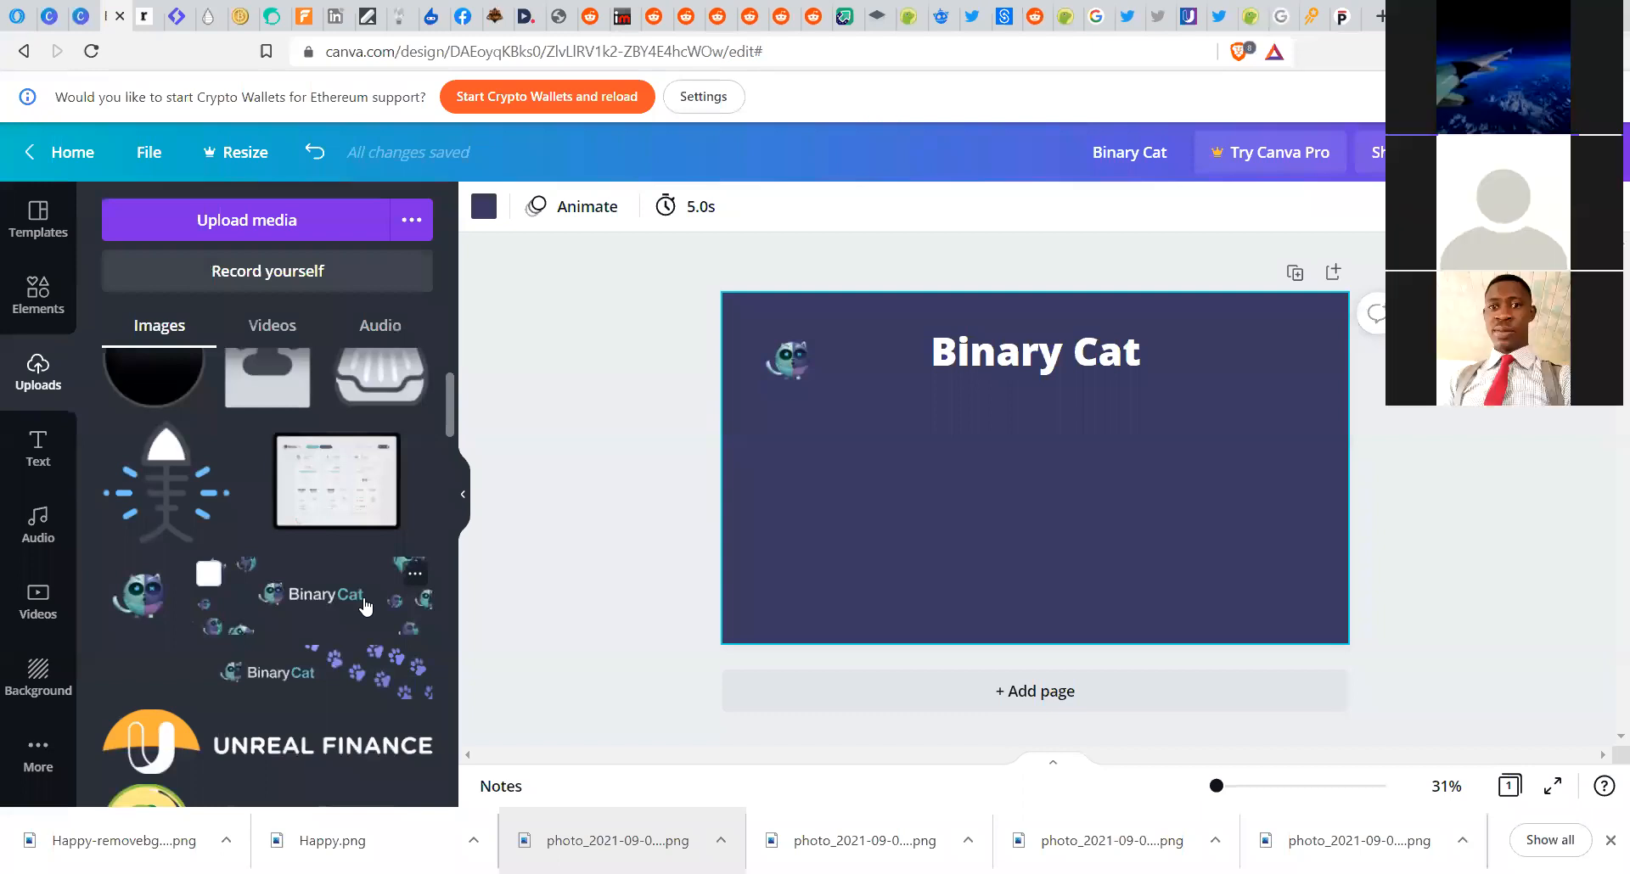
pyautogui.click(1078, 348)
pyautogui.doubleClick(1134, 356)
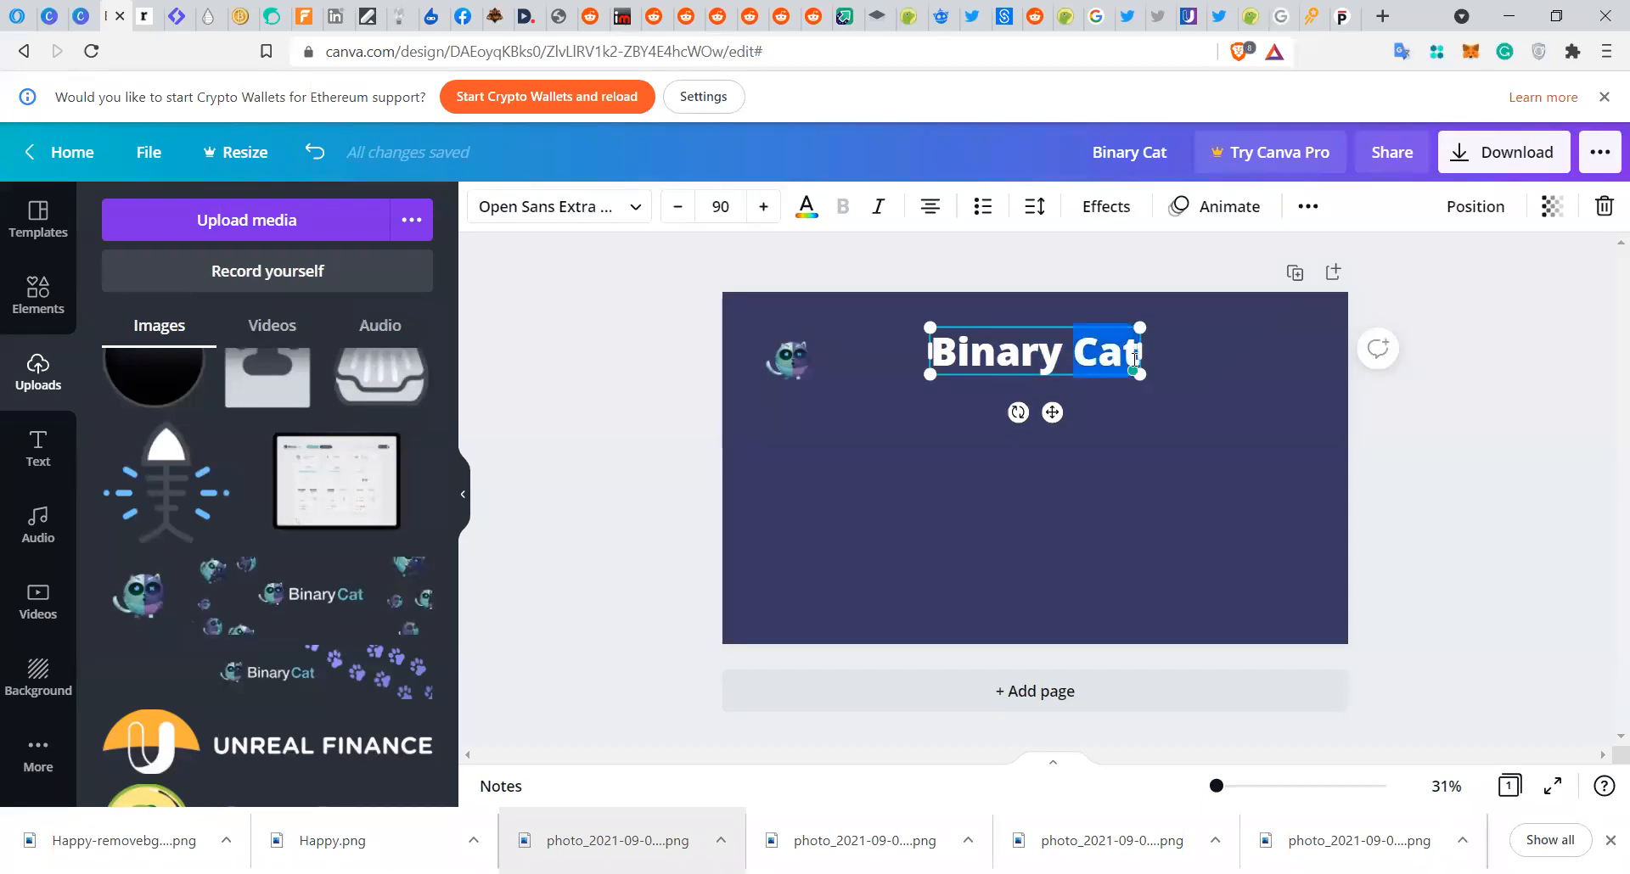
pyautogui.click(806, 212)
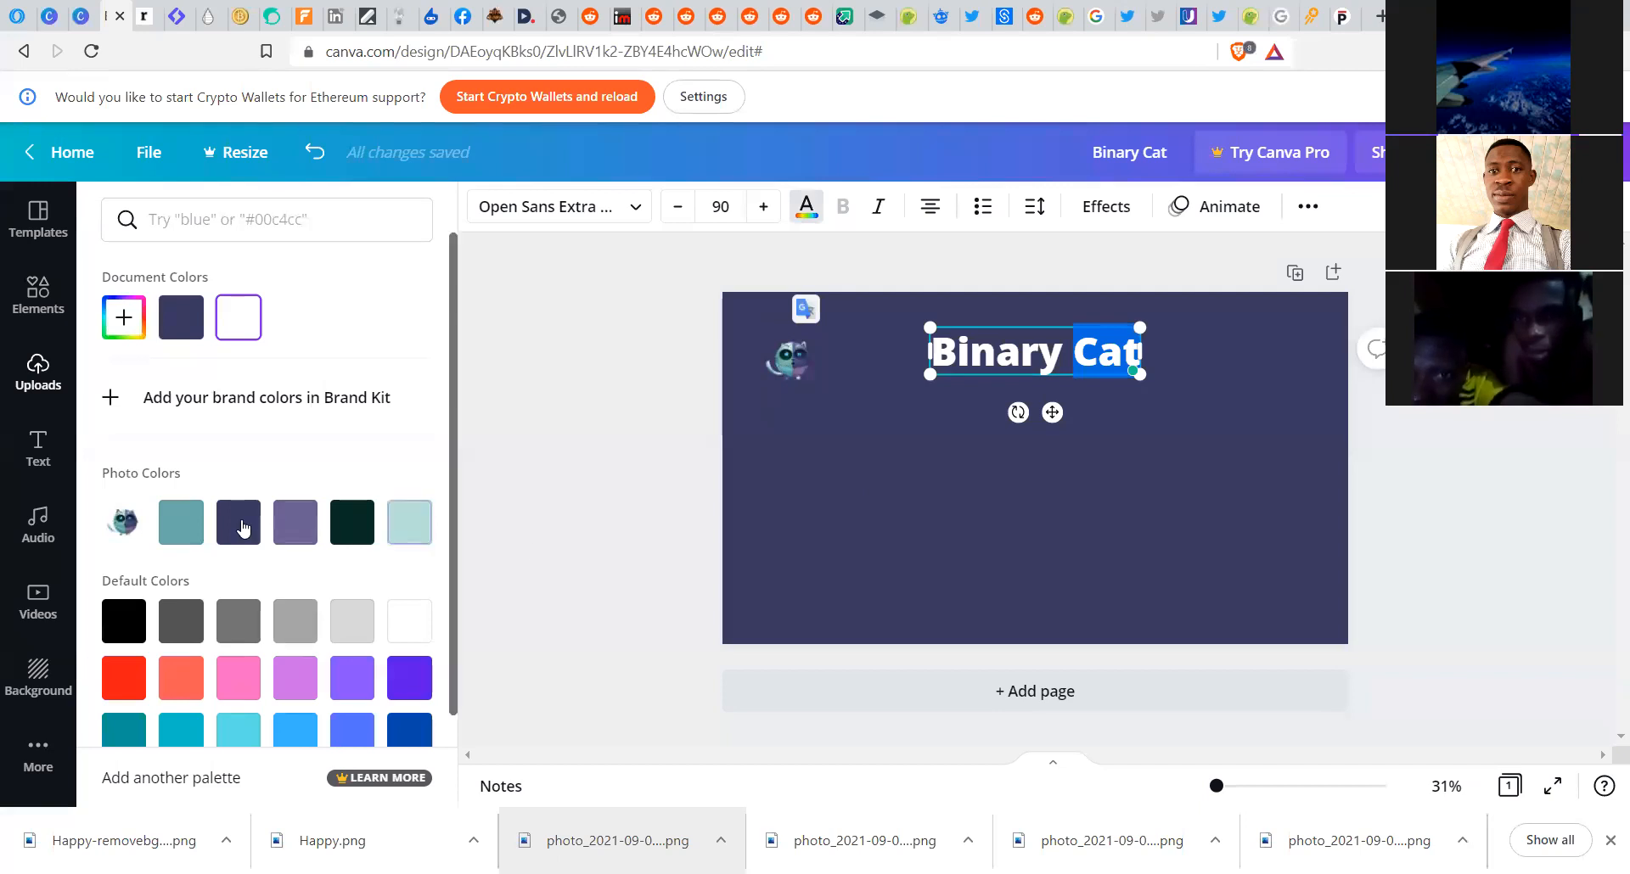
pyautogui.click(195, 528)
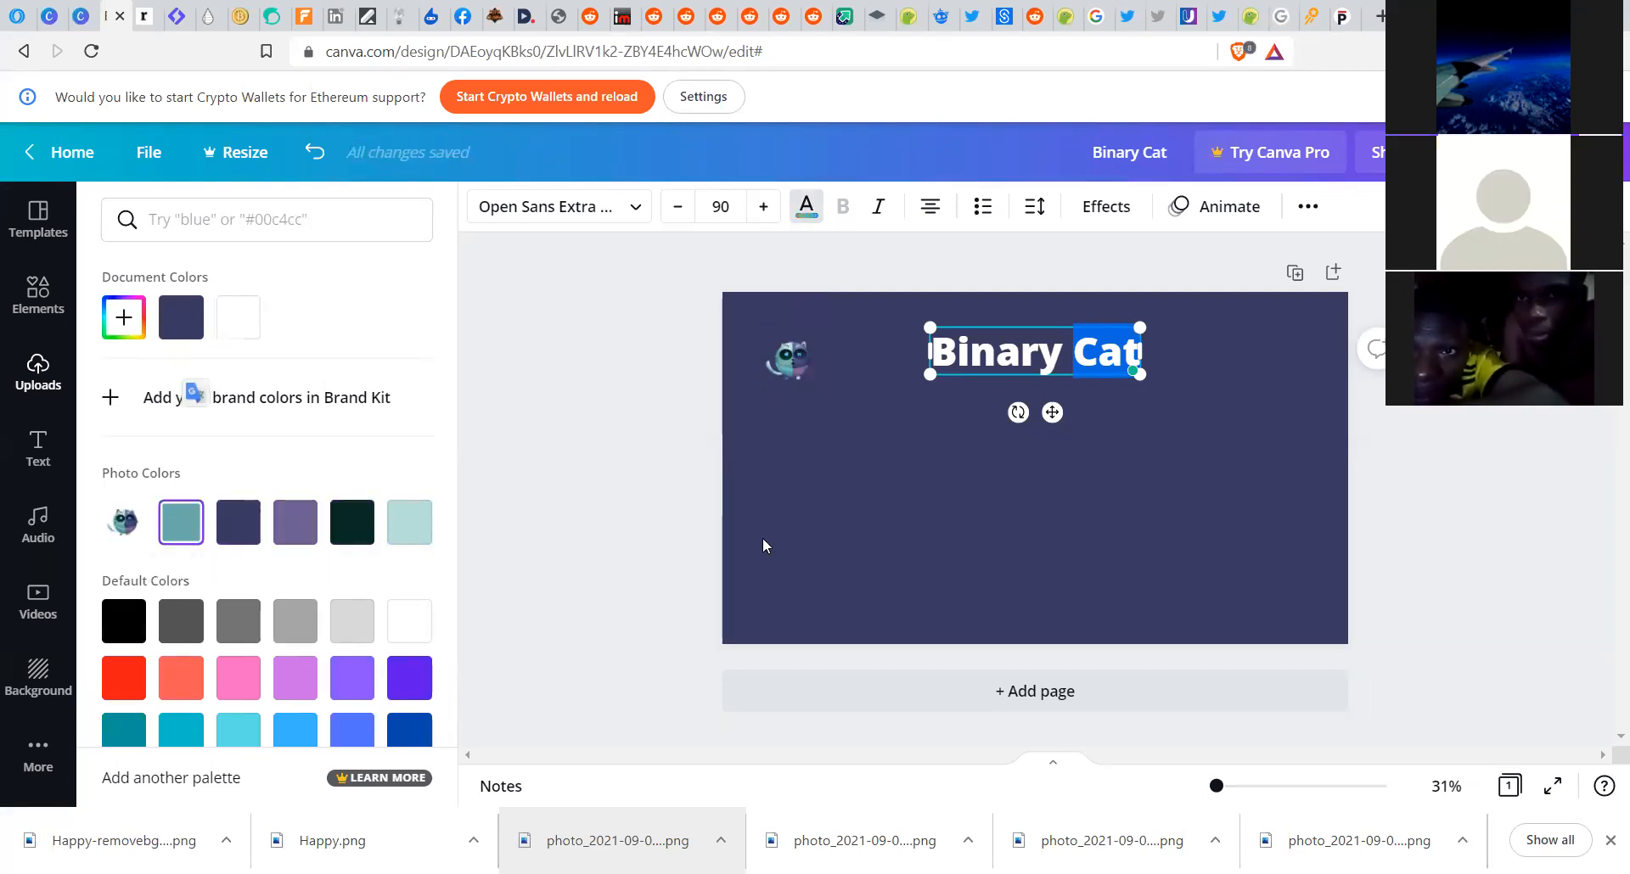
pyautogui.click(902, 518)
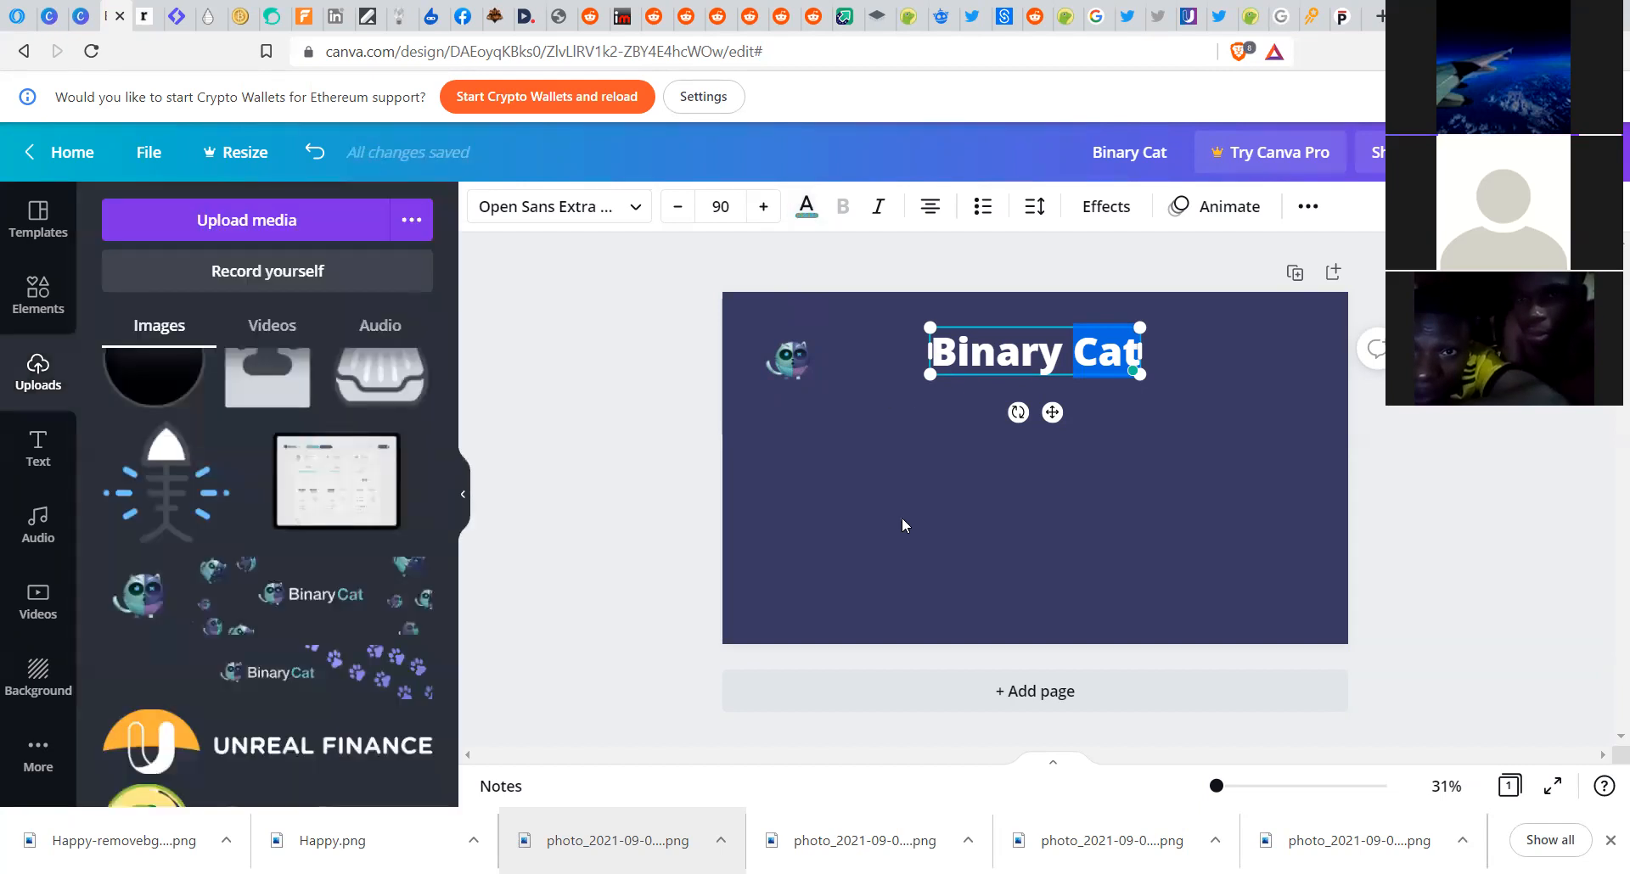
pyautogui.click(903, 519)
pyautogui.click(1076, 357)
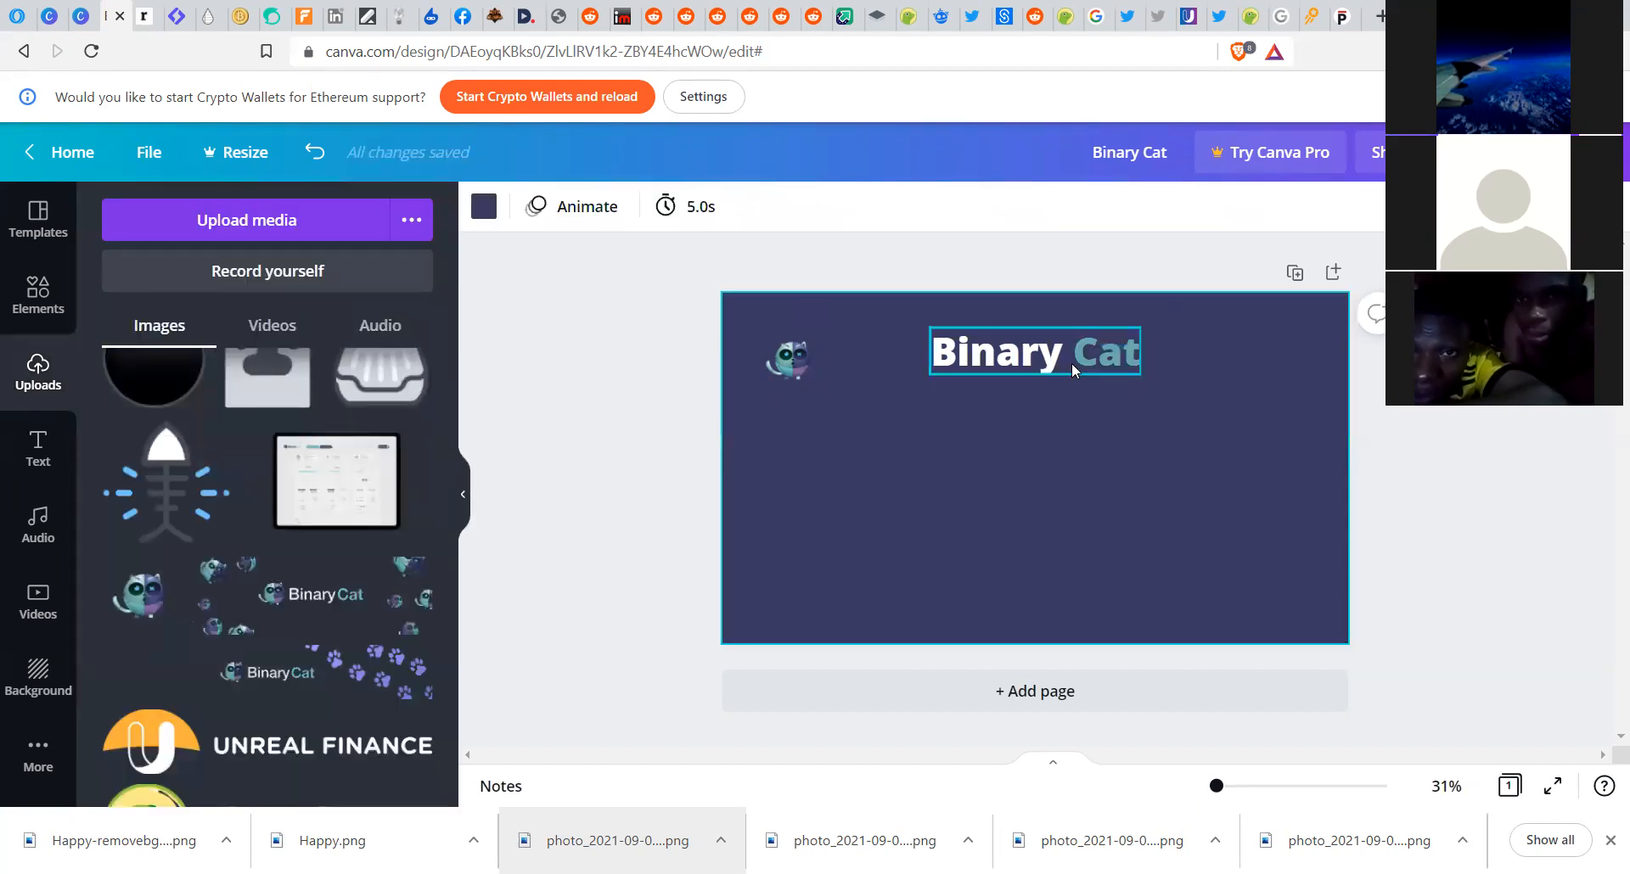
pyautogui.moveTo(962, 341); pyautogui.dragTo(1069, 362)
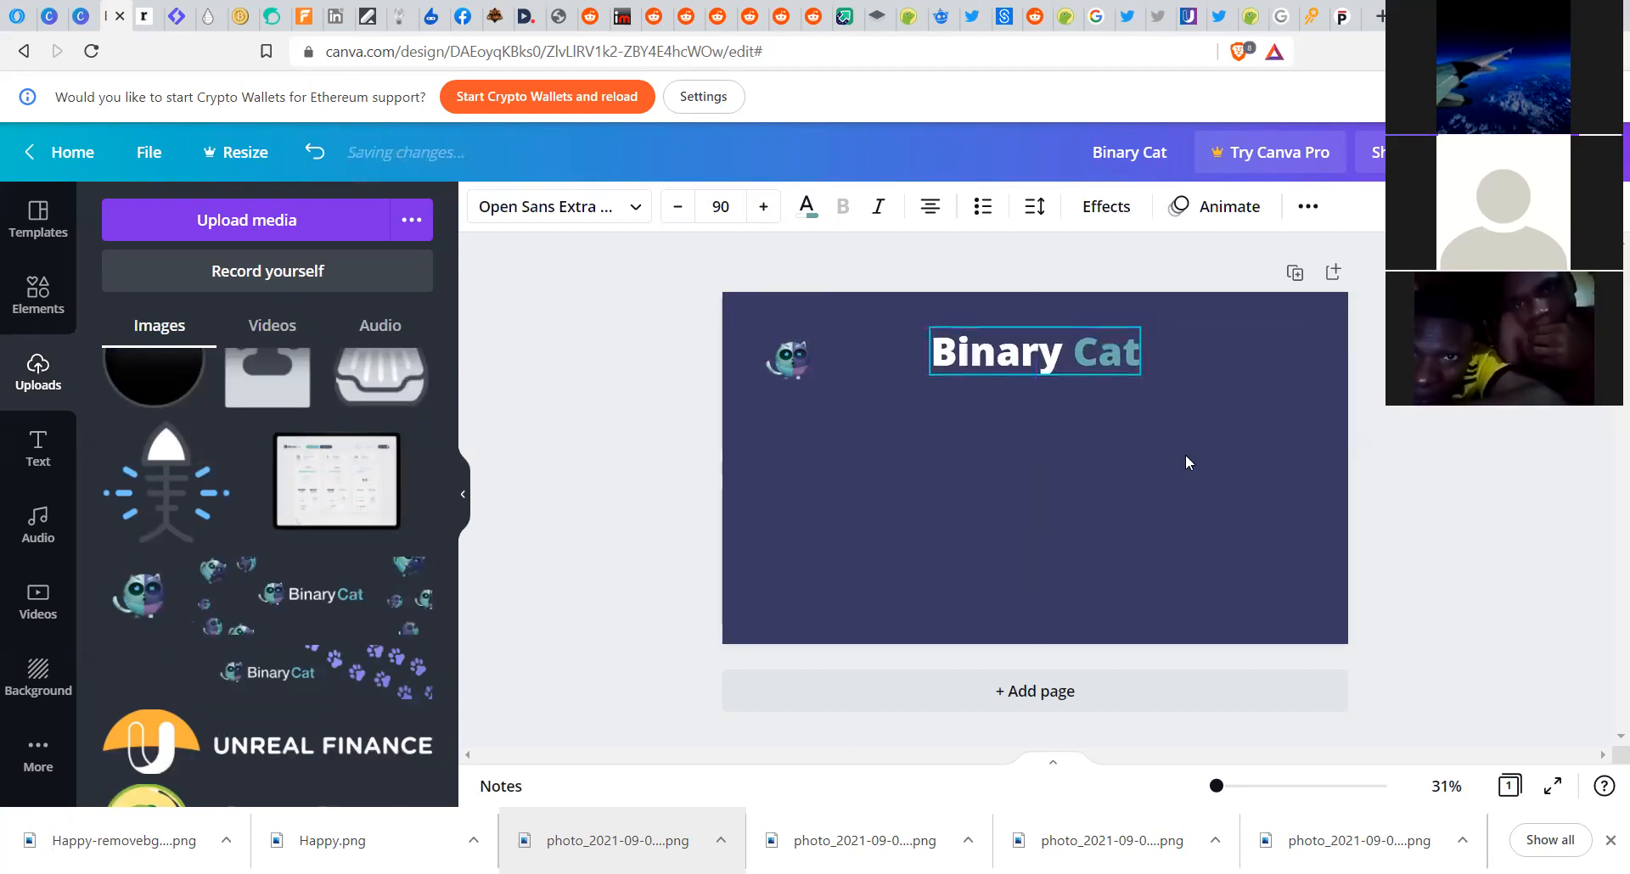
pyautogui.click(1186, 457)
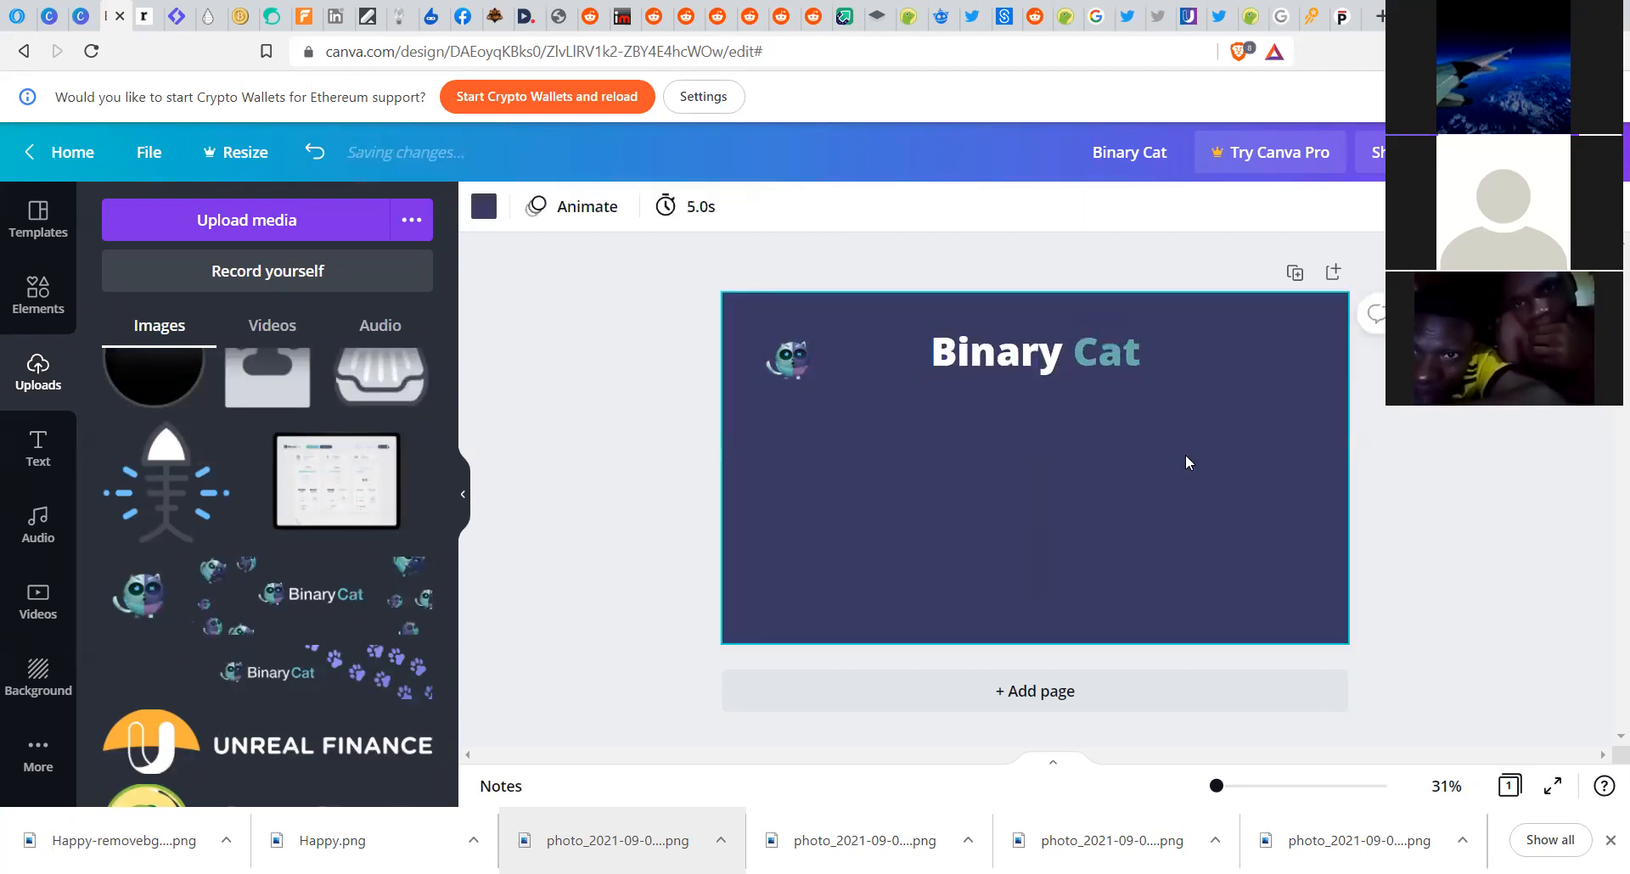
# - Nudge the small cat logo slightly down into place beside the heading
pyautogui.click(792, 346)
pyautogui.moveTo(792, 345); pyautogui.dragTo(797, 364)
pyautogui.click(625, 360)
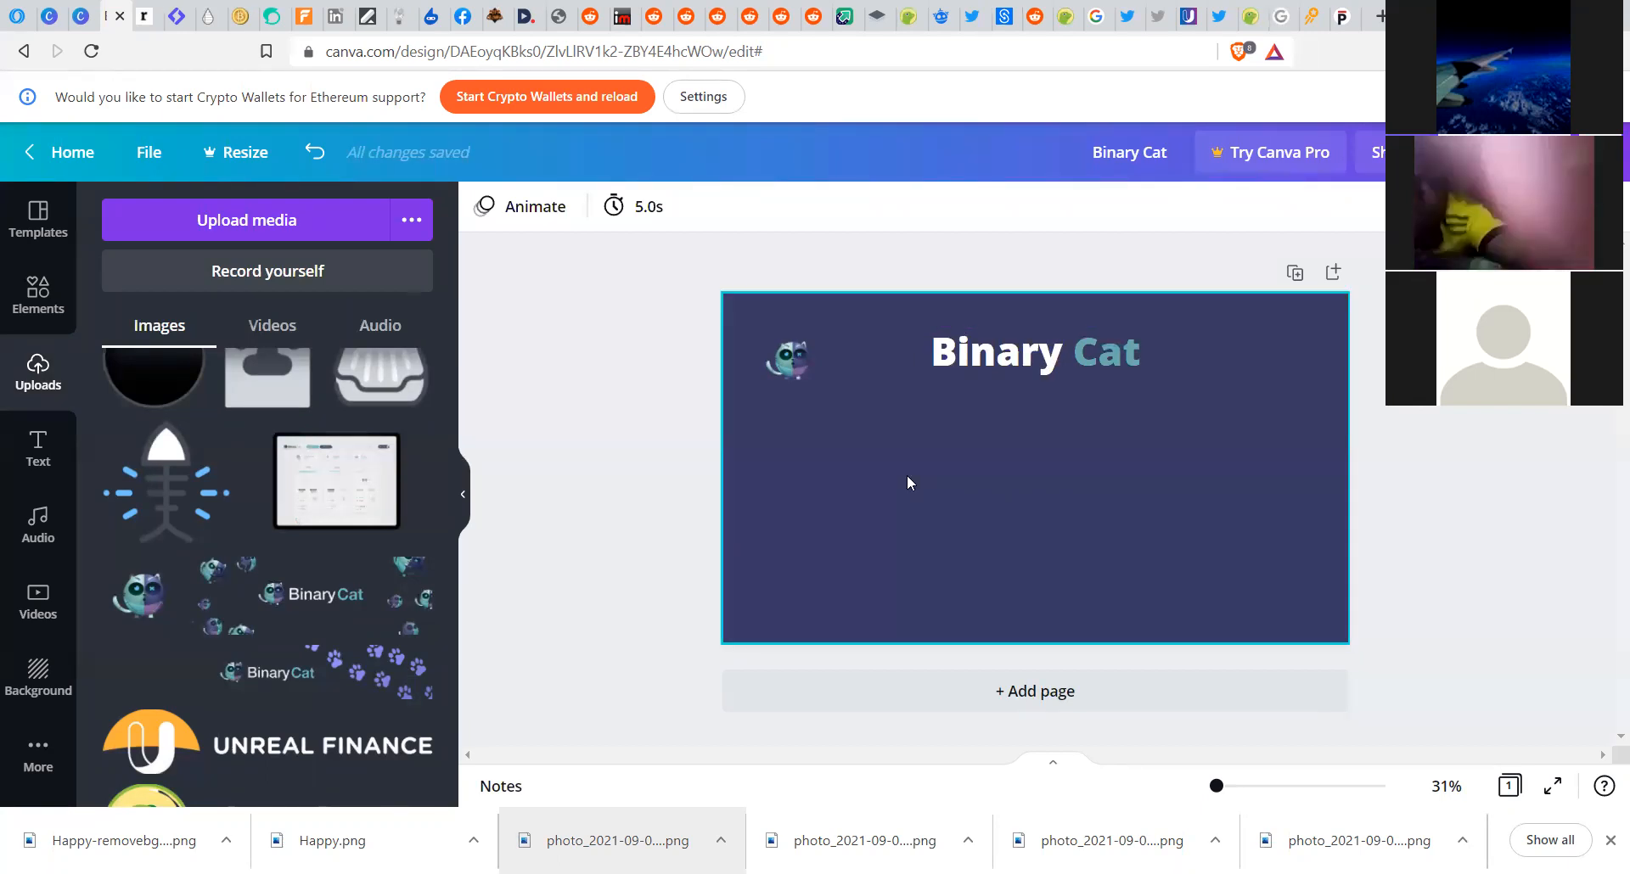
pyautogui.click(1071, 373)
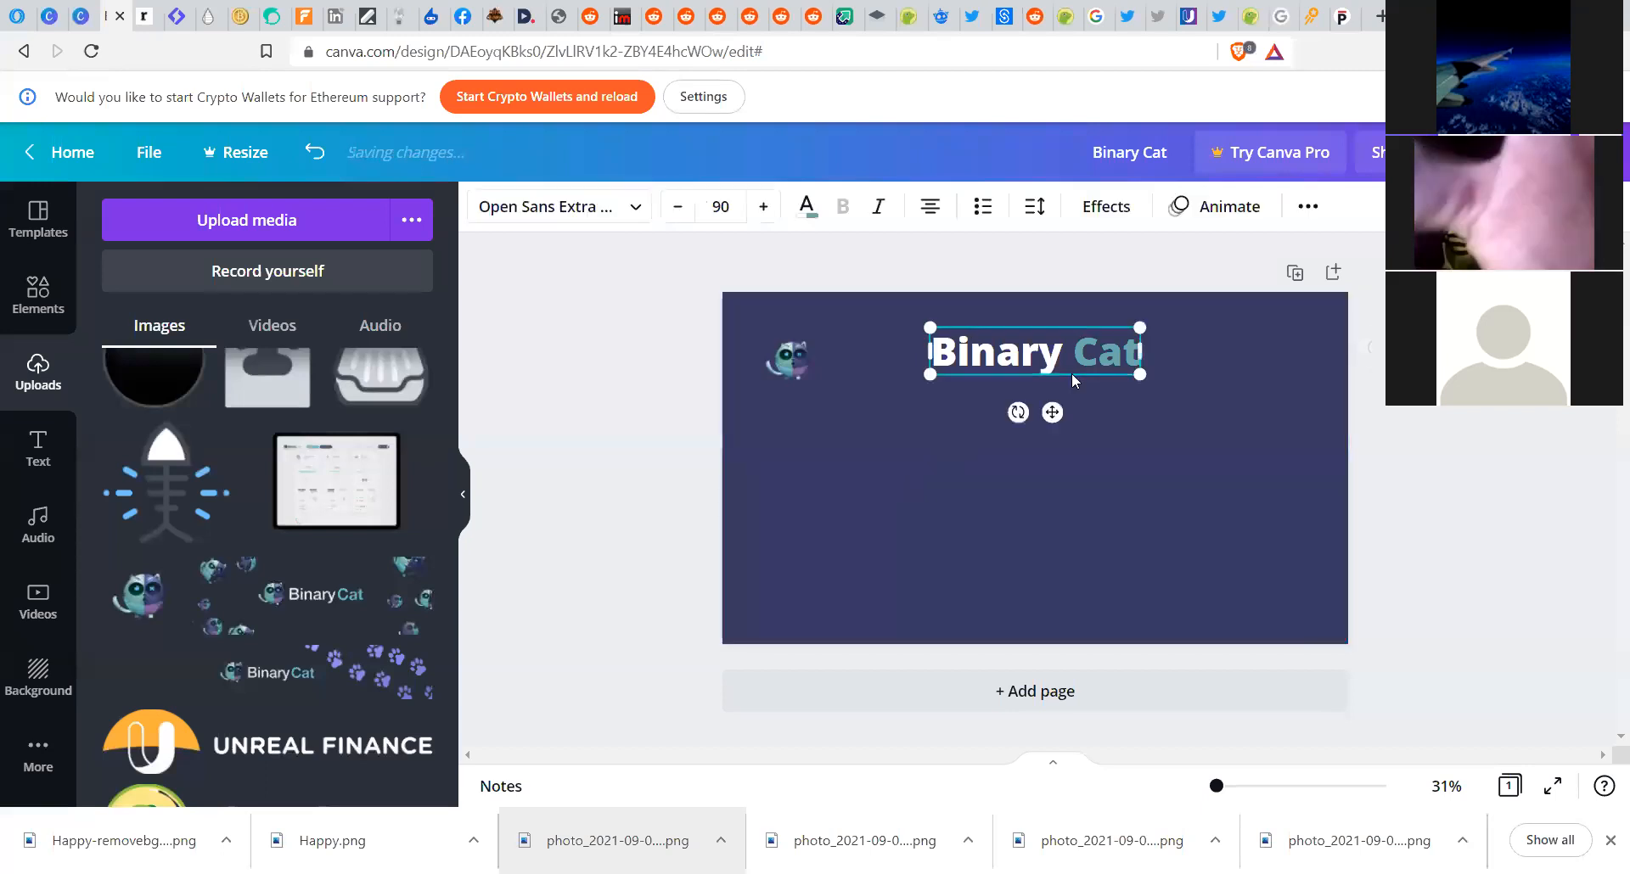
pyautogui.click(789, 363)
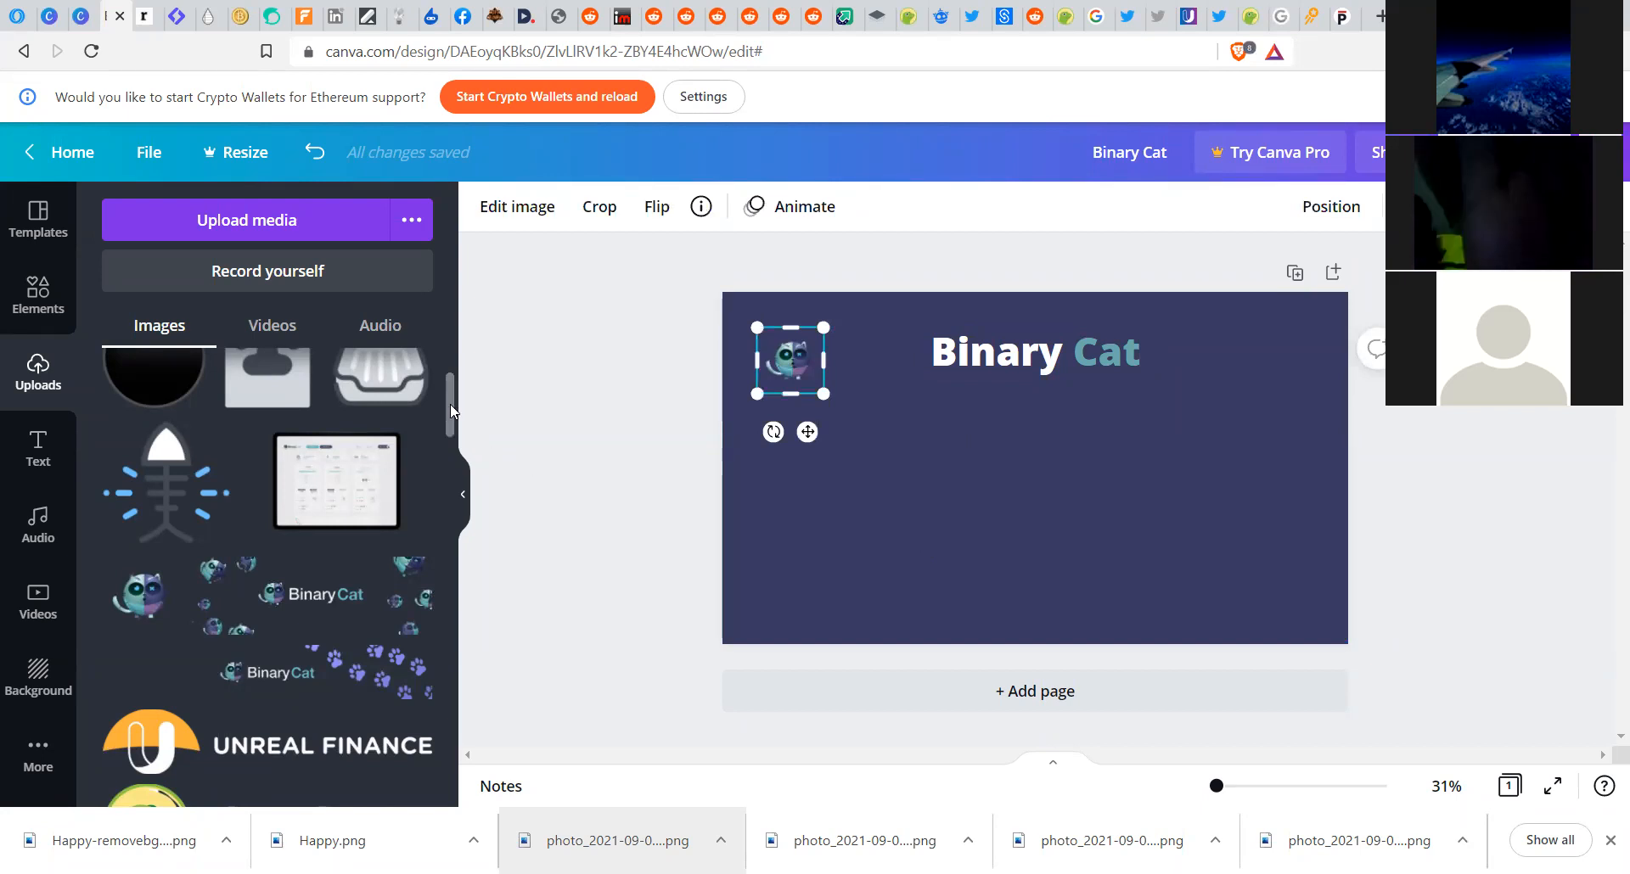
pyautogui.moveTo(449, 404); pyautogui.dragTo(443, 364)
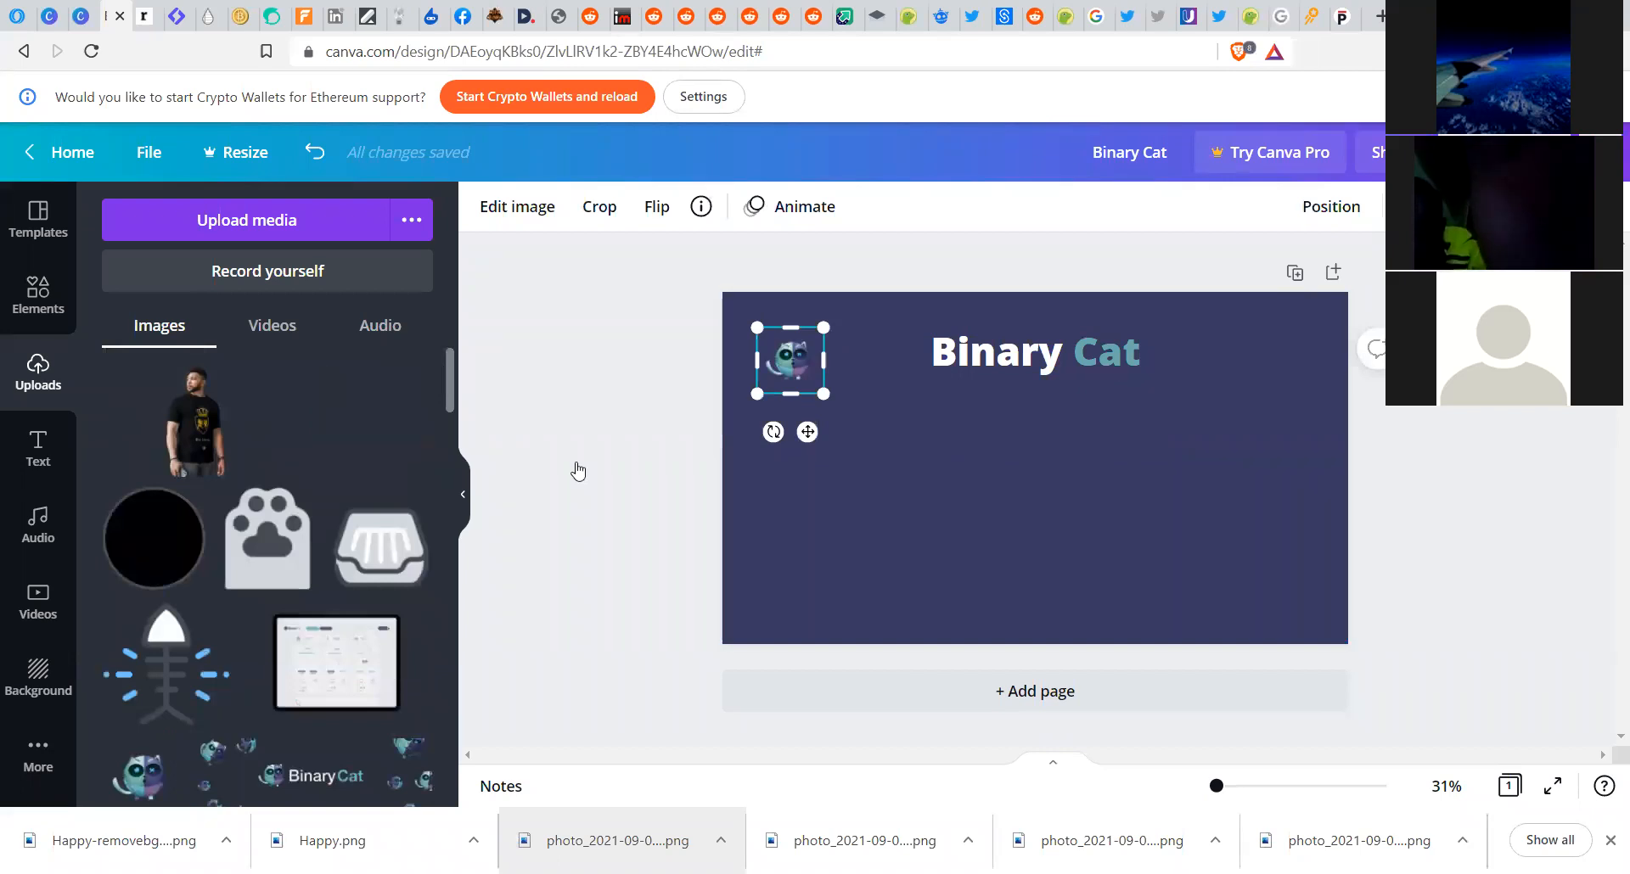
# - Add a second, enlarged cat image and centre it under the Binary Cat heading
pyautogui.moveTo(578, 471); pyautogui.dragTo(373, 446)
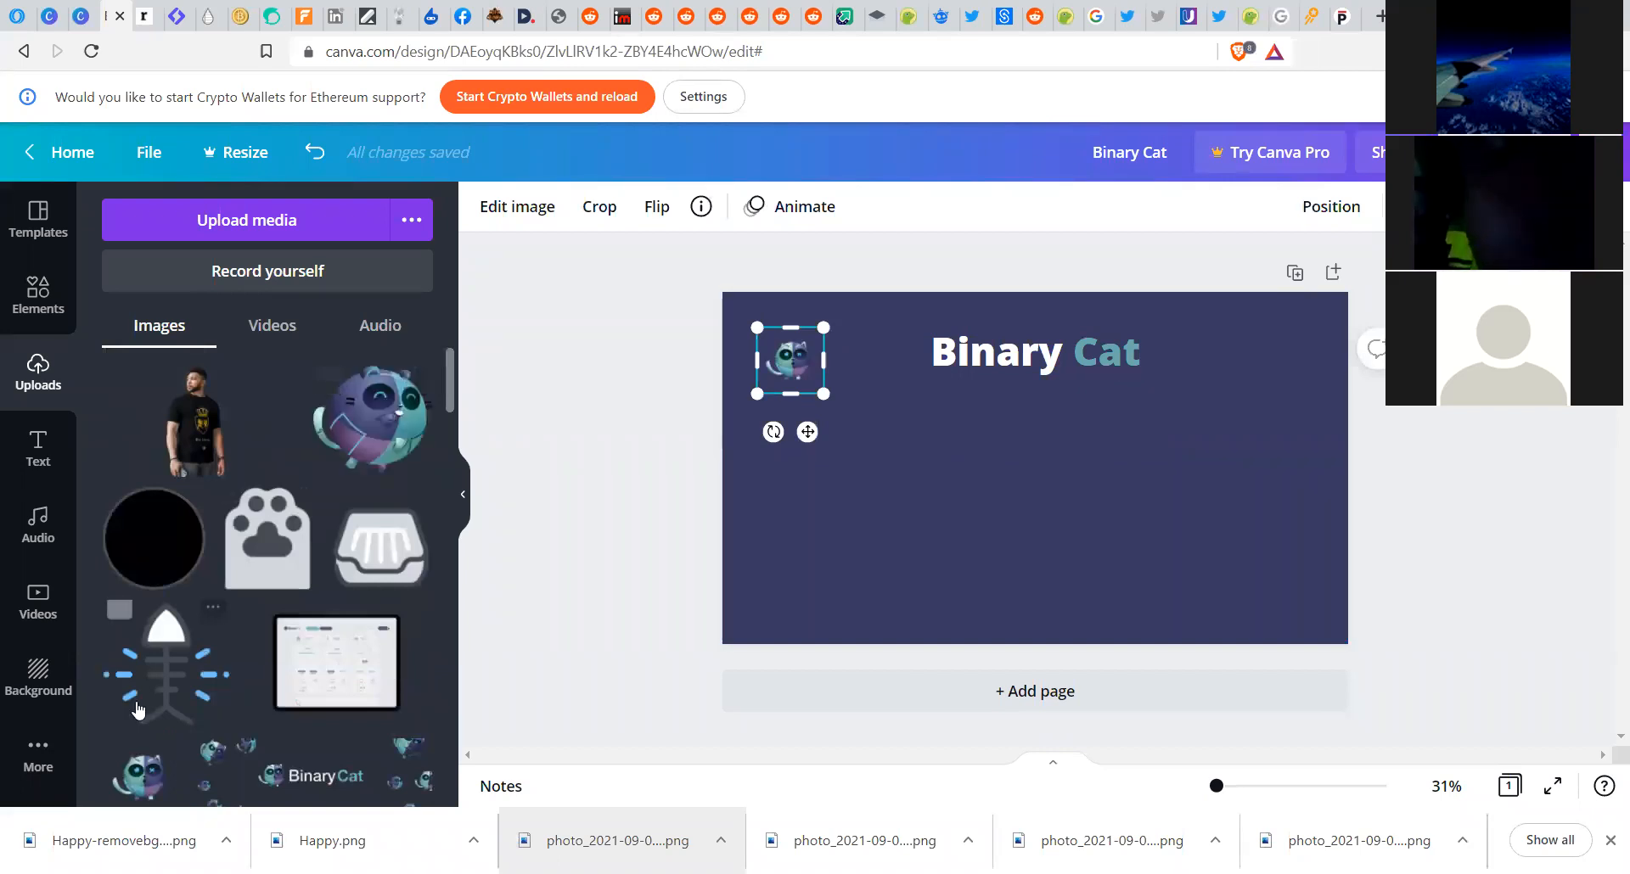
pyautogui.click(139, 792)
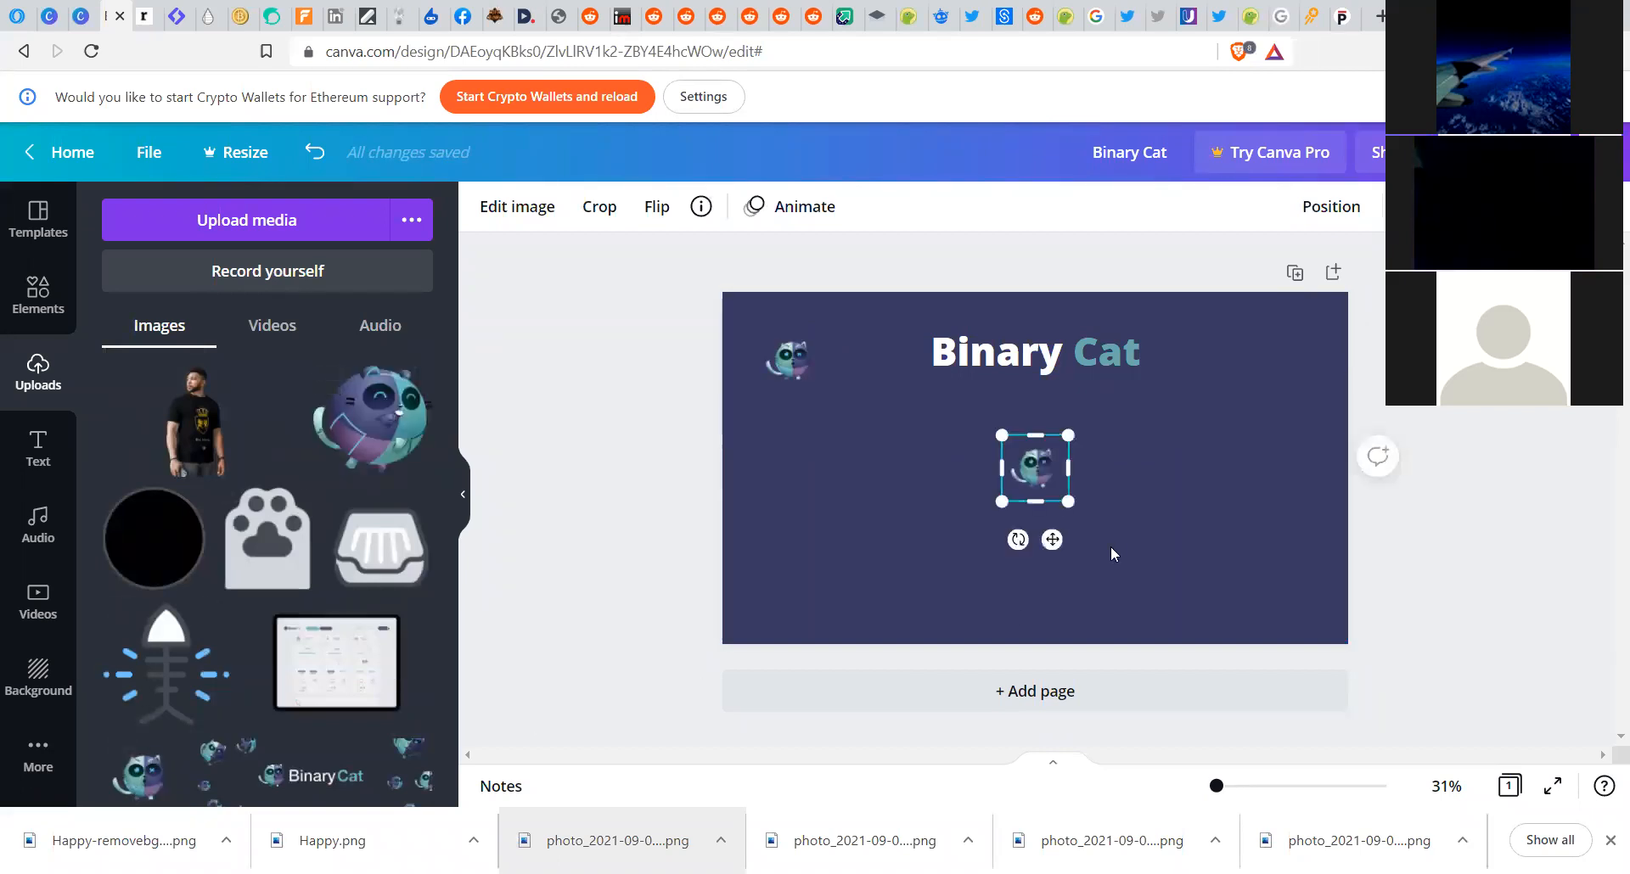
pyautogui.moveTo(1169, 584); pyautogui.dragTo(1205, 620)
pyautogui.moveTo(1052, 549); pyautogui.dragTo(1027, 513)
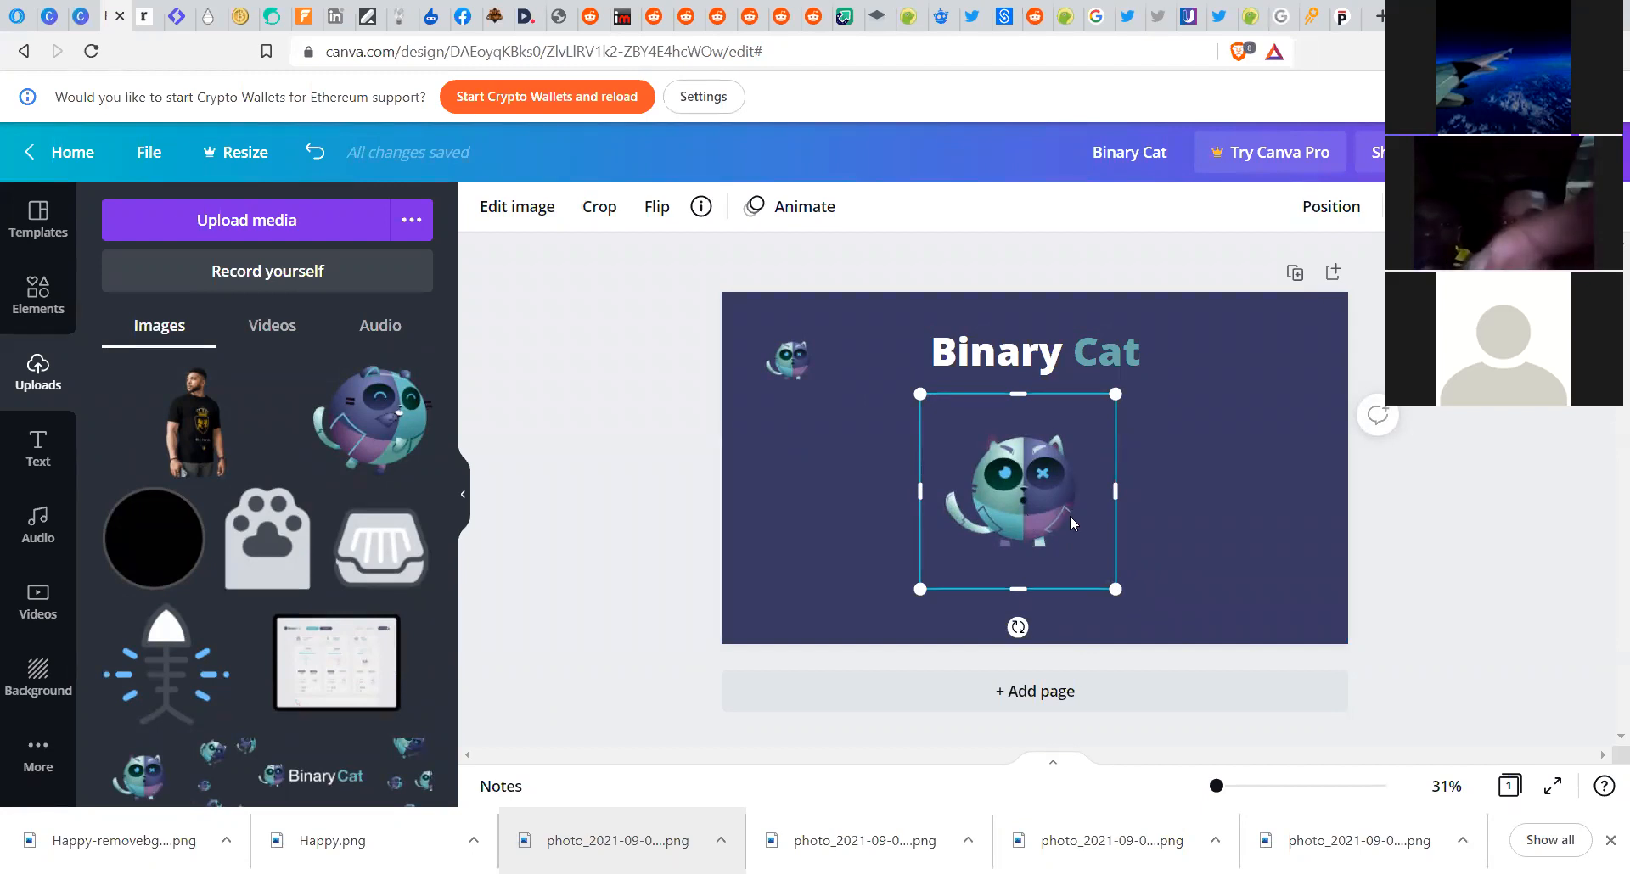
pyautogui.click(1171, 521)
pyautogui.click(1005, 501)
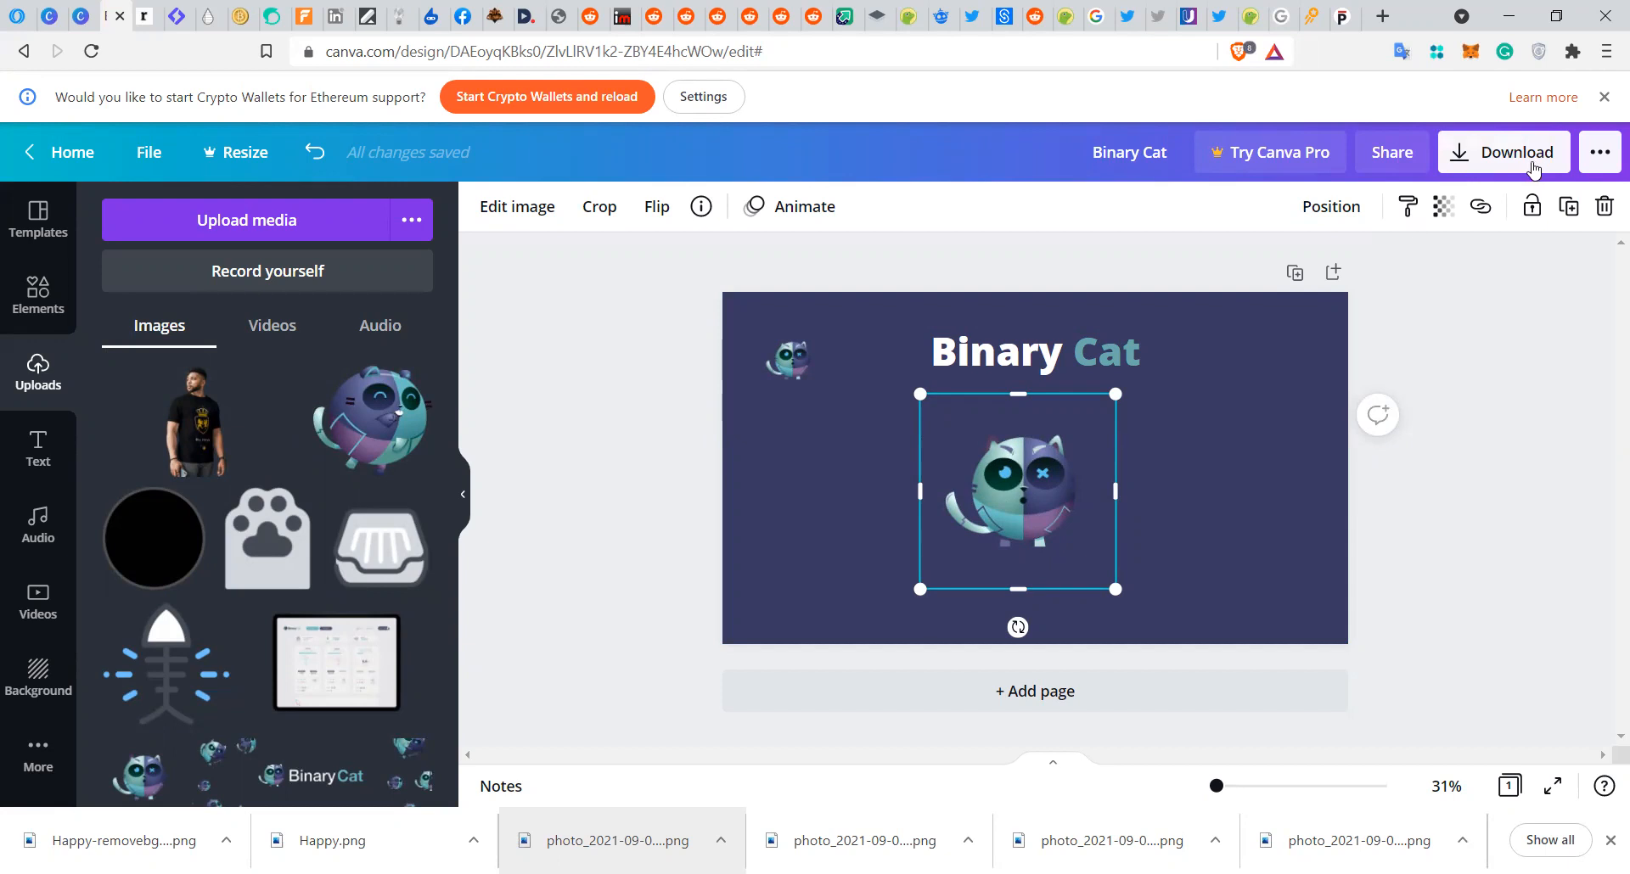
# - Fade the large cat image to transparency 22
pyautogui.click(1444, 212)
pyautogui.moveTo(1375, 273); pyautogui.dragTo(1272, 291)
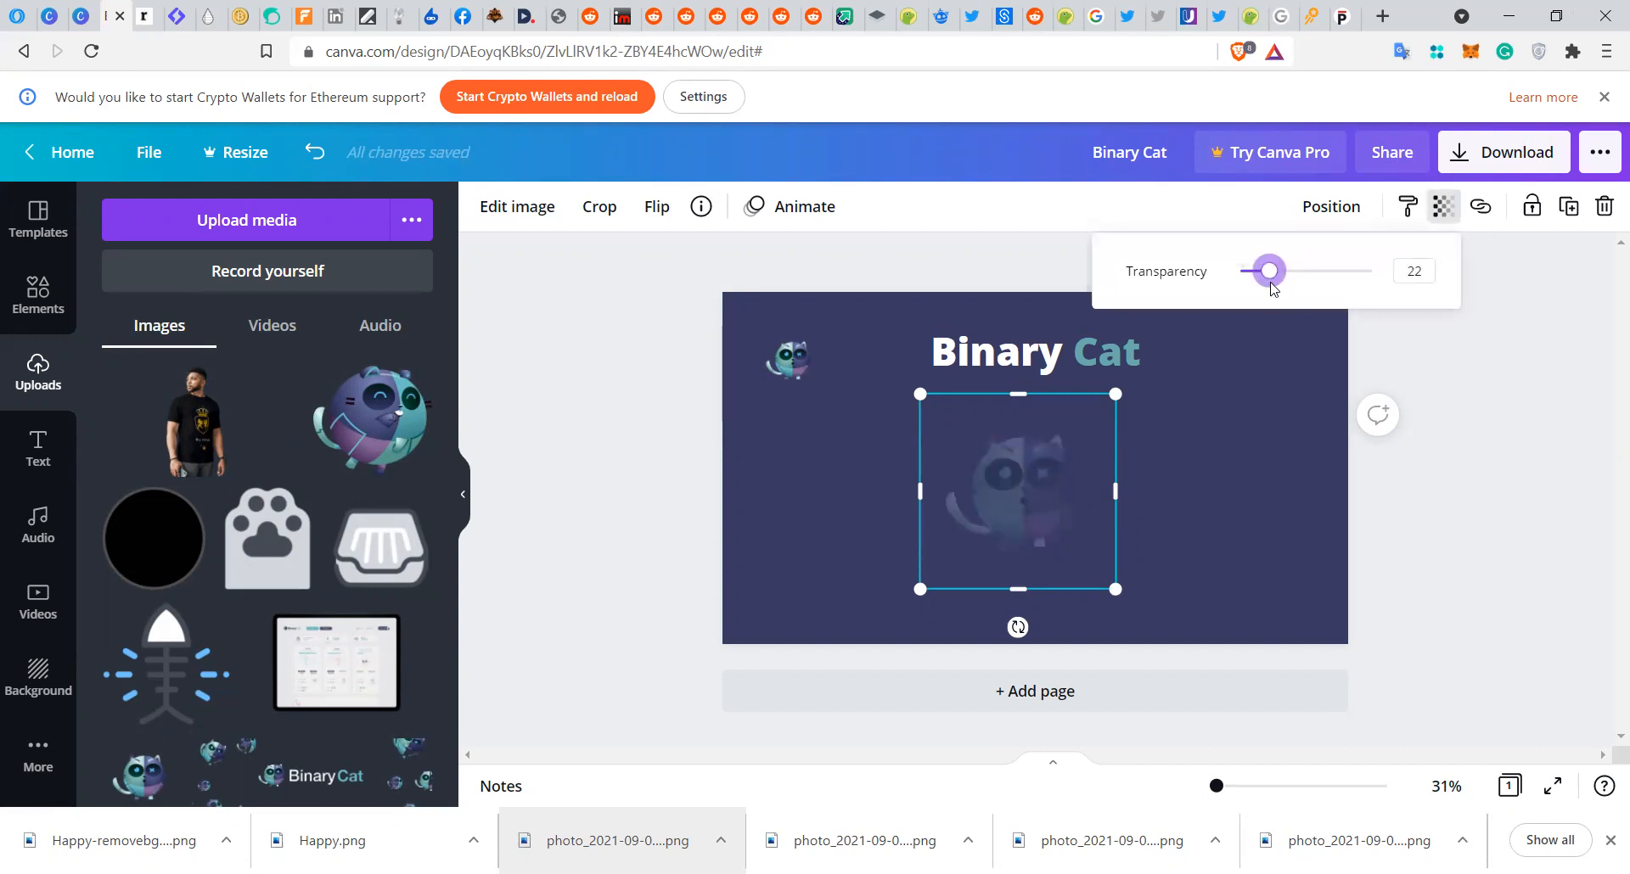
pyautogui.click(1213, 436)
pyautogui.click(830, 447)
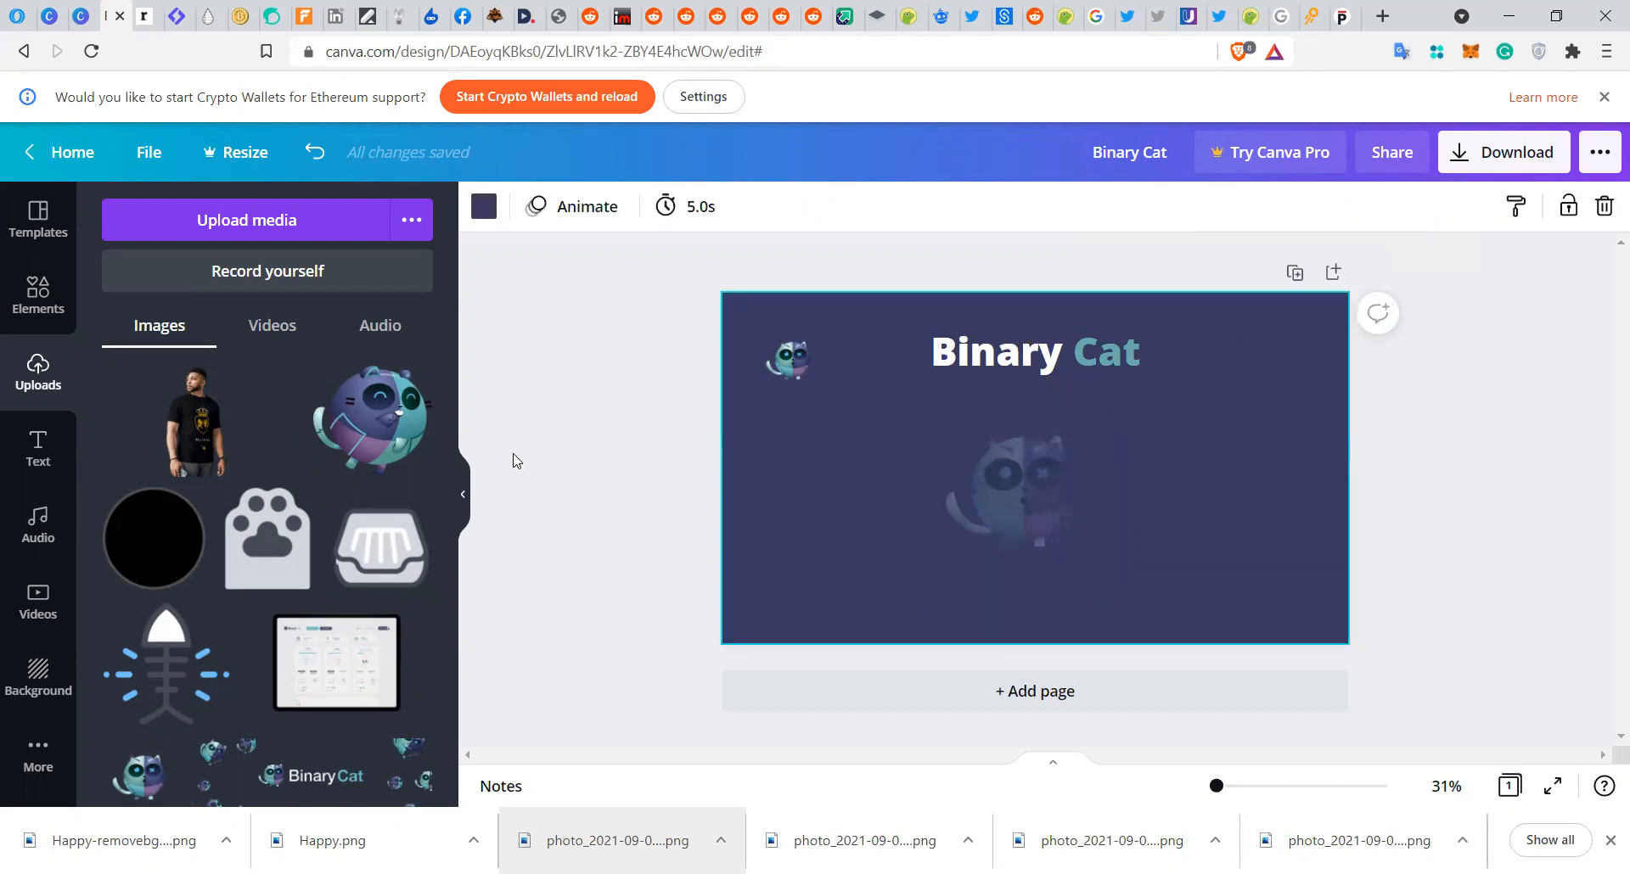
# - Add a subheading text box and paste in the token-holder paragraph
pyautogui.click(39, 450)
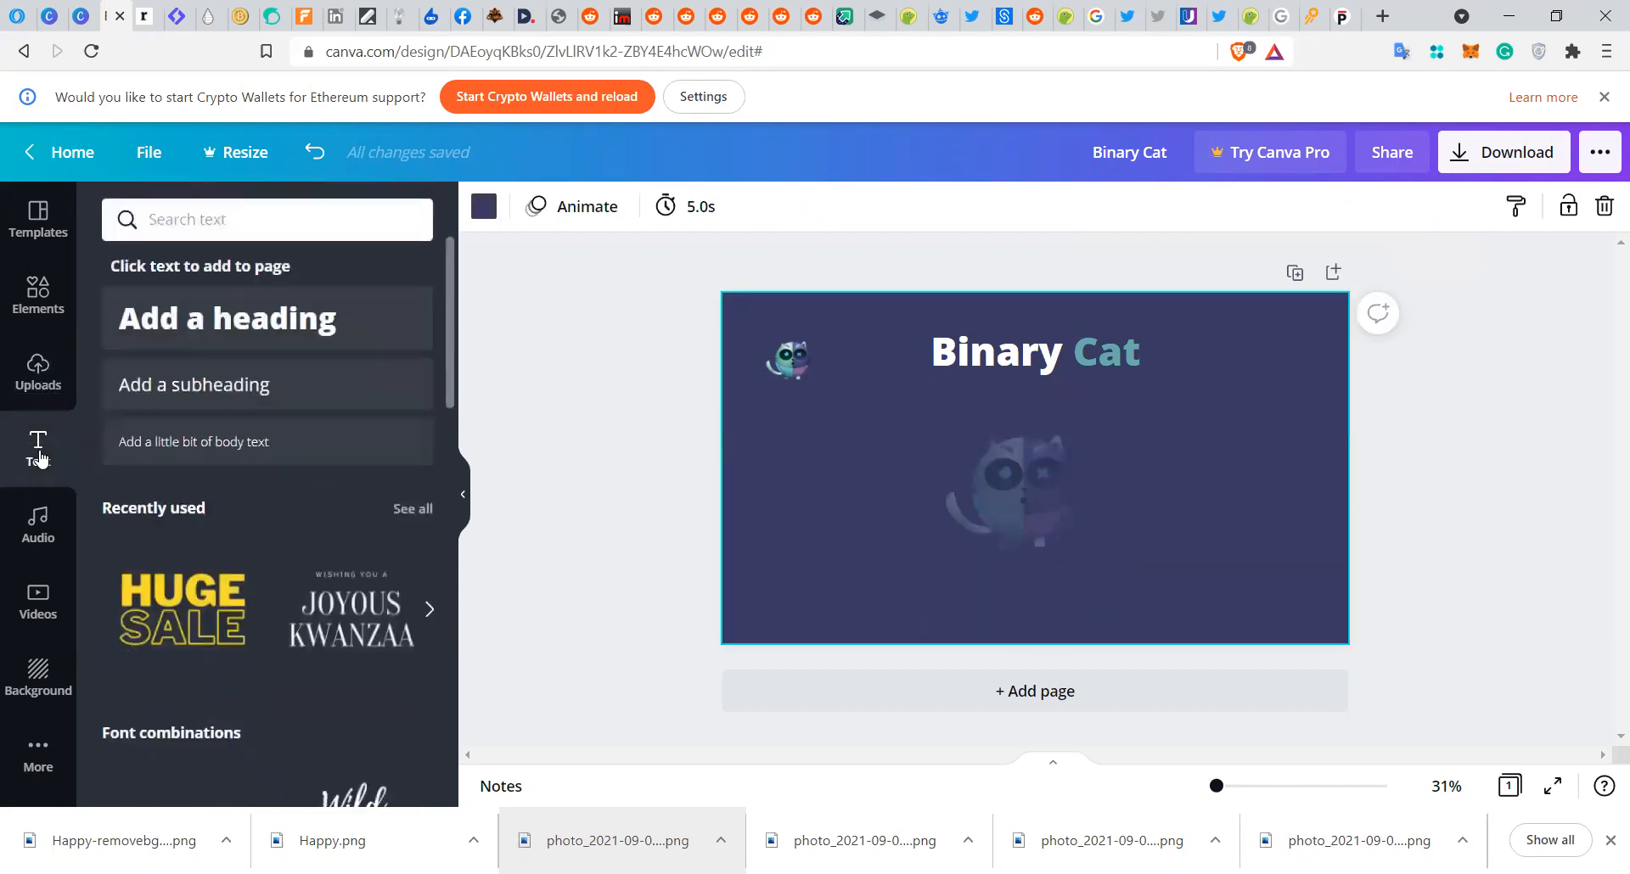
pyautogui.click(227, 387)
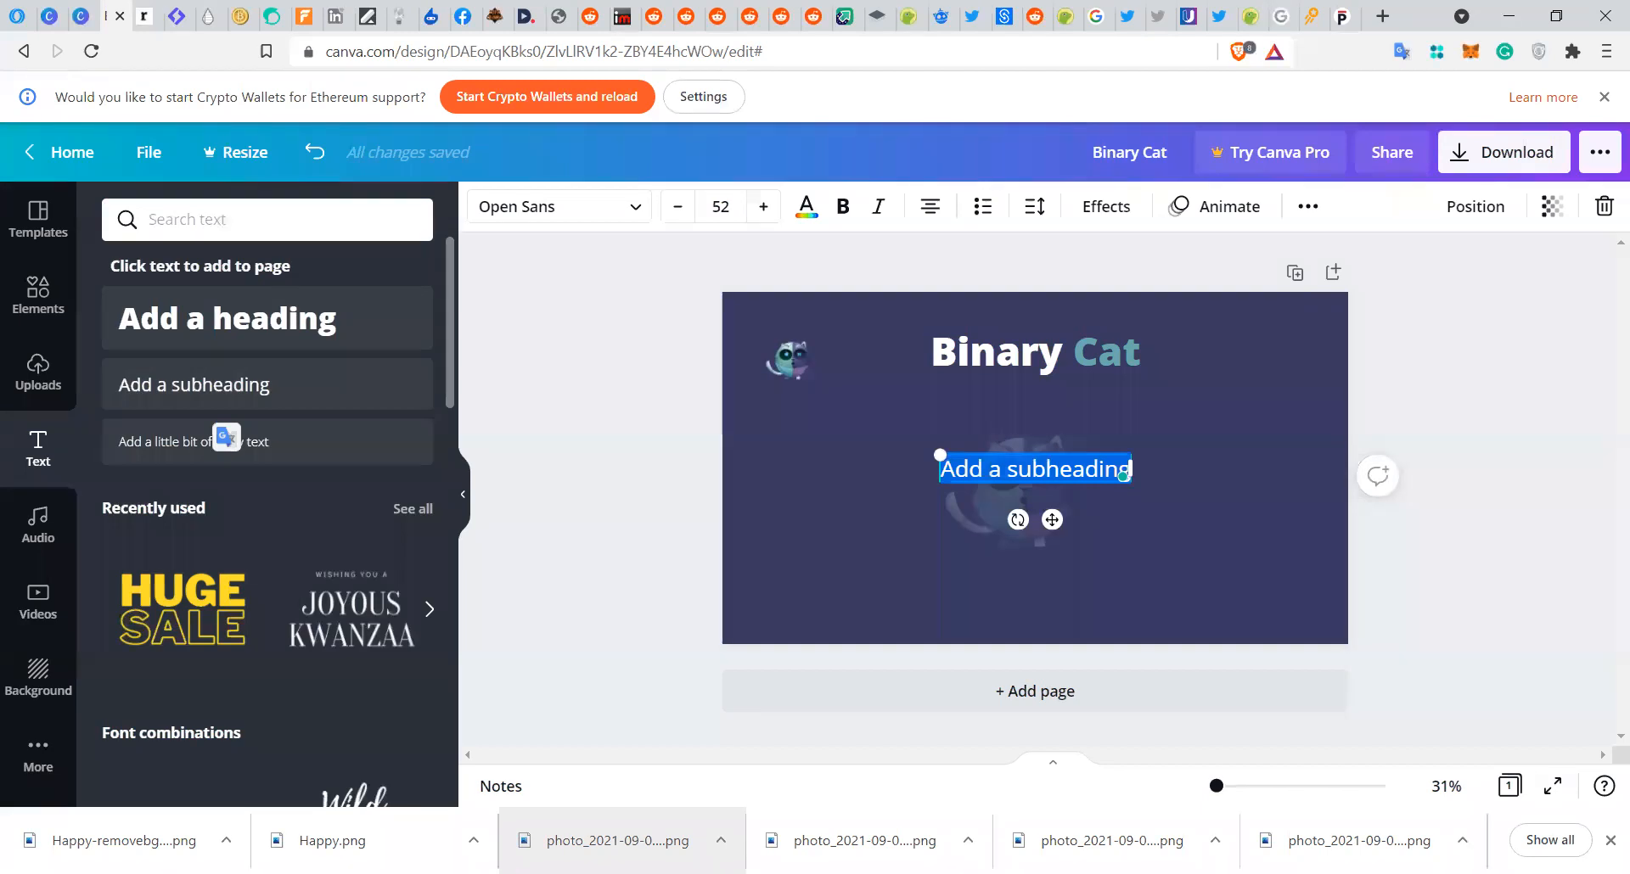
pyautogui.hotkey('alt', 'Tab')
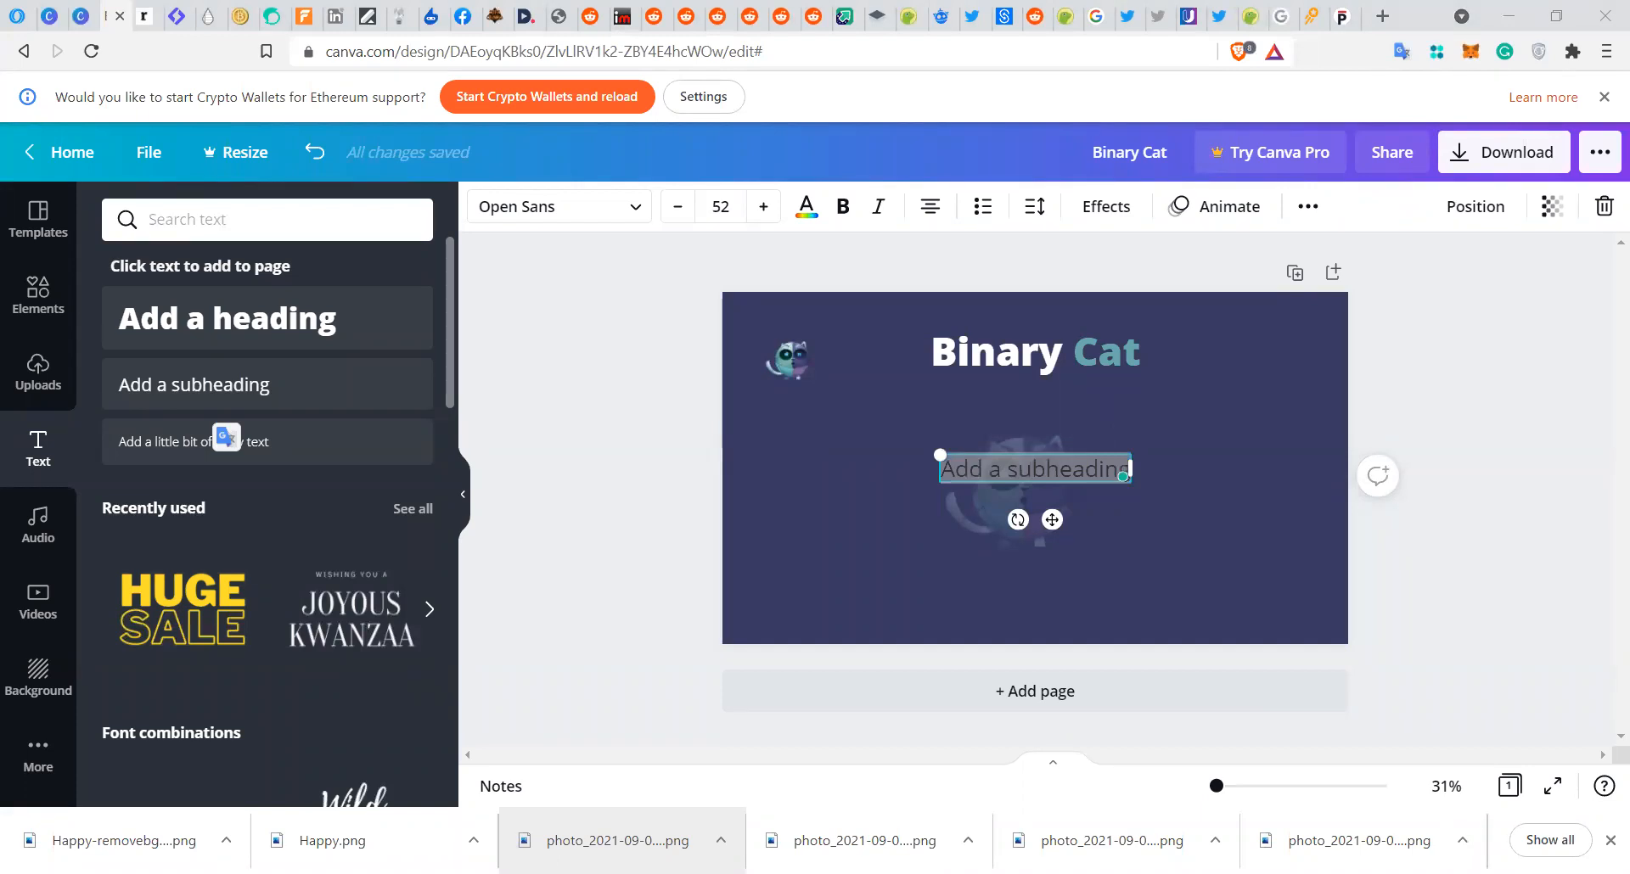
pyautogui.hotkey('alt', 'Tab')
pyautogui.write('As a decentralized platform, the end goal of the project is to be owned by token holders. All revenue generated from fees is distributed proportionally to token ownership and staking.')
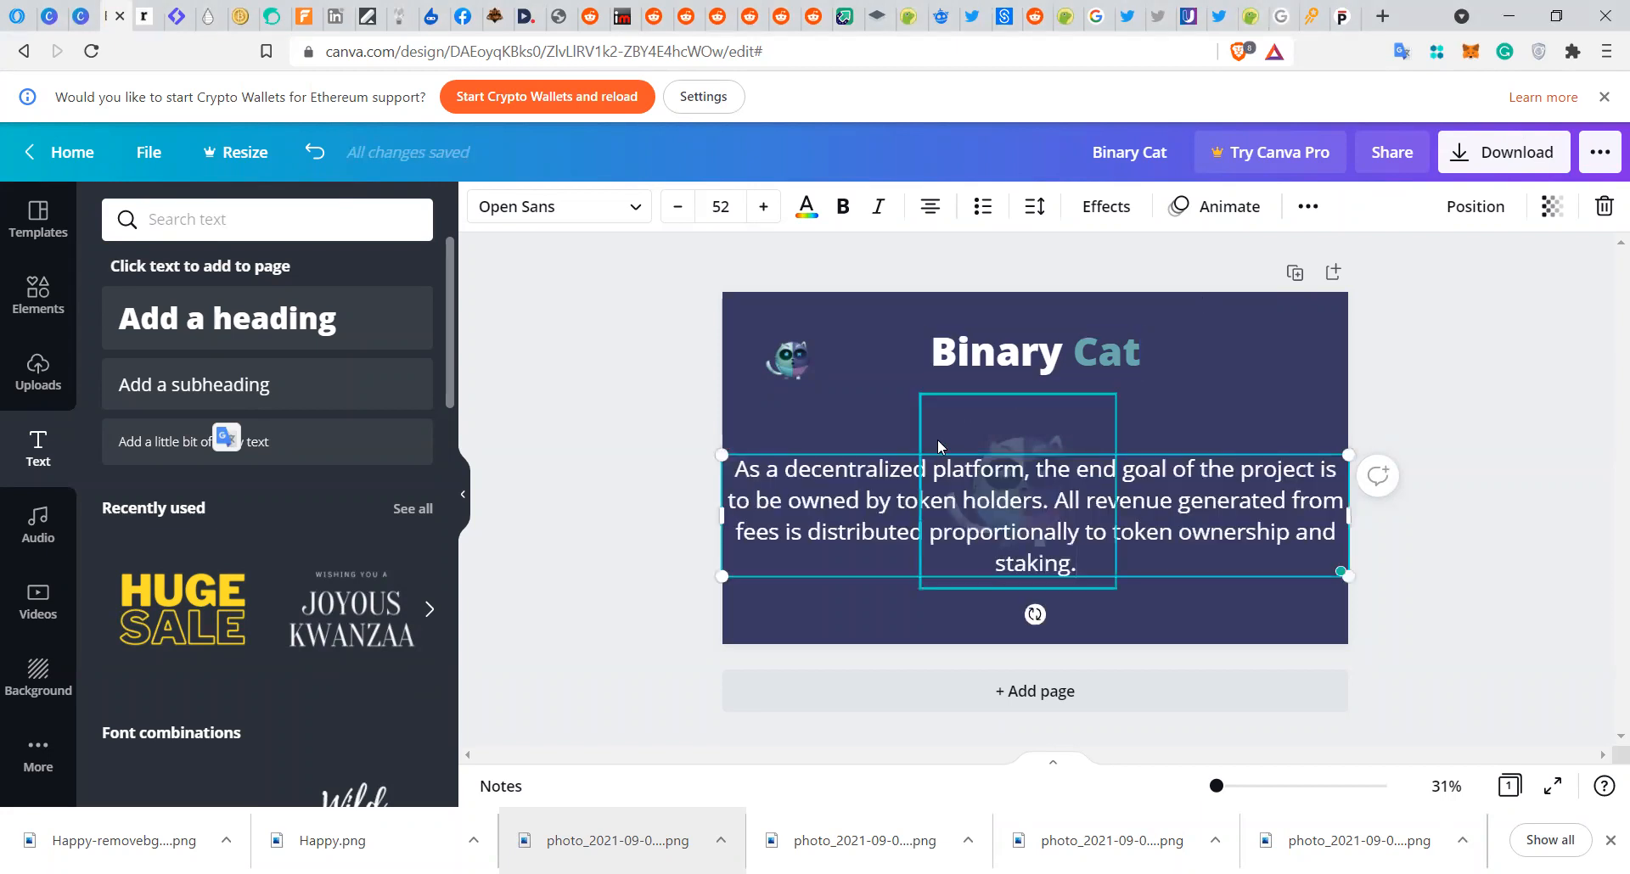
# - Widen the paragraph to four lines under the heading and left-align it
pyautogui.moveTo(721, 516); pyautogui.dragTo(994, 521)
pyautogui.moveTo(1098, 533); pyautogui.dragTo(920, 489)
pyautogui.click(856, 490)
pyautogui.moveTo(1177, 524); pyautogui.dragTo(1040, 489)
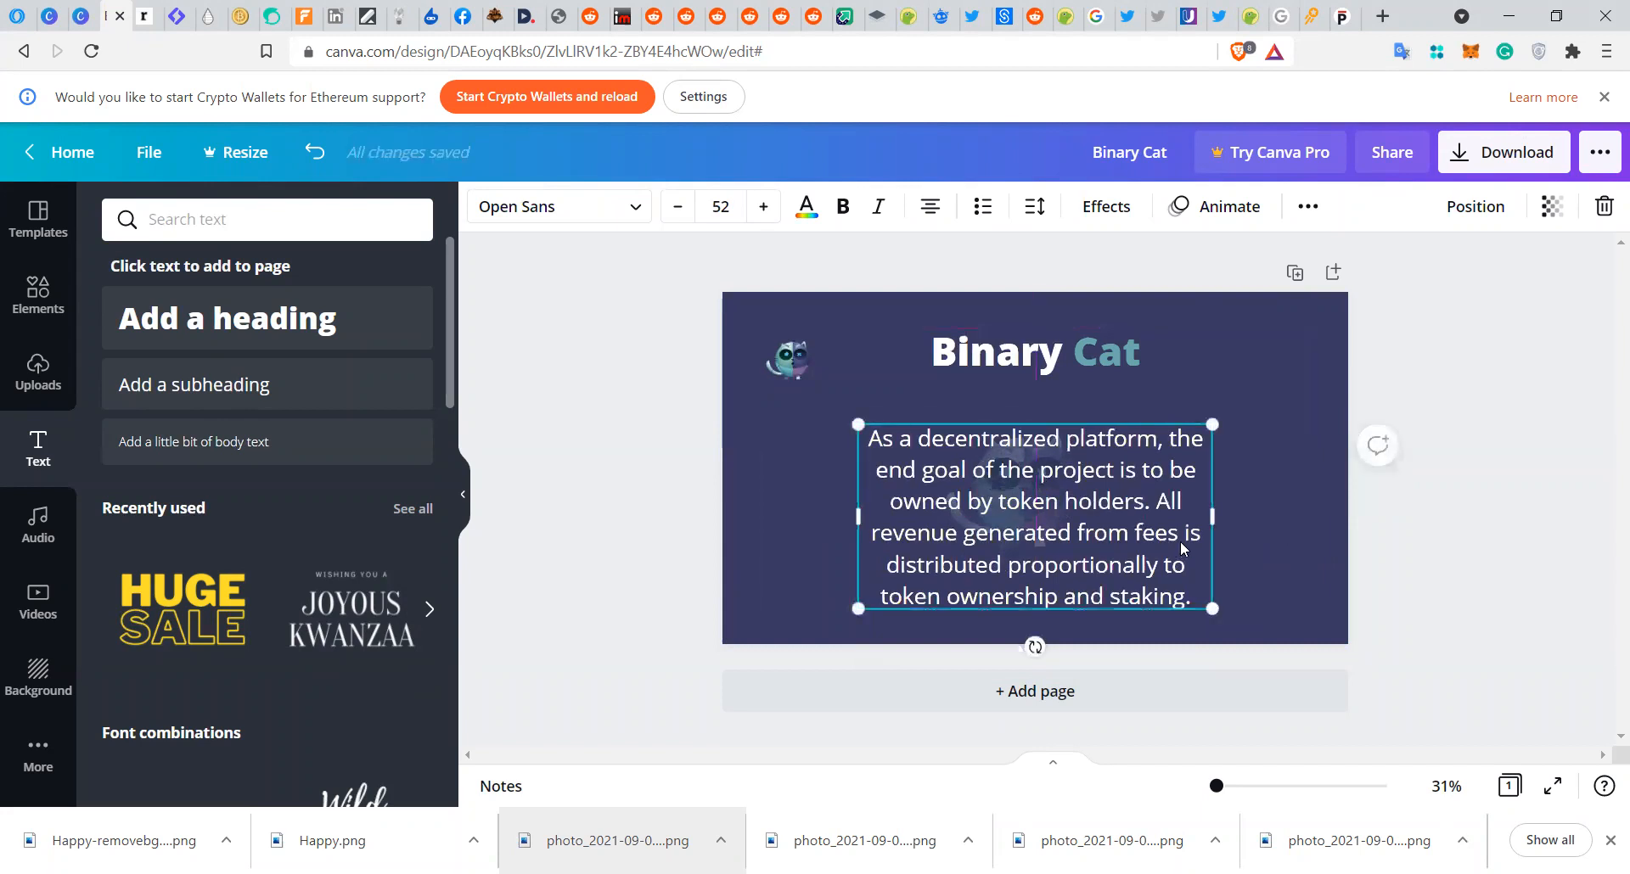
pyautogui.moveTo(1212, 516); pyautogui.dragTo(1346, 532)
pyautogui.moveTo(860, 500); pyautogui.dragTo(777, 490)
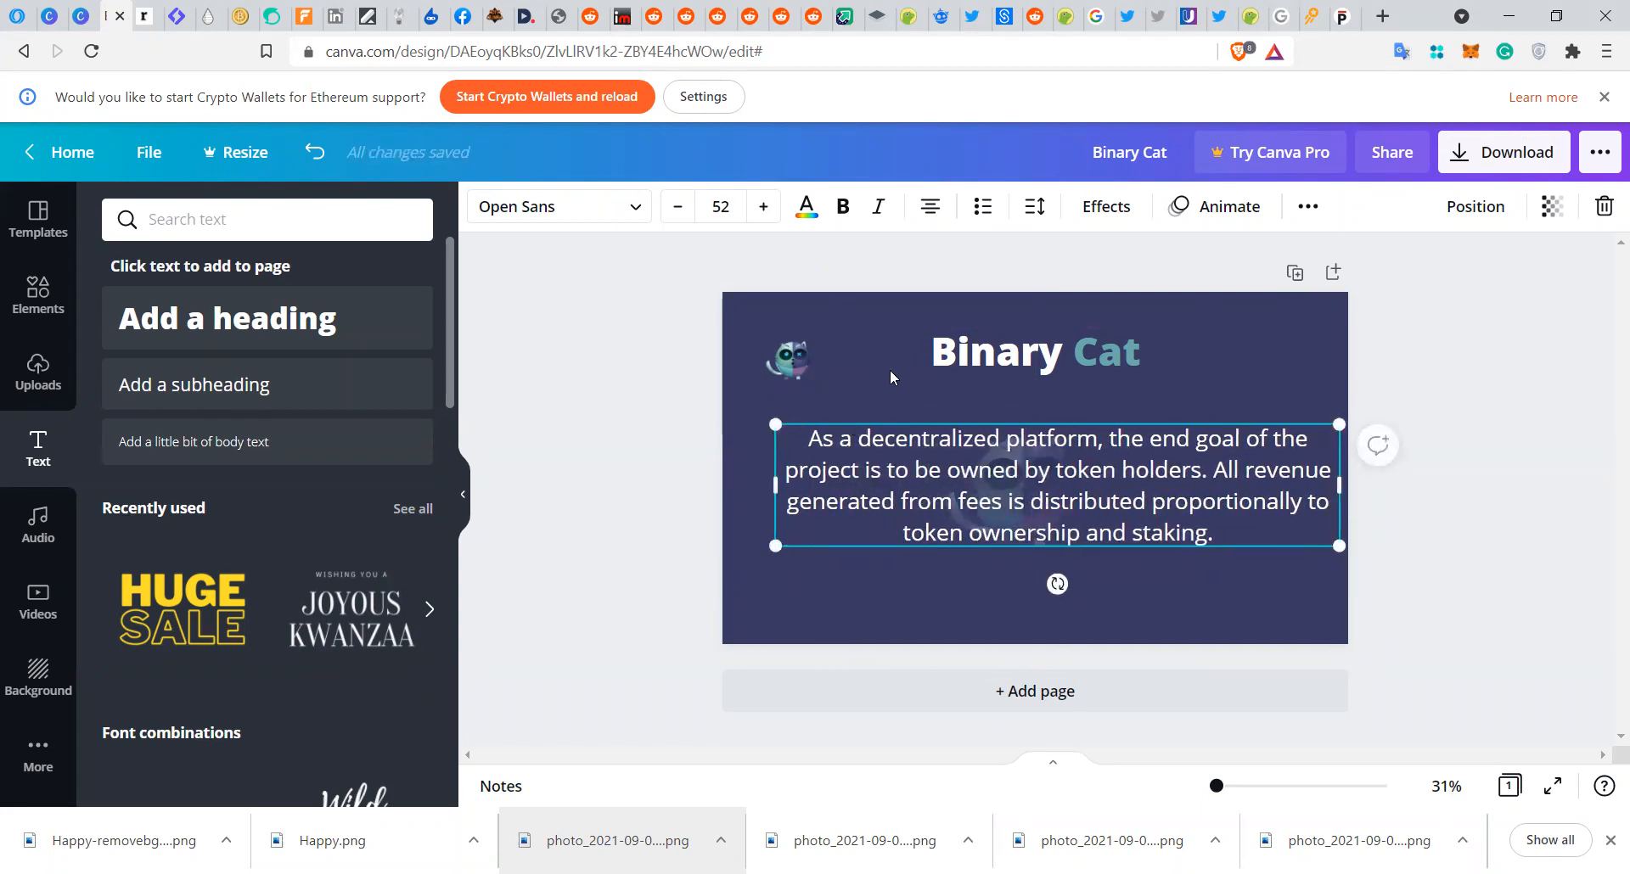
pyautogui.click(929, 208)
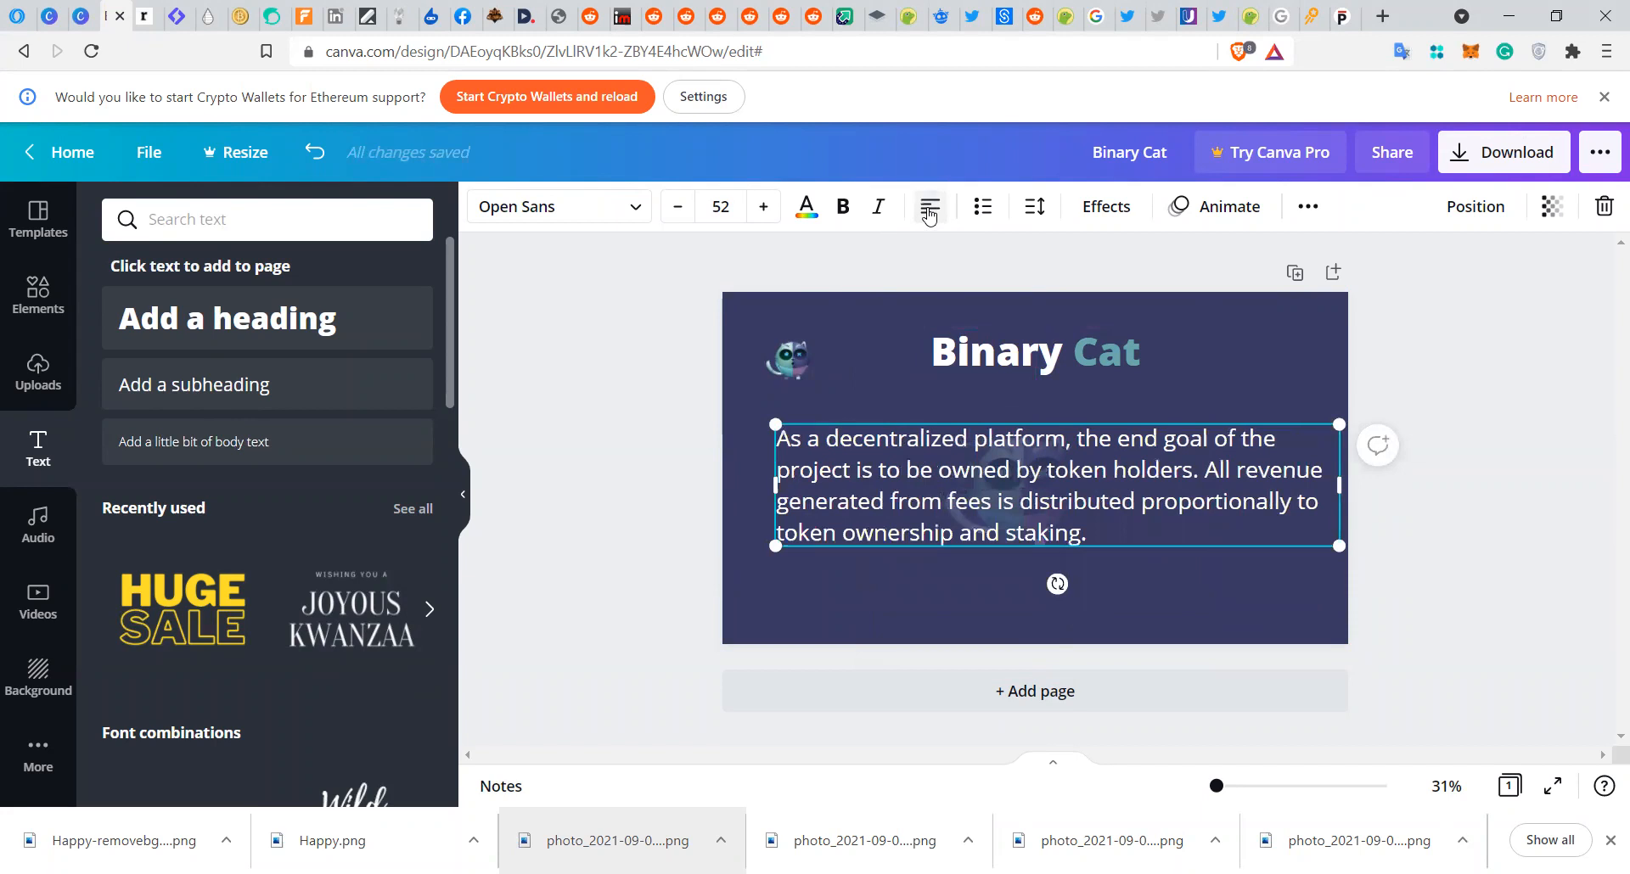
# - Shrink the paragraph to 37.5 pt and centre it beneath the Binary Cat heading
pyautogui.click(932, 600)
pyautogui.click(1327, 543)
pyautogui.moveTo(1329, 548); pyautogui.dragTo(1273, 499)
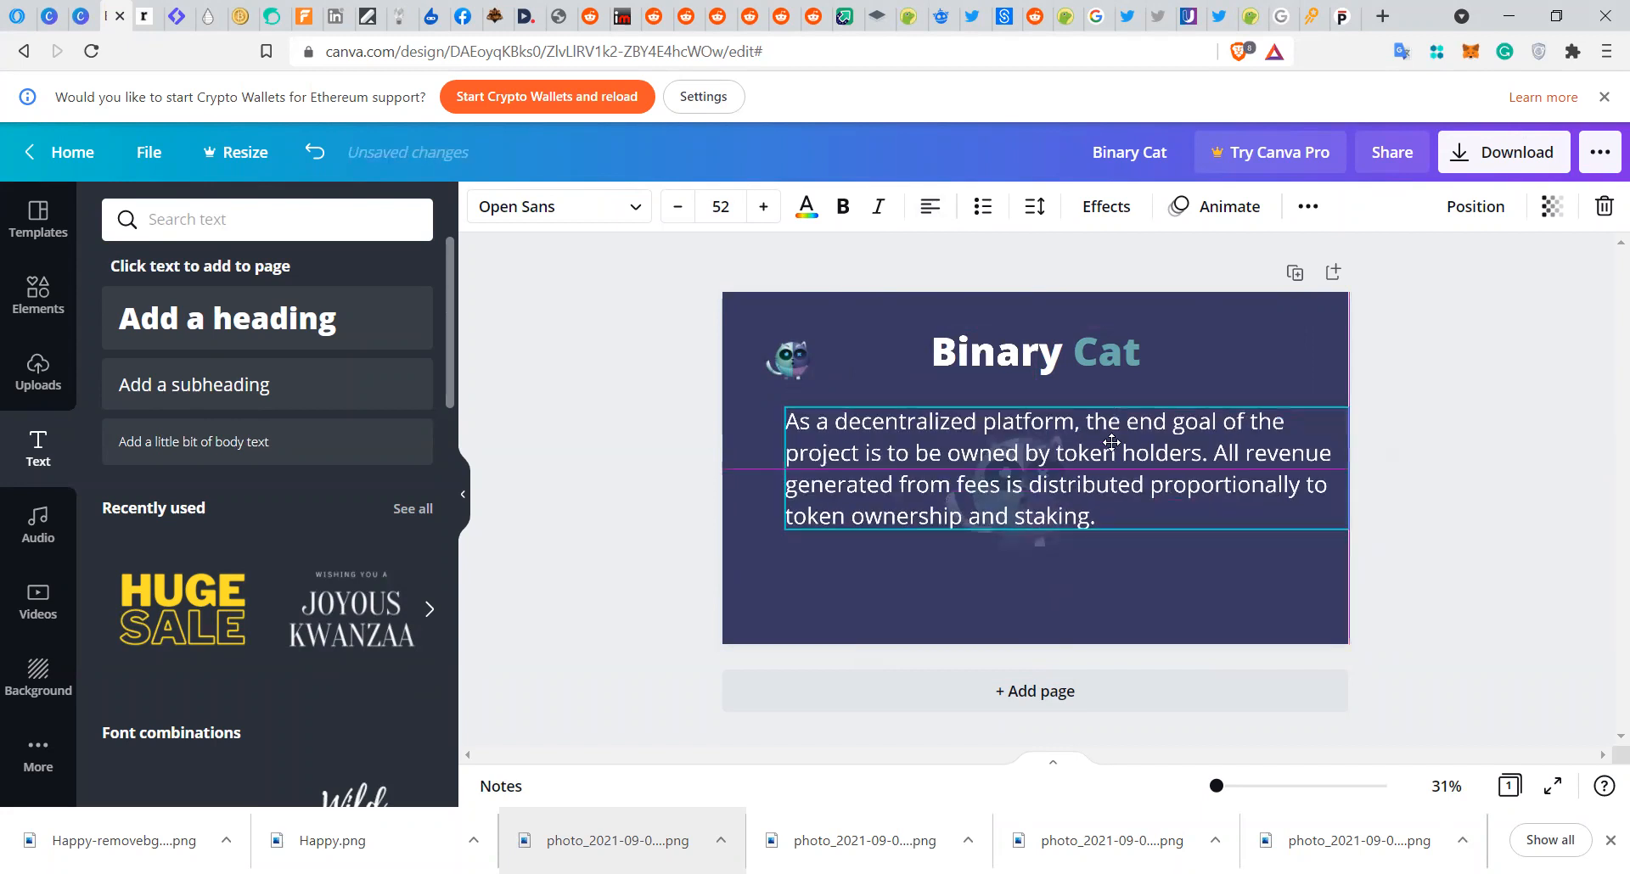
pyautogui.moveTo(785, 407); pyautogui.dragTo(950, 433)
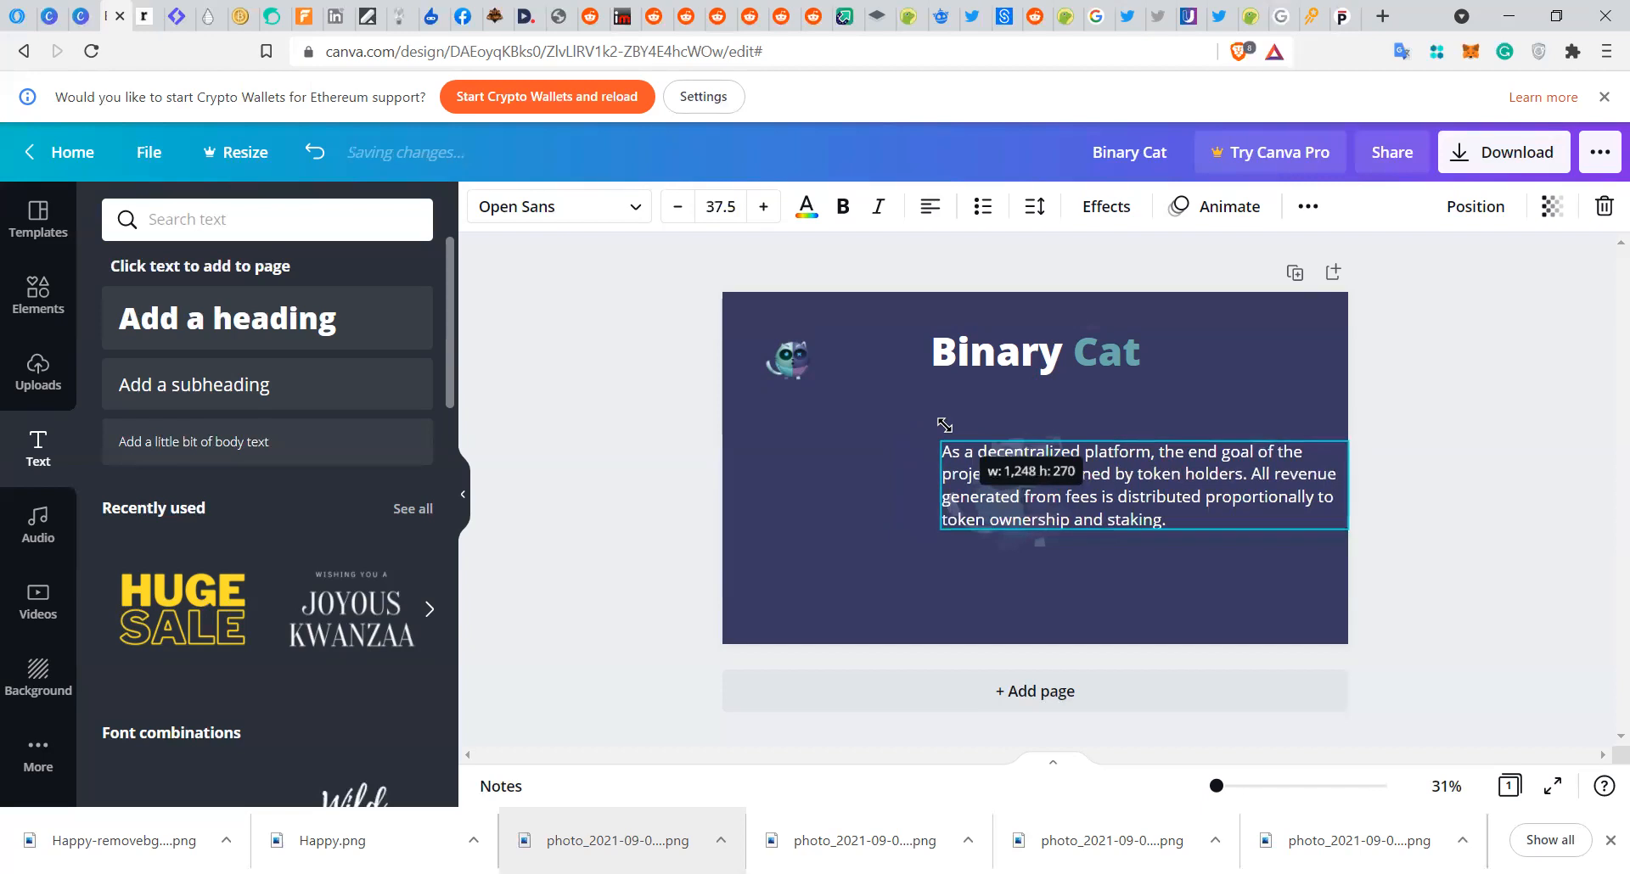
pyautogui.moveTo(1029, 477)
pyautogui.mouseDown()
pyautogui.moveTo(819, 418)
pyautogui.moveTo(1031, 466)
pyautogui.moveTo(1022, 481)
pyautogui.mouseUp()
pyautogui.click(1028, 578)
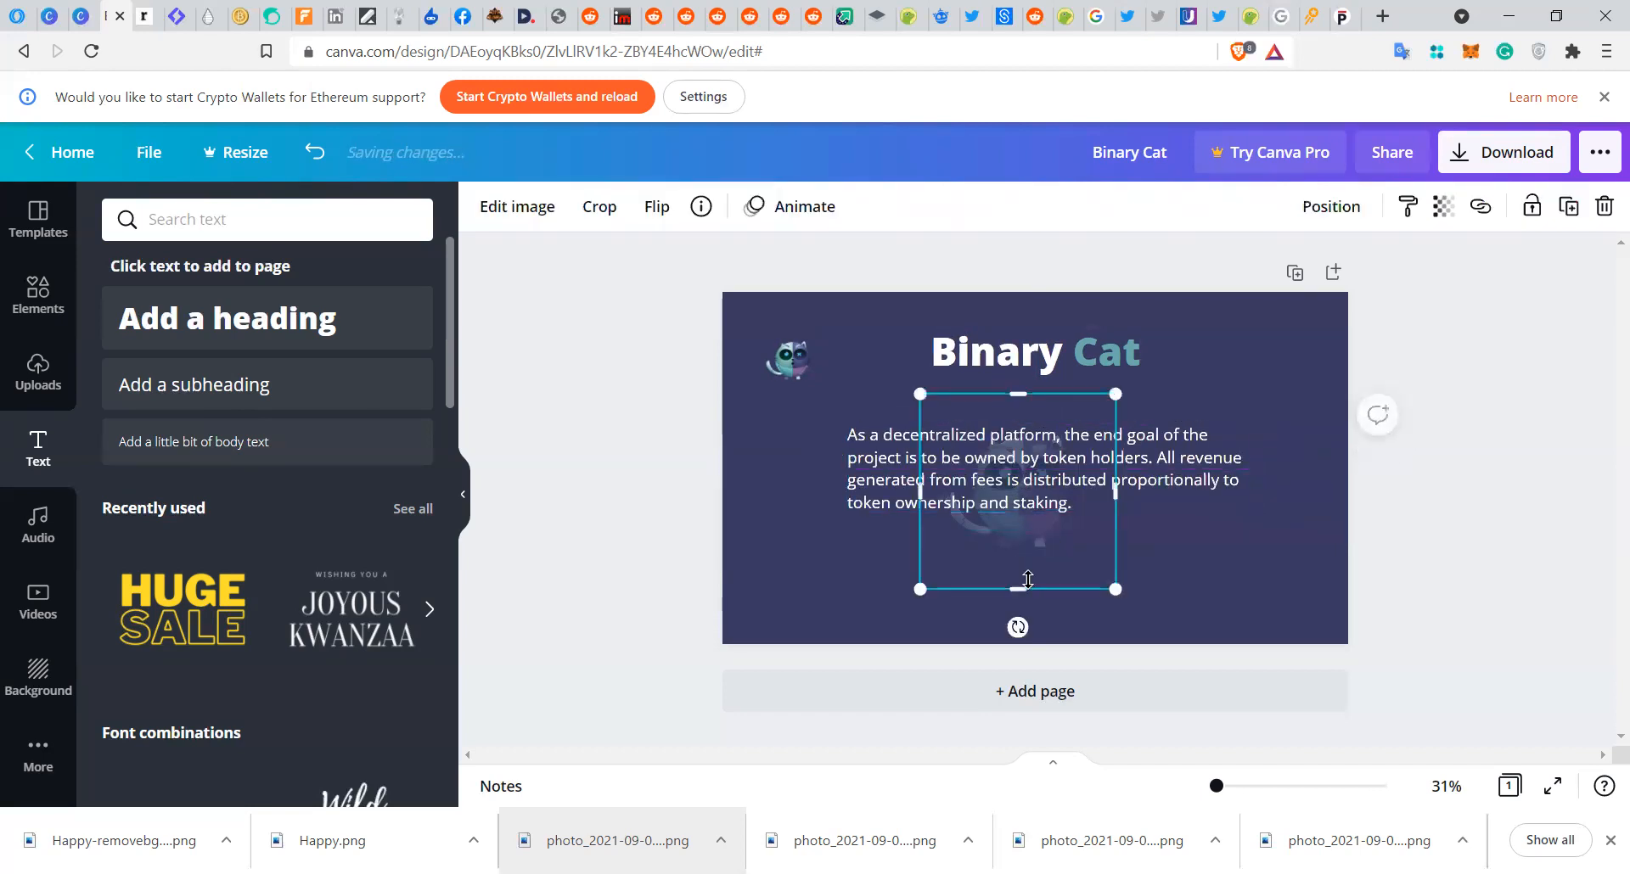
pyautogui.click(1172, 602)
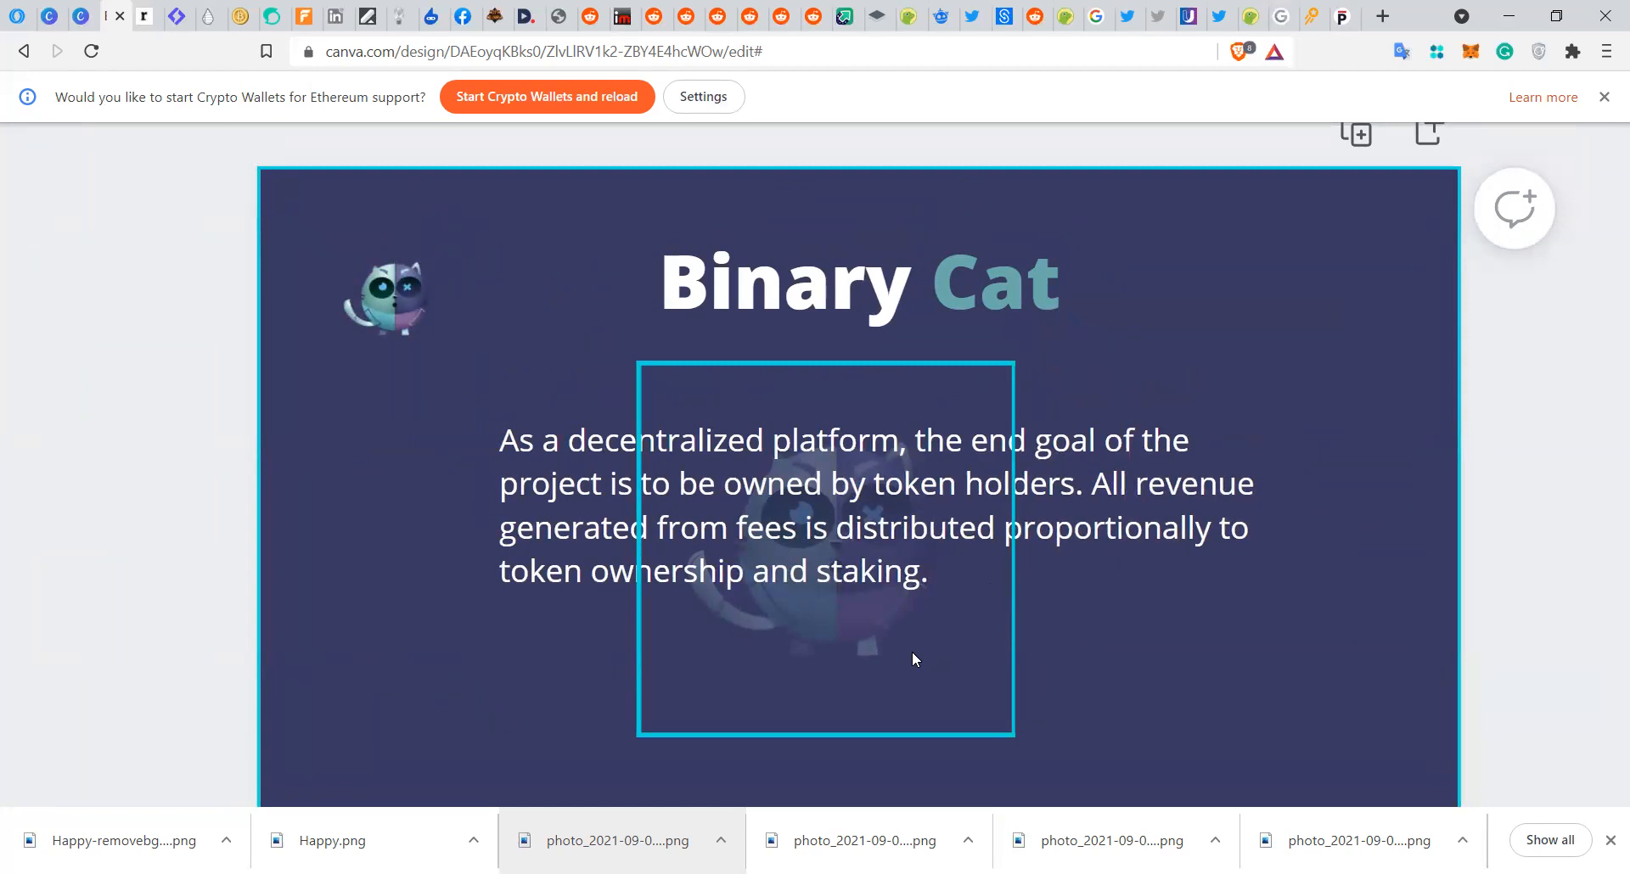
# - Lower the large cat image's transparency from 22 to about 15
pyautogui.click(939, 680)
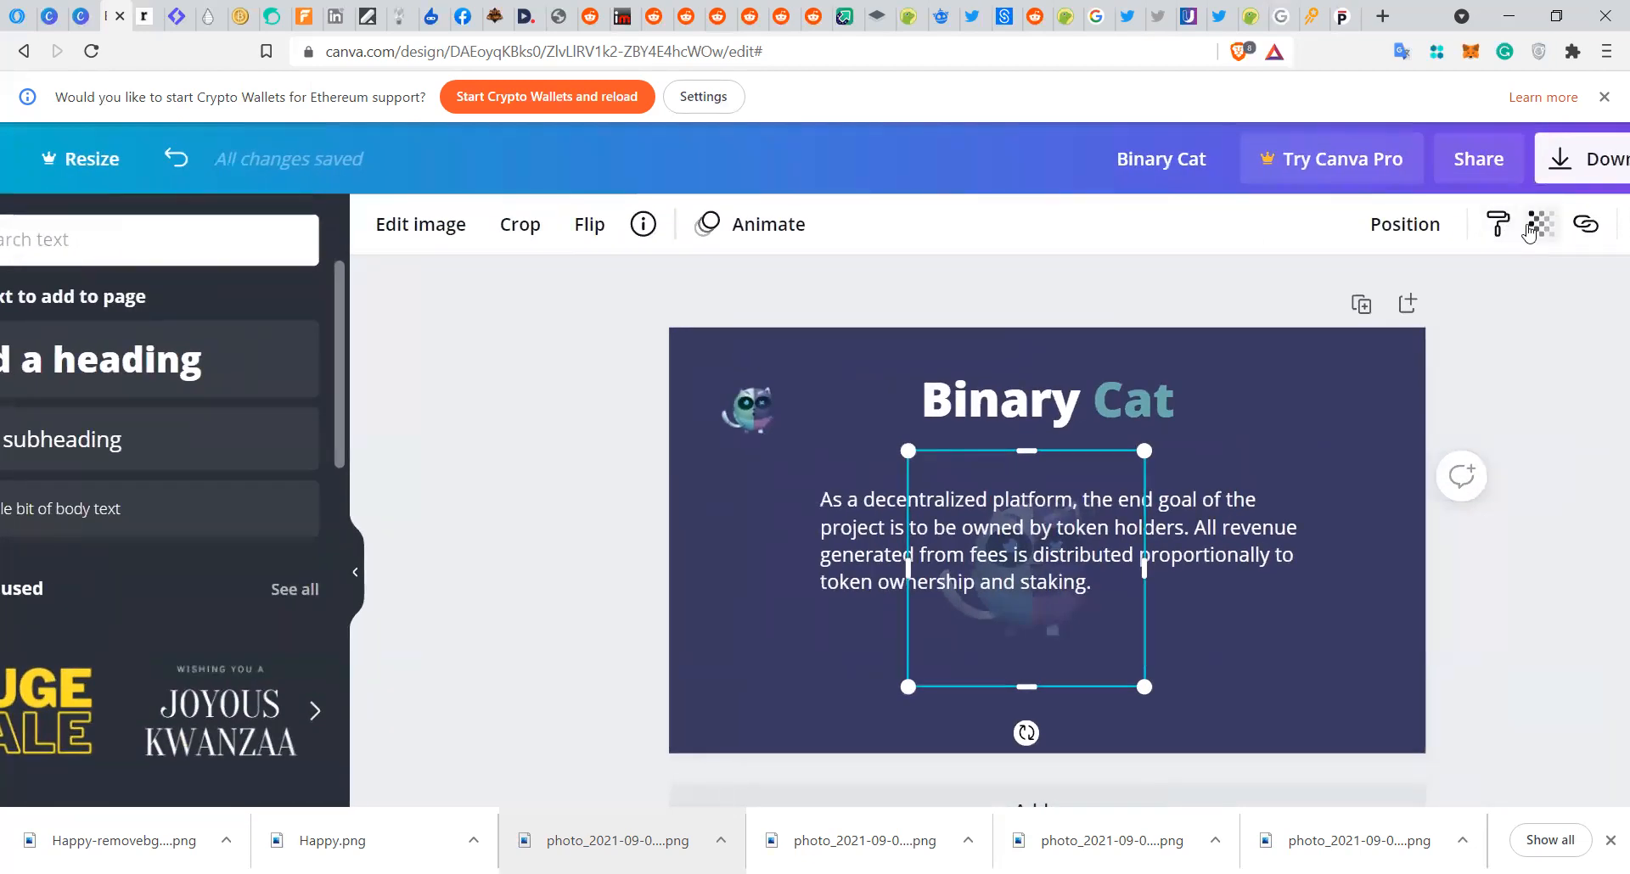
pyautogui.click(1540, 224)
pyautogui.moveTo(1327, 311); pyautogui.dragTo(1321, 317)
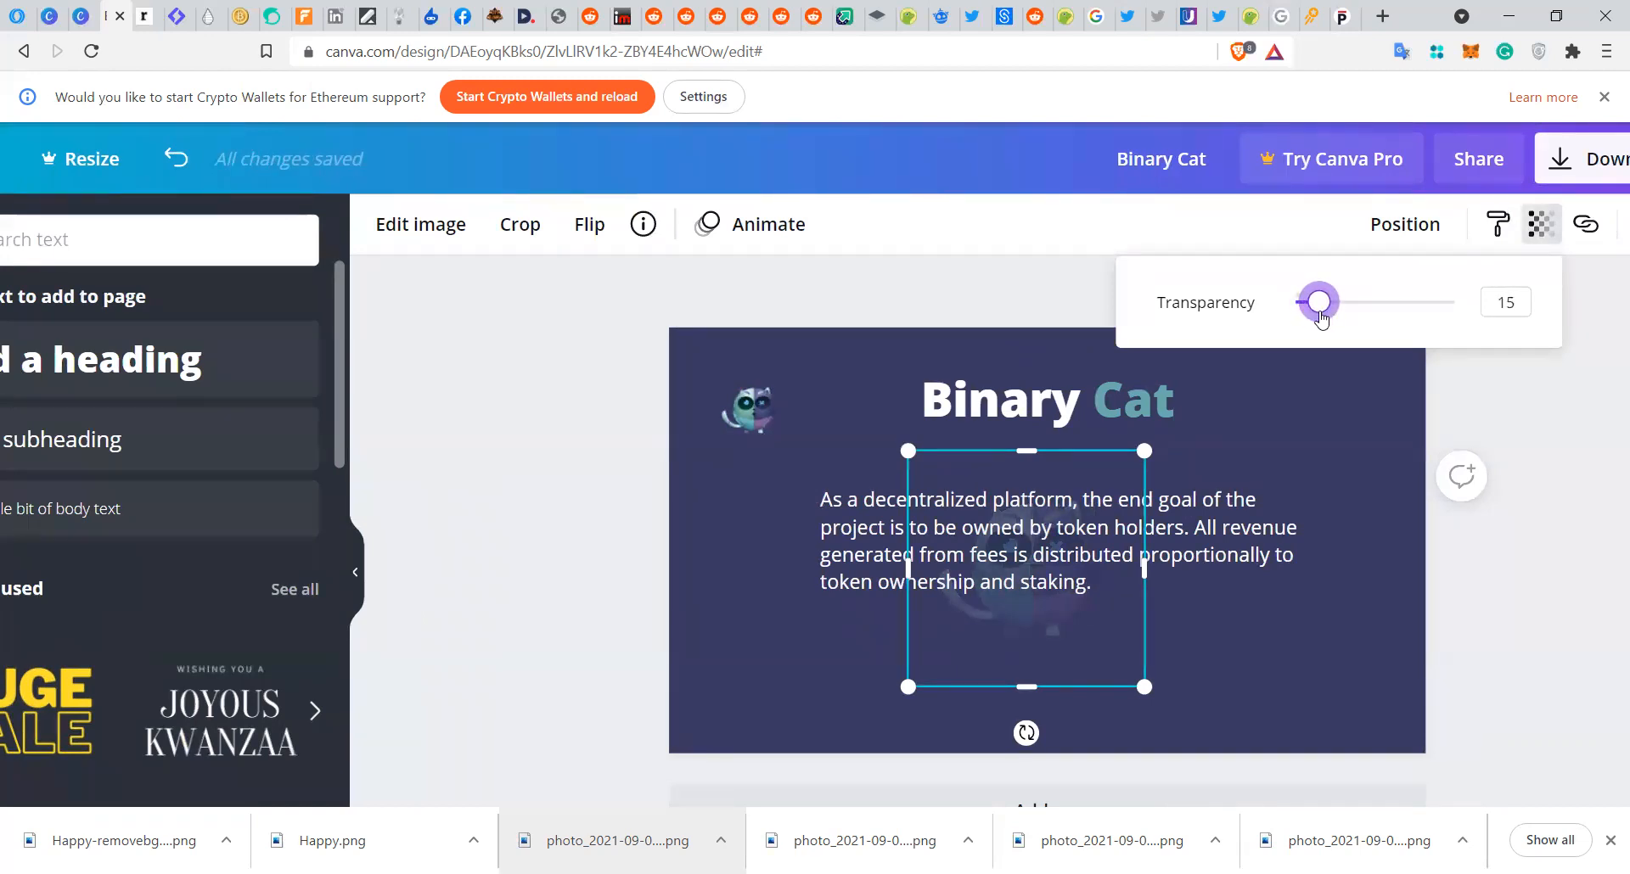
pyautogui.moveTo(1321, 318); pyautogui.dragTo(1315, 317)
pyautogui.click(507, 484)
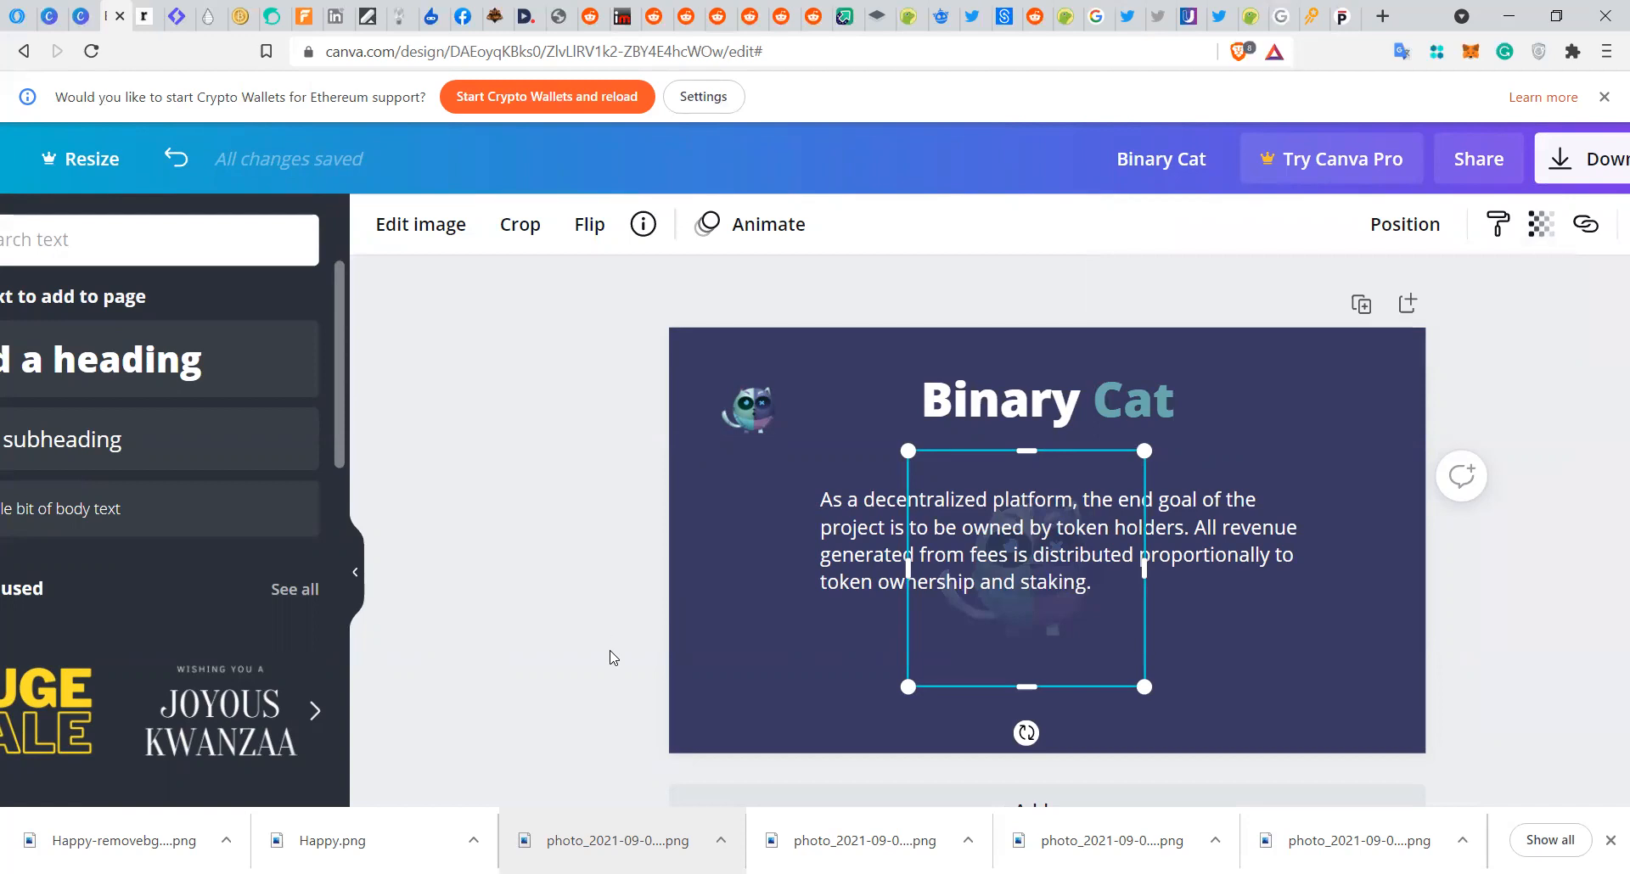
pyautogui.click(1288, 733)
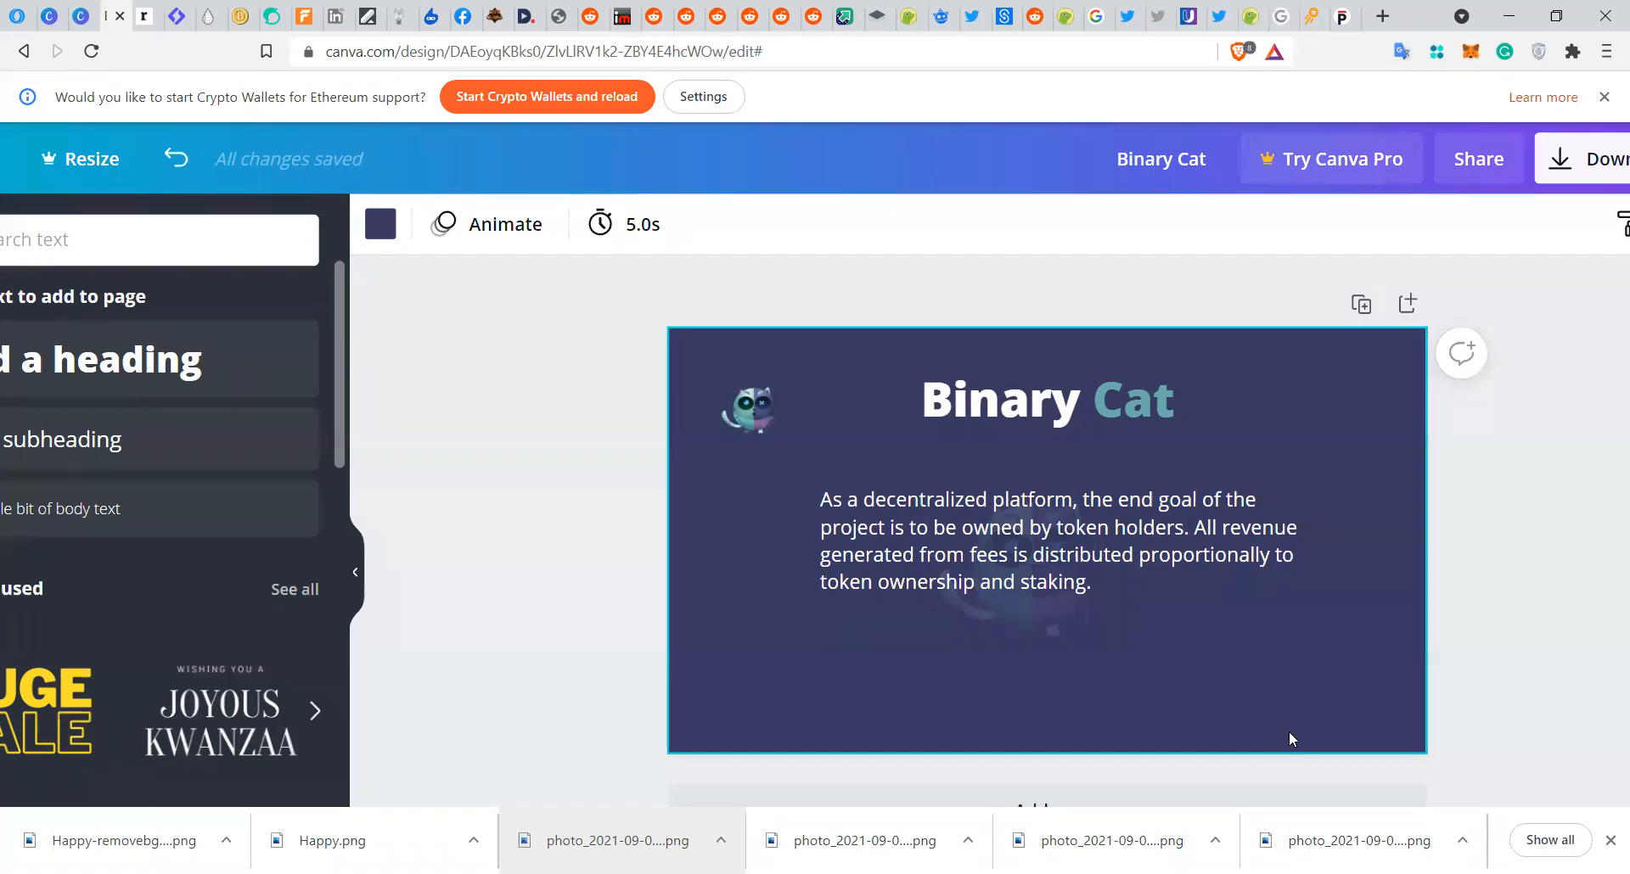
pyautogui.scroll(-2, 1289, 734)
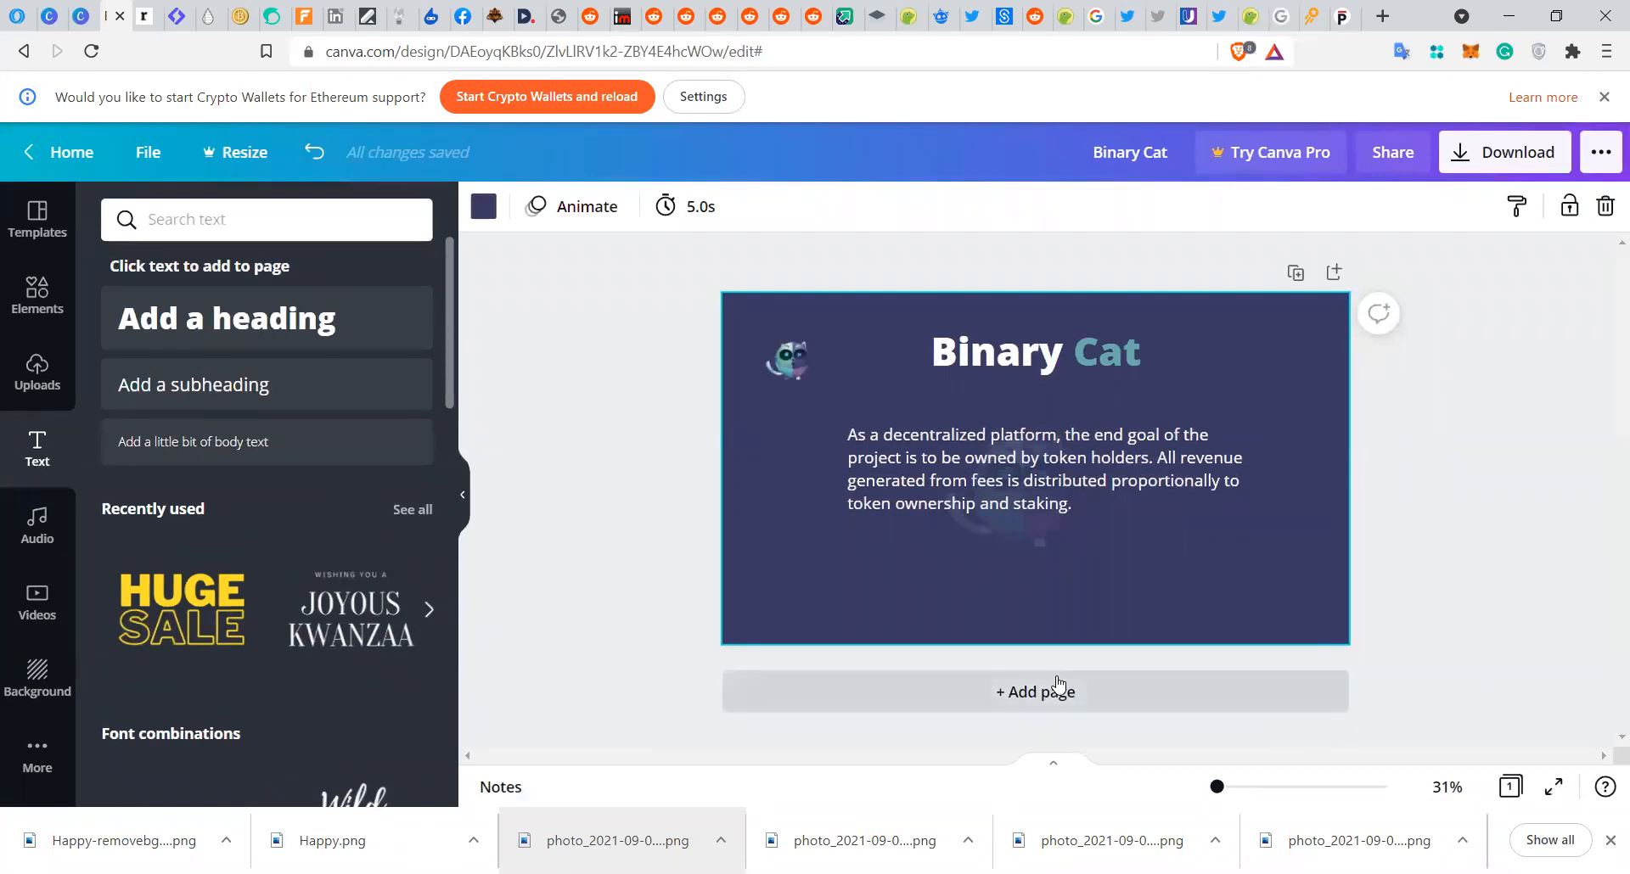
# - Search the Elements library for 'token' graphics, then for coin elements
pyautogui.click(61, 384)
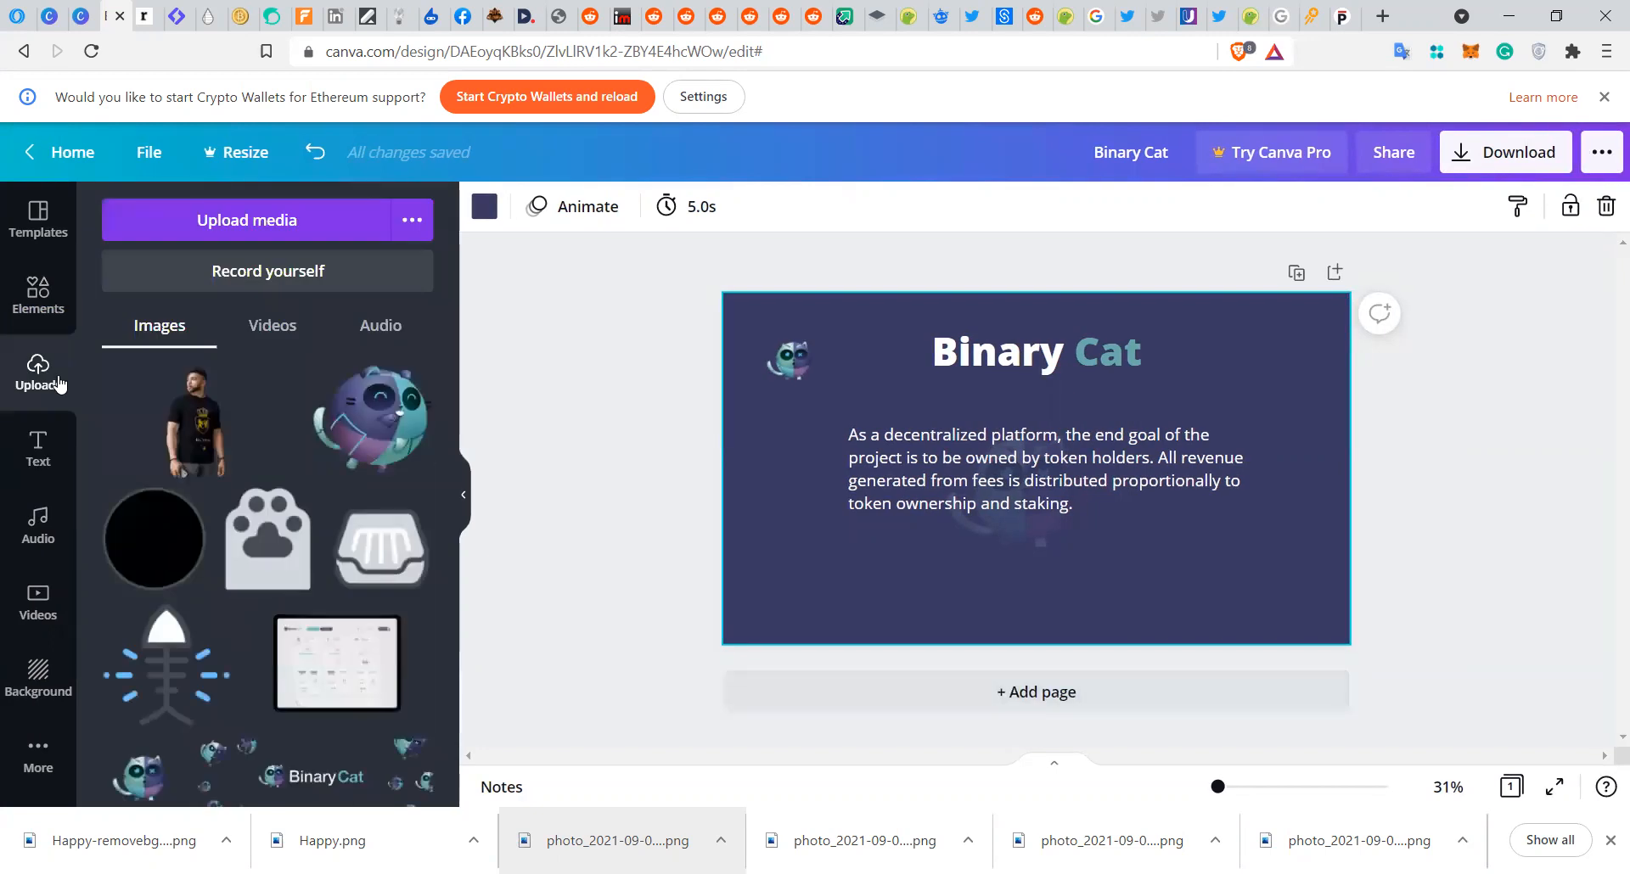
pyautogui.click(41, 318)
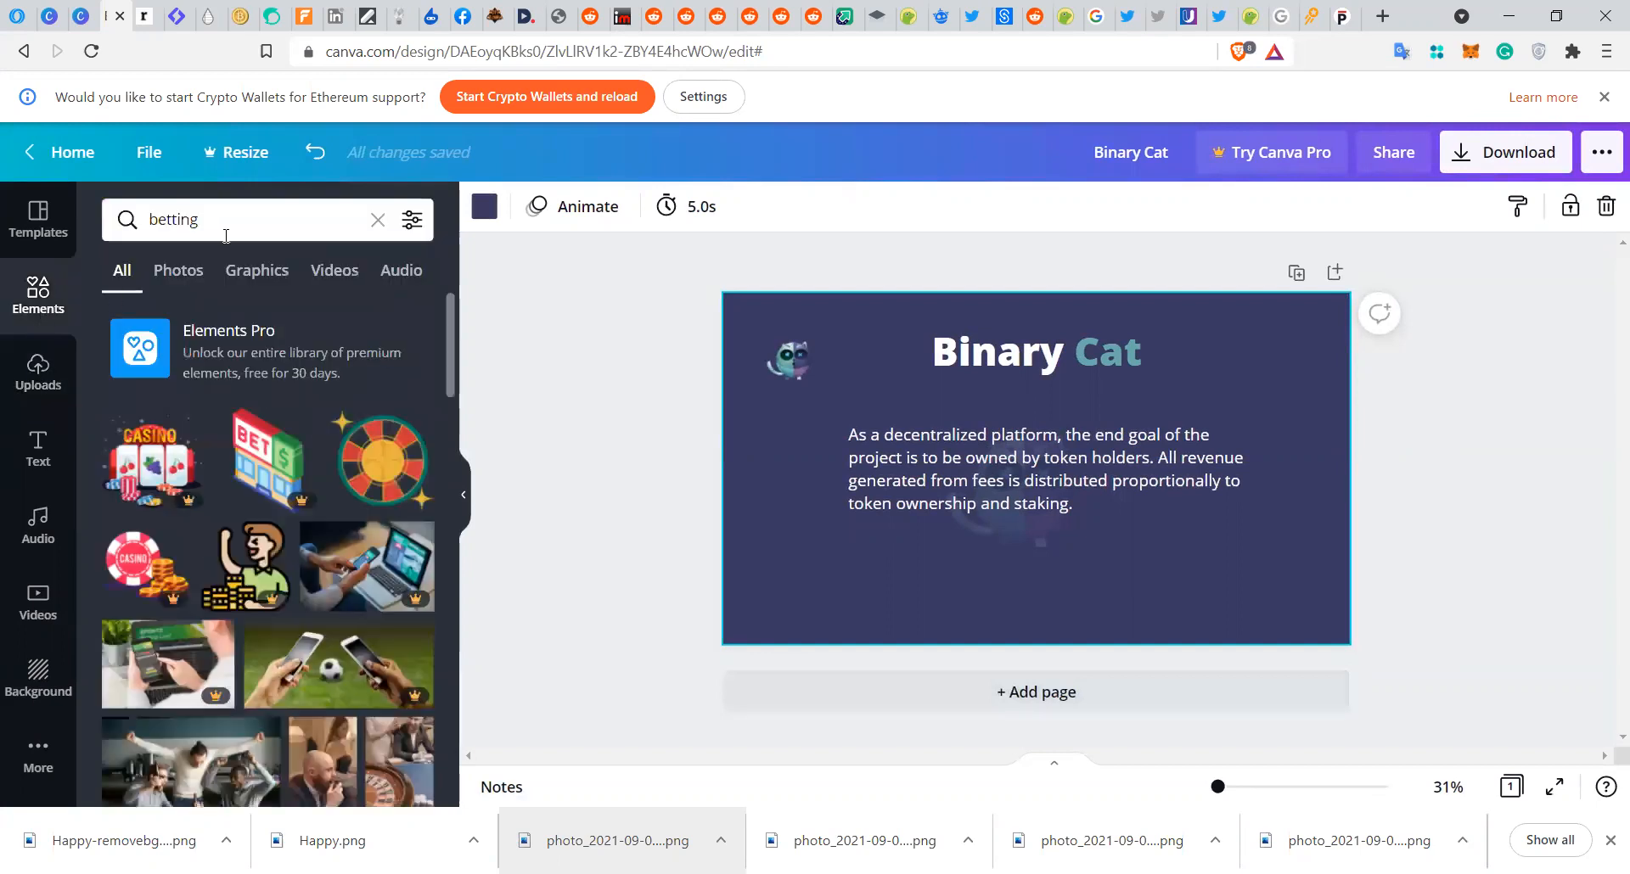
pyautogui.click(210, 213)
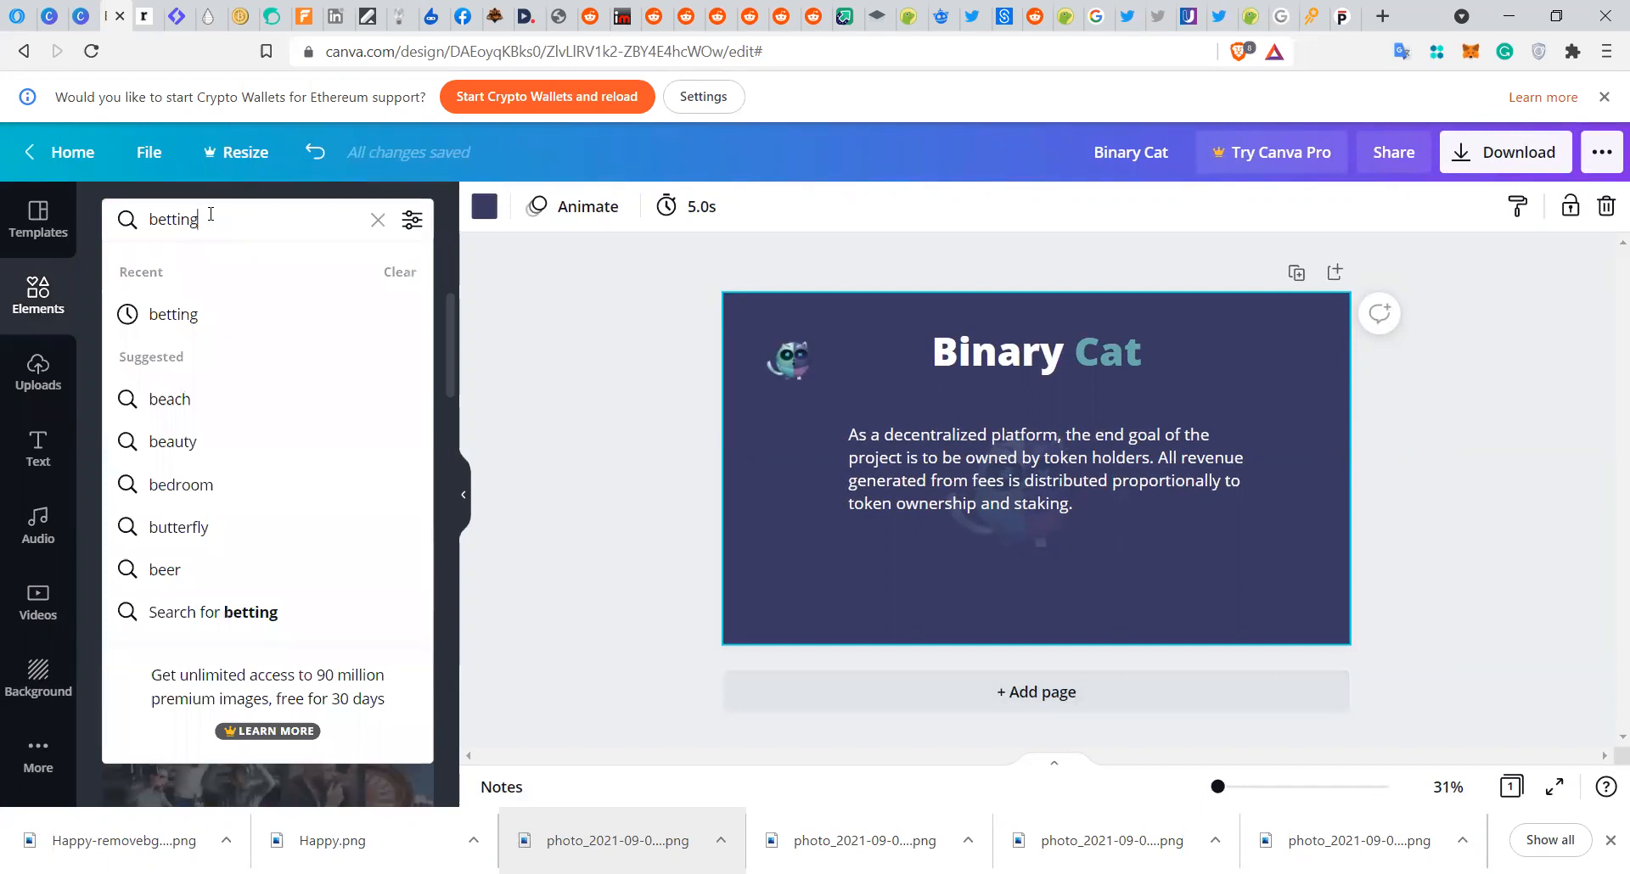
pyautogui.press('BackSpace')
pyautogui.press('BackSpace')
pyautogui.press('BackSpace')
pyautogui.press('BackSpace')
pyautogui.press('BackSpace')
pyautogui.press('BackSpace')
pyautogui.press('BackSpace')
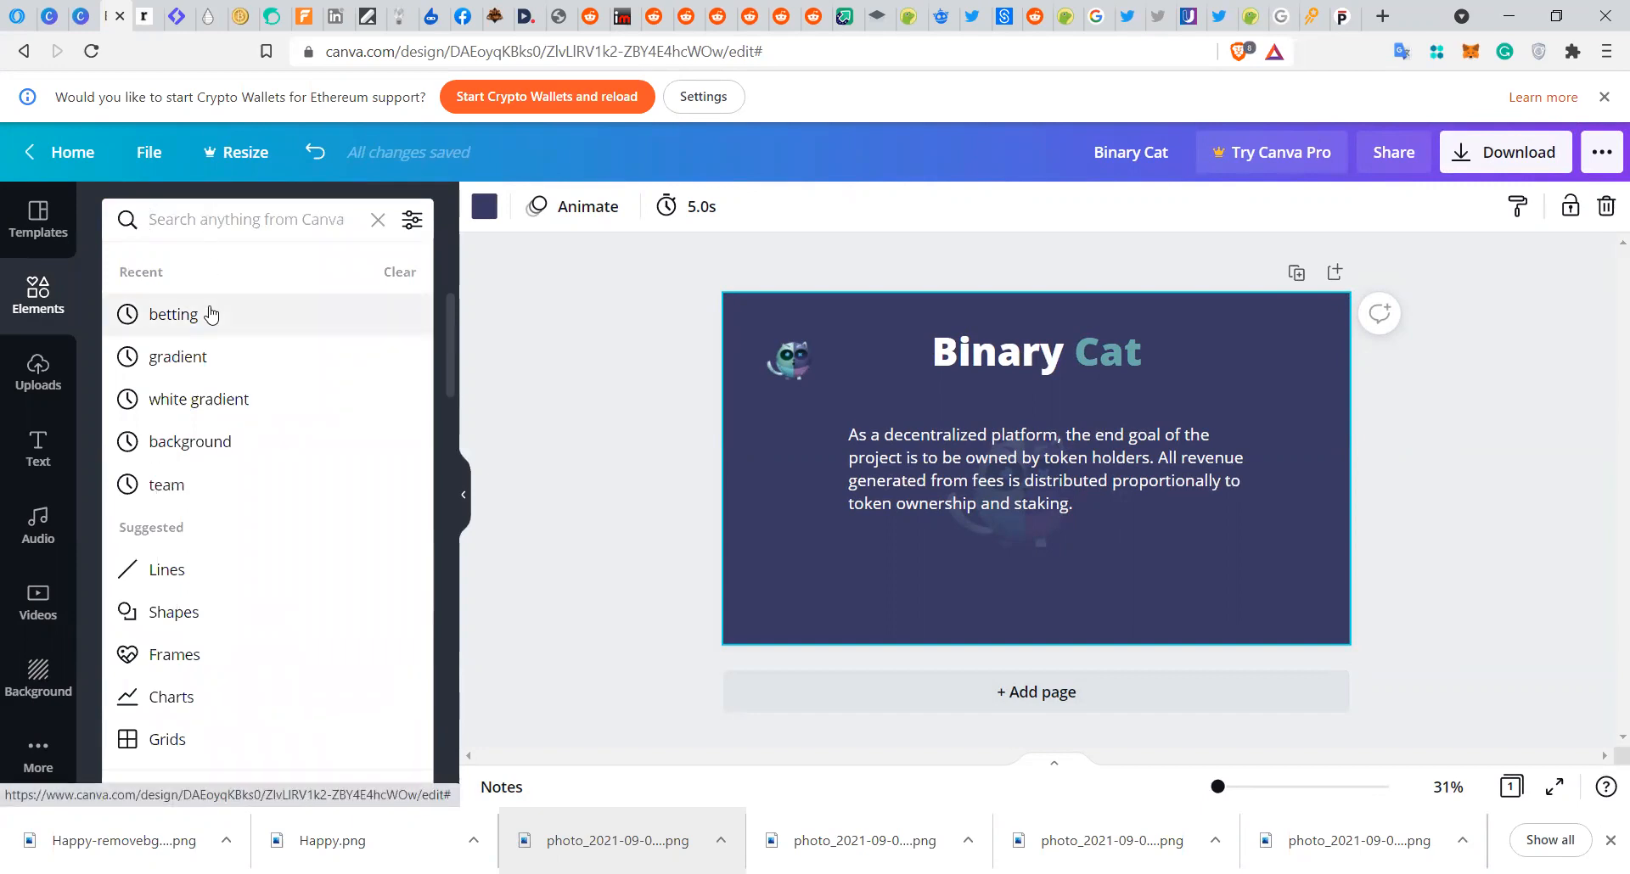
pyautogui.write('token')
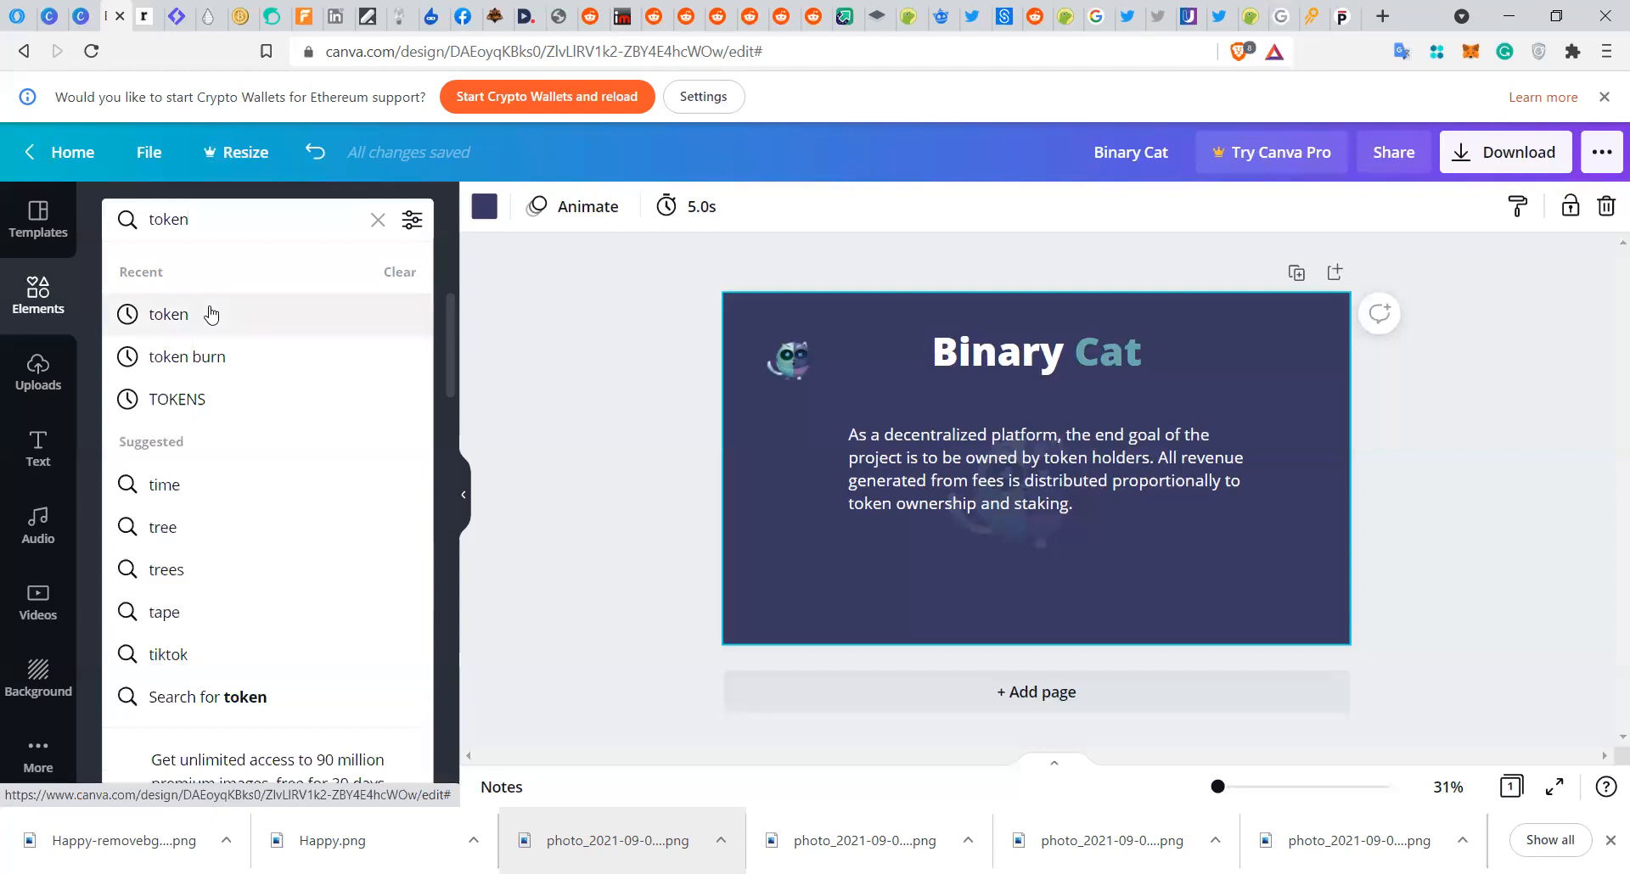
pyautogui.press('BackSpace')
pyautogui.press('BackSpace')
pyautogui.press('BackSpace')
pyautogui.press('BackSpace')
pyautogui.write('token')
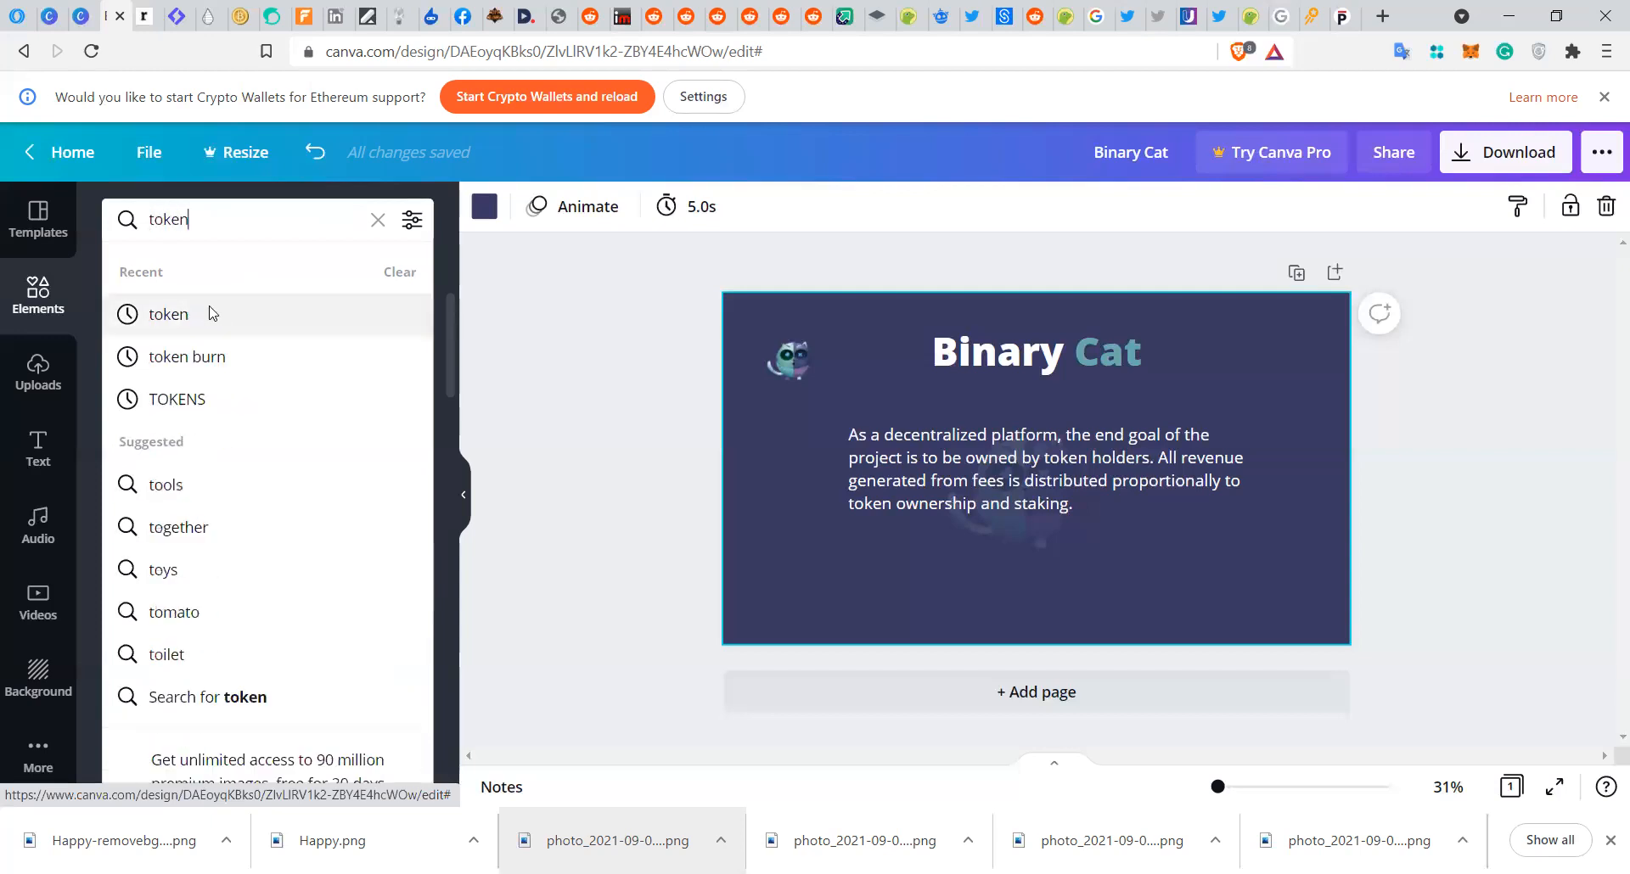
pyautogui.click(212, 313)
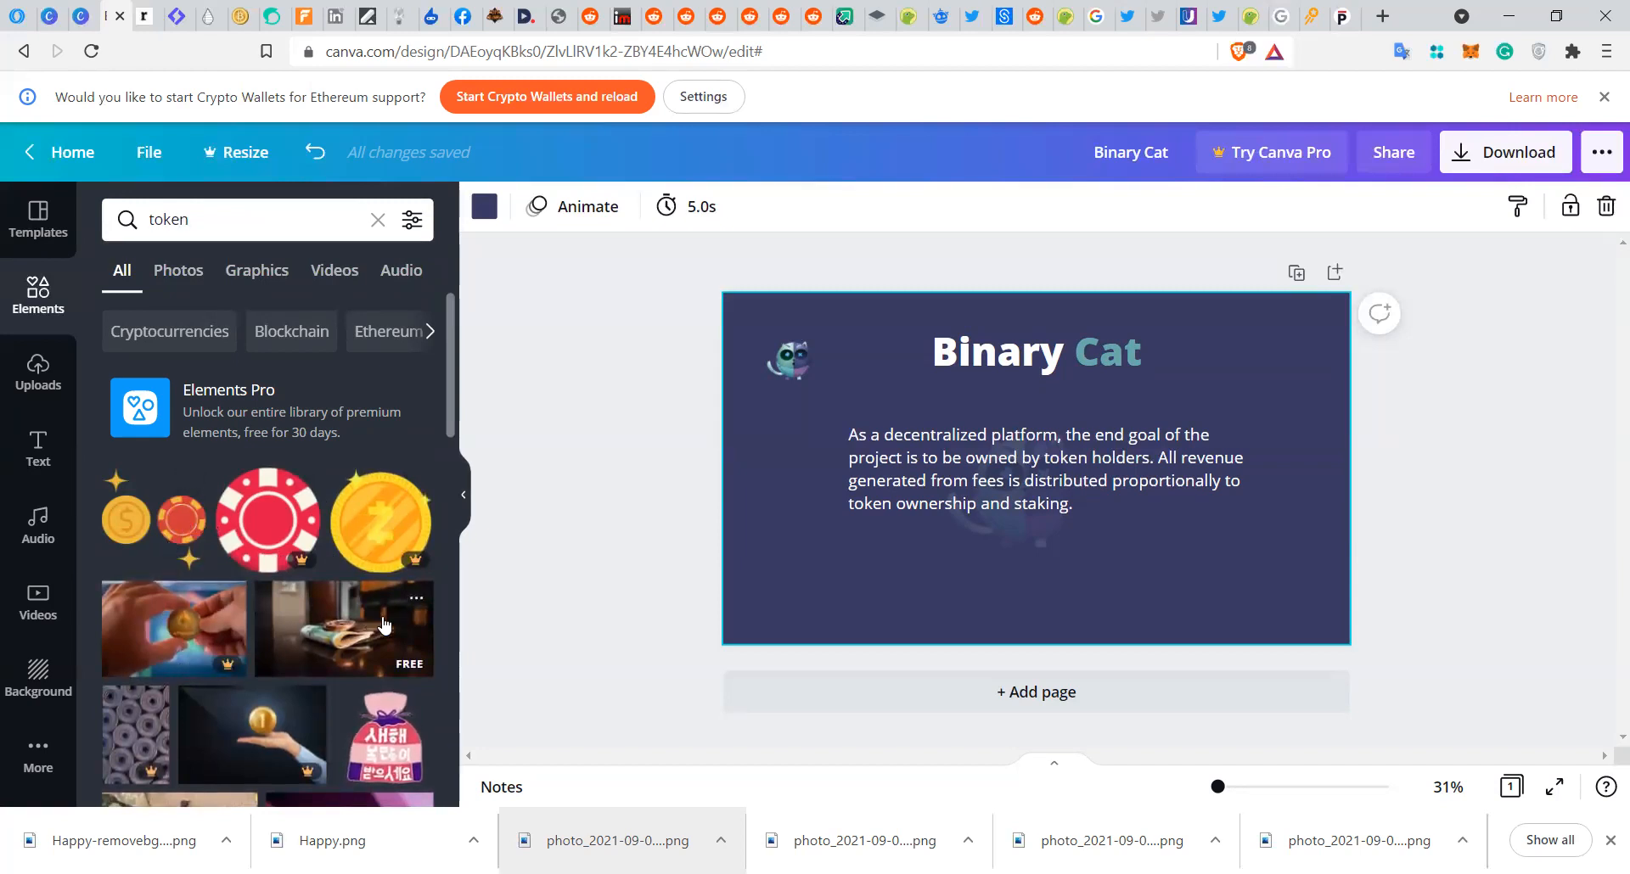
pyautogui.click(254, 272)
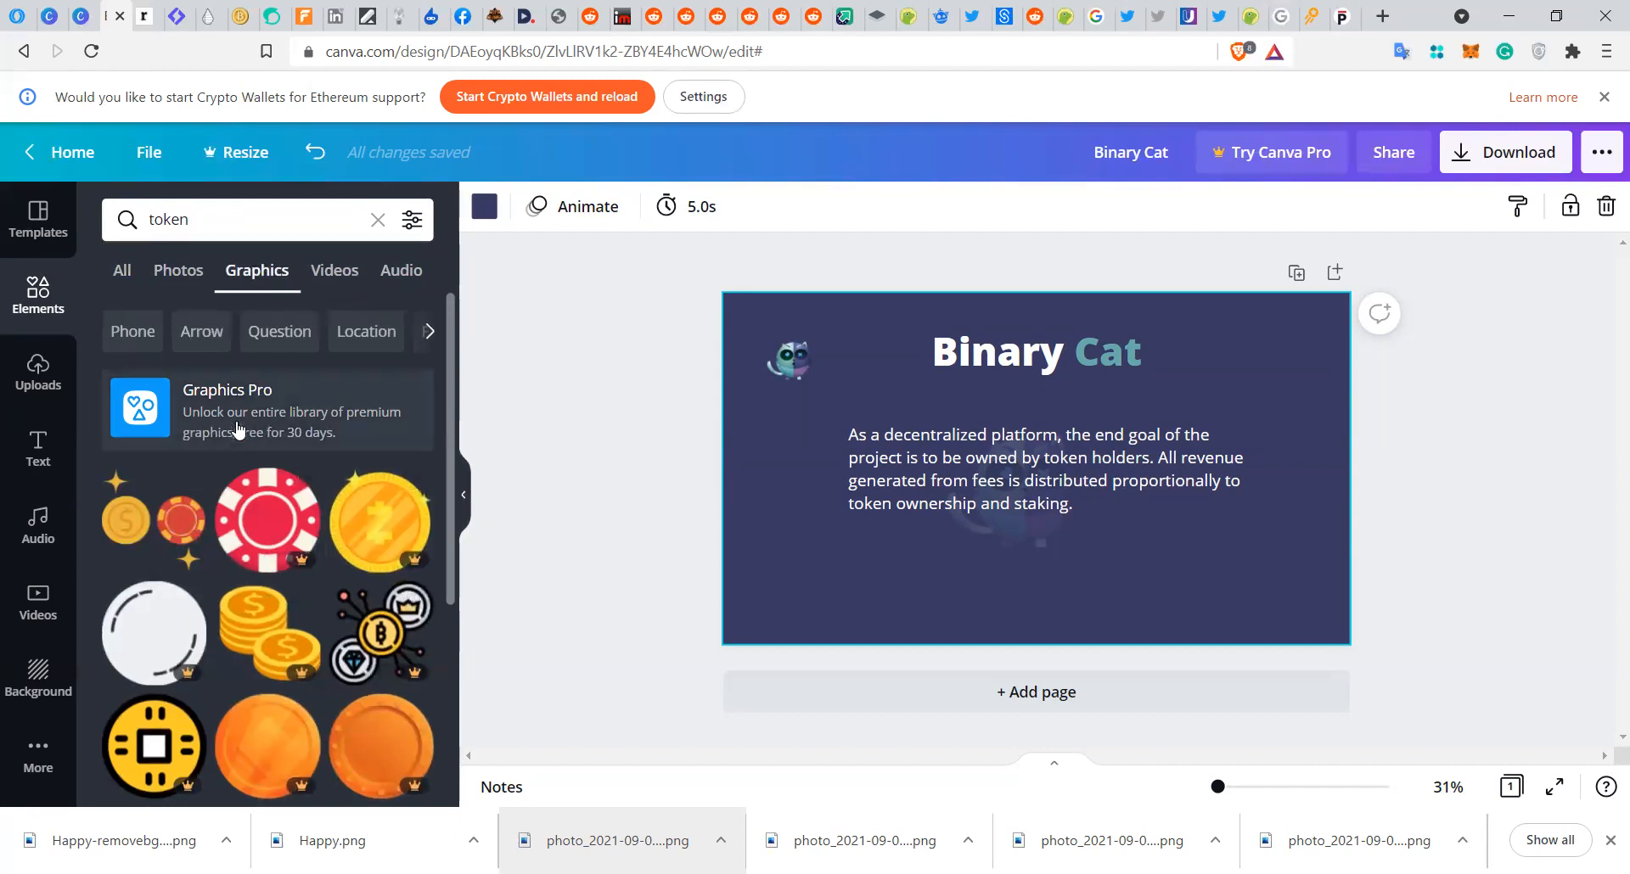
pyautogui.click(207, 217)
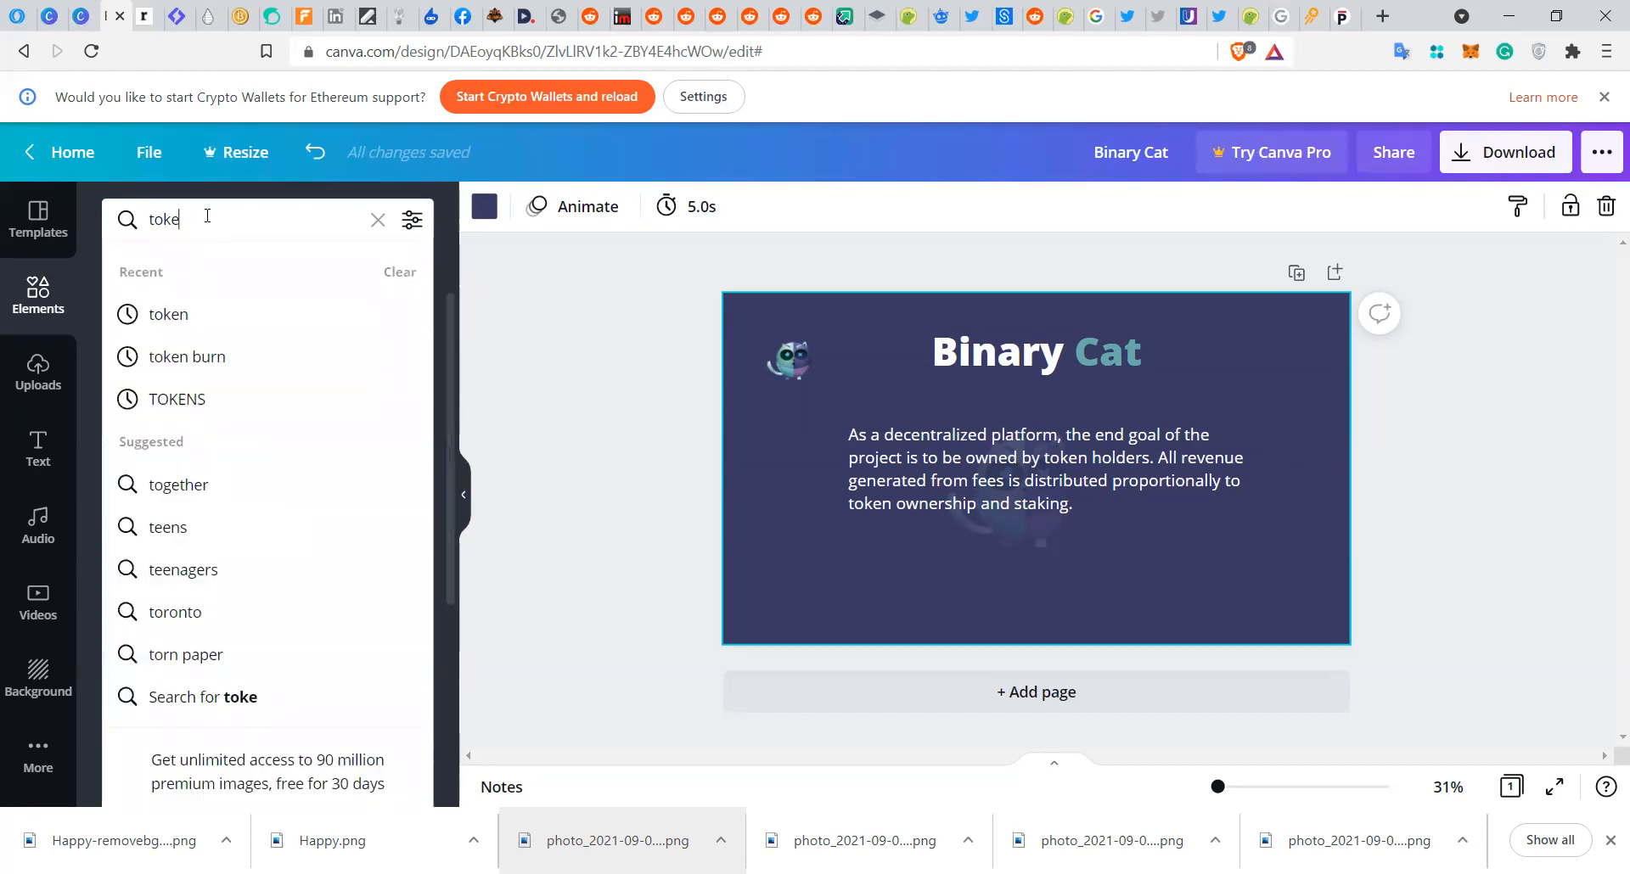
pyautogui.press('BackSpace')
pyautogui.press('BackSpace')
pyautogui.press('BackSpace')
pyautogui.press('BackSpace')
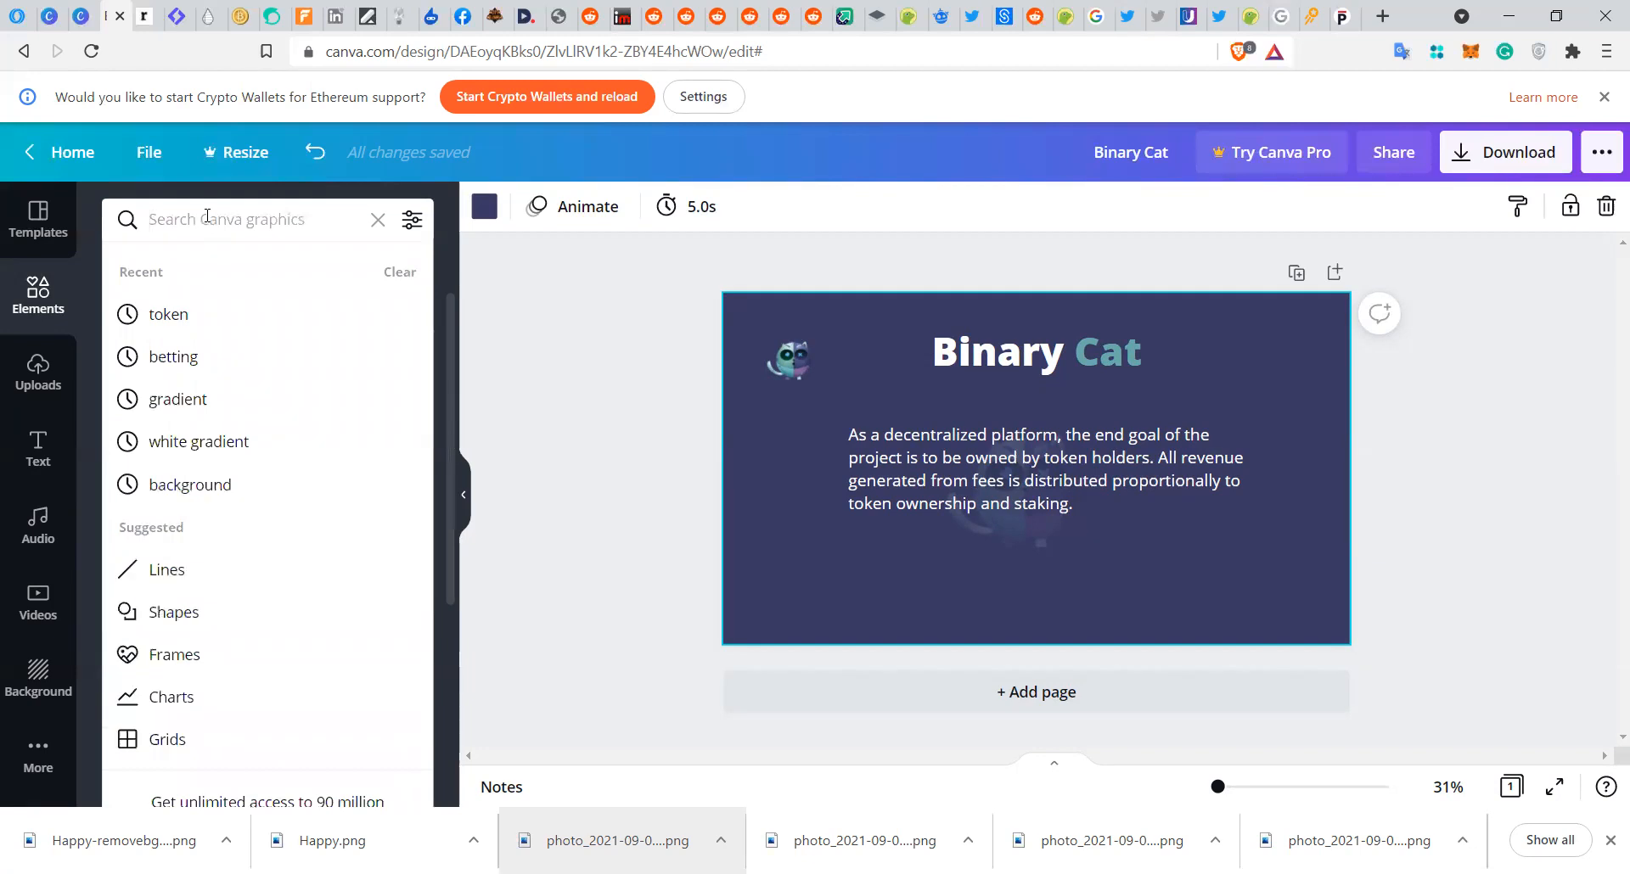
pyautogui.write('coin')
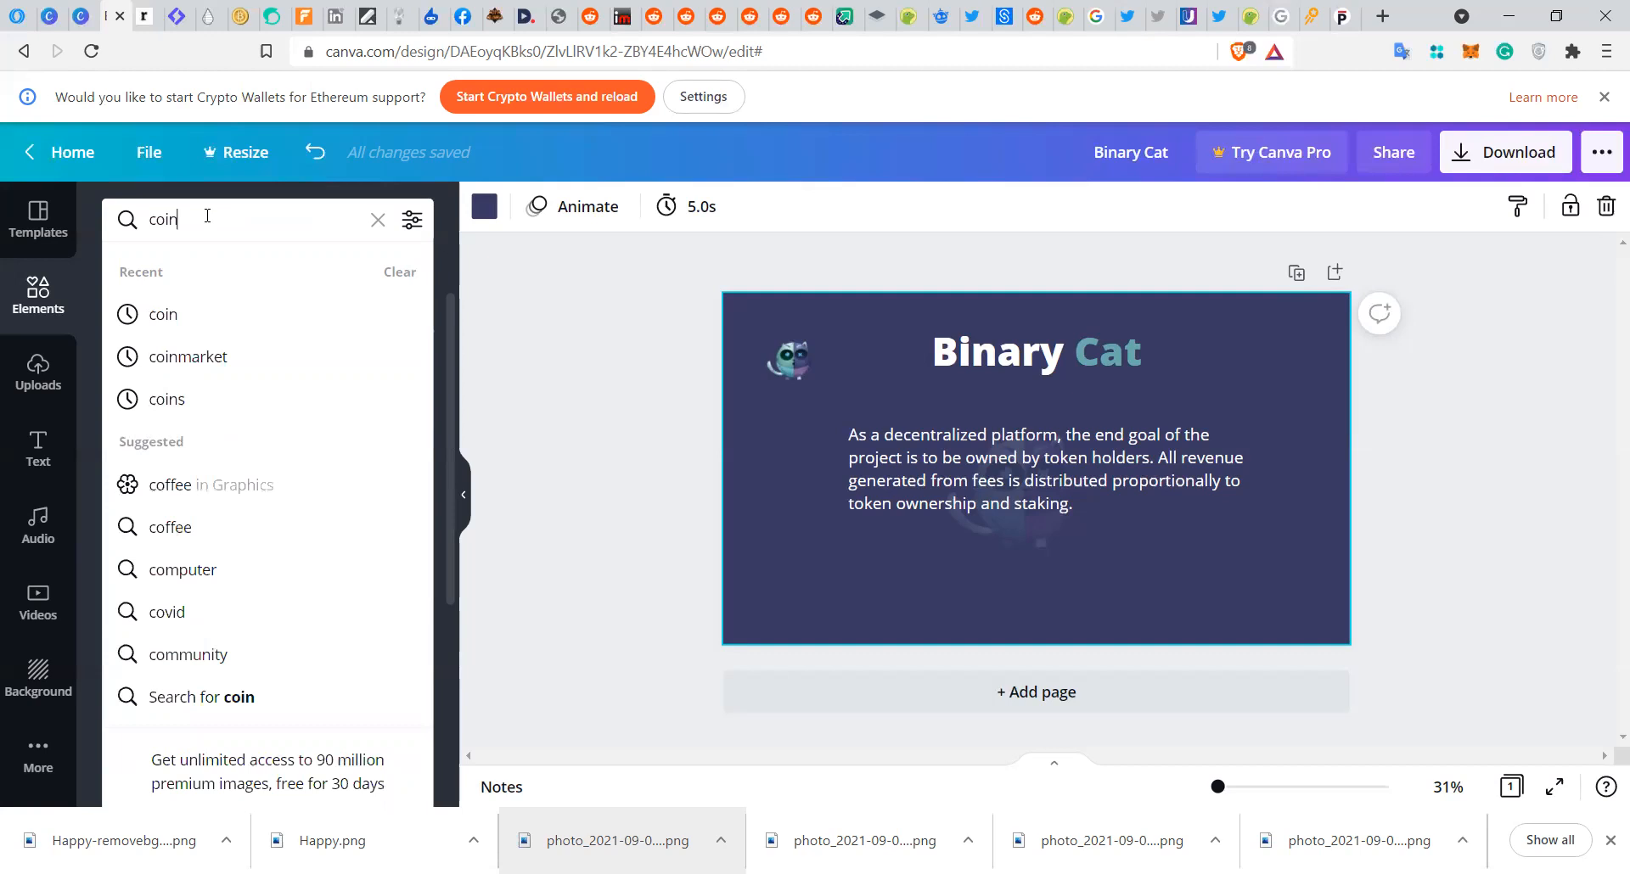
pyautogui.press('Return')
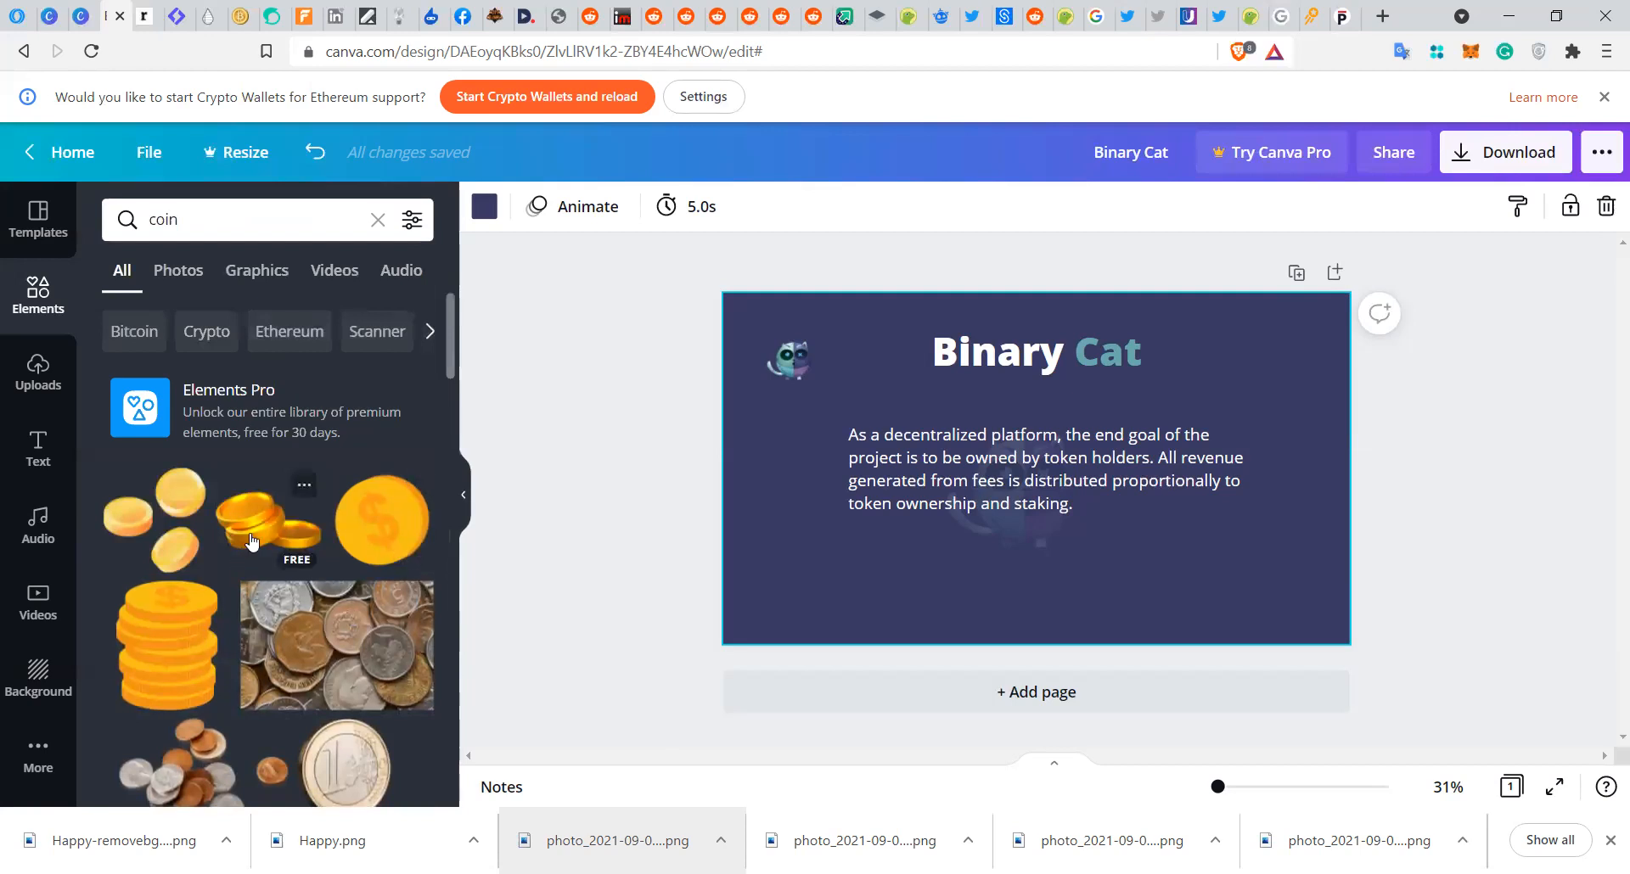
# - Drag the gold coins graphic onto the slide and shrink it into the lower-right corner
pyautogui.moveTo(251, 540); pyautogui.dragTo(469, 557)
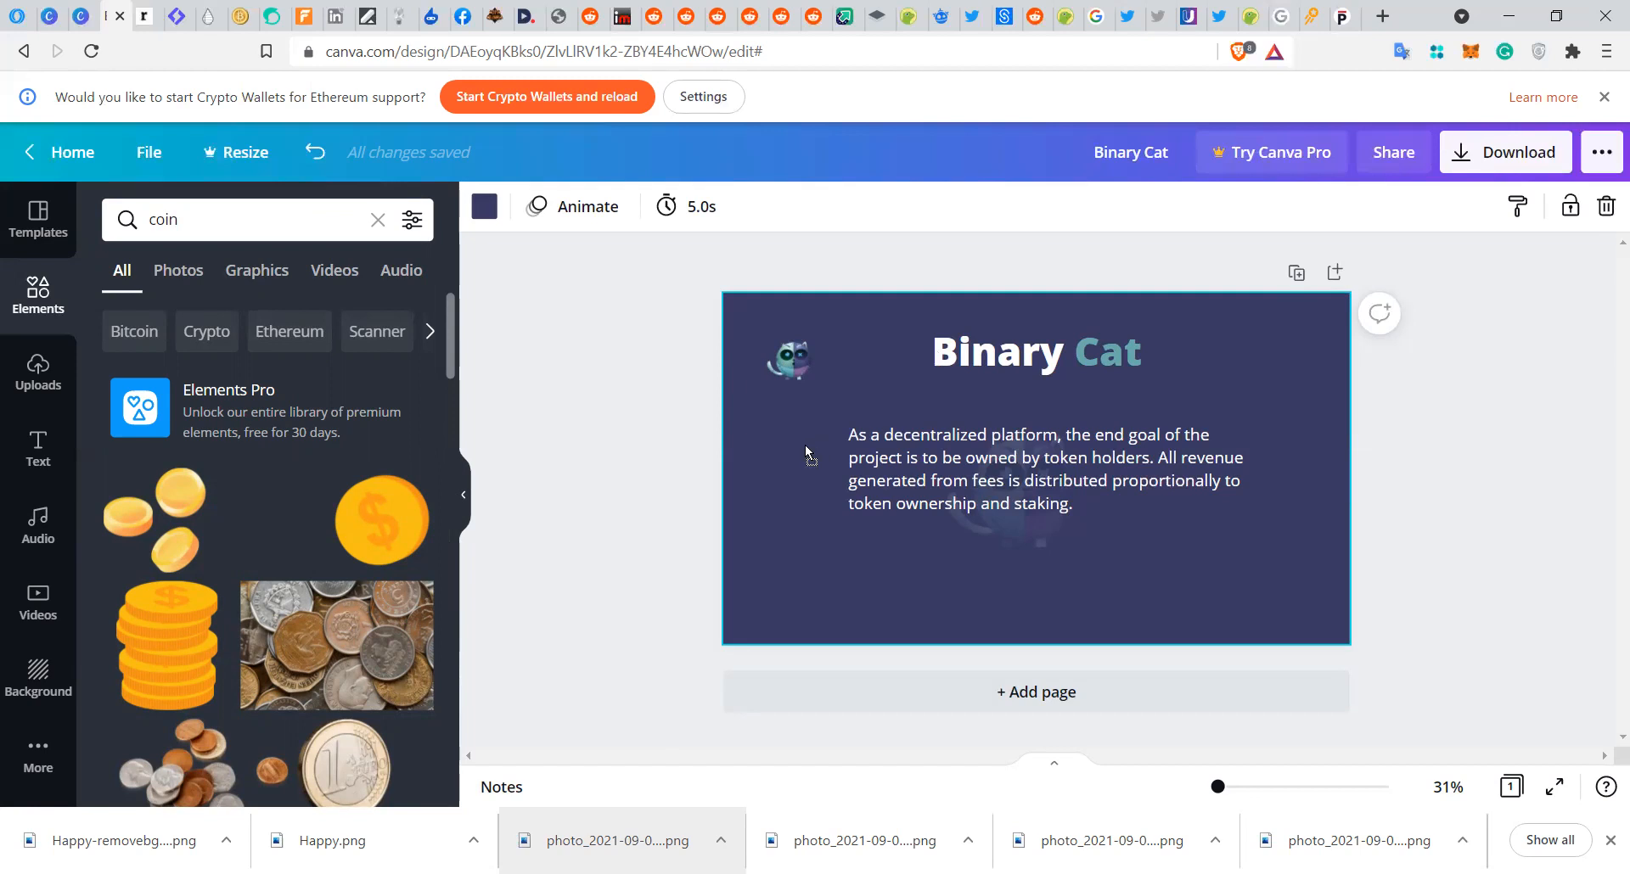
pyautogui.moveTo(804, 445); pyautogui.dragTo(805, 445)
pyautogui.moveTo(769, 392); pyautogui.dragTo(1093, 557)
pyautogui.click(1269, 528)
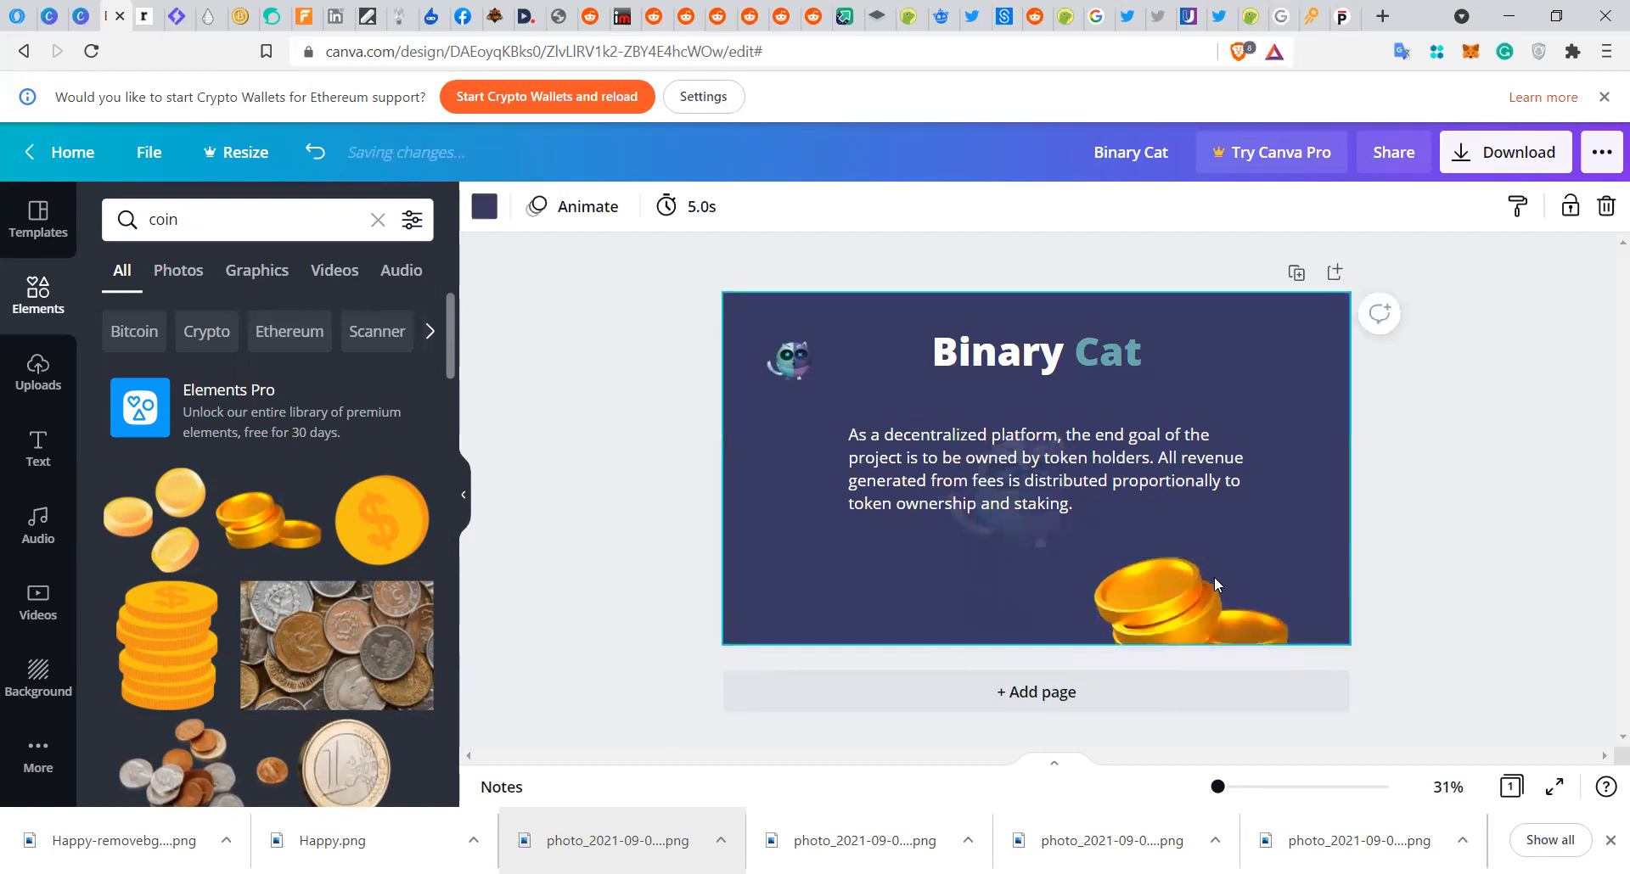
# - Position the gold coins just below the right end of the paragraph
pyautogui.moveTo(1195, 592); pyautogui.dragTo(898, 559)
pyautogui.click(1300, 450)
pyautogui.click(1200, 565)
pyautogui.moveTo(895, 559); pyautogui.dragTo(883, 559)
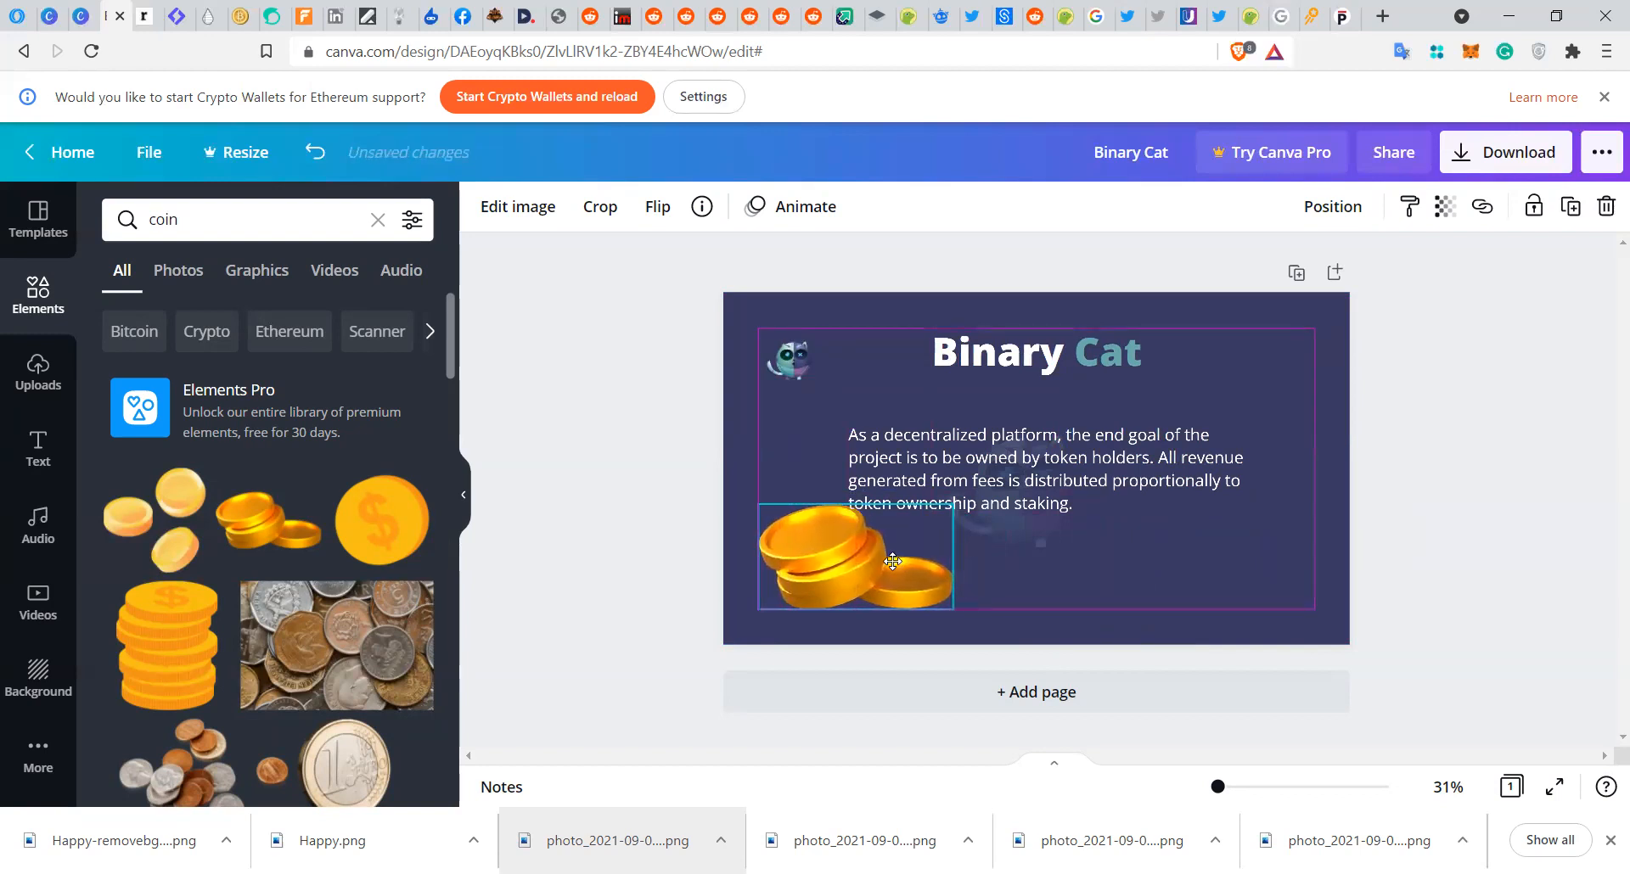
pyautogui.click(1078, 562)
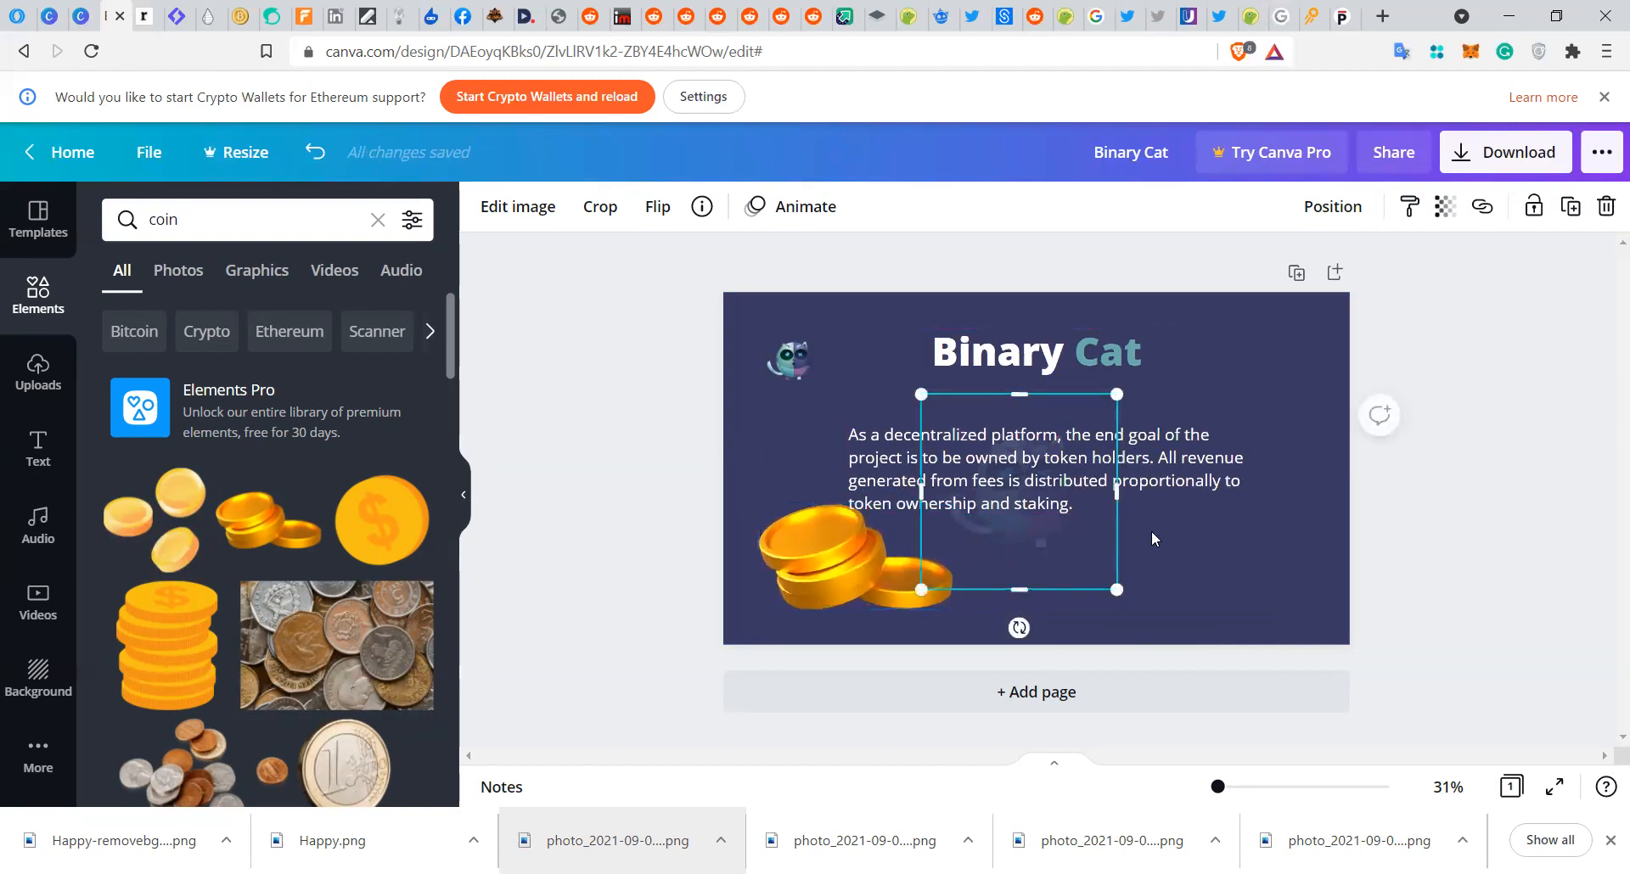
pyautogui.click(787, 584)
pyautogui.moveTo(1098, 577); pyautogui.dragTo(1144, 571)
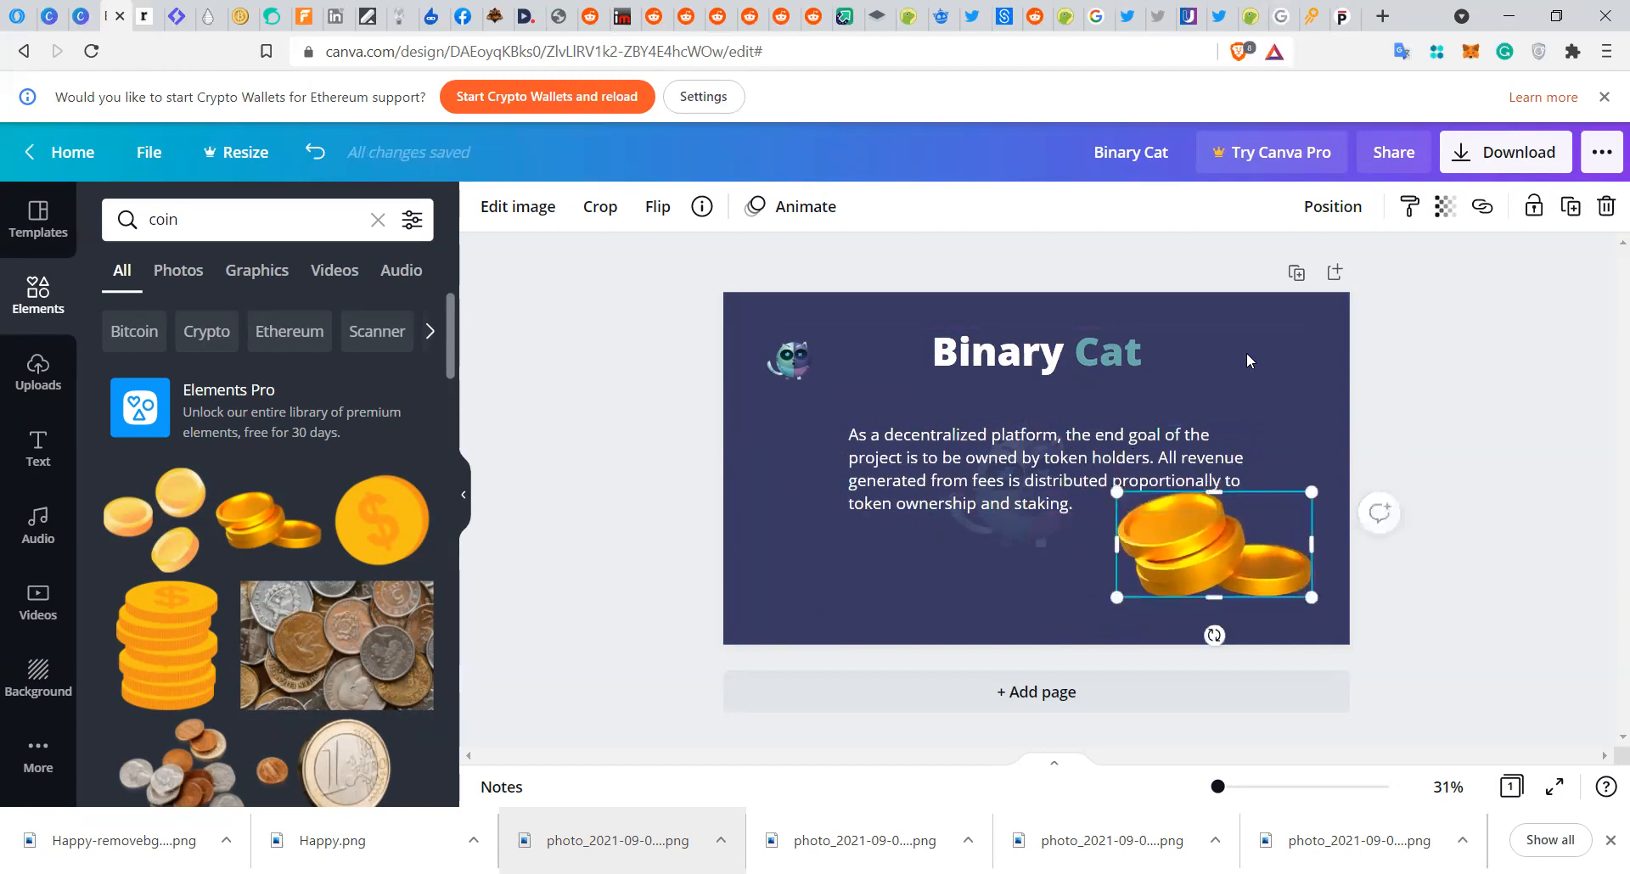
pyautogui.moveTo(1238, 534); pyautogui.dragTo(1236, 571)
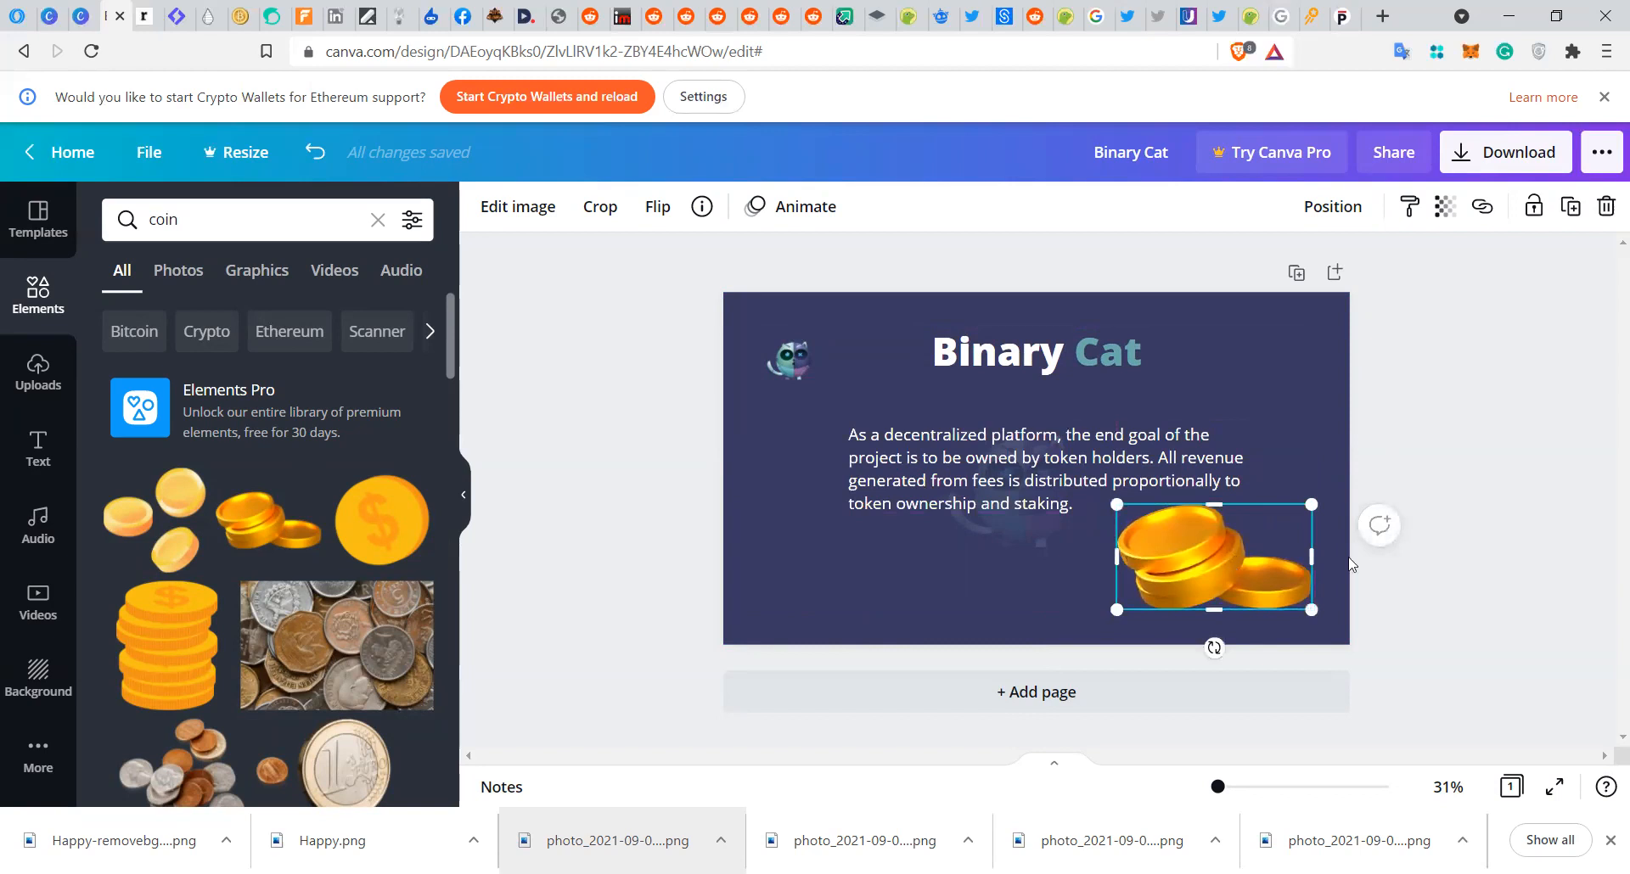
pyautogui.click(1477, 647)
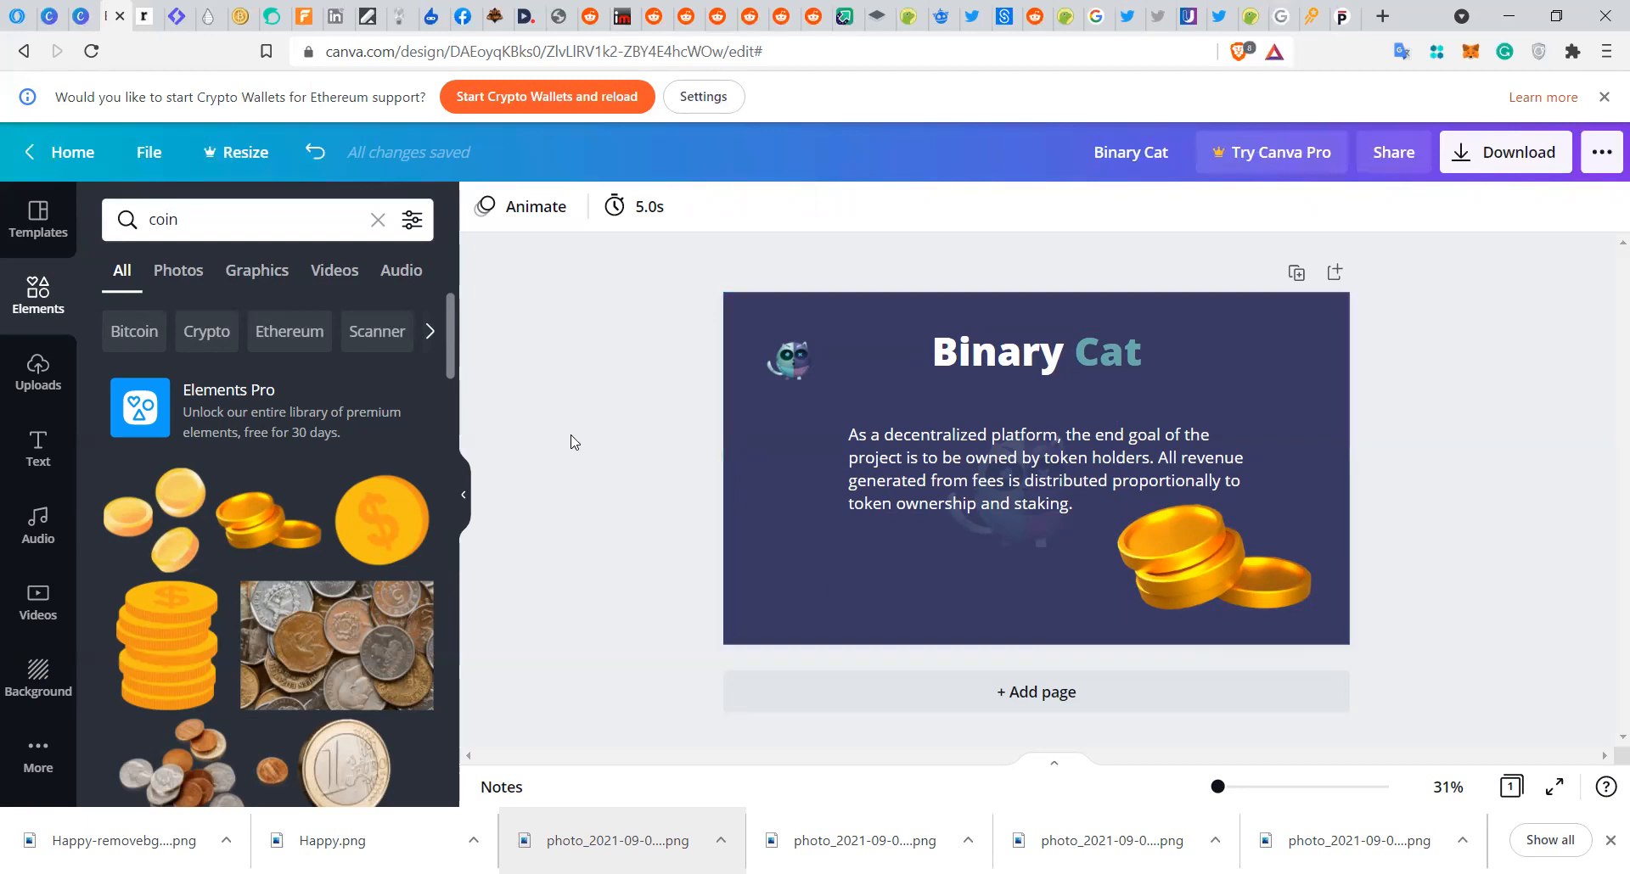
pyautogui.click(261, 225)
# - Delete the 'coin' term from the Elements search box
pyautogui.press('BackSpace')
pyautogui.press('BackSpace')
pyautogui.press('BackSpace')
pyautogui.press('BackSpace')
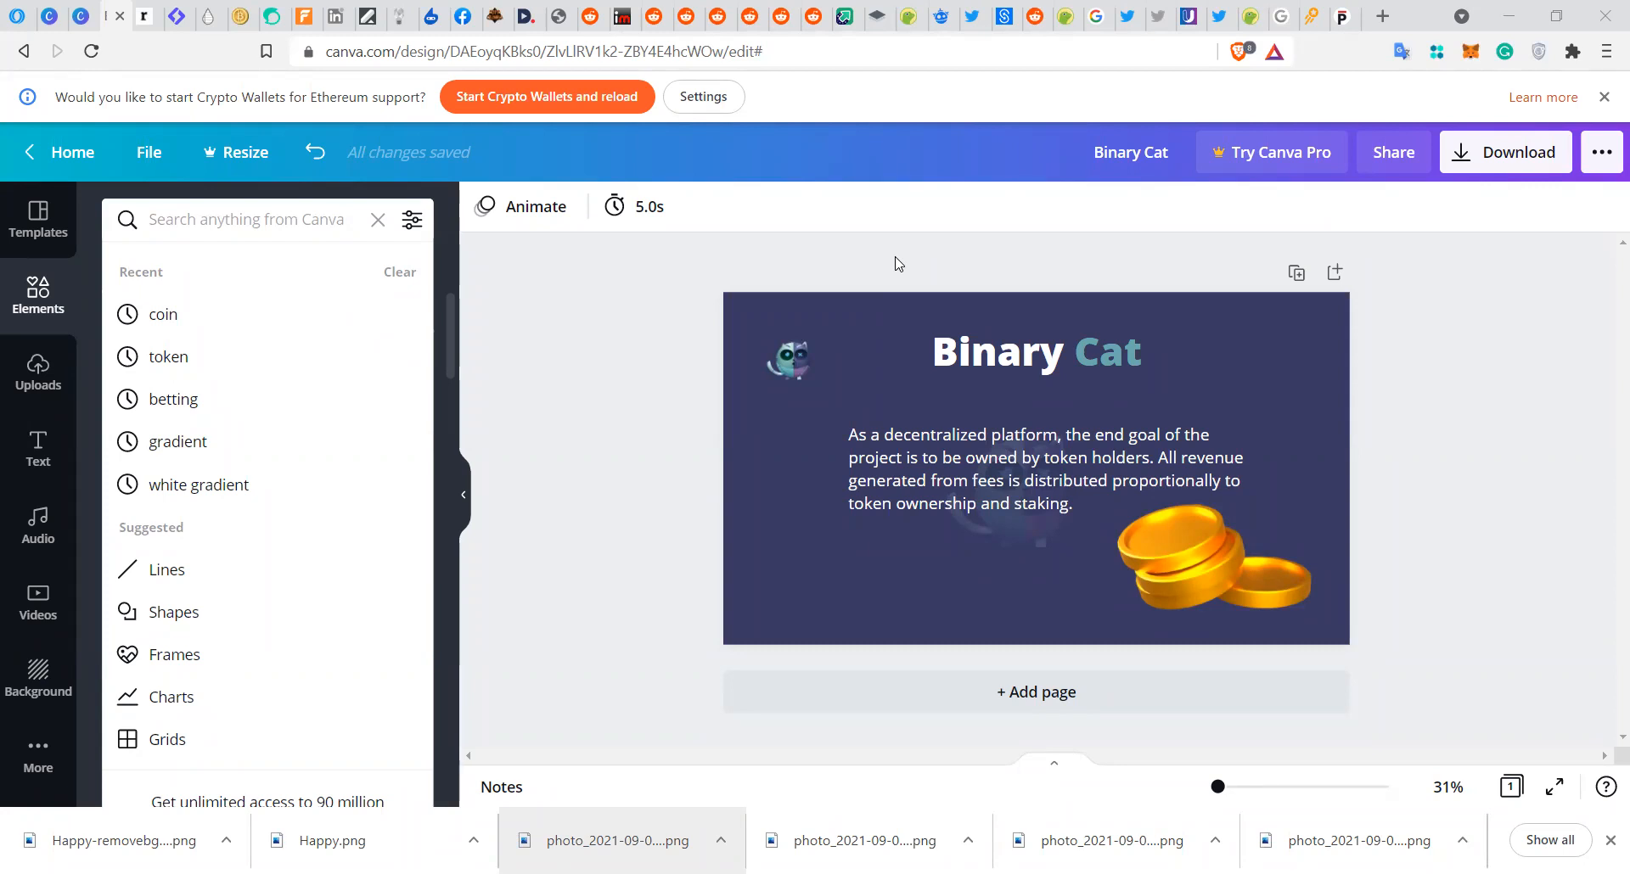
# - Widen the Binary Cat heading box by dragging its left edge outward
pyautogui.click(932, 360)
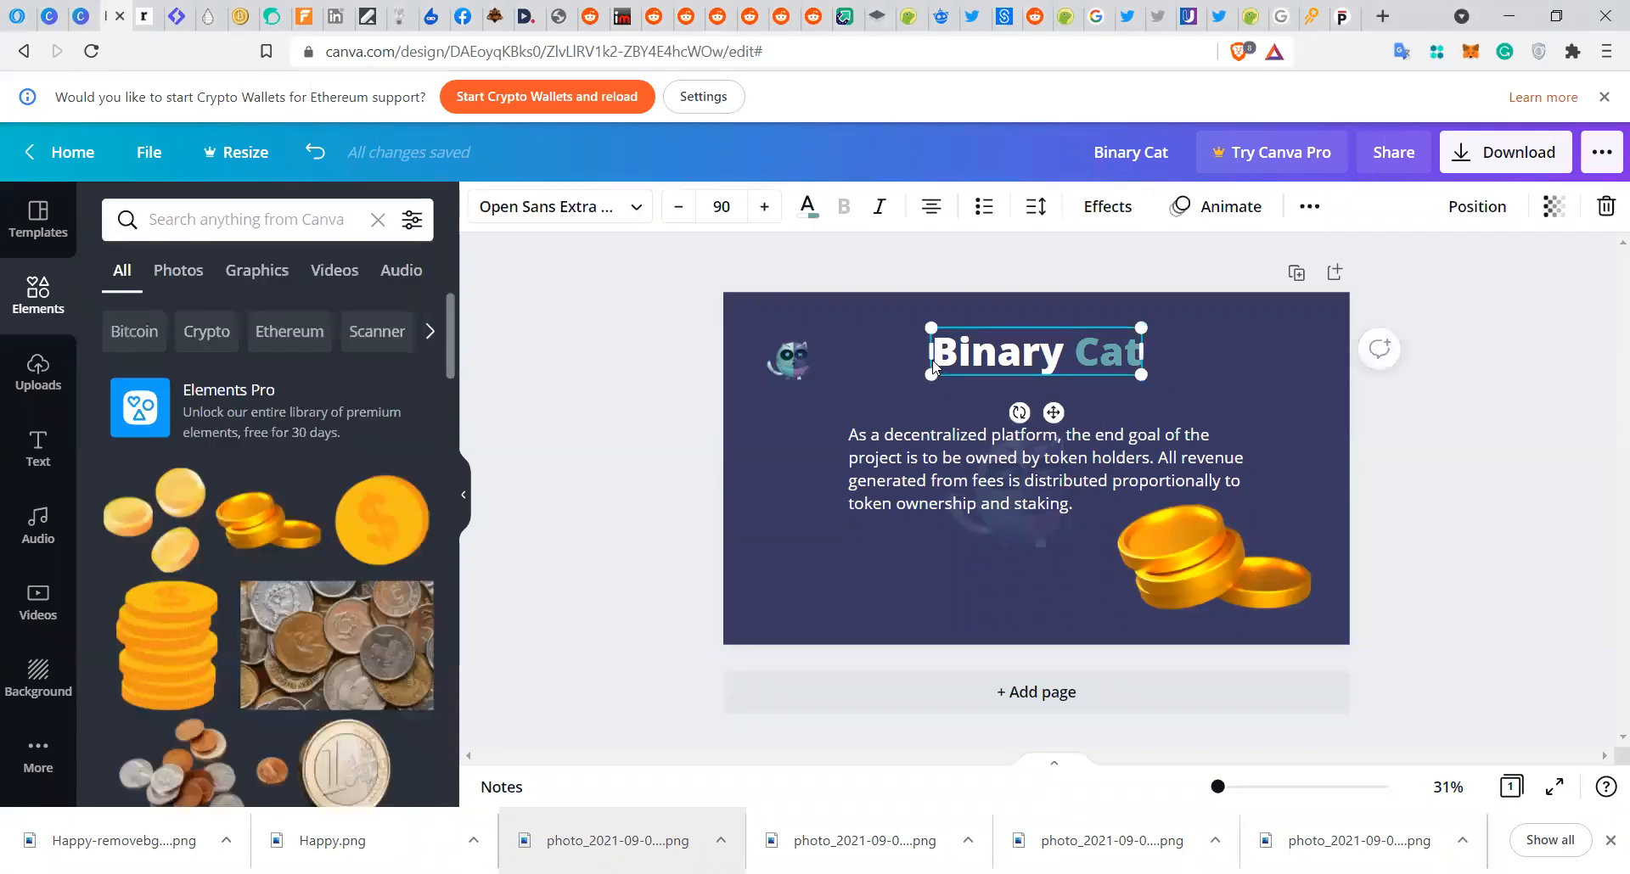
pyautogui.moveTo(928, 351); pyautogui.dragTo(884, 357)
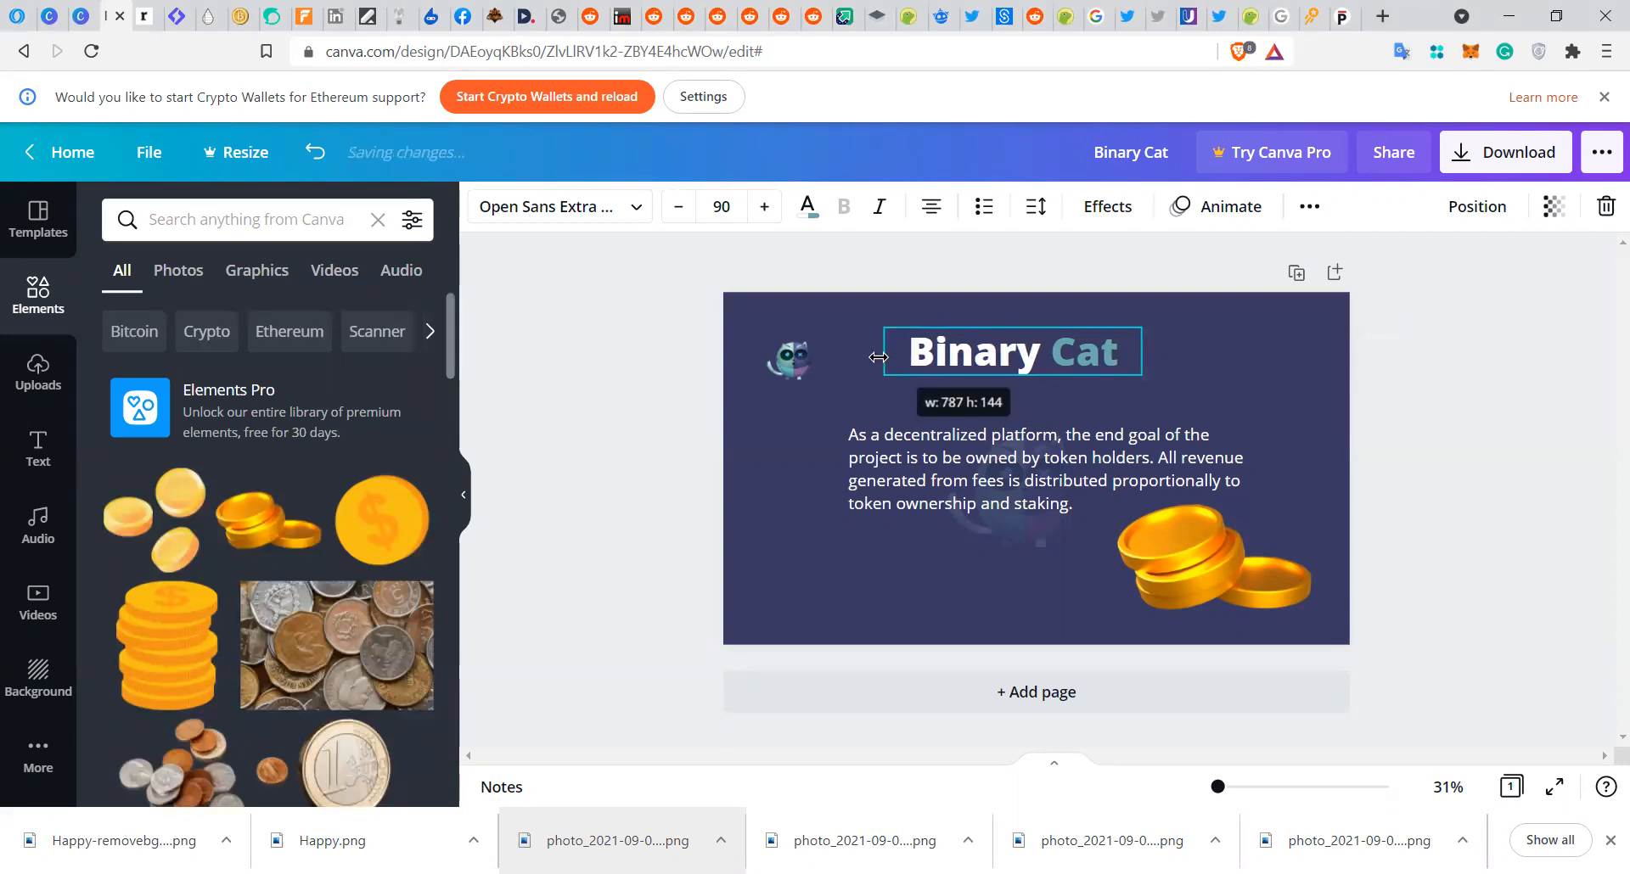
pyautogui.click(1226, 380)
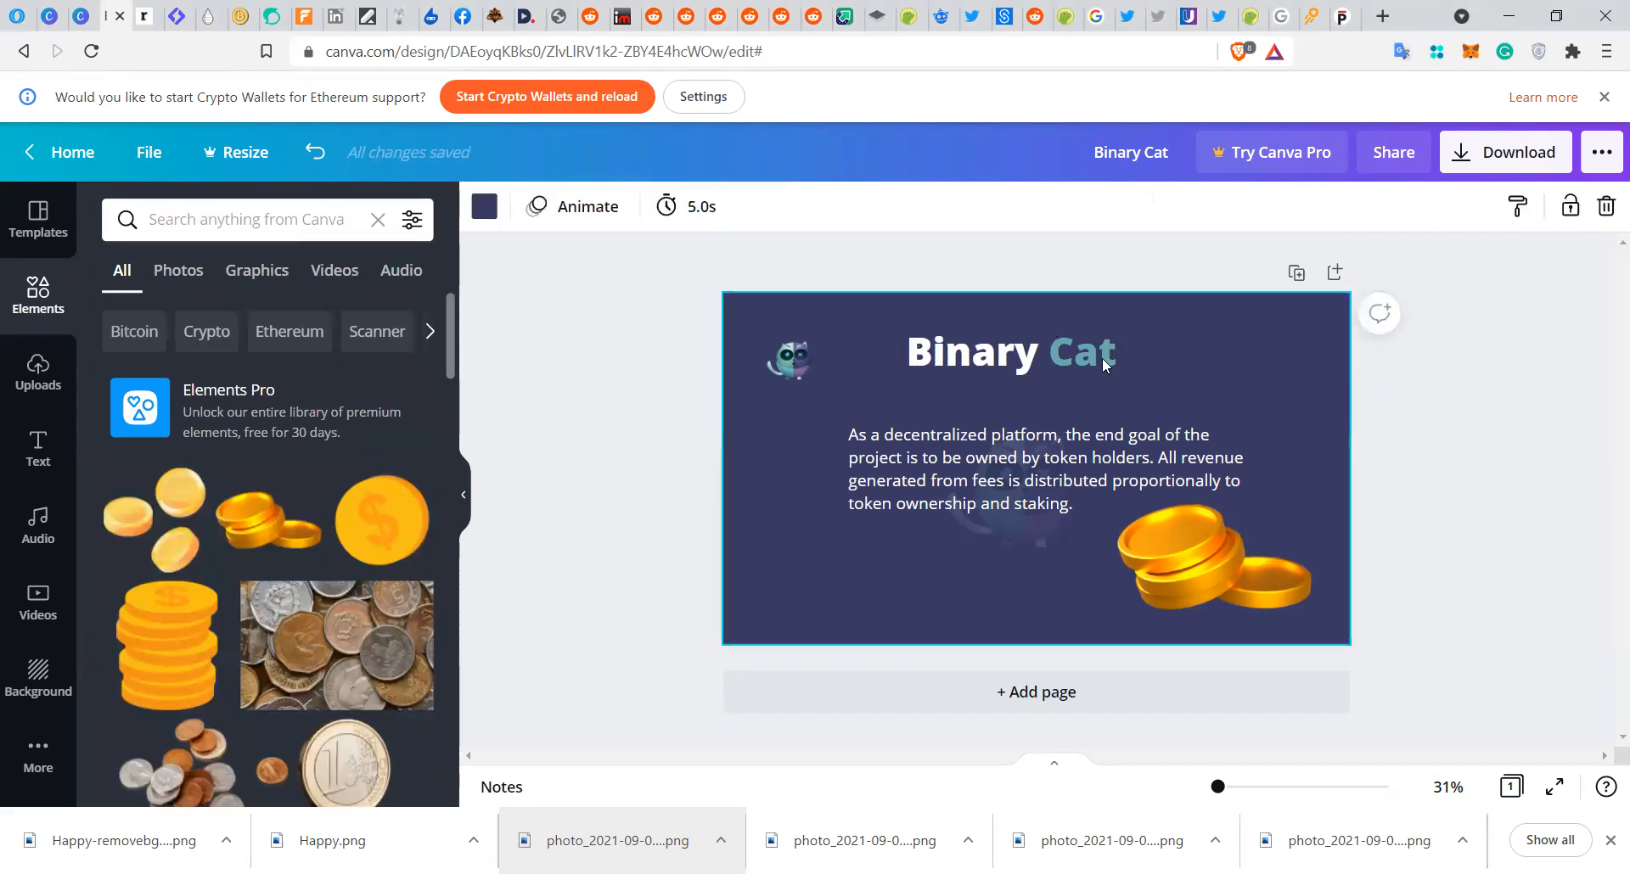
# - Lower the Binary Cat heading slightly toward the paragraph
pyautogui.click(1061, 355)
pyautogui.moveTo(1061, 358); pyautogui.dragTo(1071, 375)
pyautogui.click(1189, 386)
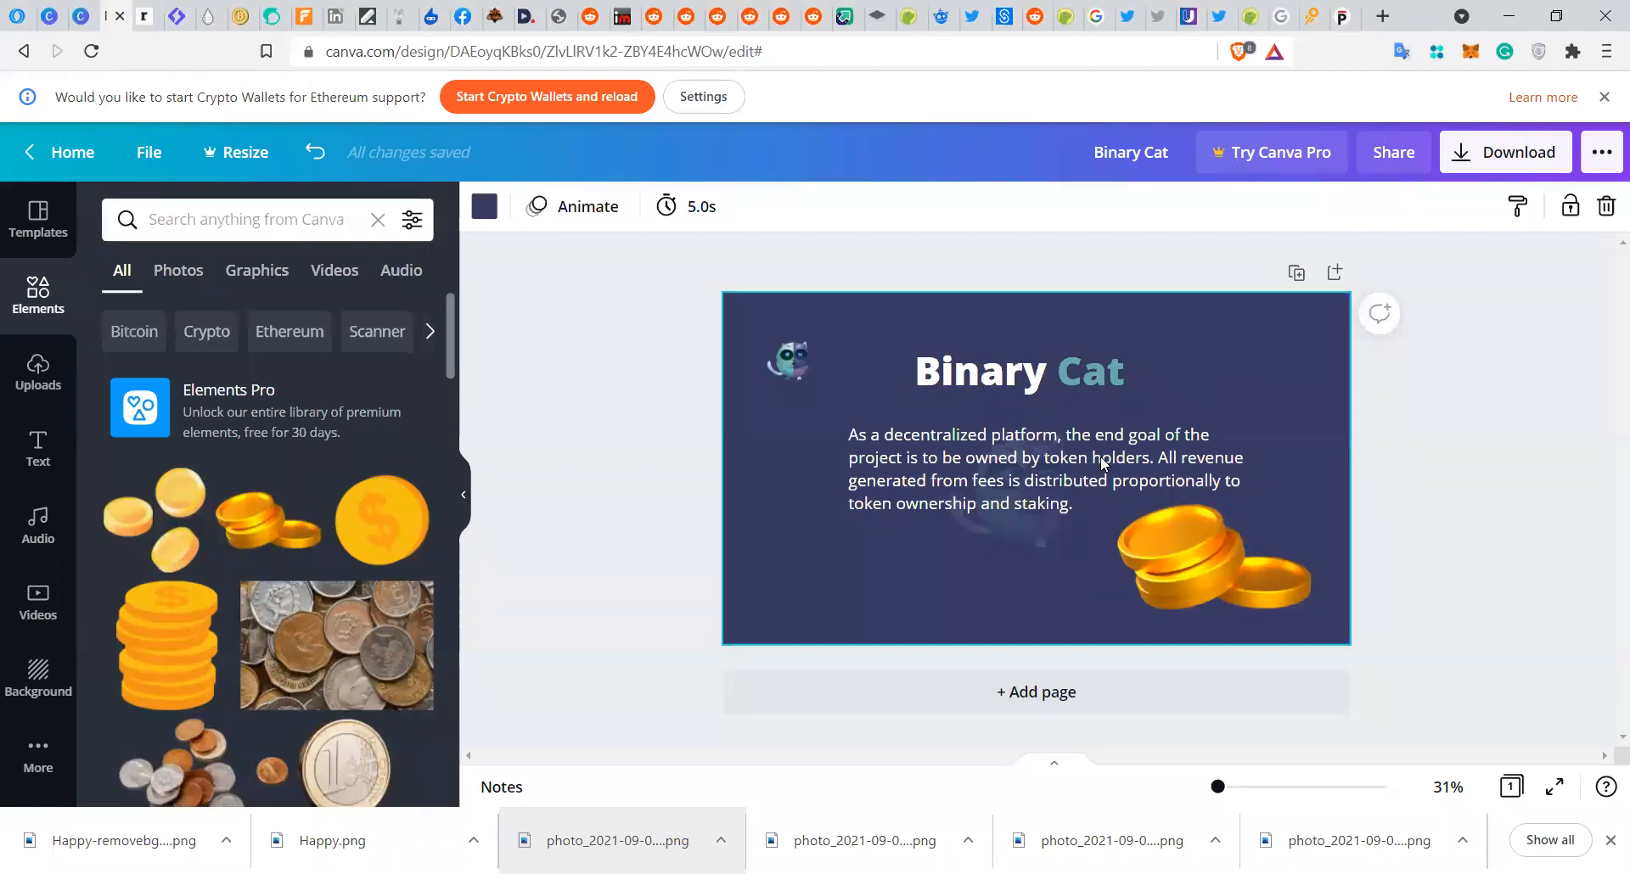
# - Bring the faint image behind the paragraph one layer forward
pyautogui.click(1010, 532)
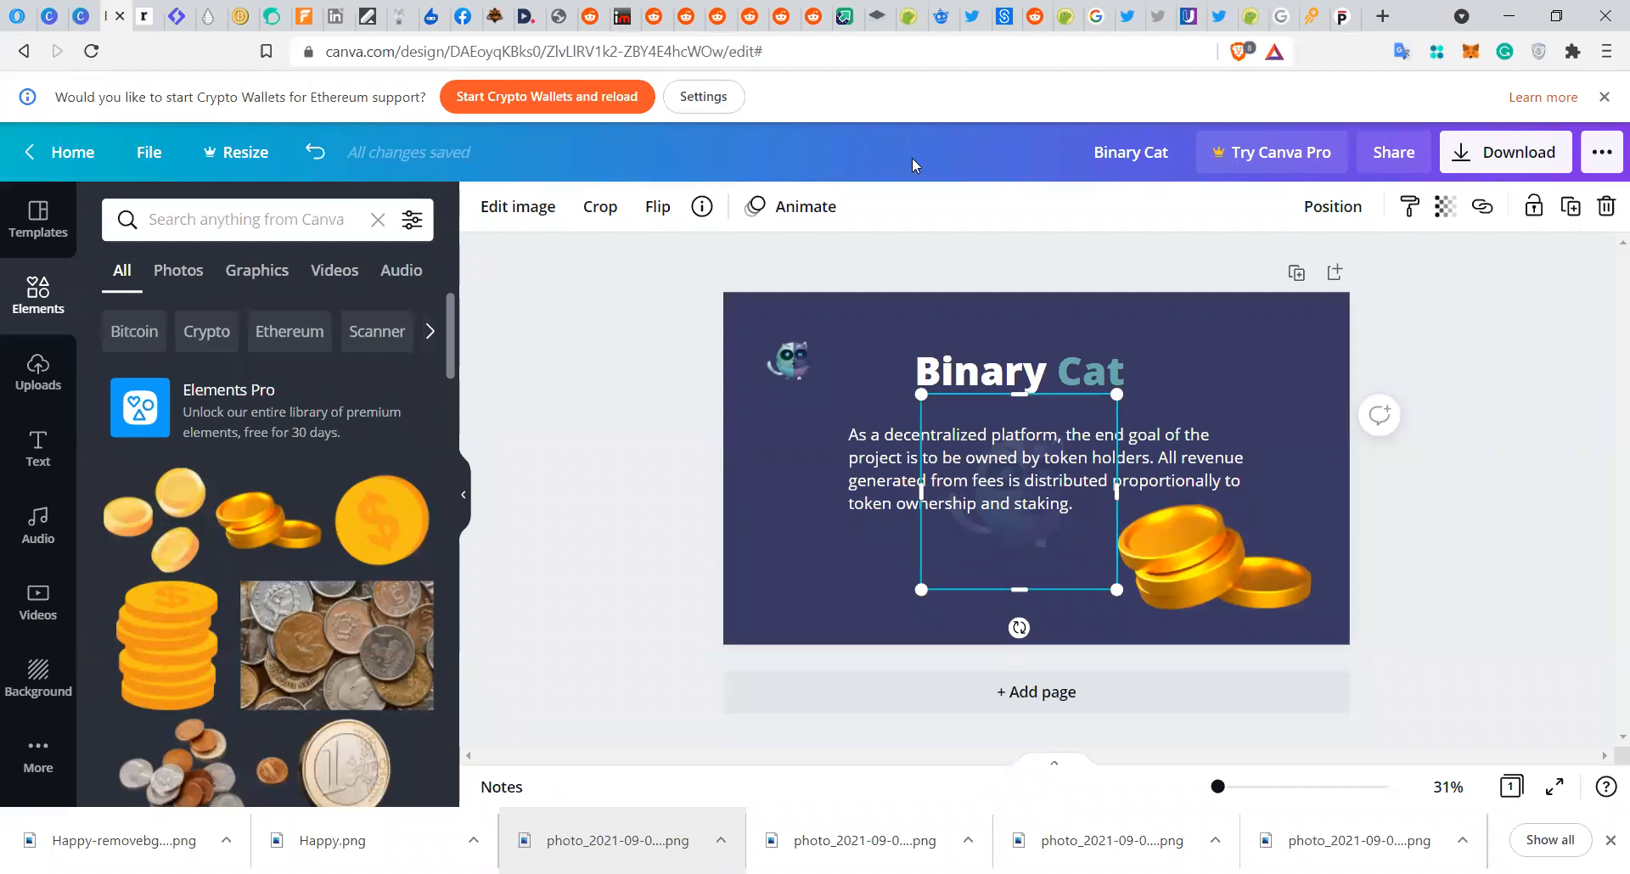
pyautogui.click(1317, 218)
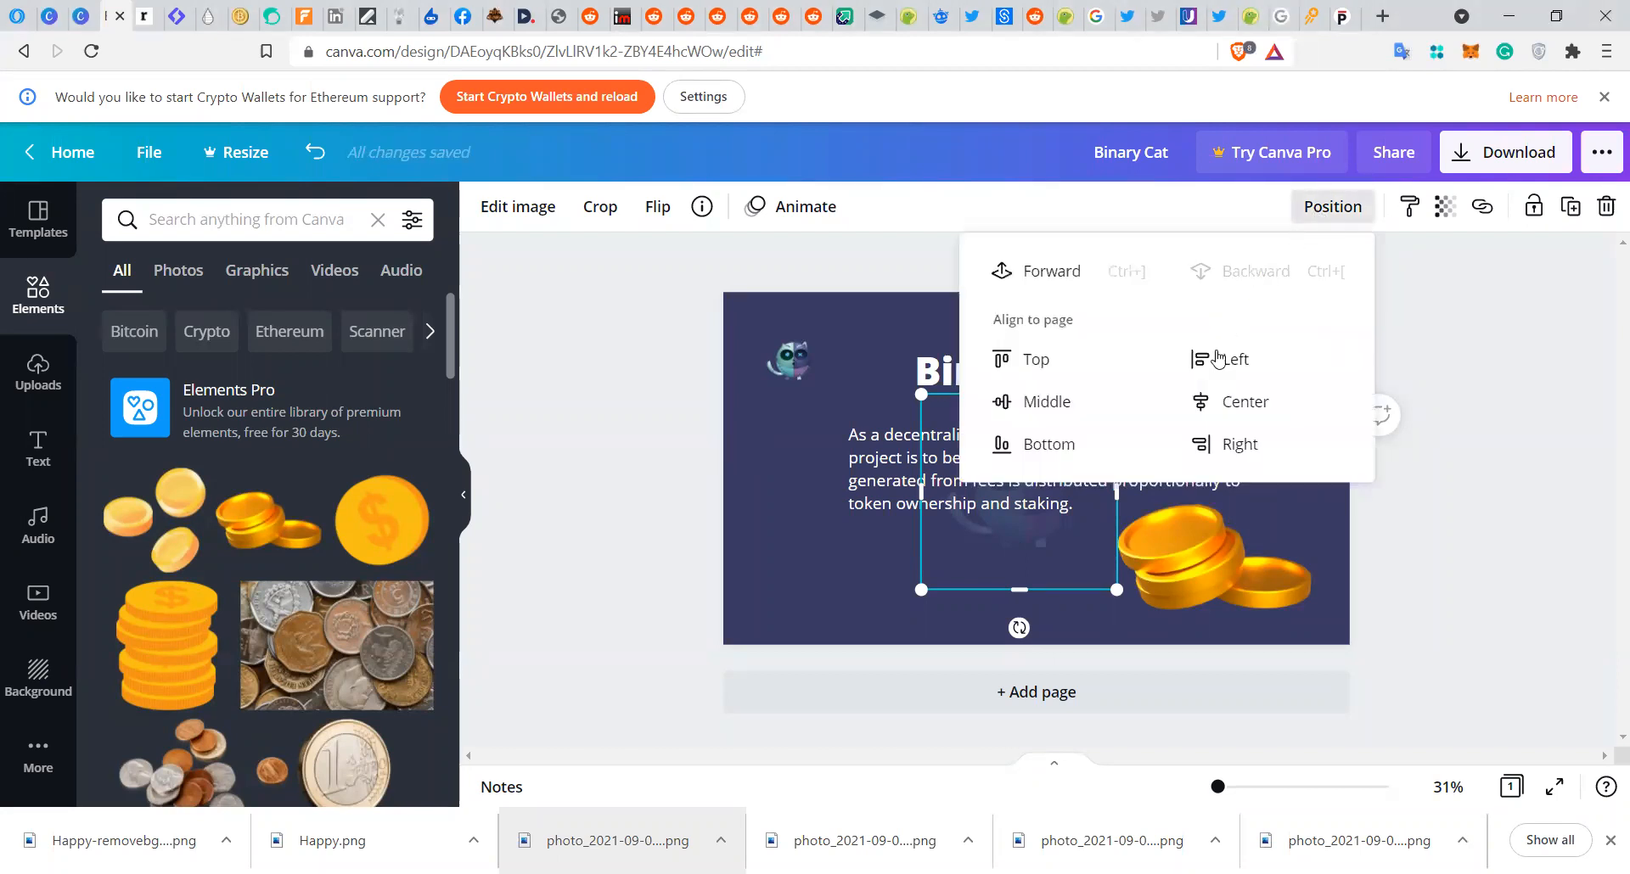
pyautogui.click(1054, 270)
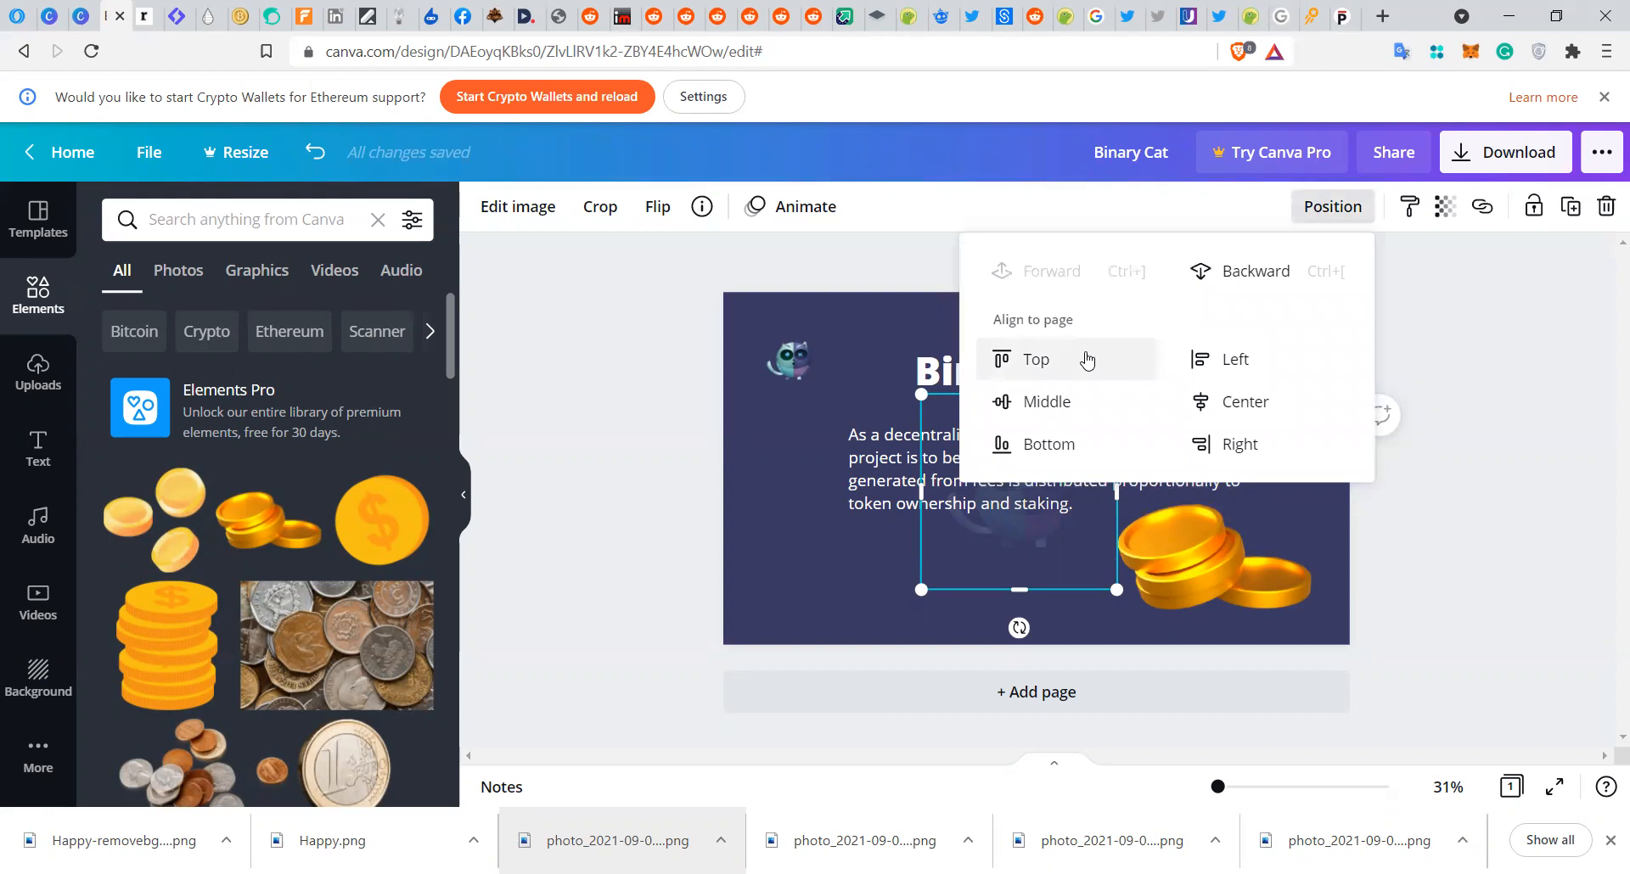
pyautogui.click(855, 597)
# - Try shifting the faint image left, then undo the move
pyautogui.moveTo(1019, 544); pyautogui.dragTo(944, 546)
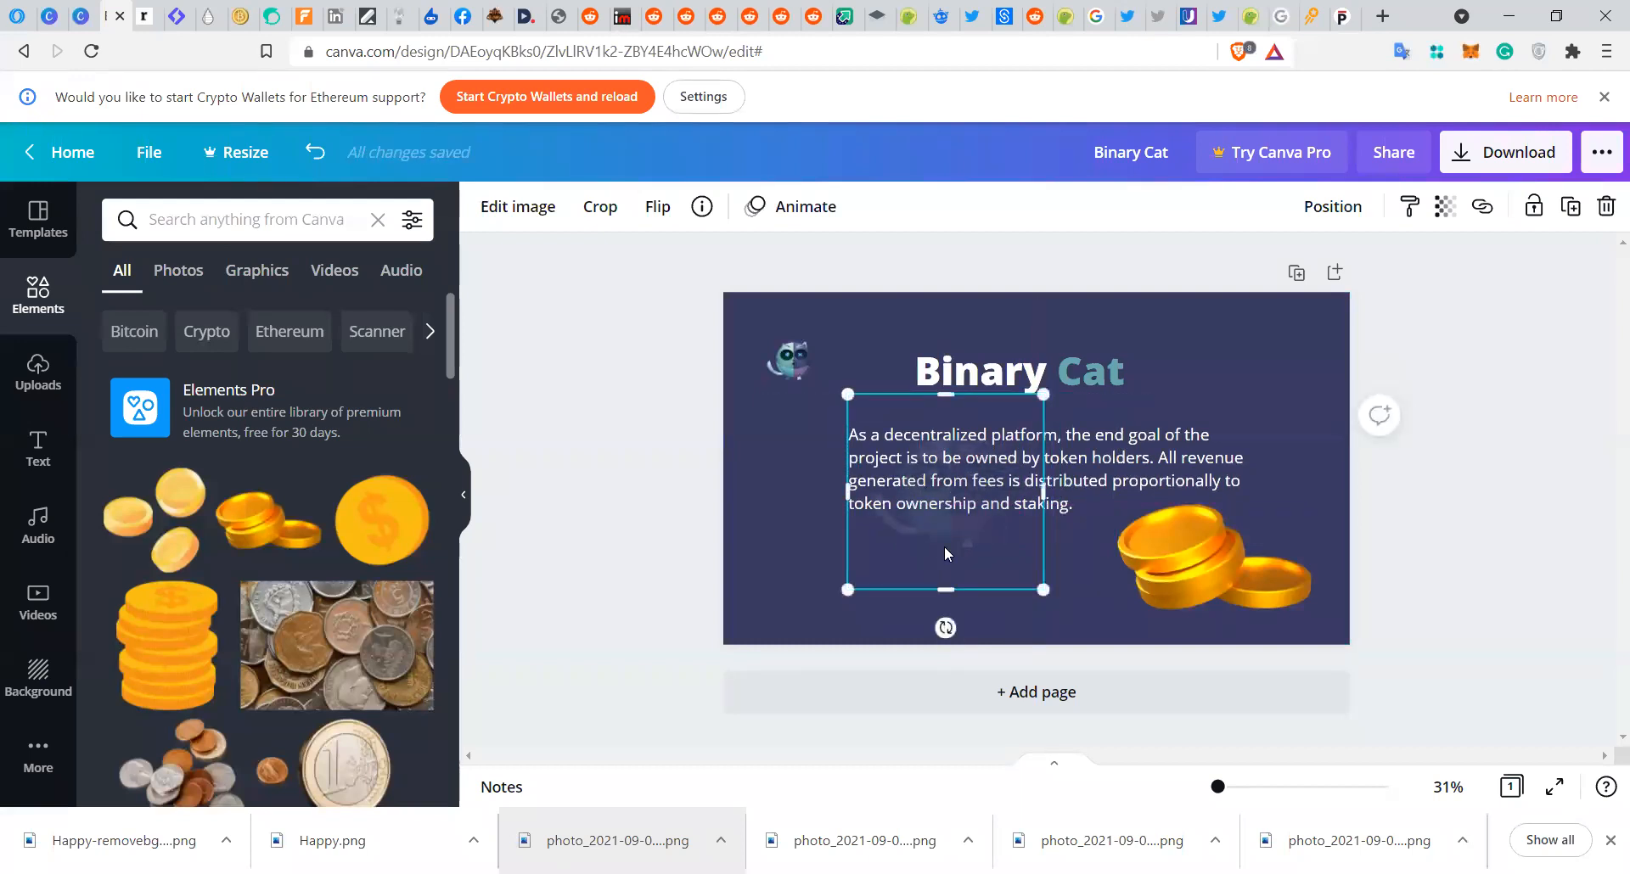
pyautogui.hotkey('ctrl', 'z')
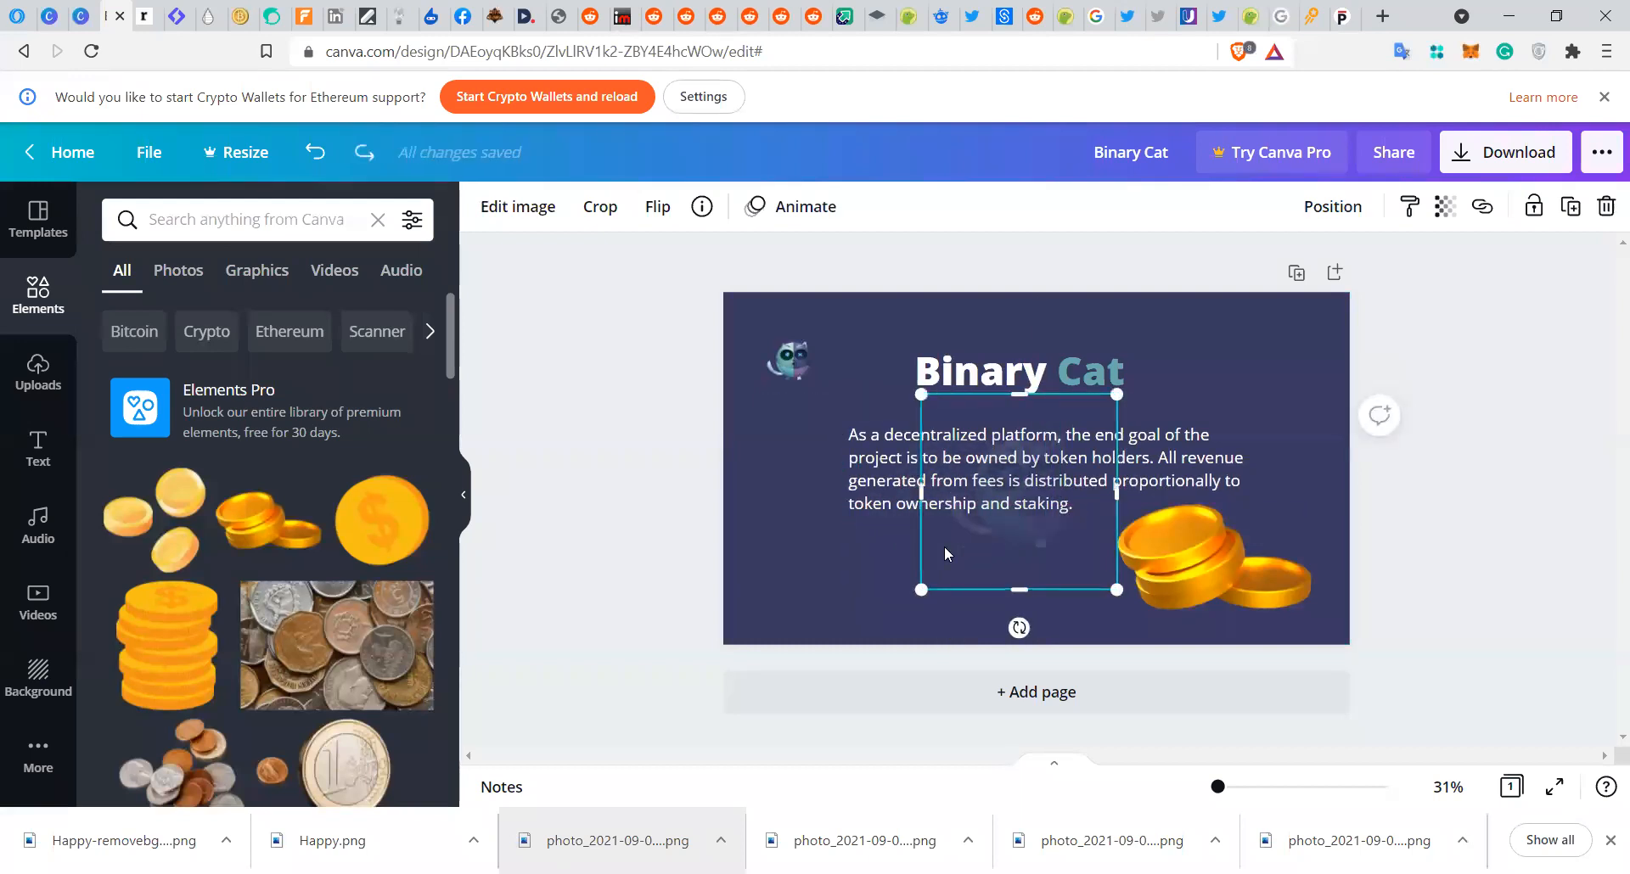
pyautogui.click(1282, 378)
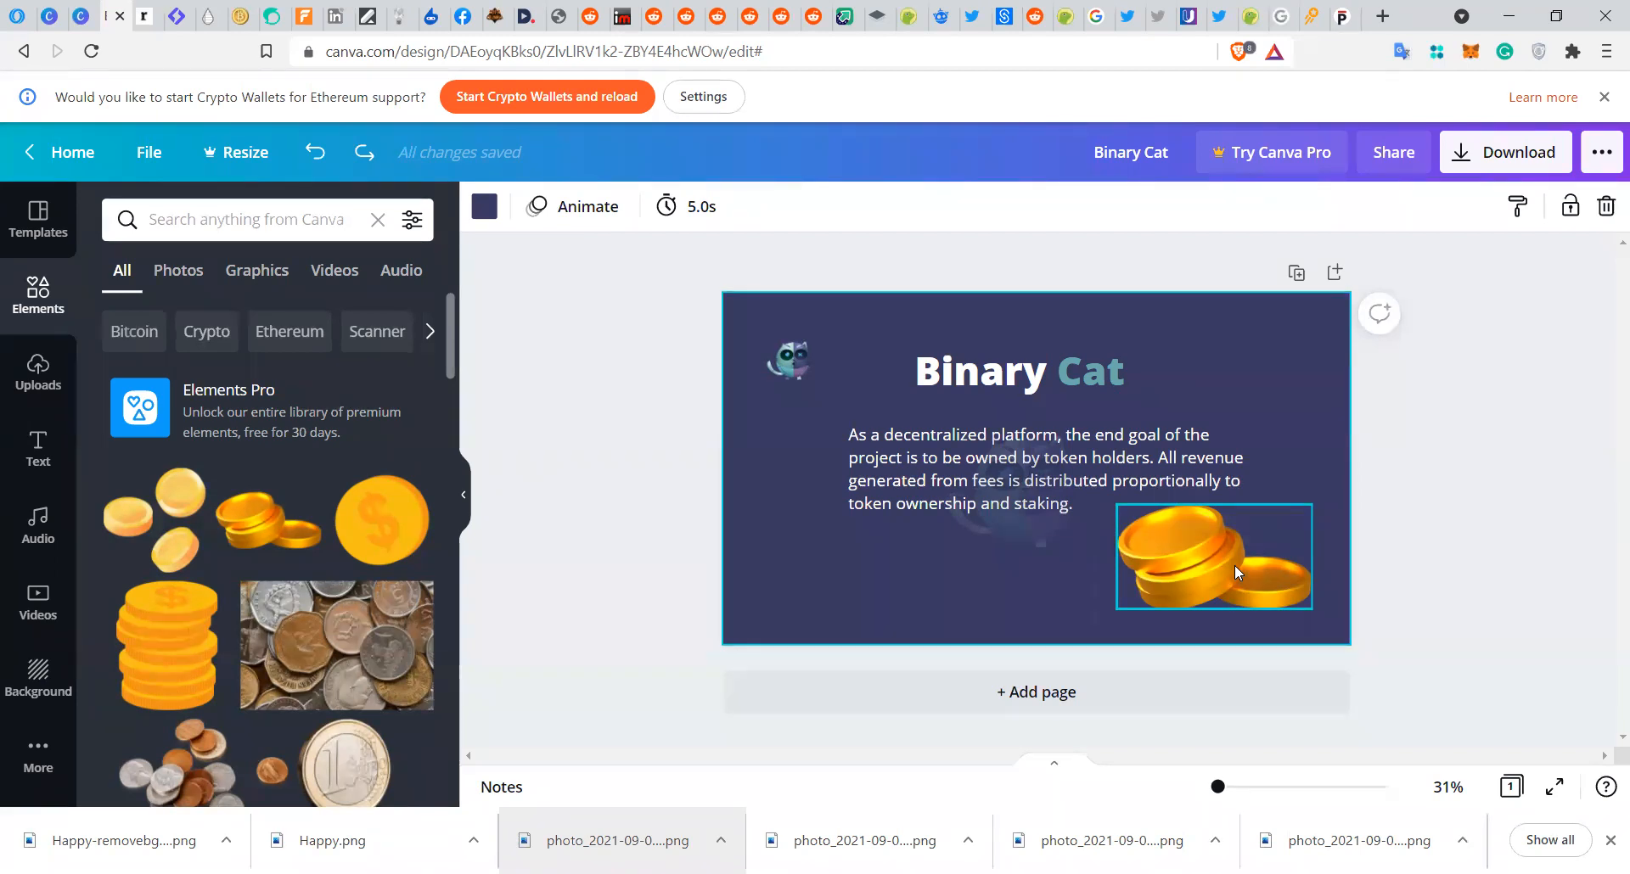
pyautogui.click(791, 359)
# - Nudge the cat logo down and move the coins and faint image to the left edge
pyautogui.moveTo(791, 355)
pyautogui.mouseDown()
pyautogui.moveTo(783, 331)
pyautogui.moveTo(793, 367)
pyautogui.mouseUp()
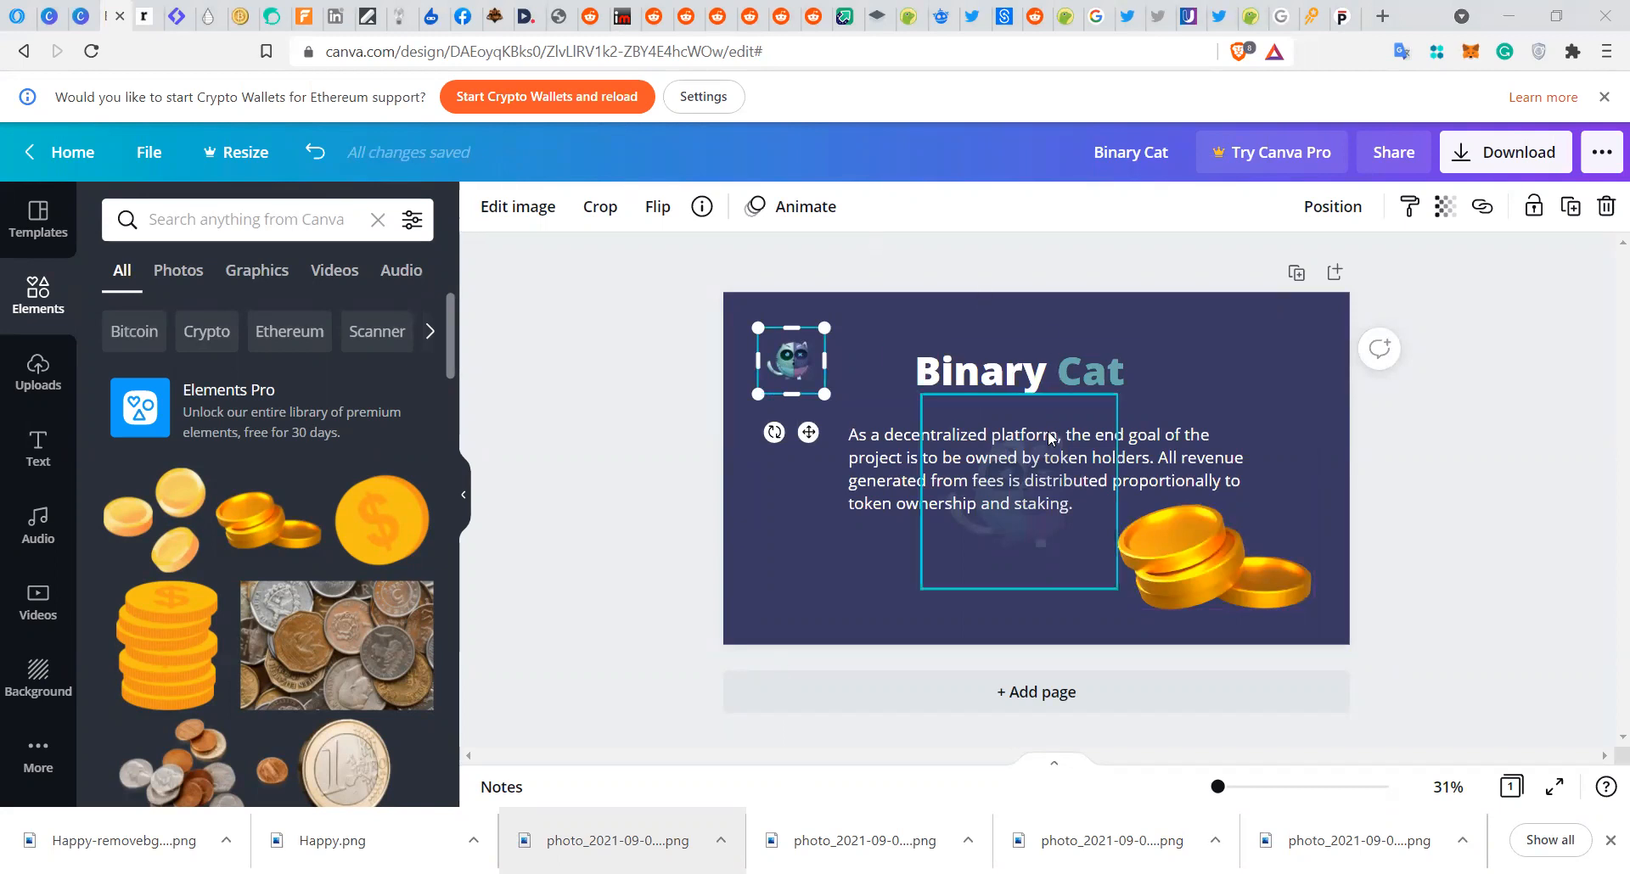
pyautogui.click(1178, 543)
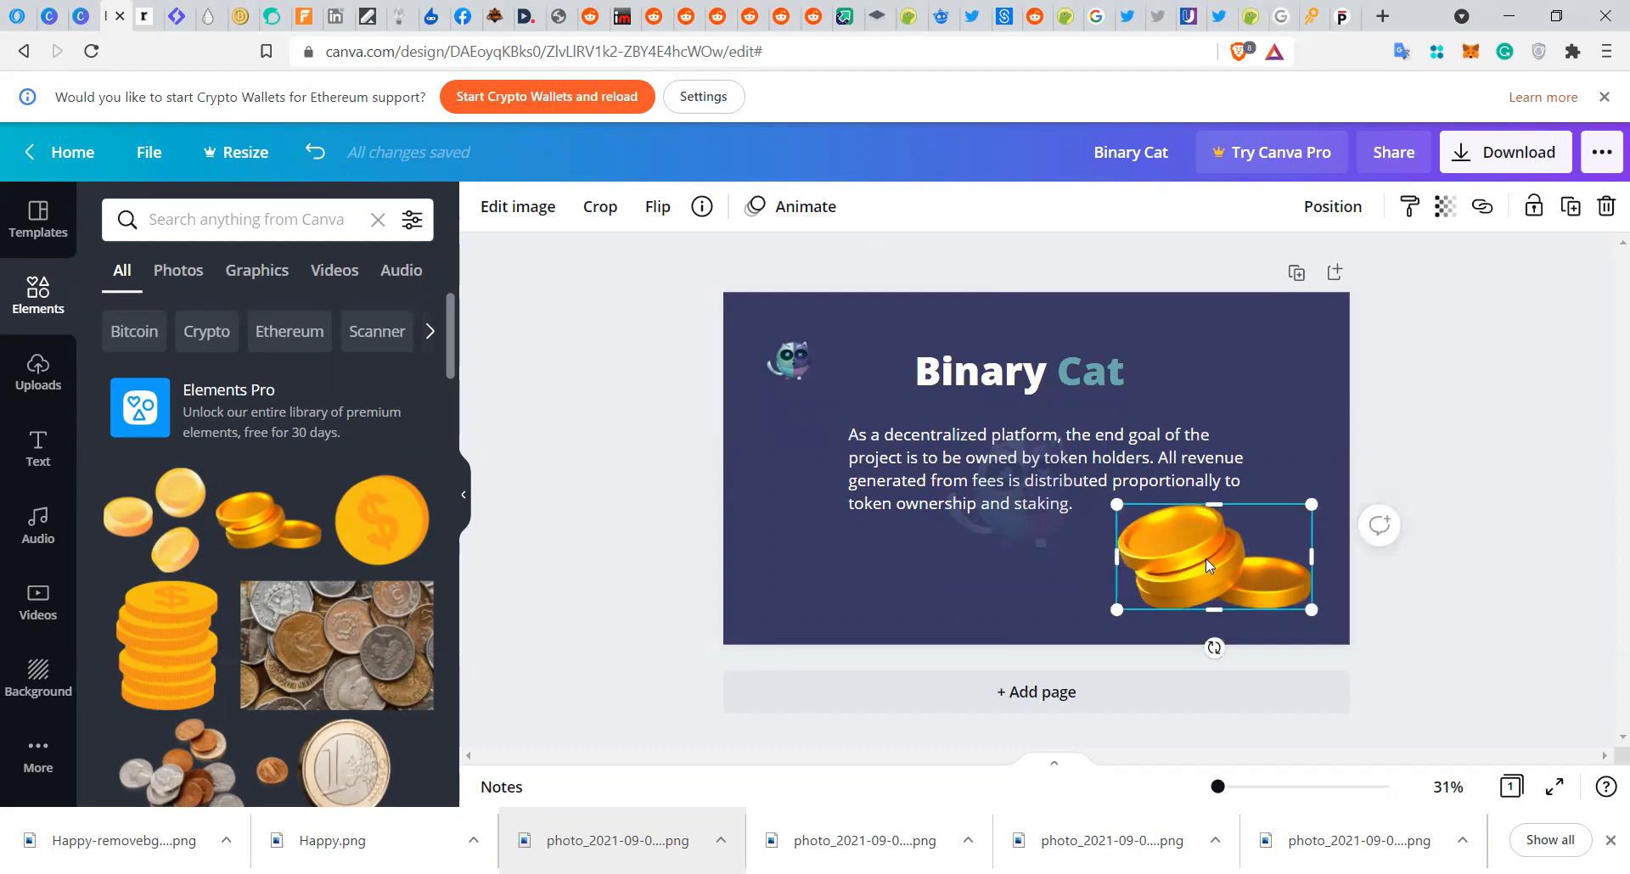
pyautogui.moveTo(748, 561); pyautogui.dragTo(746, 574)
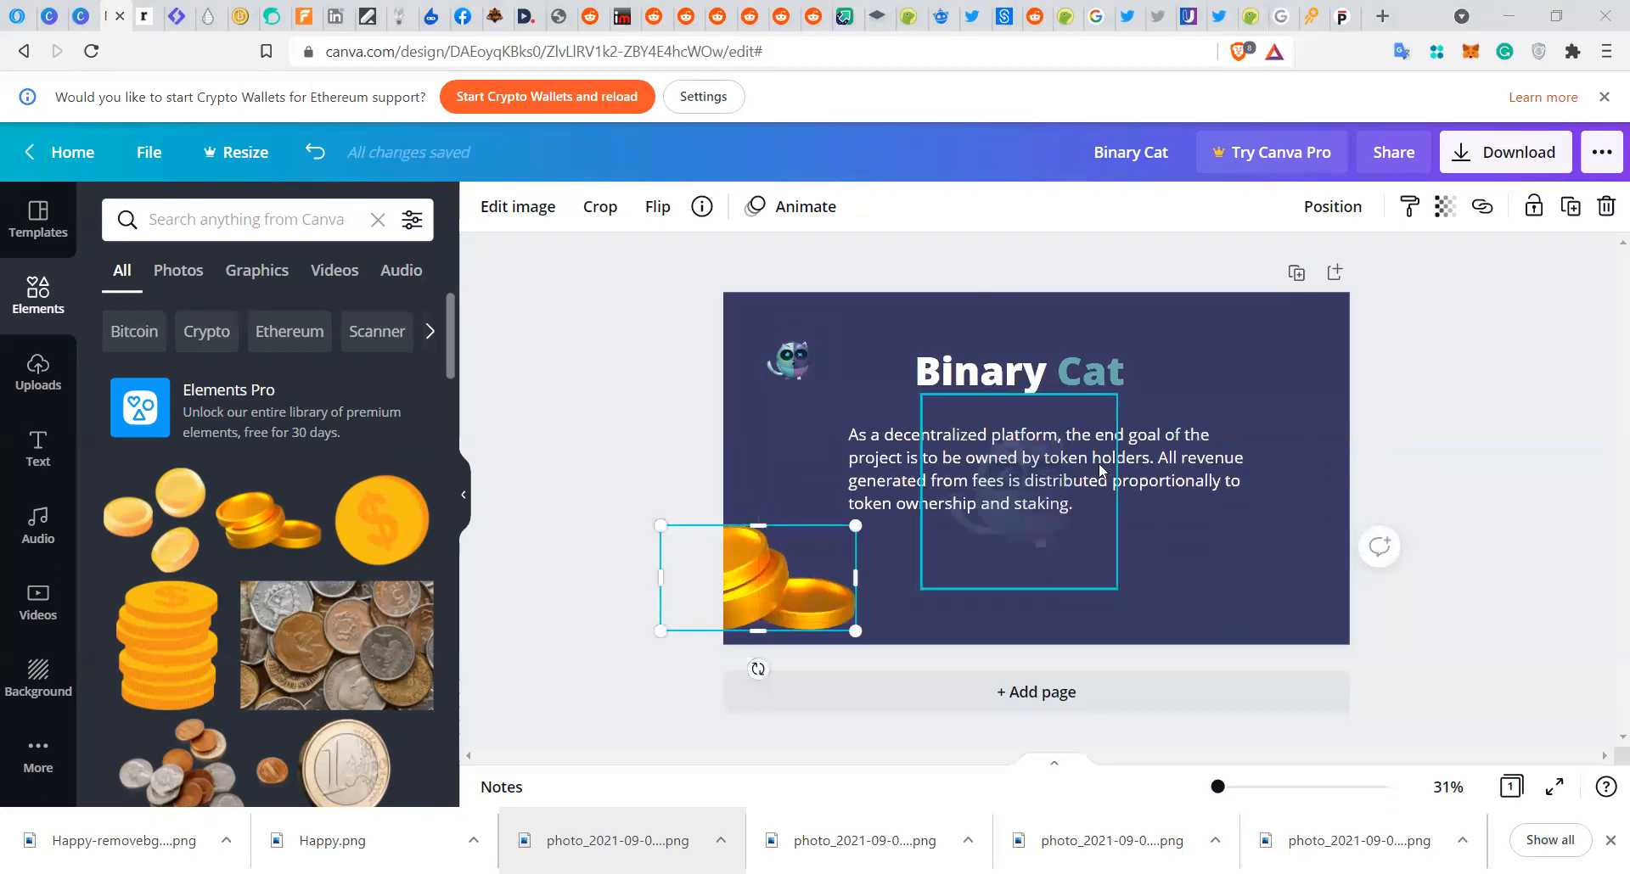
pyautogui.moveTo(1099, 471); pyautogui.dragTo(802, 451)
pyautogui.click(968, 585)
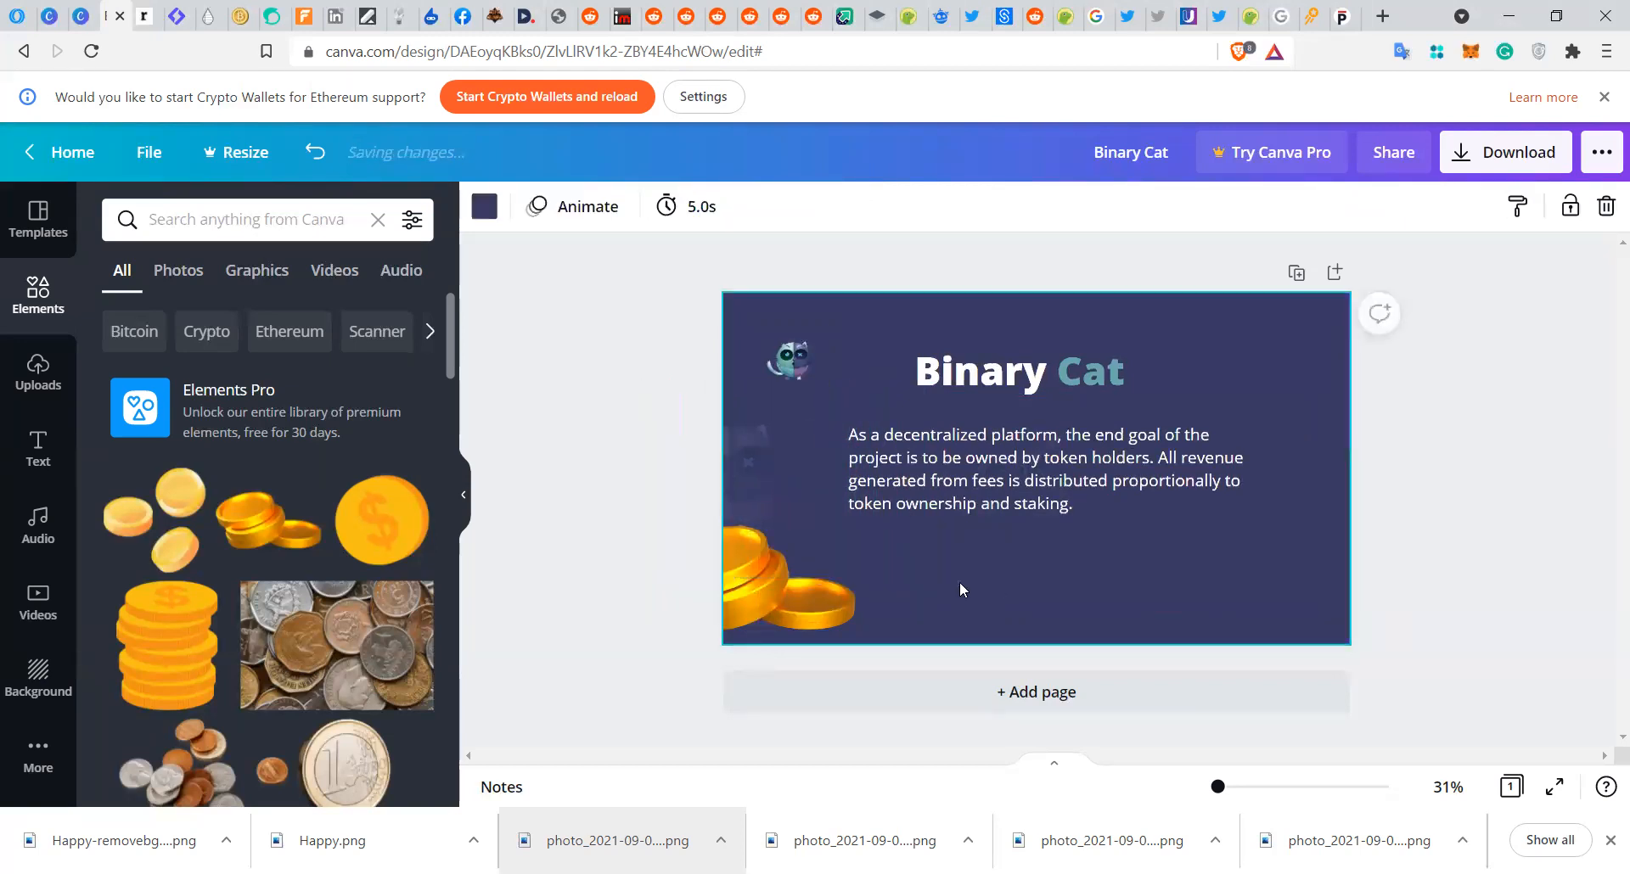
# - Move the gold coins image below the paragraph, then delete it
pyautogui.moveTo(743, 577); pyautogui.dragTo(1037, 600)
pyautogui.click(1037, 600)
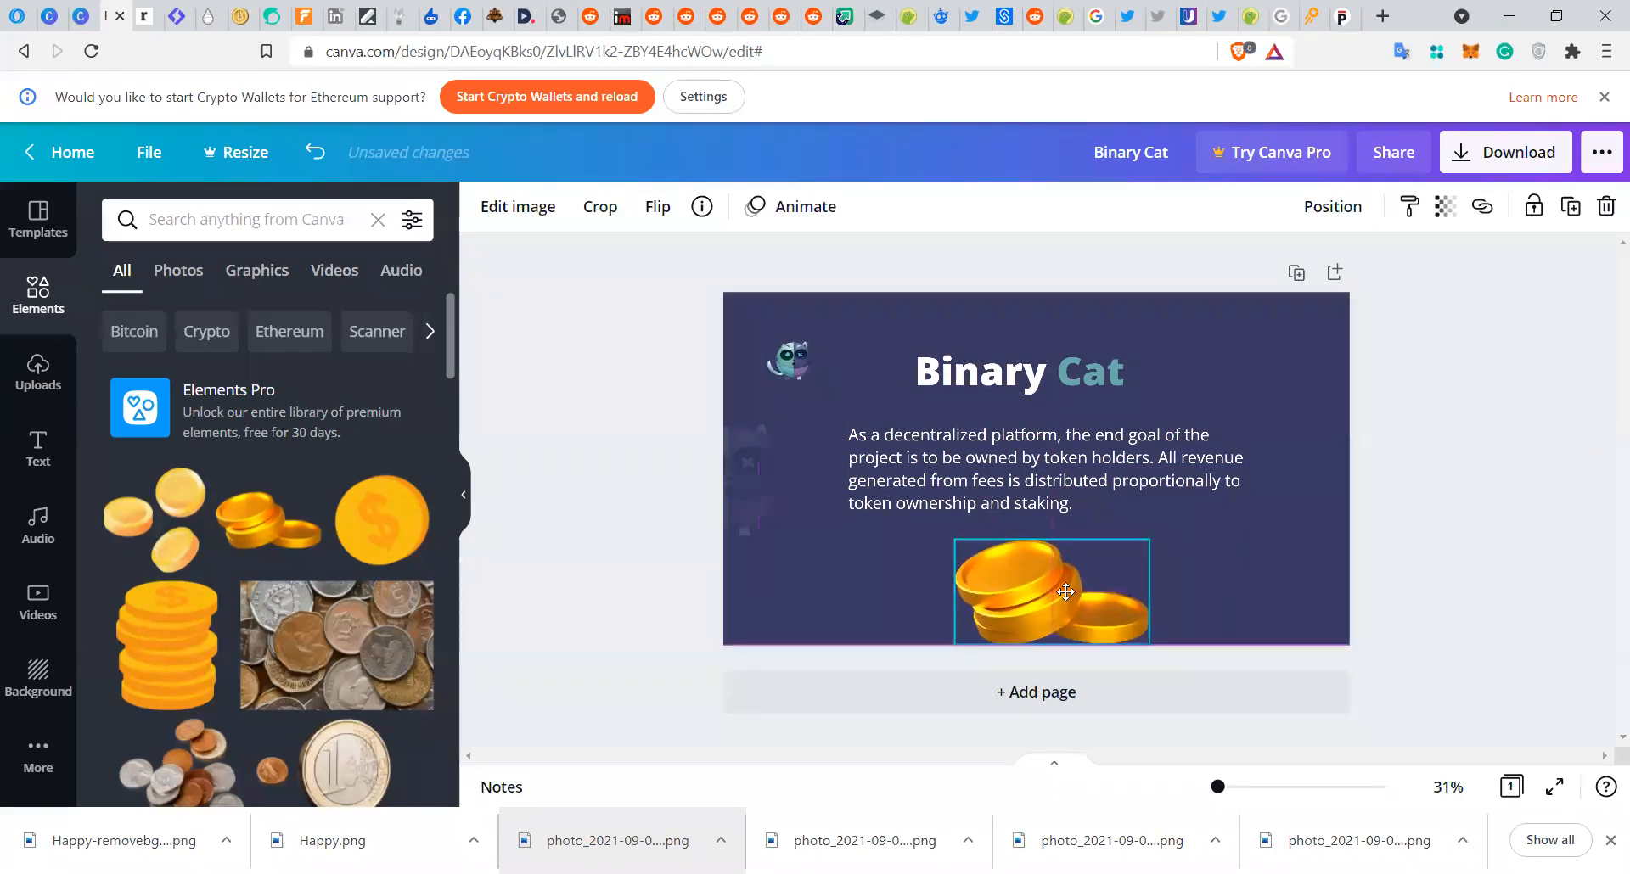
pyautogui.moveTo(1064, 589); pyautogui.dragTo(1064, 591)
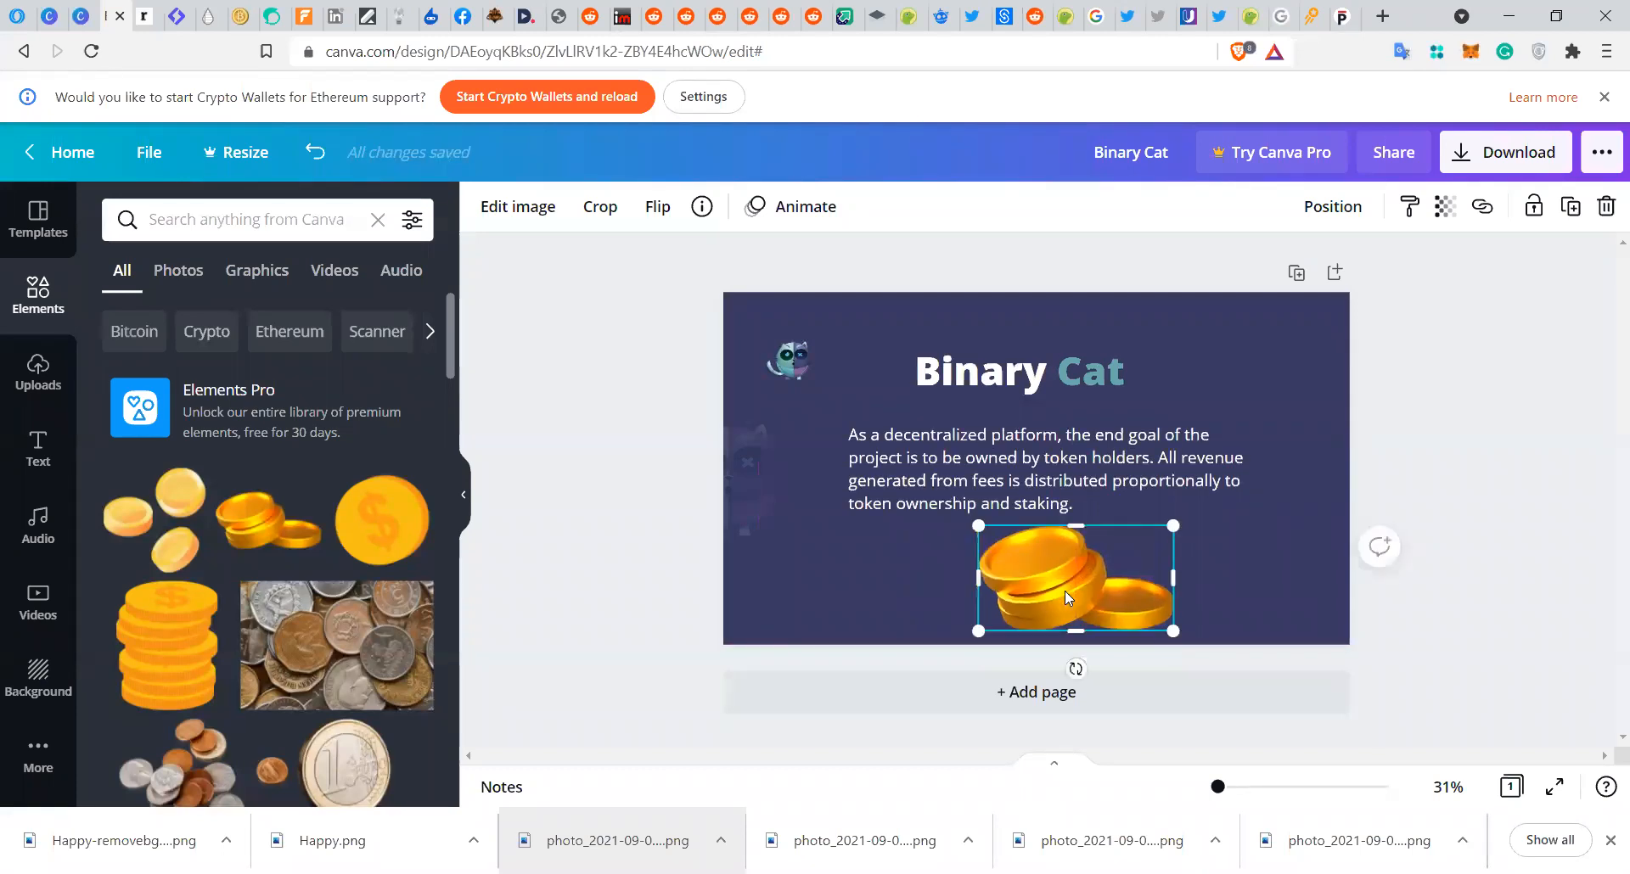
pyautogui.press('Delete')
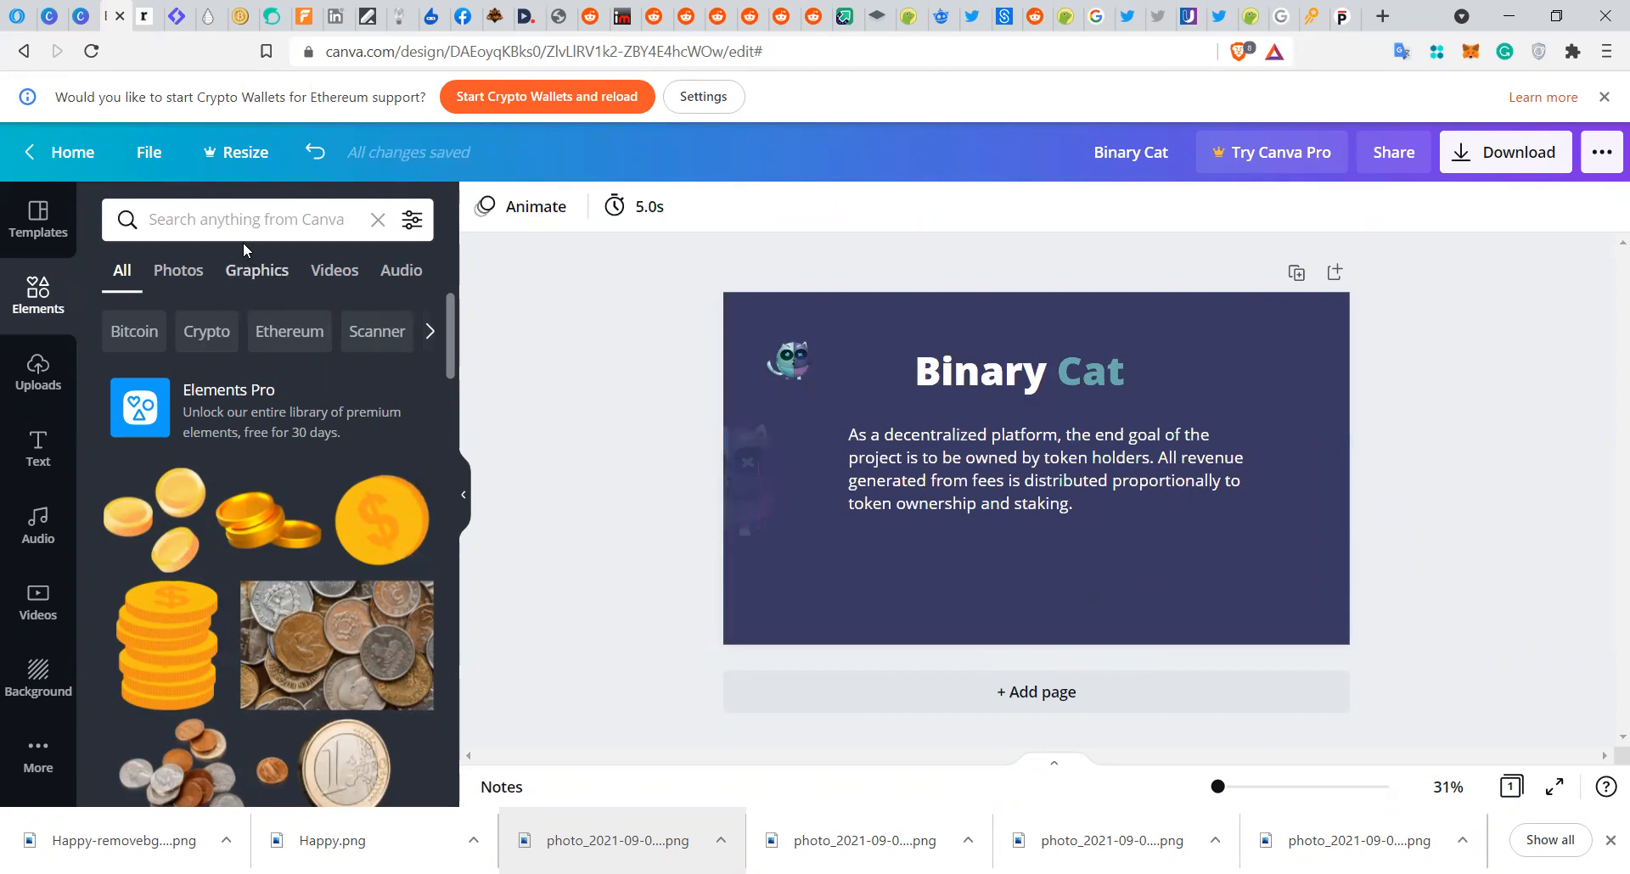
# - Search Elements graphics for 'twitter' and add the round Twitter bird graphic
pyautogui.click(225, 220)
pyautogui.write('twitter')
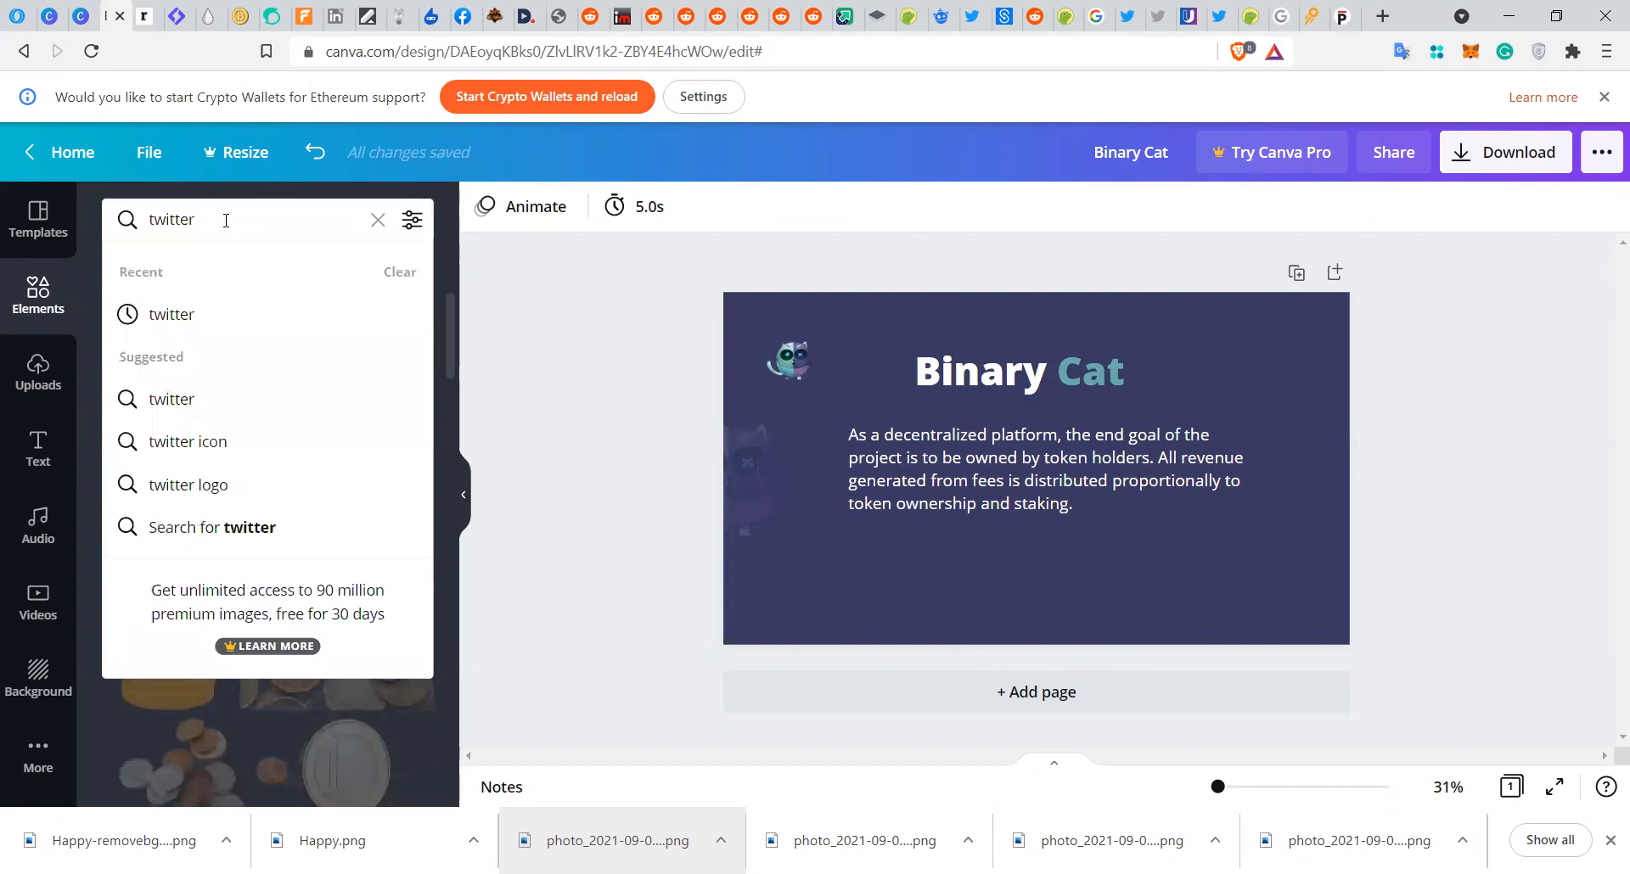
pyautogui.press('Return')
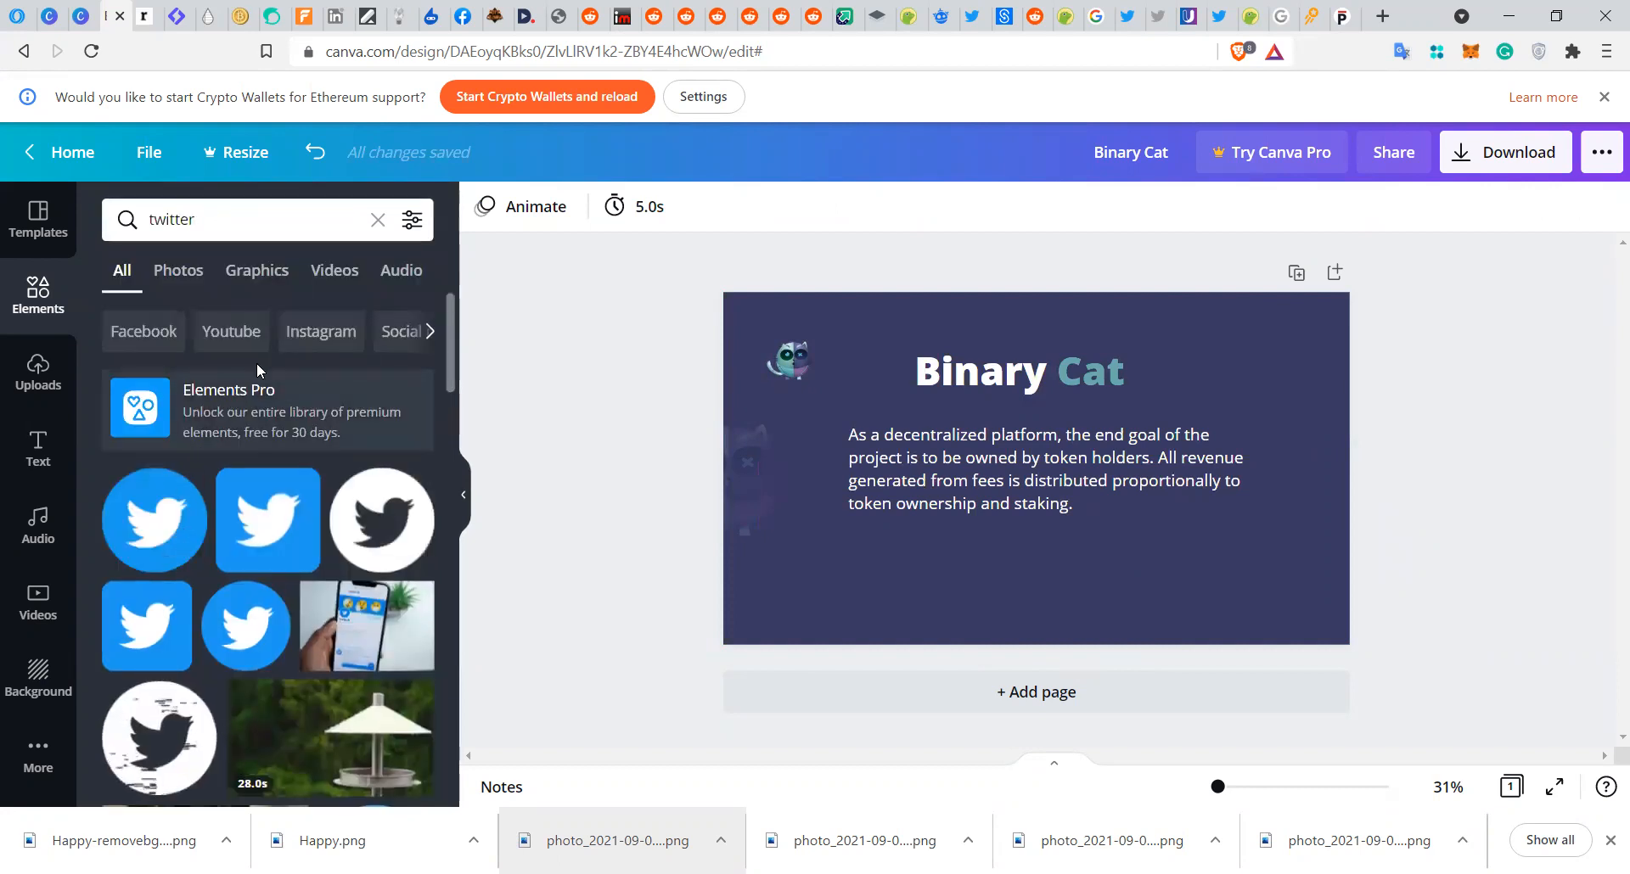
pyautogui.click(263, 278)
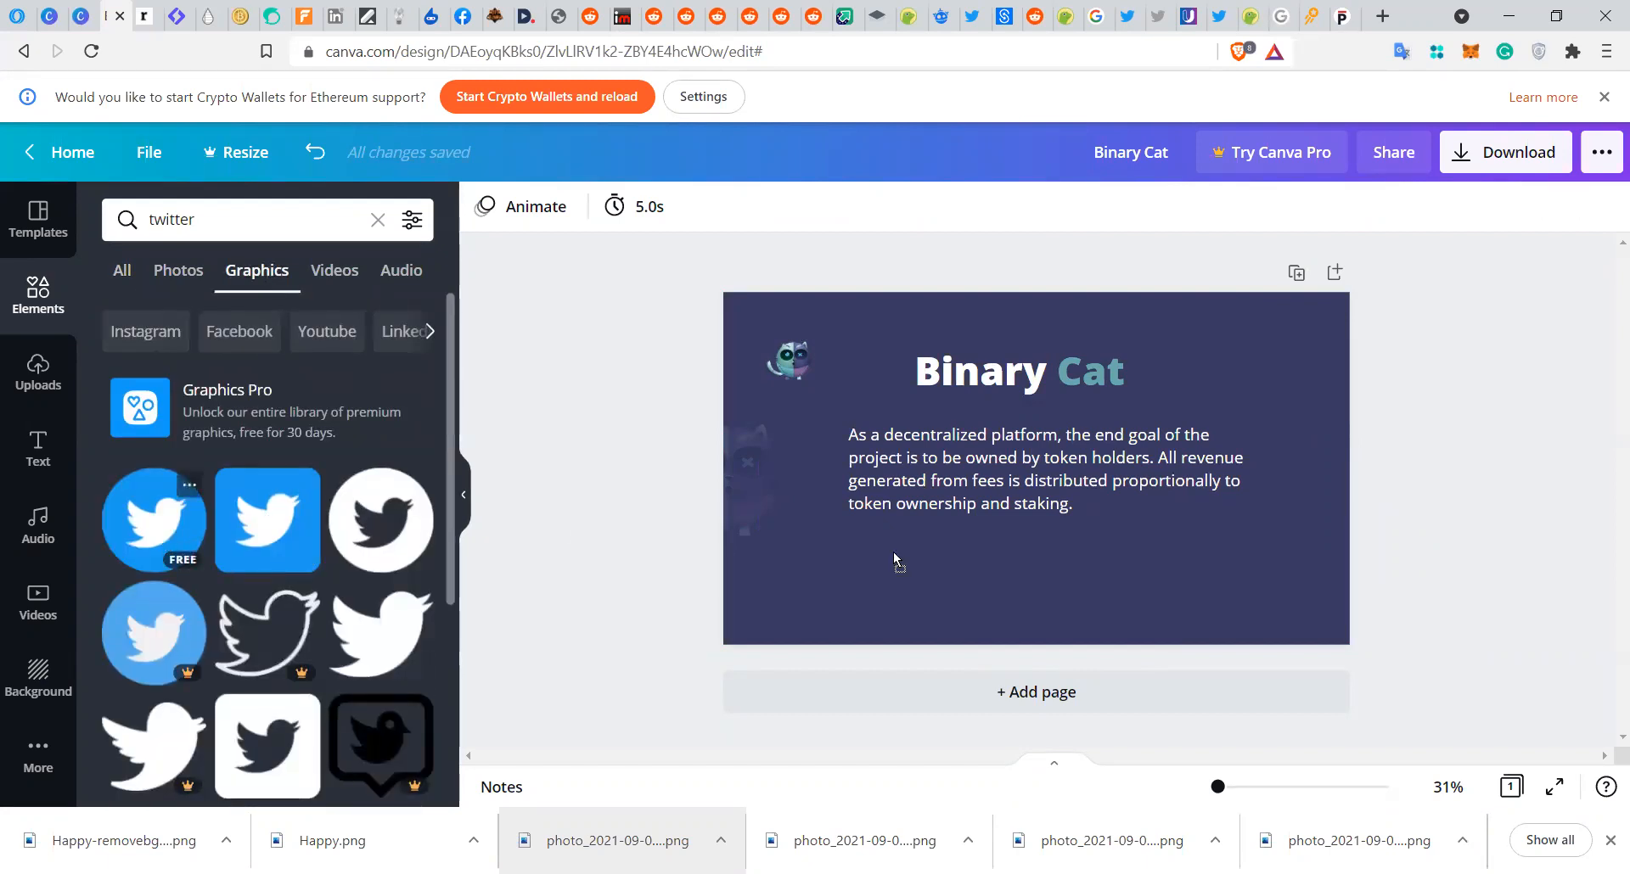
pyautogui.moveTo(1174, 586); pyautogui.dragTo(1175, 587)
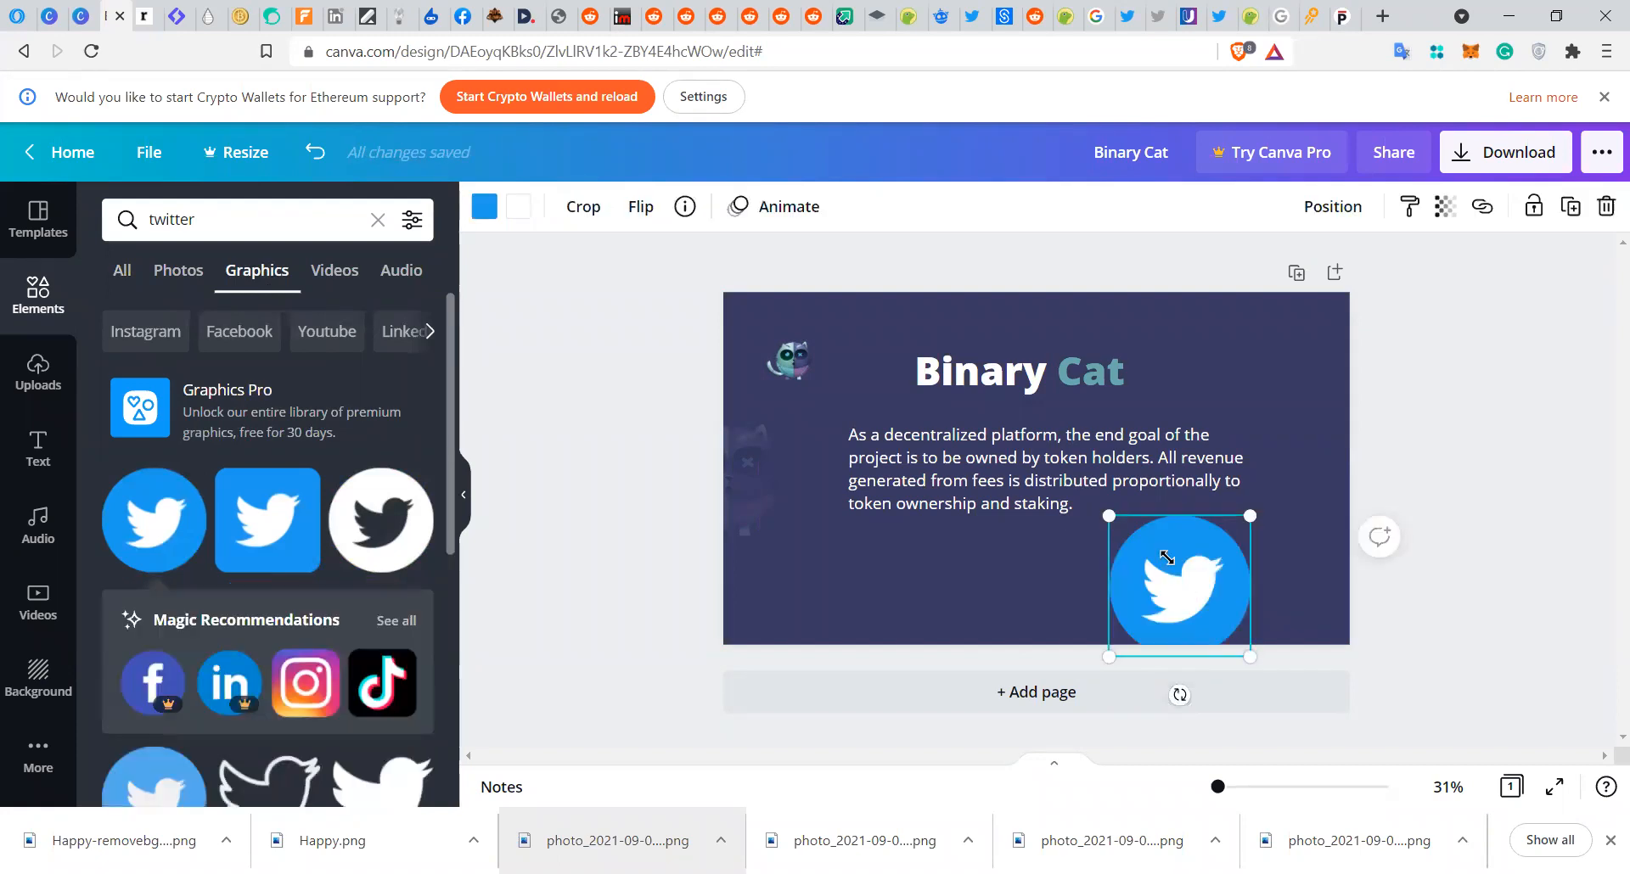
# - Shrink the Twitter bird icon and place it near the bottom-right corner
pyautogui.moveTo(1250, 655); pyautogui.dragTo(1150, 556)
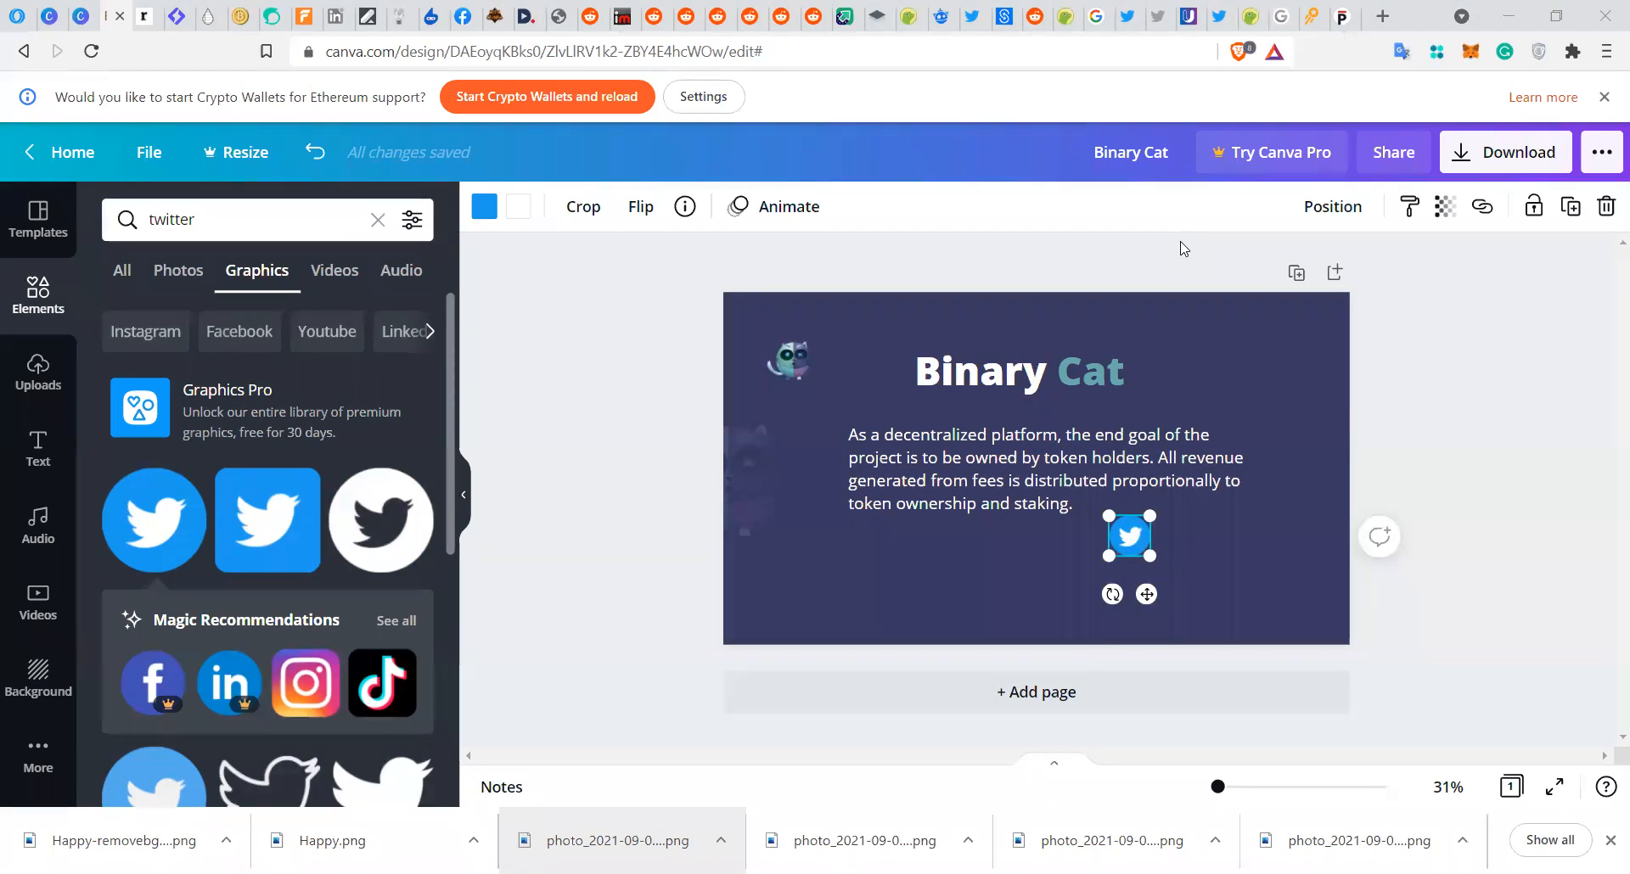
pyautogui.click(1154, 553)
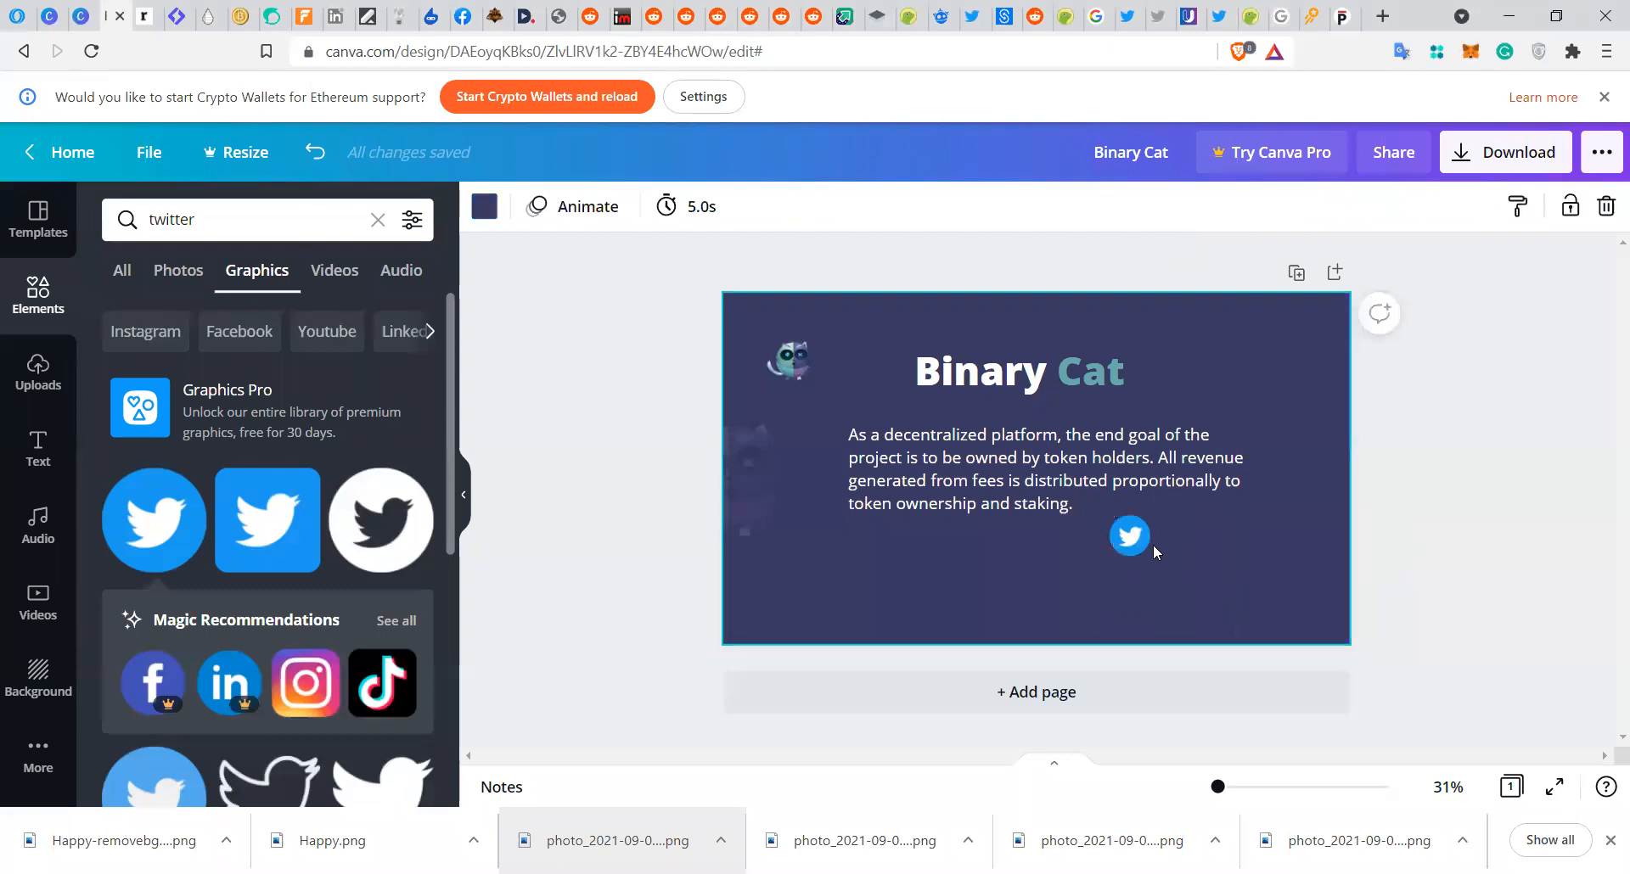
pyautogui.moveTo(1139, 549); pyautogui.dragTo(1147, 579)
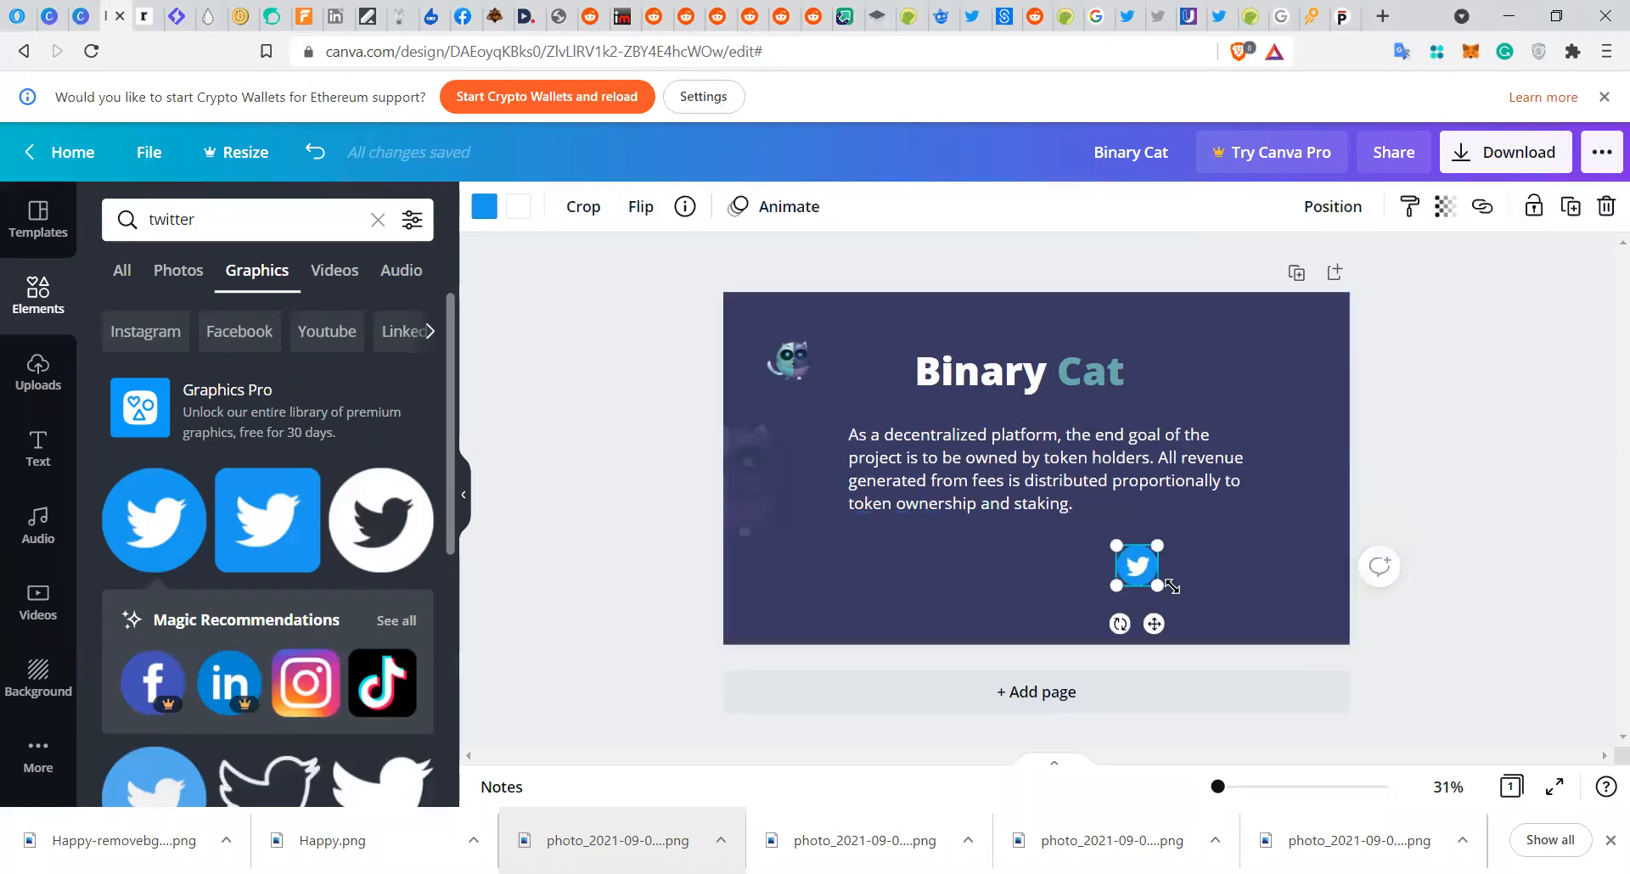
pyautogui.click(1191, 608)
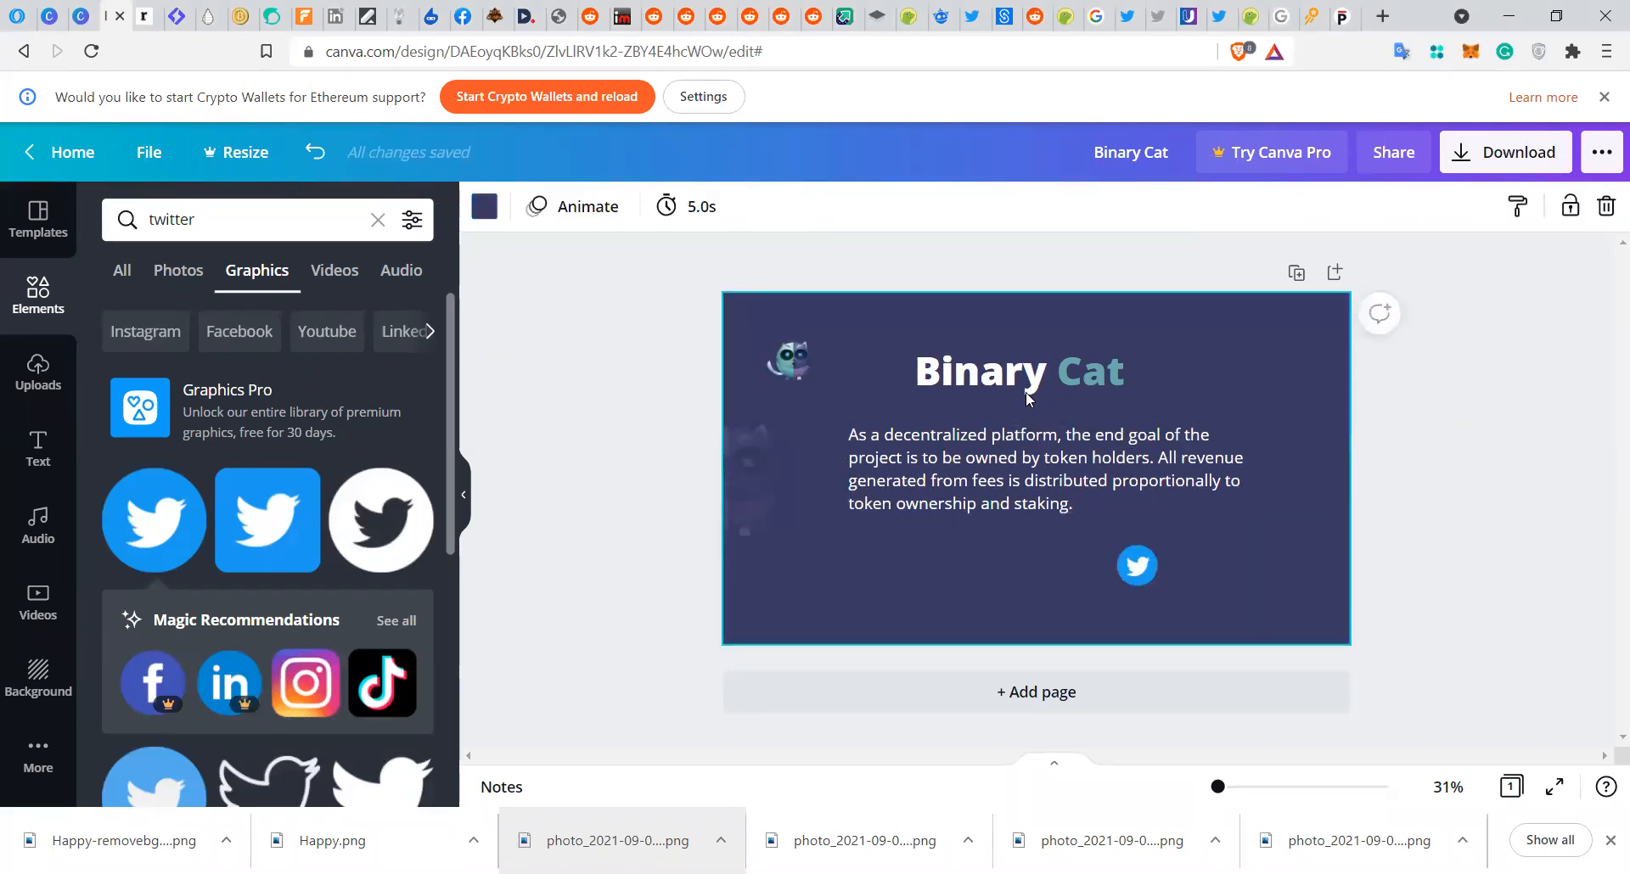
pyautogui.click(1124, 565)
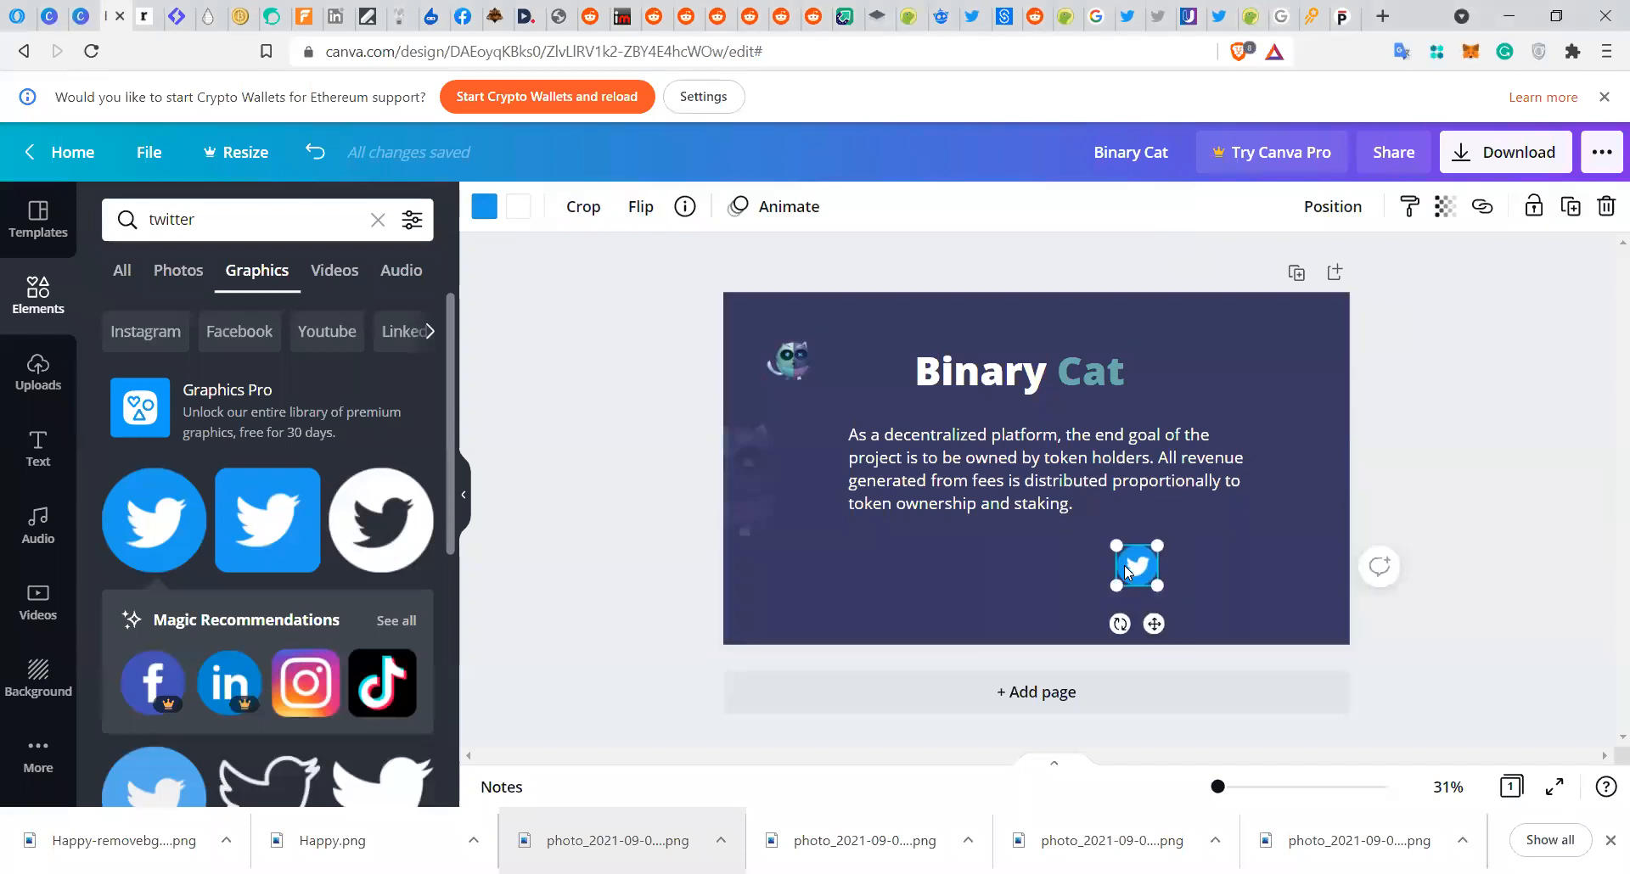
pyautogui.moveTo(1134, 581); pyautogui.dragTo(1269, 625)
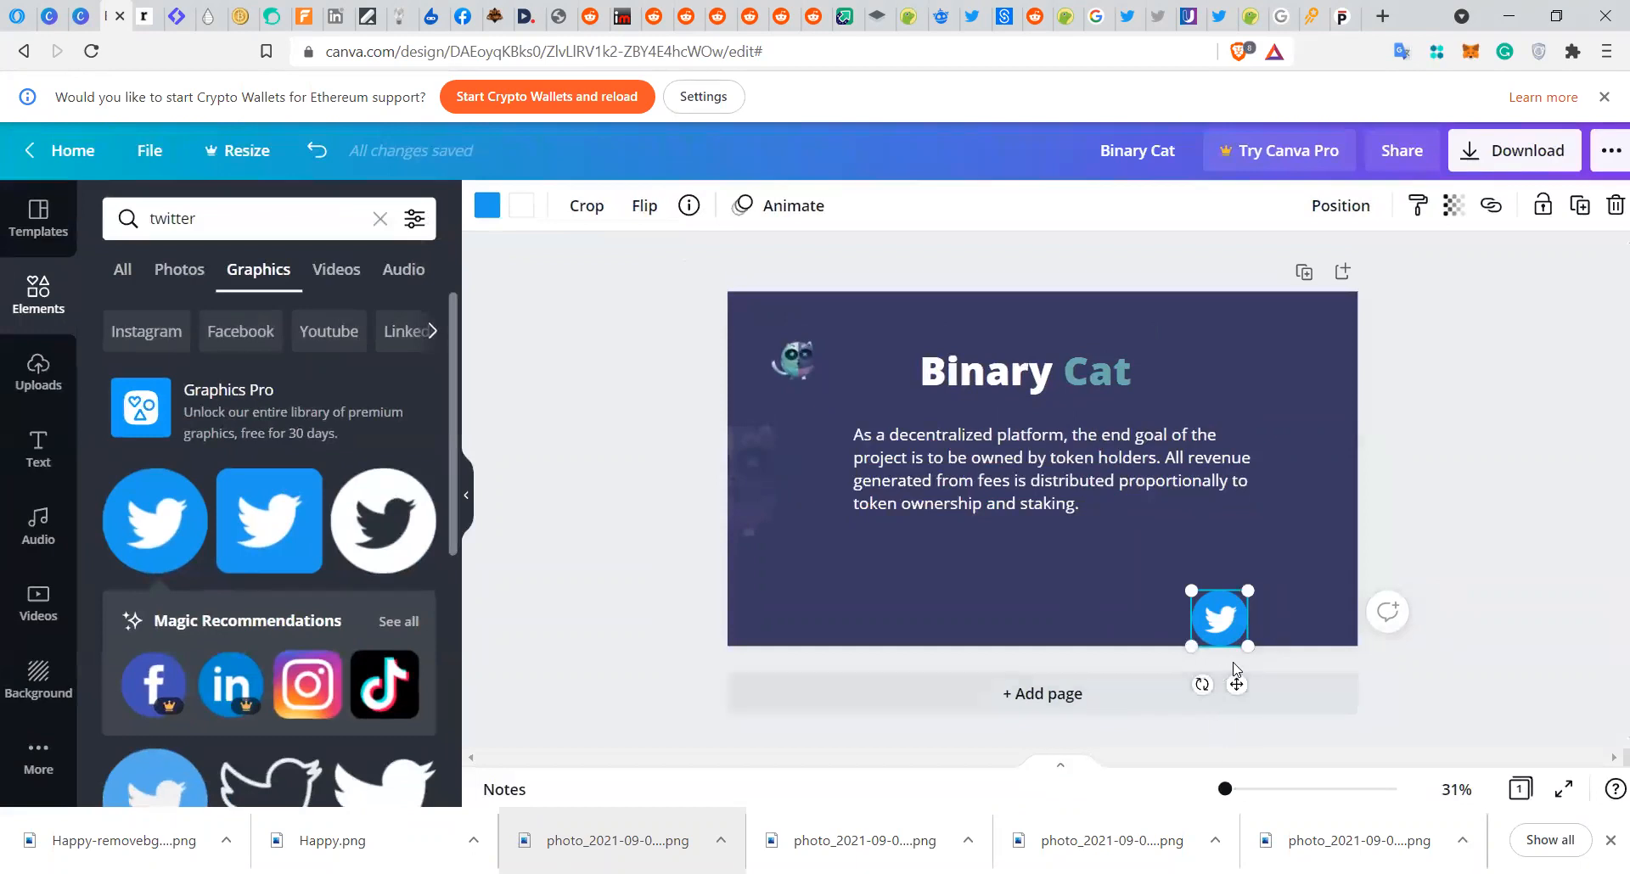
pyautogui.moveTo(1237, 633); pyautogui.dragTo(1219, 615)
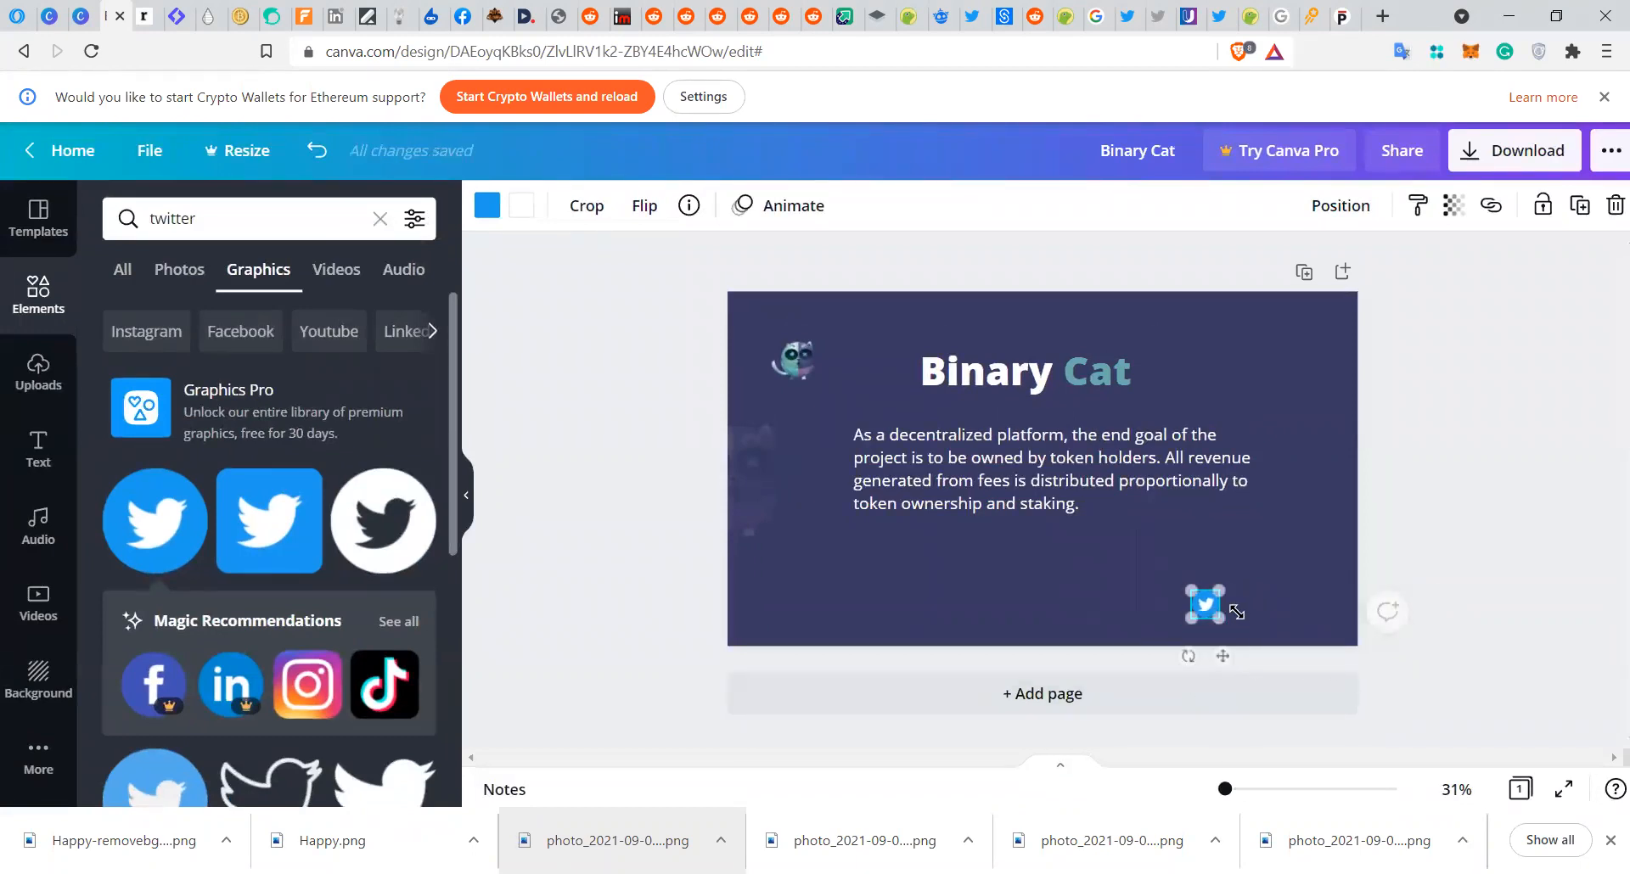
pyautogui.click(1483, 532)
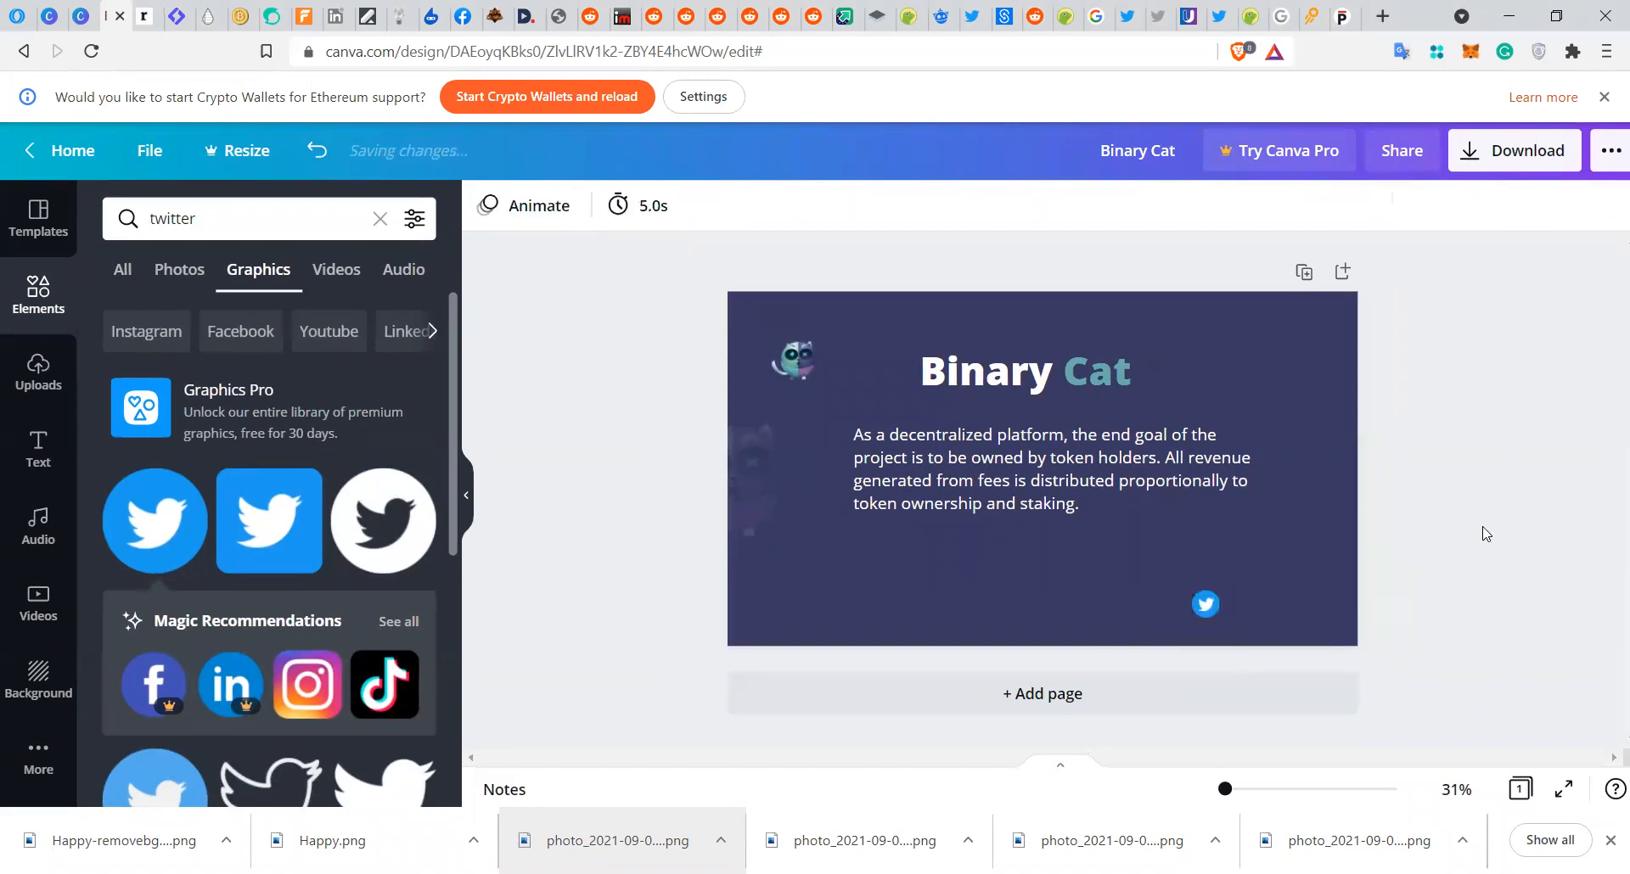
# - Add a small body text box and move it toward the slide's lower right
pyautogui.click(49, 463)
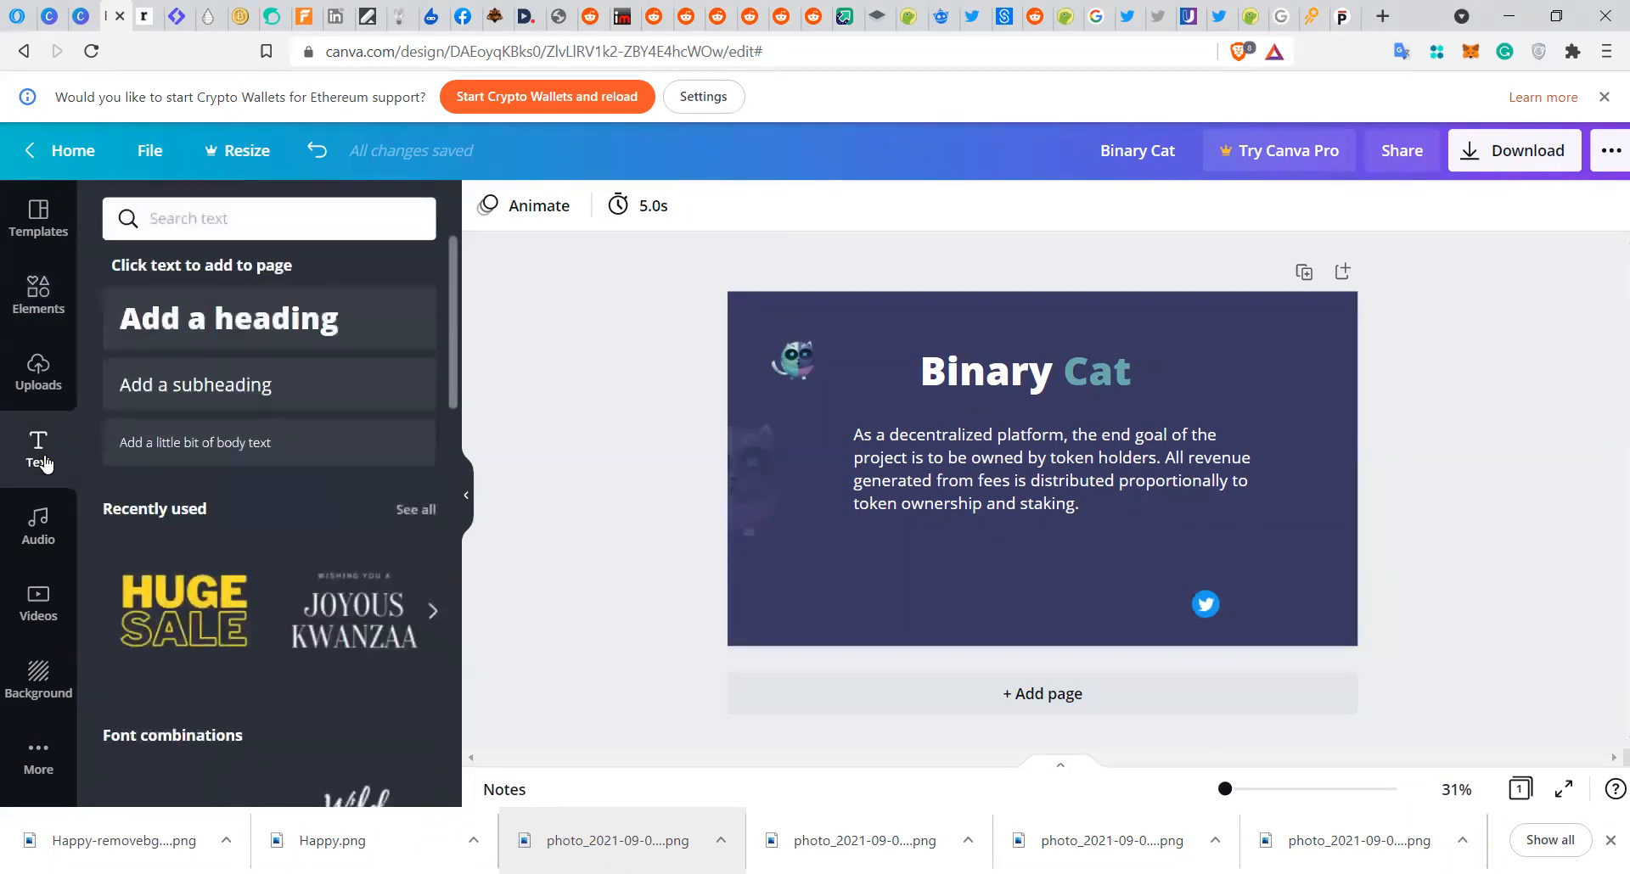
pyautogui.click(348, 447)
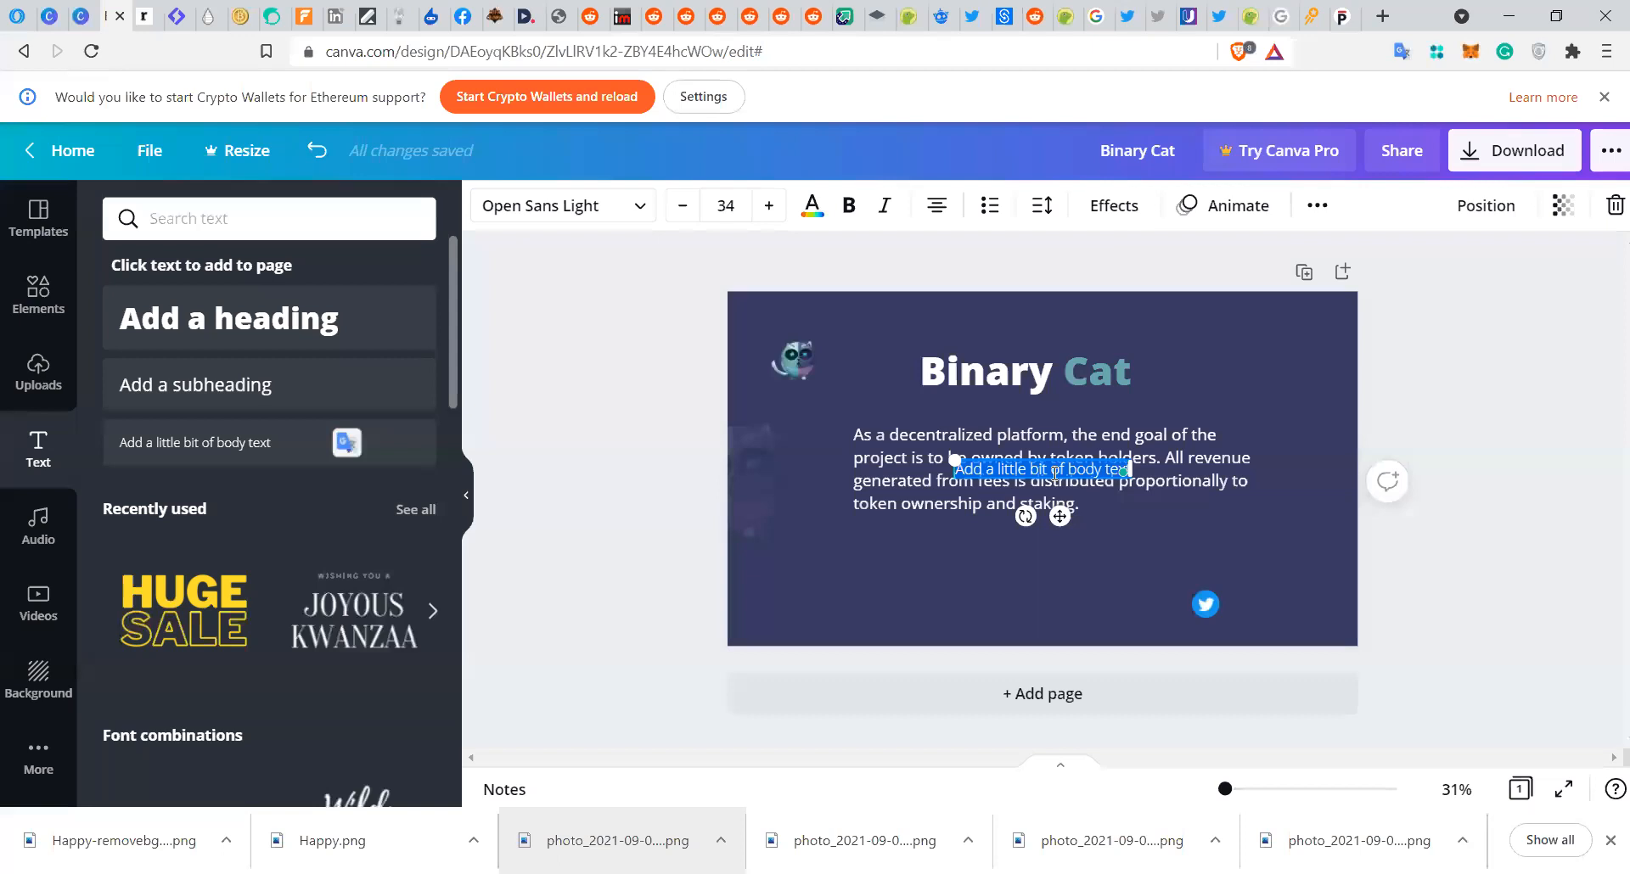
pyautogui.moveTo(1051, 477); pyautogui.dragTo(1234, 596)
pyautogui.click(1245, 608)
pyautogui.press('Delete')
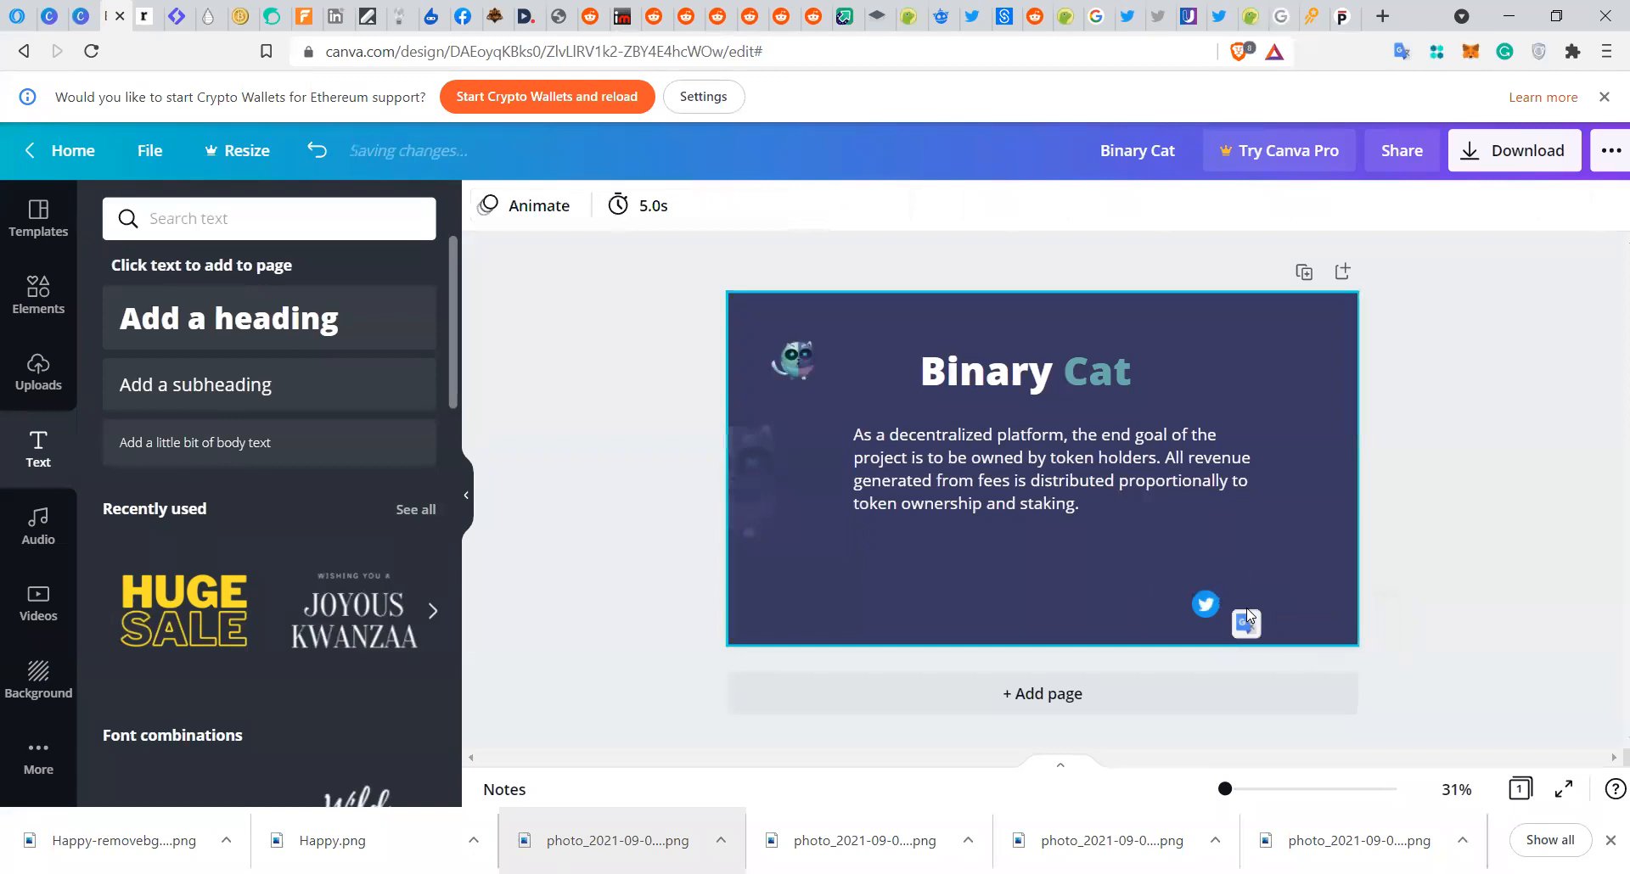
pyautogui.hotkey('ctrl', 'z')
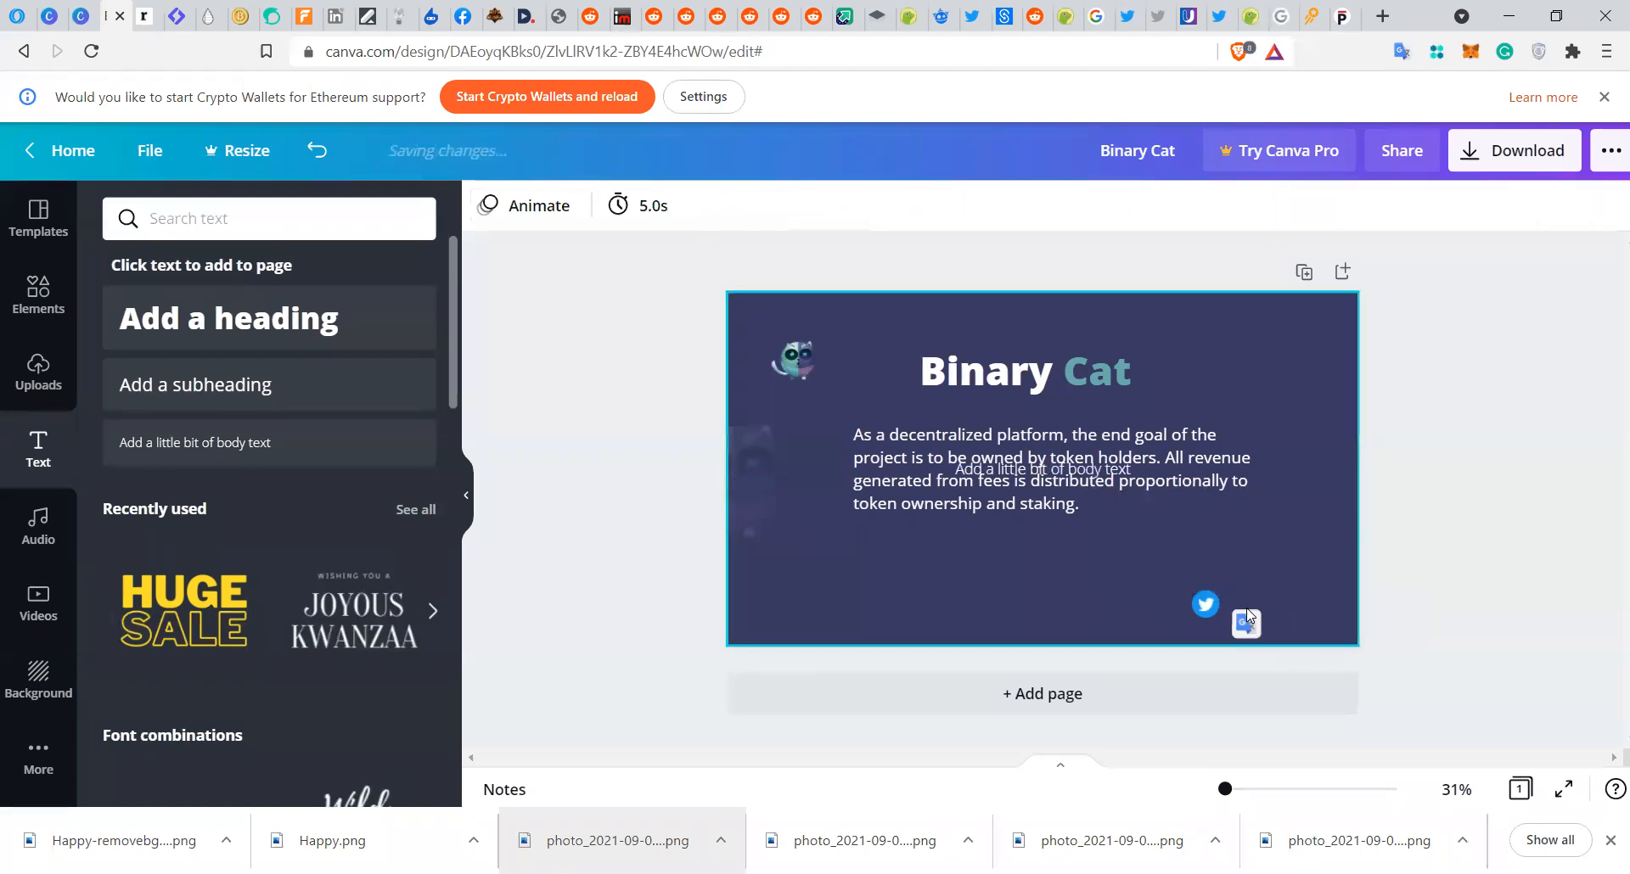
# - Replace the placeholder with the Twitter handle and place it right of the Twitter icon
pyautogui.click(1079, 472)
pyautogui.moveTo(1079, 472); pyautogui.dragTo(1079, 591)
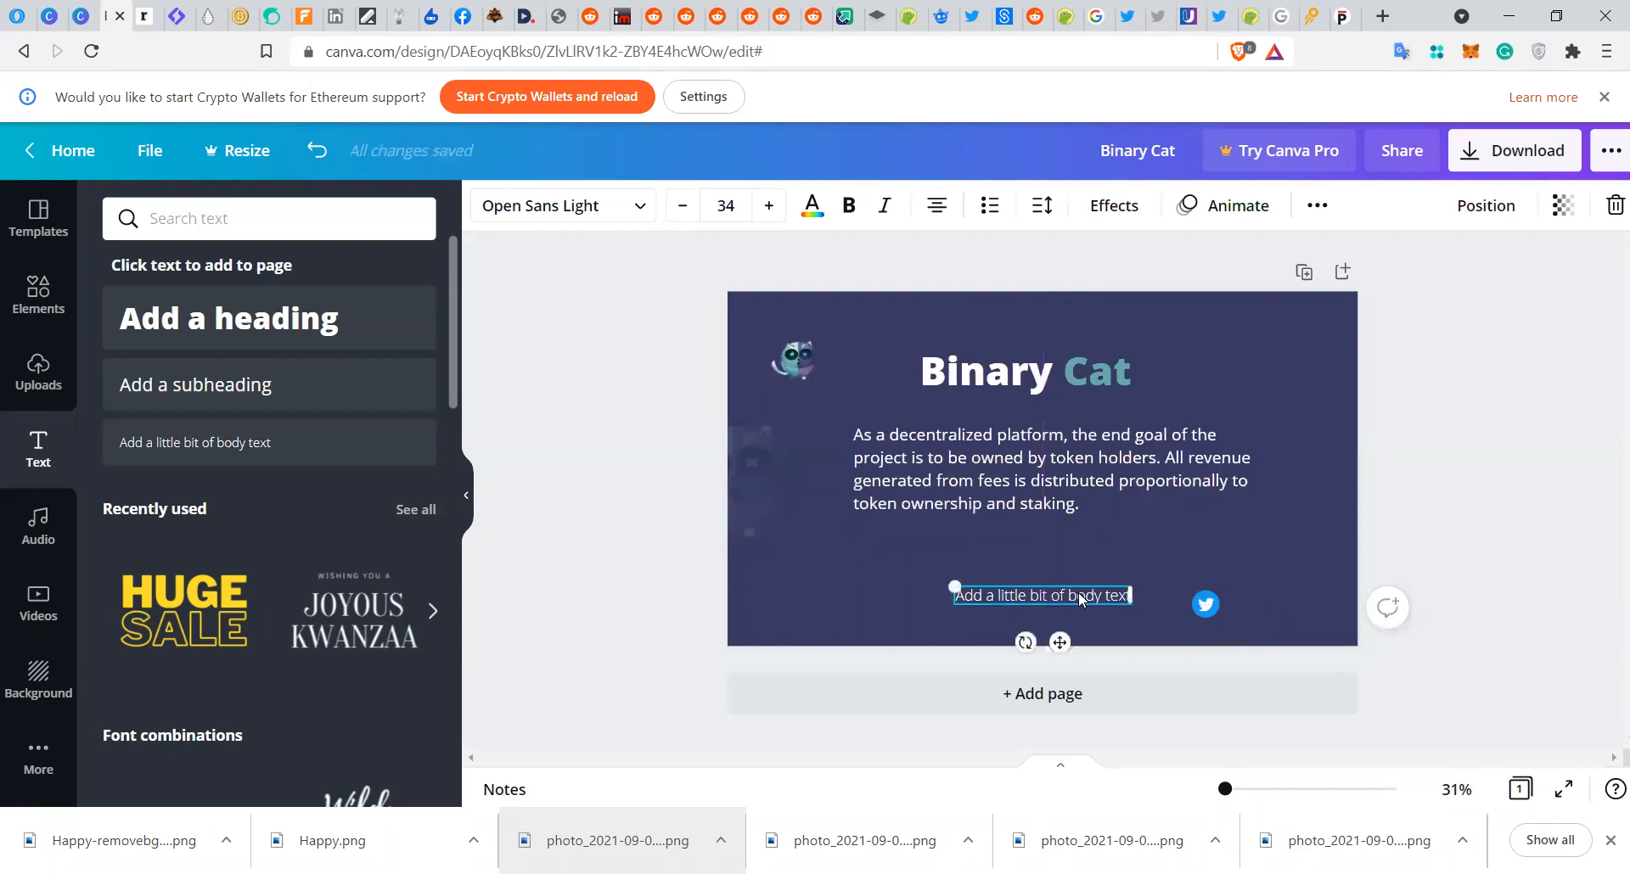
pyautogui.click(1079, 593)
pyautogui.press('BackSpace')
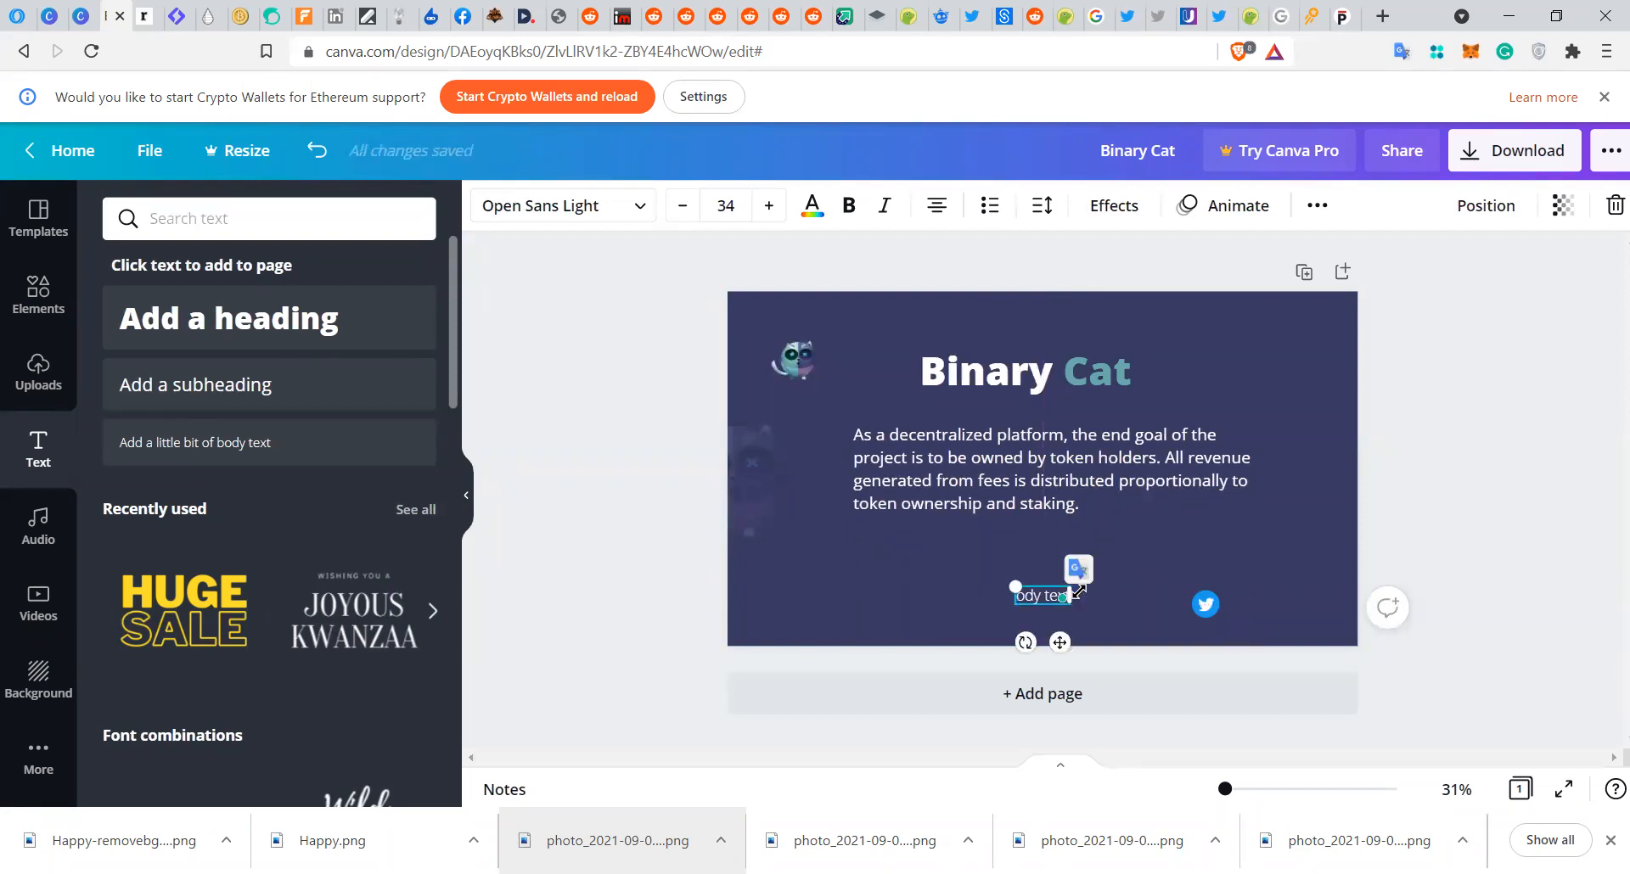
pyautogui.press('Delete')
pyautogui.press('Delete')
pyautogui.press('Delete')
pyautogui.press('Delete')
pyautogui.press('Delete')
pyautogui.press('Delete')
pyautogui.press('Delete')
pyautogui.write('@')
pyautogui.write('itanbad')
pyautogui.write('n')
pyautogui.click(974, 558)
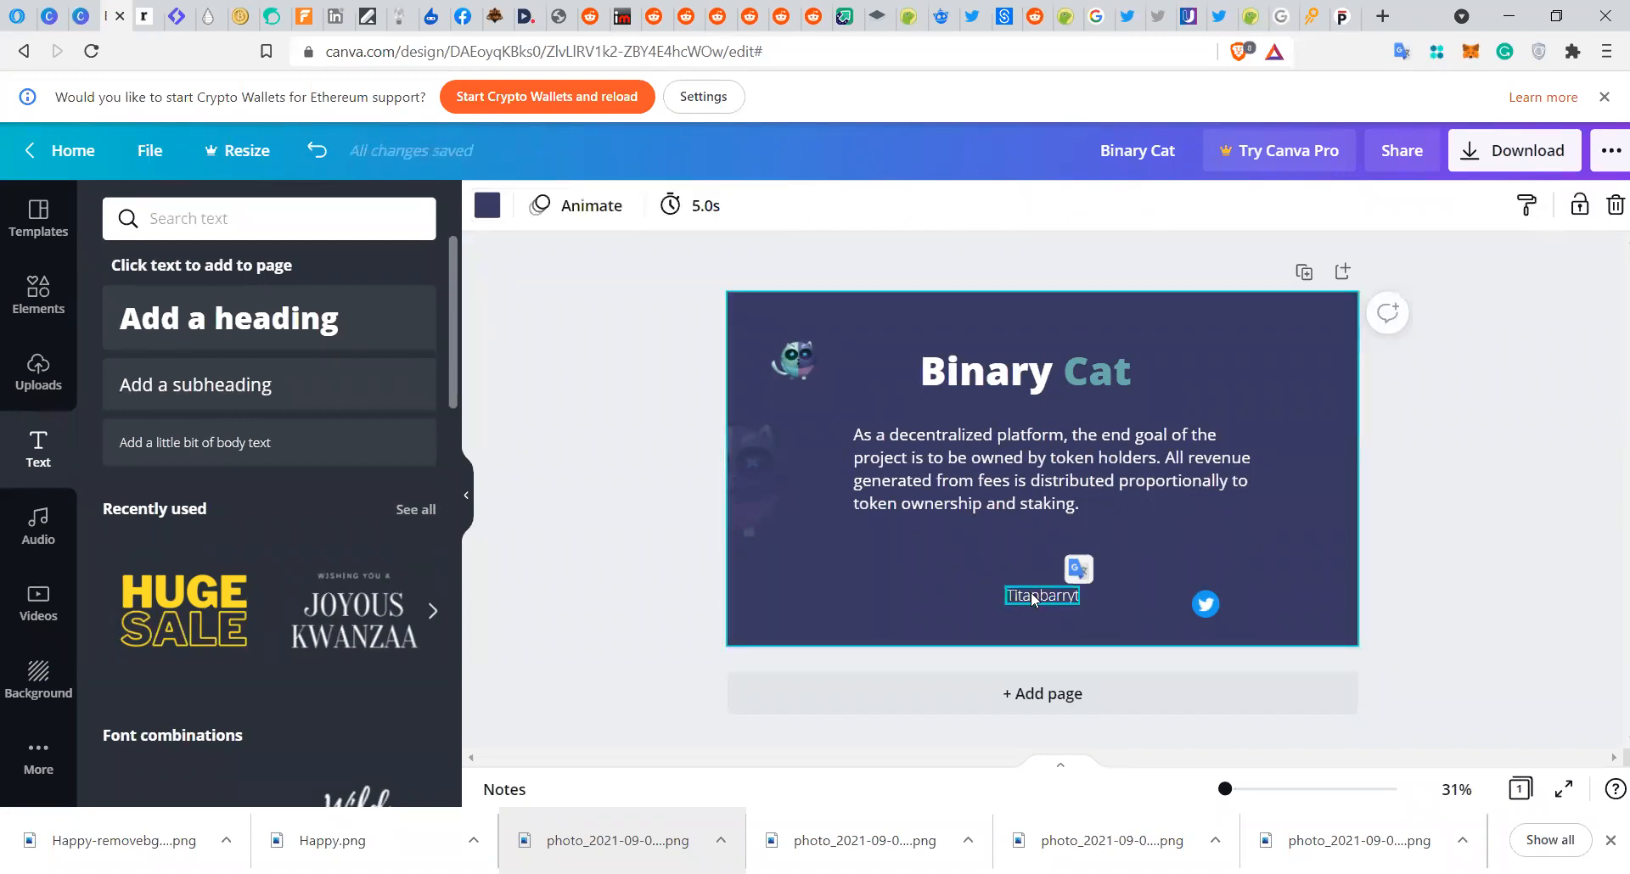
pyautogui.moveTo(1181, 600); pyautogui.dragTo(1186, 557)
pyautogui.click(1205, 605)
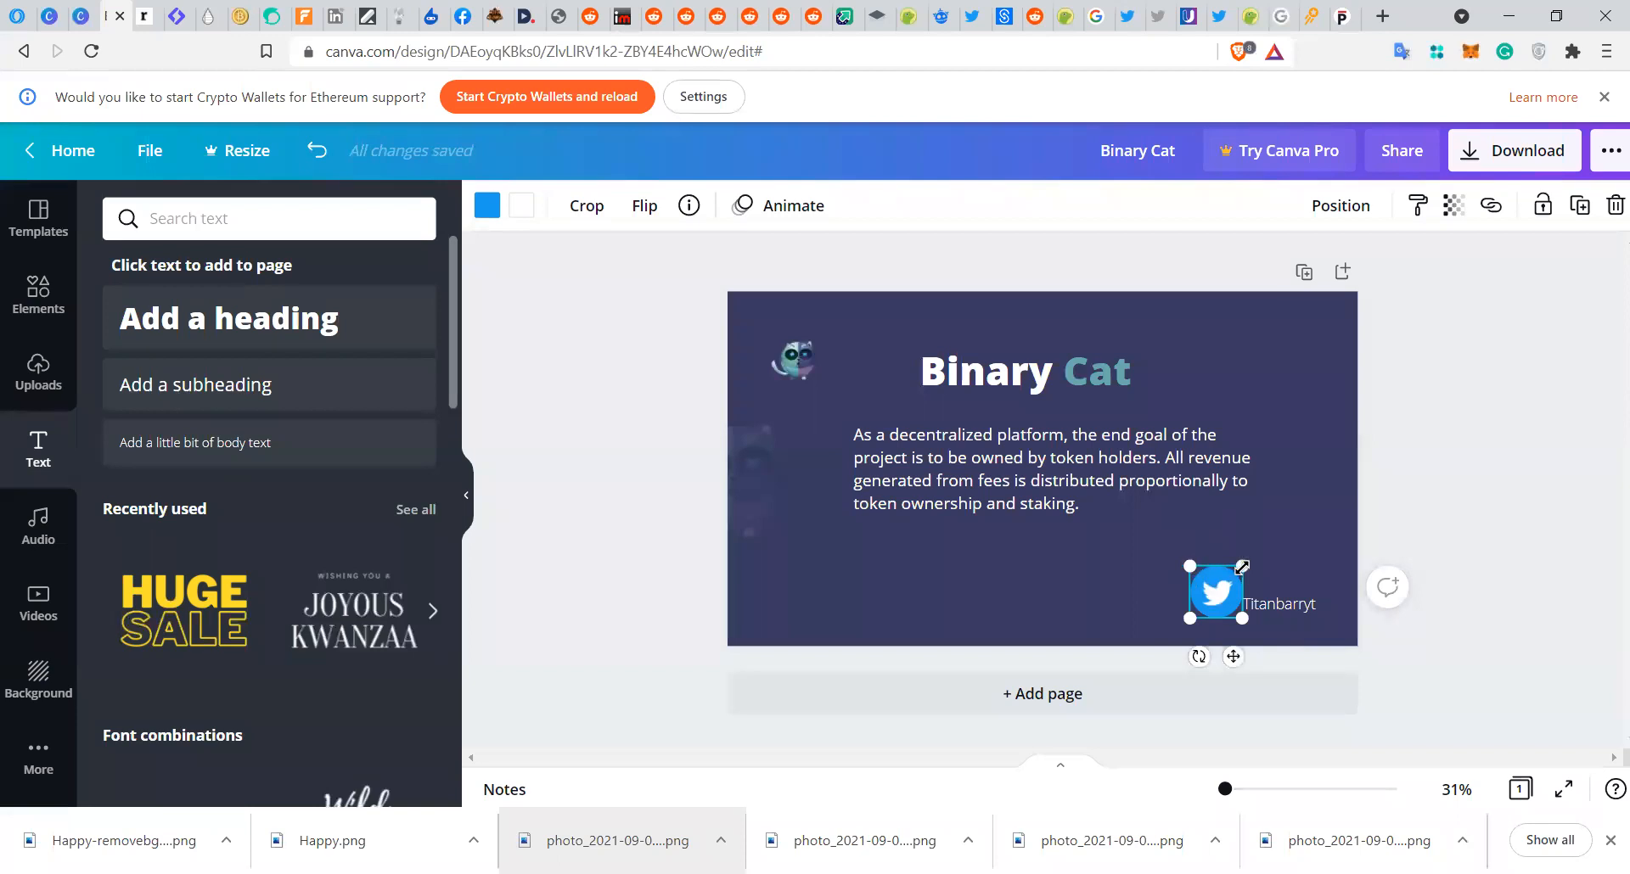
# - Shrink, nudge and slightly tilt the Twitter icon beside the handle text
pyautogui.moveTo(1235, 581)
pyautogui.mouseDown()
pyautogui.moveTo(1209, 610)
pyautogui.moveTo(1230, 606)
pyautogui.mouseUp()
pyautogui.click(1127, 597)
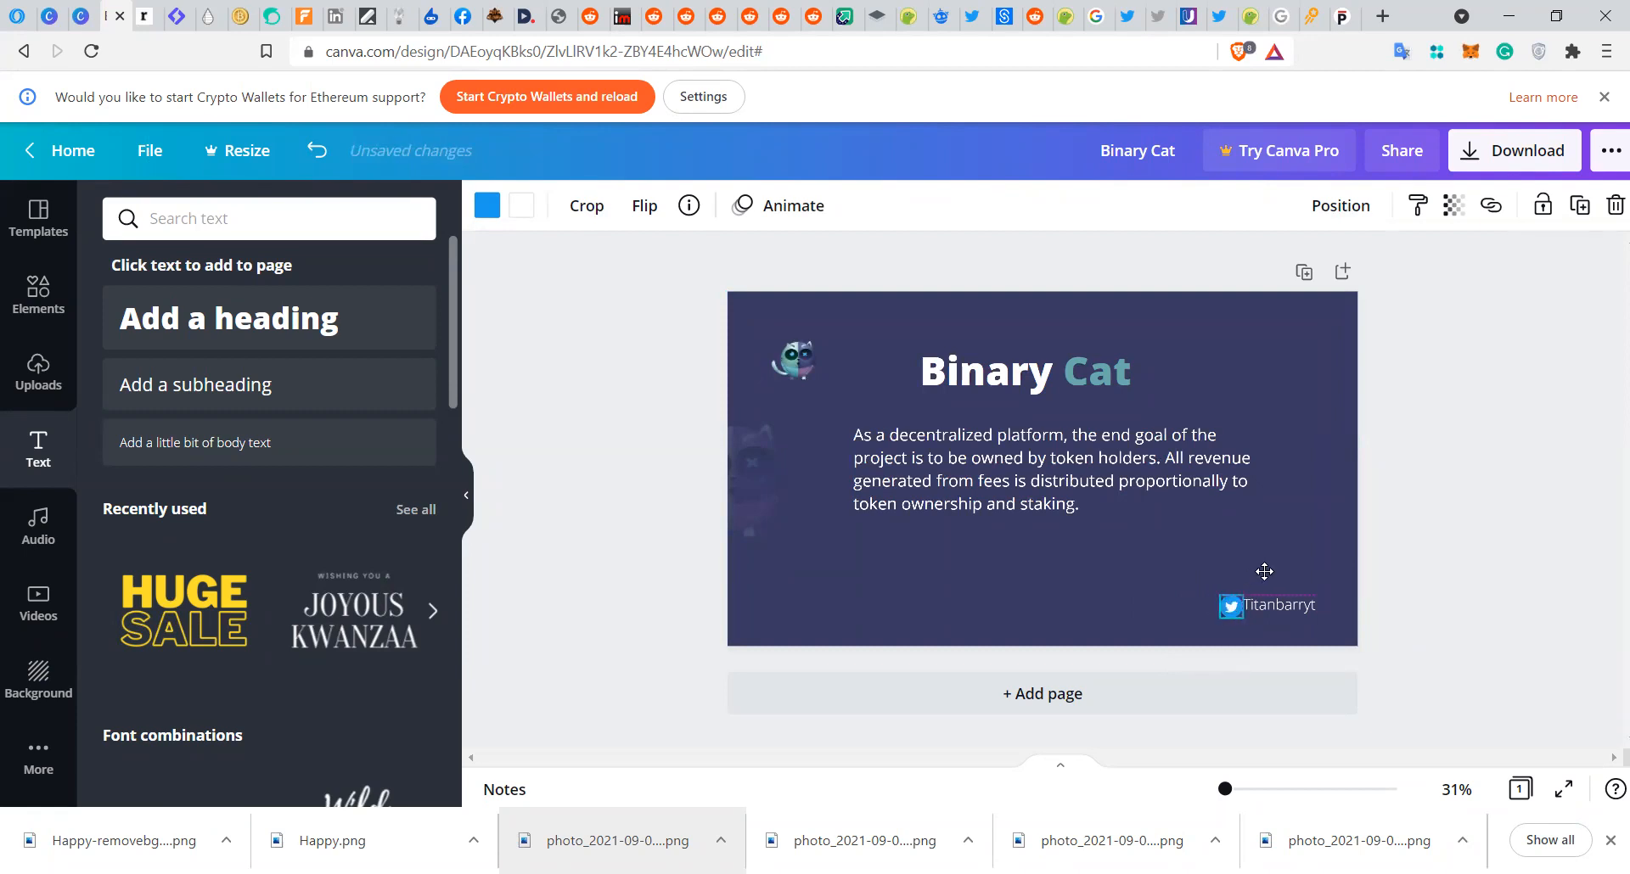
pyautogui.click(1037, 626)
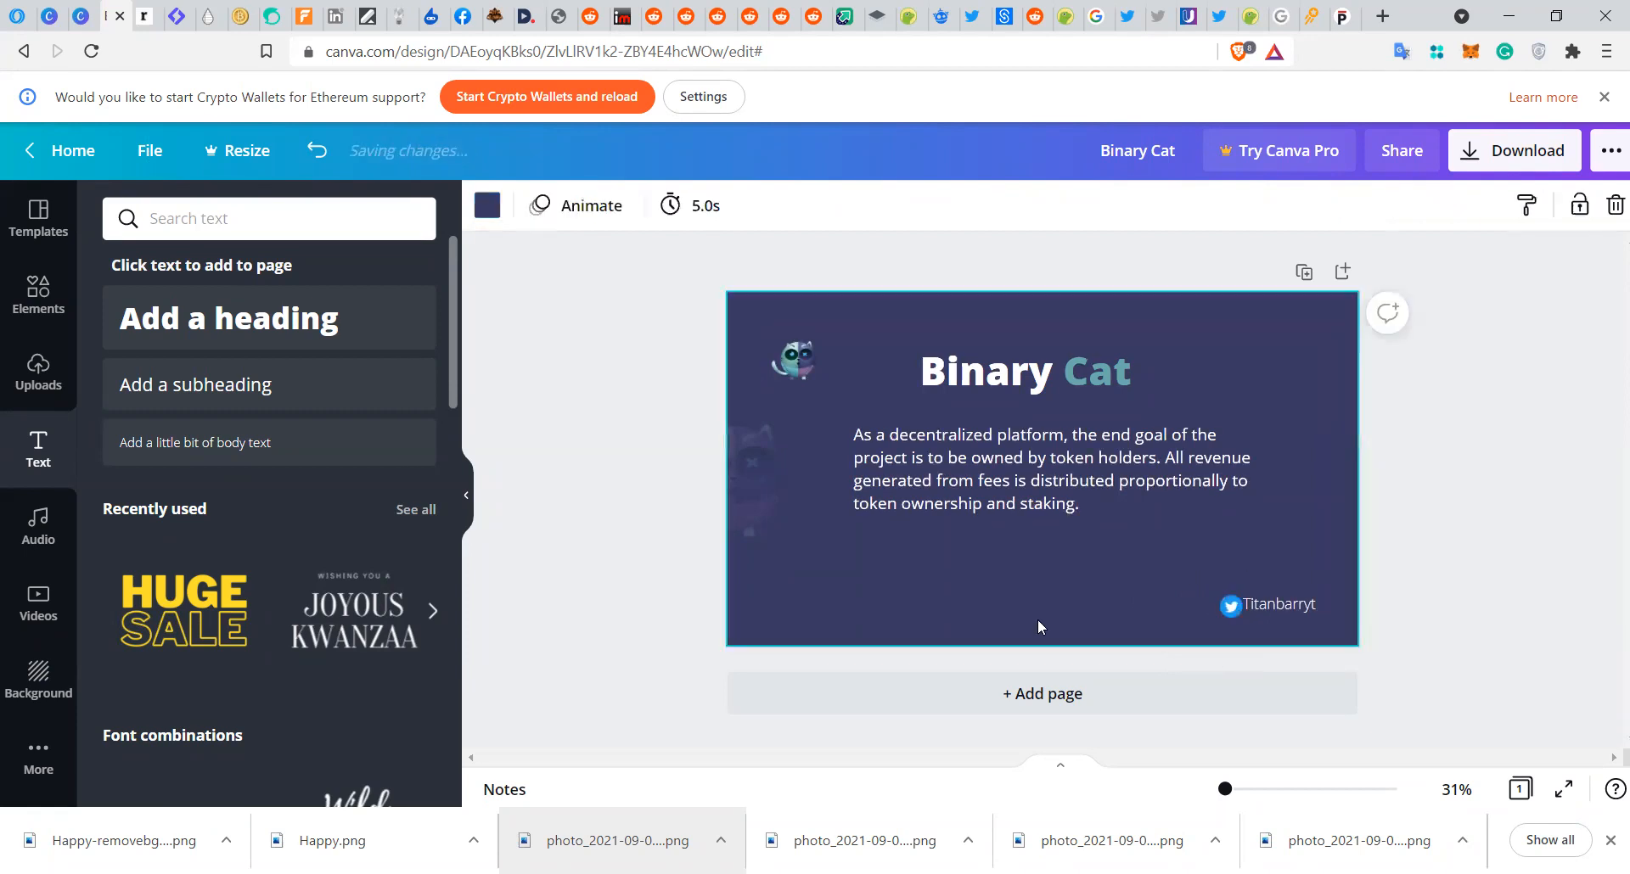
pyautogui.click(1230, 611)
pyautogui.moveTo(1229, 609); pyautogui.dragTo(1230, 613)
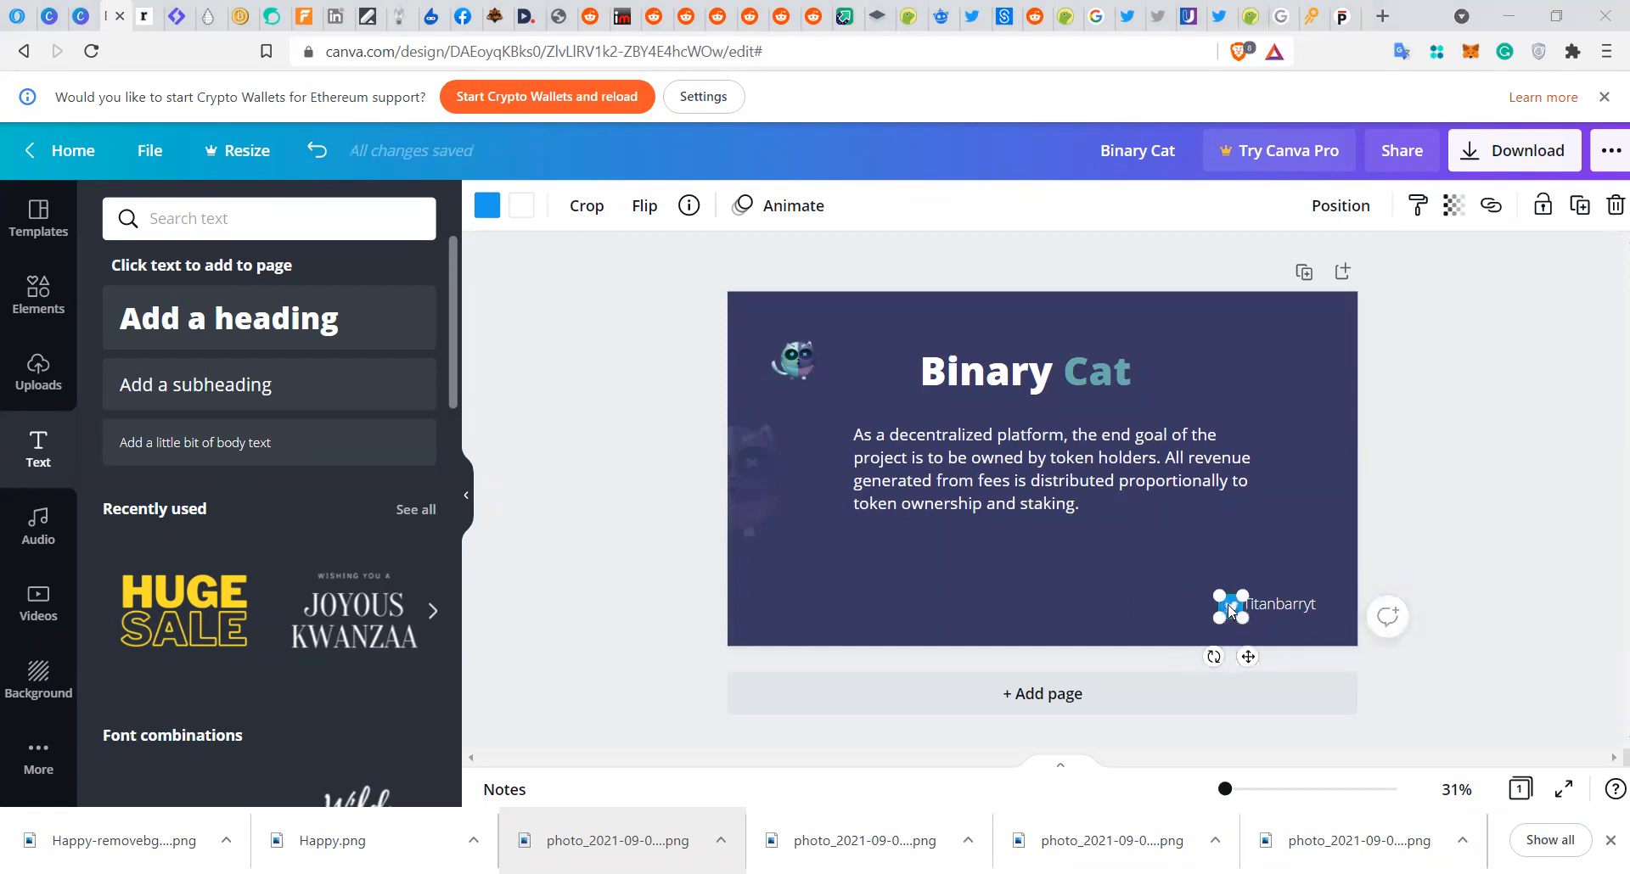
pyautogui.moveTo(1211, 657); pyautogui.dragTo(1231, 630)
pyautogui.click(1174, 593)
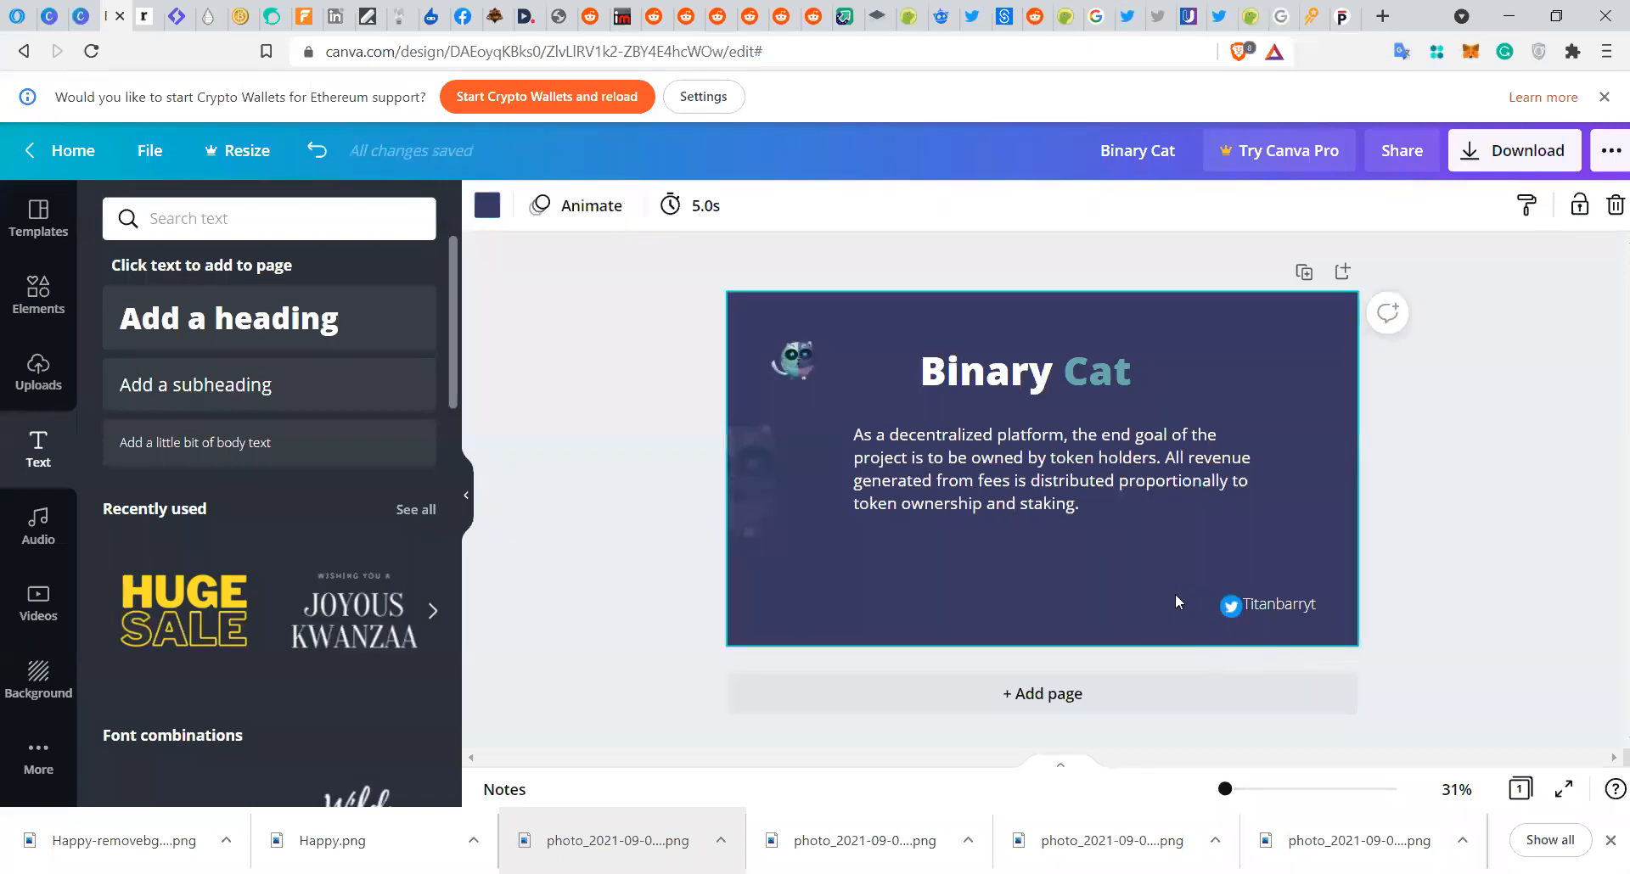
# - Fine-tune the icon's position and size, then marquee-select it with the handle text
pyautogui.click(1235, 603)
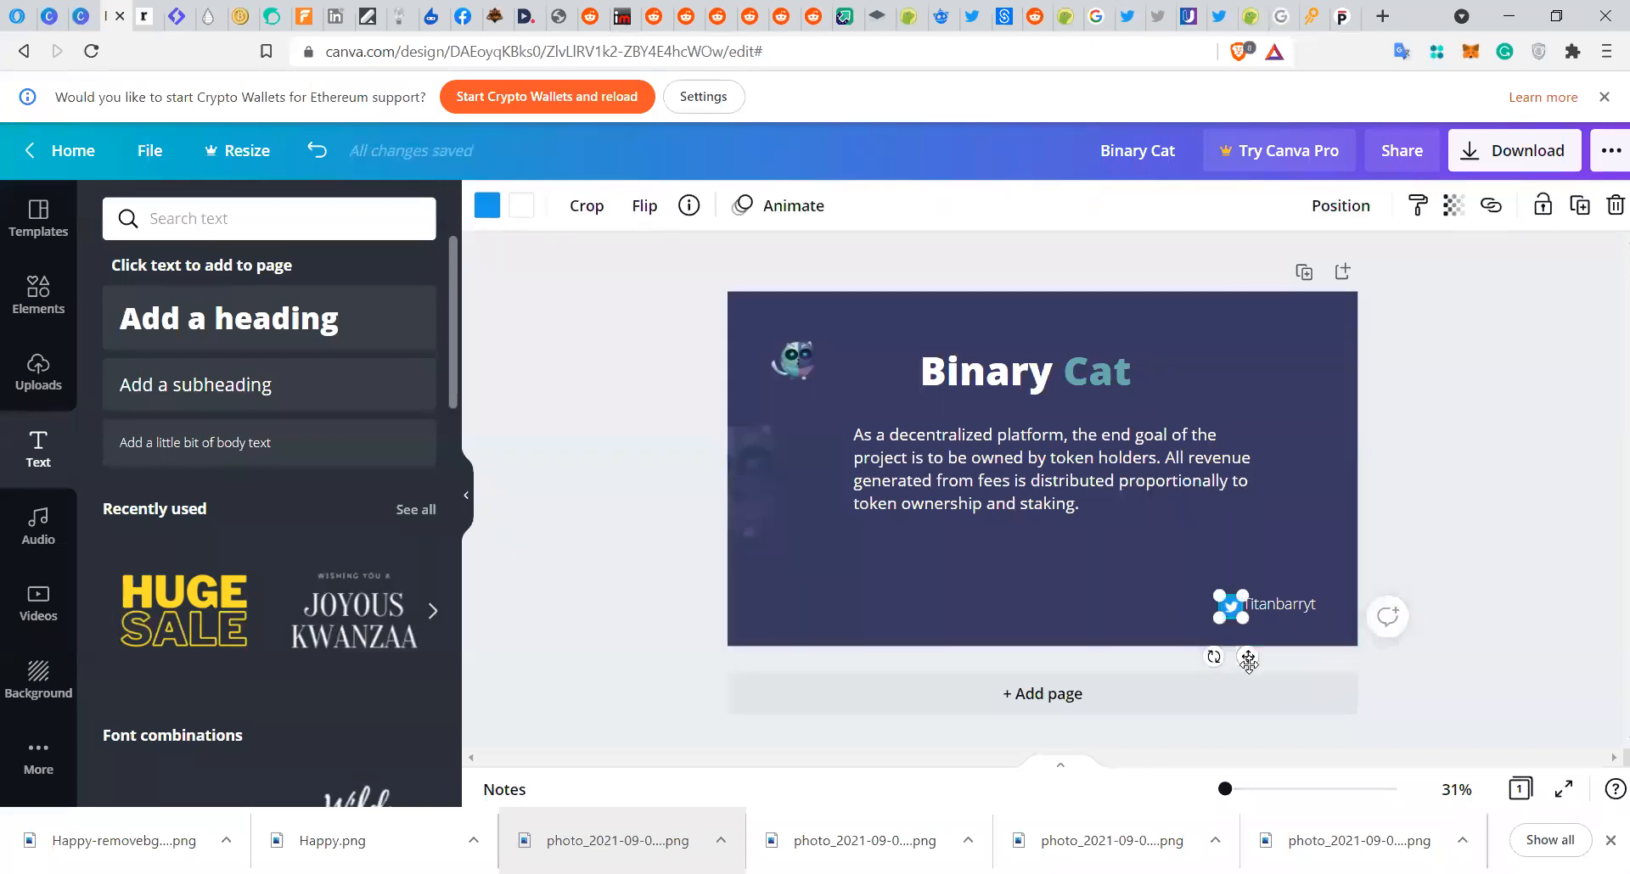
pyautogui.moveTo(1249, 663); pyautogui.dragTo(1223, 640)
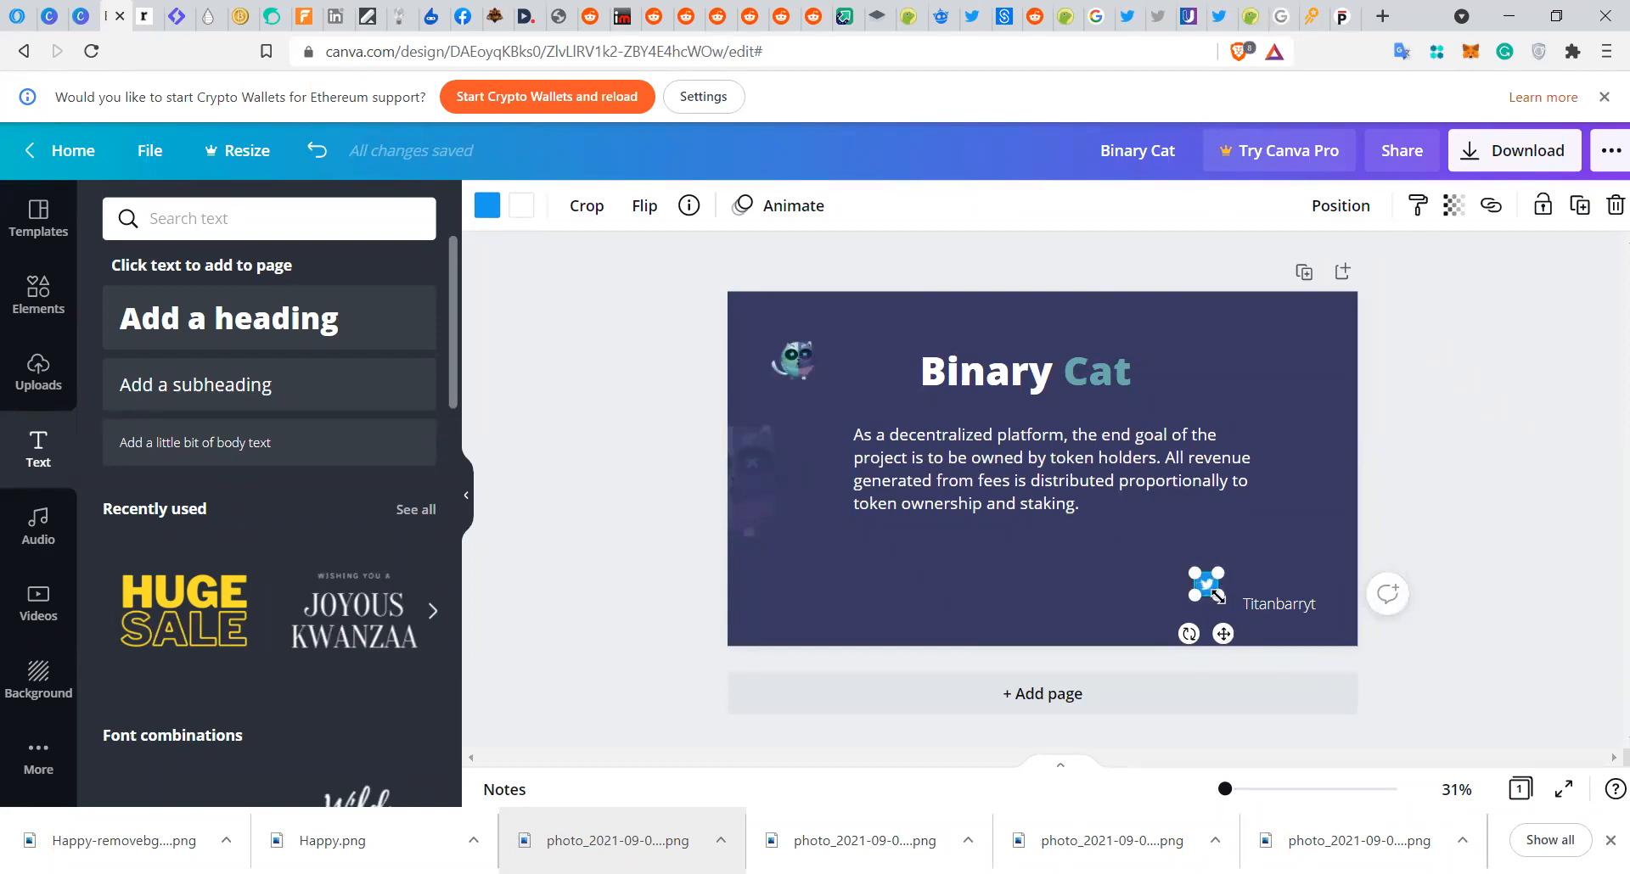
pyautogui.moveTo(1210, 587); pyautogui.dragTo(1245, 656)
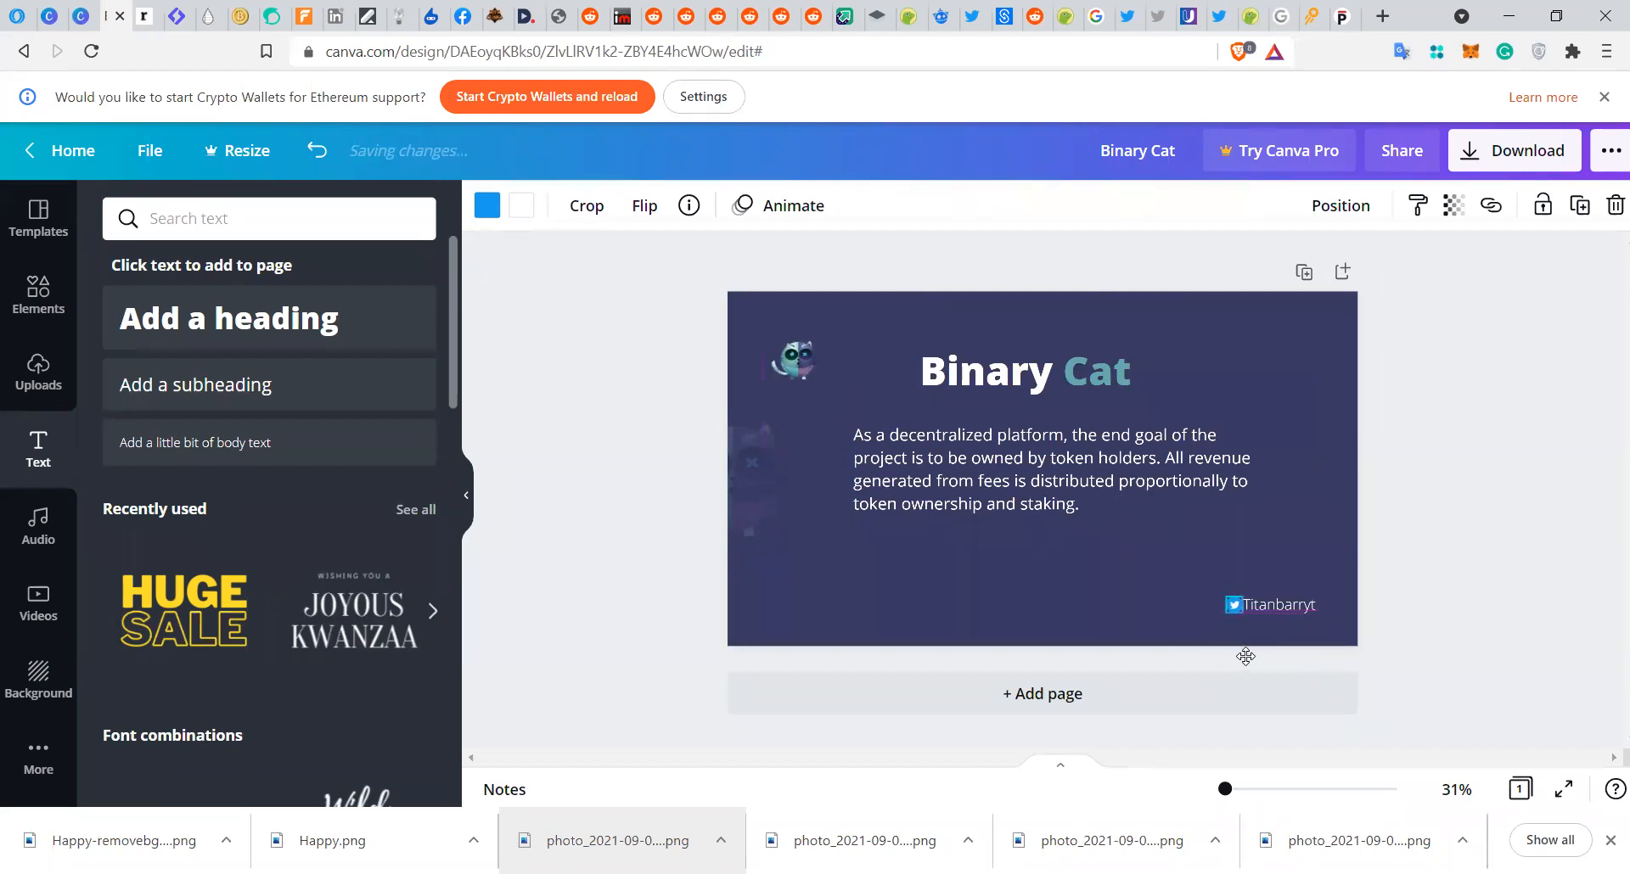
pyautogui.click(1257, 538)
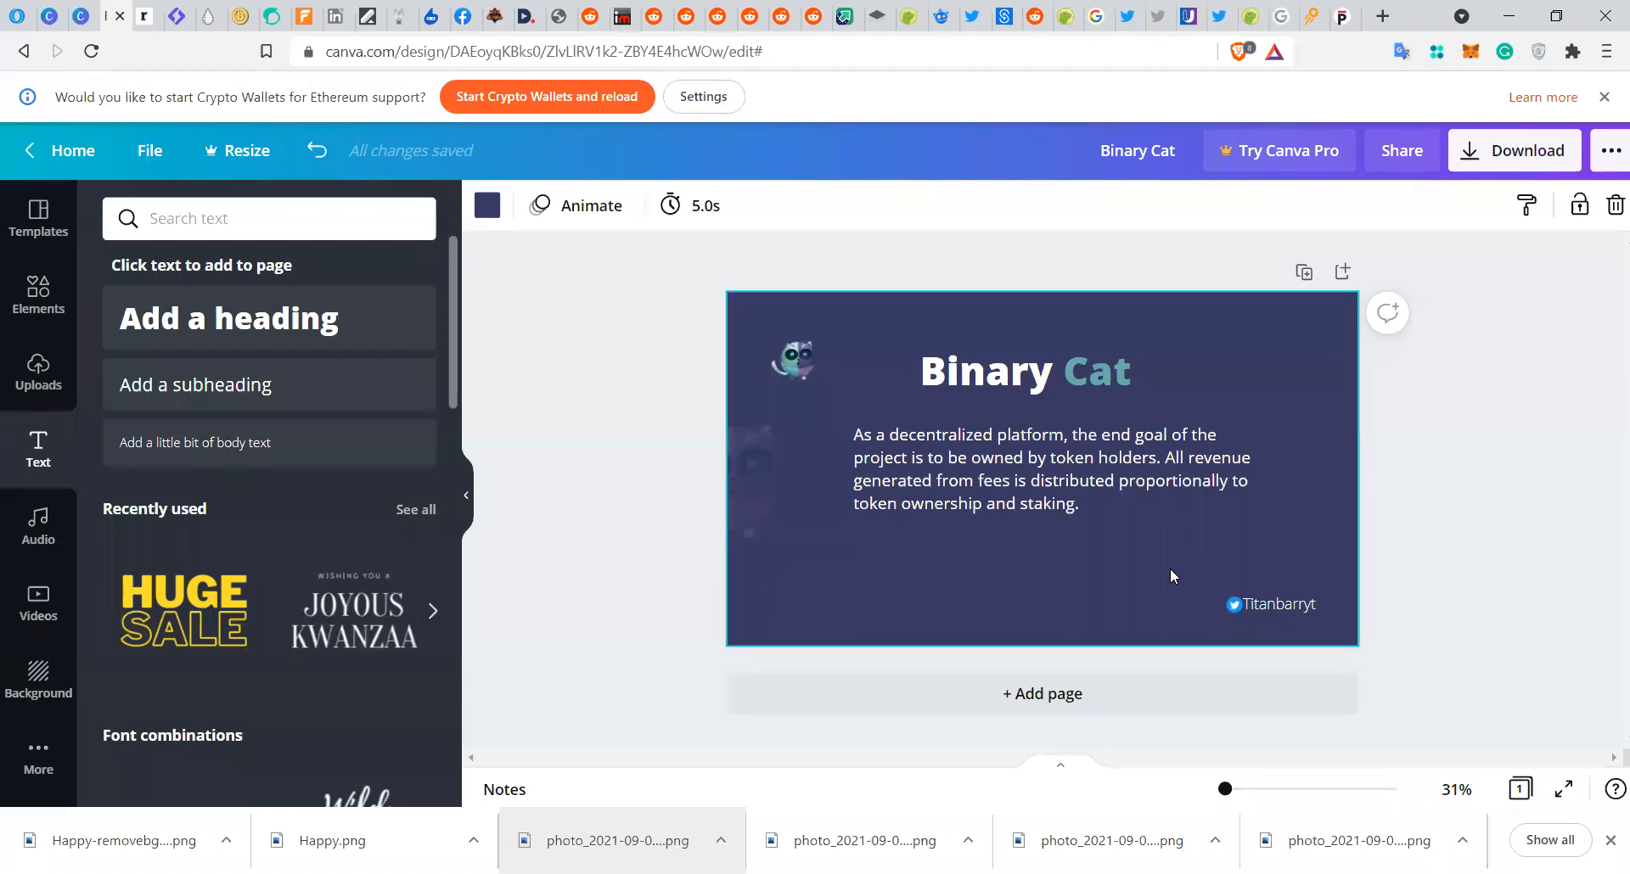
pyautogui.moveTo(1170, 568); pyautogui.dragTo(1336, 619)
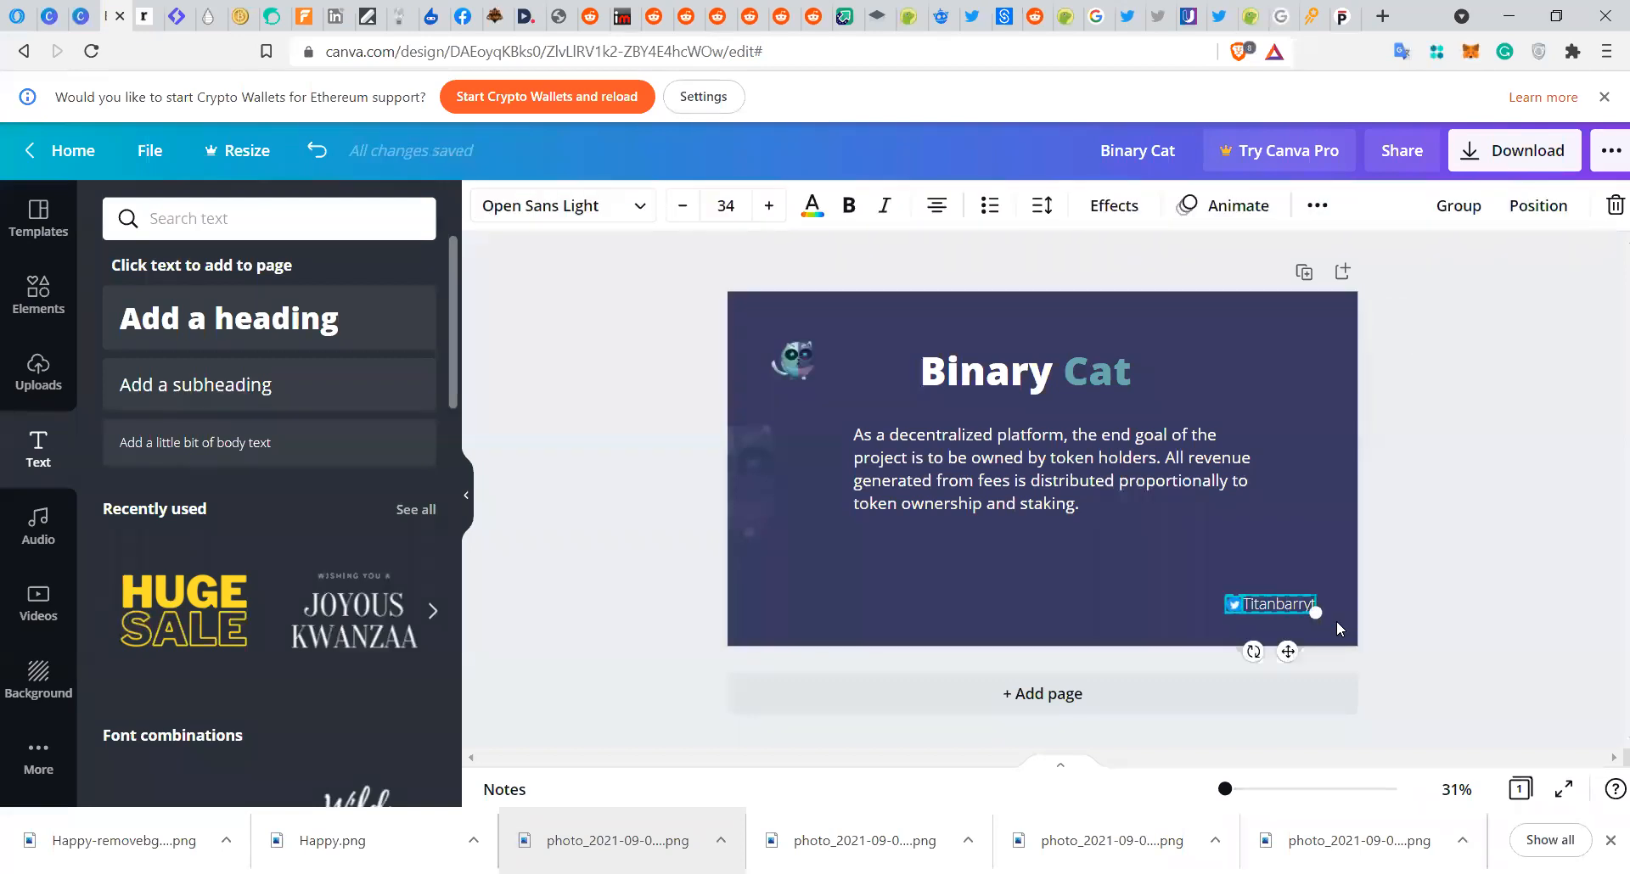
# - Group the Twitter icon and handle text, then nudge the group slightly at bottom right
pyautogui.rightClick(1258, 600)
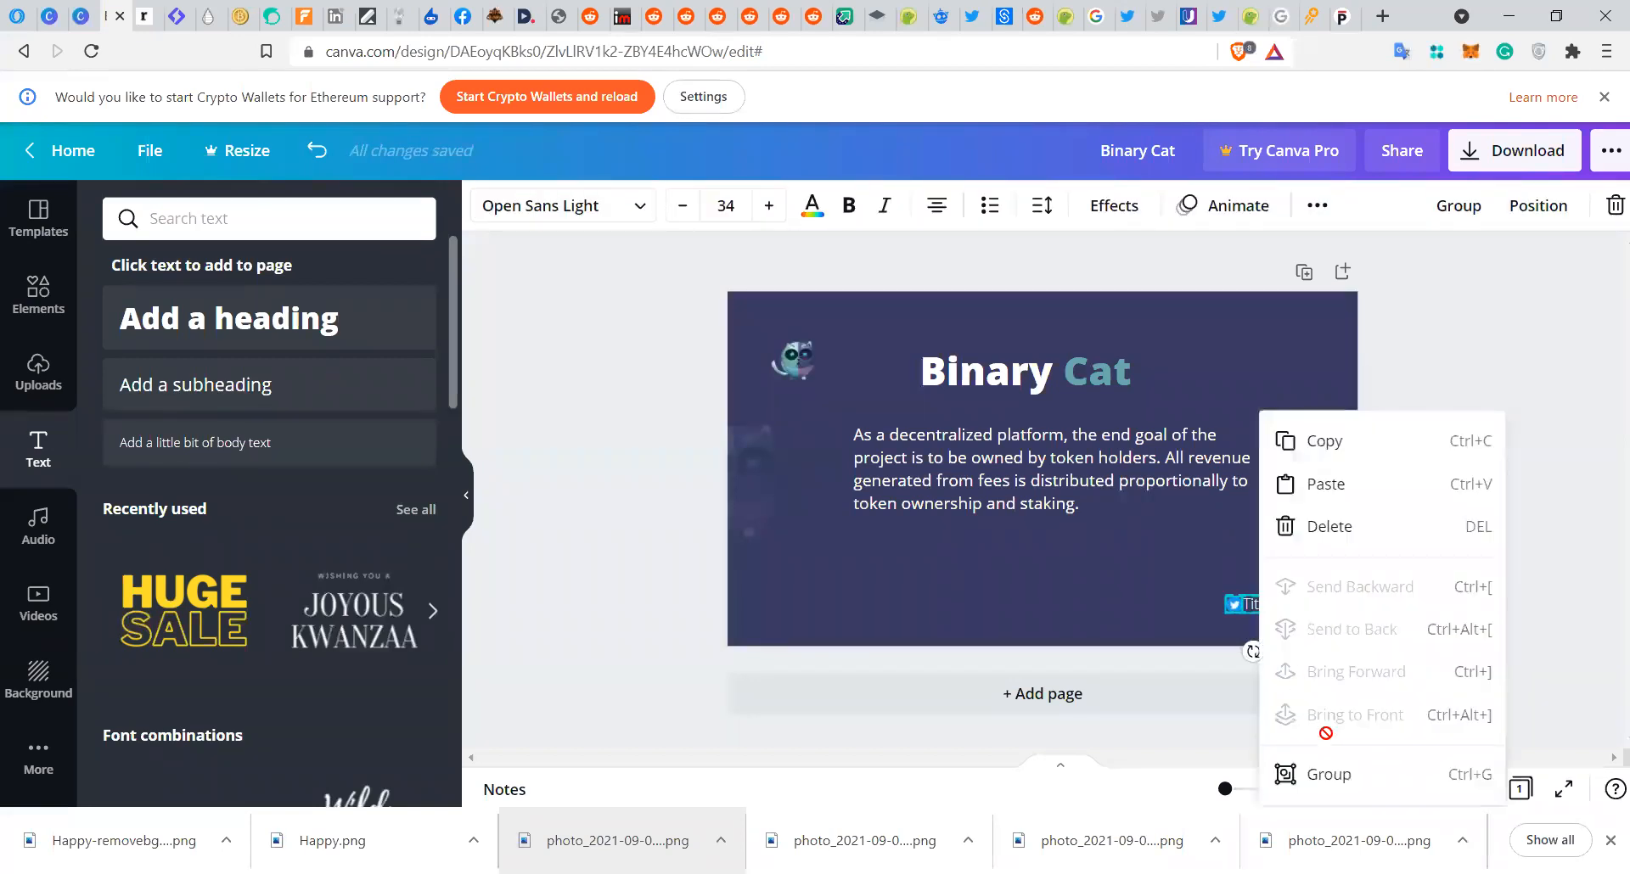
pyautogui.click(1322, 776)
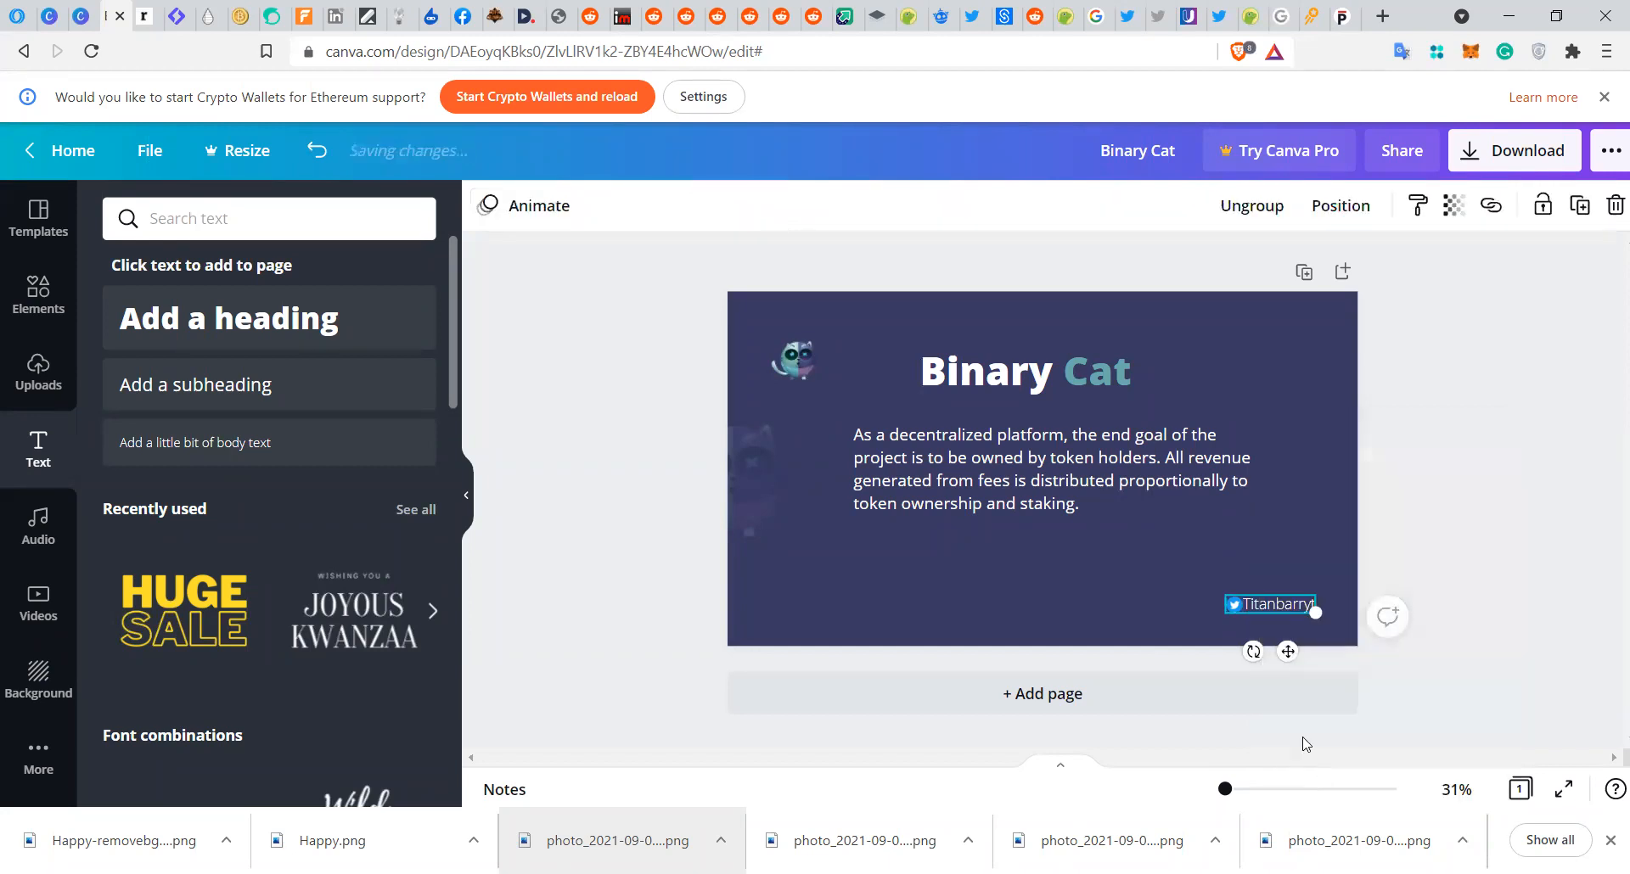
pyautogui.click(1178, 603)
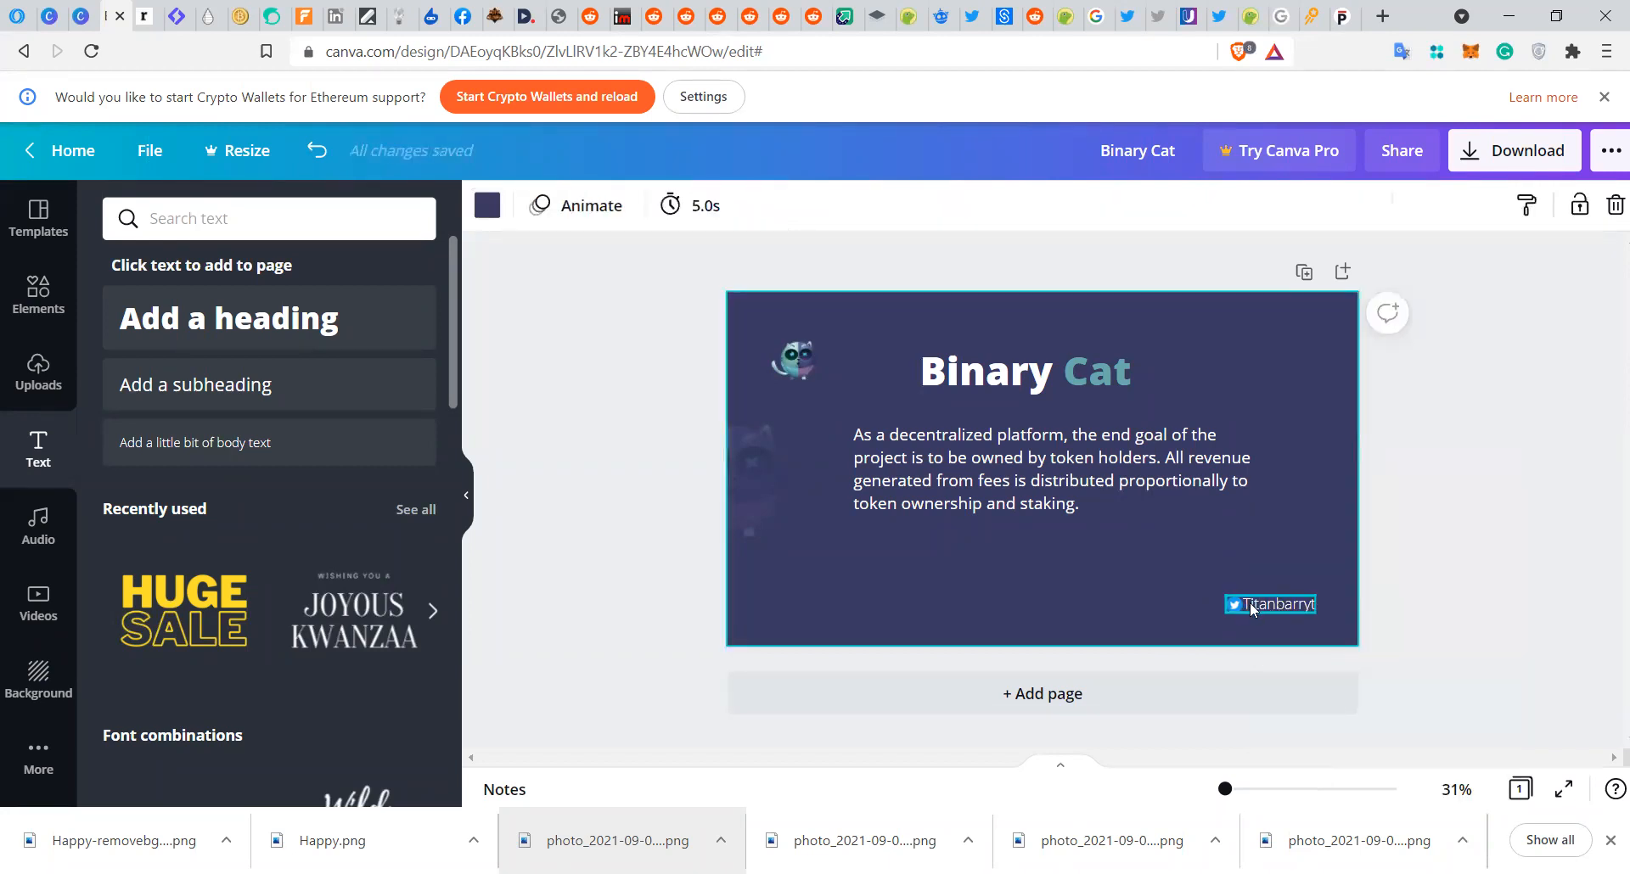
pyautogui.moveTo(1257, 599)
pyautogui.mouseDown()
pyautogui.moveTo(1081, 595)
pyautogui.moveTo(1244, 610)
pyautogui.moveTo(1146, 579)
pyautogui.moveTo(1189, 571)
pyautogui.moveTo(1231, 502)
pyautogui.moveTo(1263, 602)
pyautogui.mouseUp()
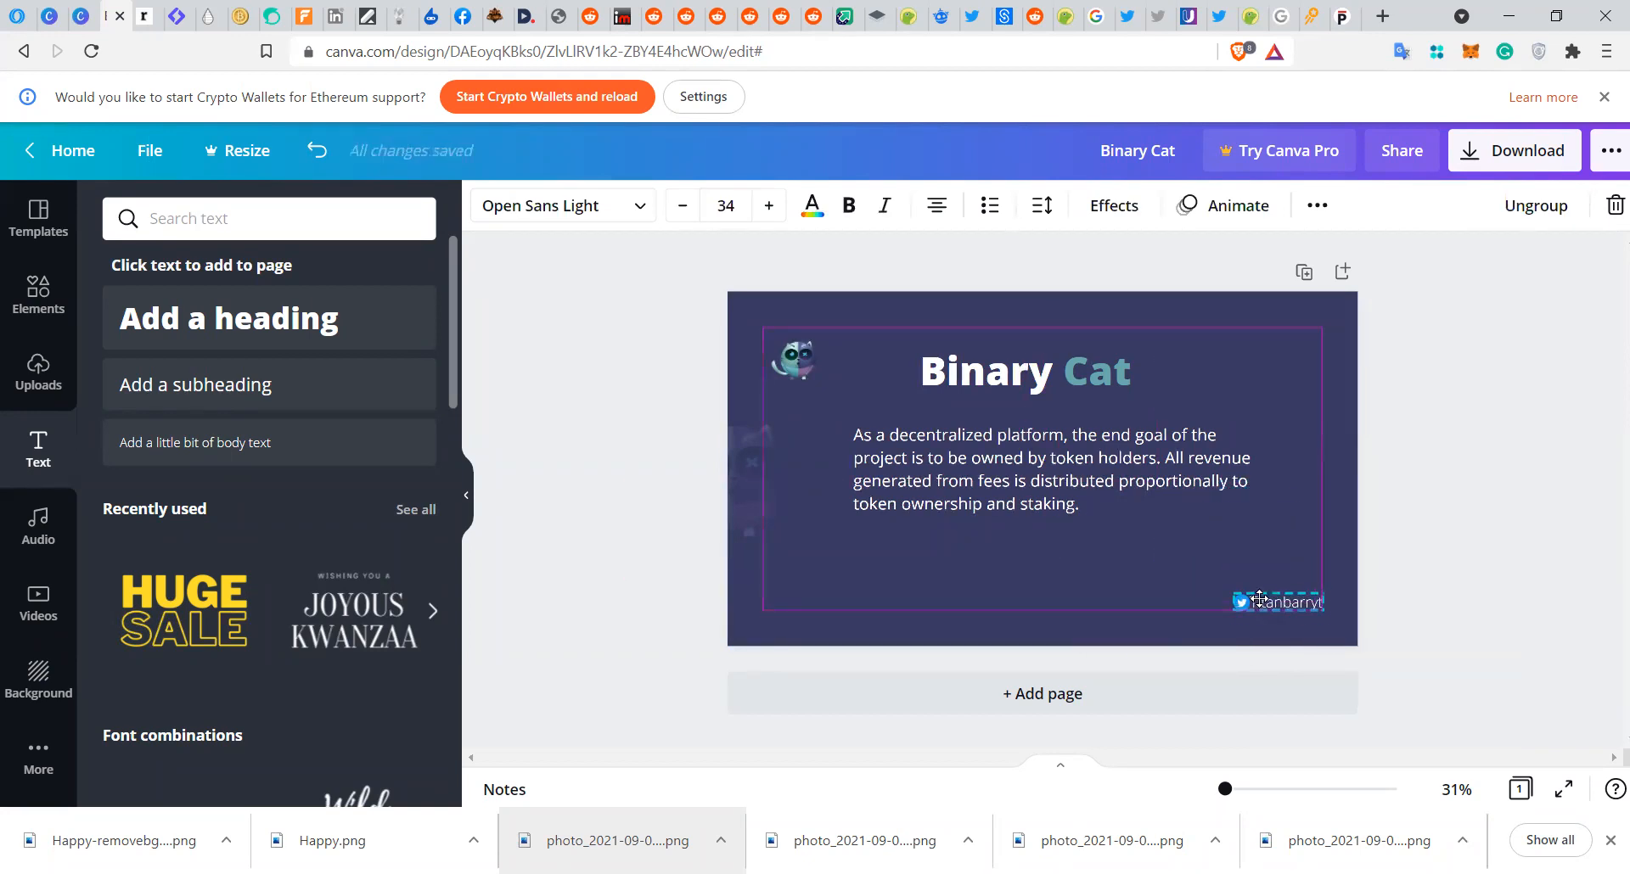
pyautogui.click(1264, 537)
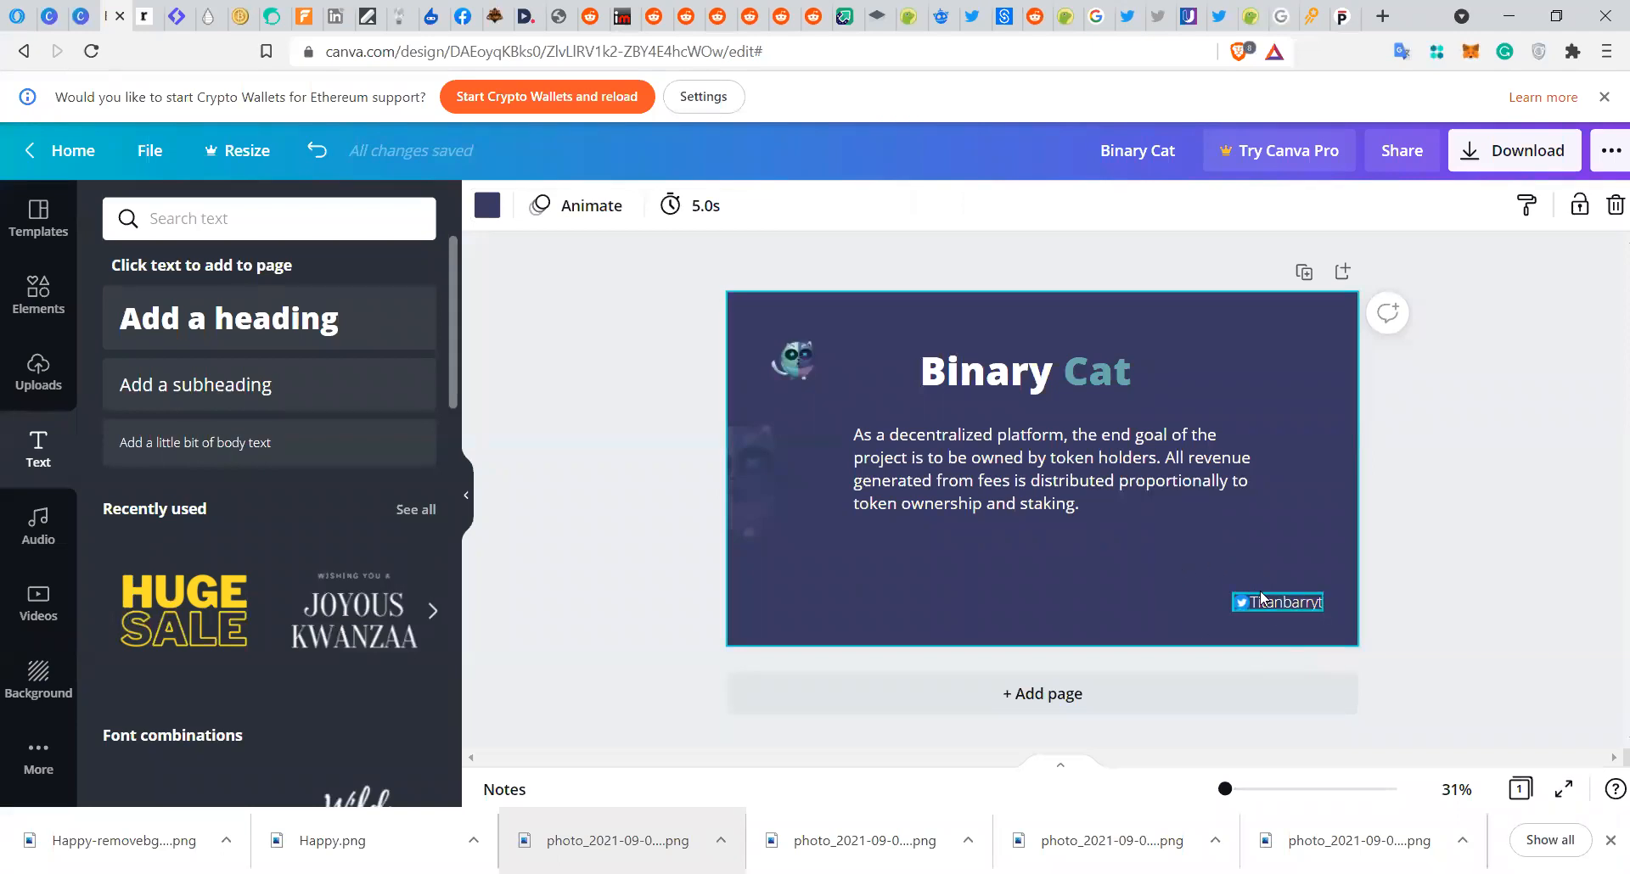
pyautogui.rightClick(1261, 599)
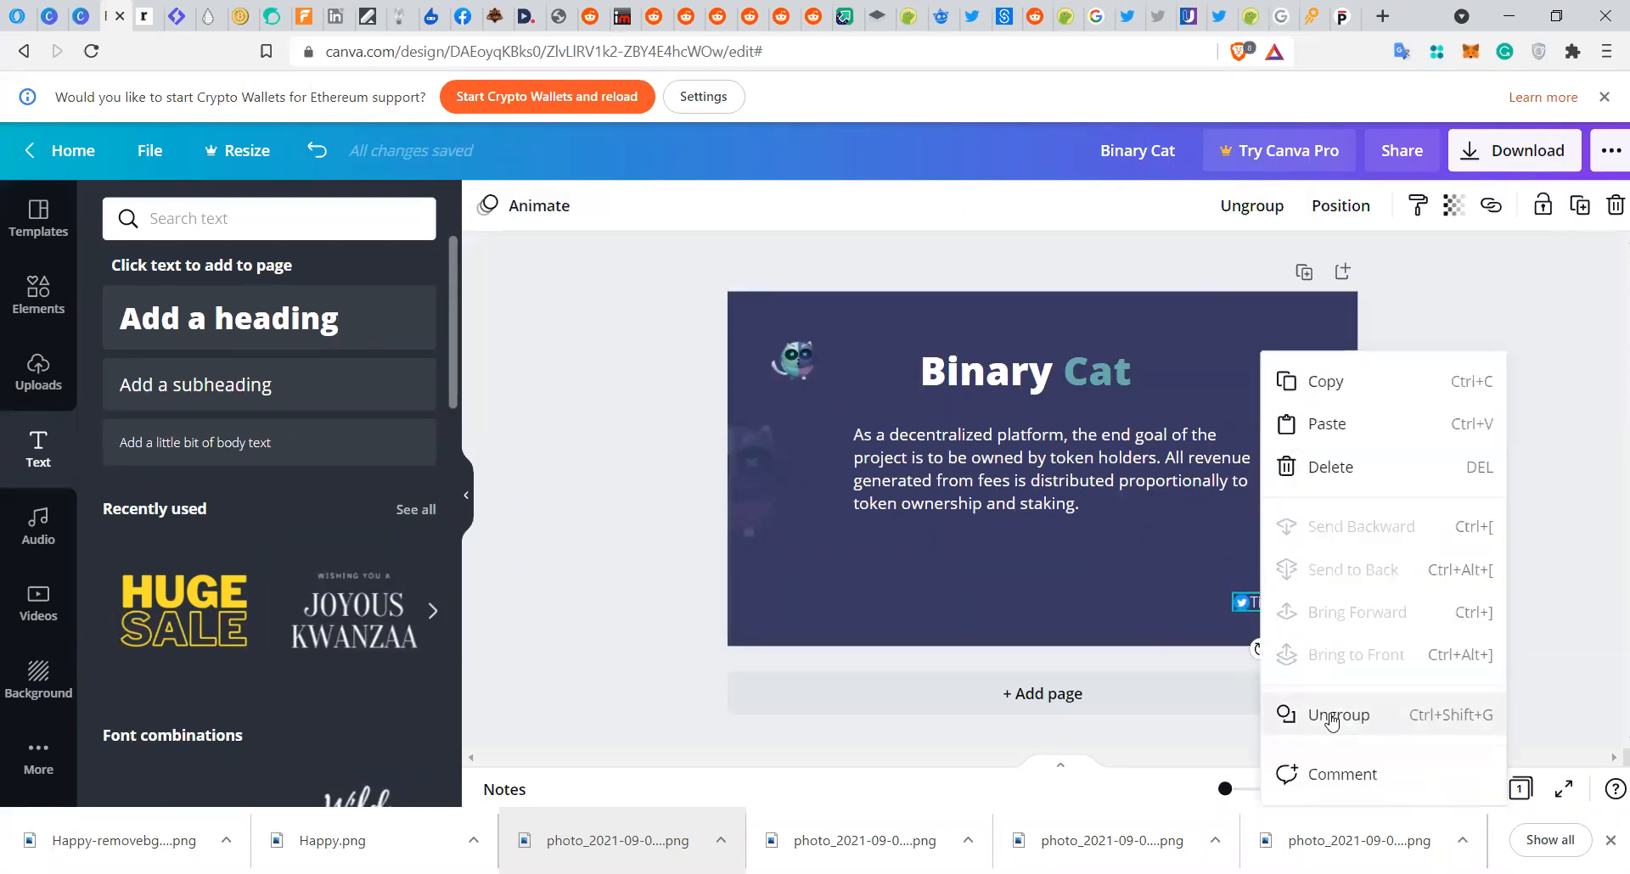
# - Copy the Twitter group, add a blank second page, and paste the group onto it
pyautogui.click(1329, 384)
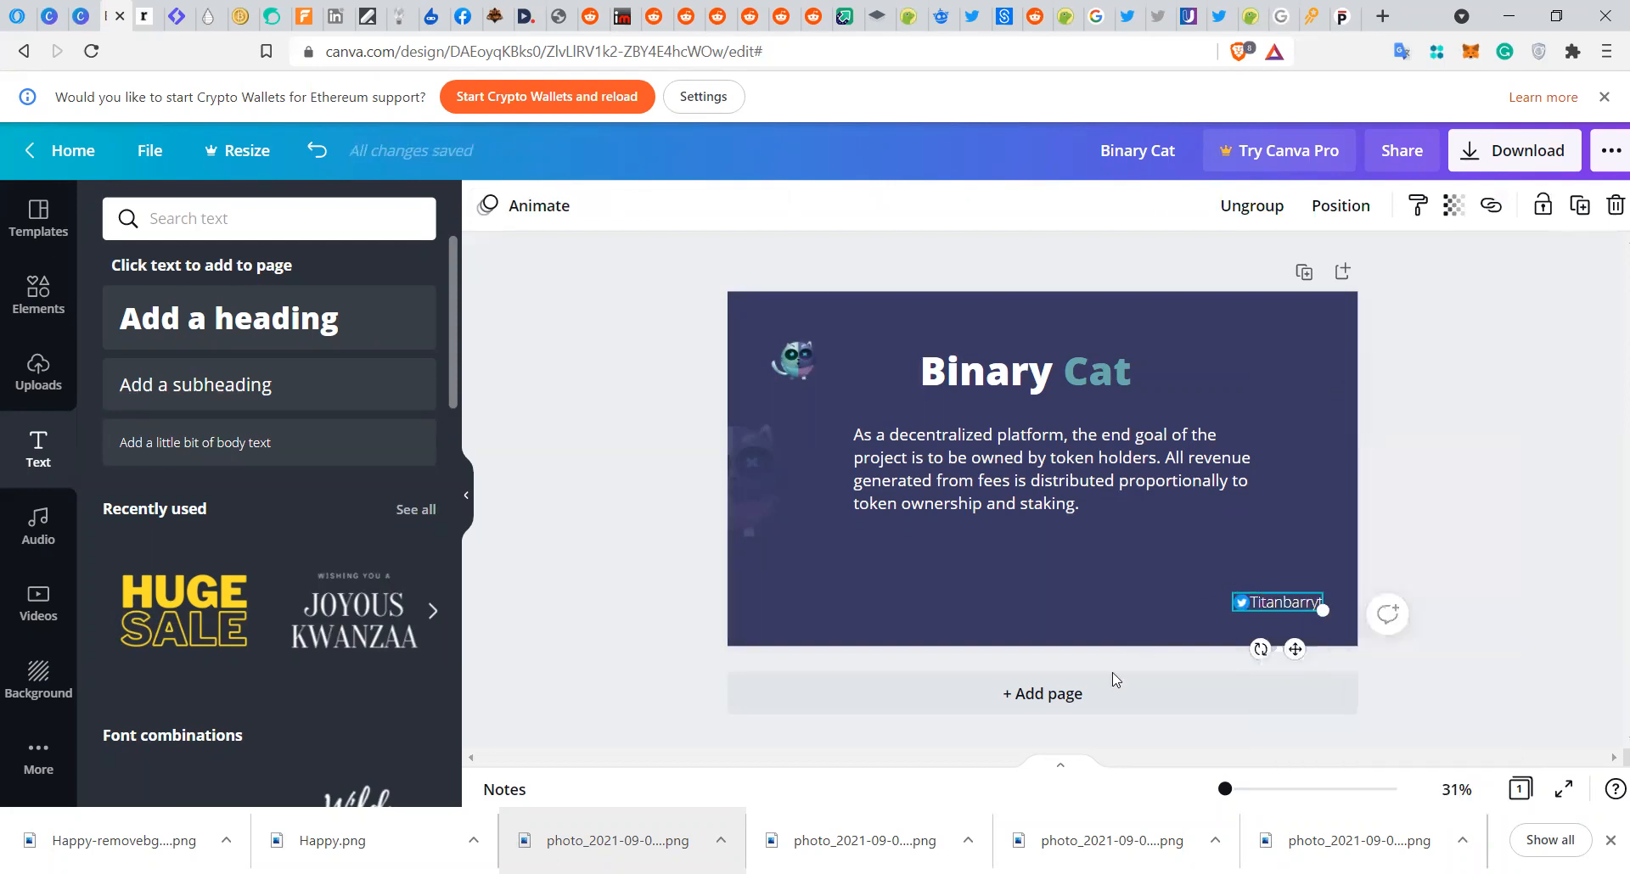
pyautogui.click(1049, 696)
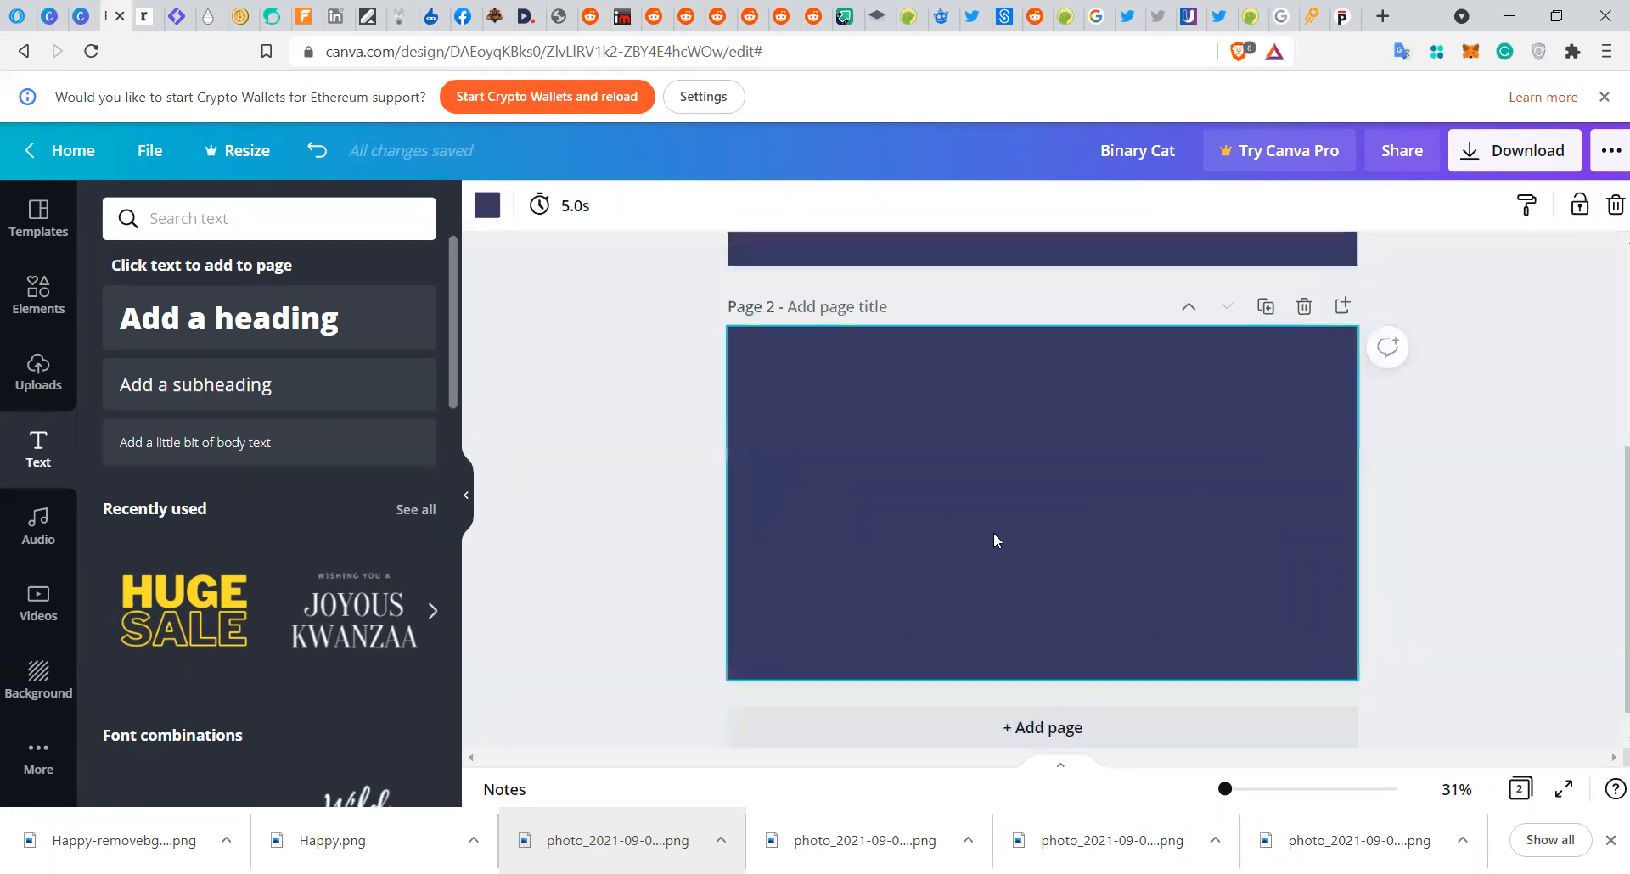
pyautogui.hotkey('ctrl', 'v')
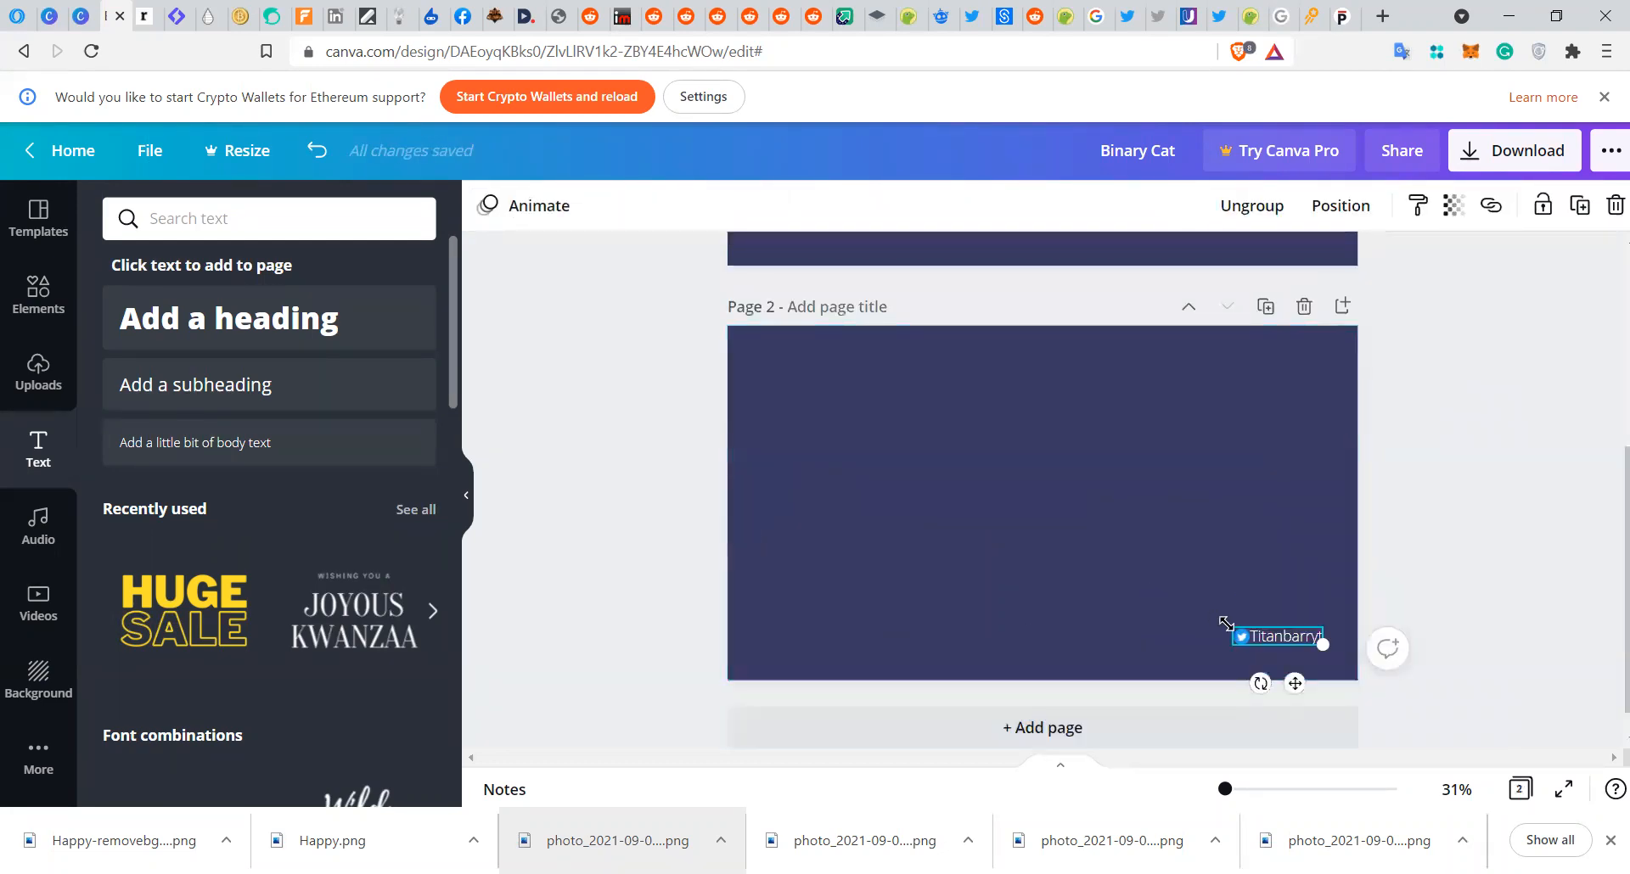
pyautogui.click(1550, 553)
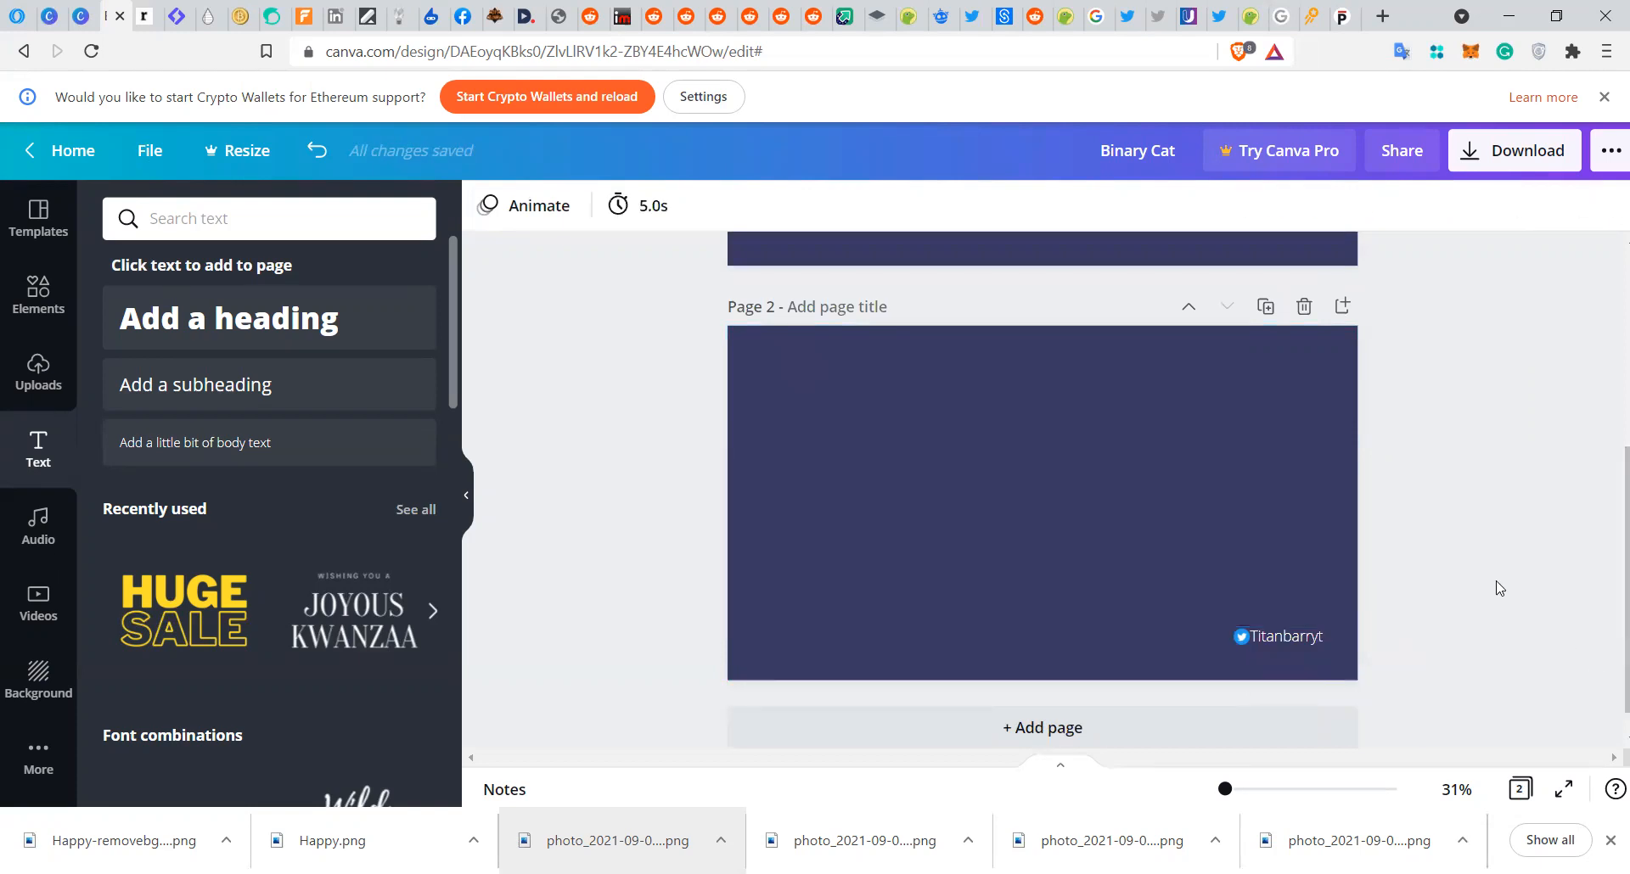
# - On page 1, nudge the faded cat at the left edge a little left and down
pyautogui.scroll(5, 1498, 587)
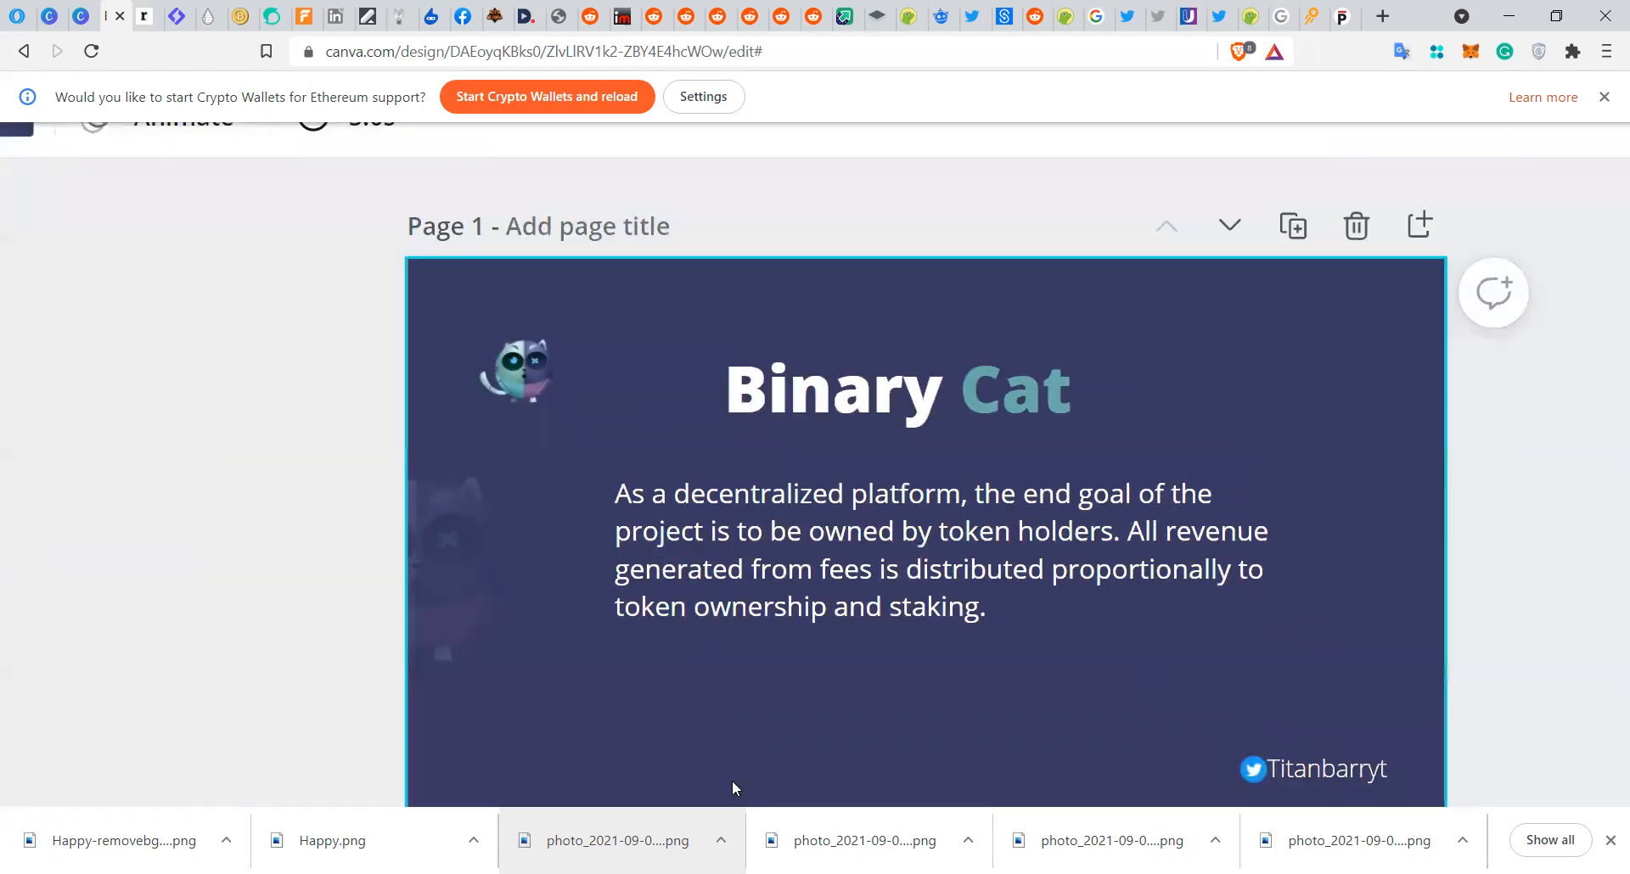
pyautogui.click(424, 622)
pyautogui.moveTo(412, 618); pyautogui.dragTo(415, 626)
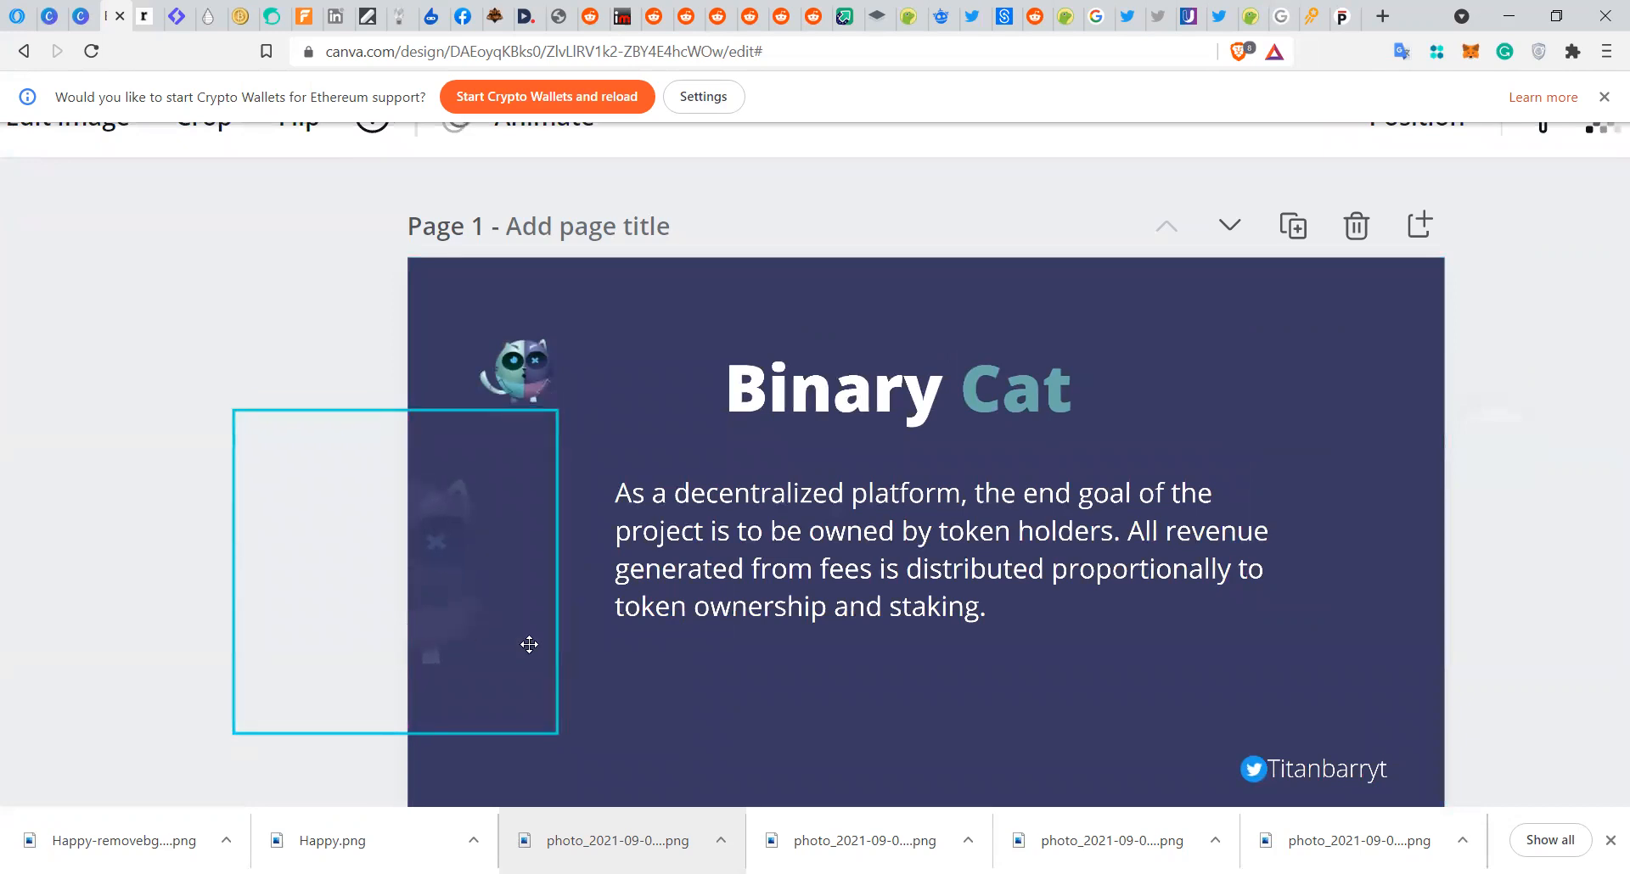
pyautogui.click(1396, 429)
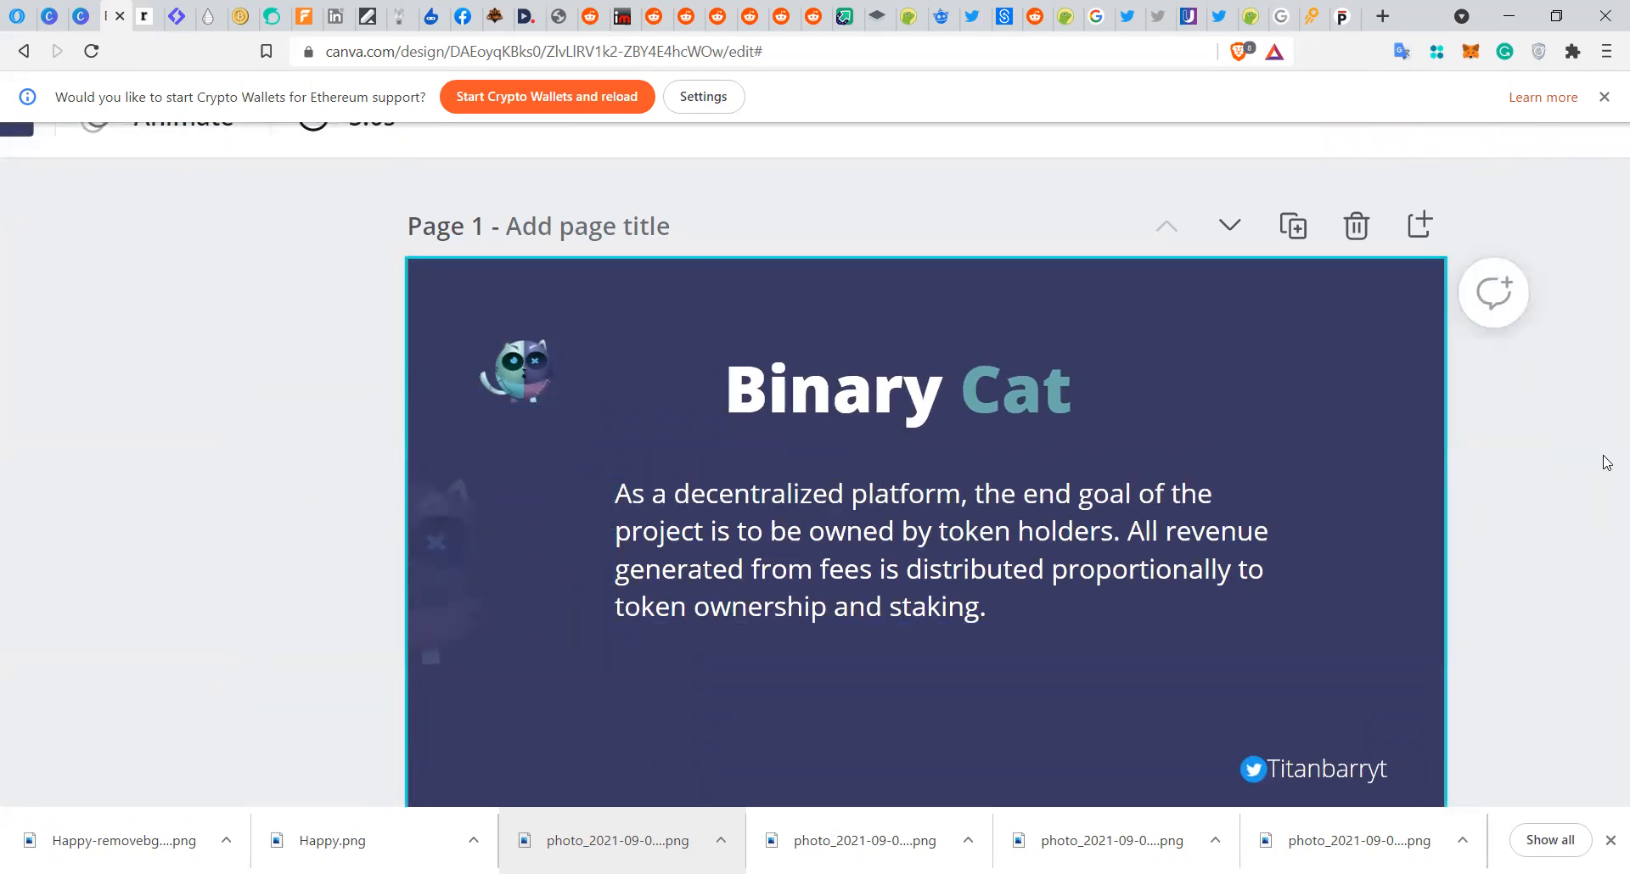
pyautogui.scroll(-2, 1606, 466)
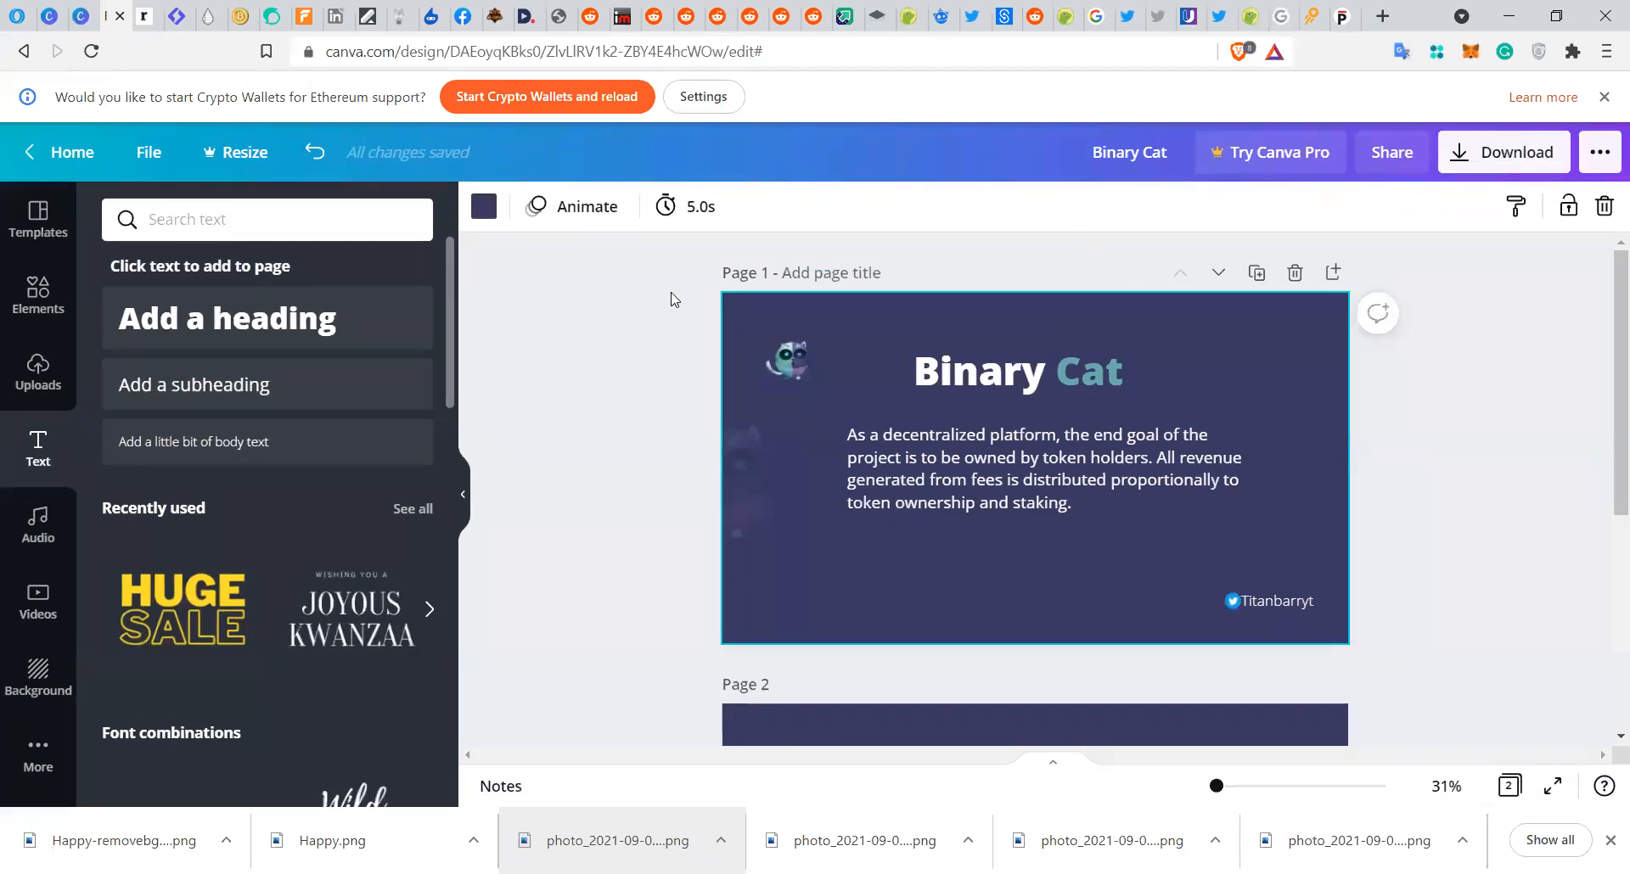
# - Switch to Elements with All results and change the search from 'twitter' to 'space'
pyautogui.click(346, 216)
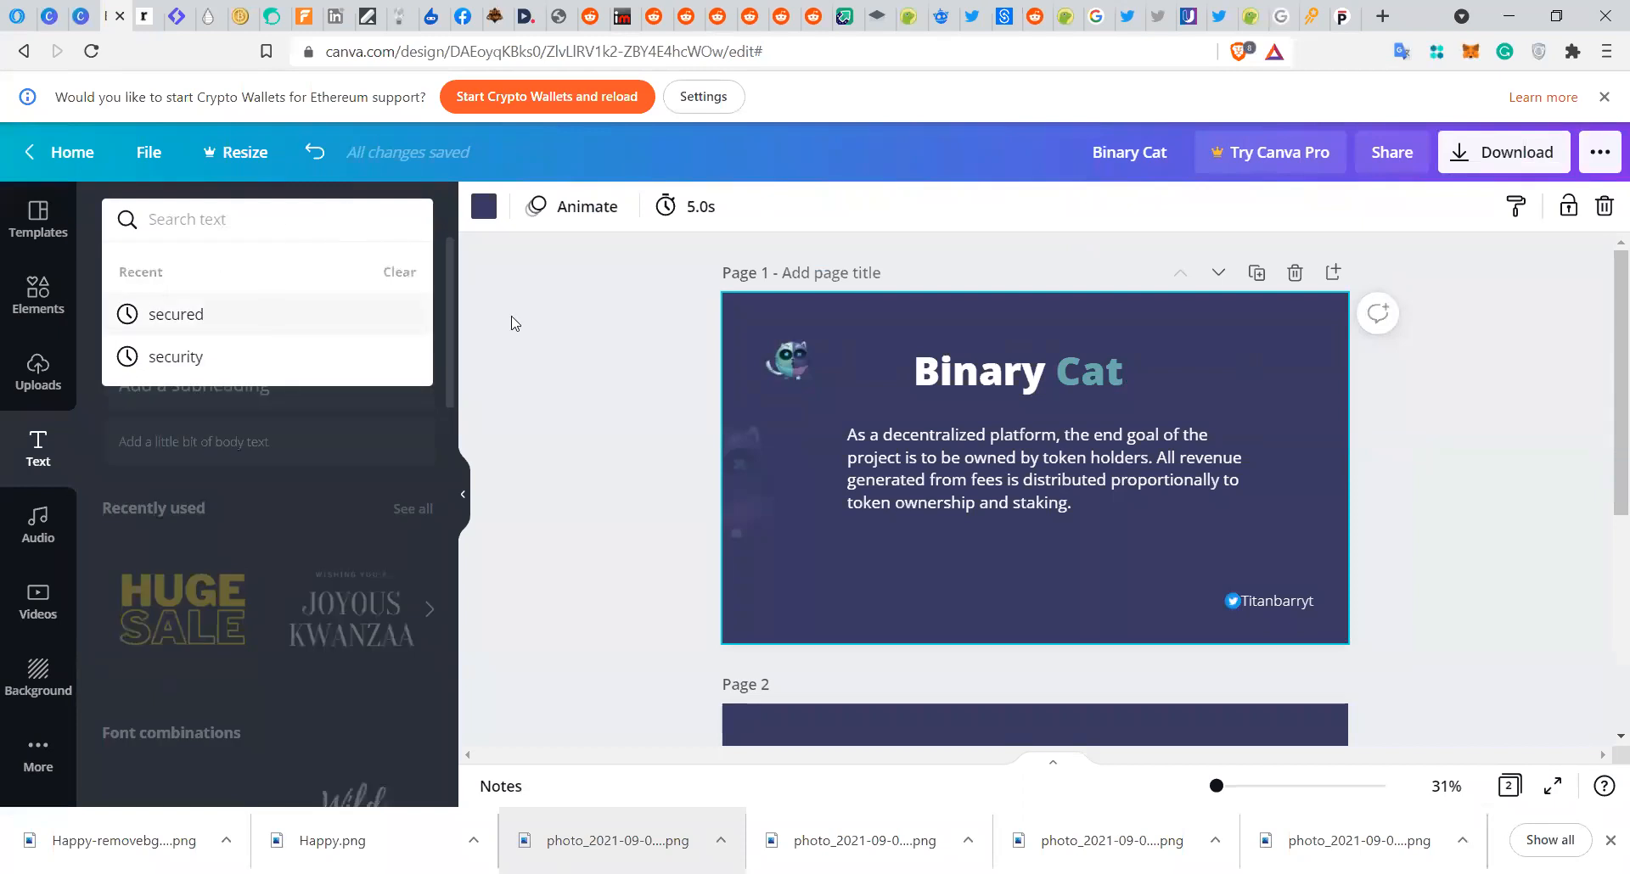
pyautogui.click(553, 346)
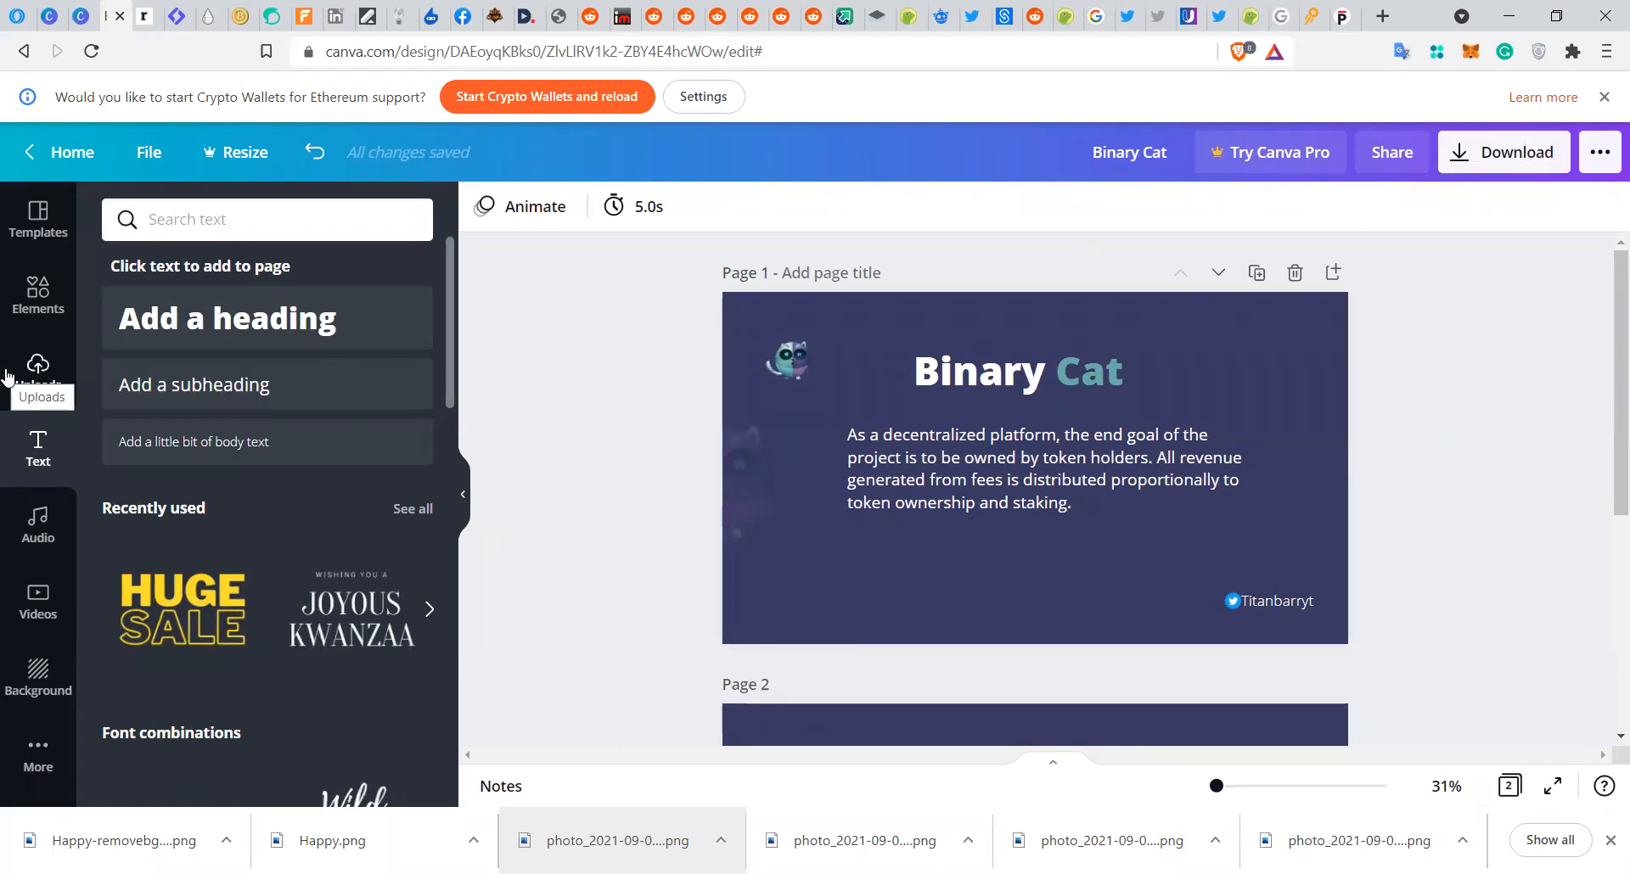
pyautogui.click(32, 297)
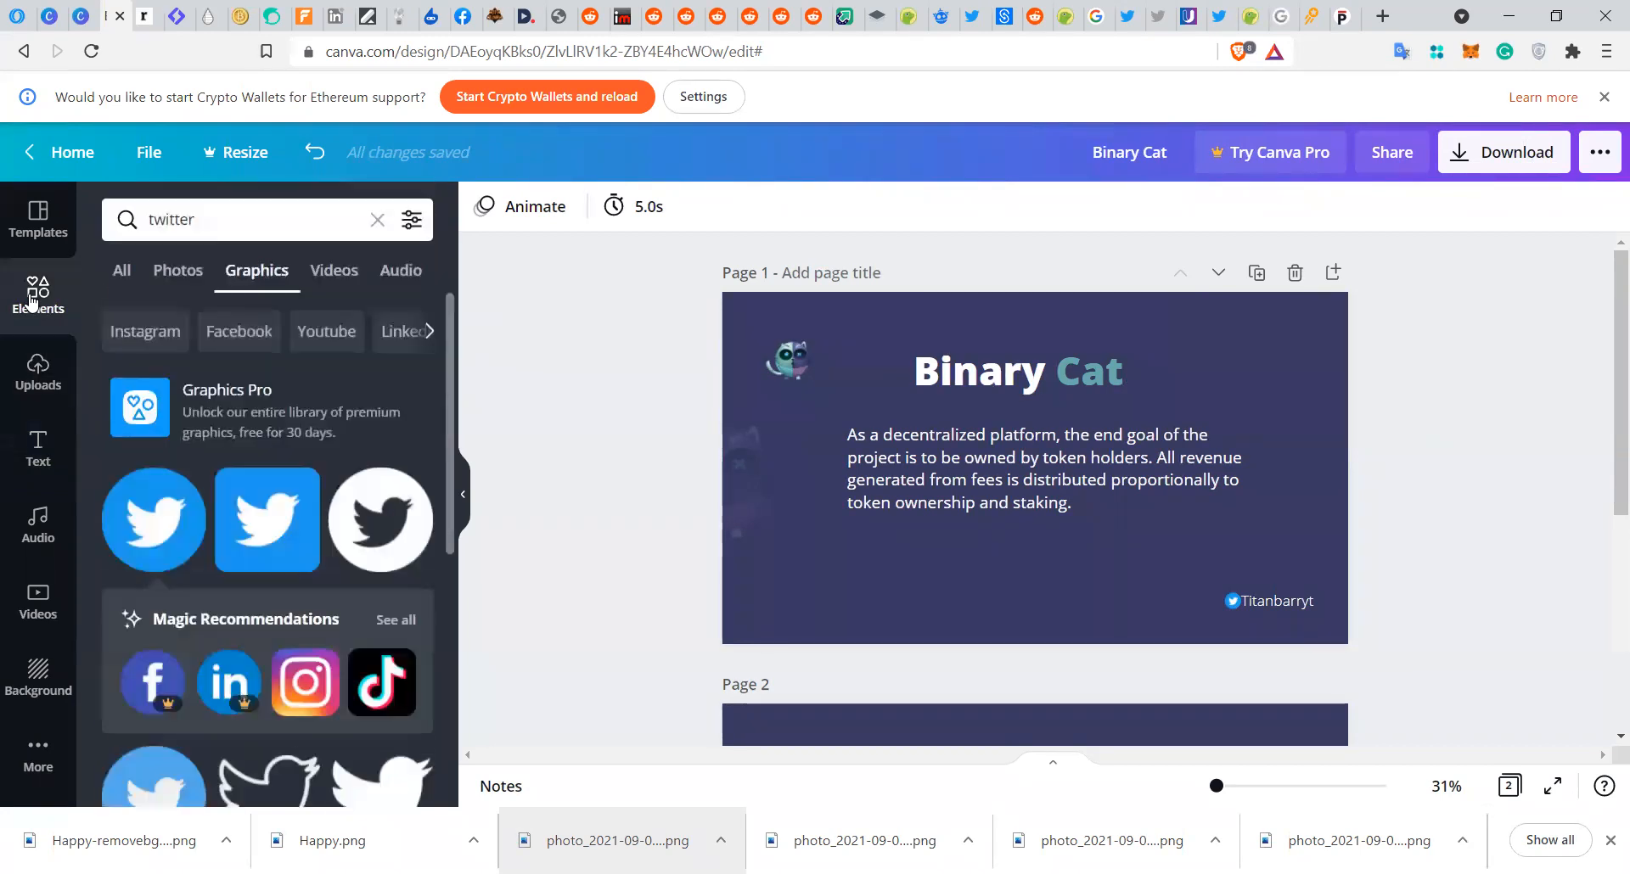
pyautogui.click(125, 291)
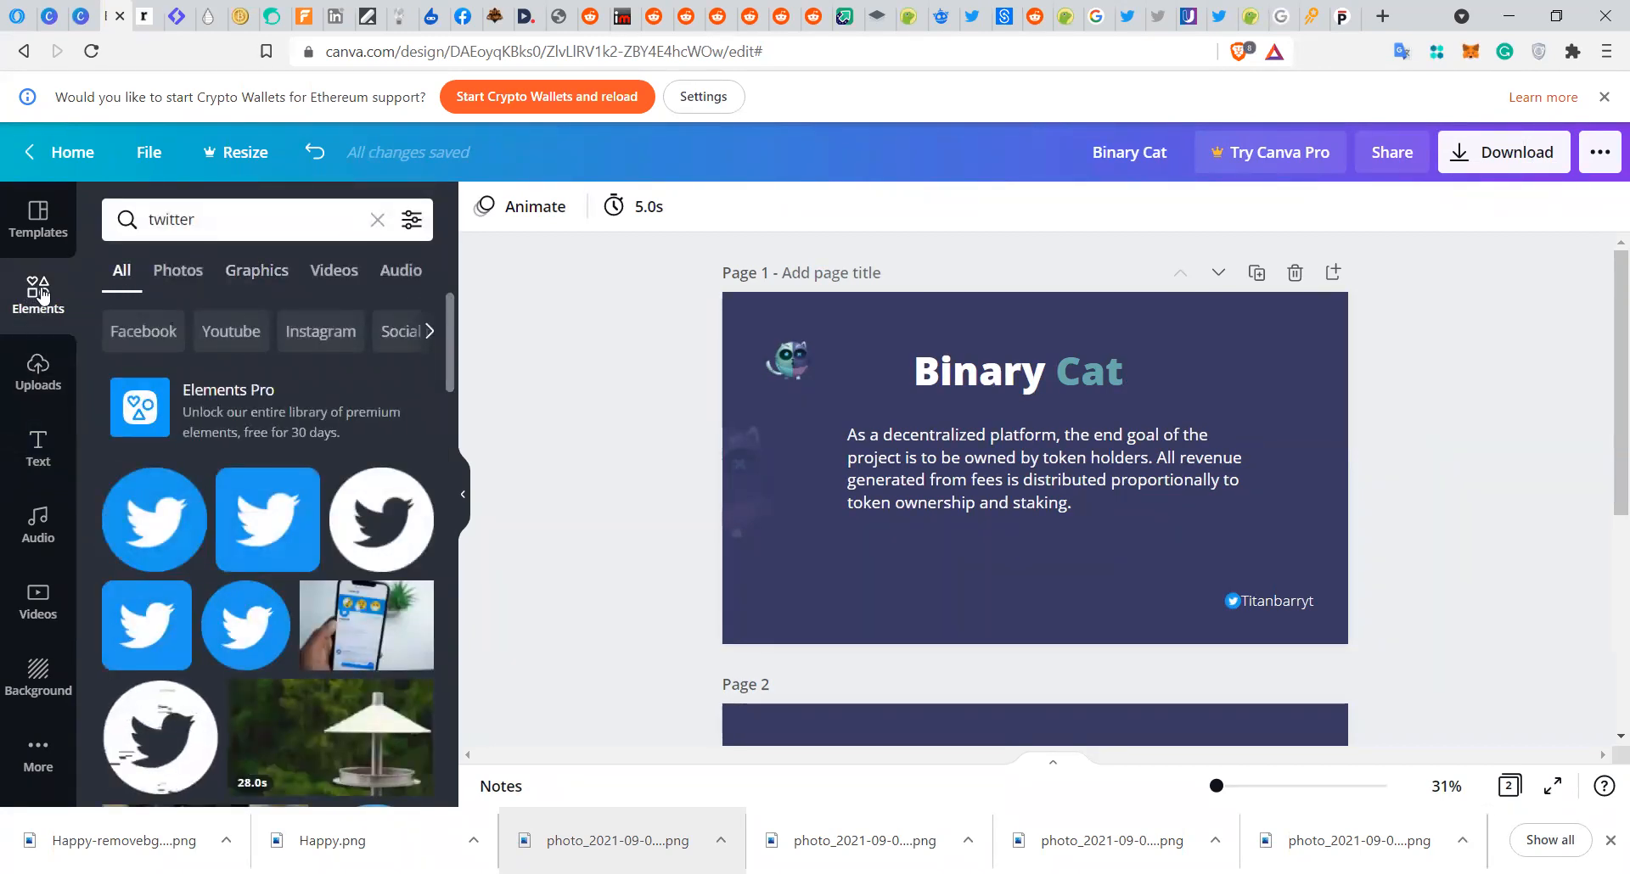
pyautogui.click(217, 224)
pyautogui.press('BackSpace')
pyautogui.press('BackSpace')
pyautogui.press('BackSpace')
pyautogui.press('BackSpace')
pyautogui.press('BackSpace')
pyautogui.press('BackSpace')
pyautogui.press('BackSpace')
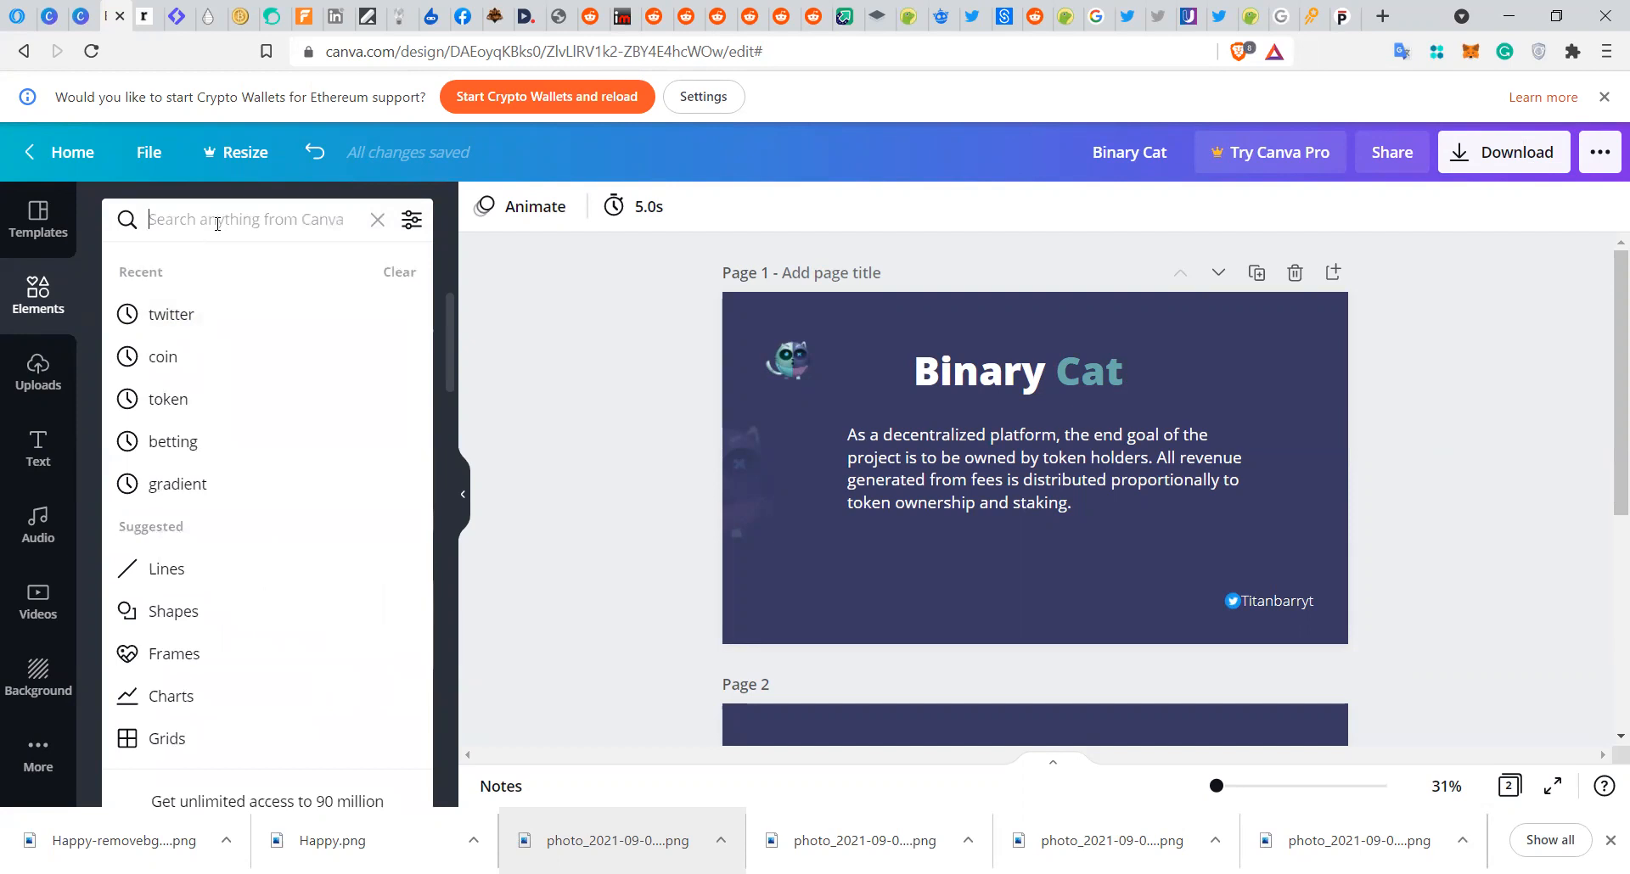
pyautogui.write('space')
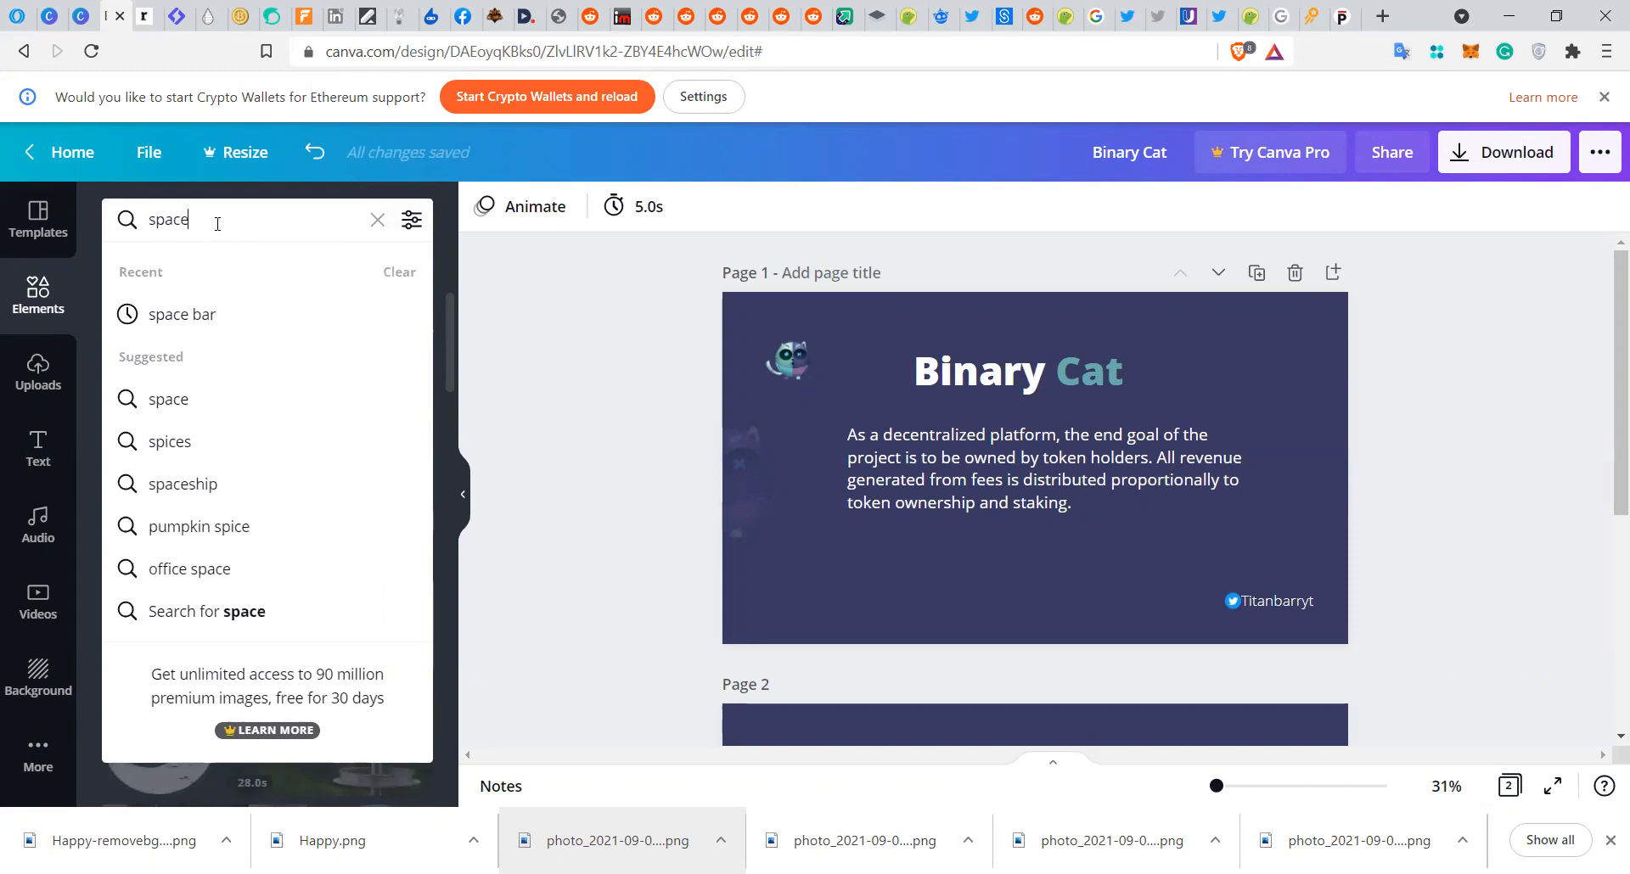
# - Search Elements for 'space bar' graphics, then narrow the query to 'bar'
pyautogui.click(217, 317)
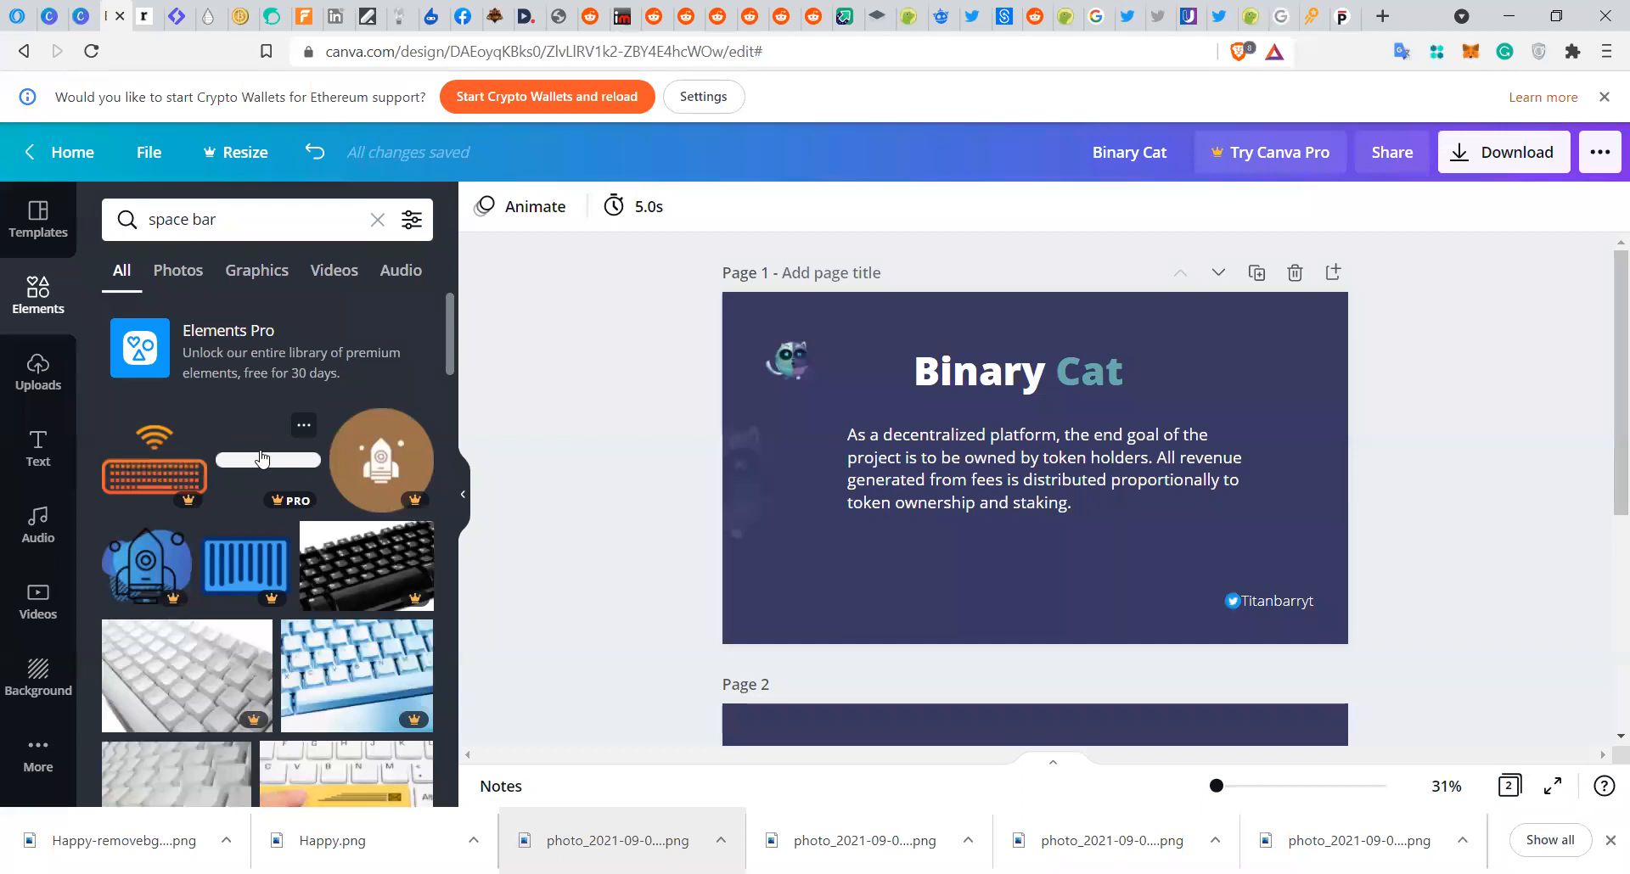
pyautogui.click(241, 286)
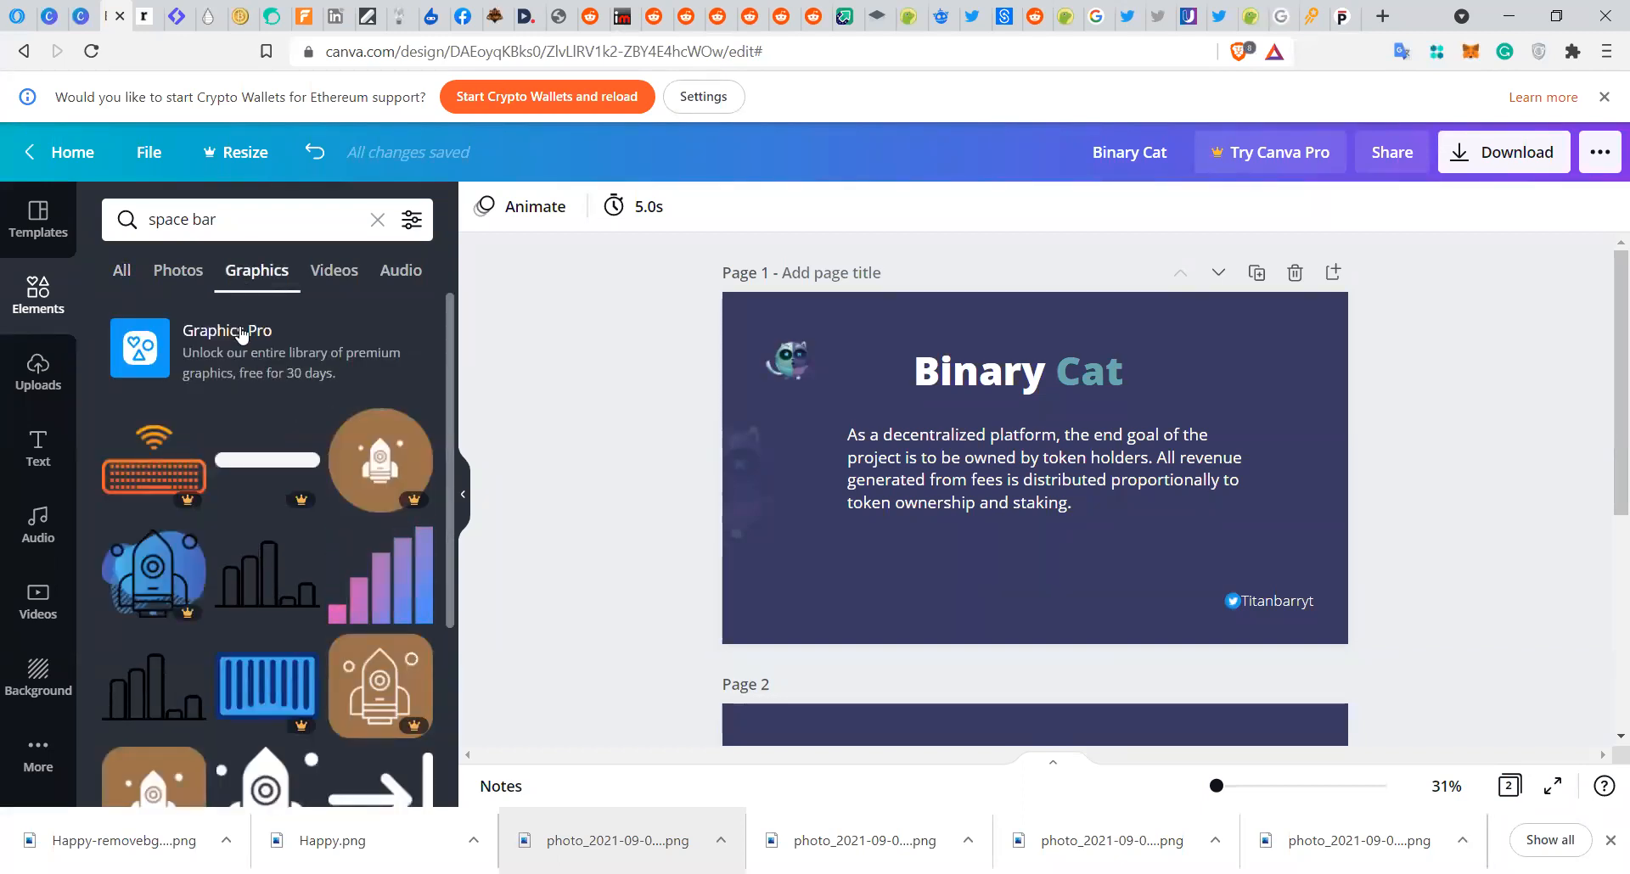
pyautogui.click(193, 212)
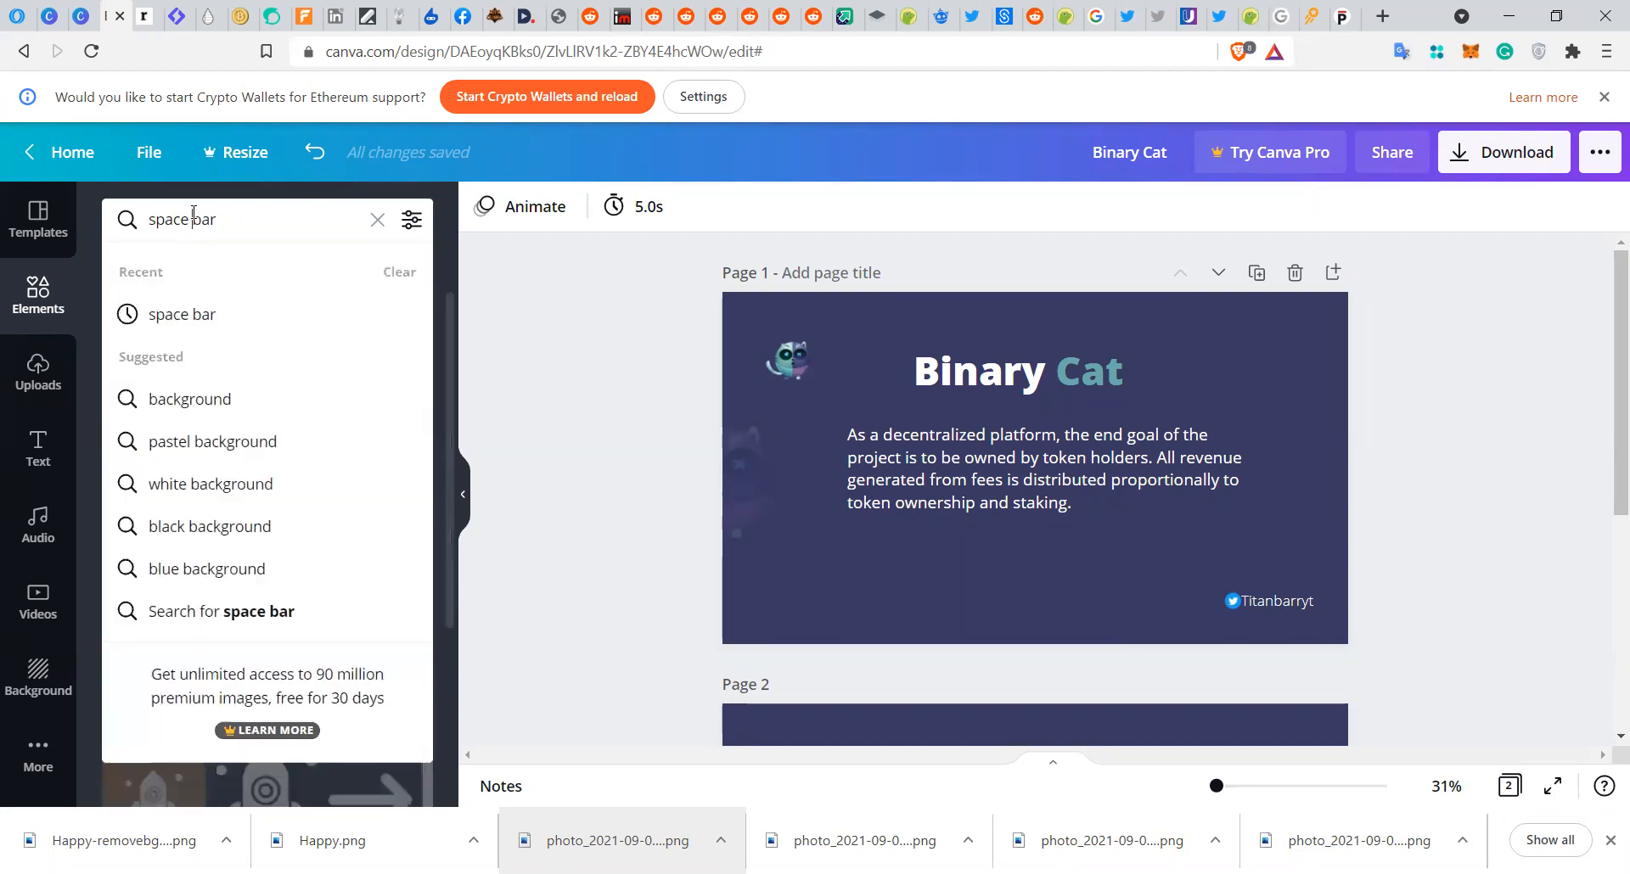
pyautogui.press('BackSpace')
pyautogui.press('BackSpace')
pyautogui.press('BackSpace')
pyautogui.press('BackSpace')
pyautogui.press('BackSpace')
pyautogui.press('BackSpace')
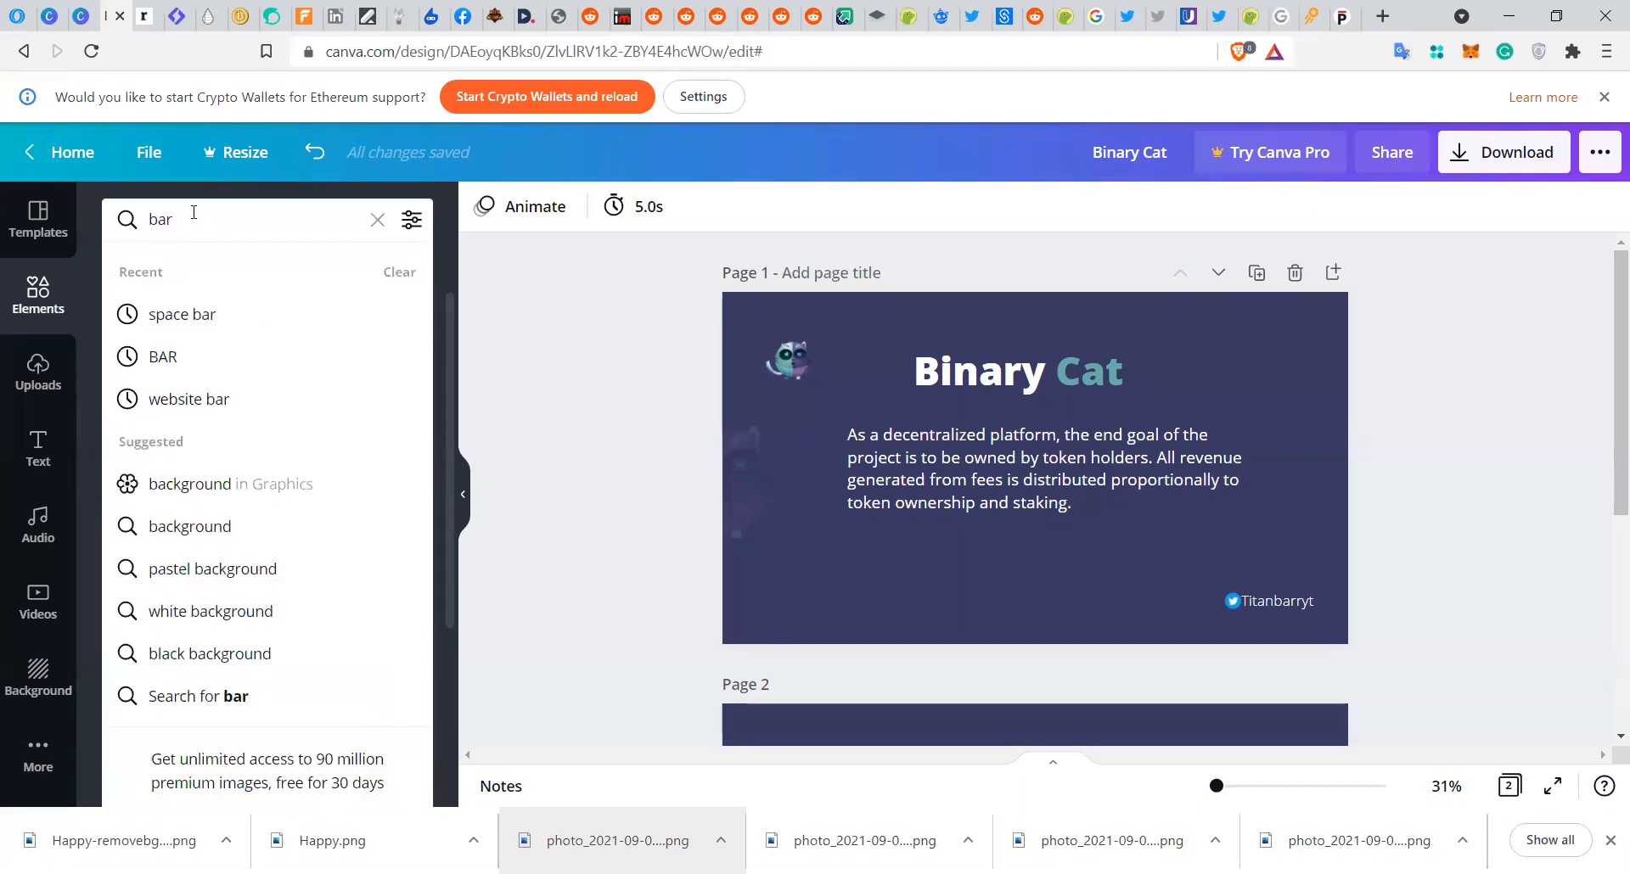
pyautogui.press('Return')
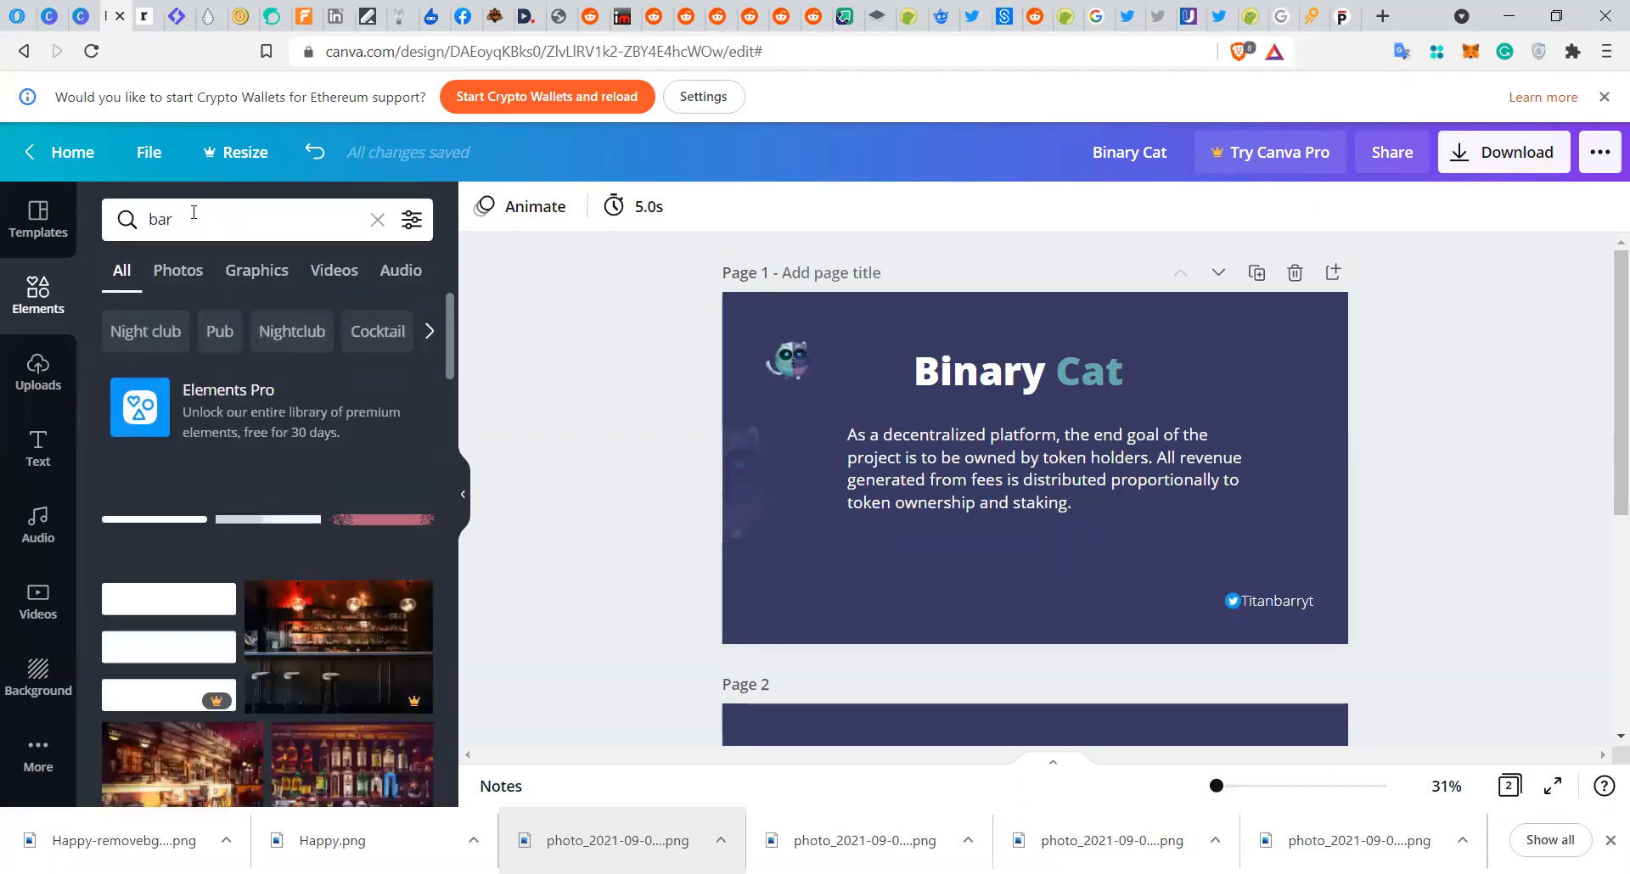
# - Drop a black rounded bar graphic near page 1's bottom, left of the Twitter handle
pyautogui.moveTo(156, 526)
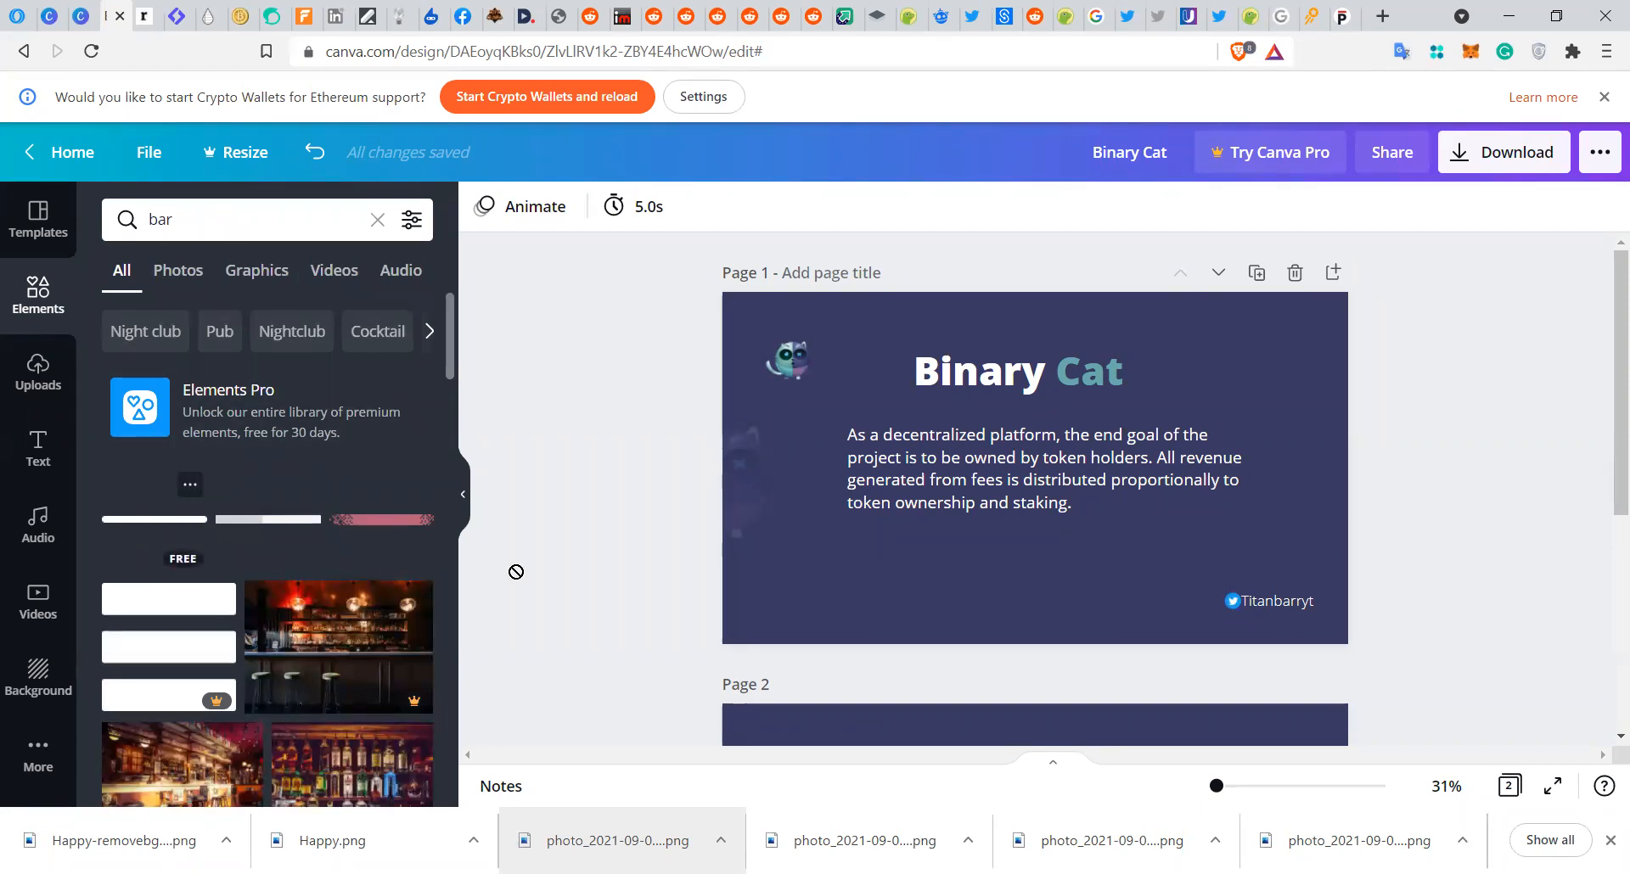
pyautogui.moveTo(937, 639); pyautogui.dragTo(937, 643)
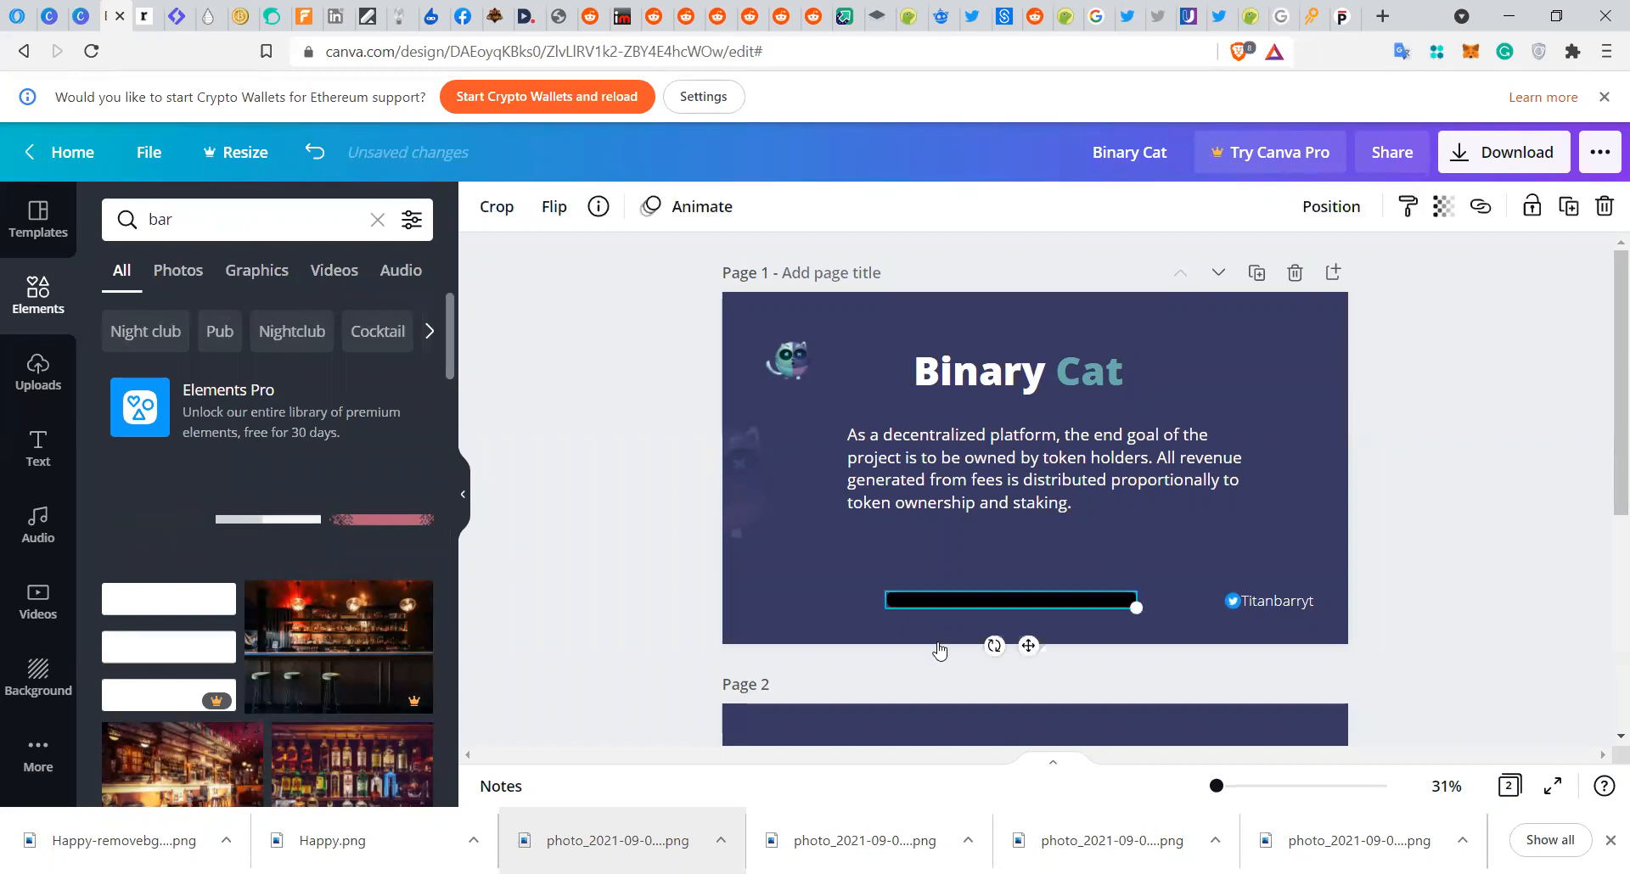
pyautogui.click(854, 562)
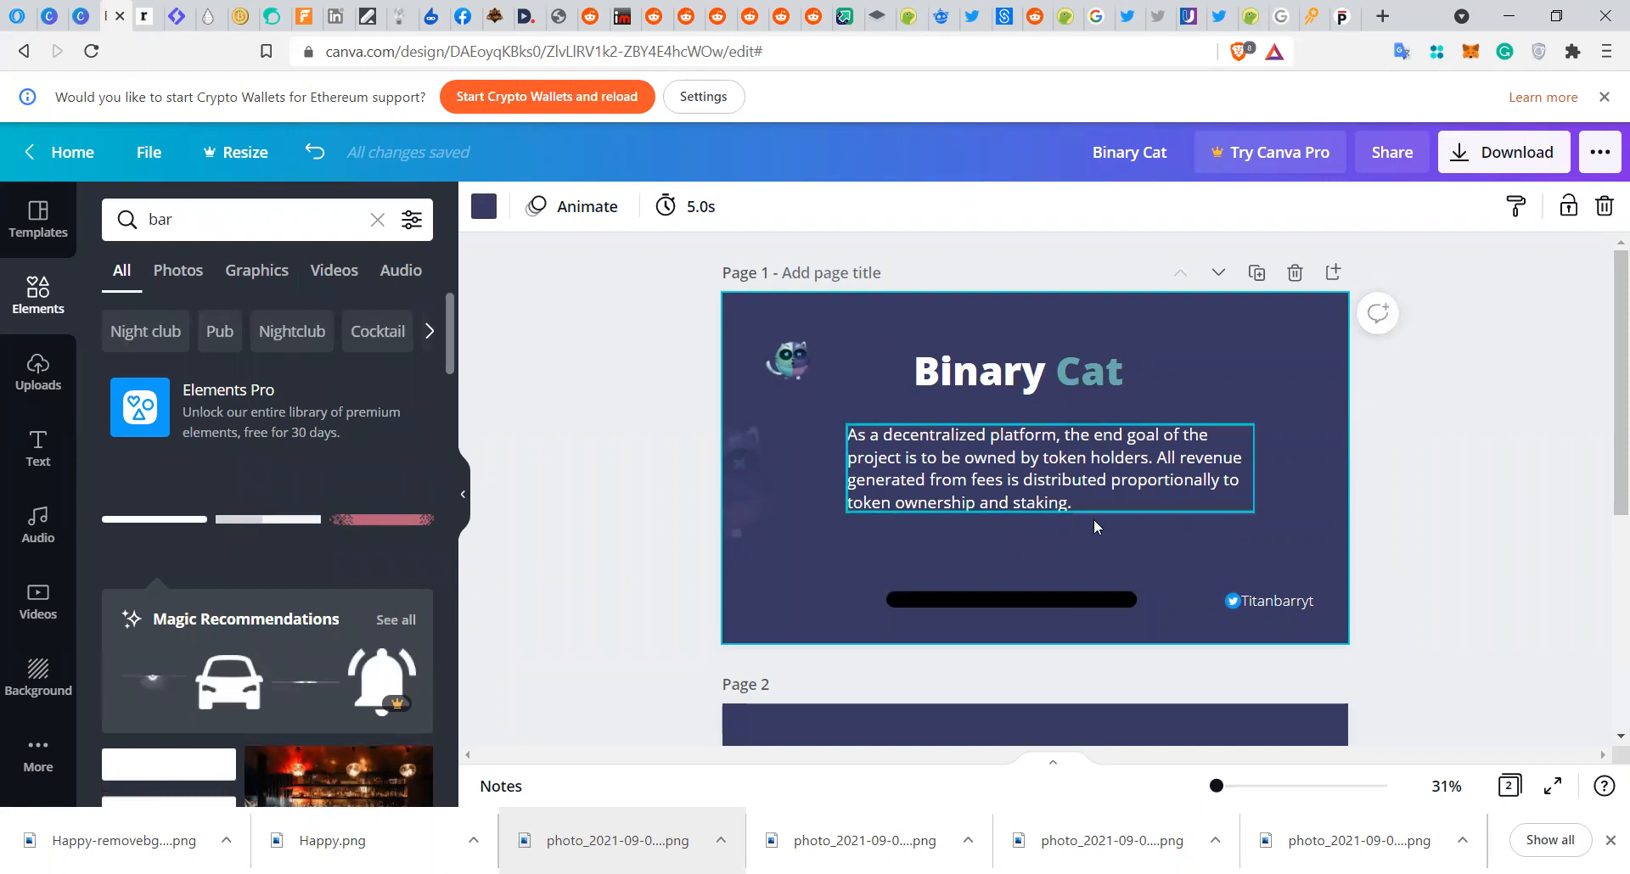
pyautogui.click(1019, 598)
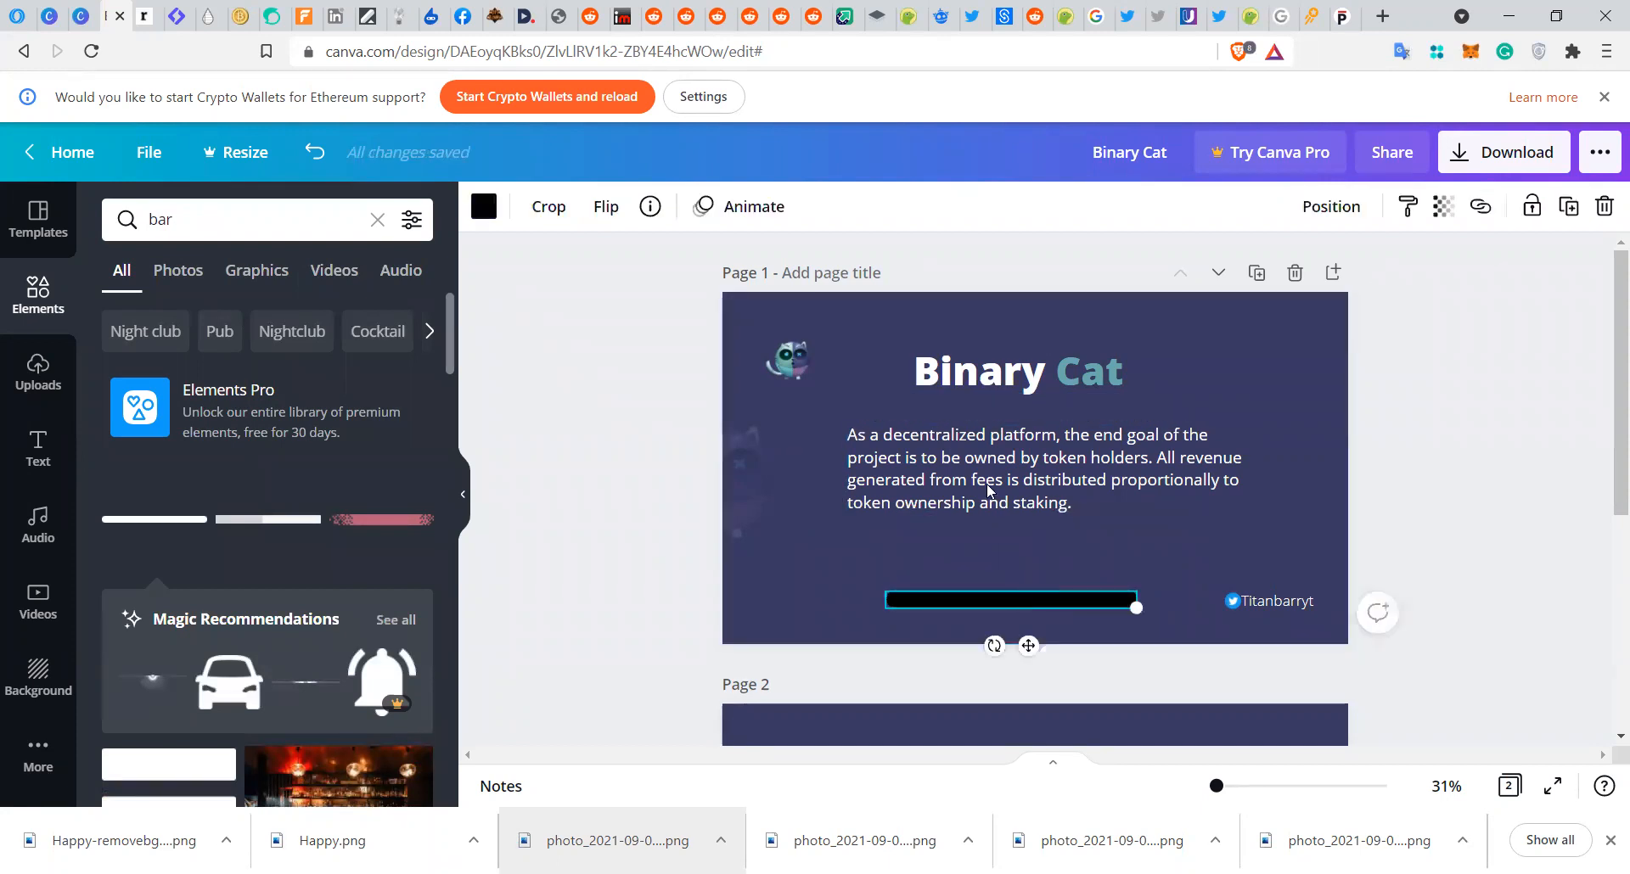
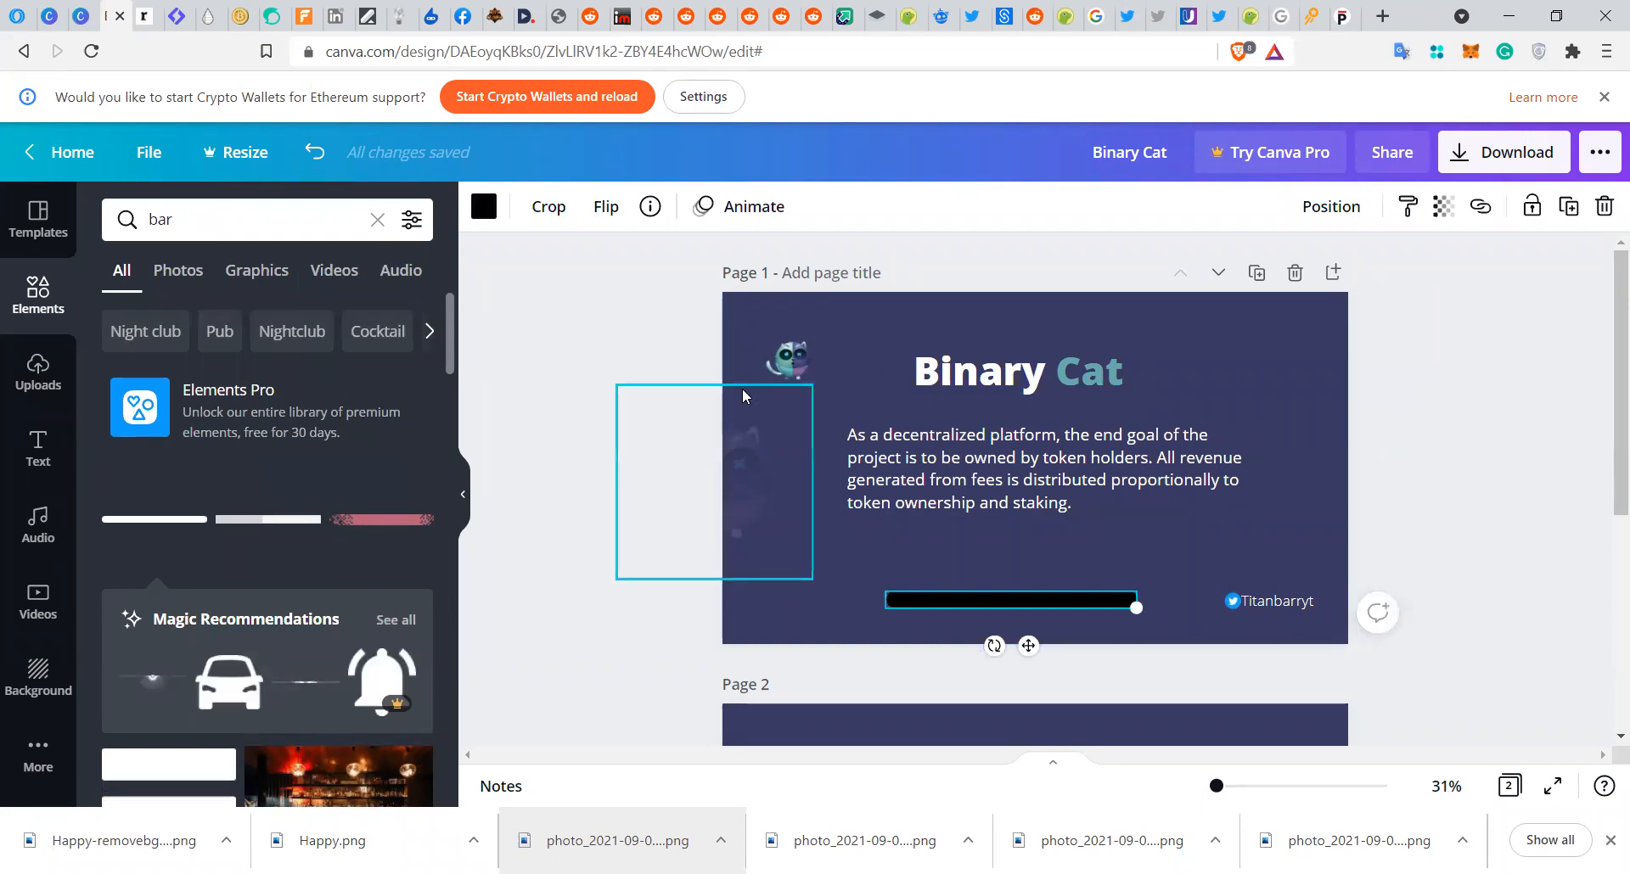
# - Recolour the dark bar below the paragraph to the teal photo colour
pyautogui.click(483, 203)
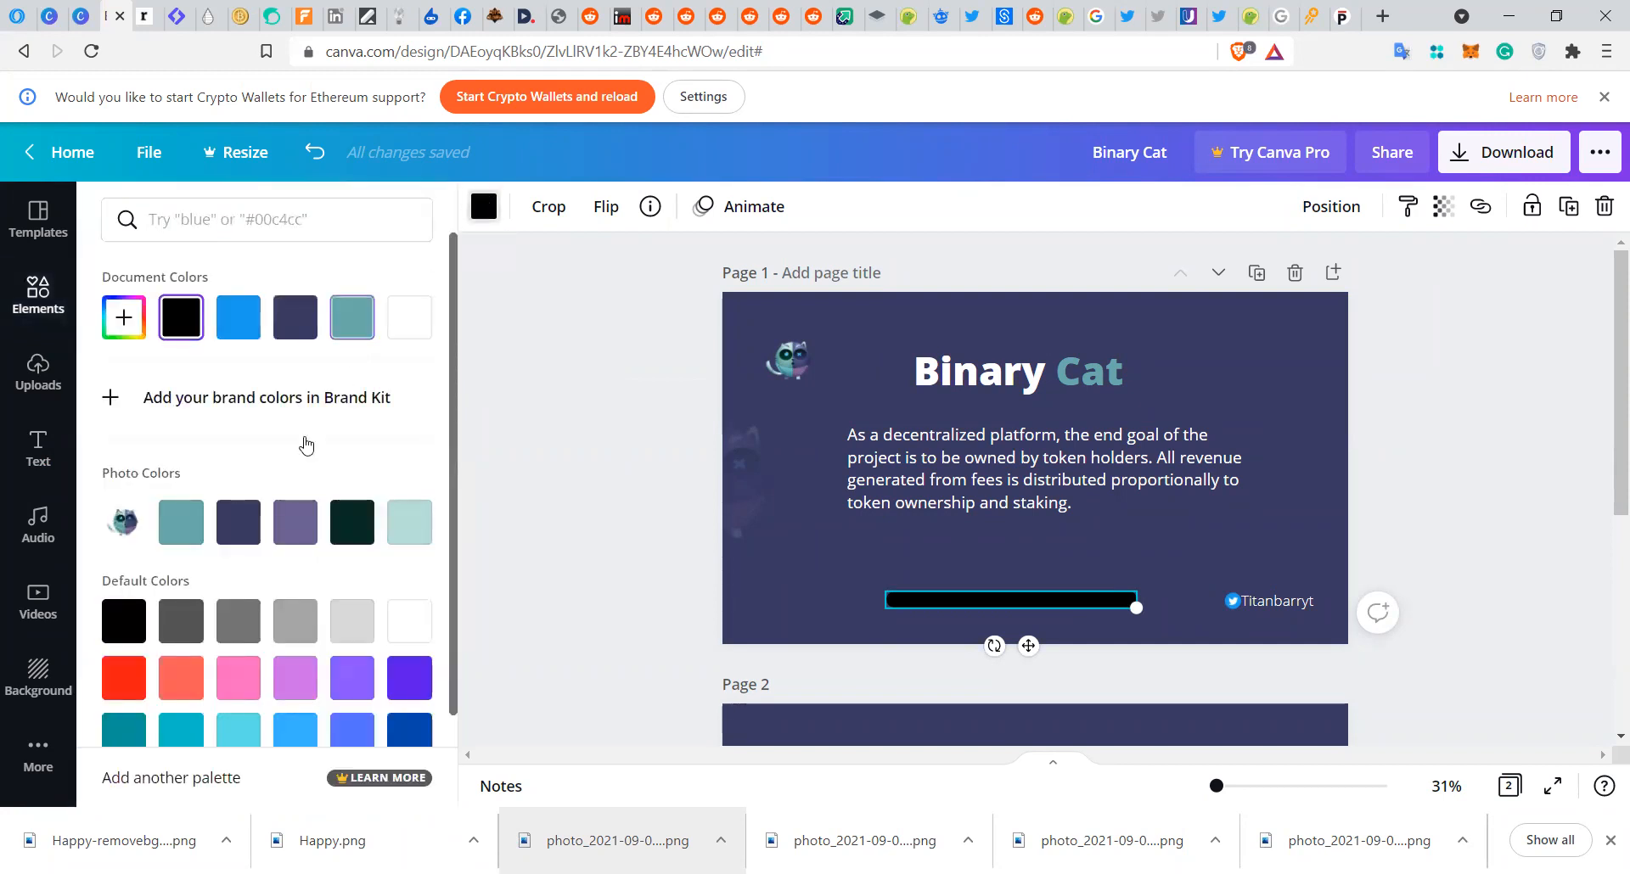
pyautogui.click(181, 522)
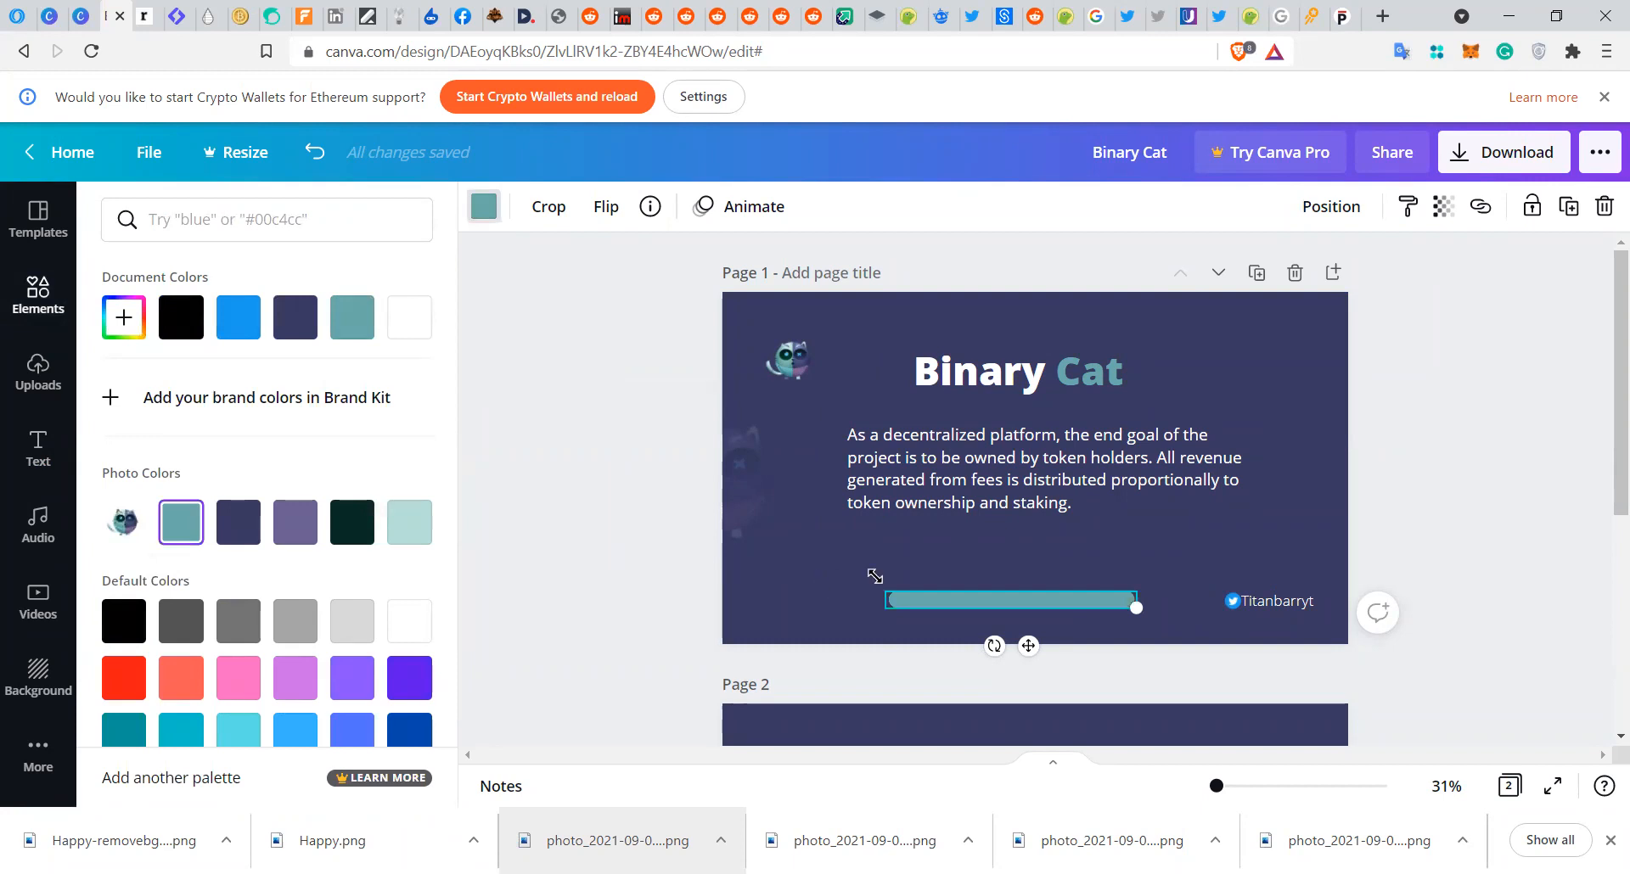
pyautogui.click(1438, 512)
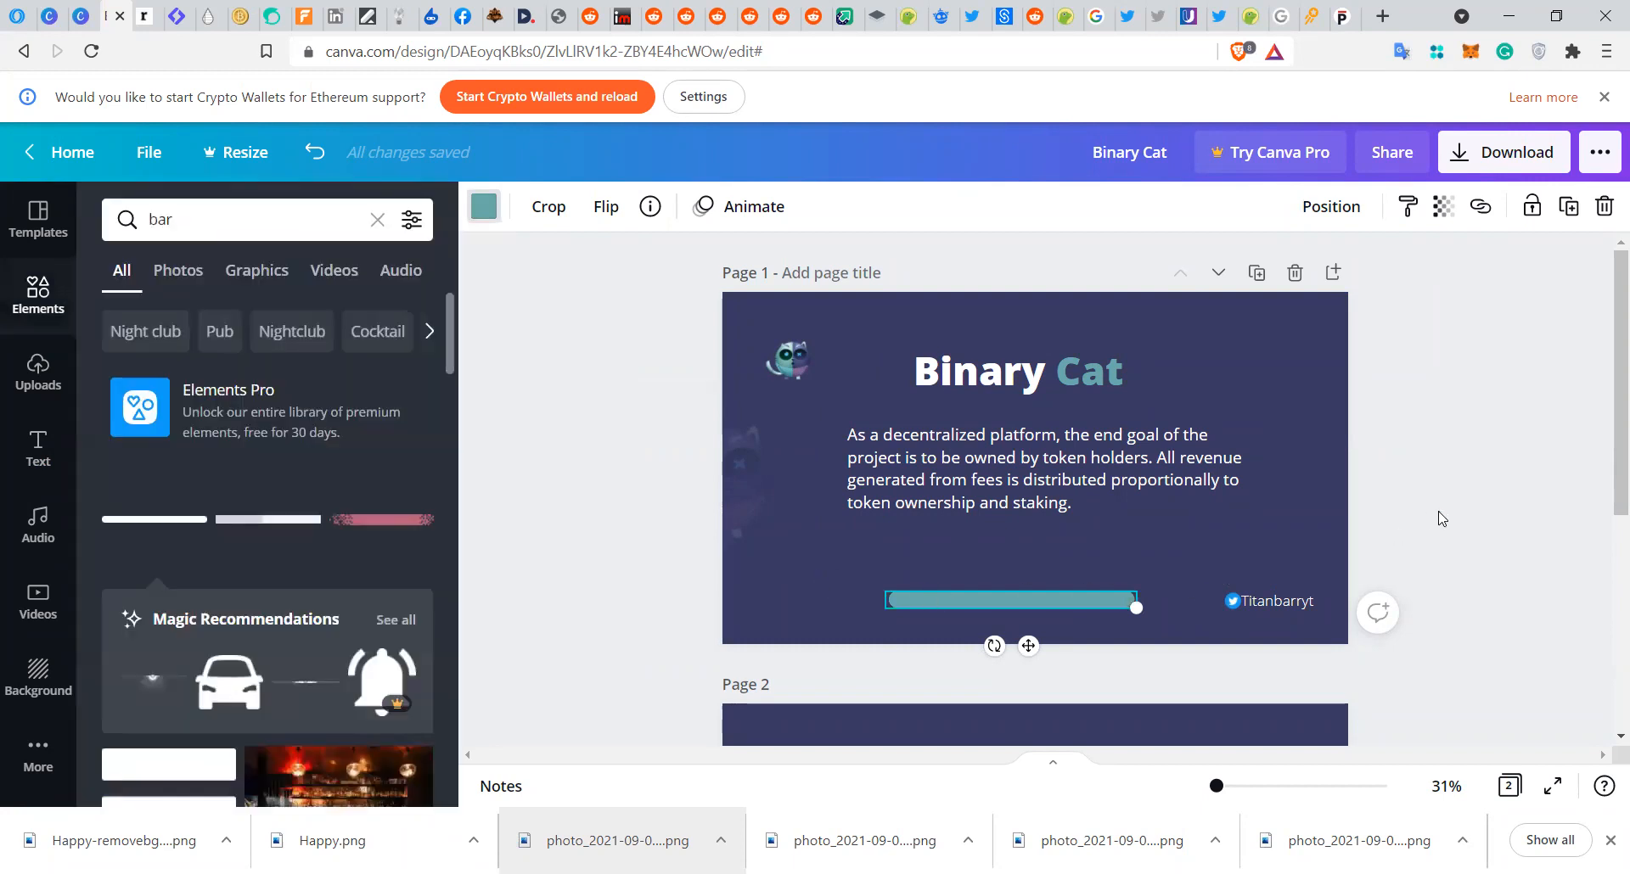
pyautogui.click(1218, 378)
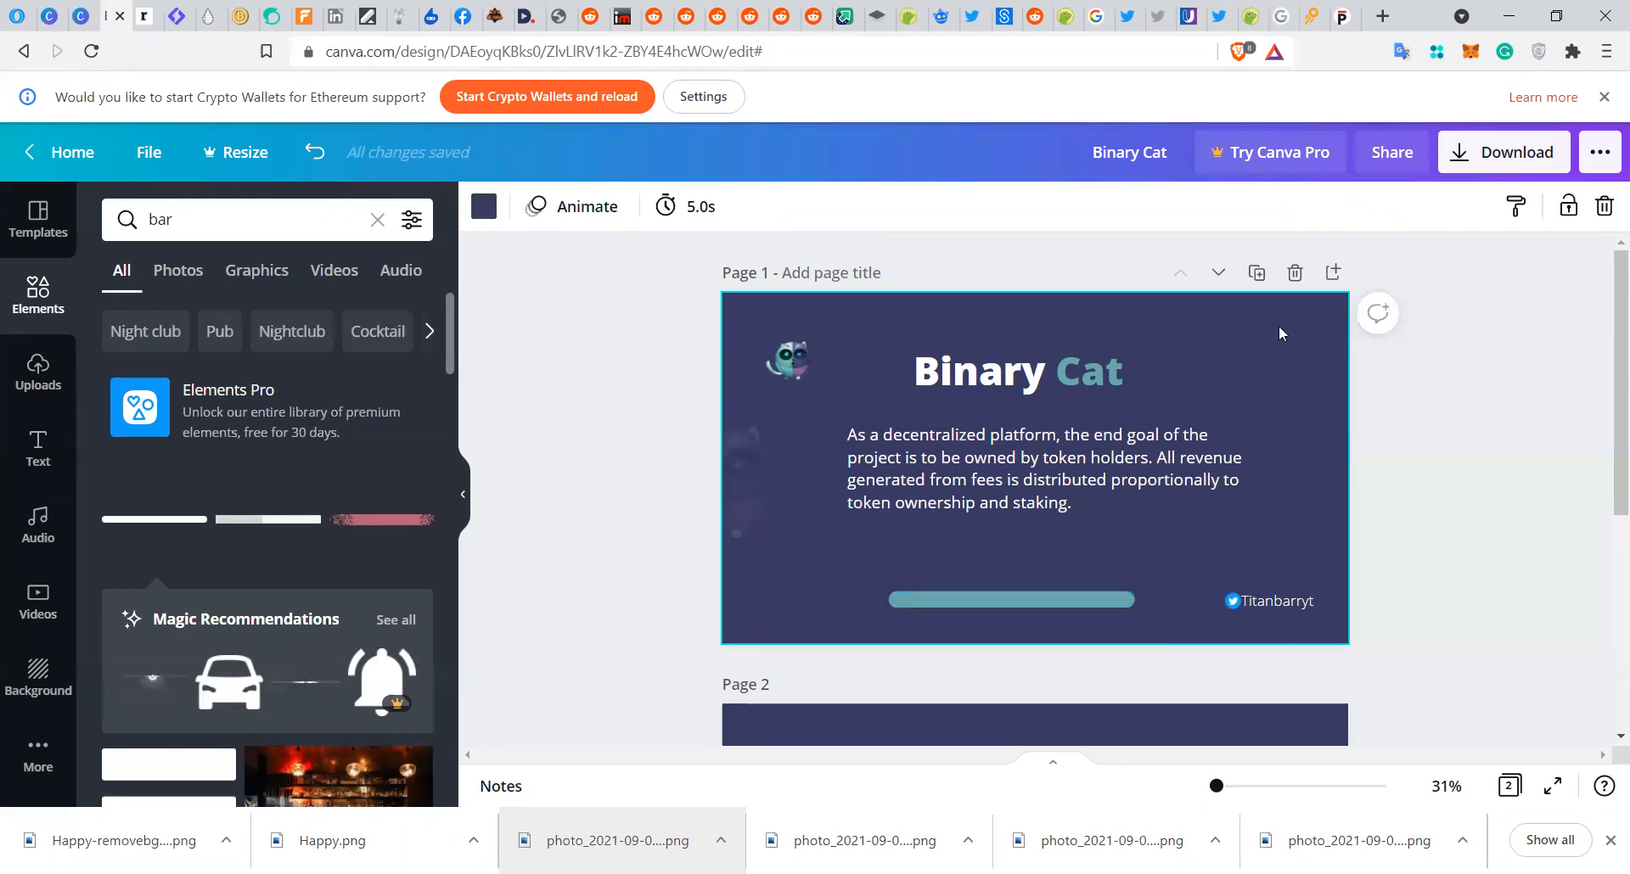
# - Shorten the teal bar from its right end and centre it horizontally on the slide
pyautogui.click(899, 599)
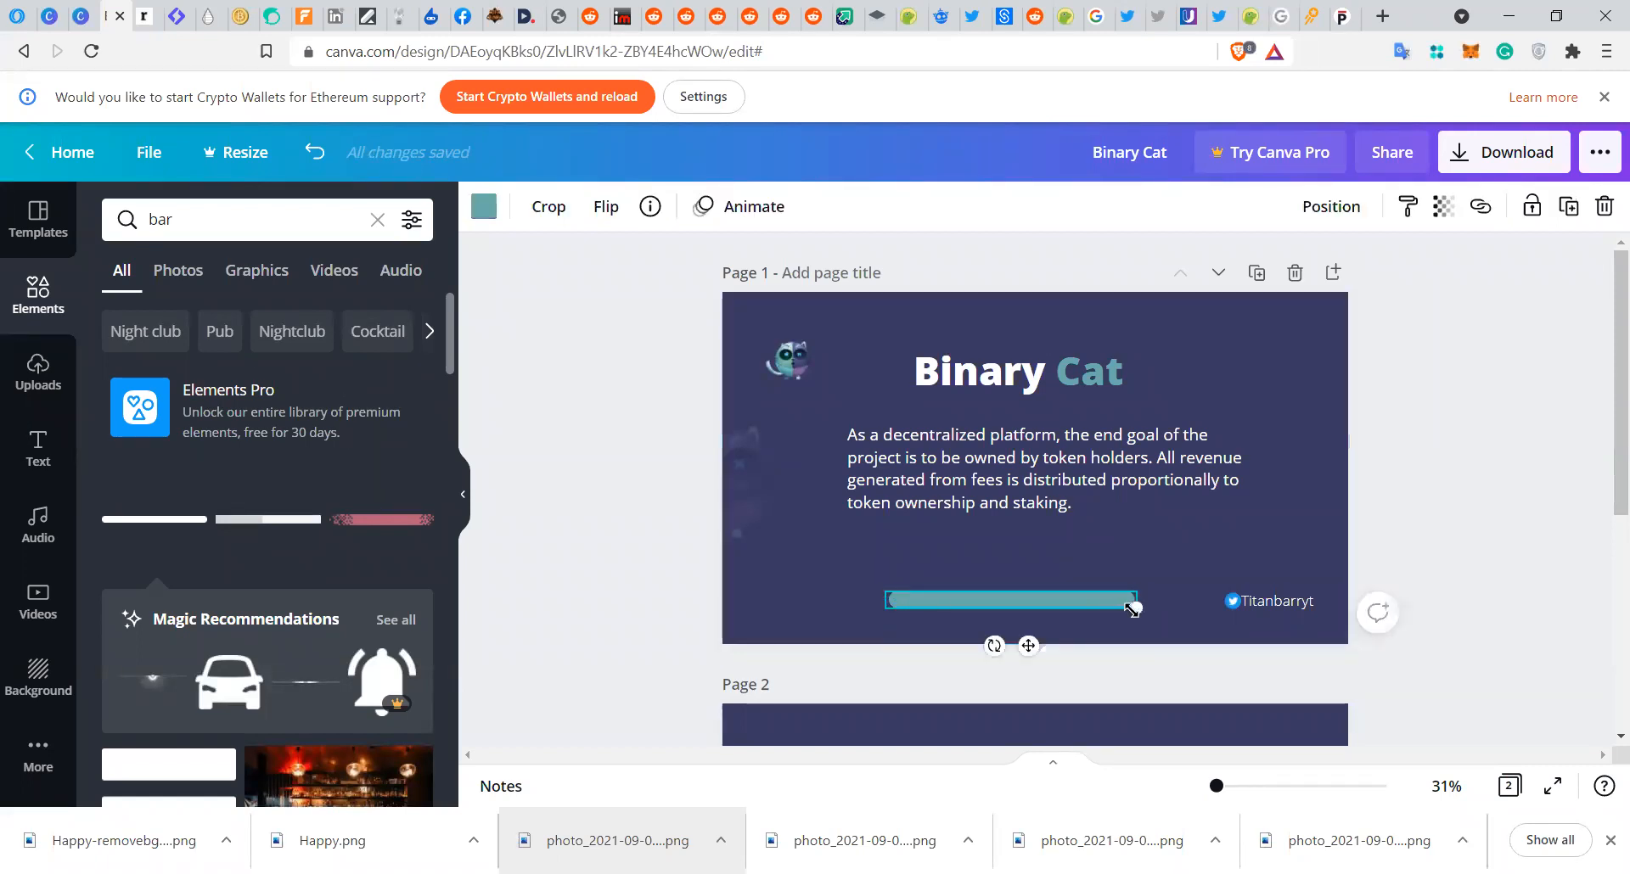
pyautogui.moveTo(1134, 608); pyautogui.dragTo(1068, 607)
pyautogui.click(1134, 571)
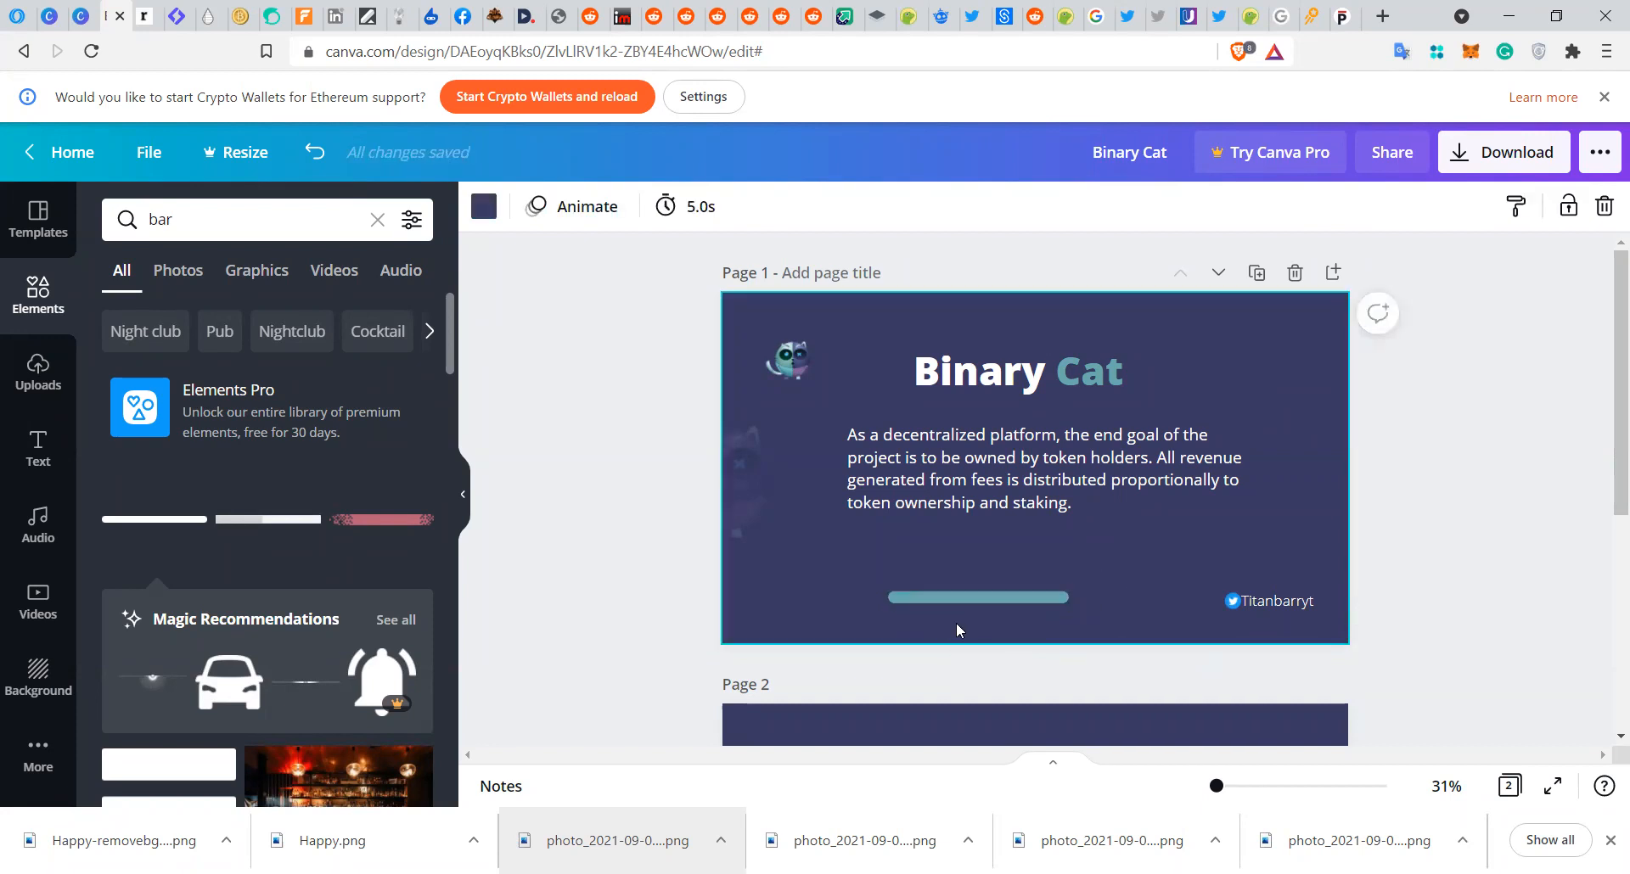
pyautogui.click(978, 599)
pyautogui.moveTo(1007, 604); pyautogui.dragTo(1024, 603)
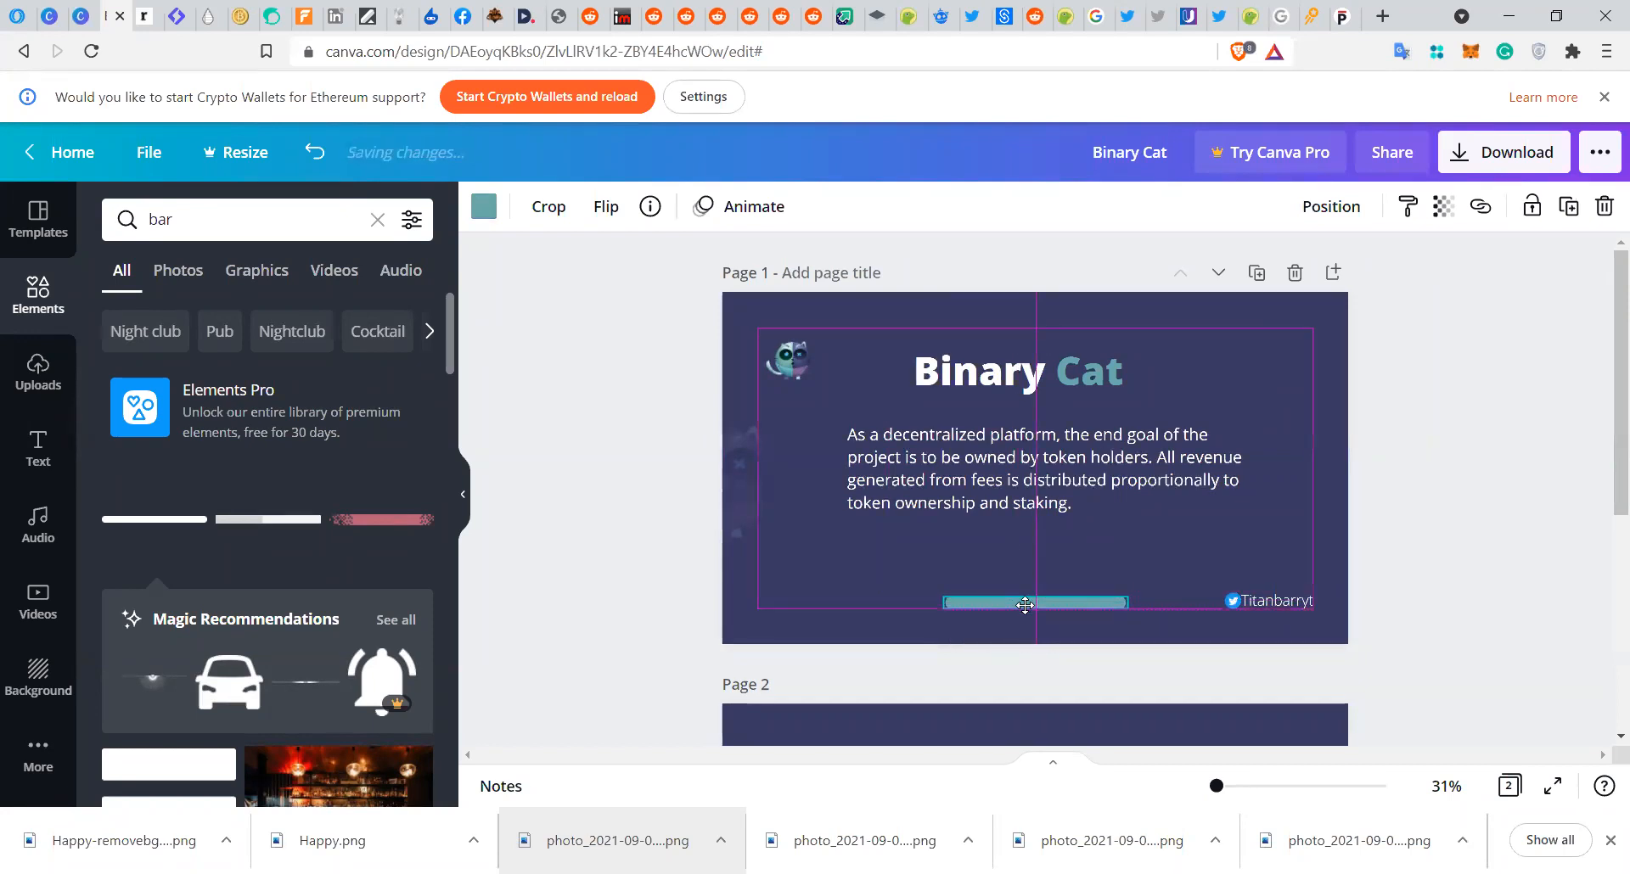
pyautogui.click(1135, 567)
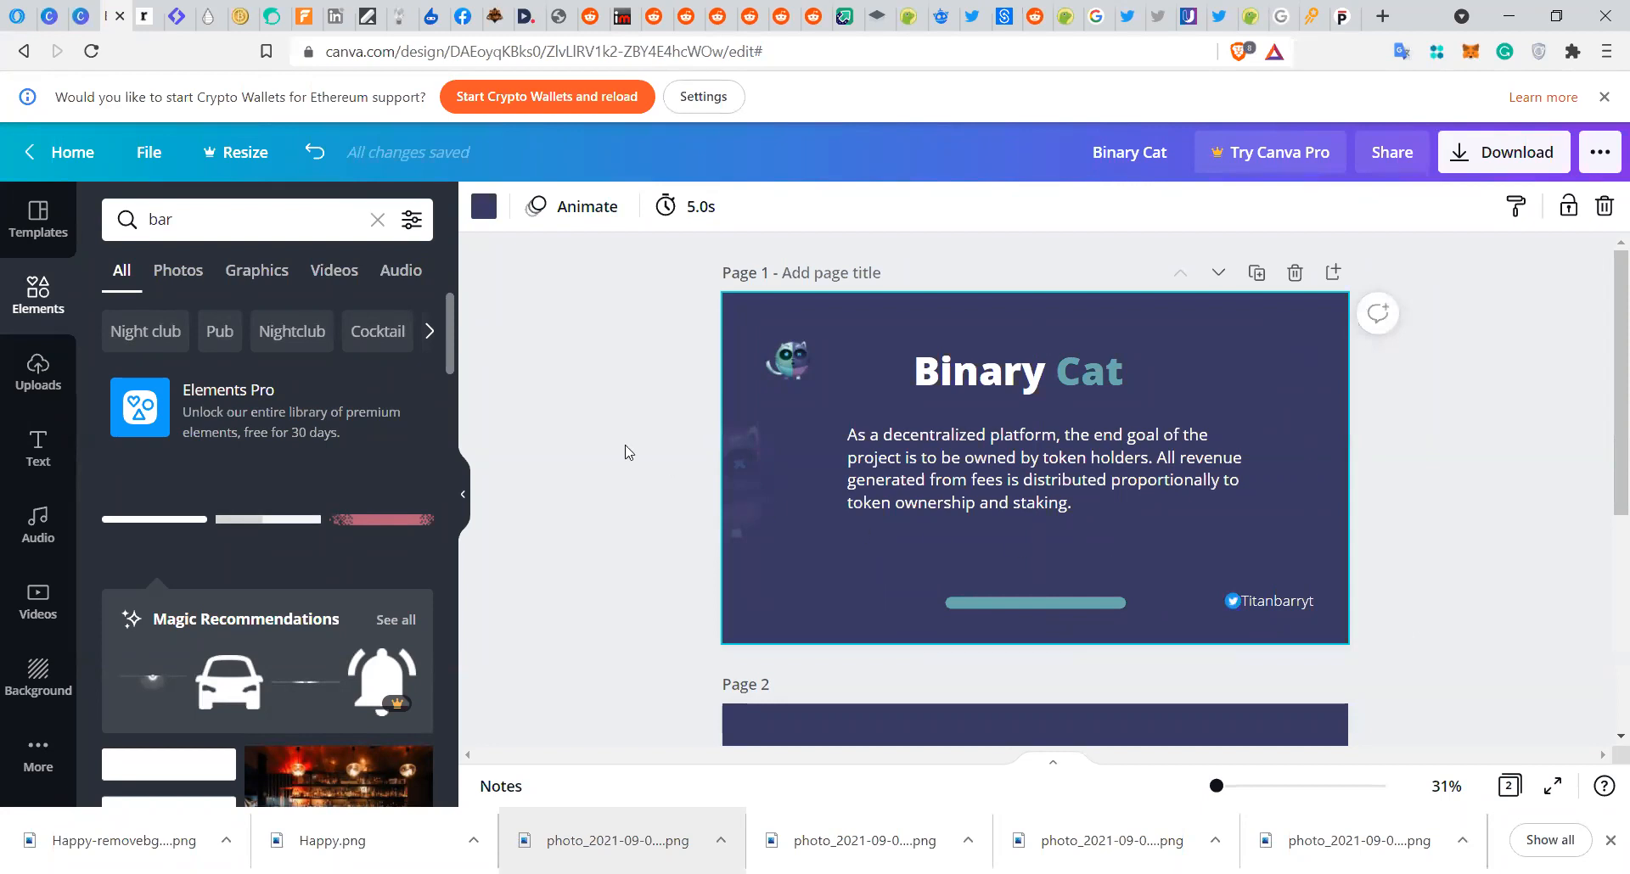
# - Add a small body text box and move it below the paragraph
pyautogui.click(38, 447)
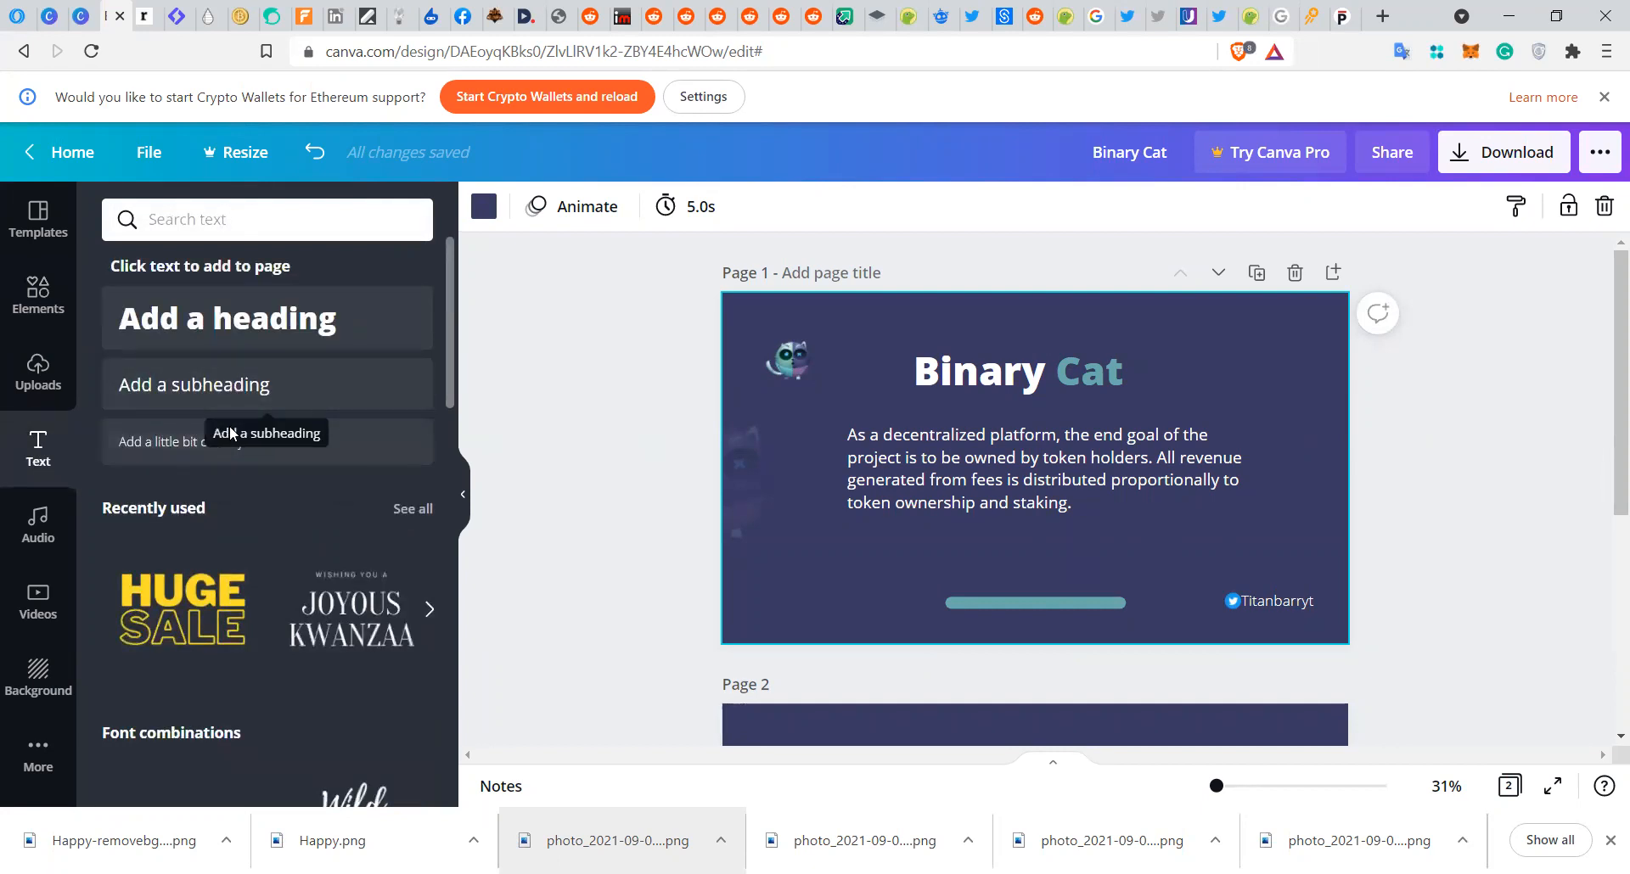
pyautogui.click(195, 456)
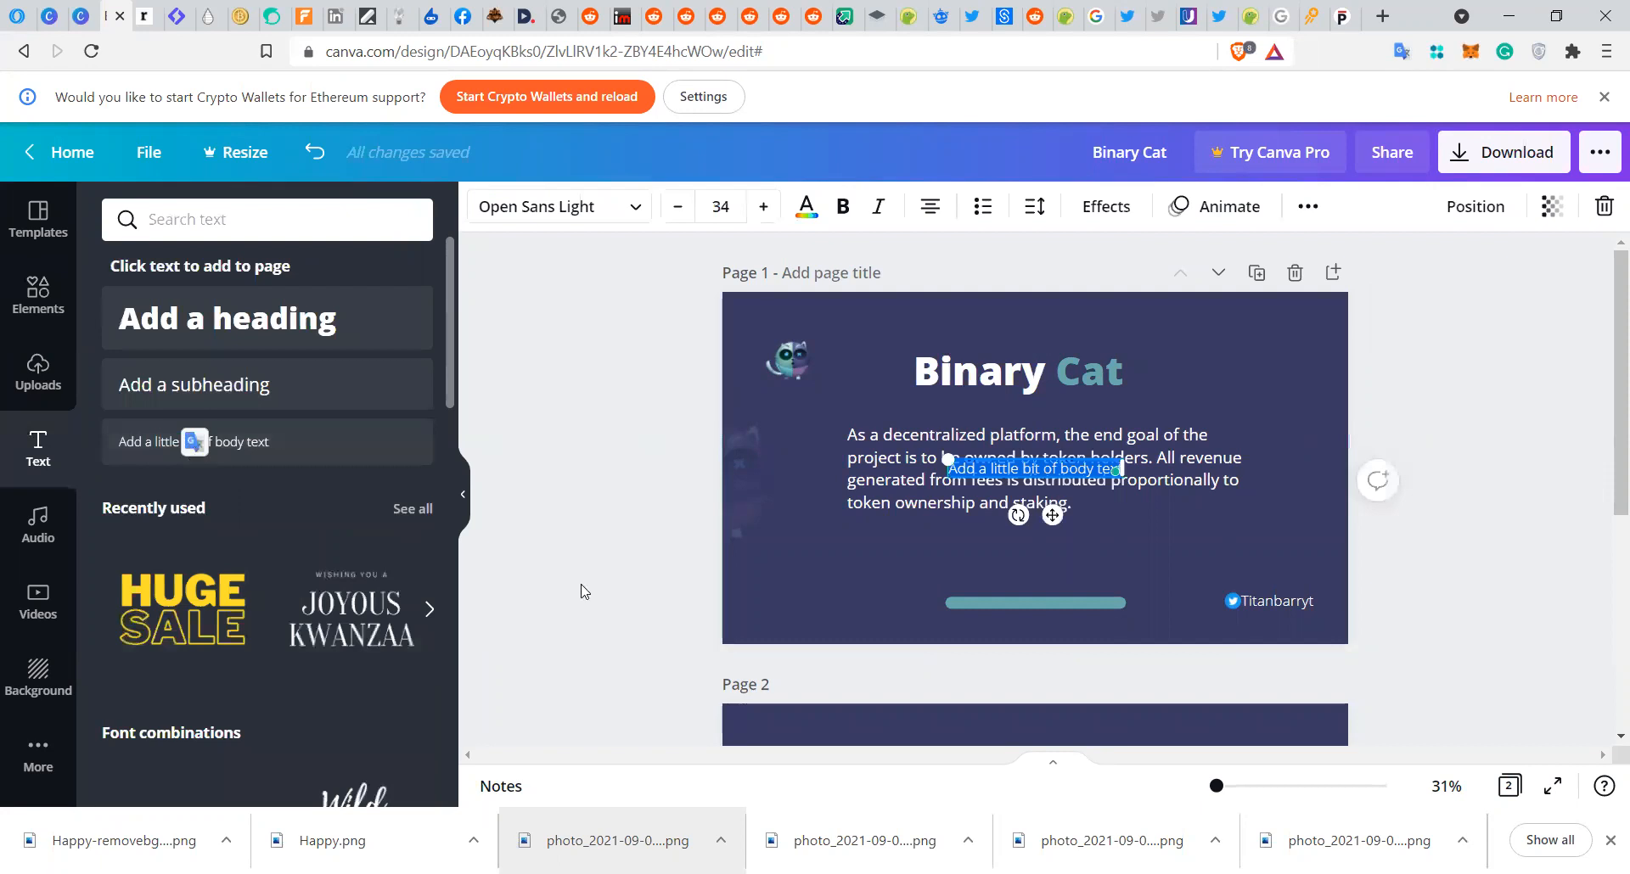
pyautogui.click(876, 568)
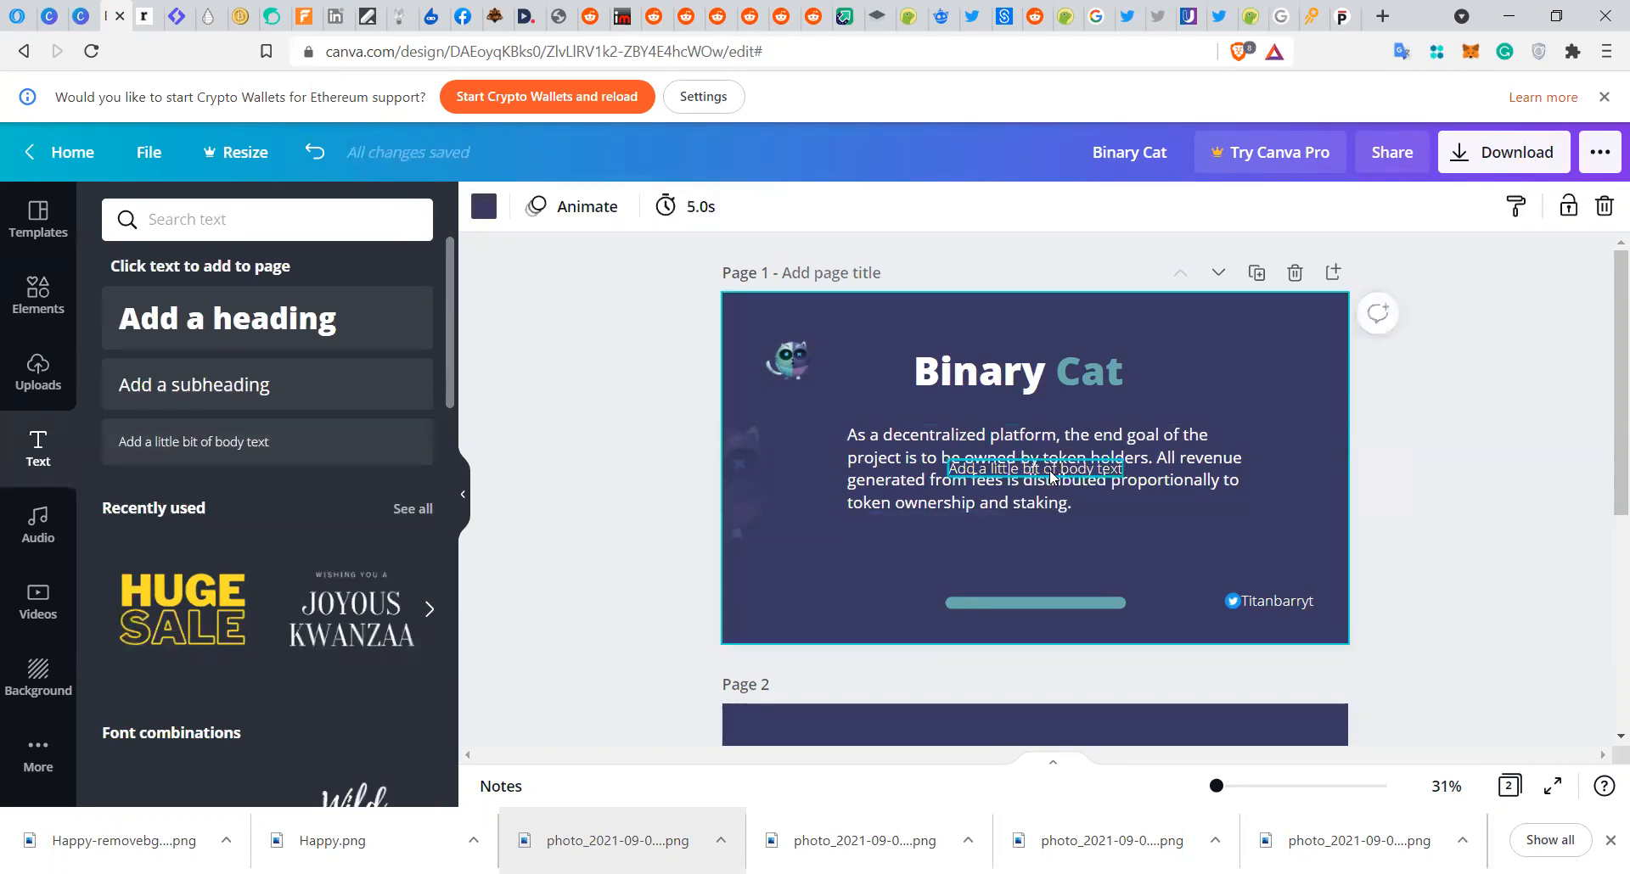
pyautogui.click(1052, 468)
pyautogui.moveTo(1044, 523); pyautogui.dragTo(1044, 563)
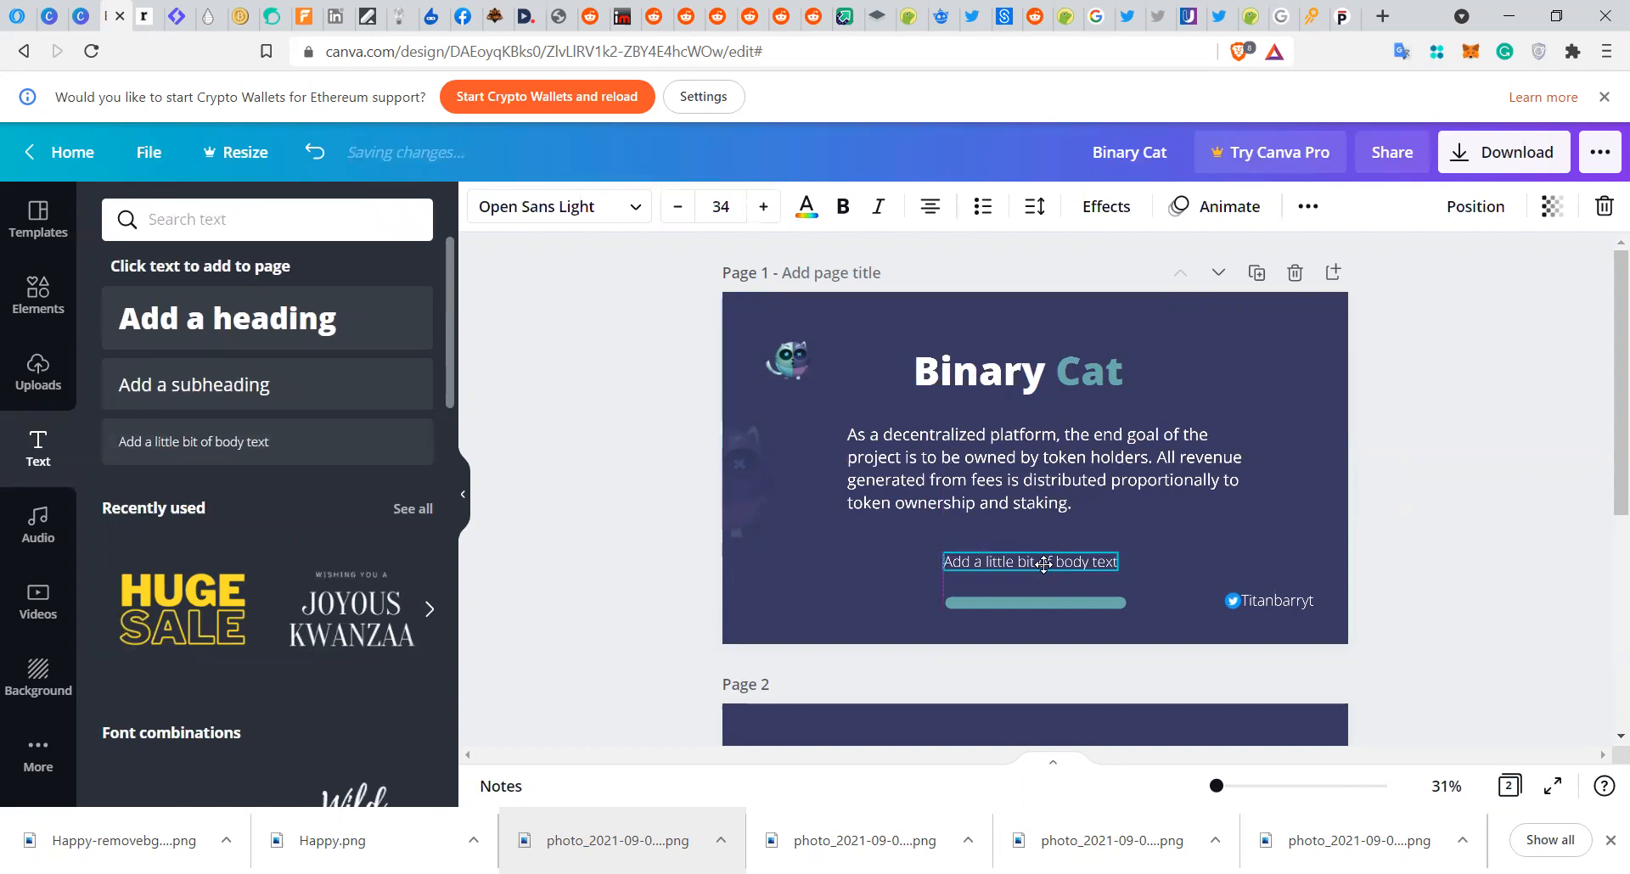
# - Replace the placeholder text with 'binarycat.com'
pyautogui.doubleClick(1050, 561)
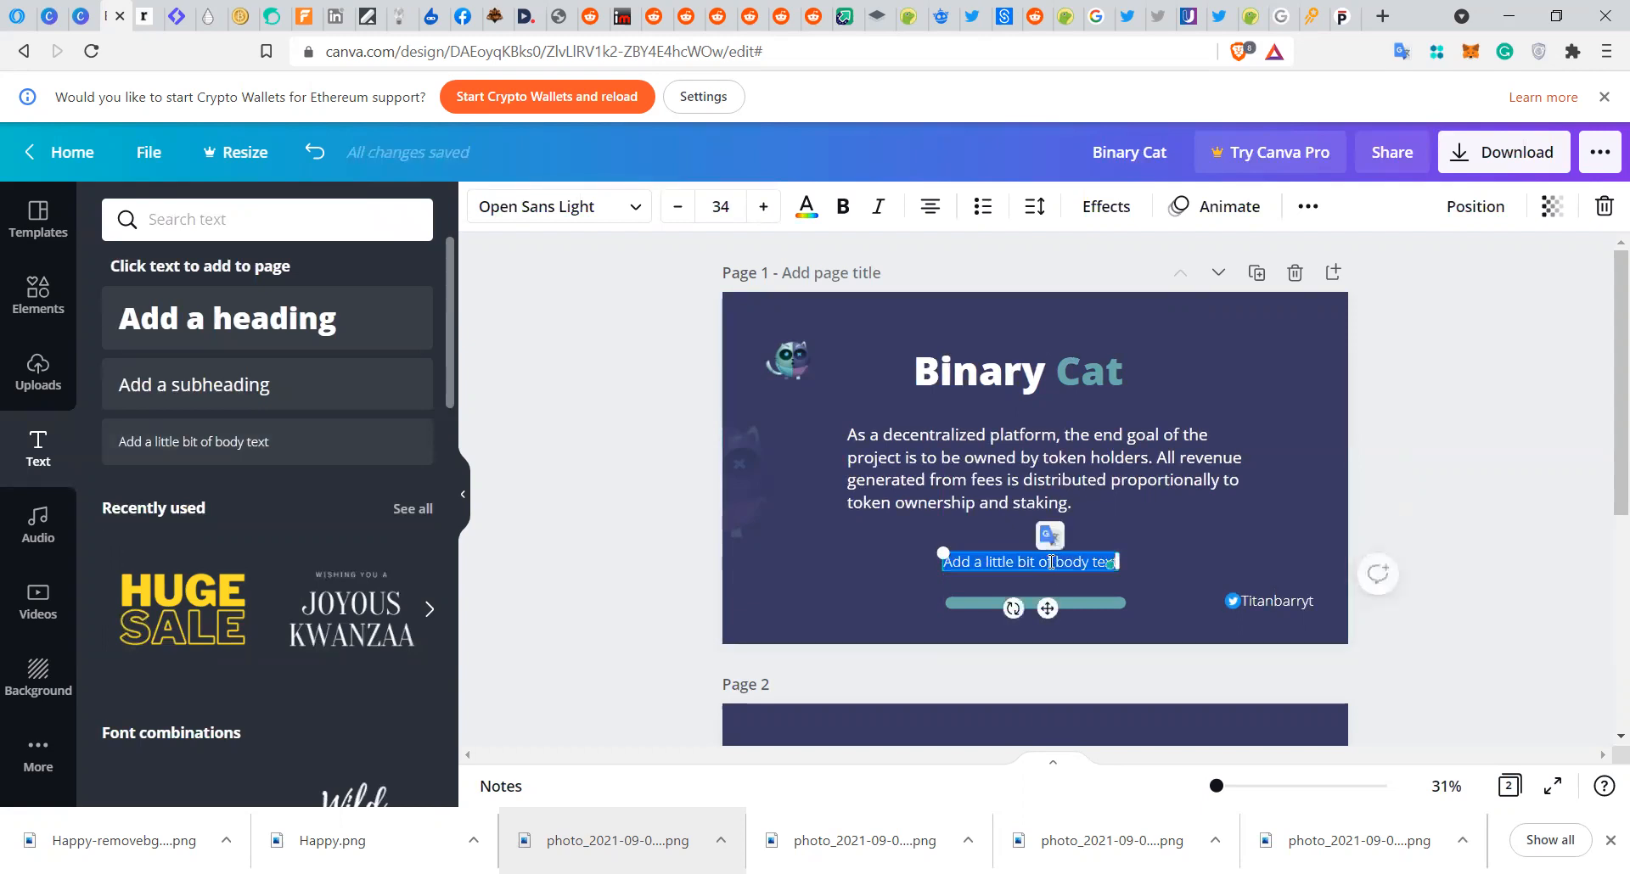
pyautogui.press('BackSpace')
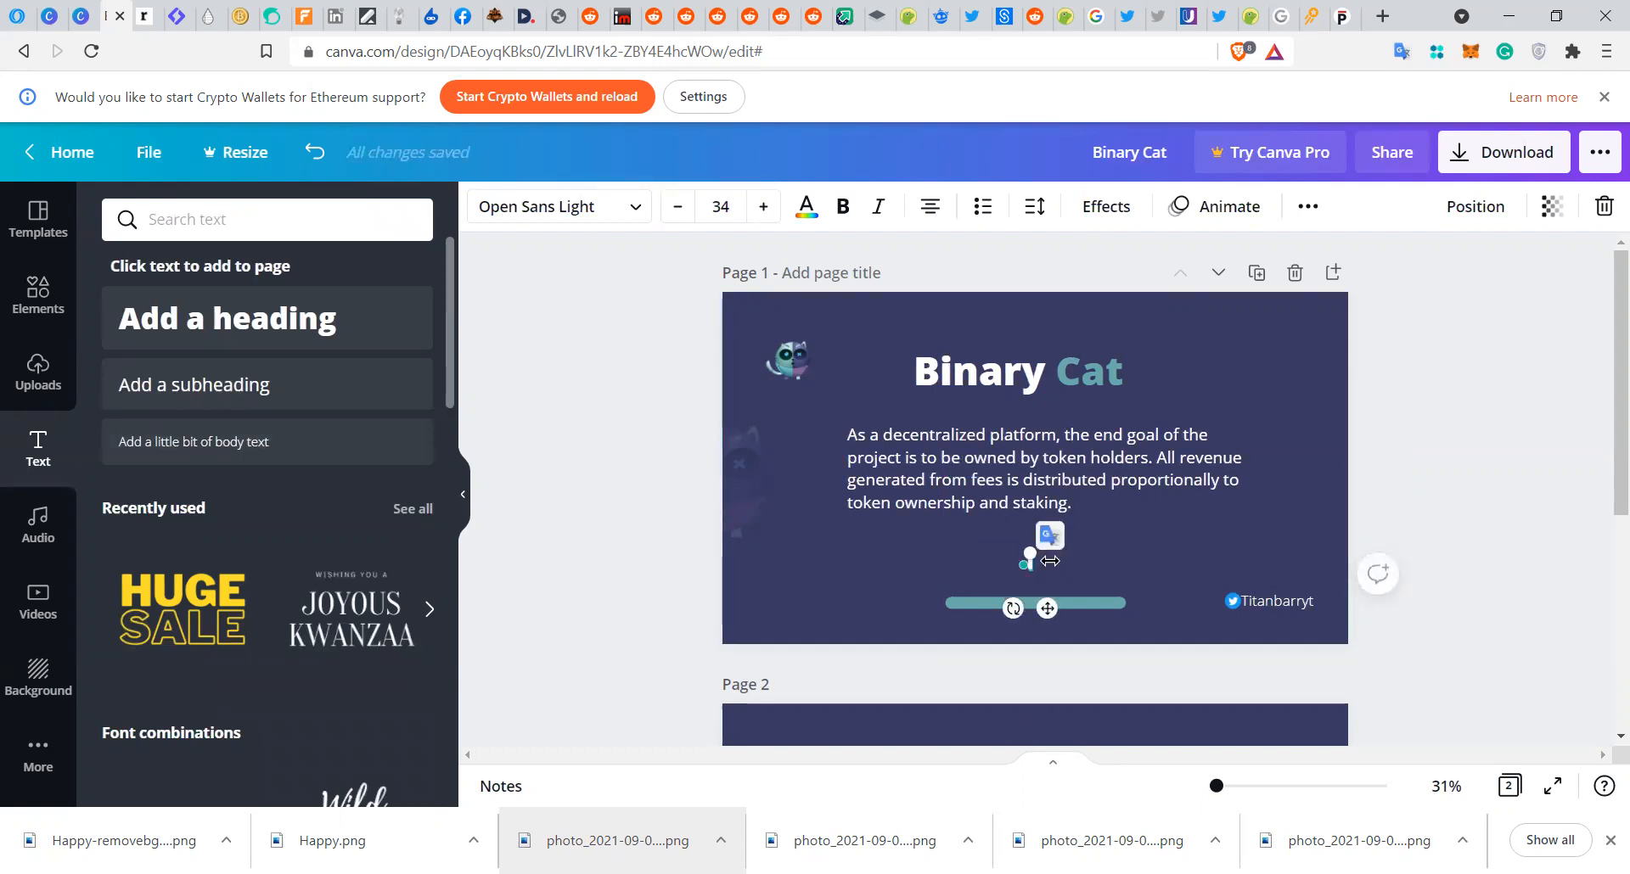
pyautogui.write('bina')
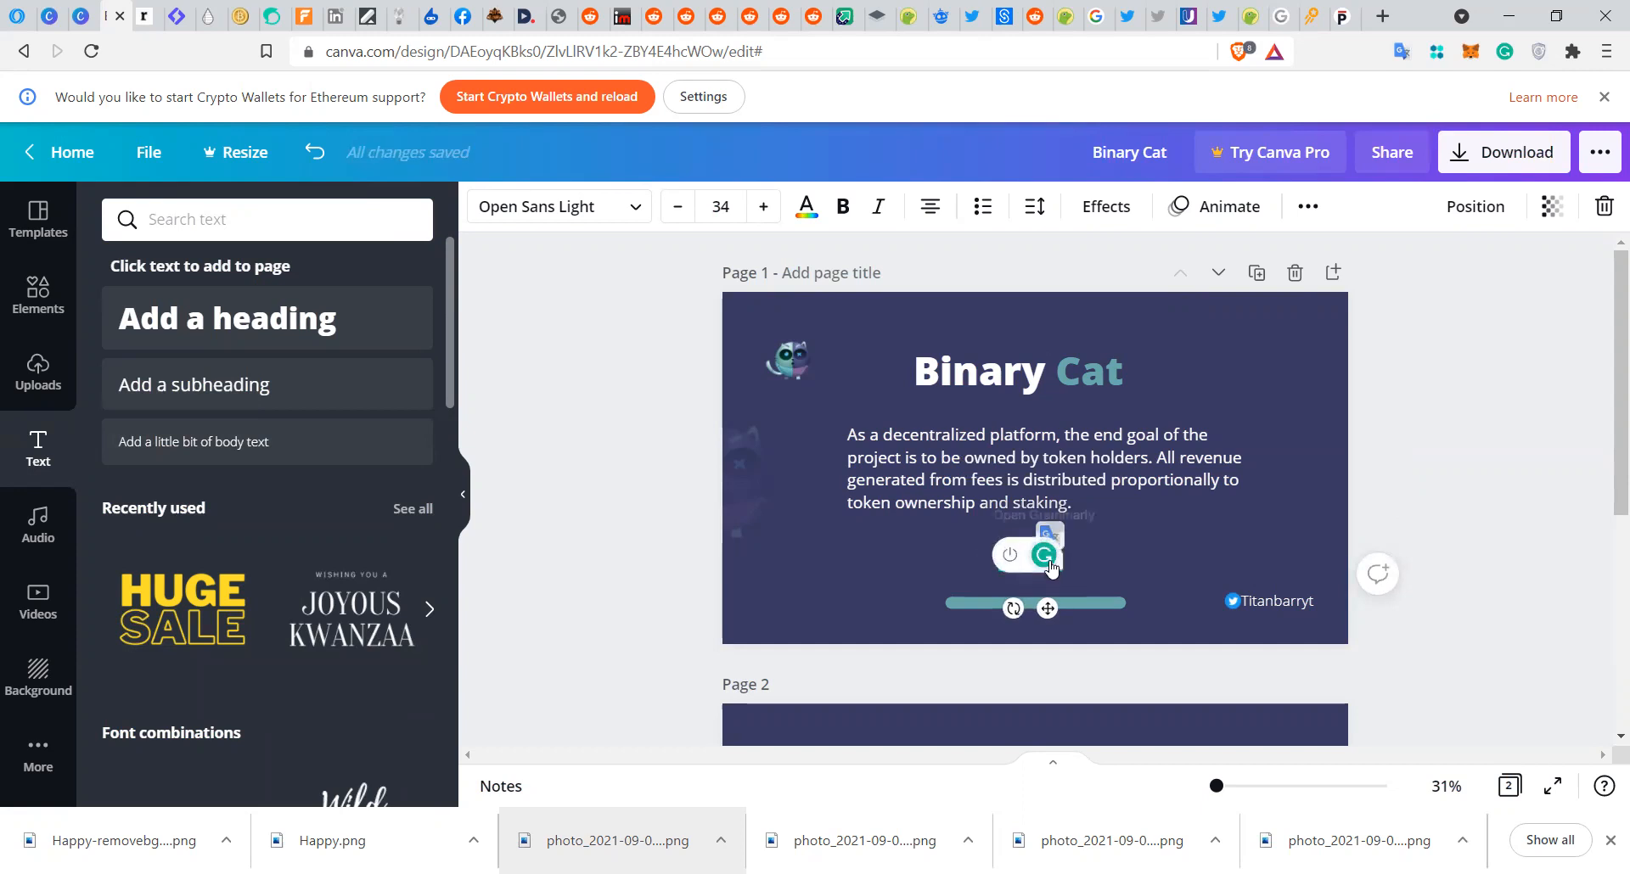
pyautogui.write('m')
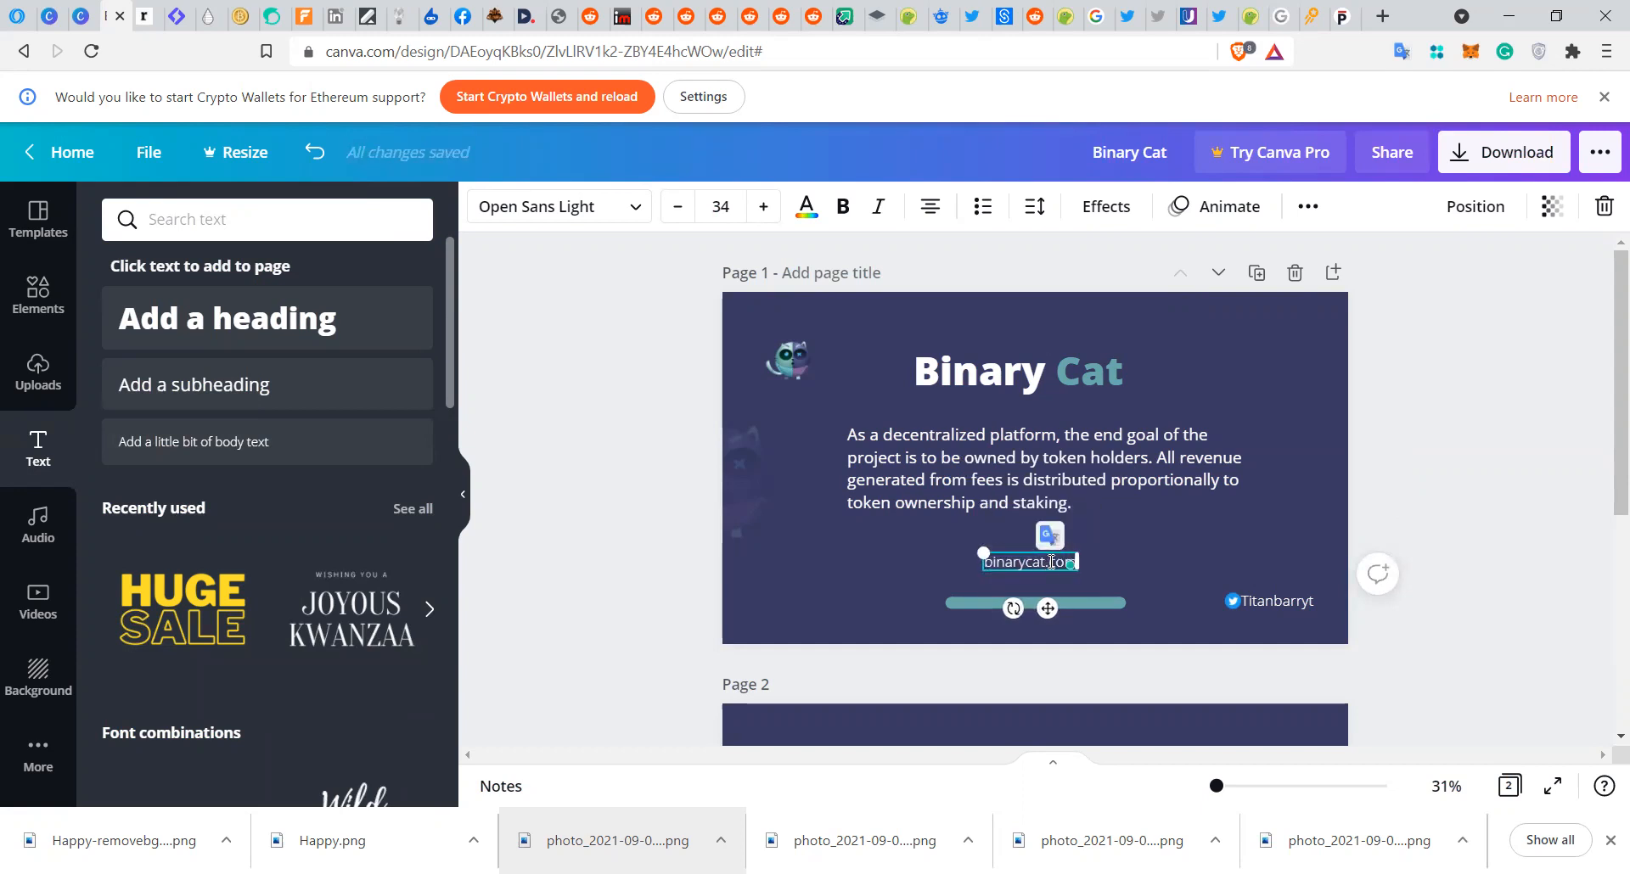
pyautogui.click(1154, 553)
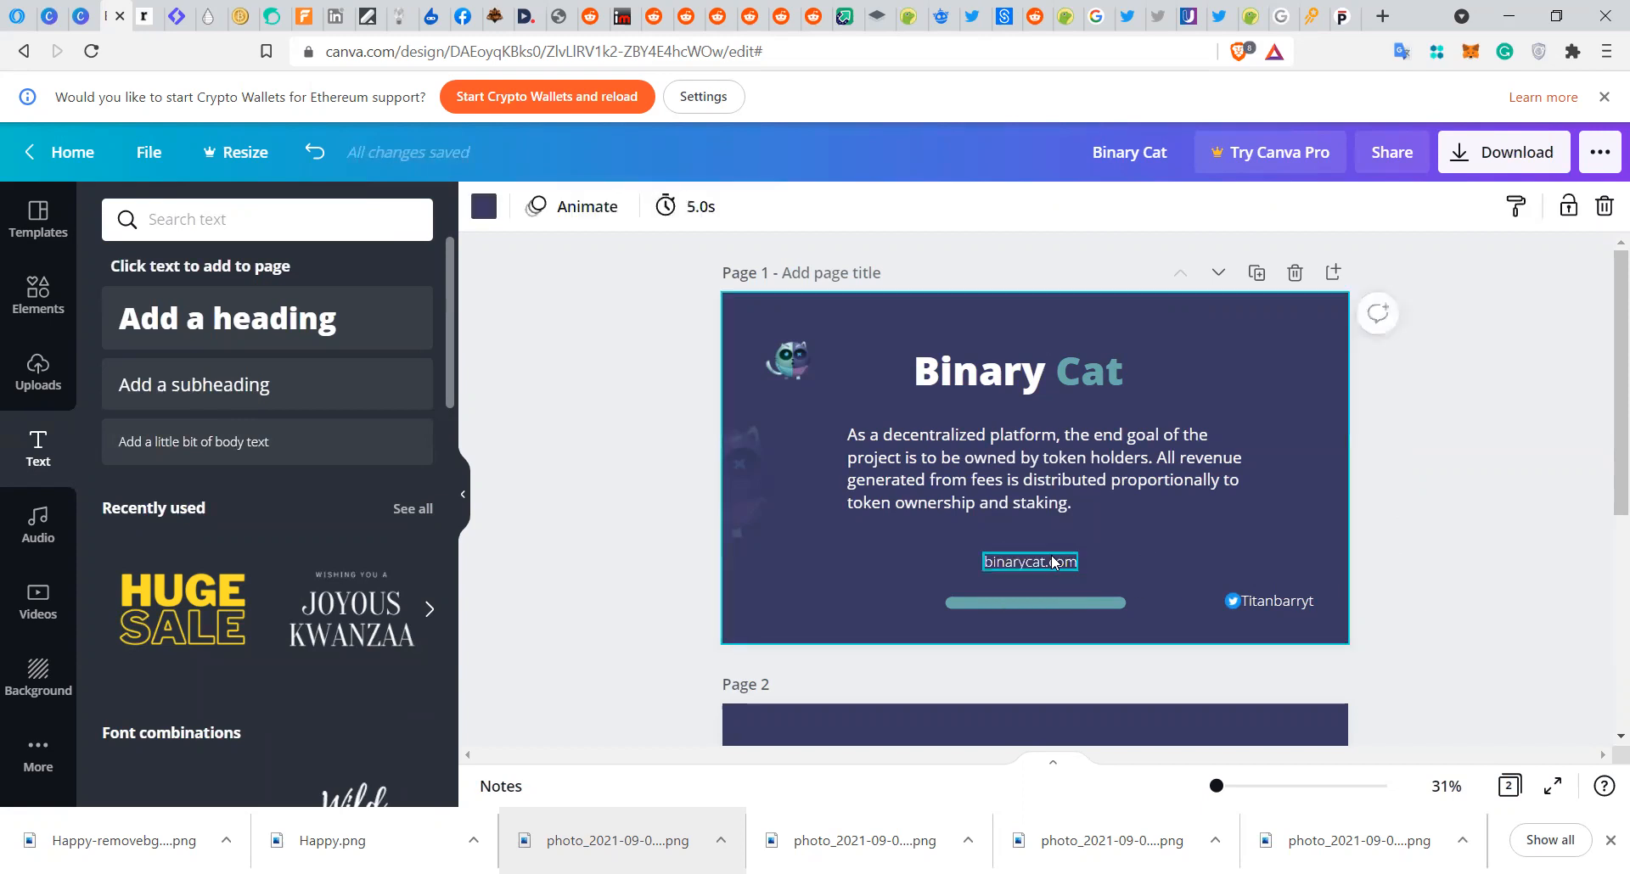
# - Widen the binarycat.com text box and move it down onto the teal bar
pyautogui.click(995, 563)
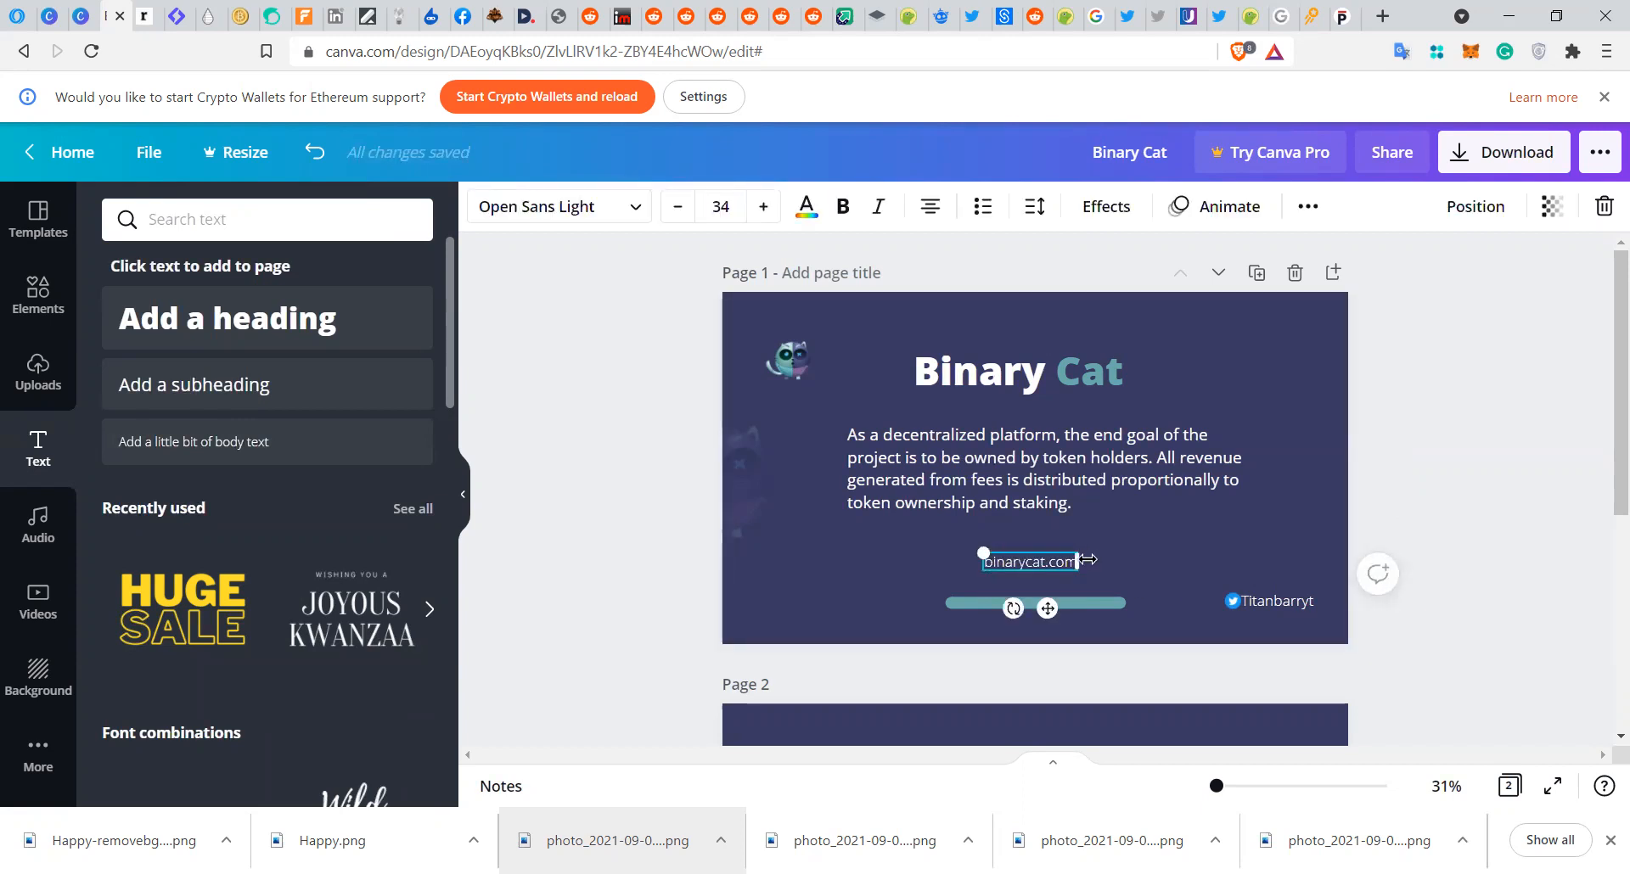
pyautogui.moveTo(1089, 561); pyautogui.dragTo(1189, 562)
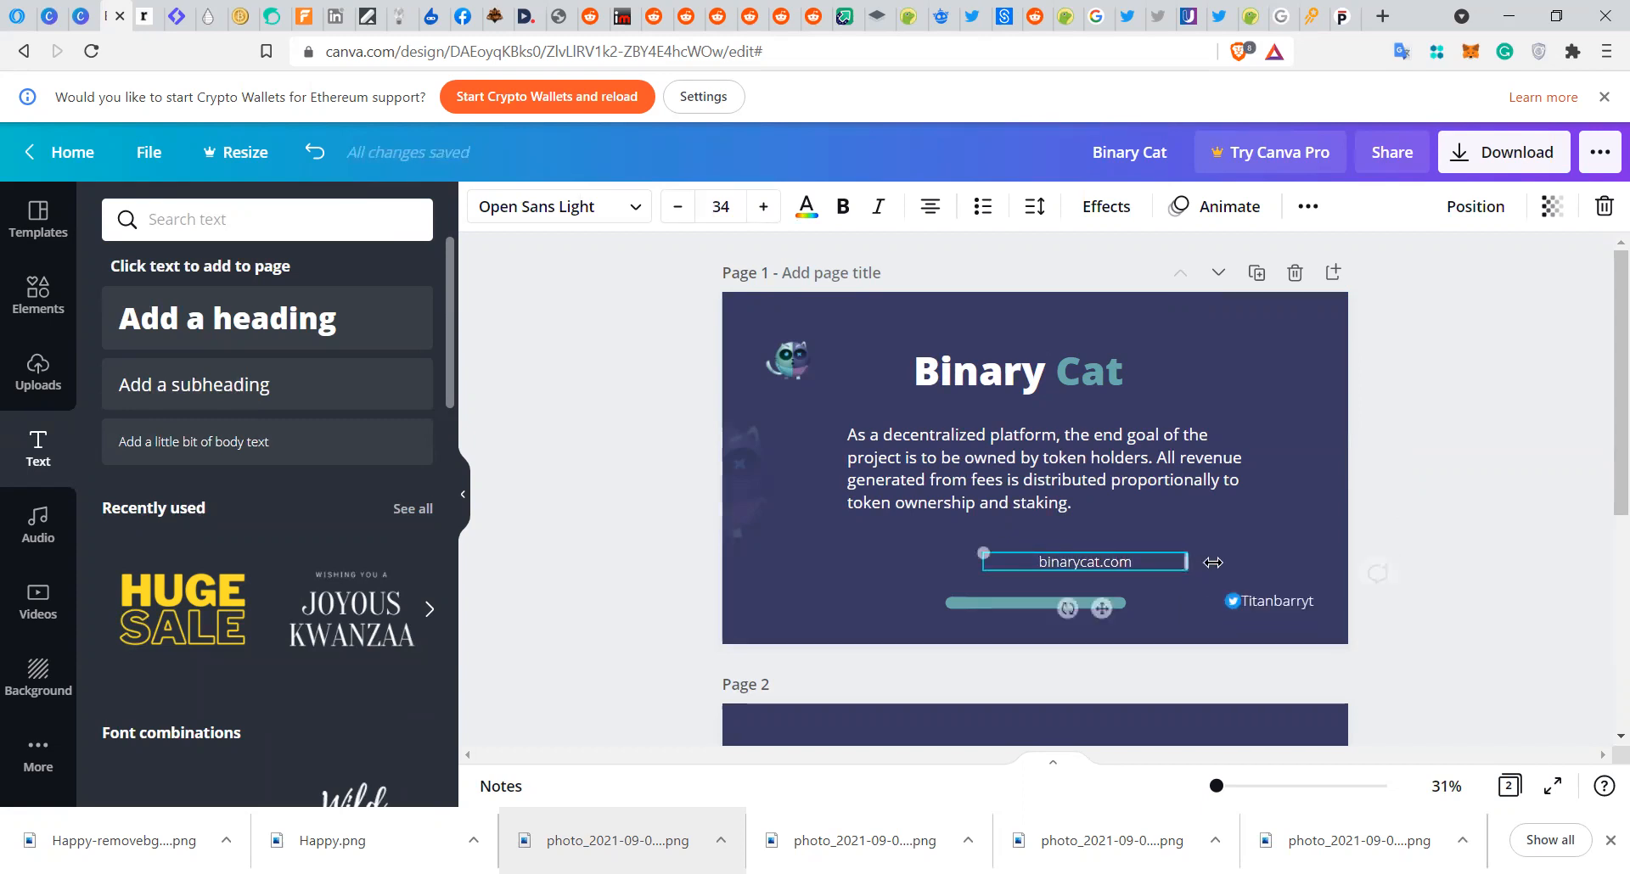
pyautogui.click(1099, 537)
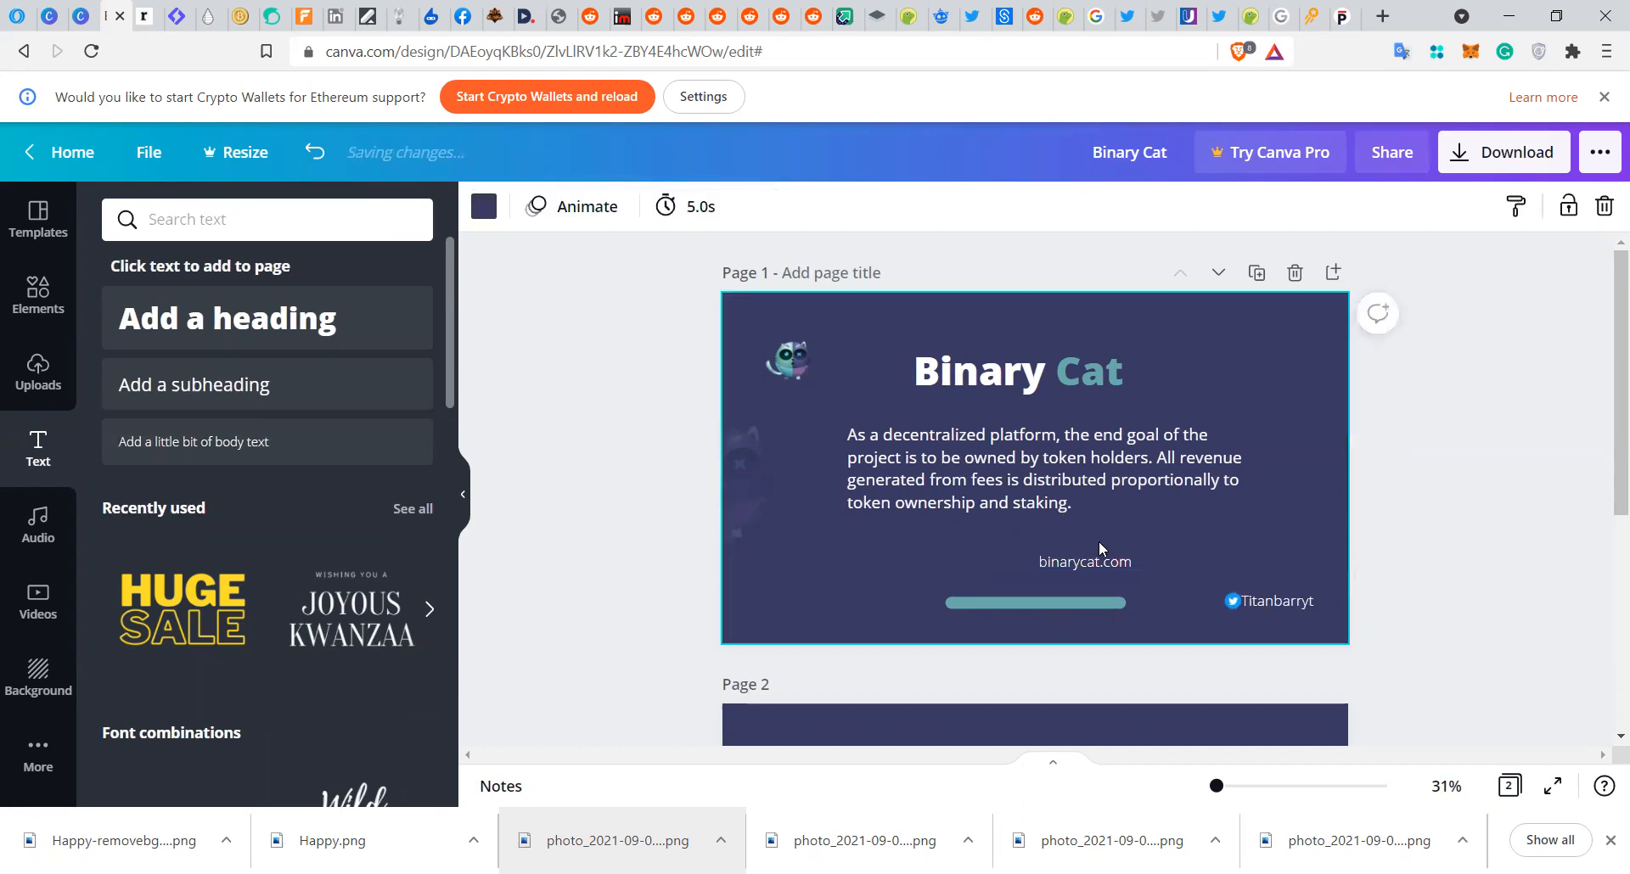
pyautogui.click(1079, 566)
pyautogui.moveTo(1091, 563); pyautogui.dragTo(1033, 604)
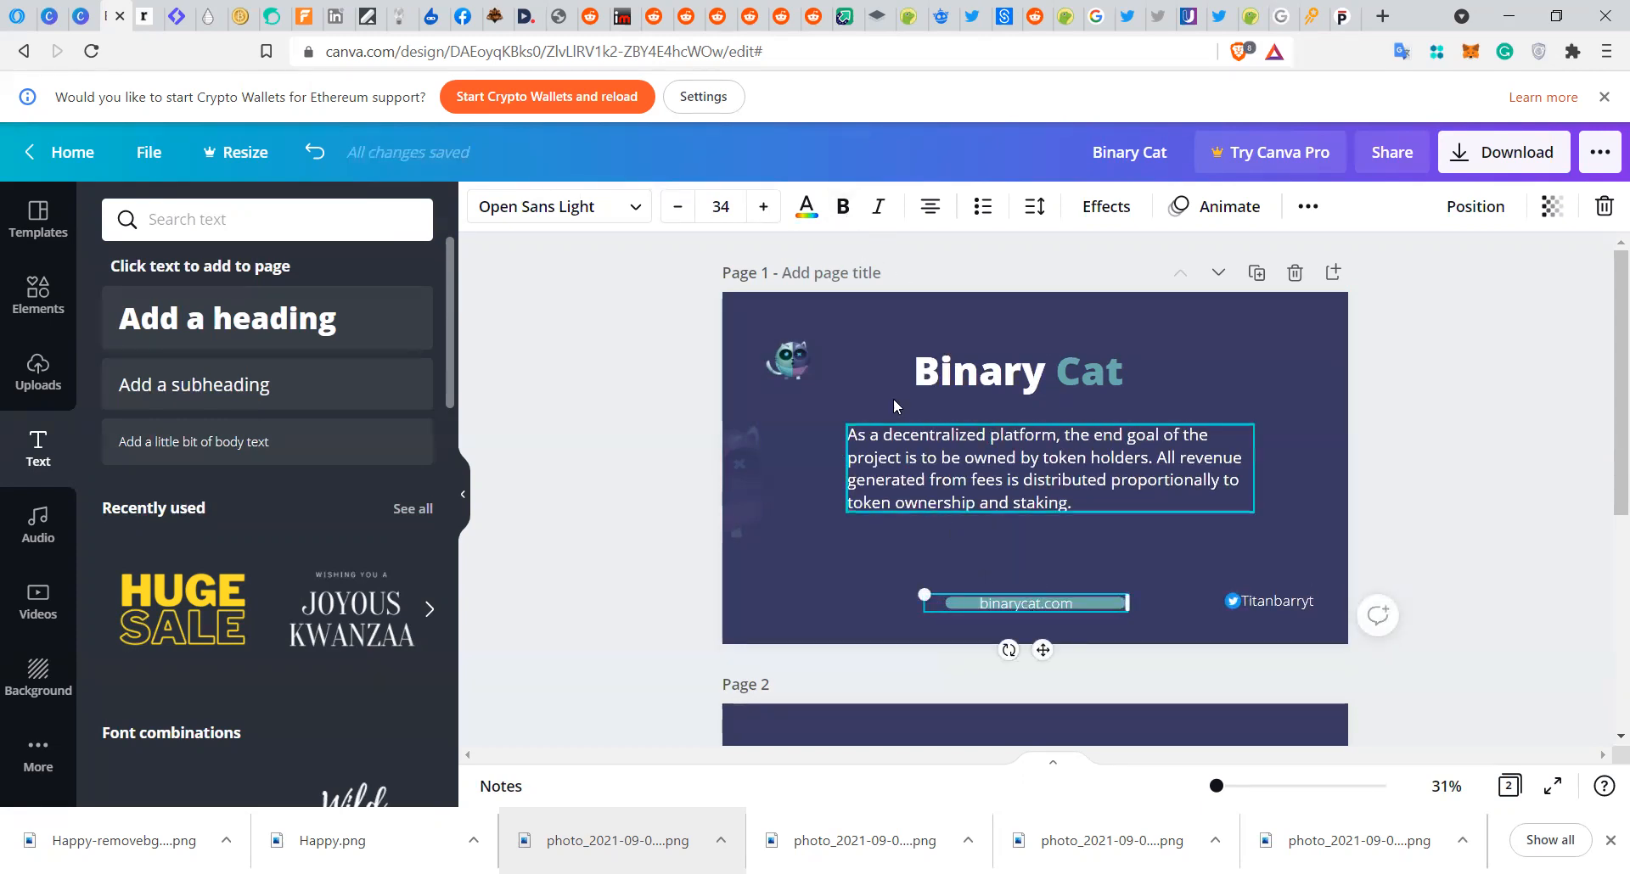
# - Make binarycat.com bold and shrink it slightly to size 30.9
pyautogui.click(843, 212)
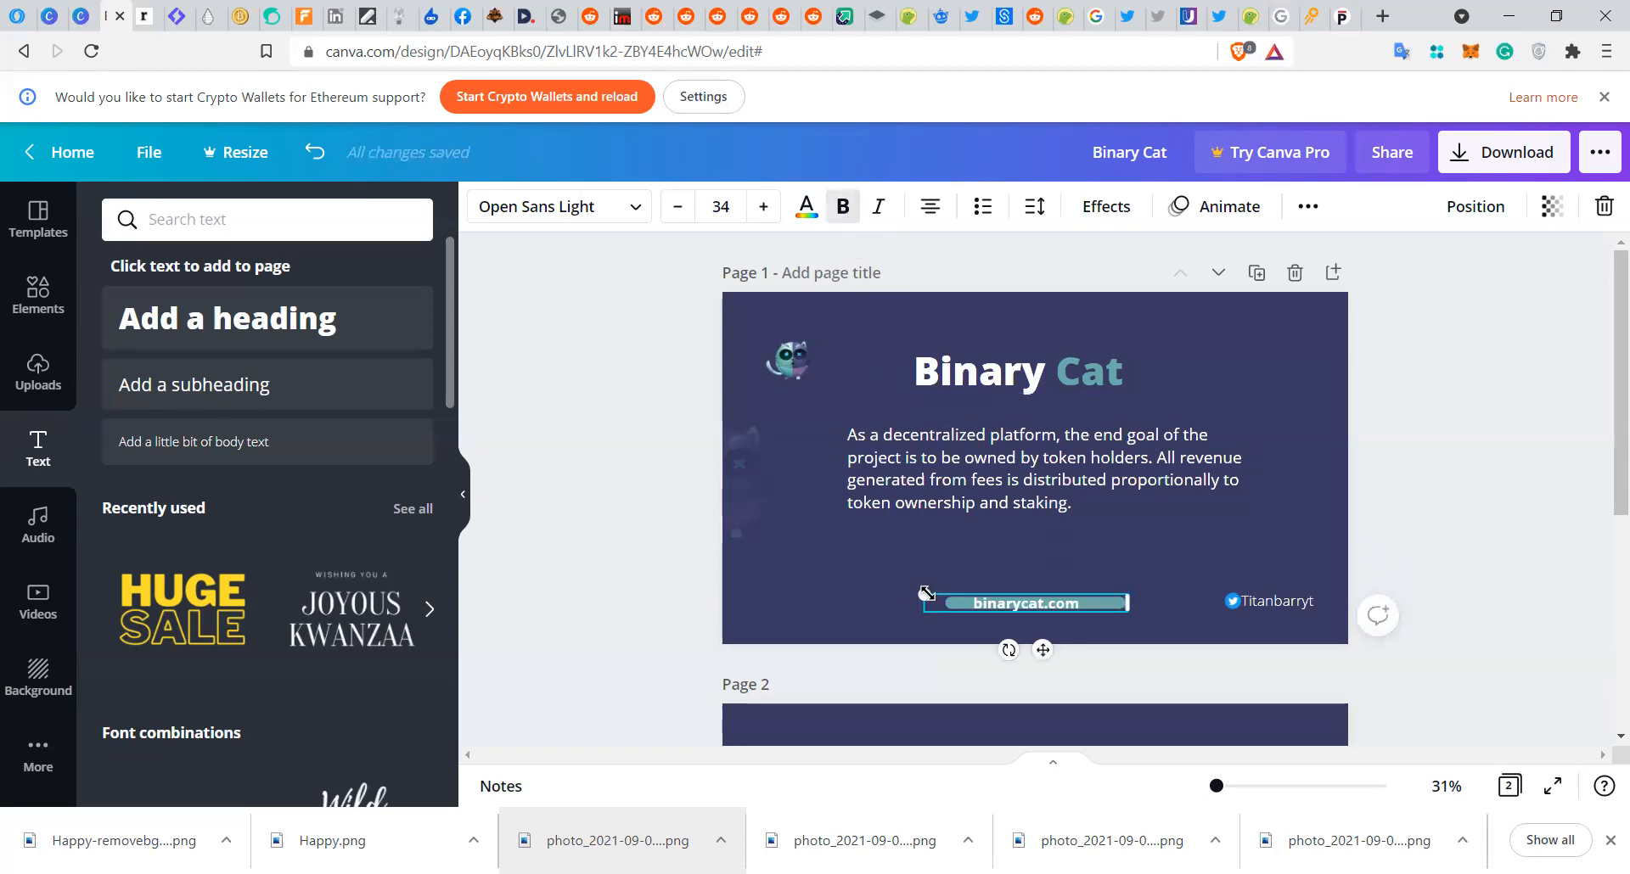
pyautogui.moveTo(926, 597); pyautogui.dragTo(941, 597)
pyautogui.click(1044, 579)
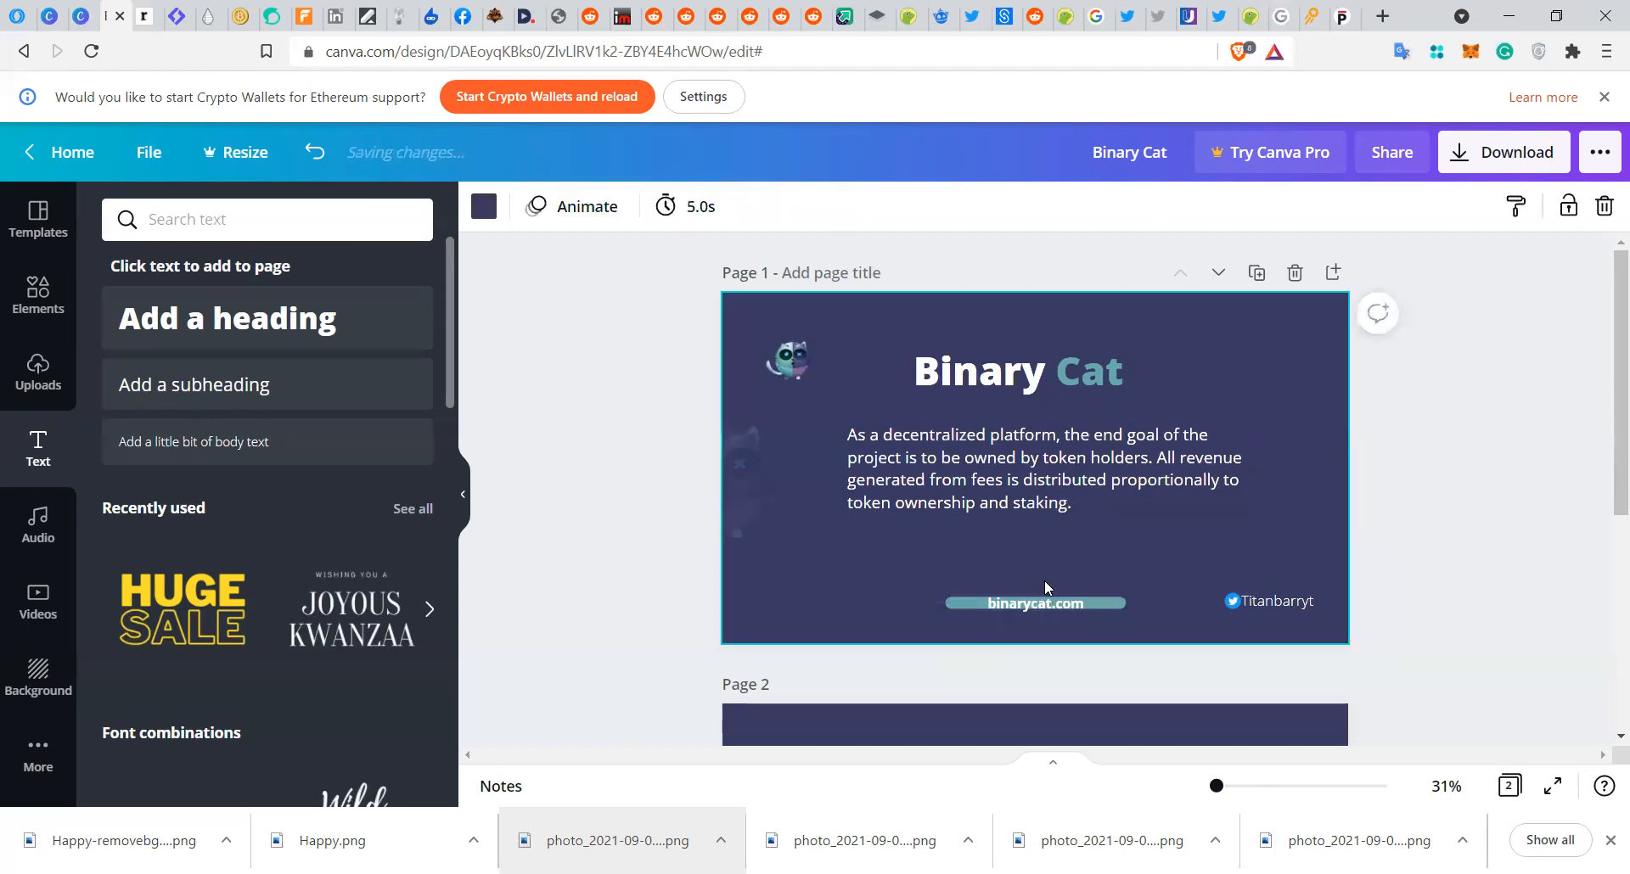
# - Line binarycat.com up with the page centre and nudge it up on the bar
pyautogui.click(1039, 604)
pyautogui.moveTo(1039, 606); pyautogui.dragTo(1035, 605)
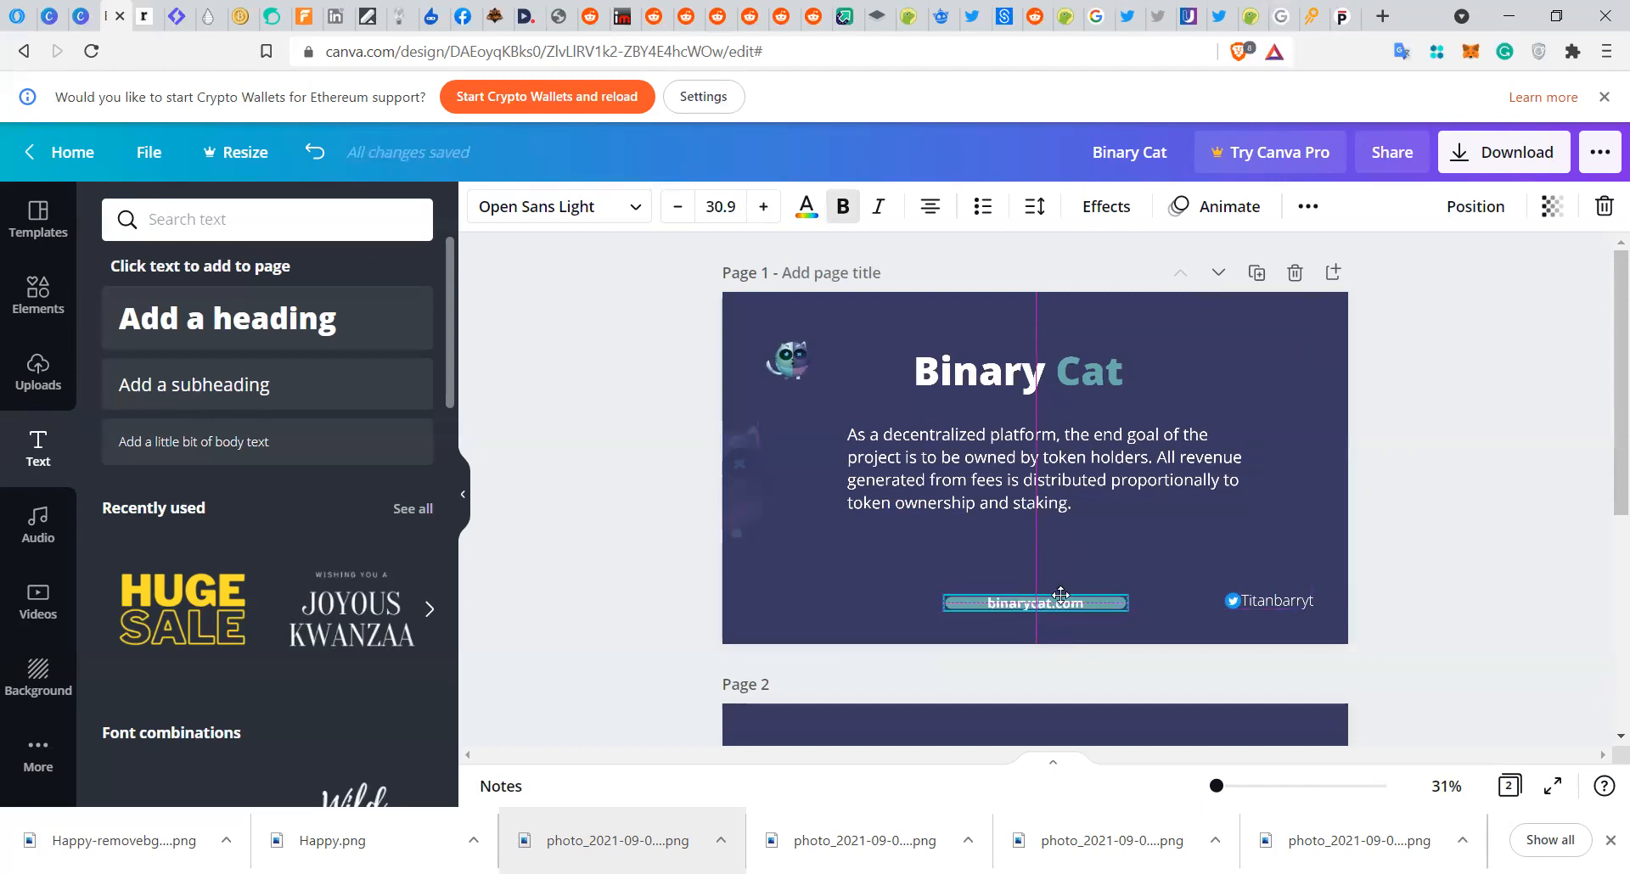
pyautogui.click(1238, 528)
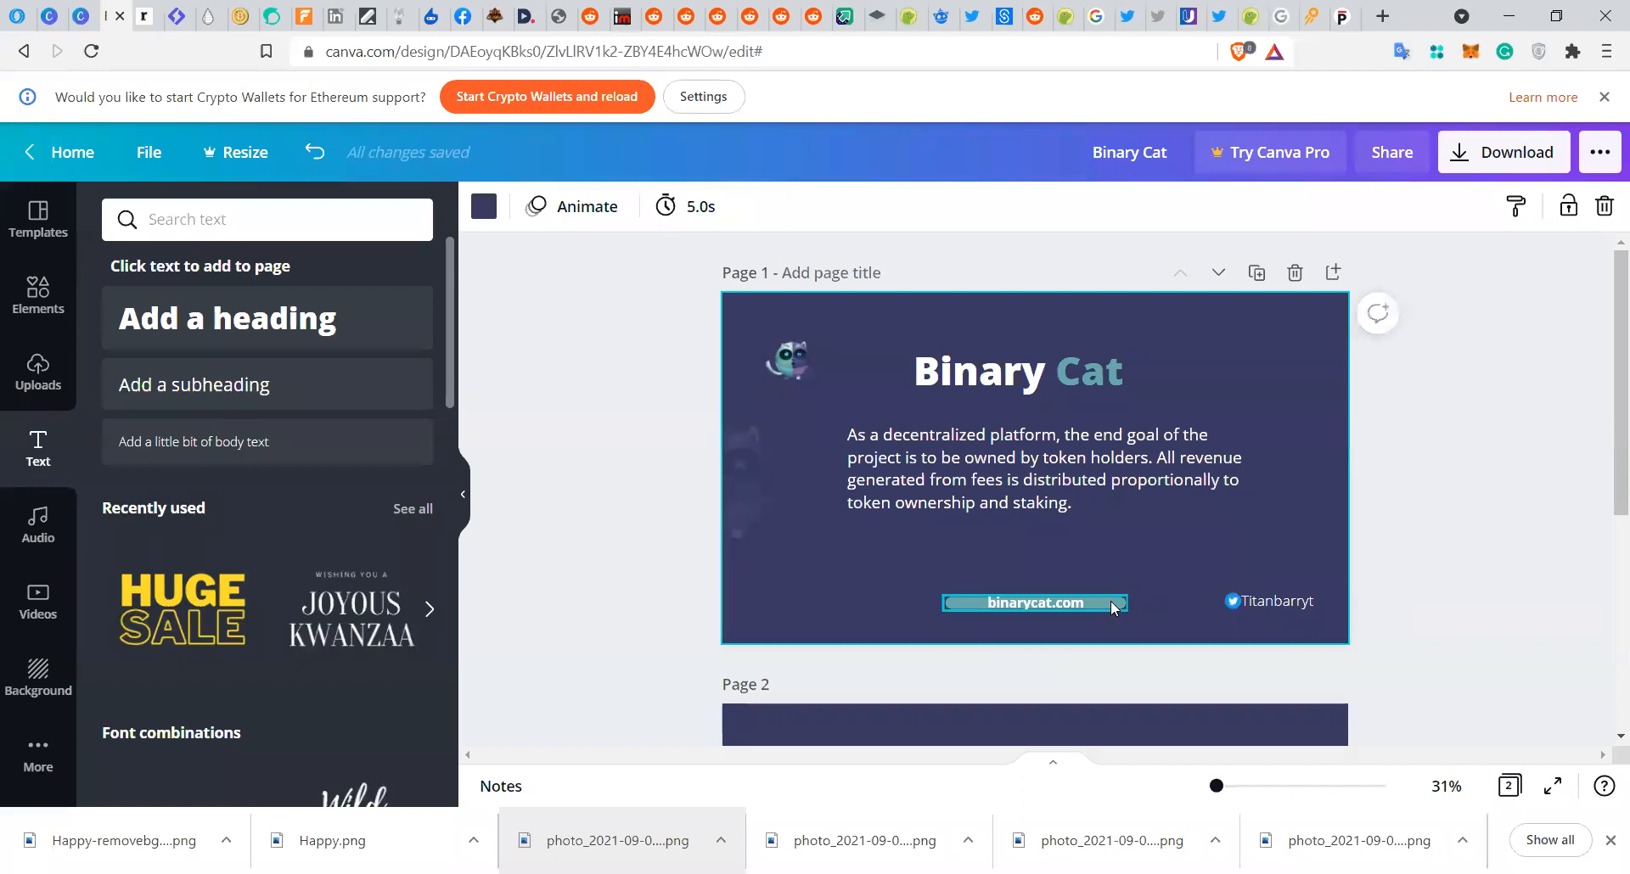
pyautogui.moveTo(1112, 608); pyautogui.dragTo(1110, 600)
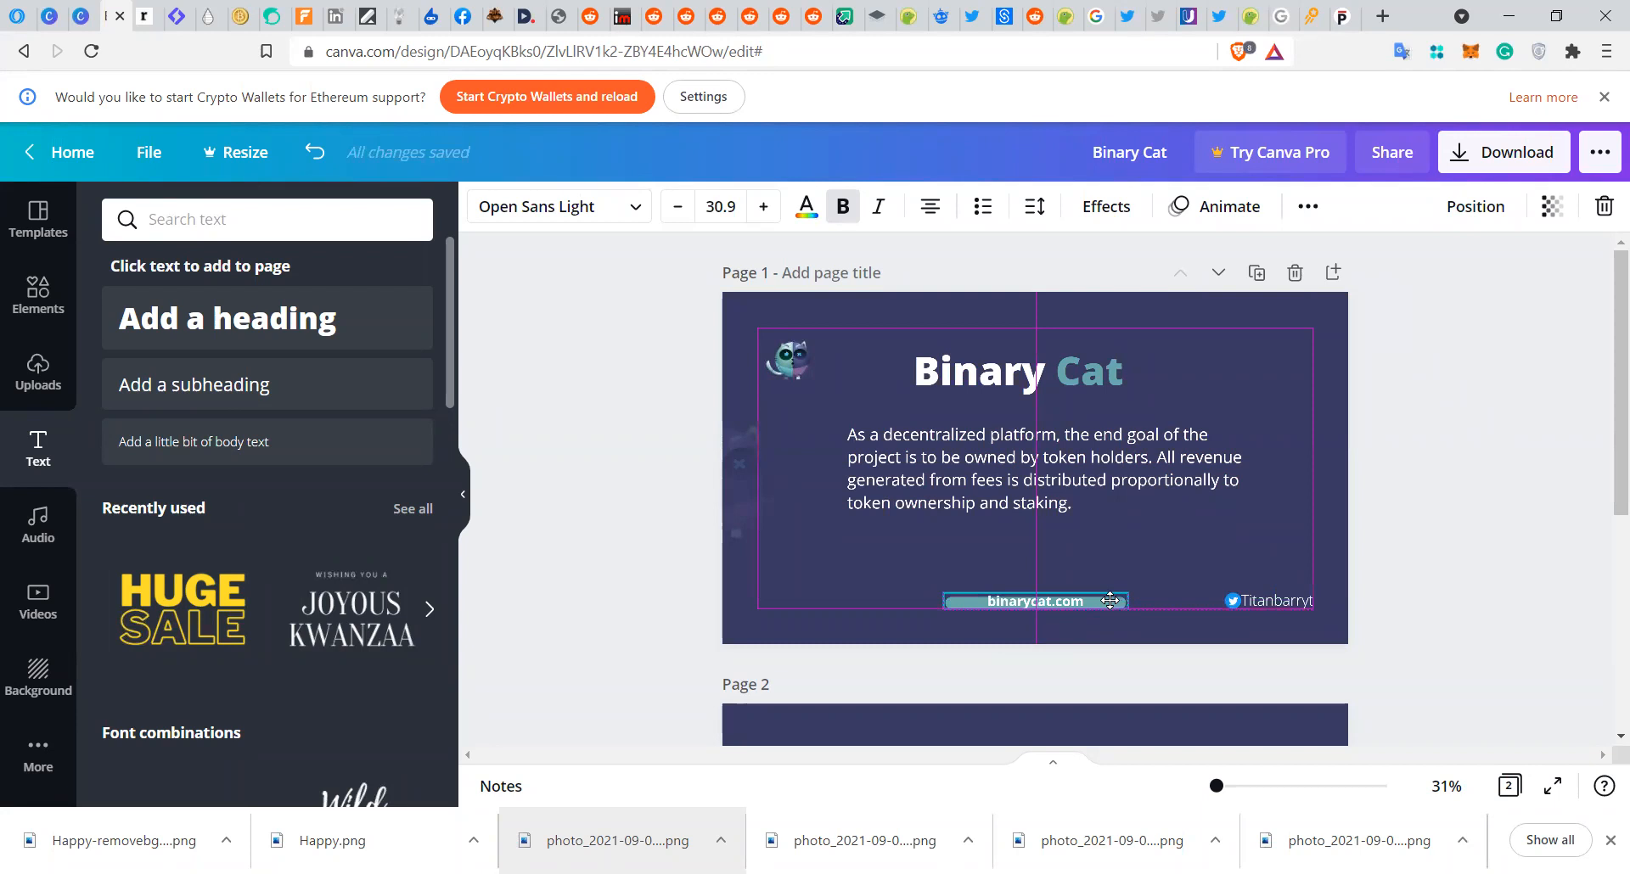
pyautogui.click(1178, 573)
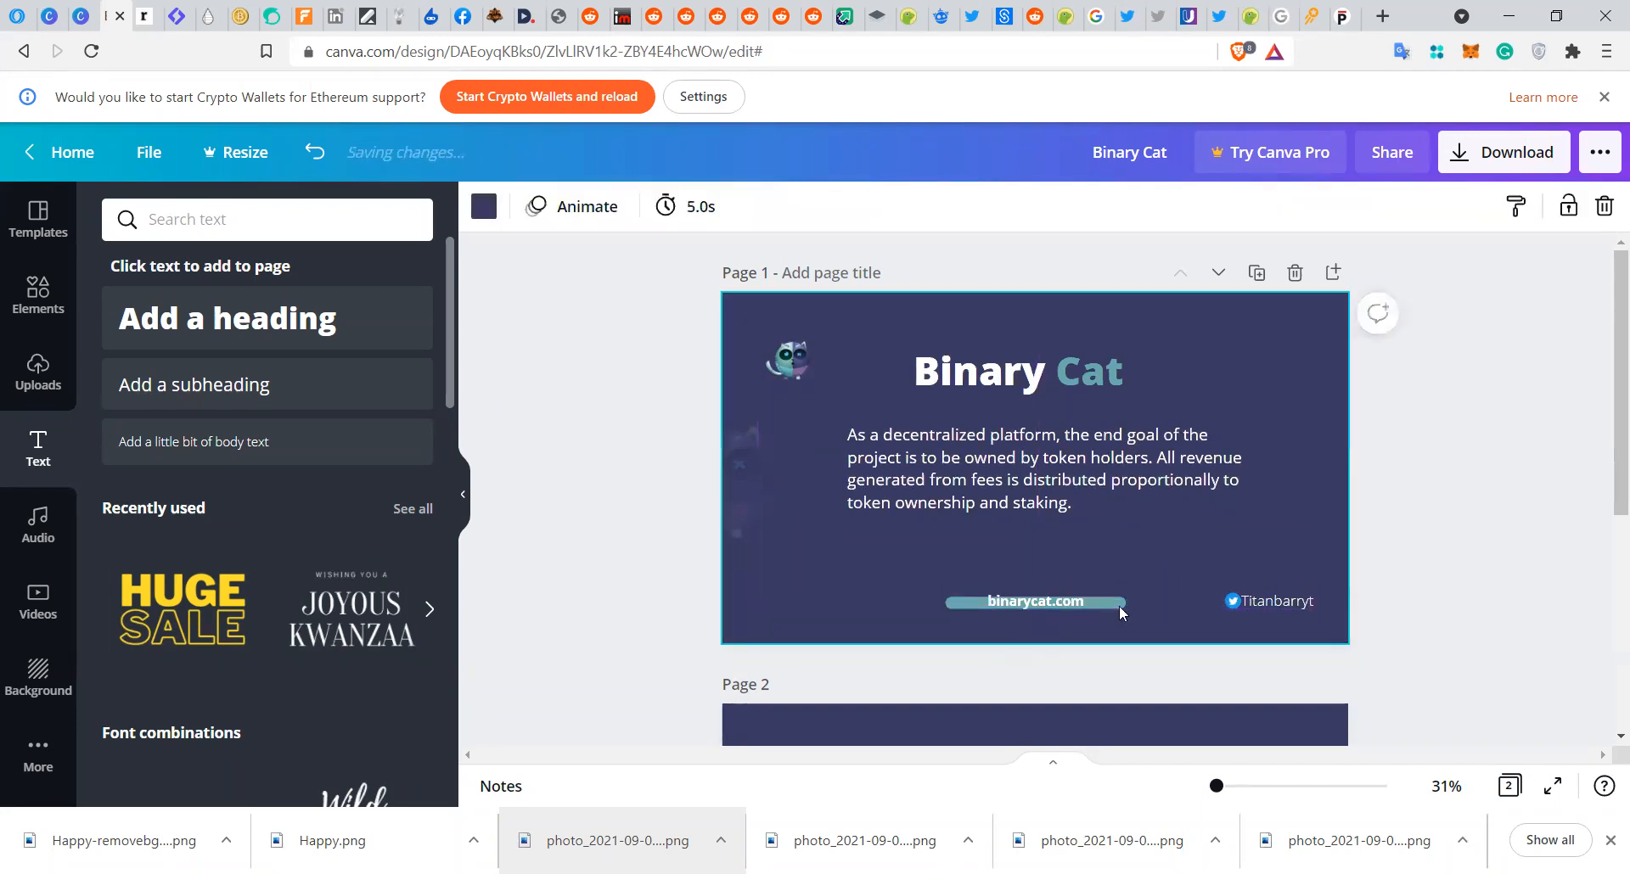
pyautogui.moveTo(949, 597); pyautogui.dragTo(1163, 614)
# - Centre binarycat.com precisely on top of the teal bar
pyautogui.click(986, 608)
pyautogui.click(966, 604)
pyautogui.click(1108, 573)
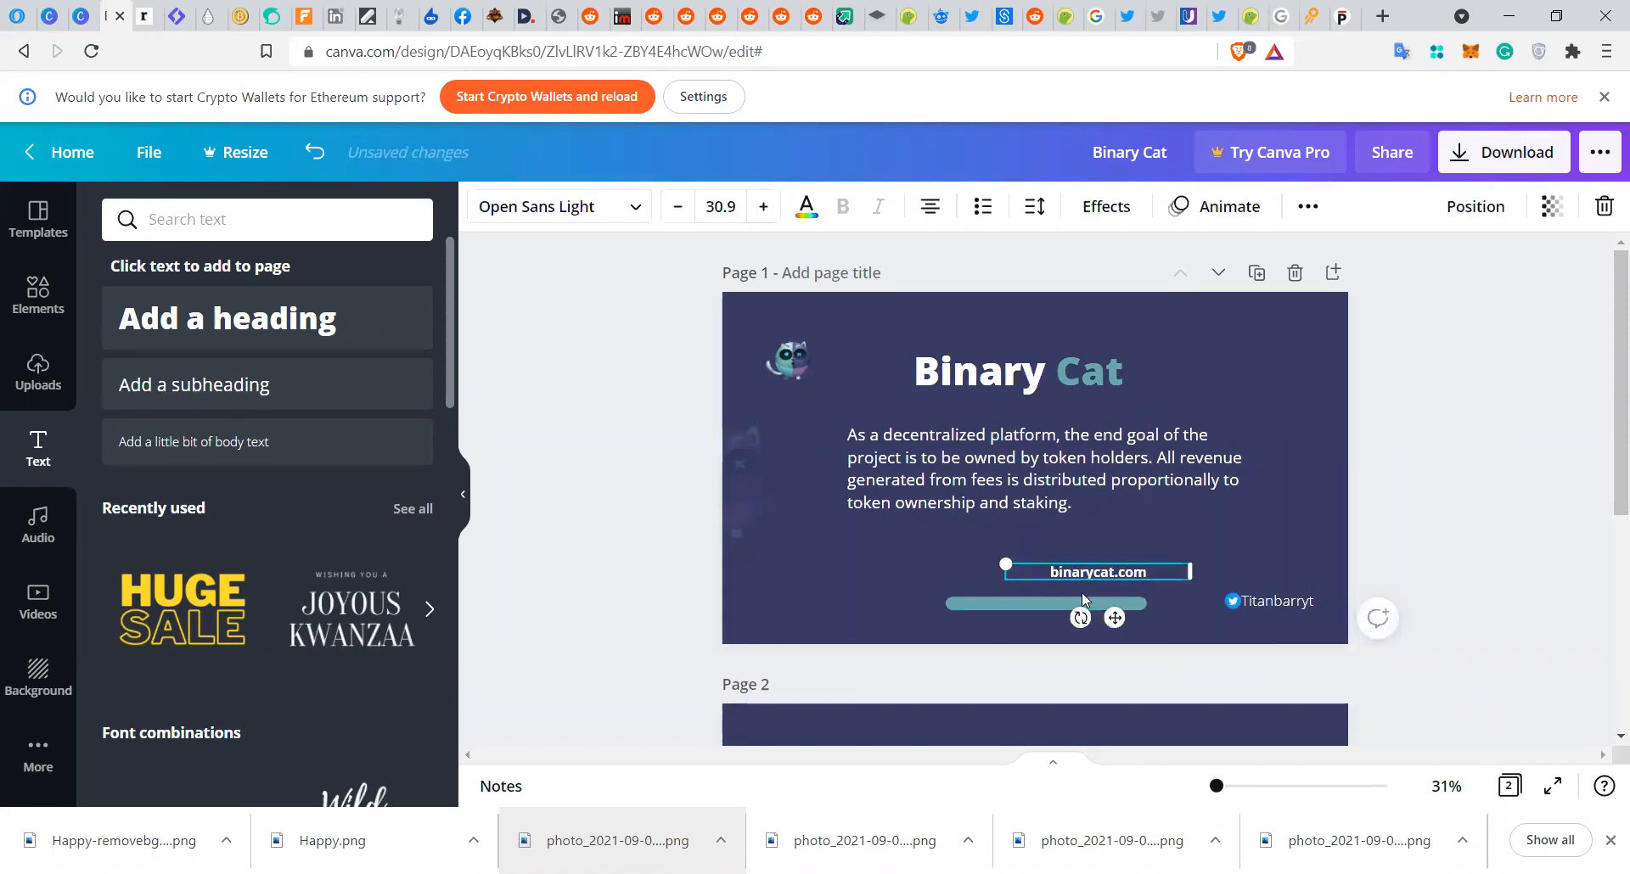
pyautogui.moveTo(1106, 570); pyautogui.dragTo(1055, 601)
pyautogui.click(1114, 578)
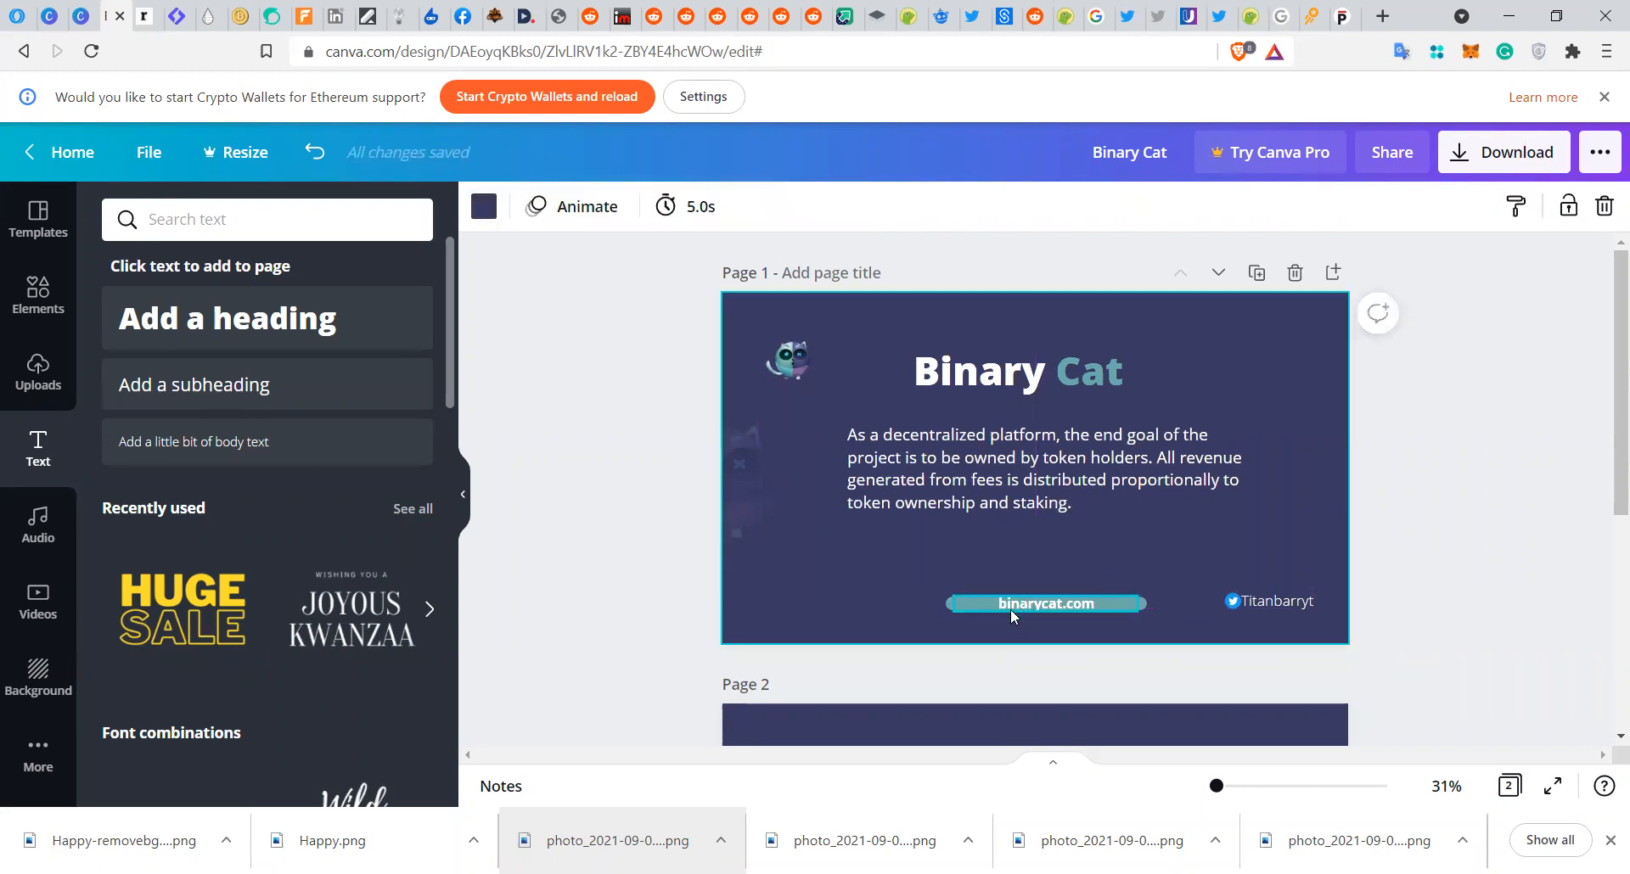
pyautogui.click(947, 605)
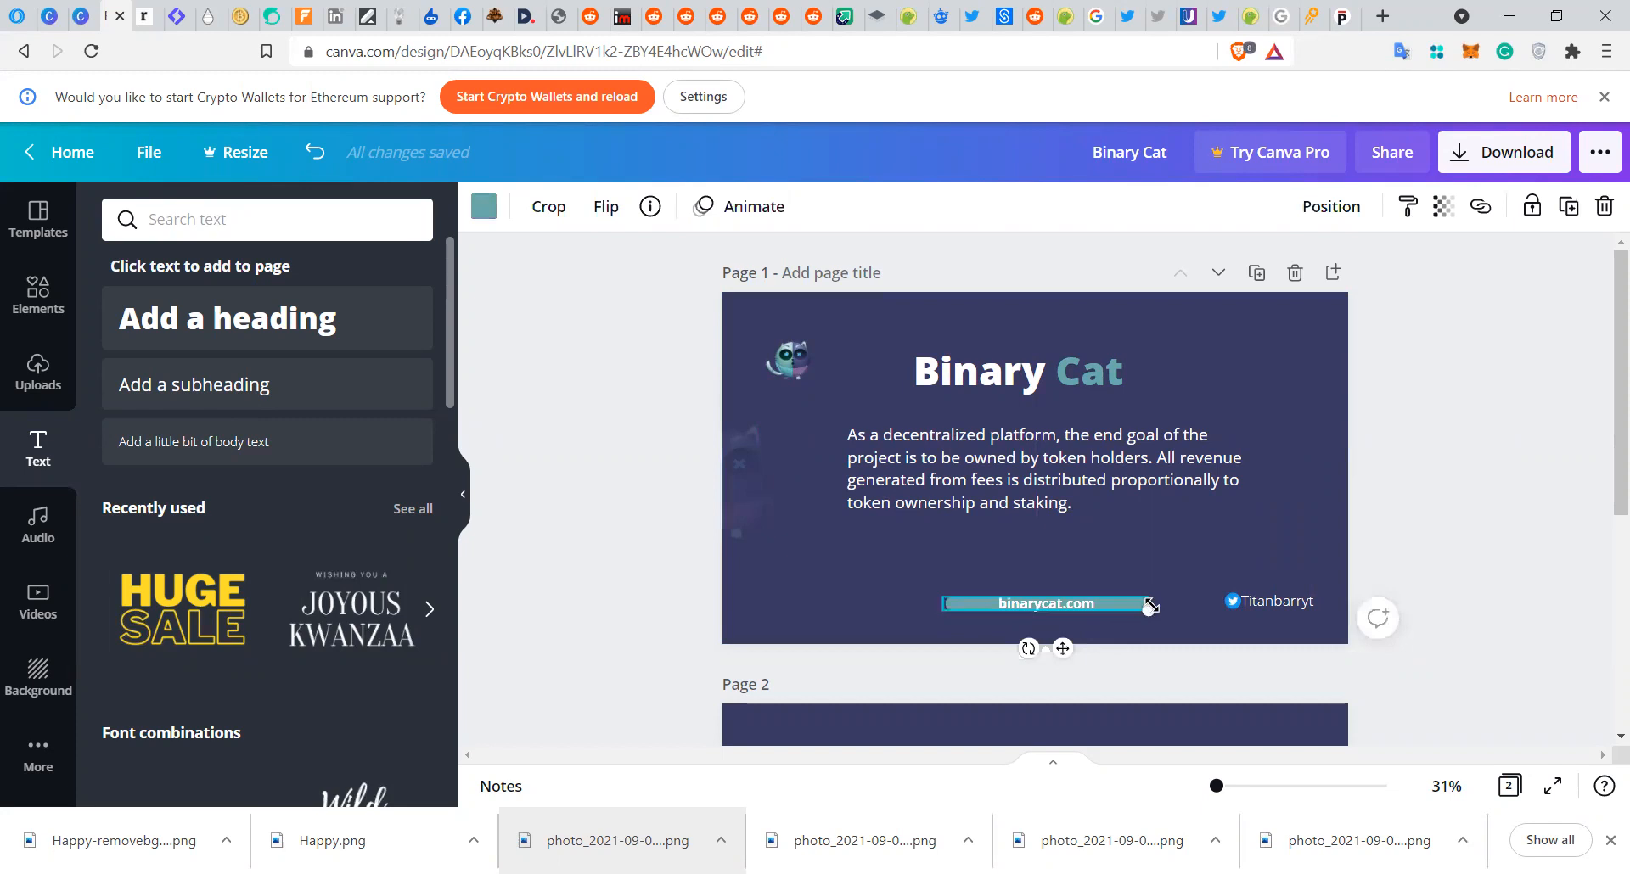
pyautogui.moveTo(1149, 612); pyautogui.dragTo(1162, 622)
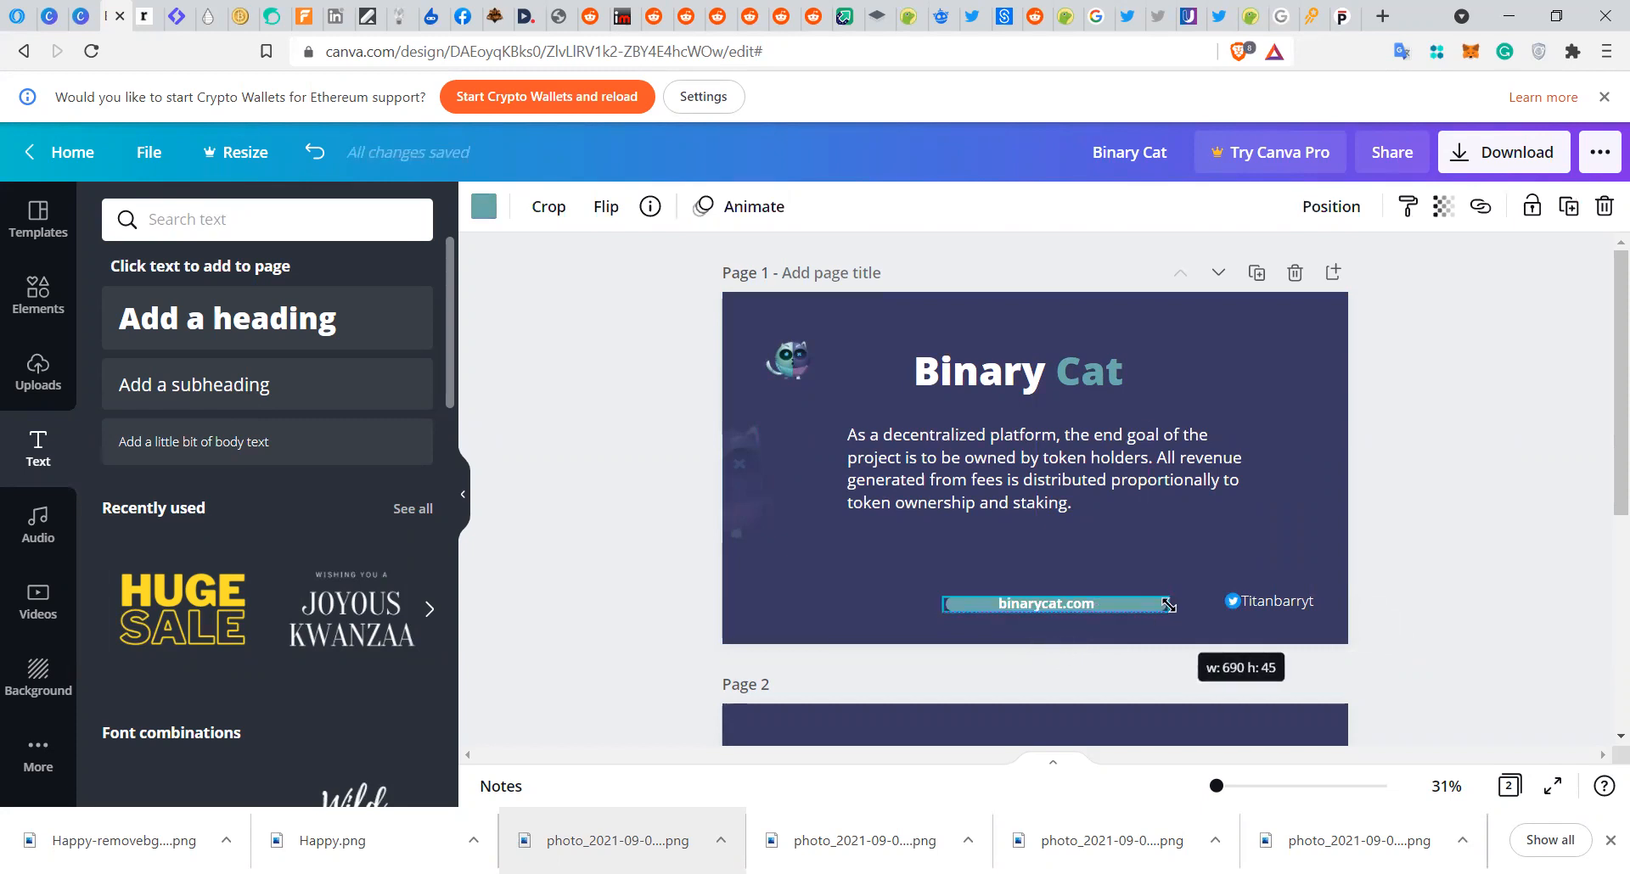
pyautogui.click(1186, 567)
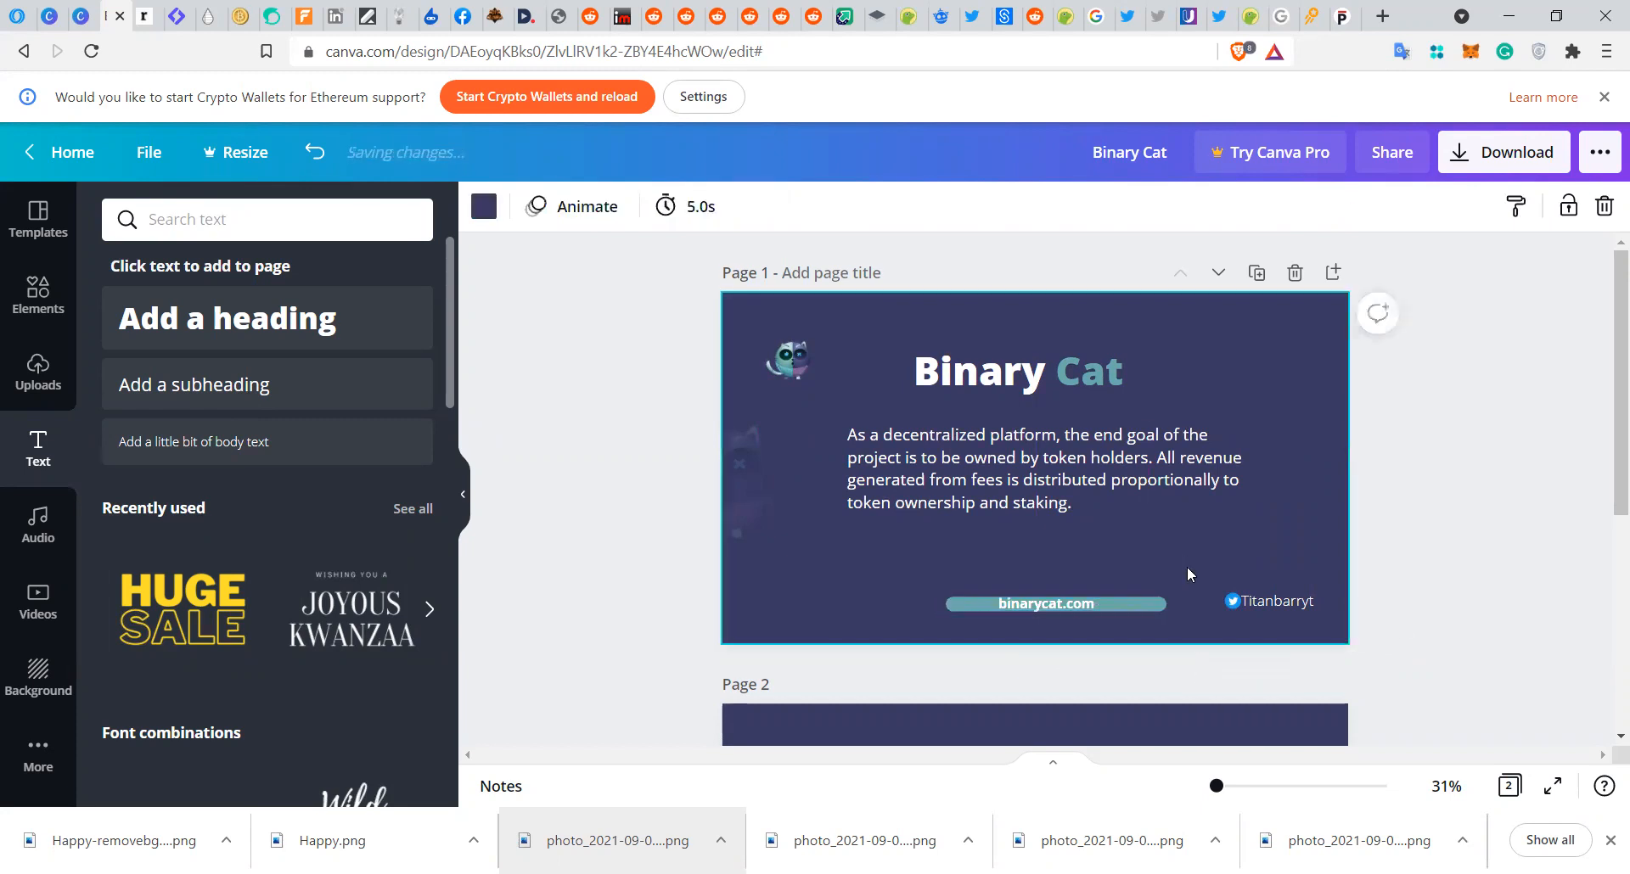
pyautogui.click(1162, 604)
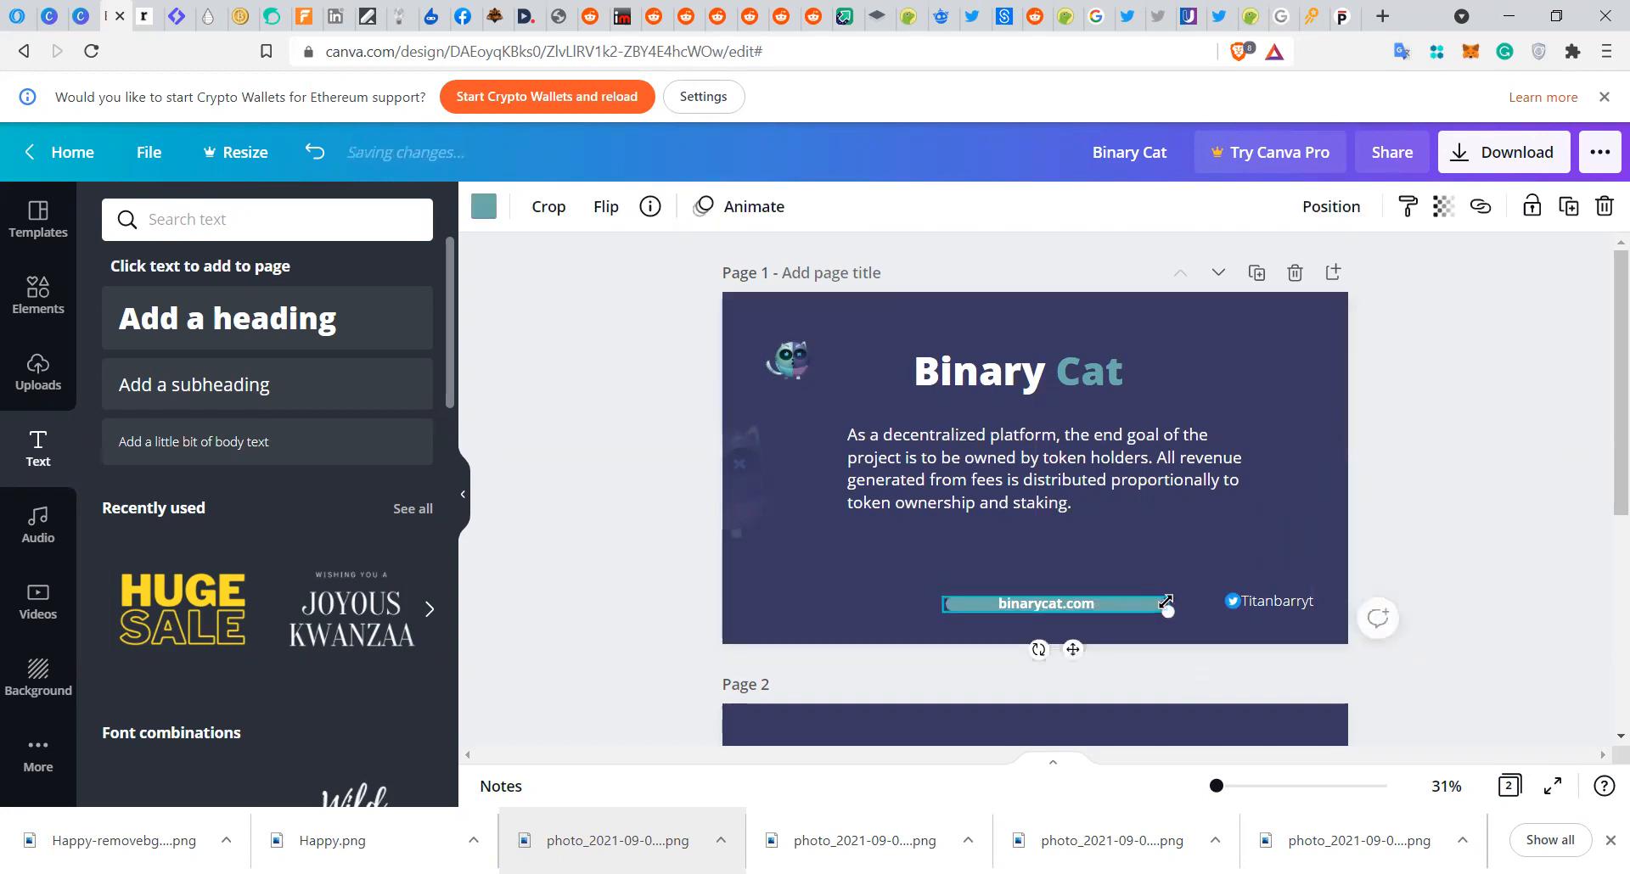
pyautogui.click(1180, 529)
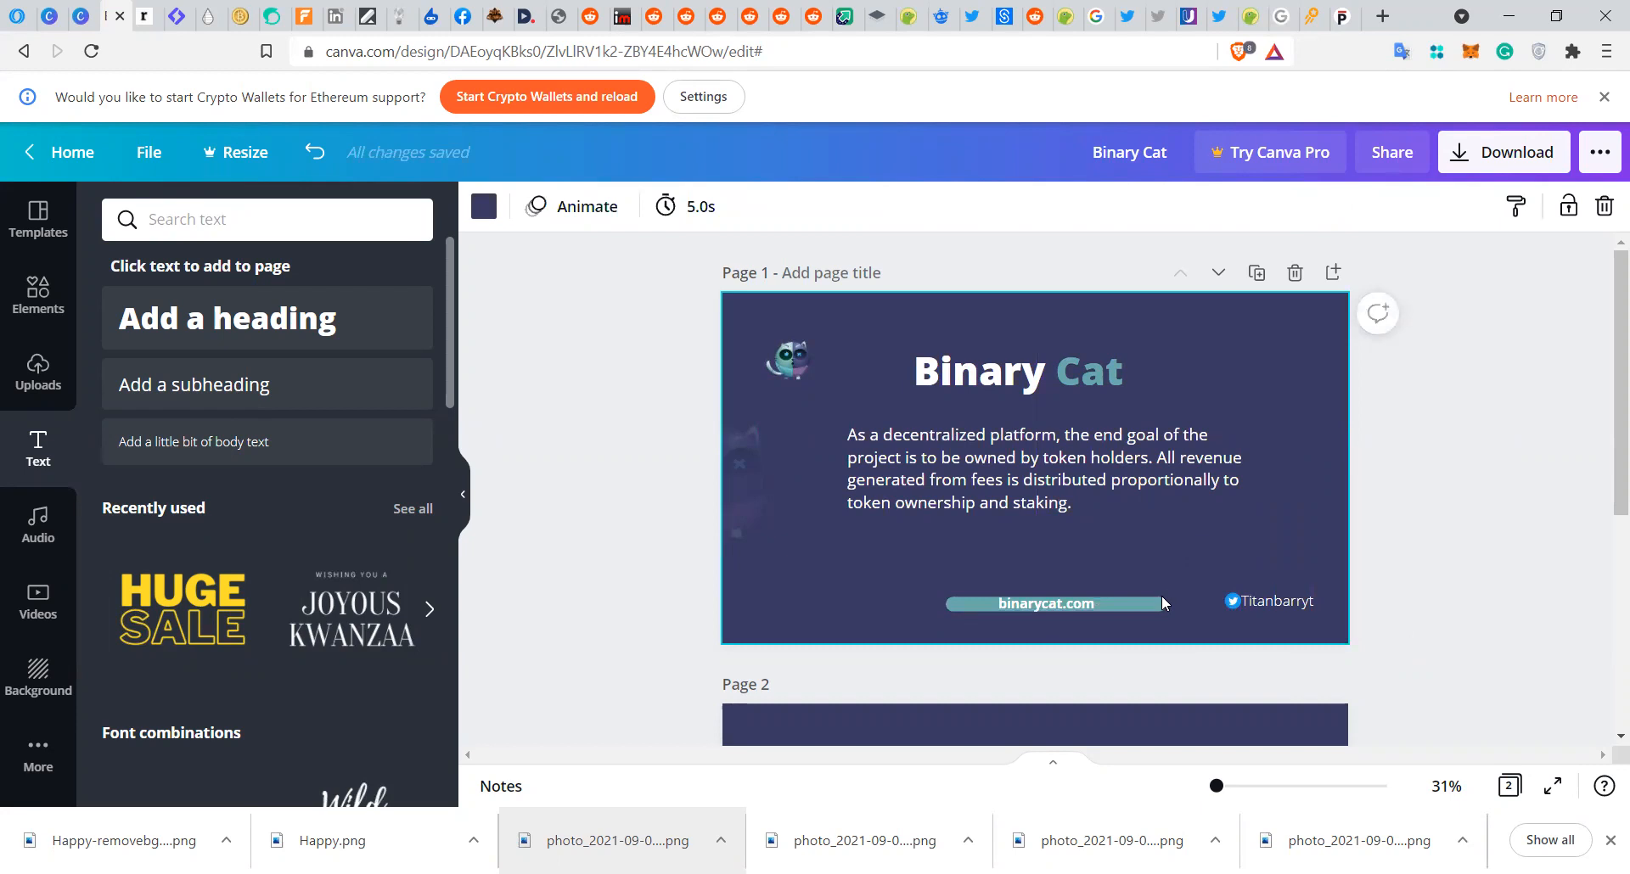
# - Narrow the paragraph so it wraps into more lines and delete the small cat icon
pyautogui.click(1253, 472)
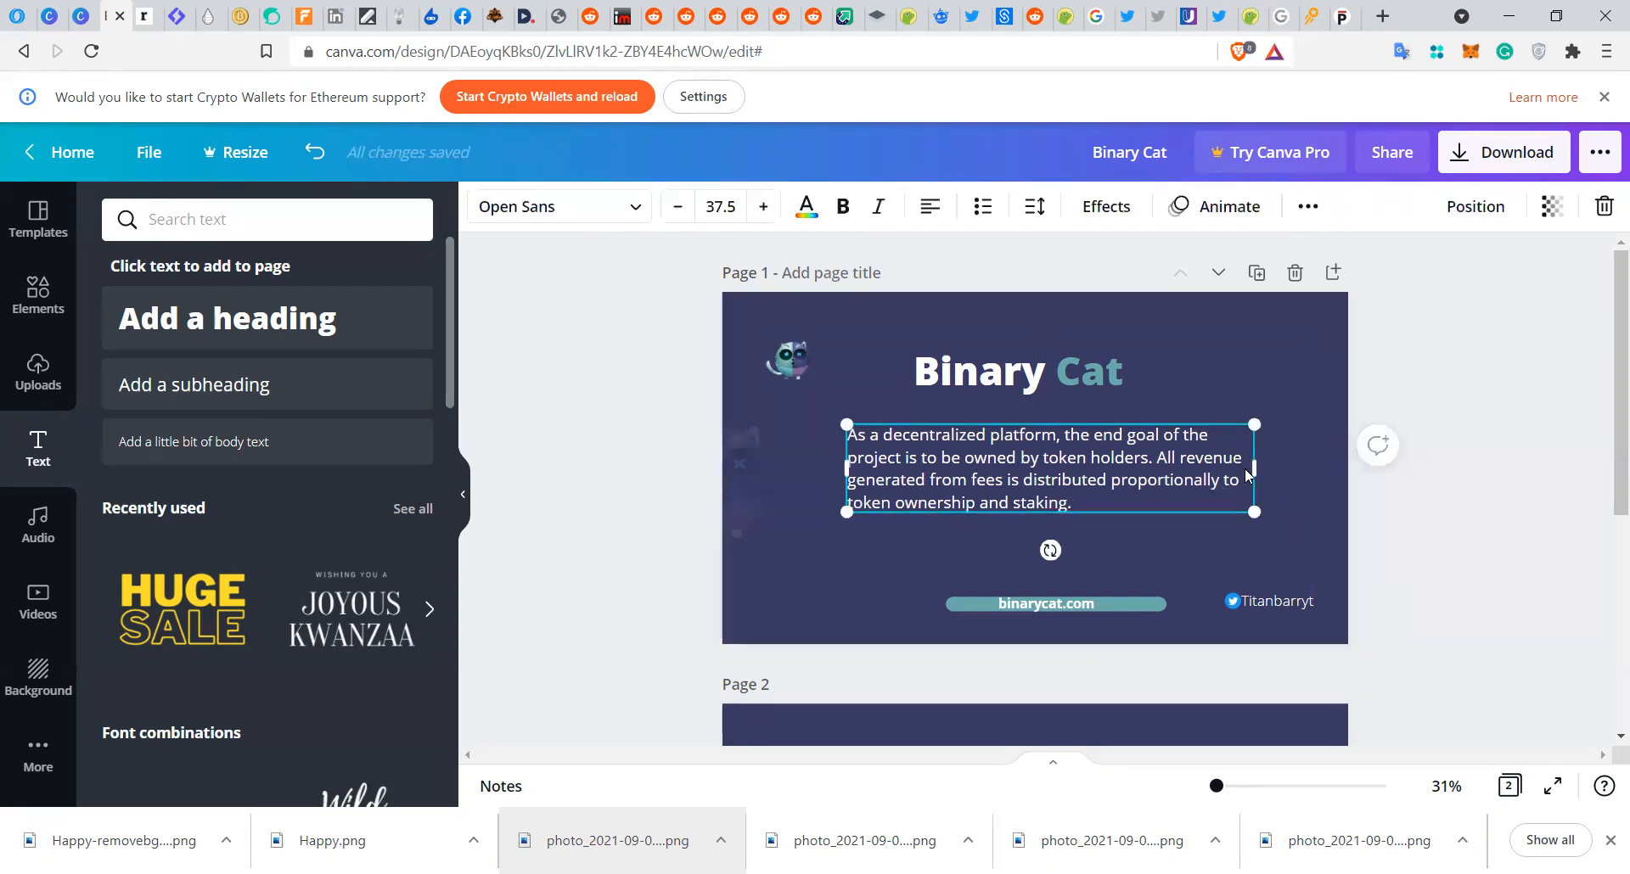
pyautogui.moveTo(1253, 468); pyautogui.dragTo(1099, 507)
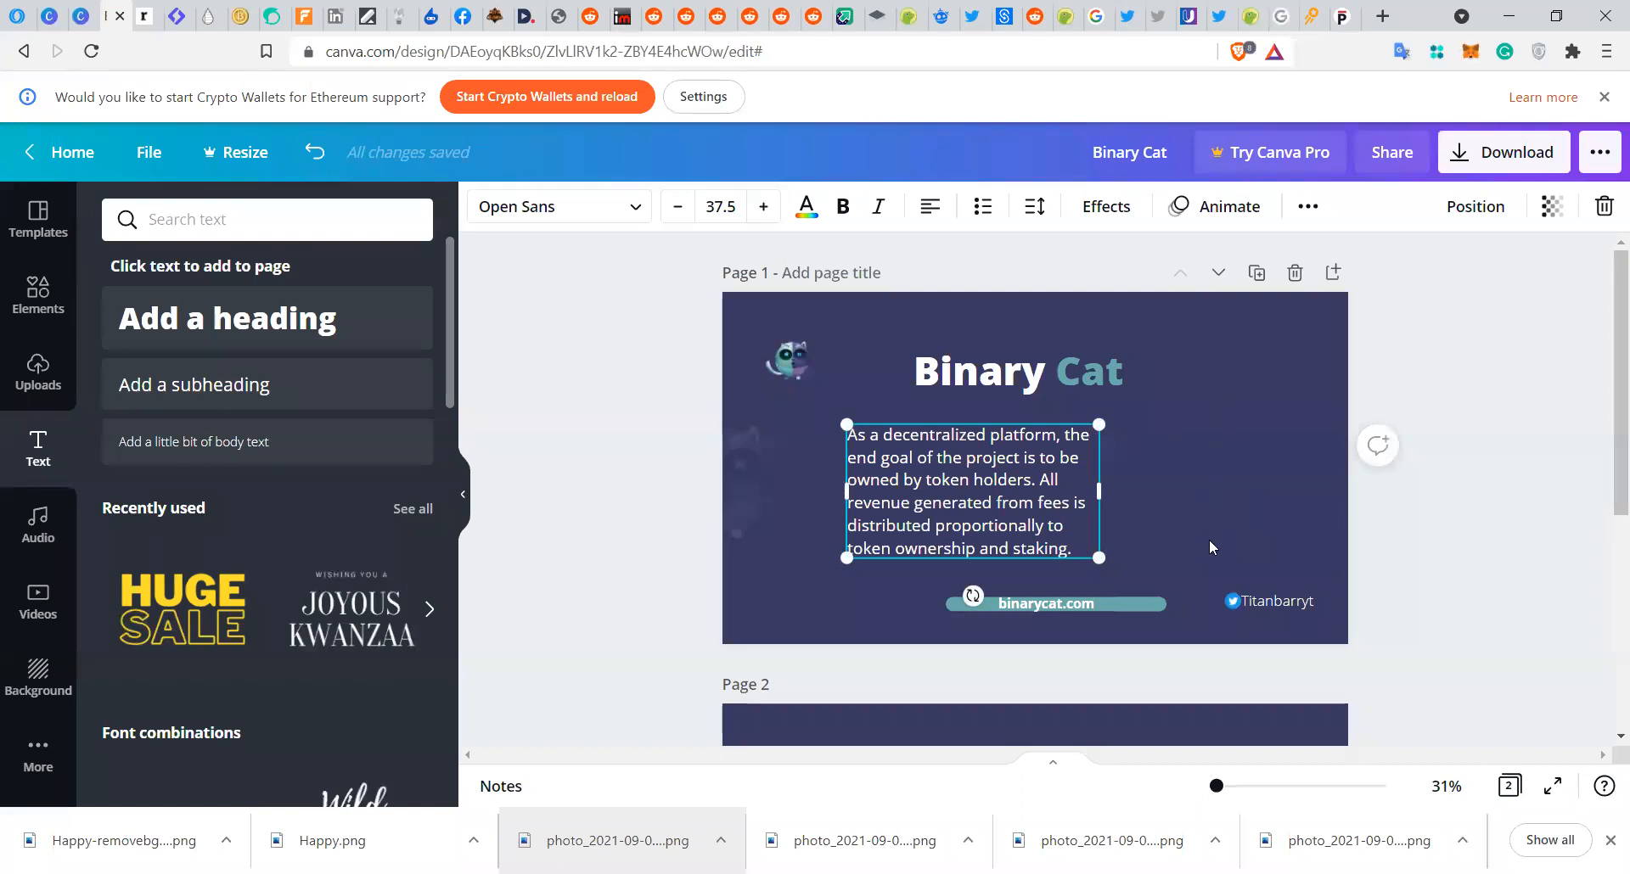
pyautogui.click(1236, 516)
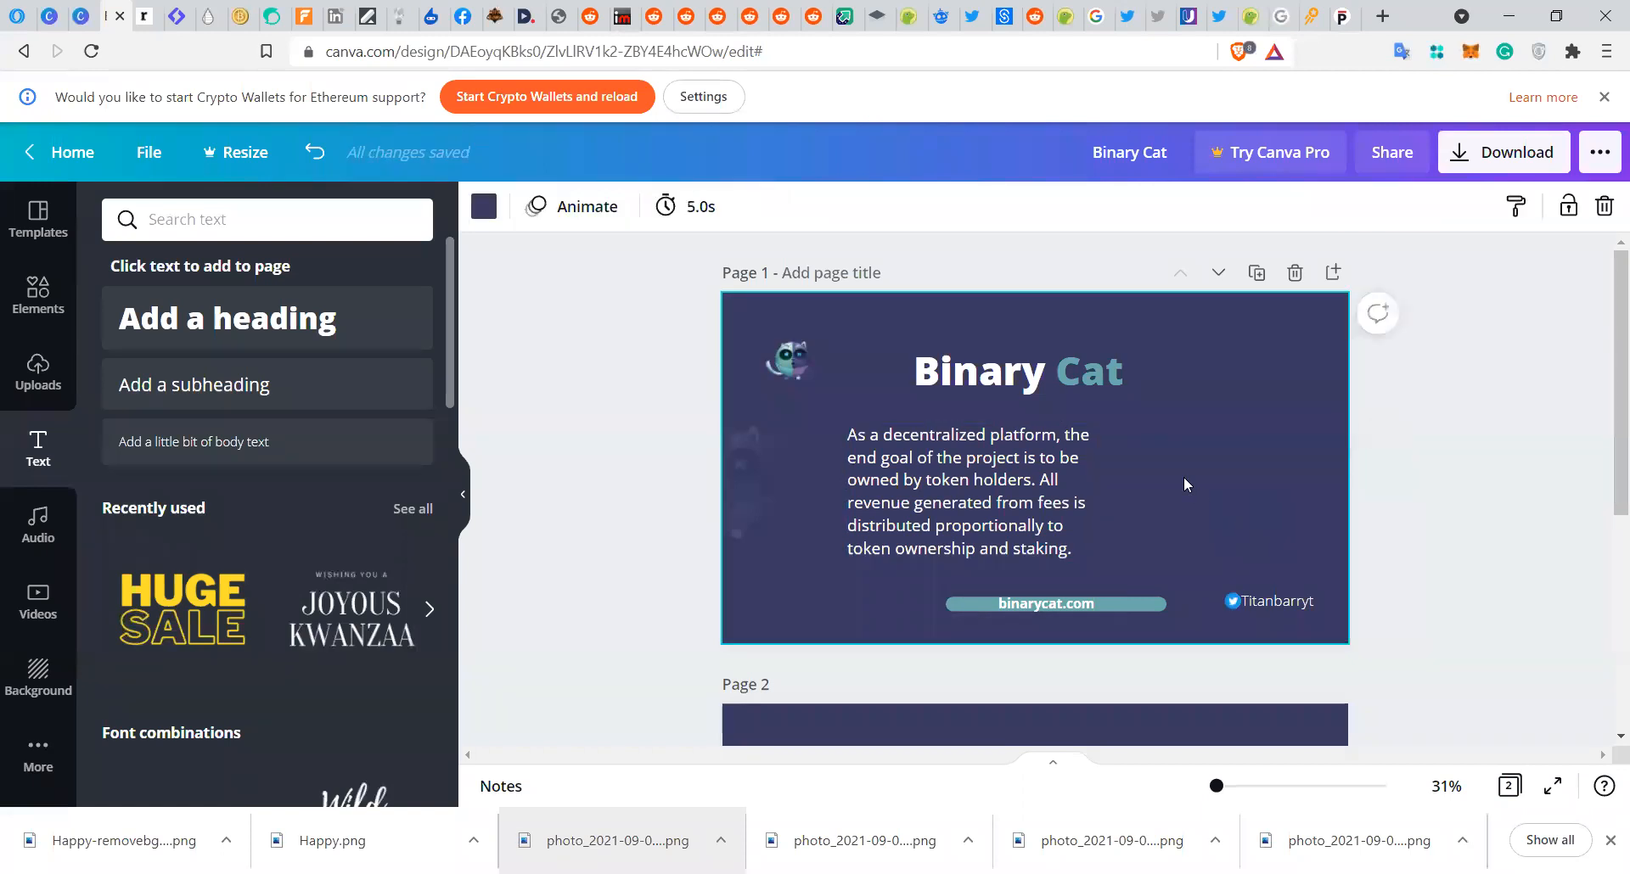
pyautogui.click(799, 360)
pyautogui.press('Delete')
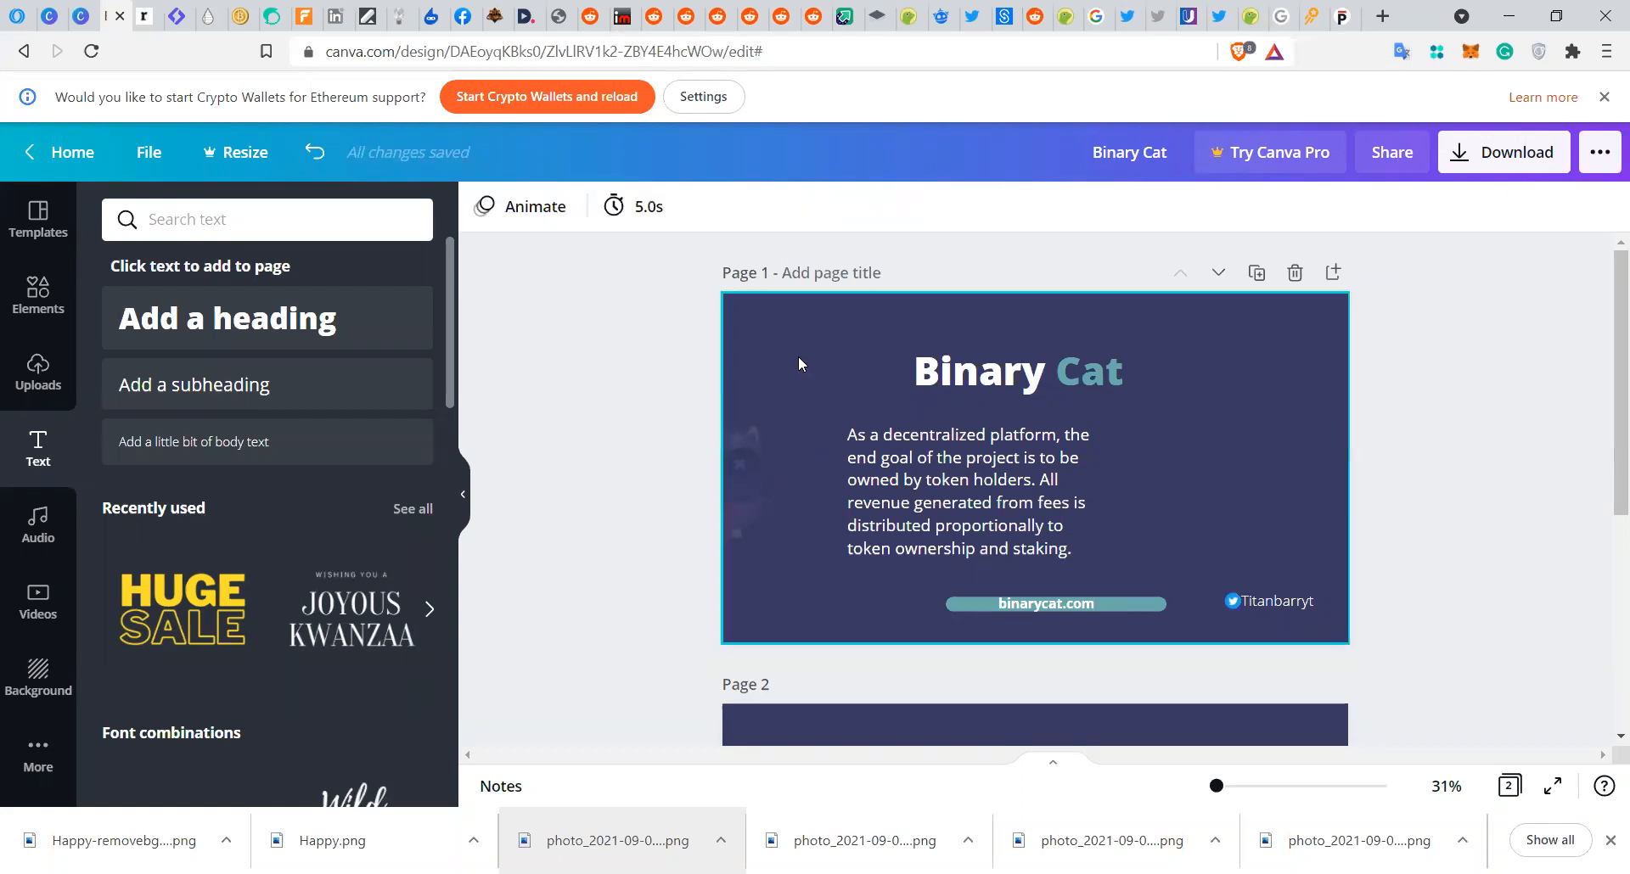
# - Move the Binary Cat heading and paragraph to the slide's left margin
pyautogui.click(936, 384)
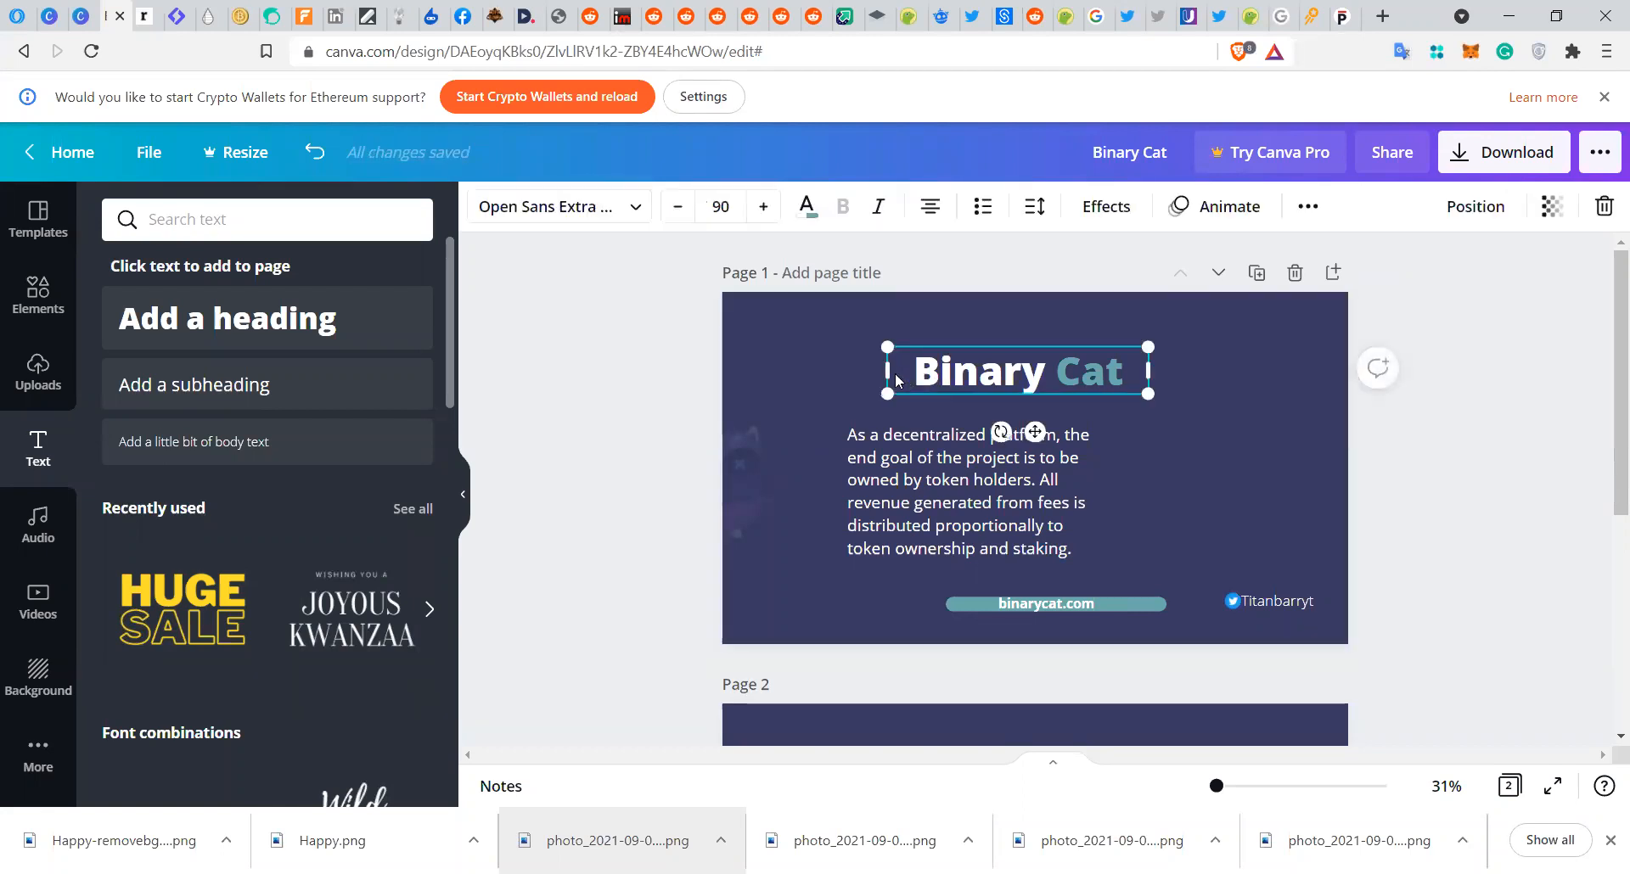
pyautogui.moveTo(989, 358); pyautogui.dragTo(940, 372)
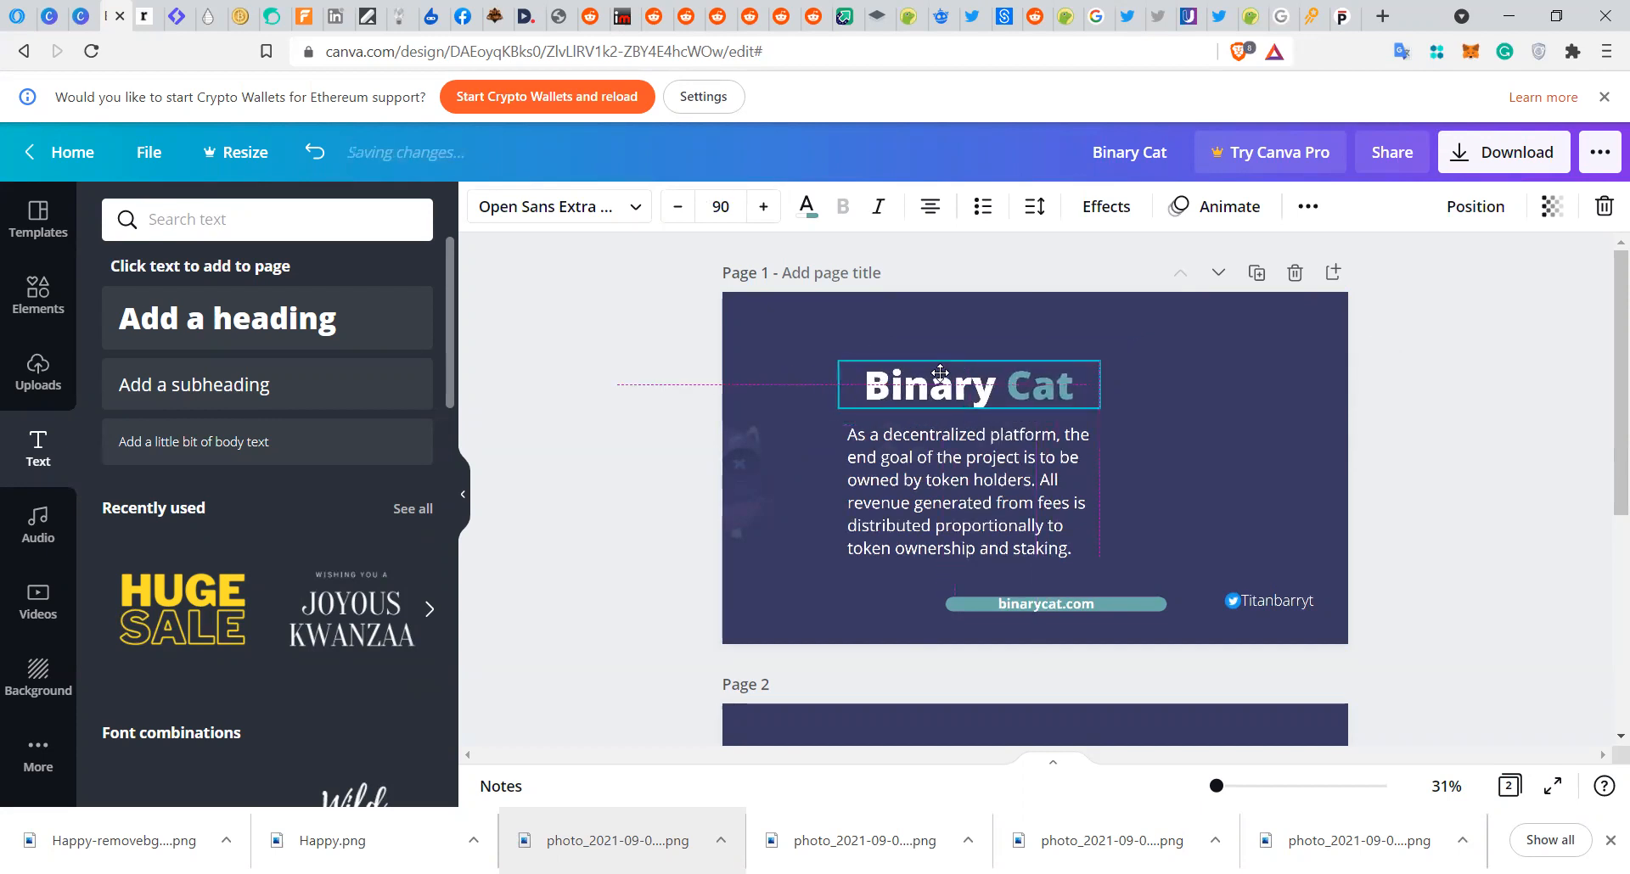
pyautogui.moveTo(884, 460); pyautogui.dragTo(989, 471)
pyautogui.moveTo(991, 383); pyautogui.dragTo(873, 379)
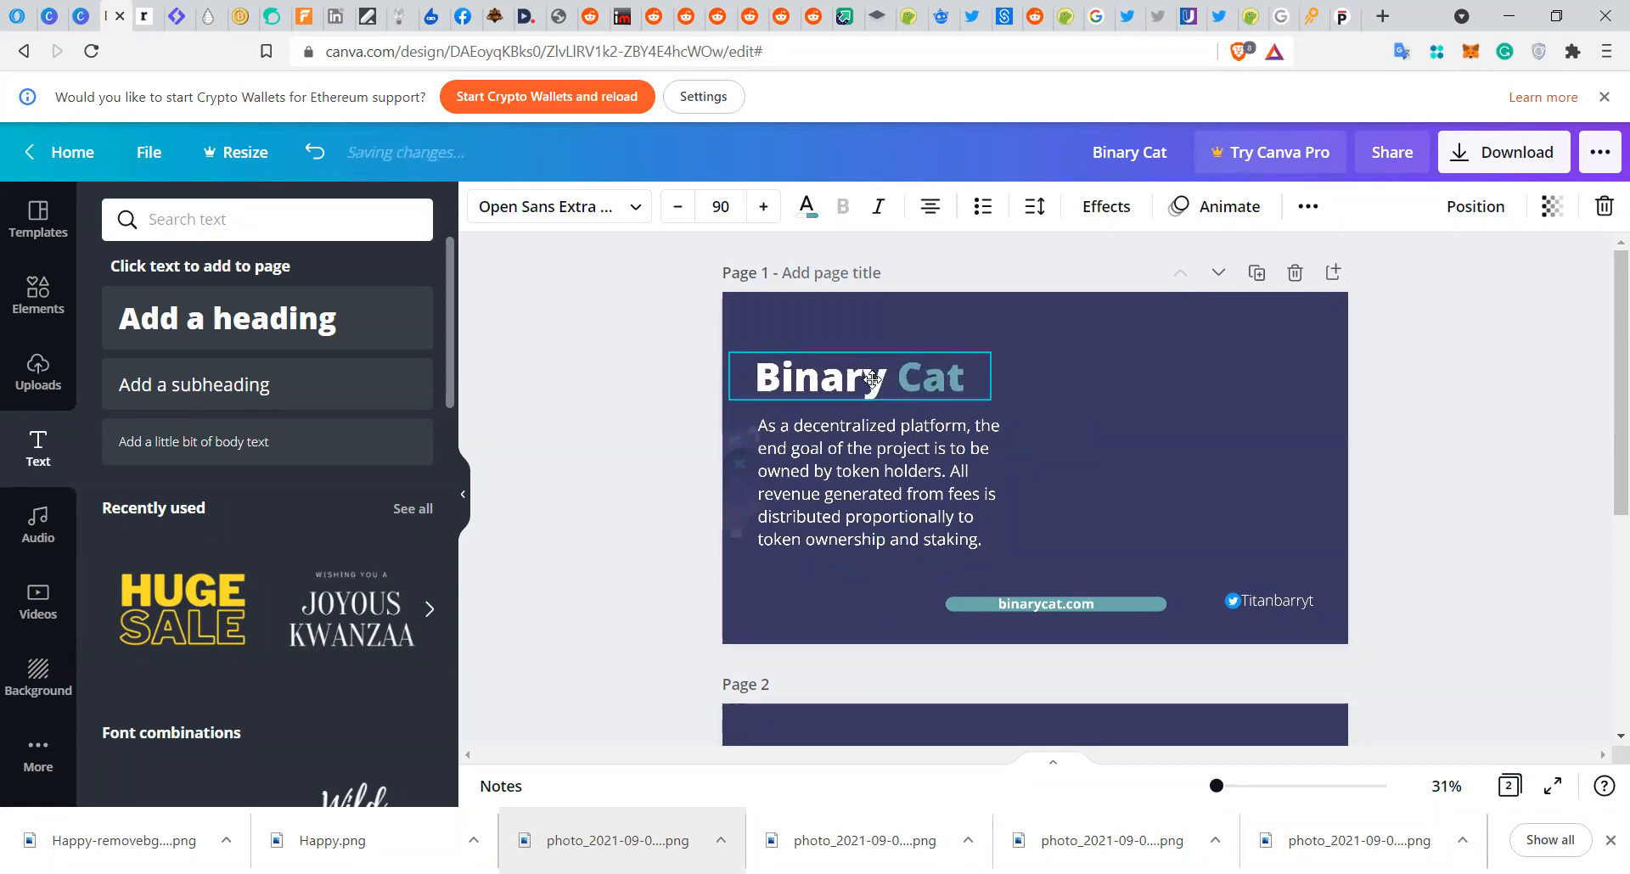
pyautogui.click(1040, 397)
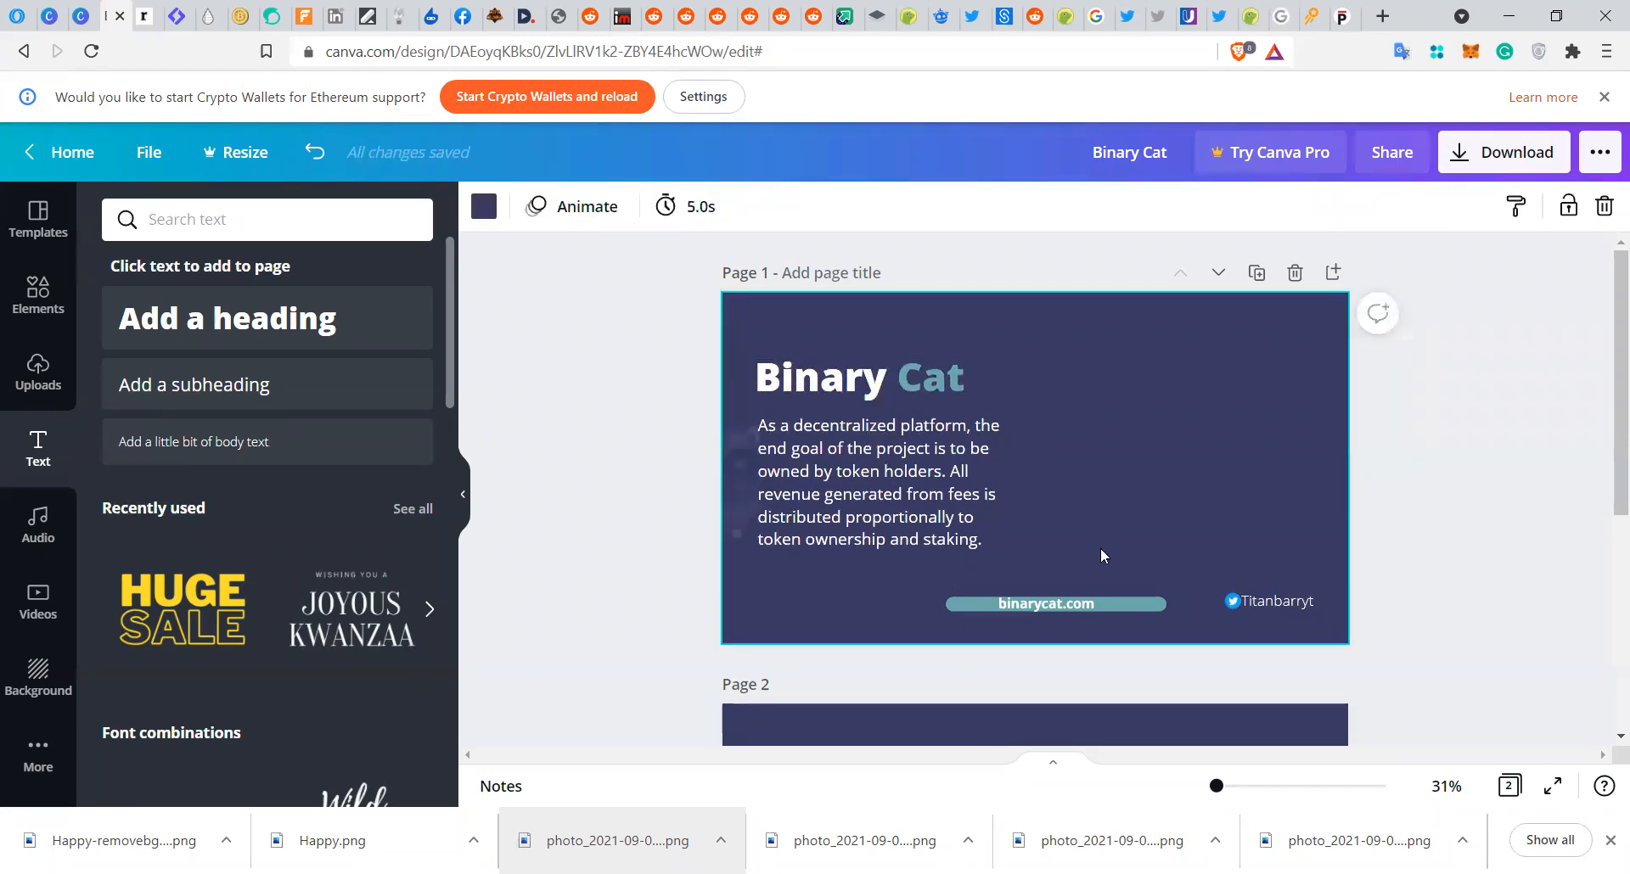
# - Marquee-select both the teal bar and the binarycat.com text
pyautogui.moveTo(1174, 639); pyautogui.dragTo(935, 594)
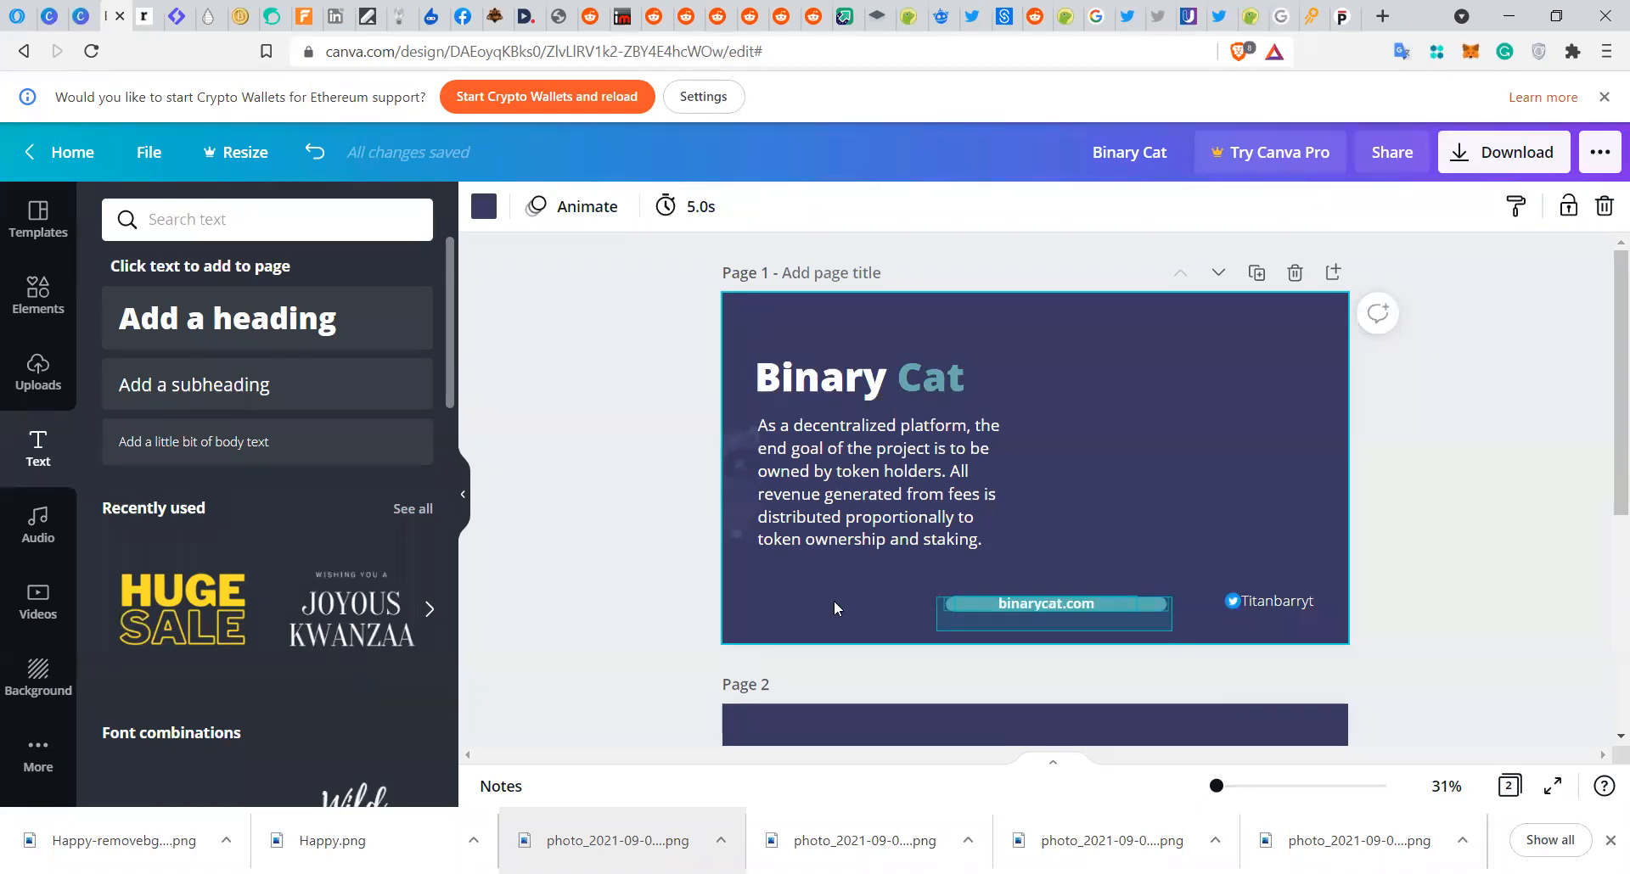
pyautogui.click(849, 593)
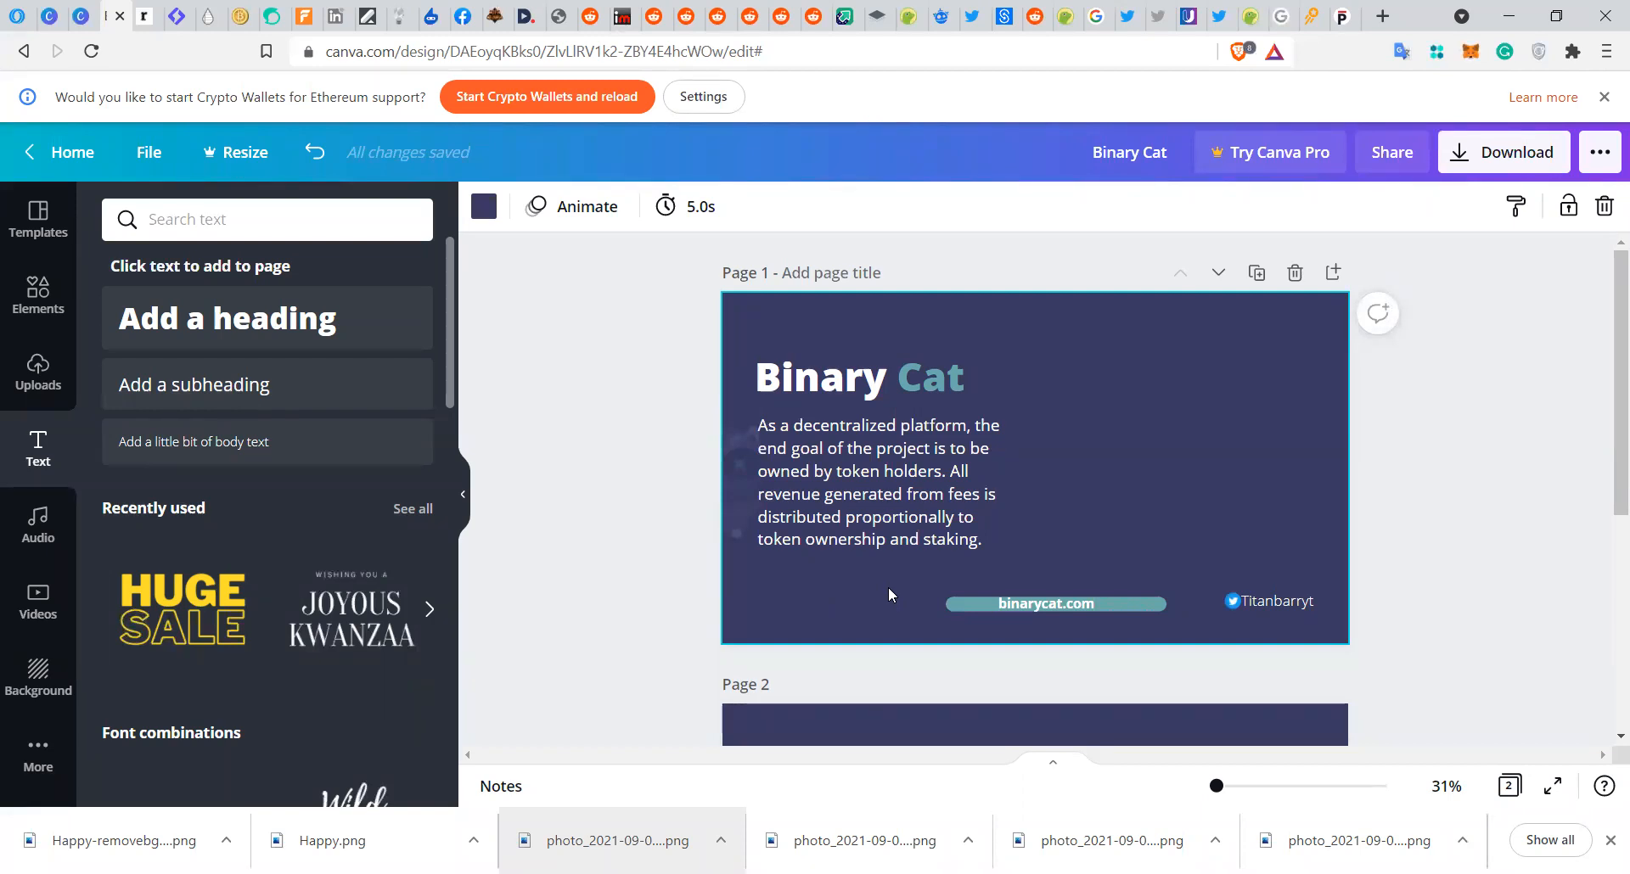
pyautogui.moveTo(888, 587); pyautogui.dragTo(1193, 624)
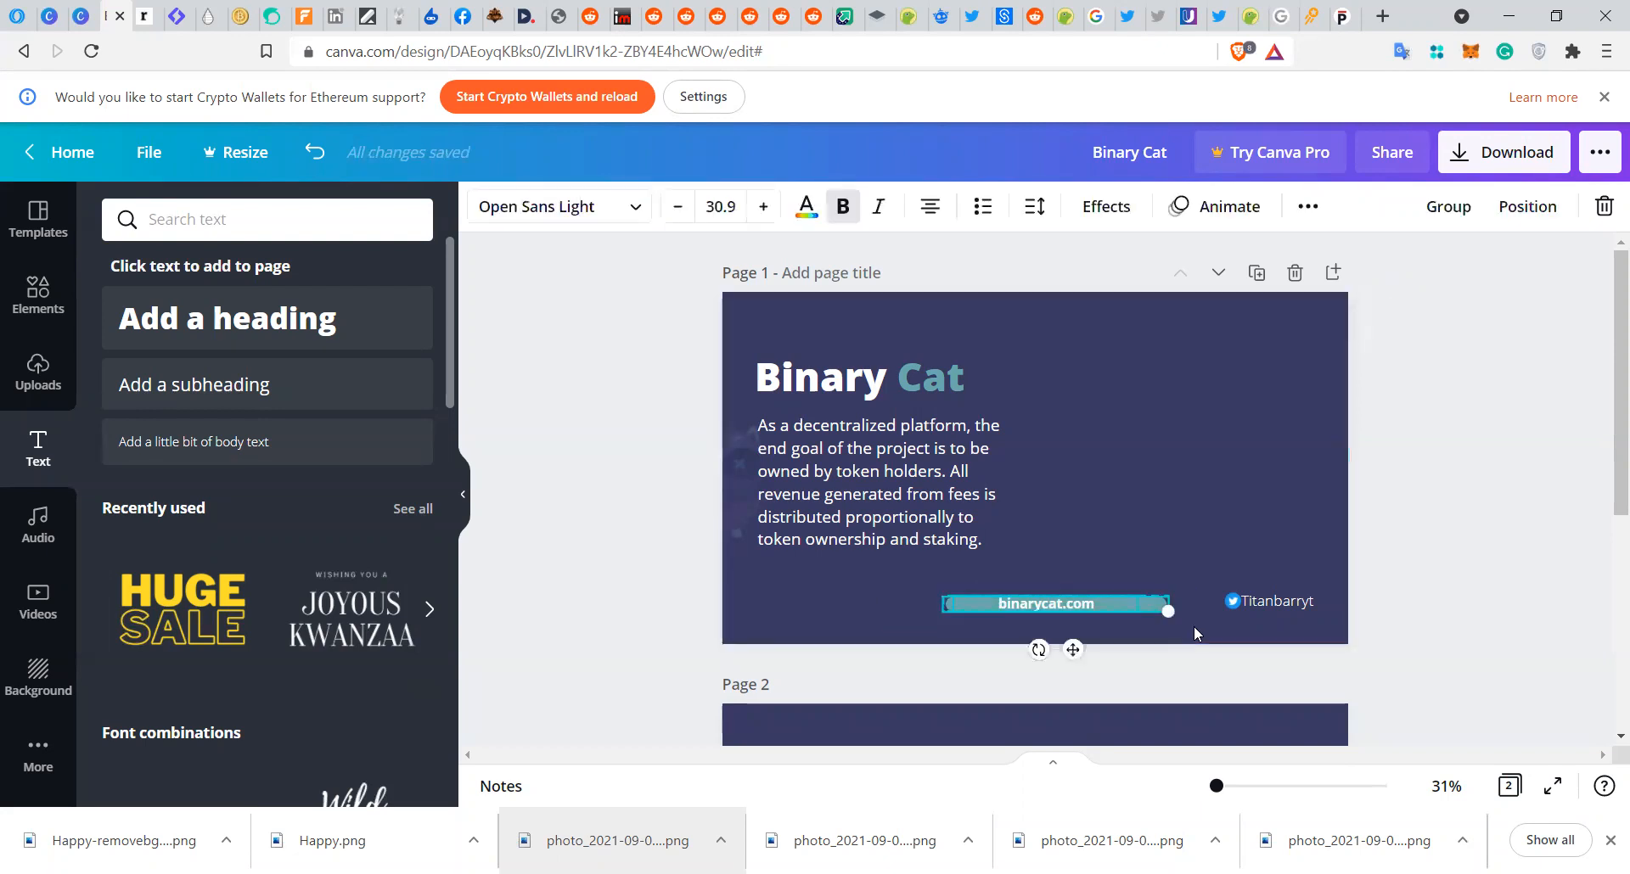
# - Group the teal bar with binarycat.com and move the group left under the paragraph
pyautogui.rightClick(1073, 608)
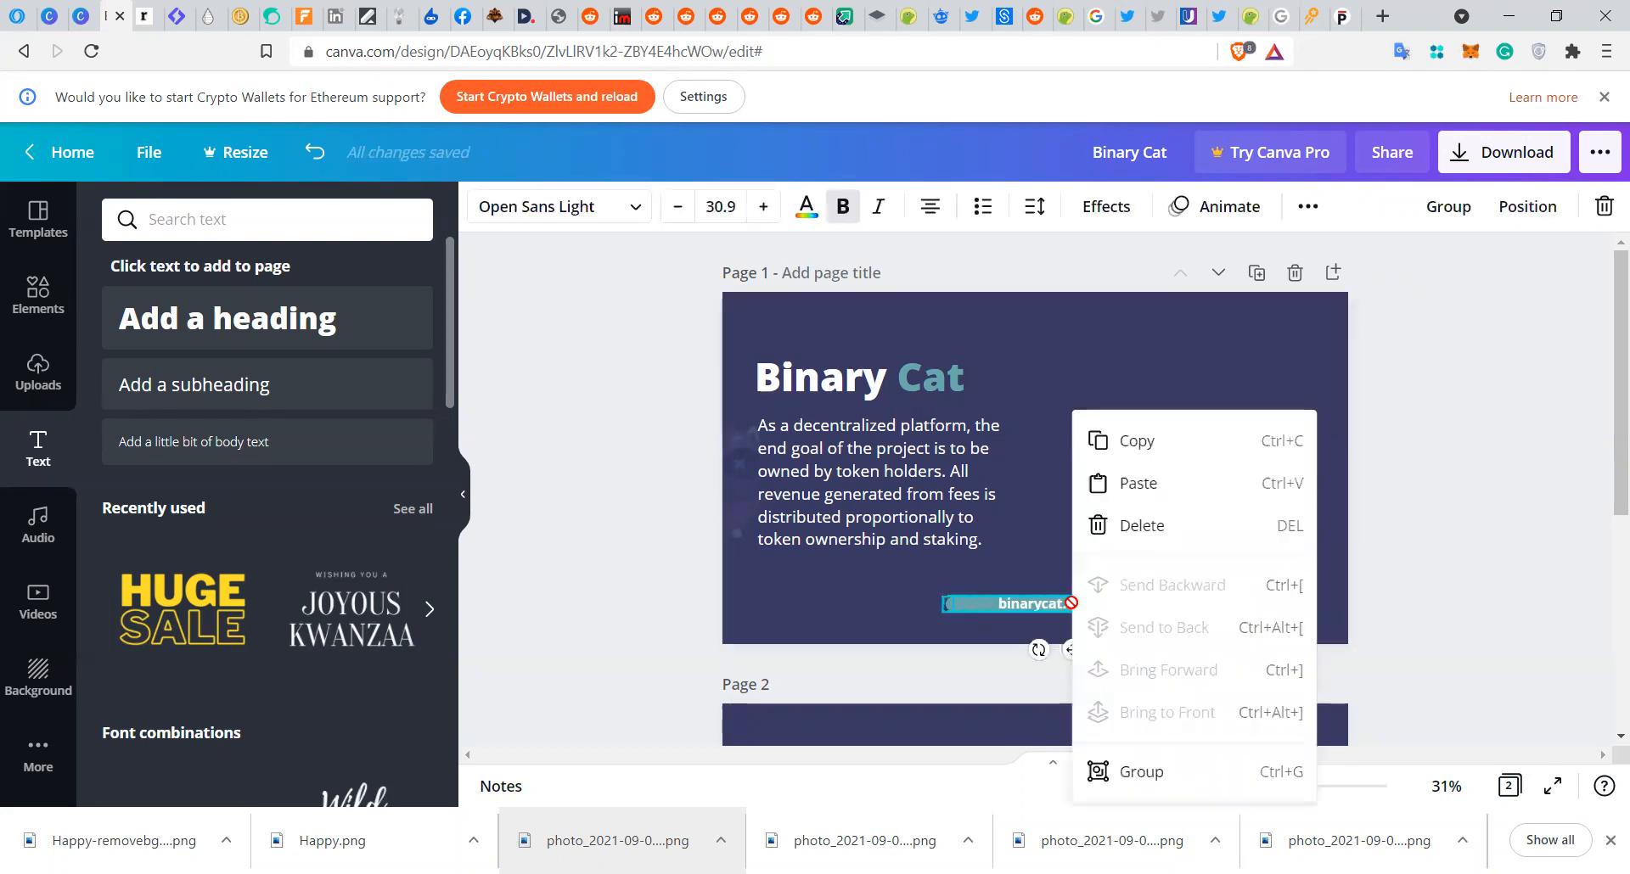
pyautogui.click(1144, 777)
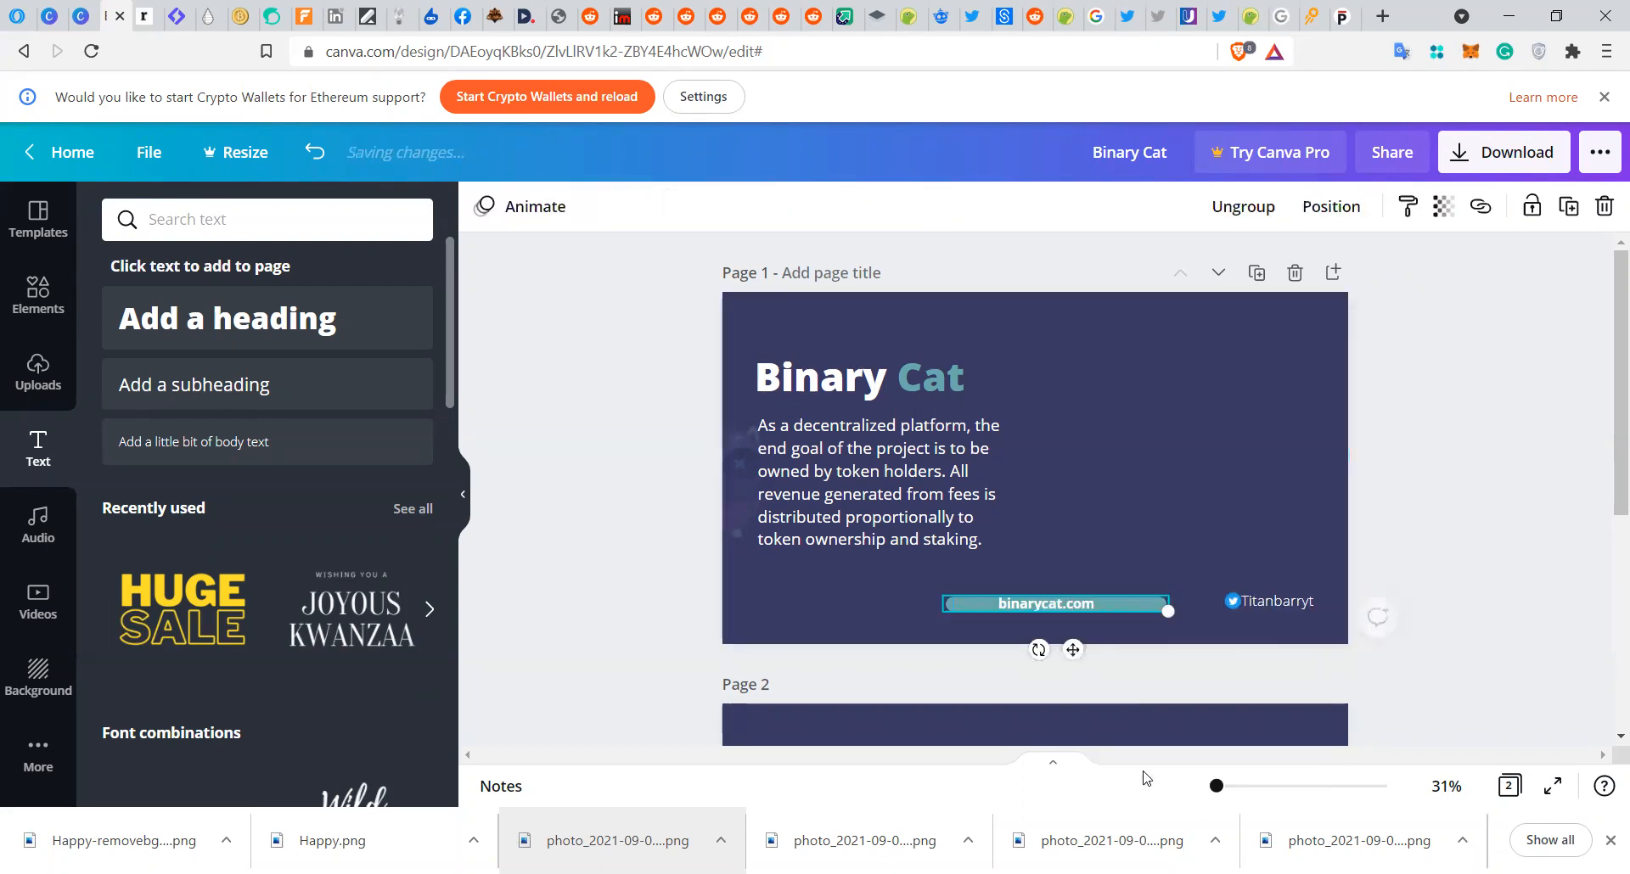
pyautogui.click(1142, 481)
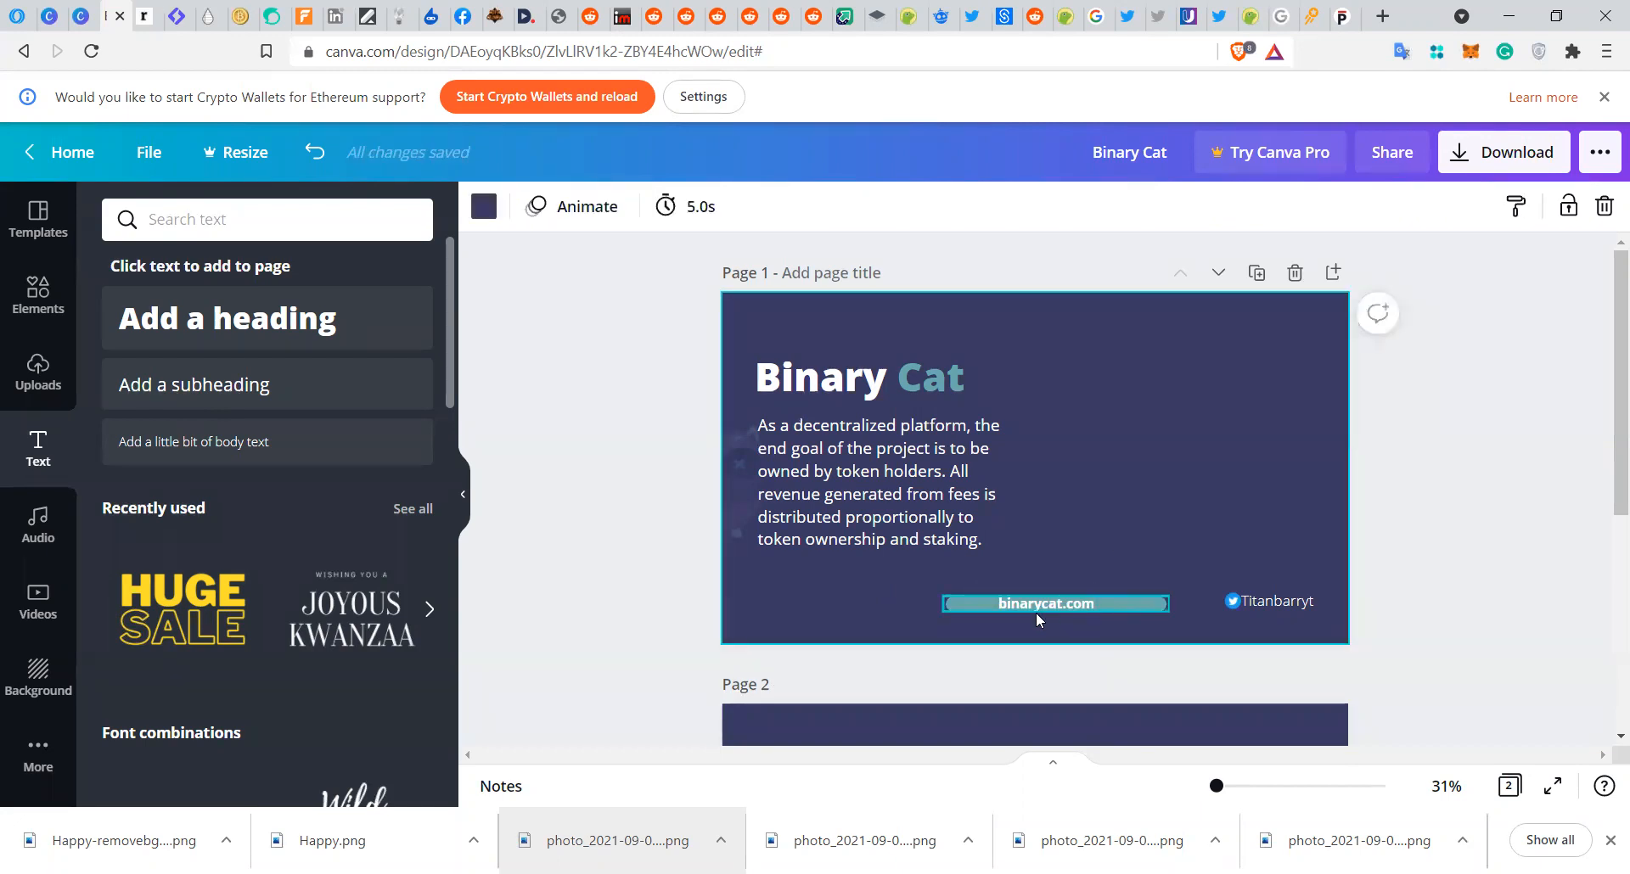
pyautogui.moveTo(914, 612)
pyautogui.mouseDown()
pyautogui.moveTo(848, 607)
pyautogui.moveTo(897, 603)
pyautogui.mouseUp()
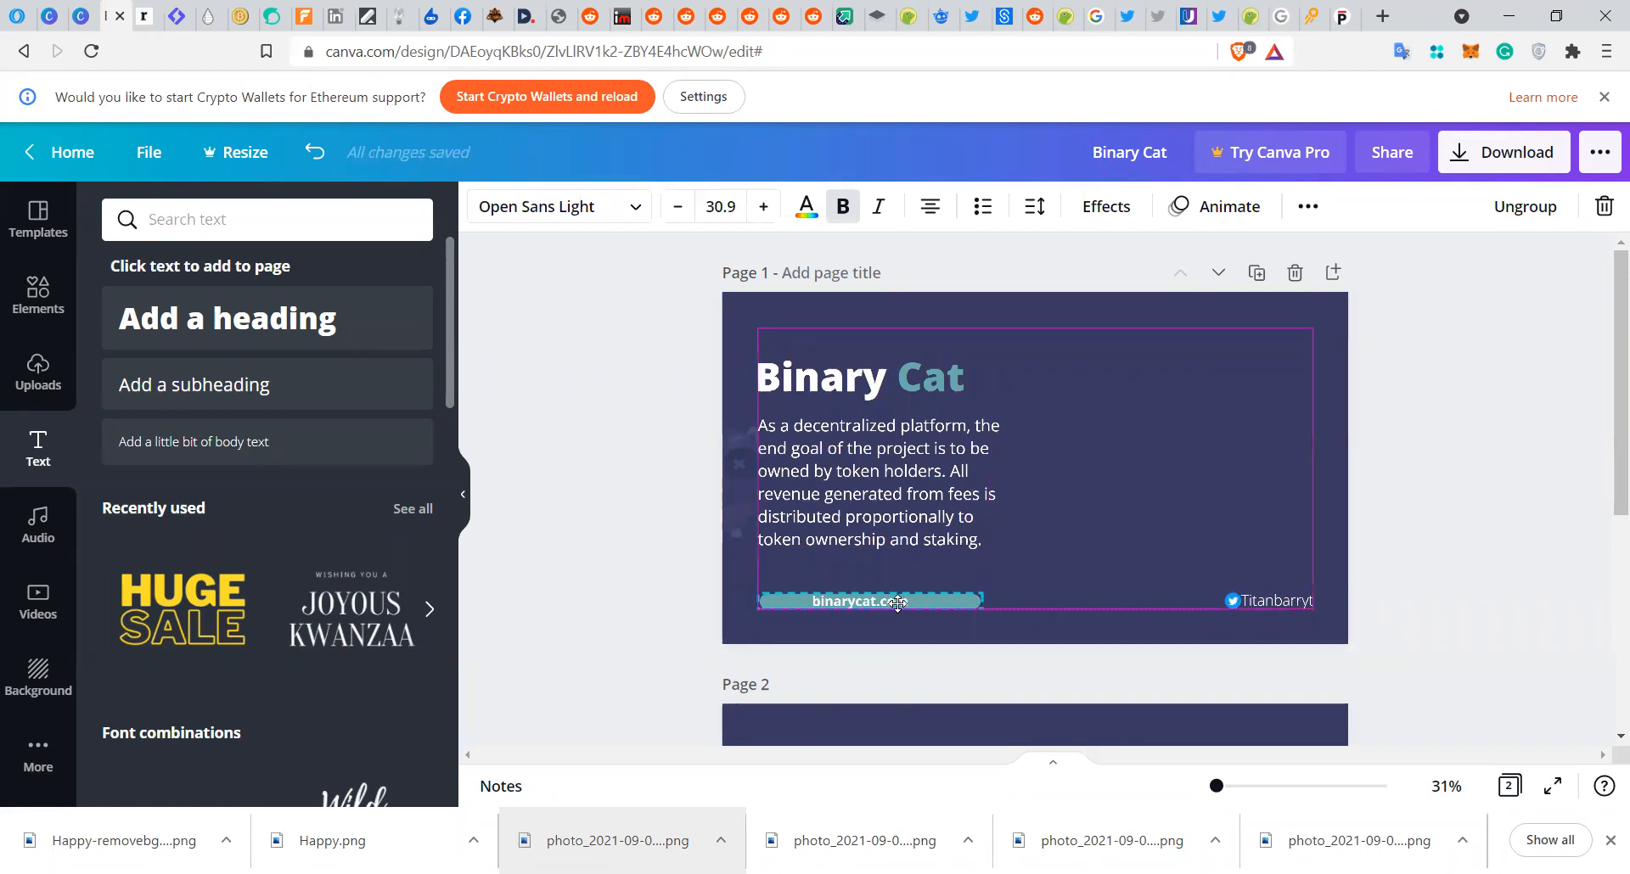
pyautogui.moveTo(897, 602); pyautogui.dragTo(897, 602)
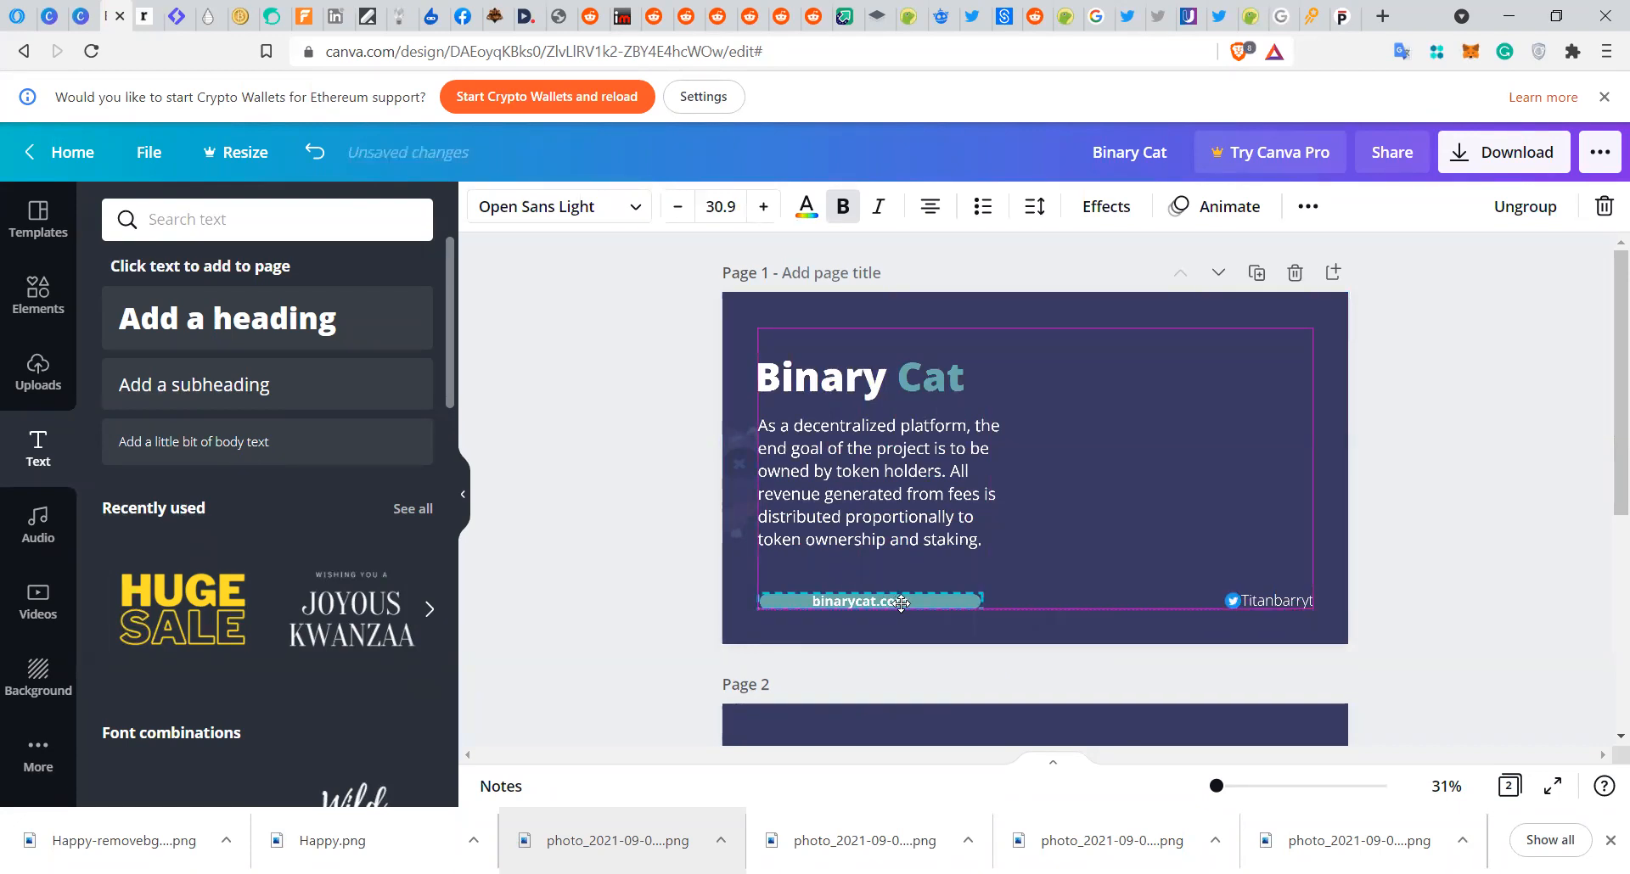
pyautogui.click(1010, 641)
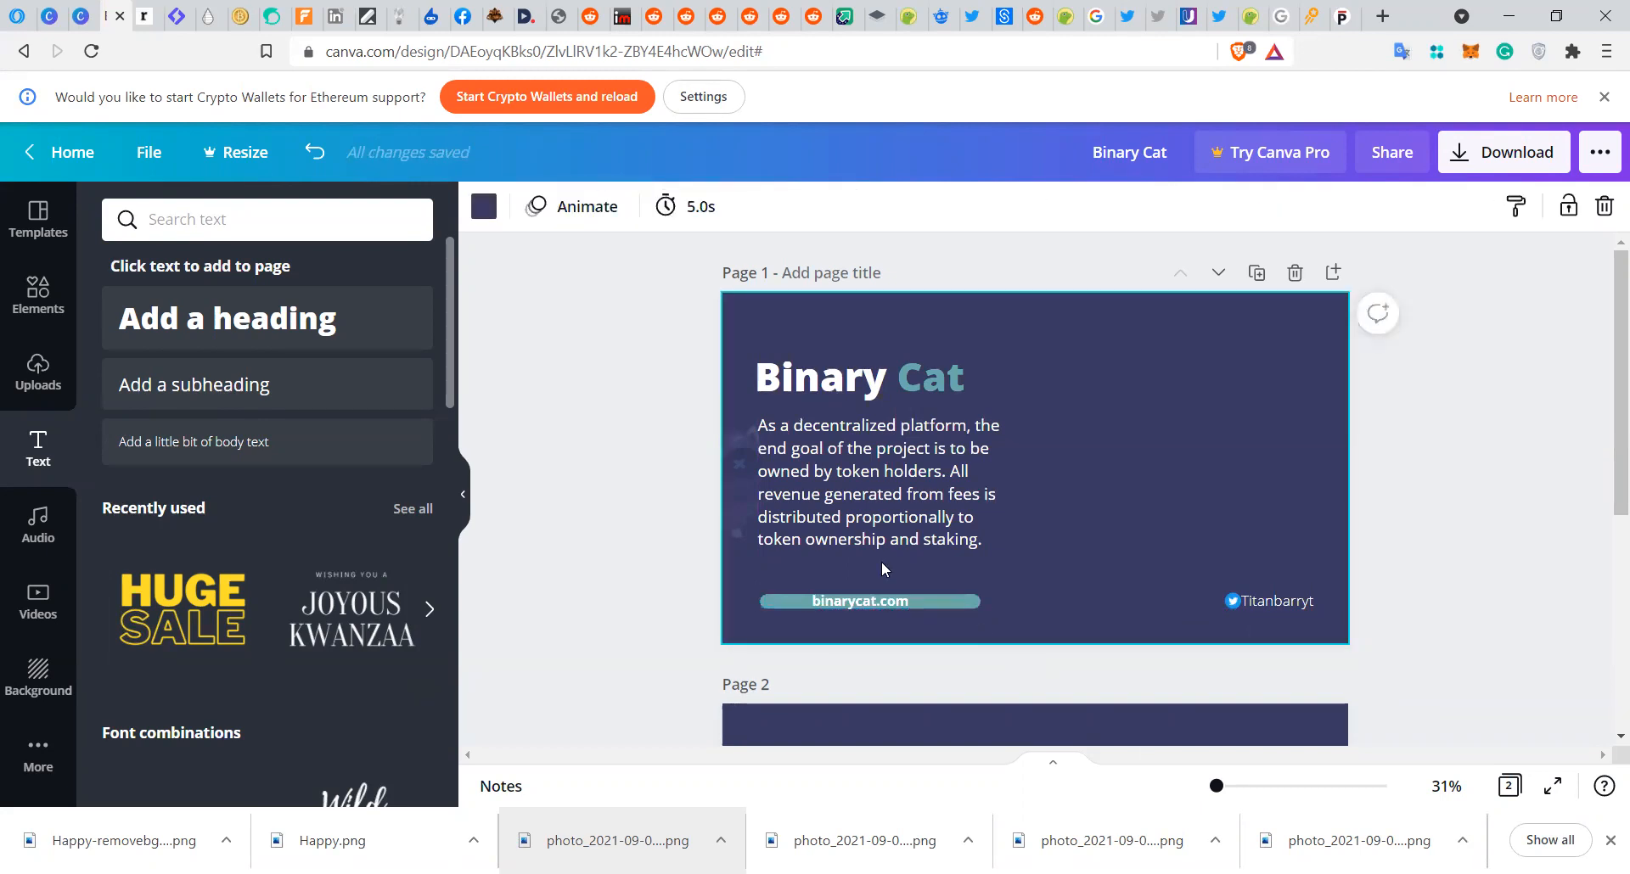
# - Move the faint cat image from the left edge to the lower right
pyautogui.click(739, 492)
pyautogui.moveTo(1097, 430); pyautogui.dragTo(1120, 648)
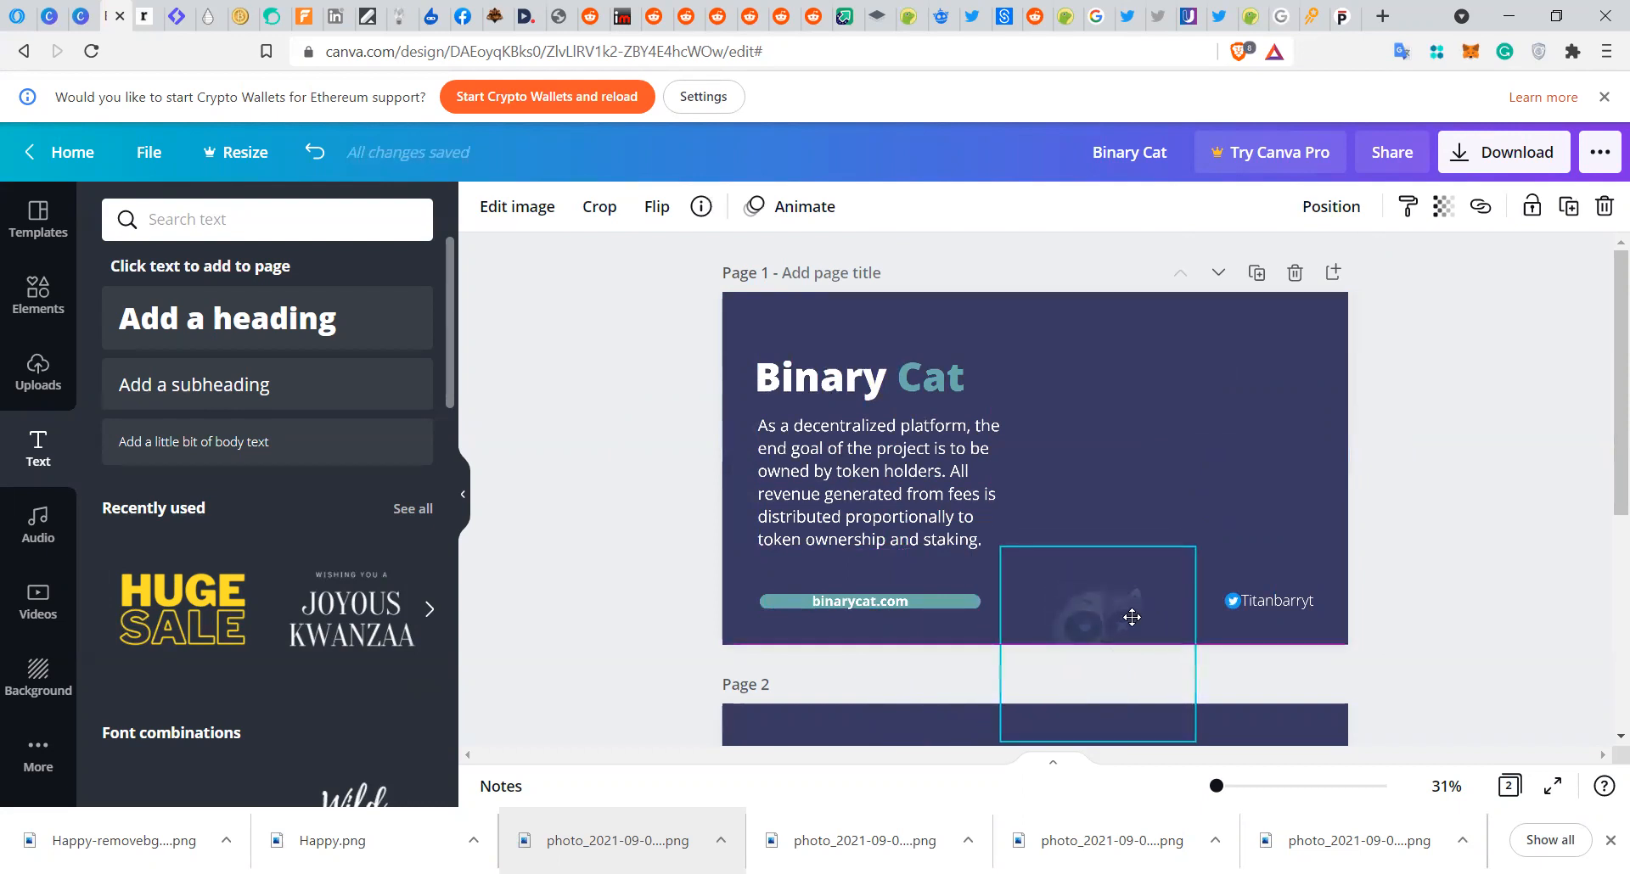
pyautogui.click(1175, 458)
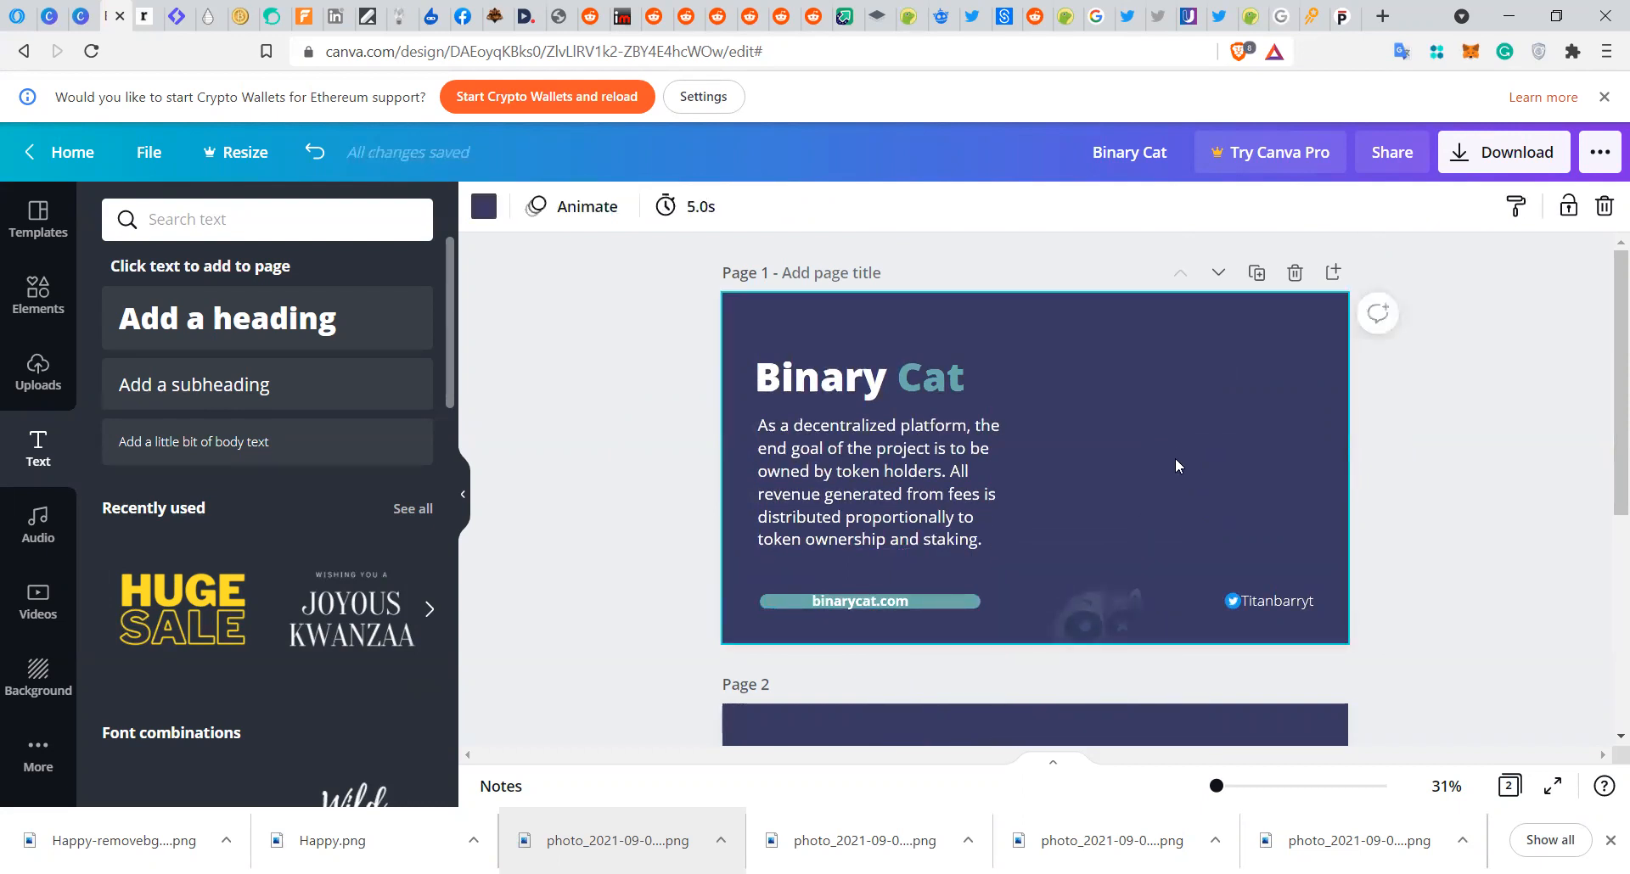
pyautogui.click(879, 514)
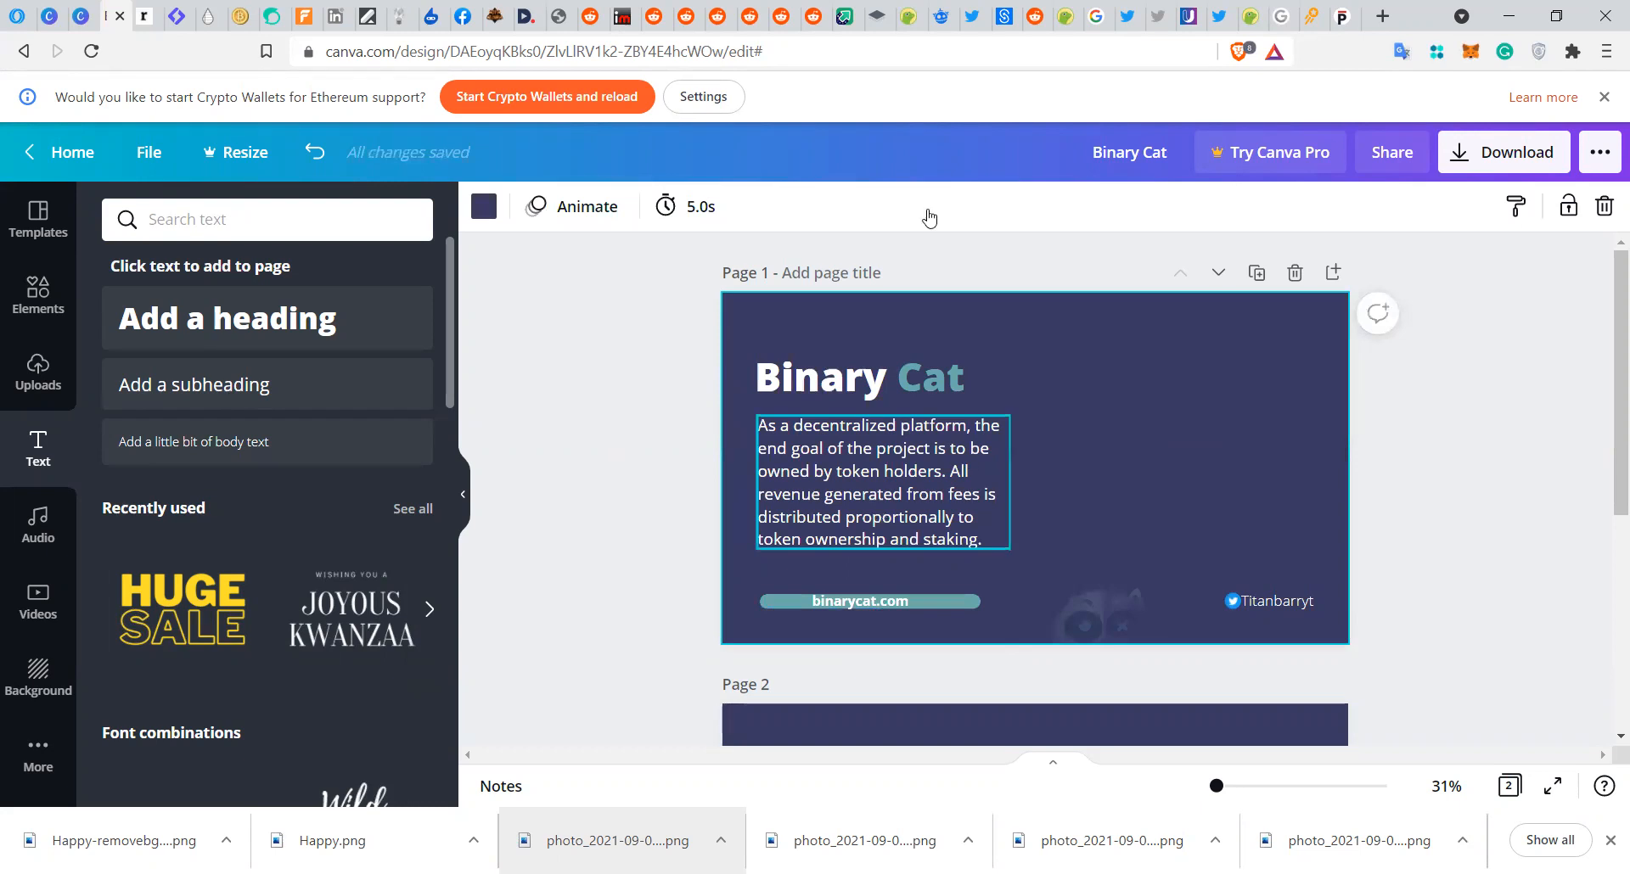
pyautogui.click(931, 208)
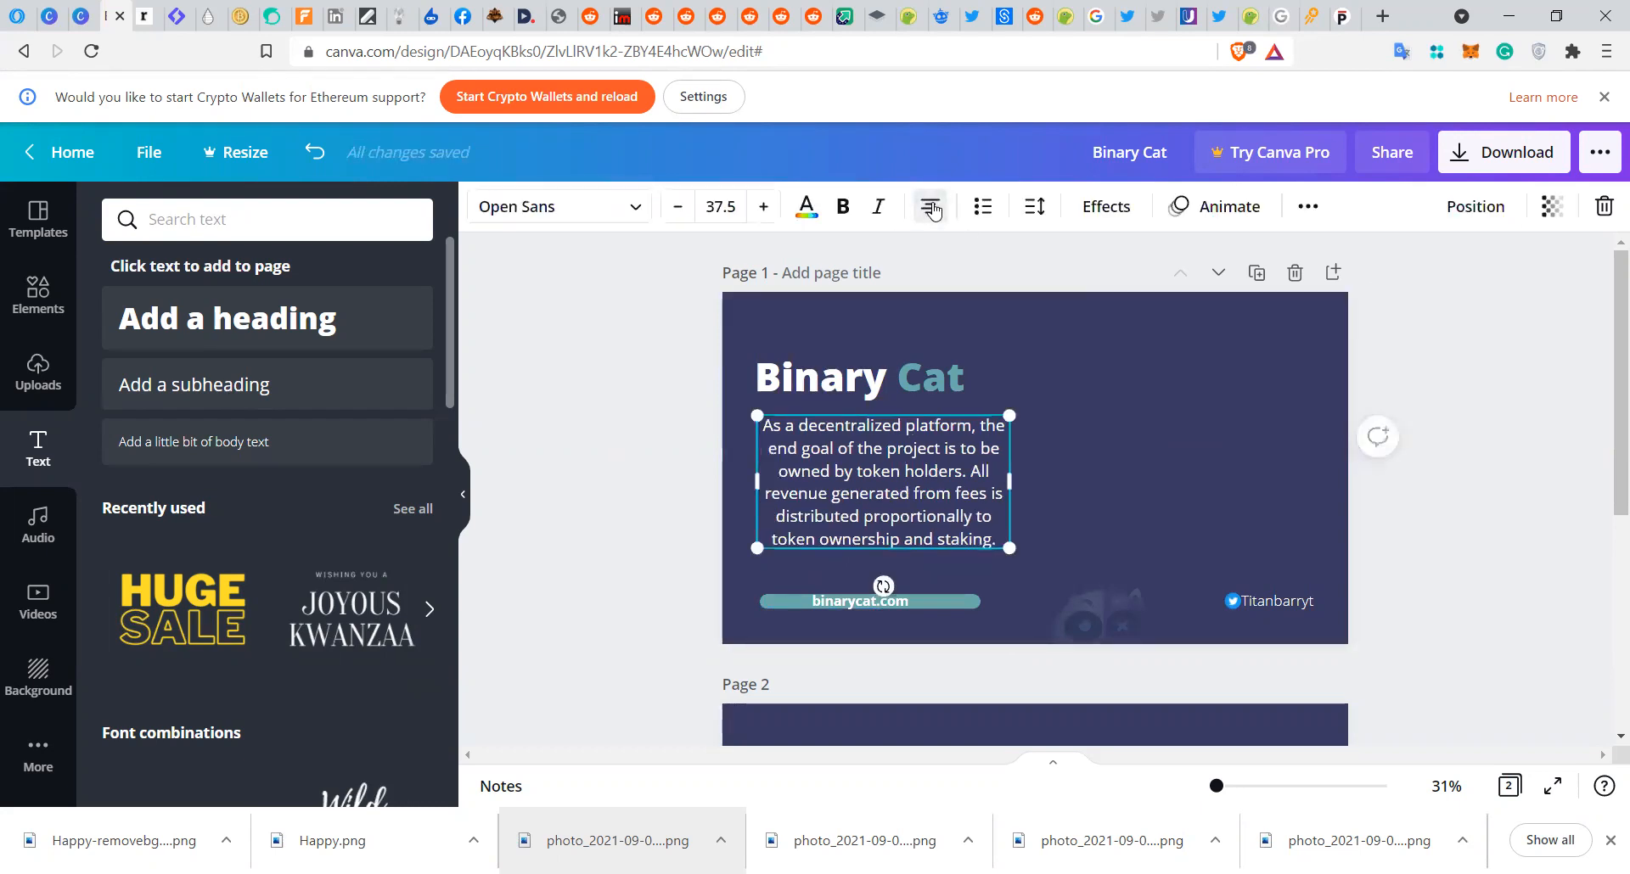
pyautogui.click(1071, 543)
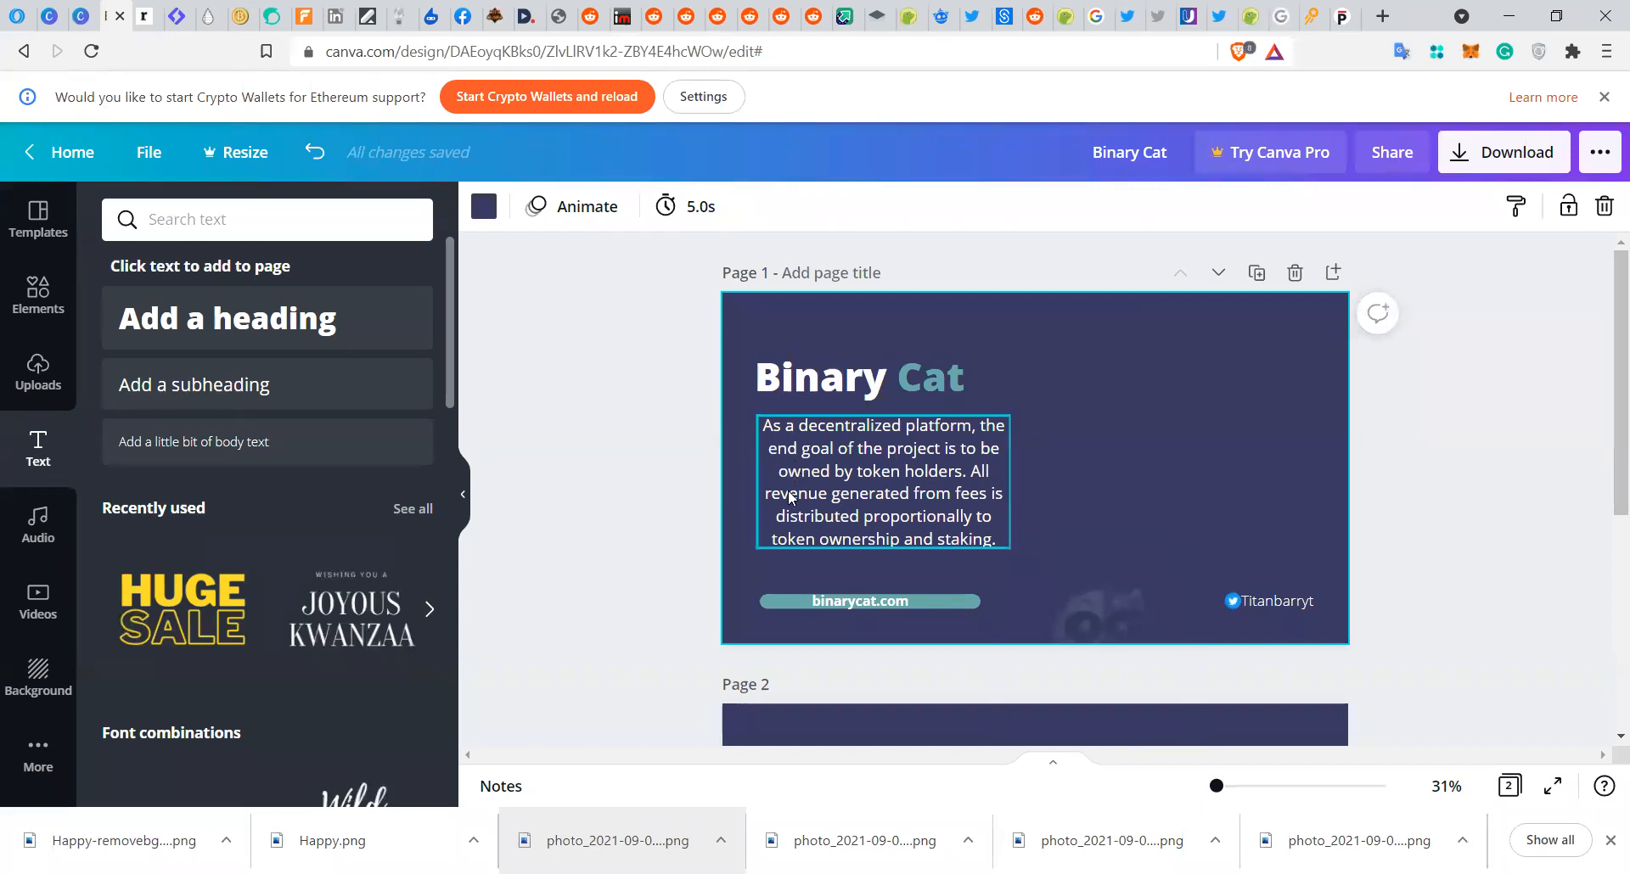
pyautogui.click(879, 487)
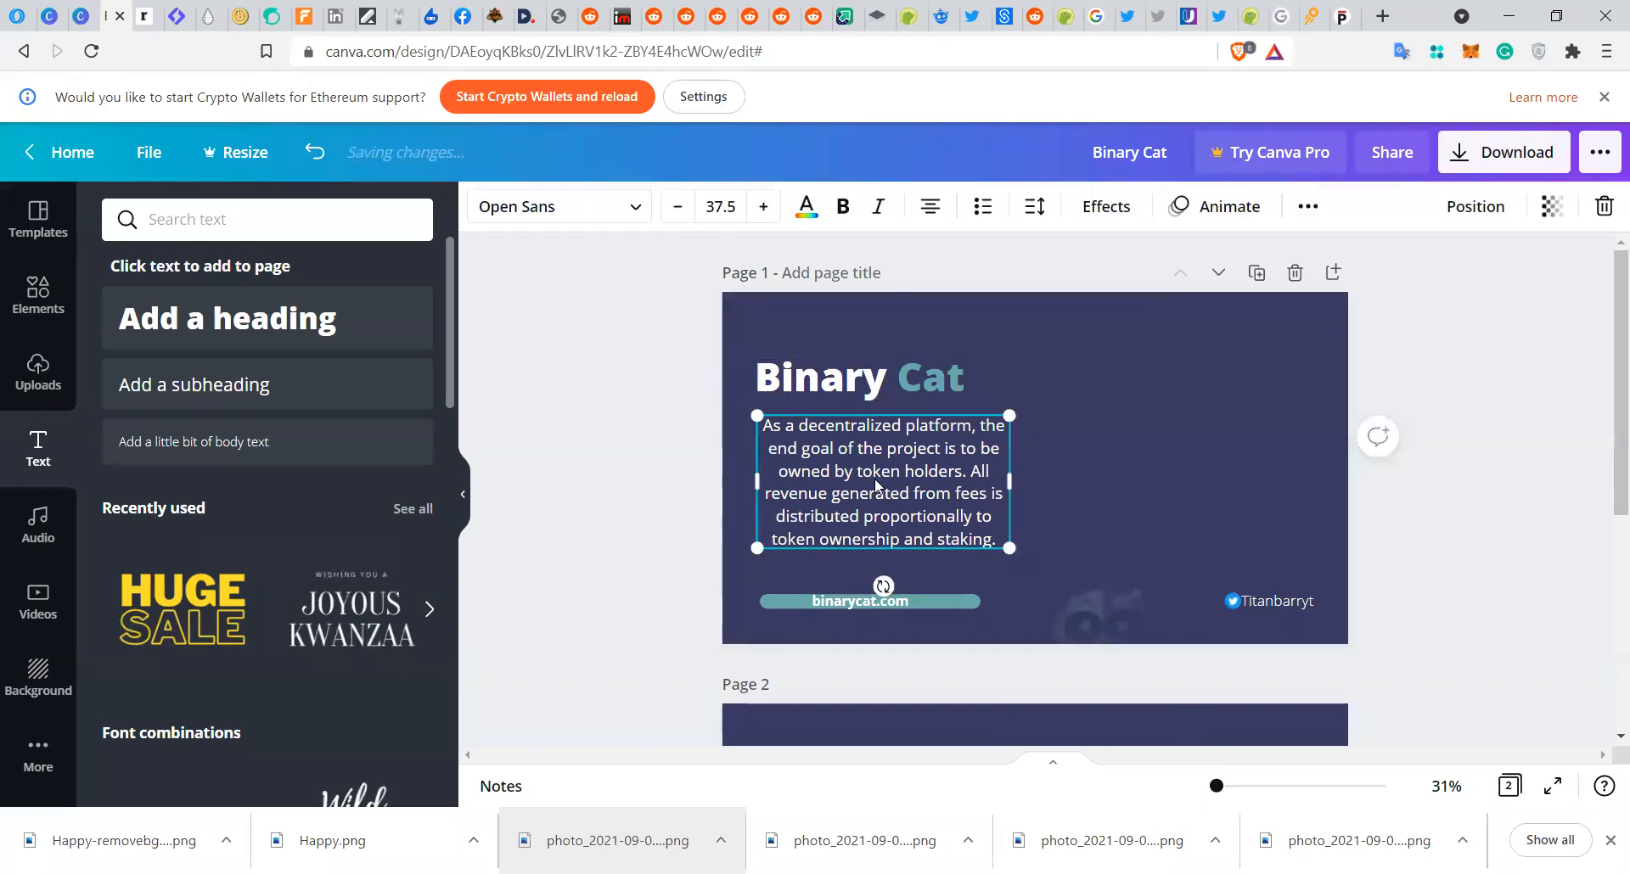
pyautogui.click(930, 206)
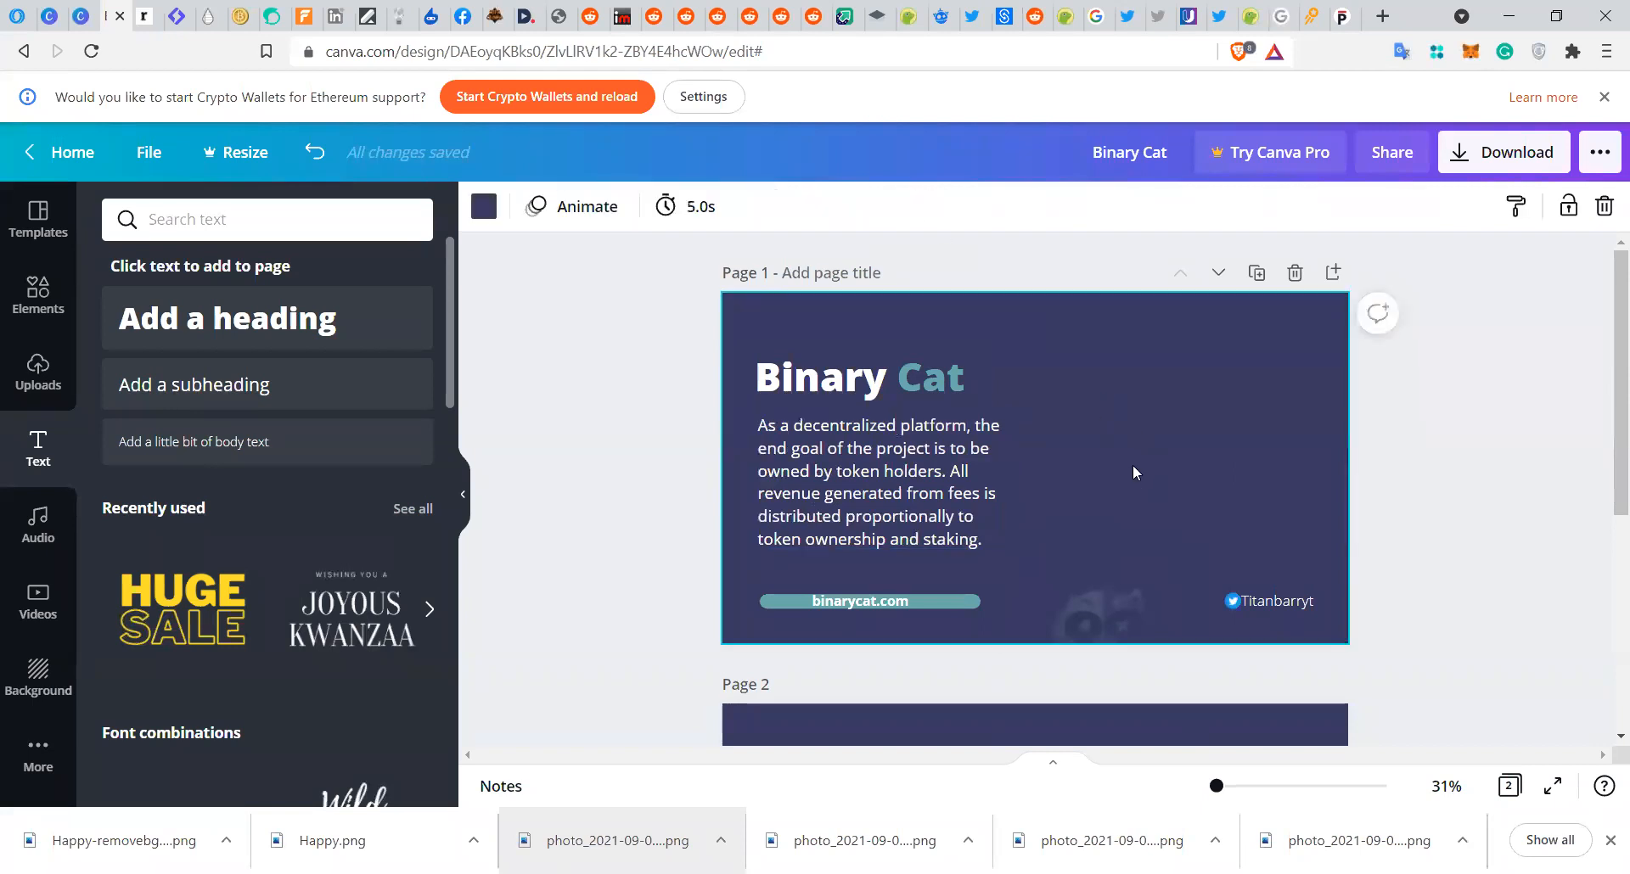
pyautogui.click(51, 373)
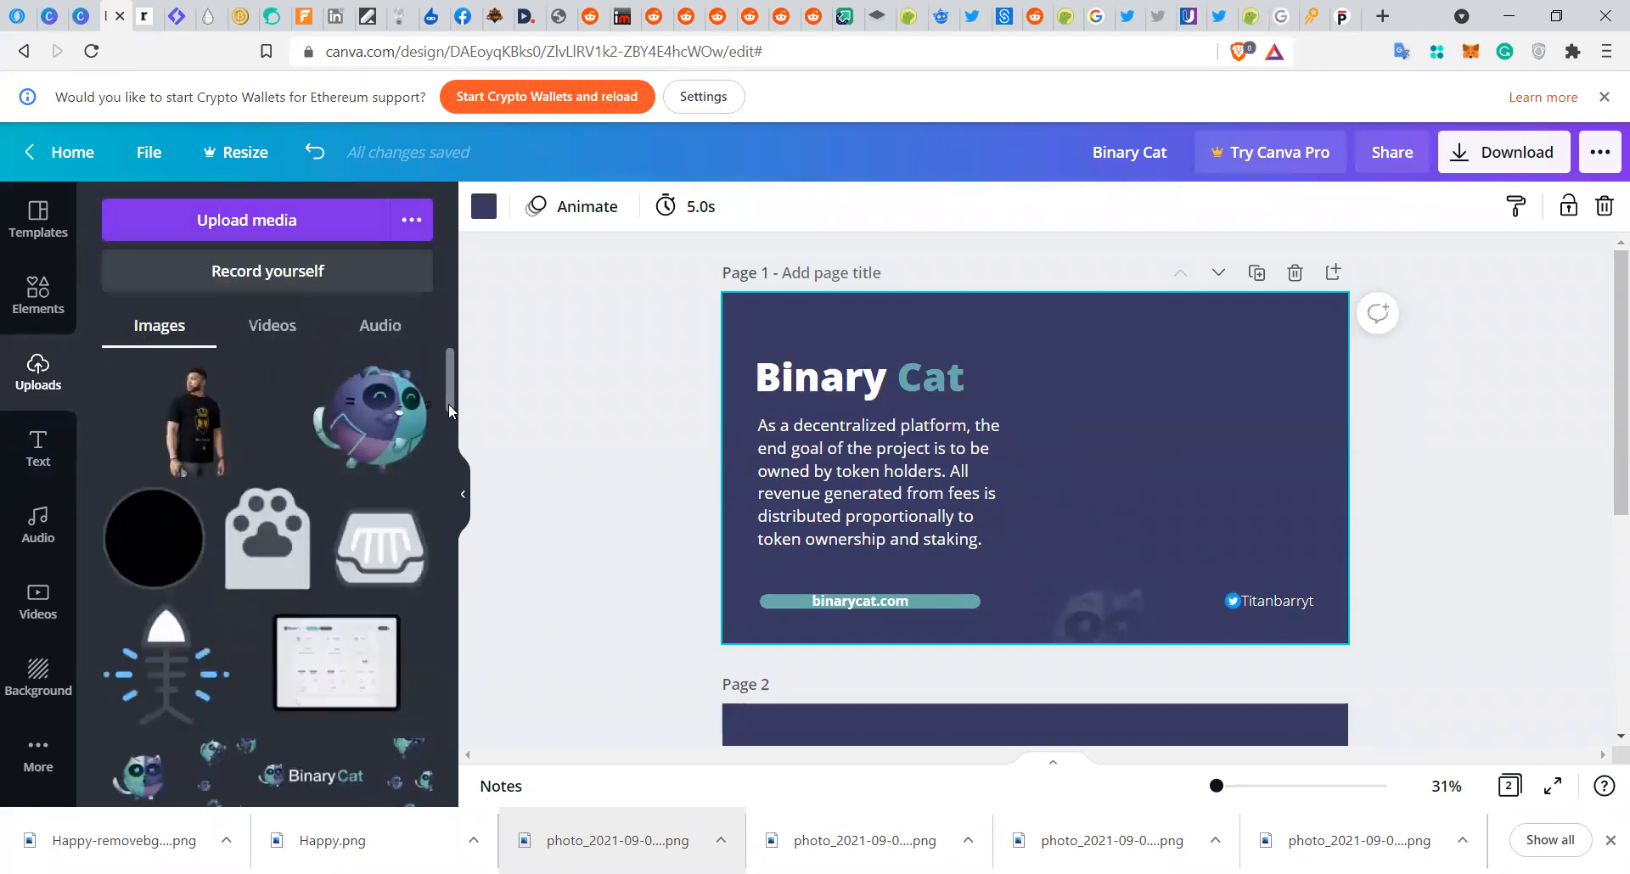
# - Add the dashboard screenshot to the slide and move it to the right side
pyautogui.moveTo(448, 381); pyautogui.dragTo(436, 338)
pyautogui.click(330, 671)
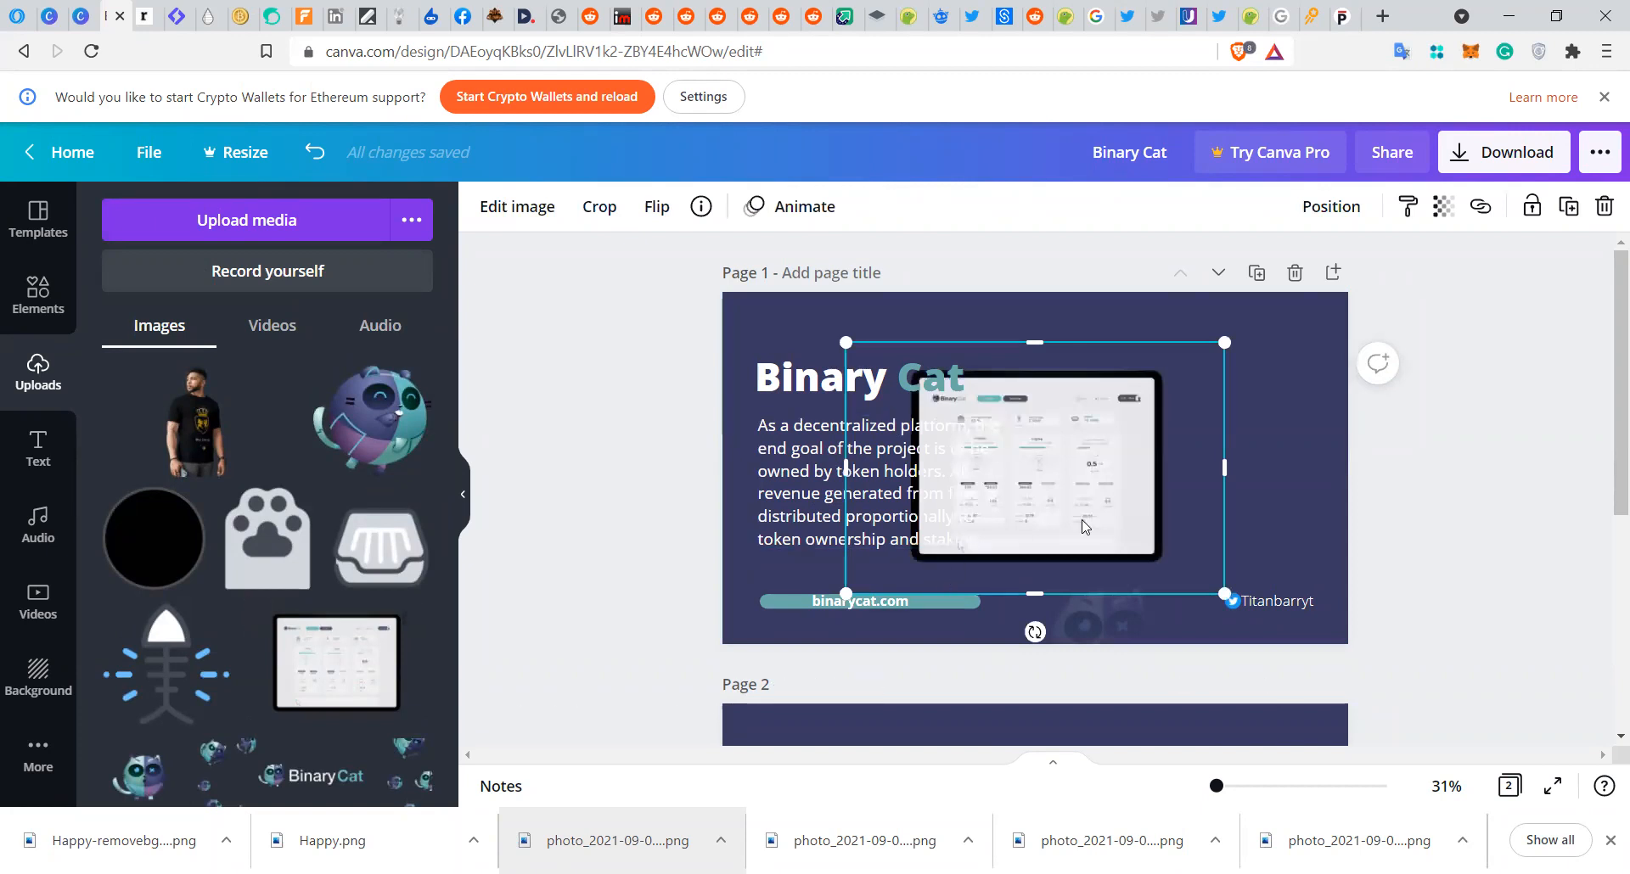
pyautogui.moveTo(1090, 521); pyautogui.dragTo(1219, 532)
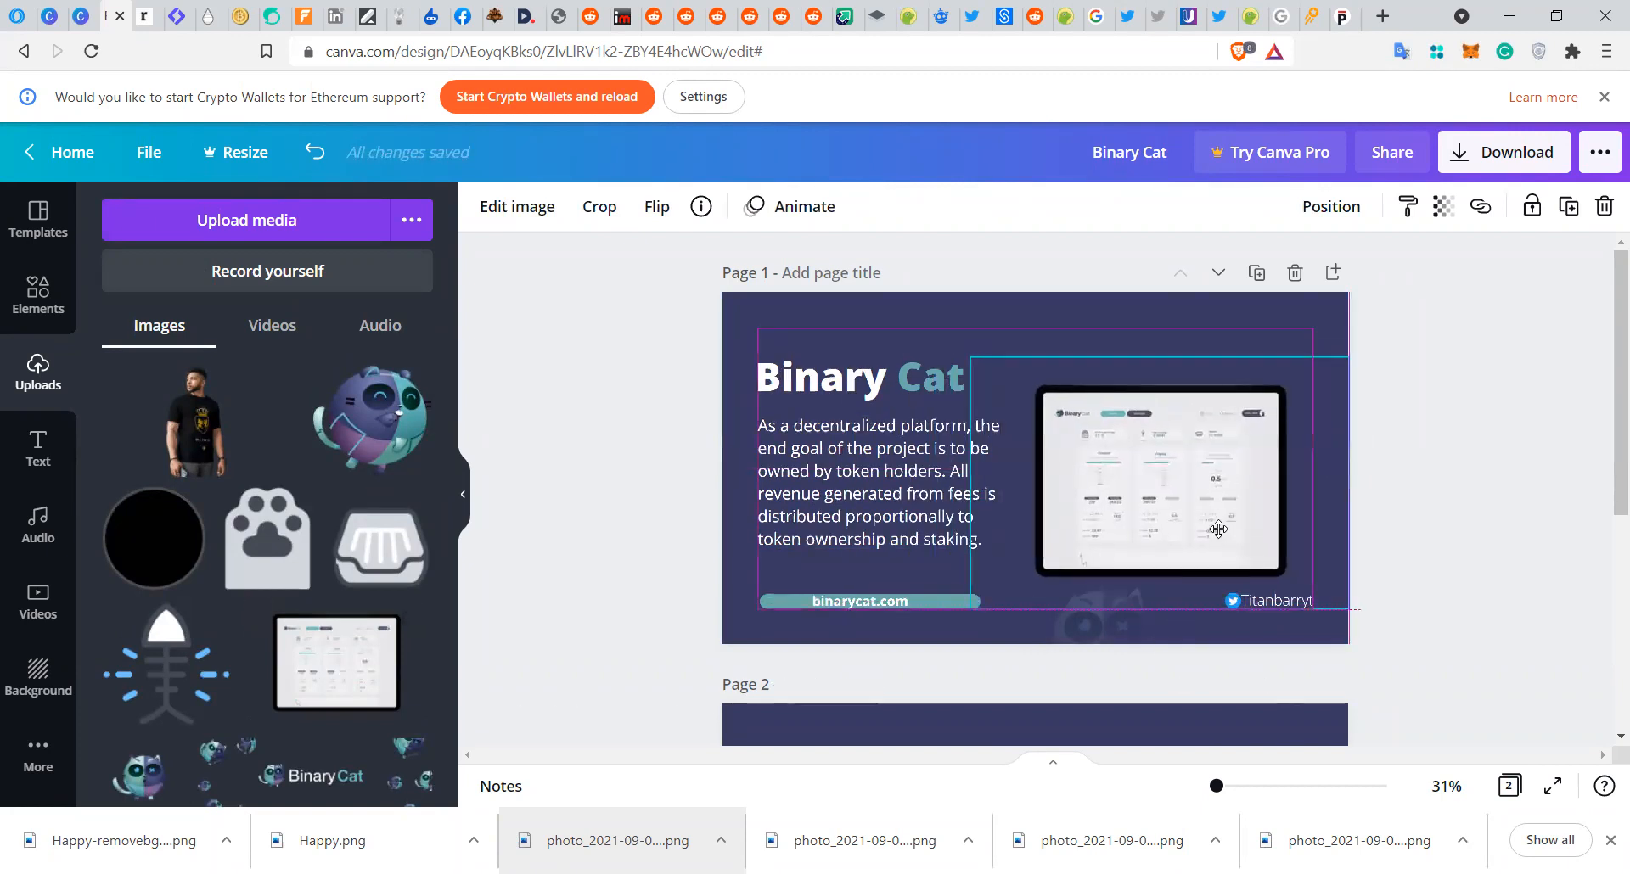
pyautogui.click(1434, 552)
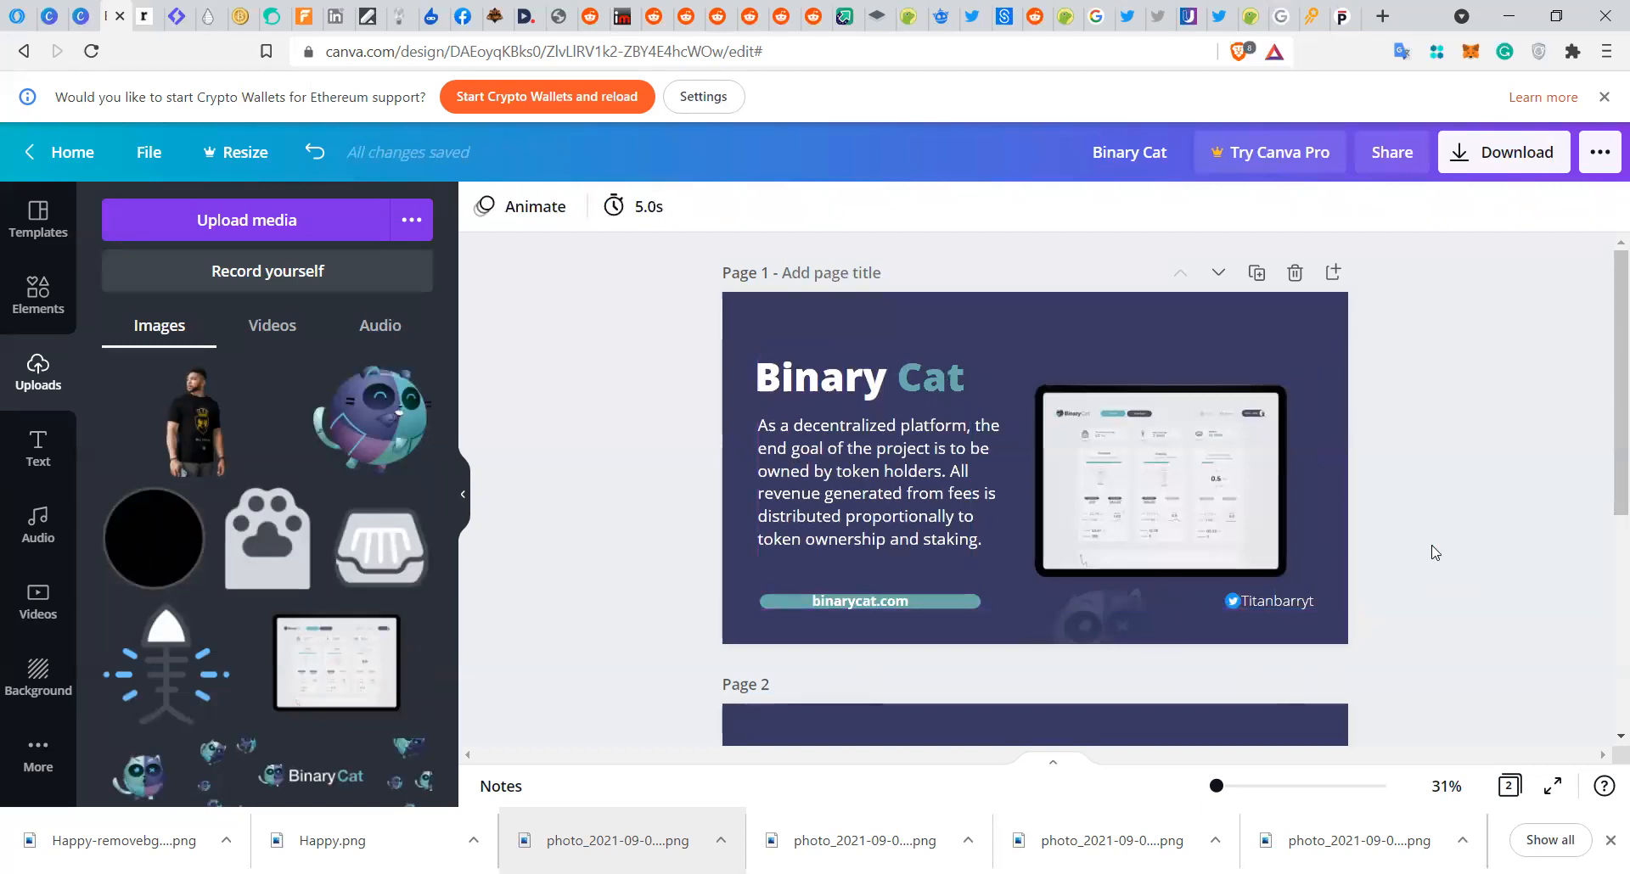
# - Shrink the dashboard screenshot and place it up and left, beside the paragraph
pyautogui.click(1102, 483)
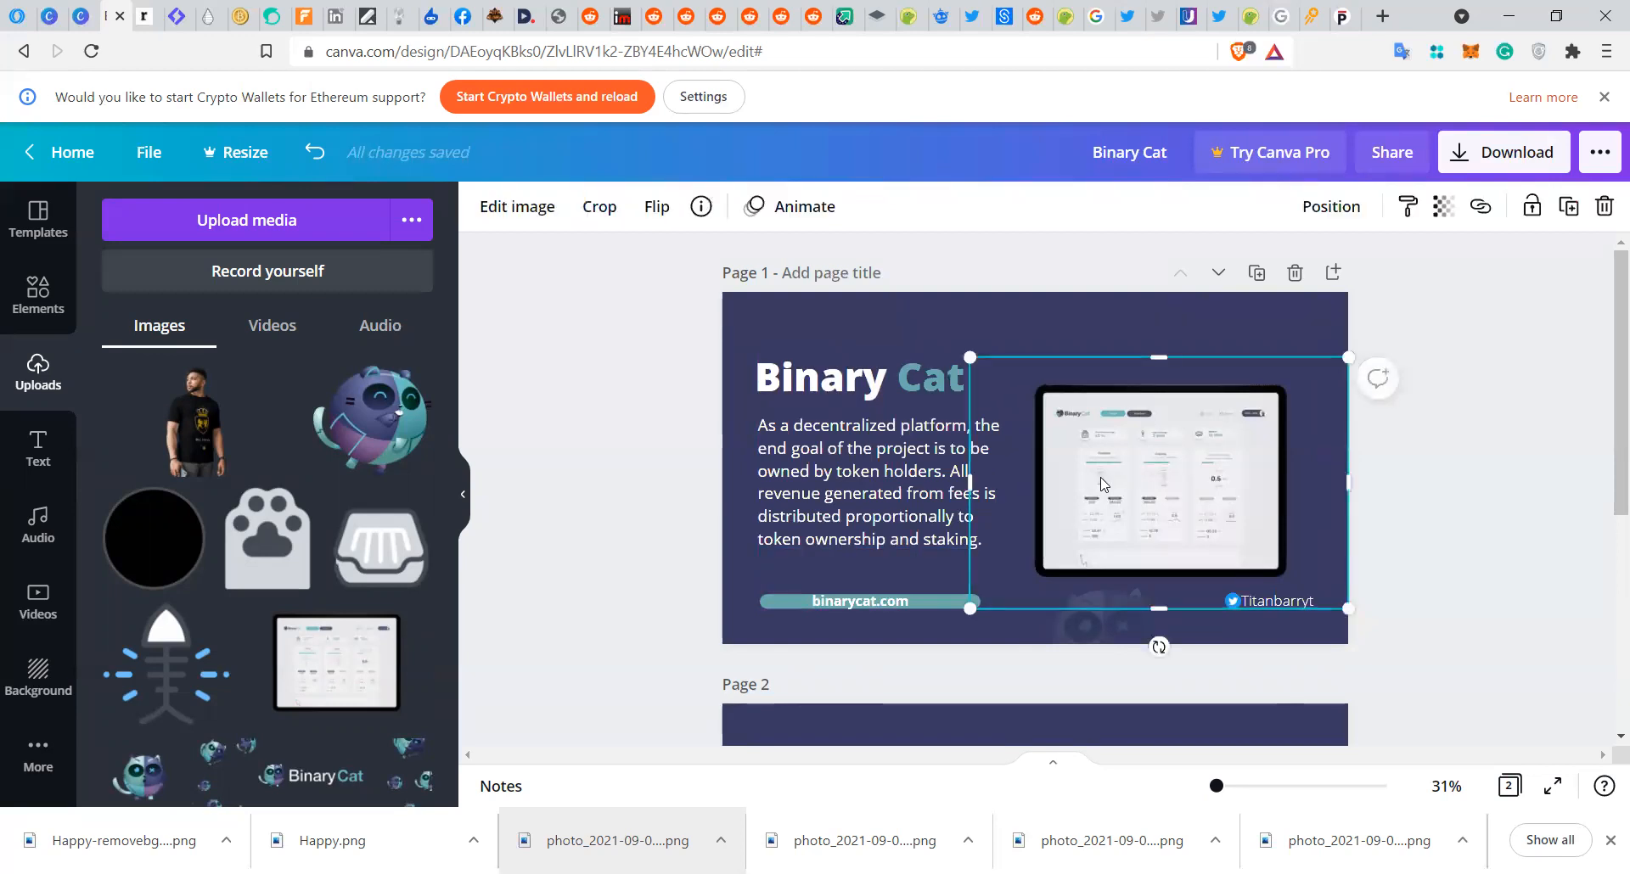
pyautogui.moveTo(966, 363); pyautogui.dragTo(1057, 418)
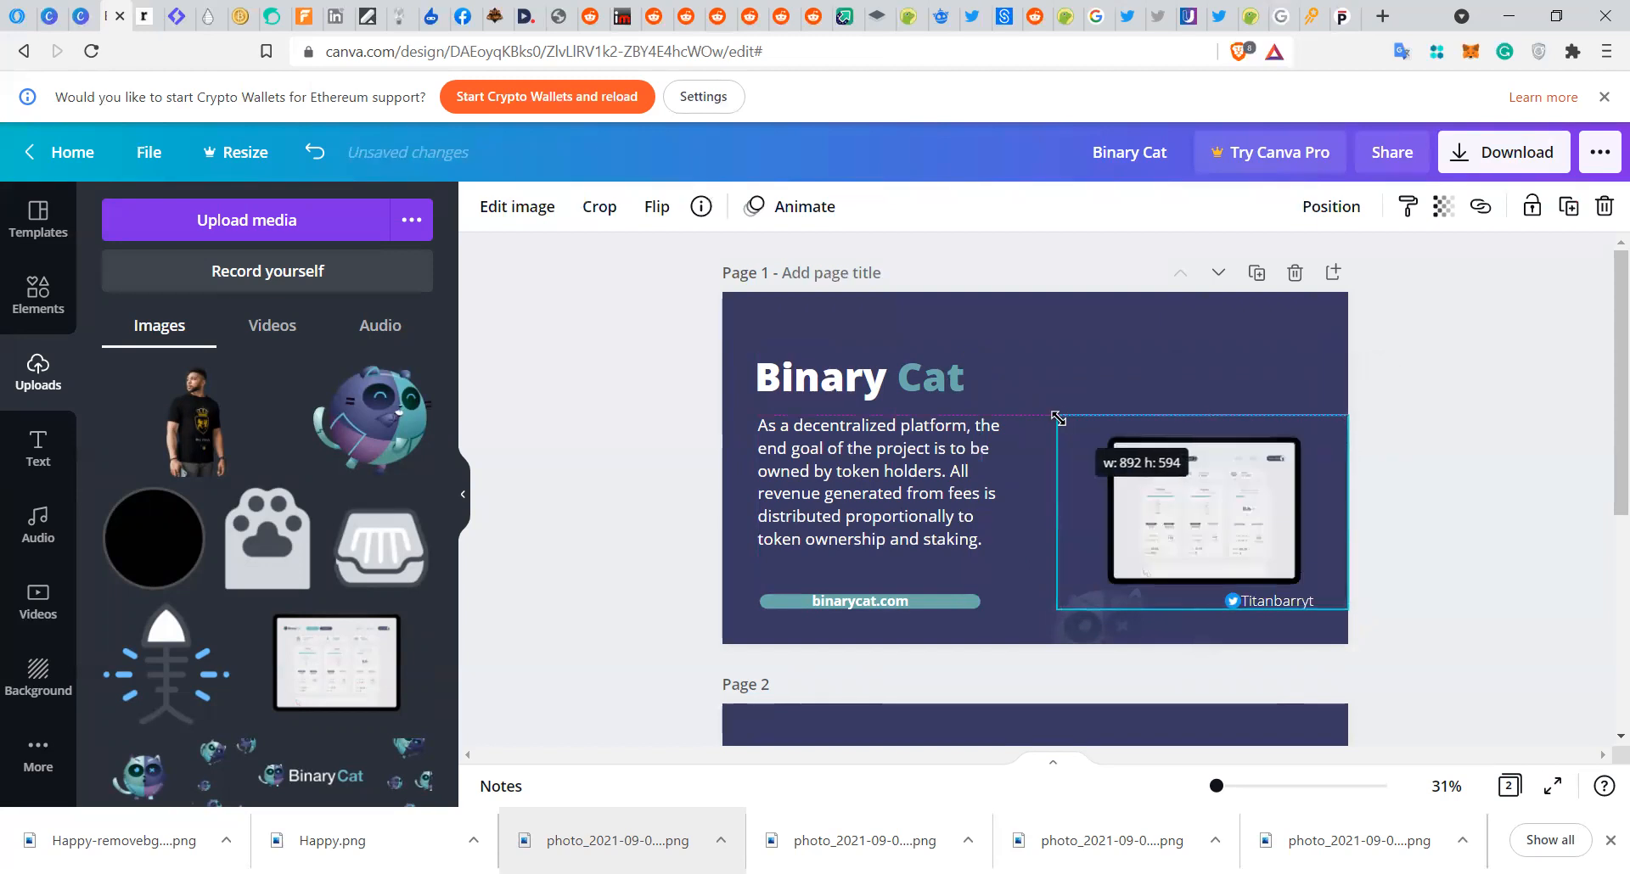
pyautogui.click(1148, 370)
pyautogui.moveTo(1198, 460)
pyautogui.mouseDown()
pyautogui.moveTo(1167, 401)
pyautogui.moveTo(1198, 469)
pyautogui.moveTo(1156, 467)
pyautogui.moveTo(1180, 466)
pyautogui.mouseUp()
pyautogui.click(1177, 357)
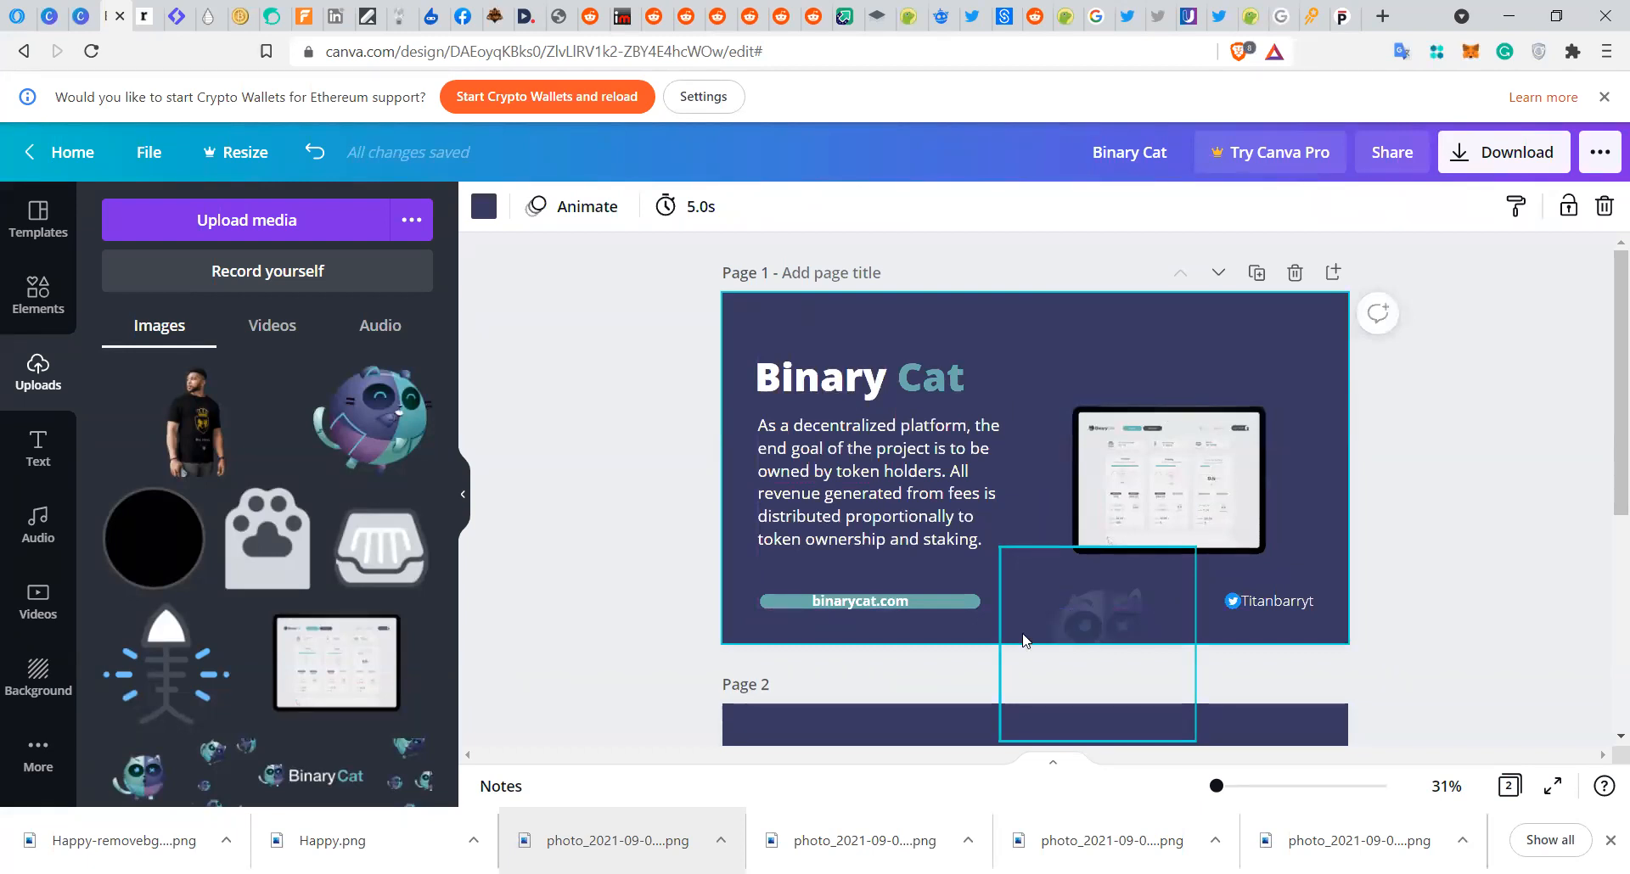
pyautogui.click(1149, 495)
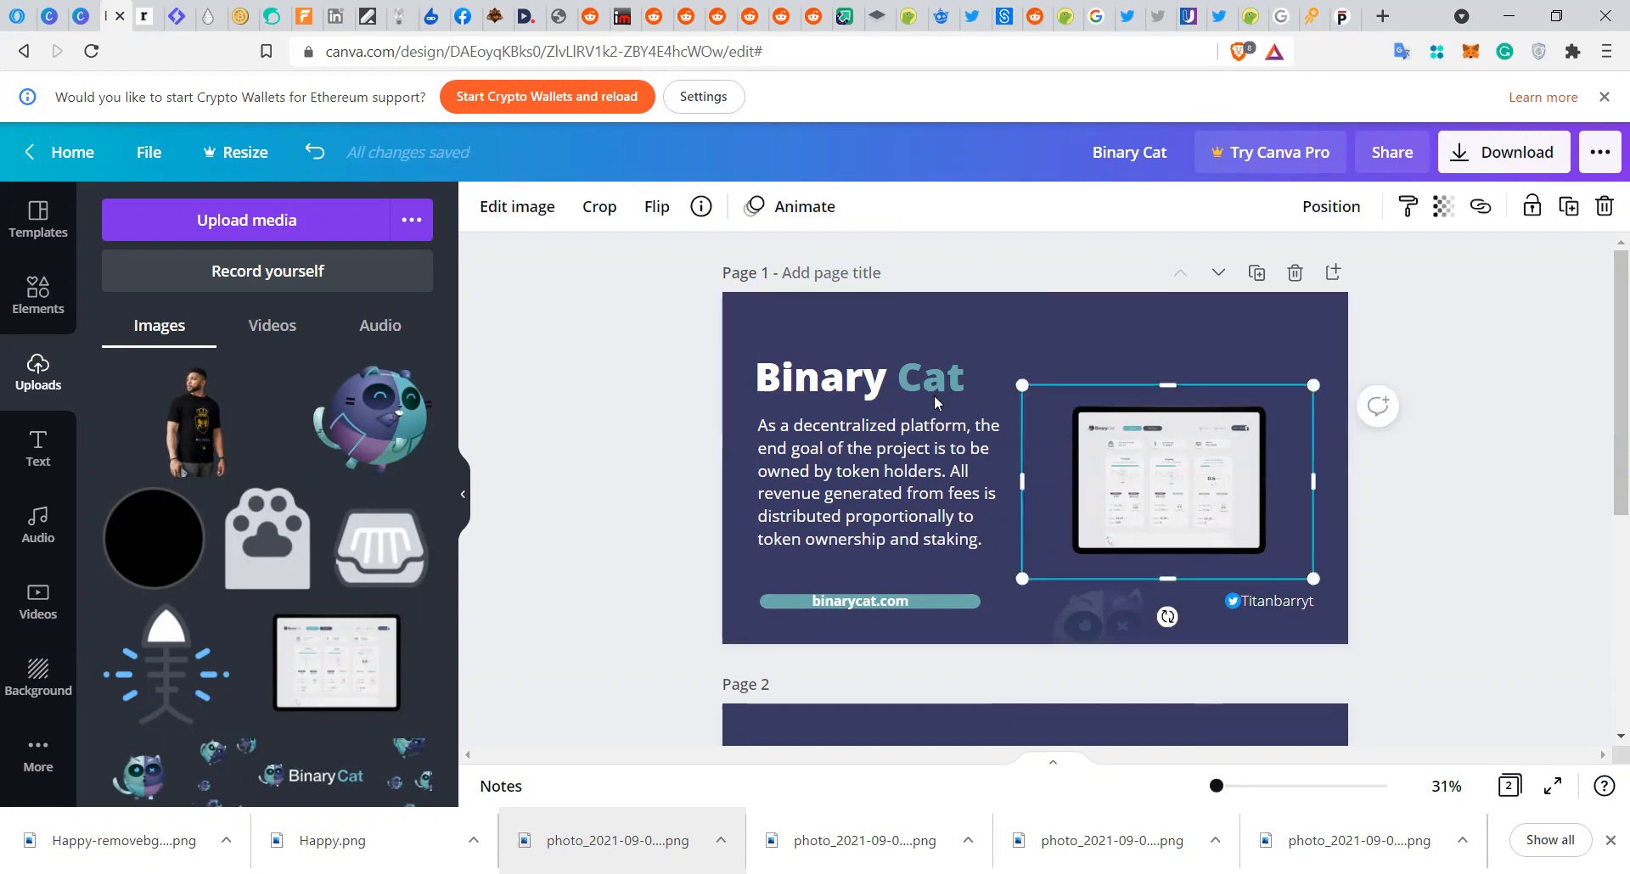
pyautogui.click(512, 214)
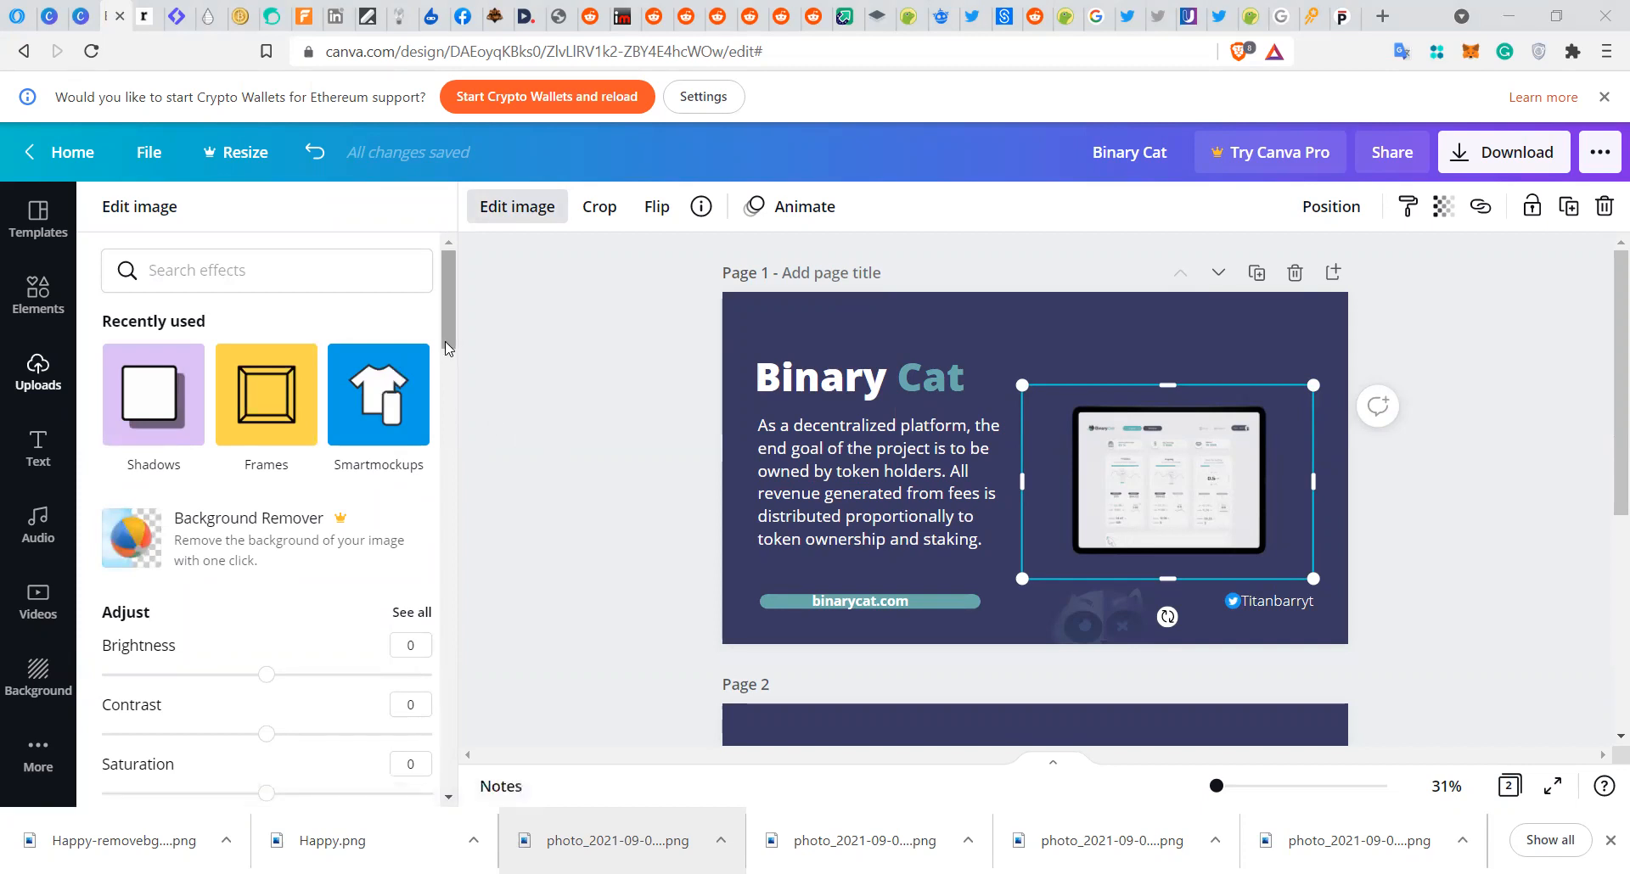
# - Scroll the Edit image panel down to Smartmockups and show all mockup styles
pyautogui.scroll(-10, 428, 598)
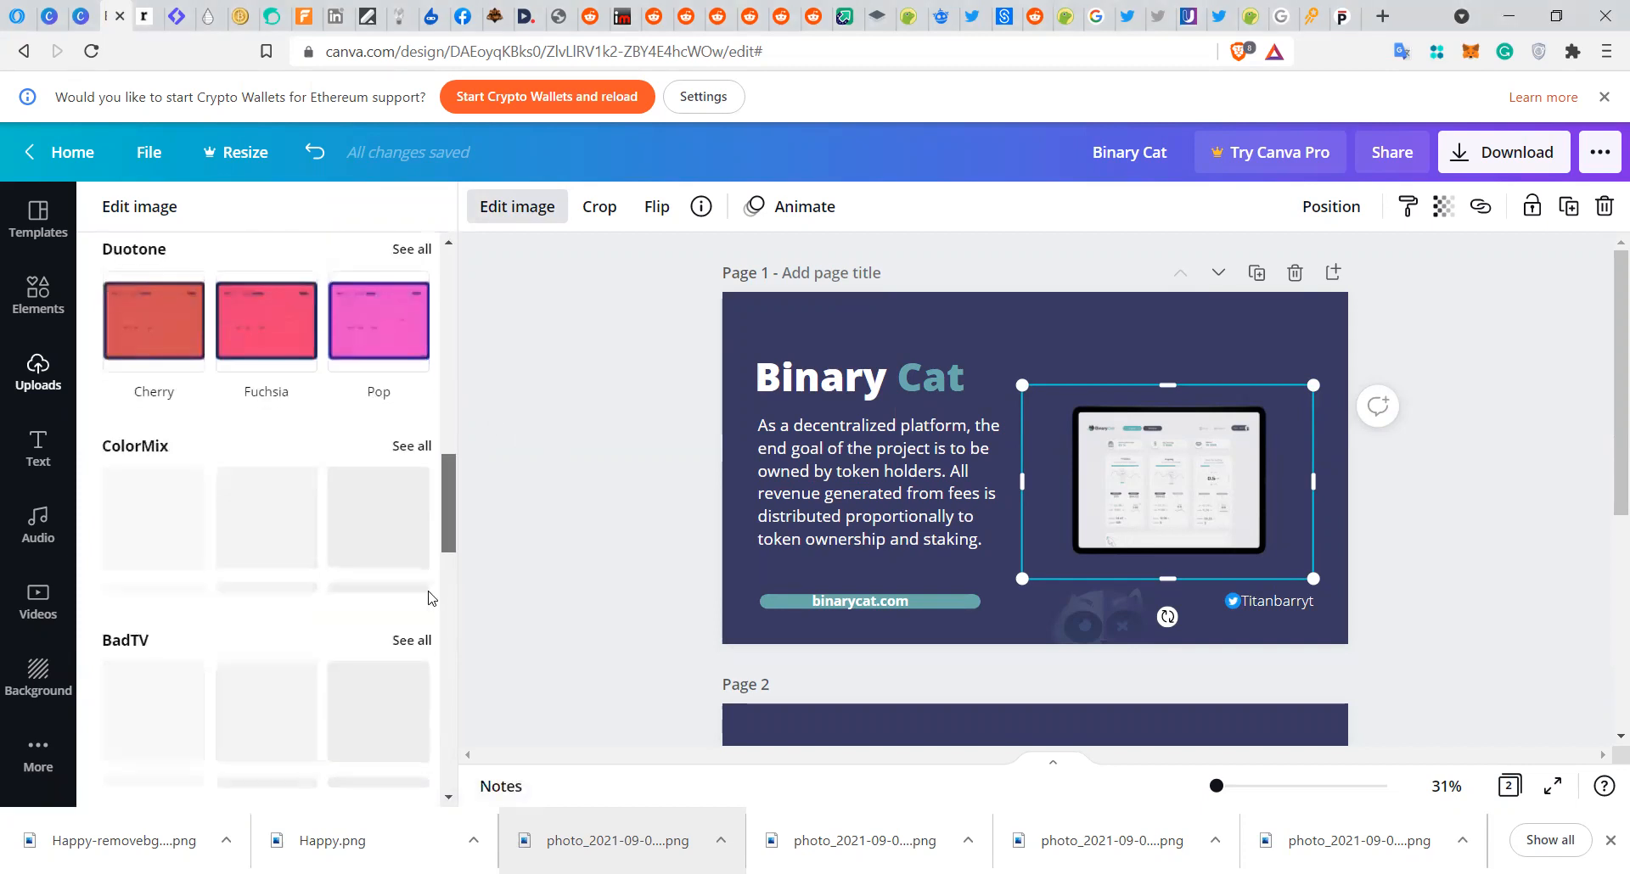
pyautogui.scroll(-7, 429, 598)
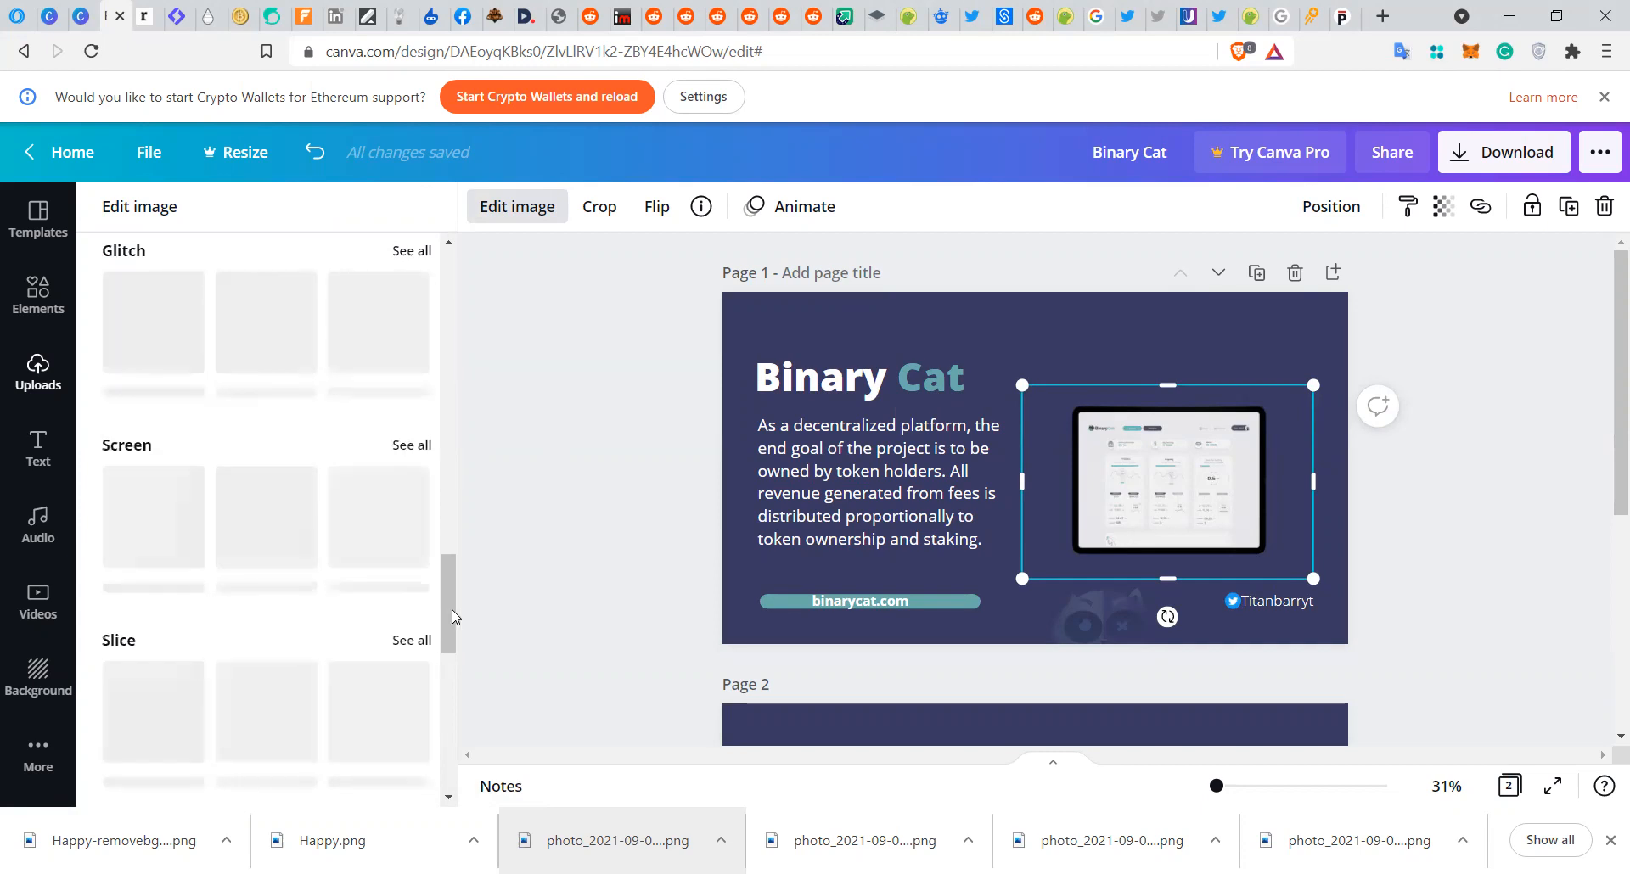
pyautogui.moveTo(452, 609); pyautogui.dragTo(450, 421)
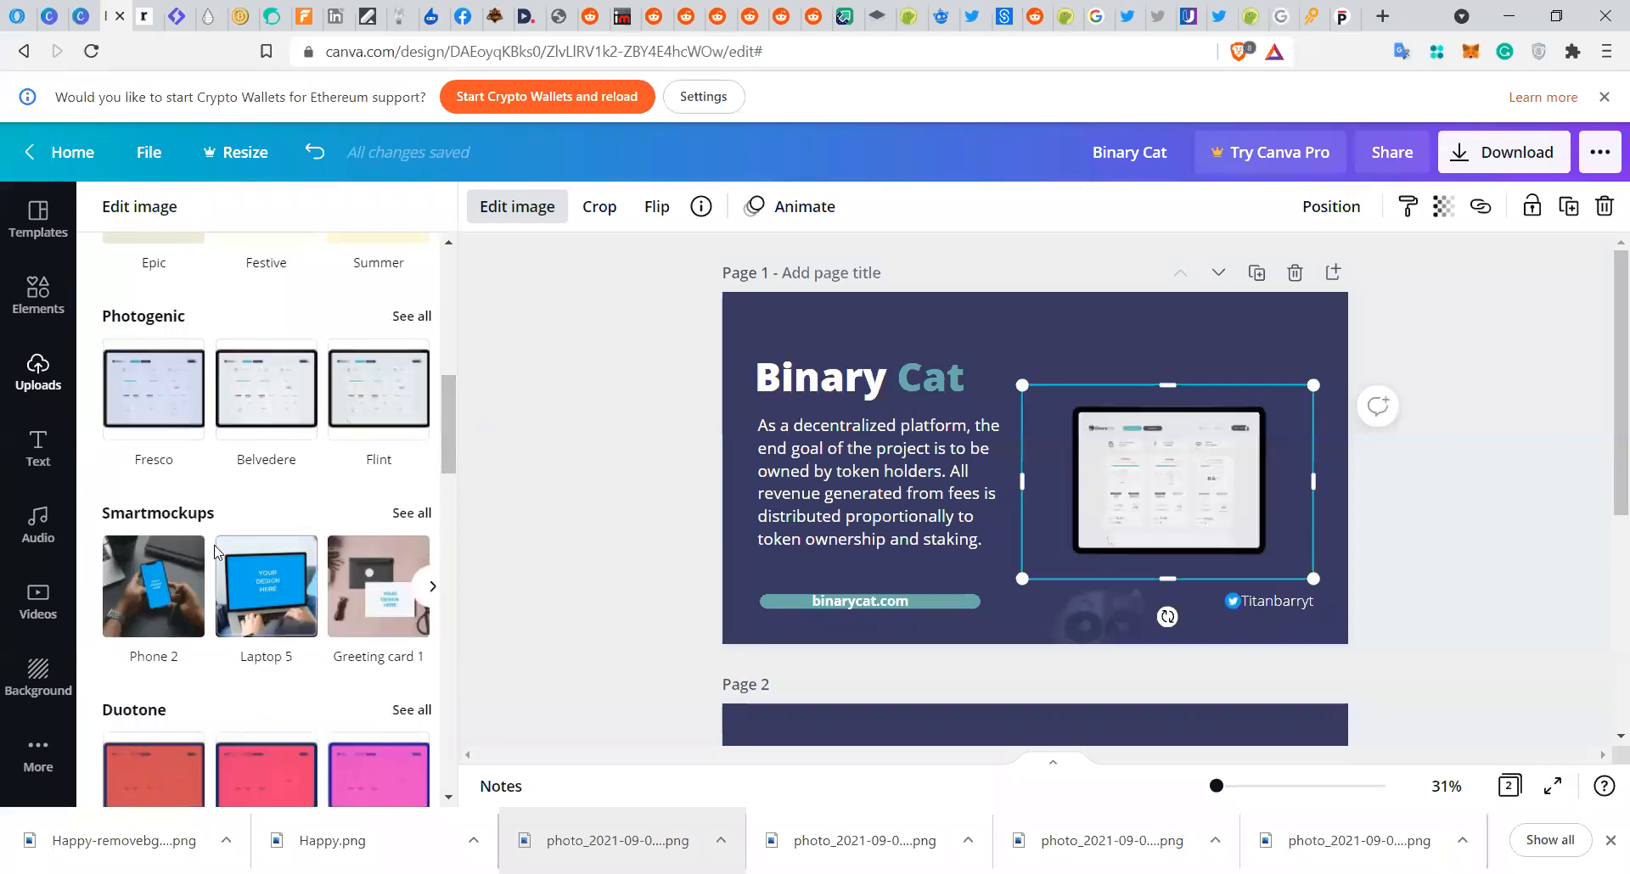
pyautogui.click(407, 515)
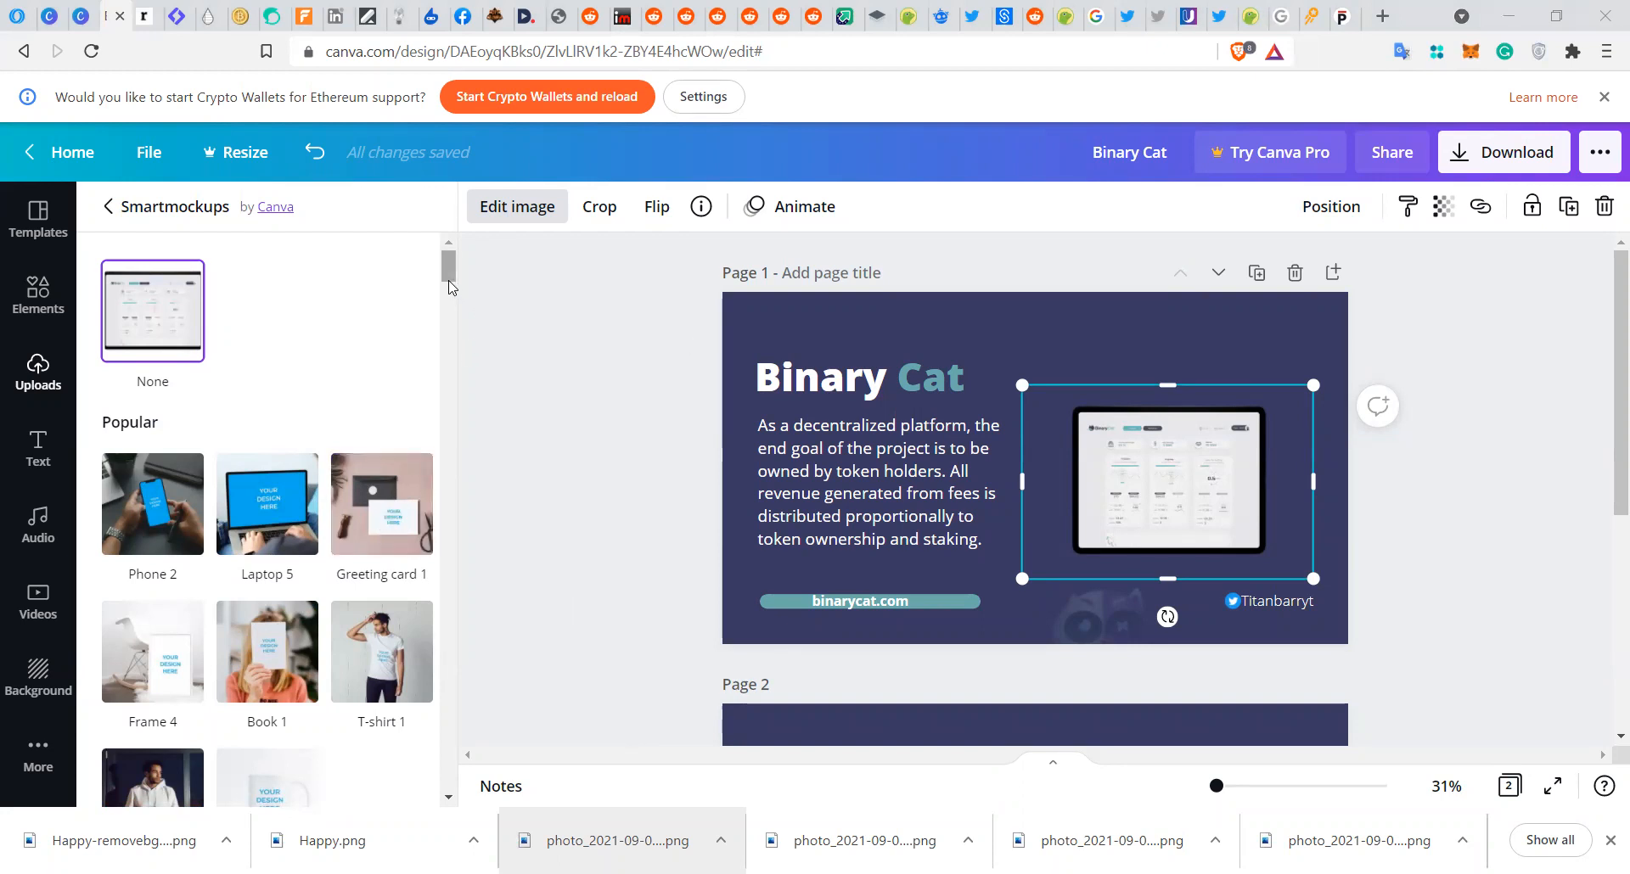
# - Apply the Laptop 20 mockup to the screenshot and set its crop to Fit
pyautogui.moveTo(449, 285); pyautogui.dragTo(461, 468)
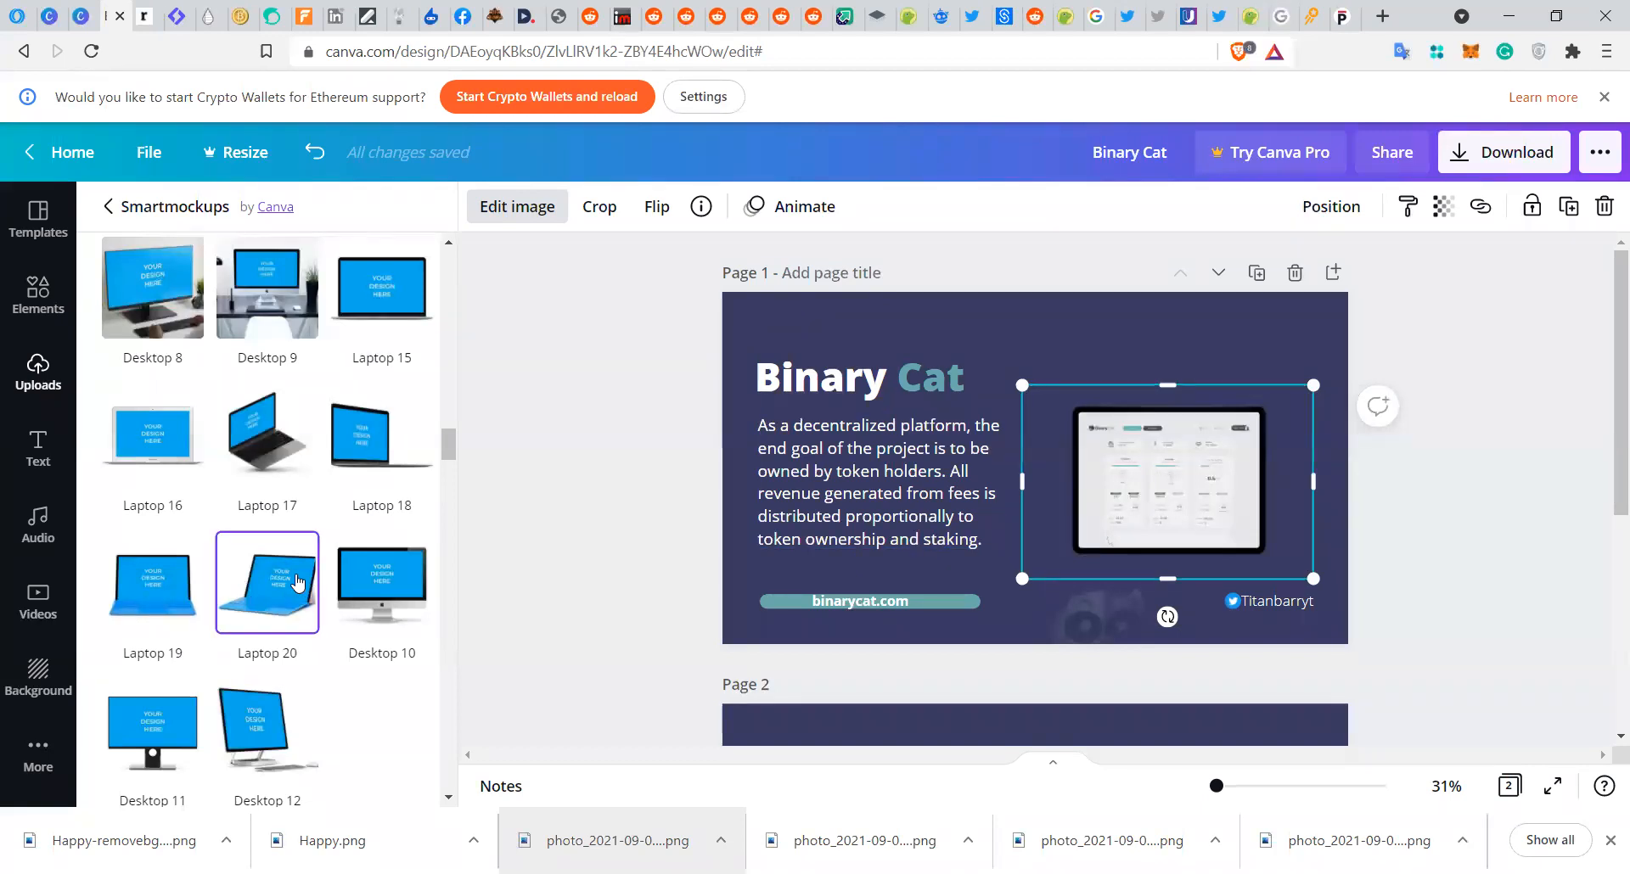
pyautogui.click(264, 589)
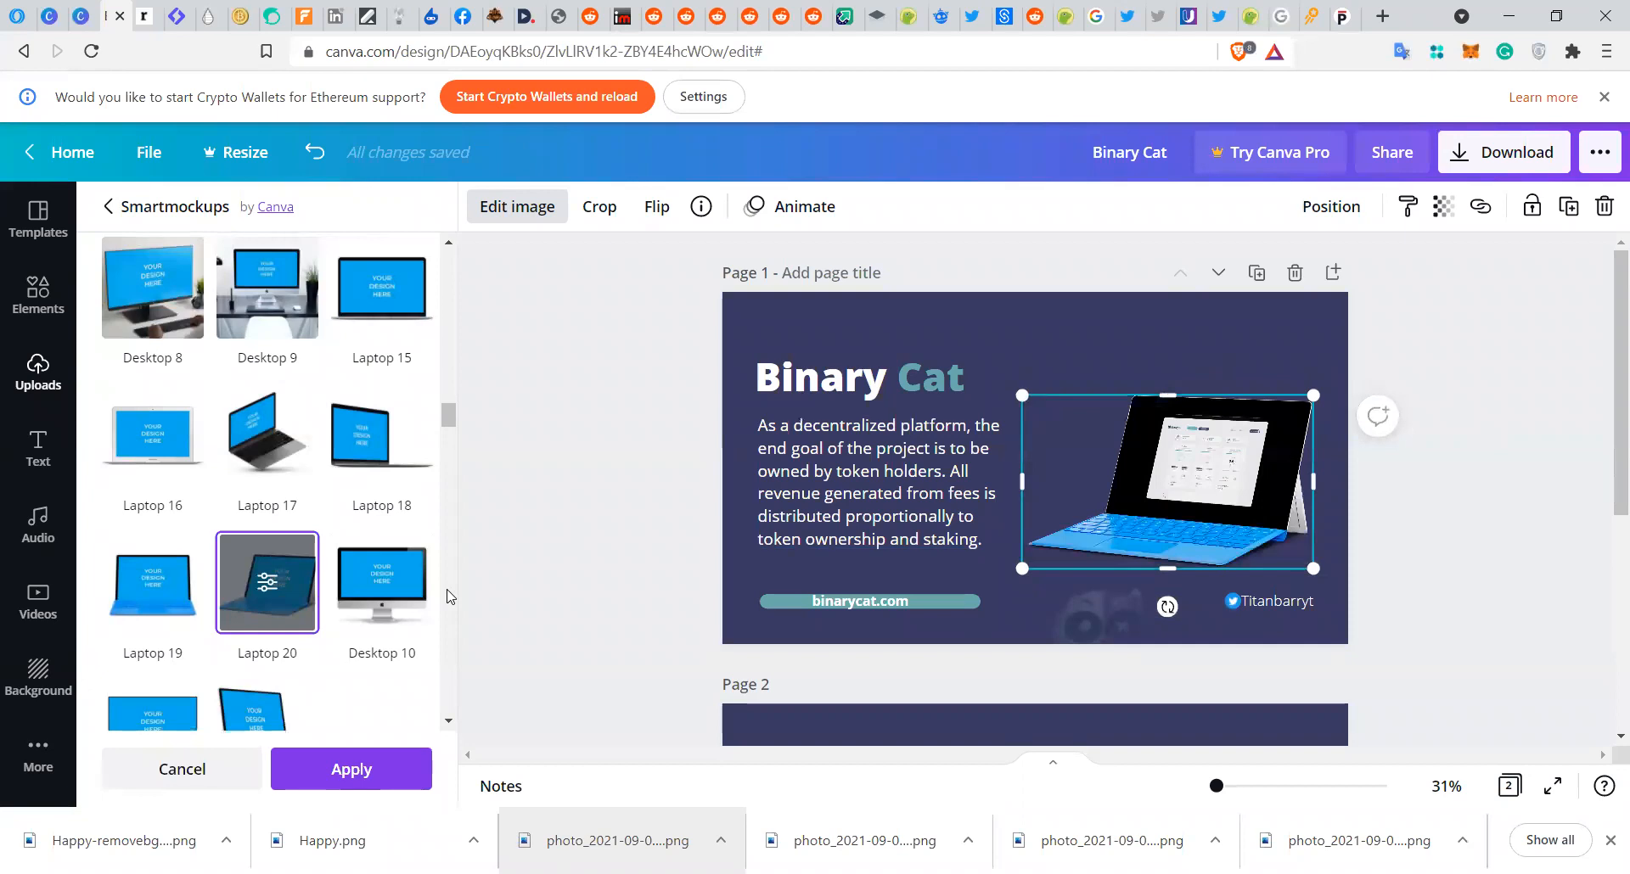
pyautogui.click(268, 588)
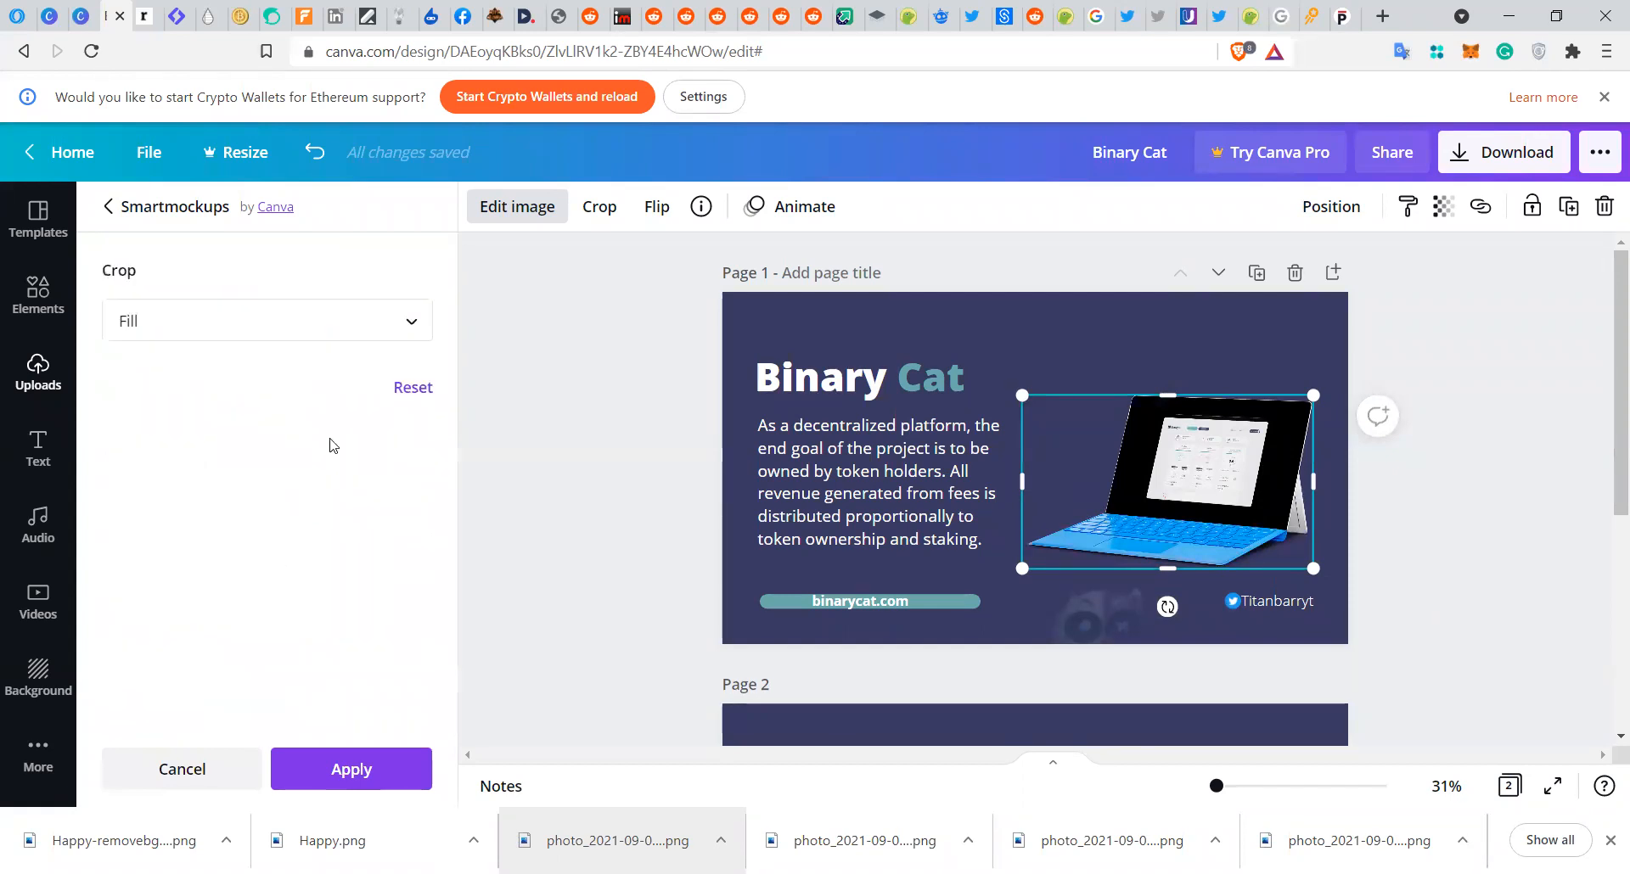
pyautogui.click(412, 331)
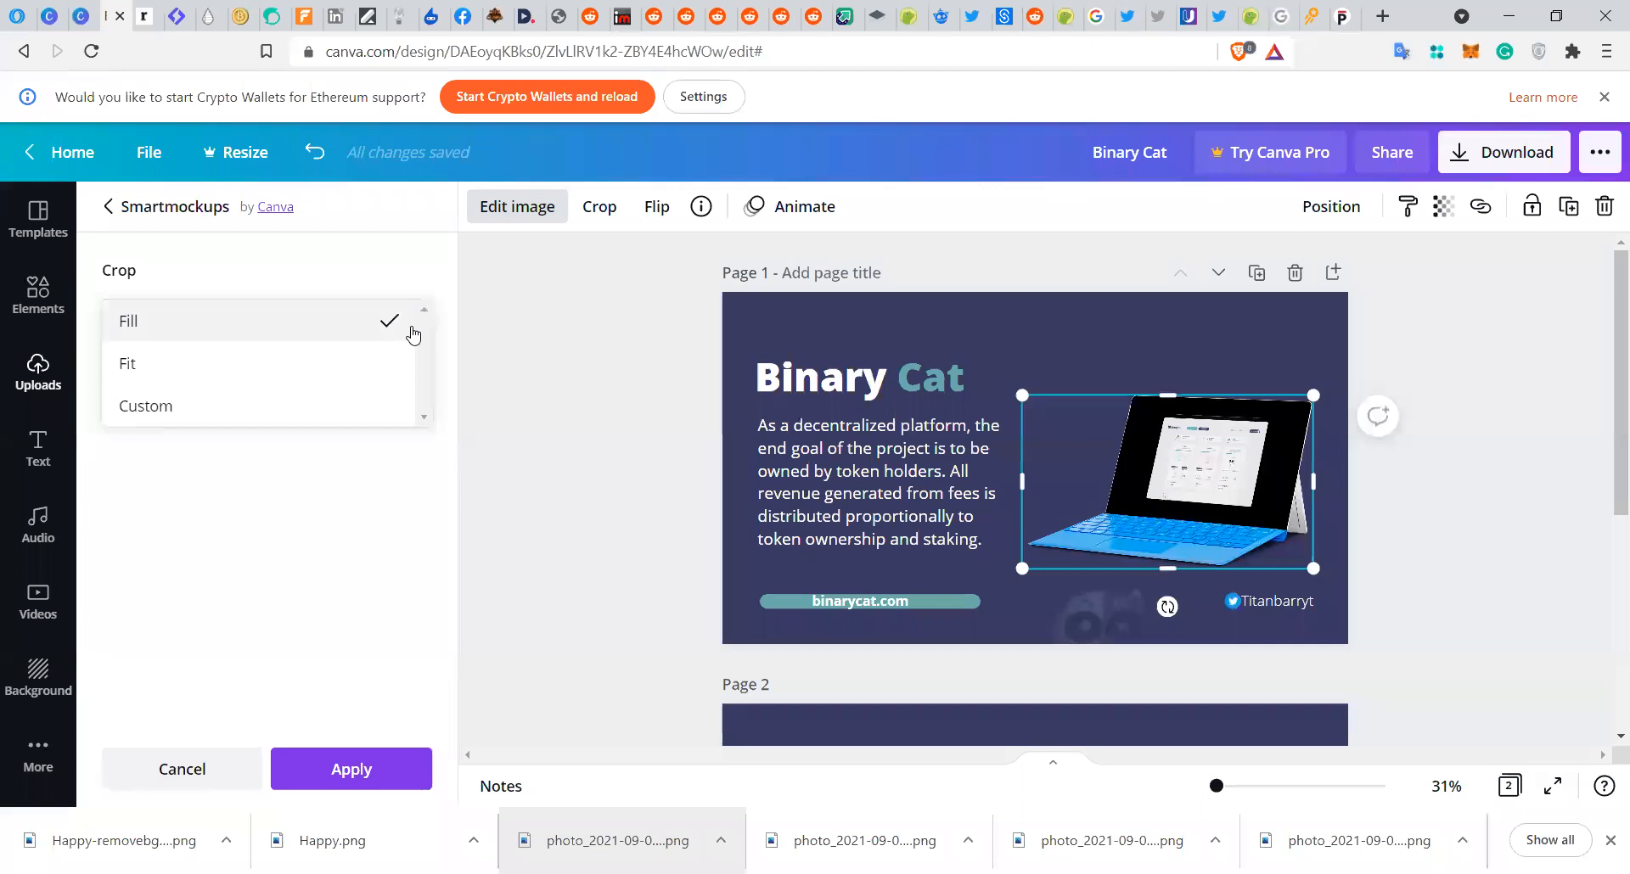
pyautogui.click(331, 371)
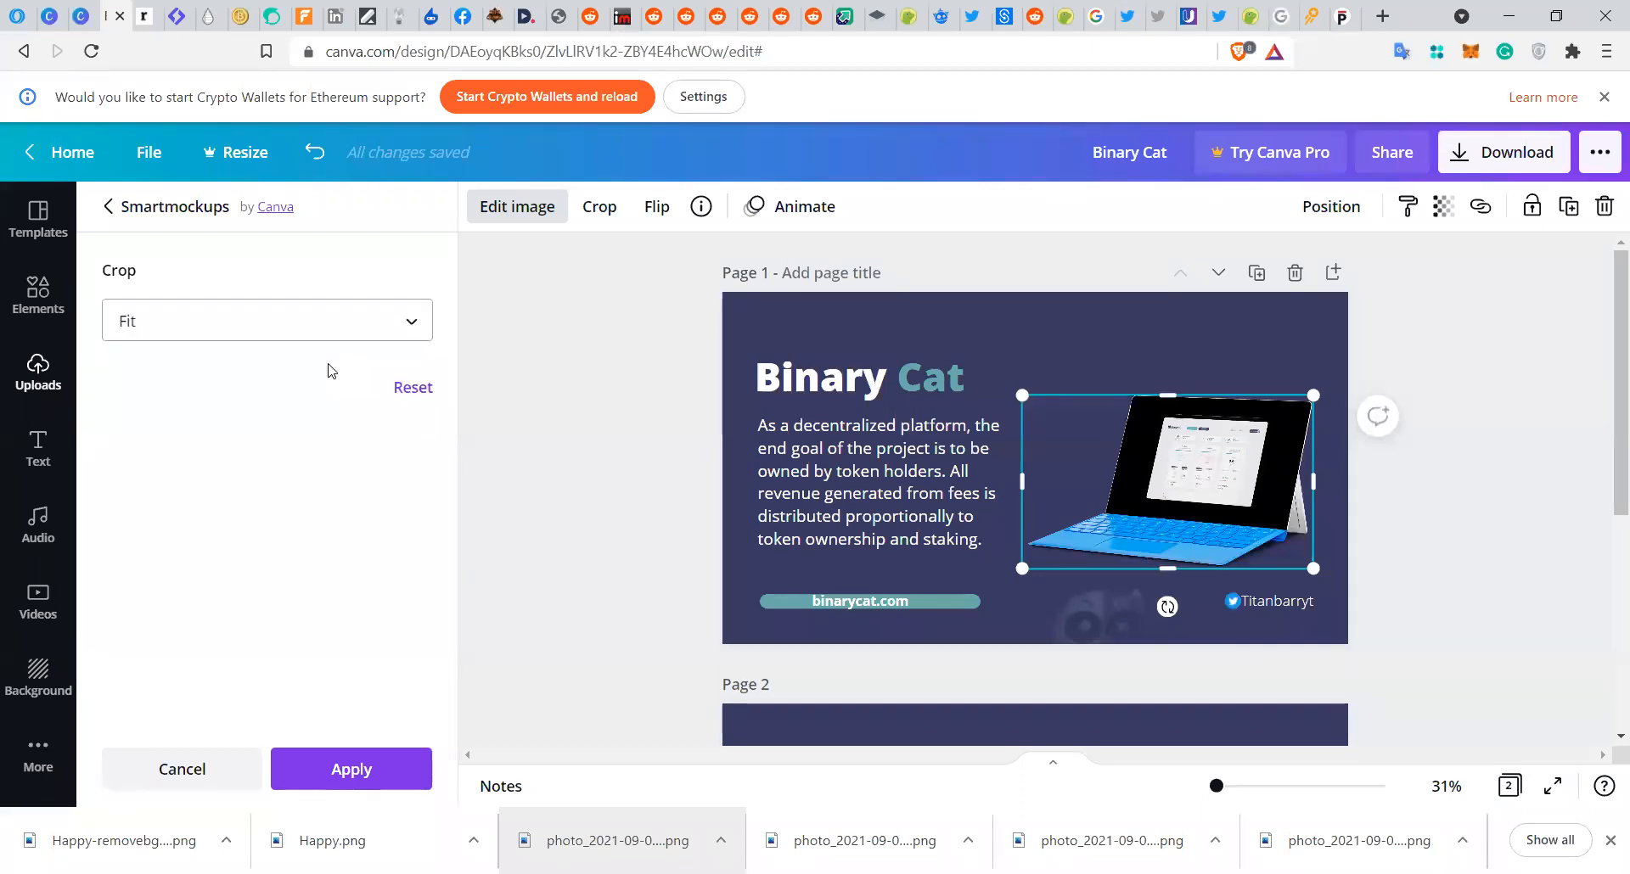
# - Try Custom crop, shifting the screenshot inside the mockup, then cancel the mockup
pyautogui.click(345, 331)
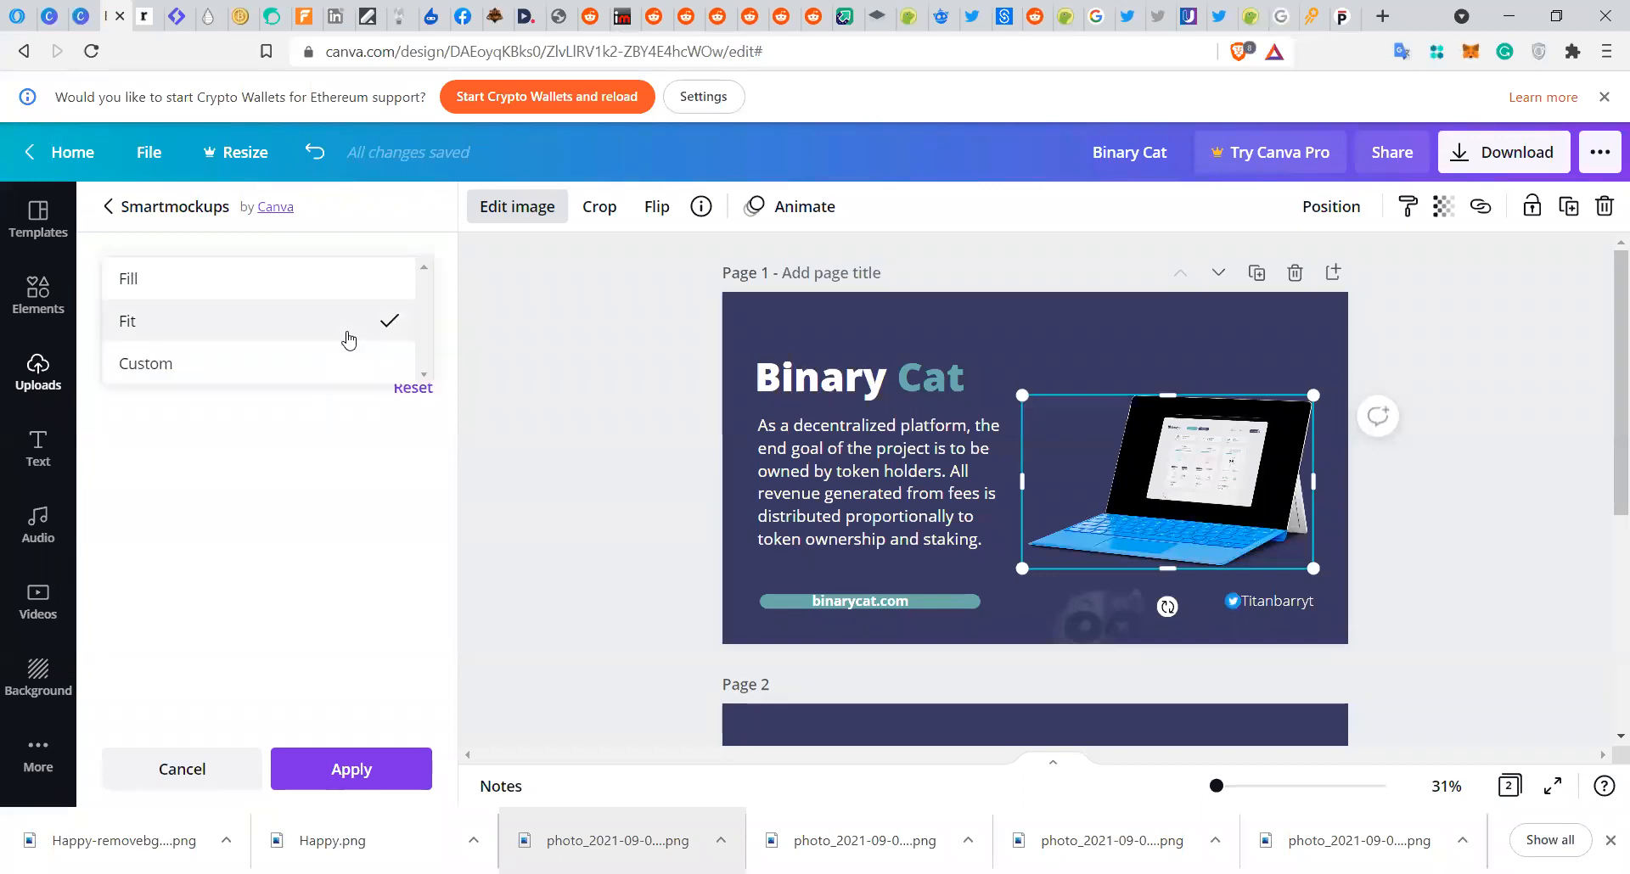
pyautogui.click(323, 370)
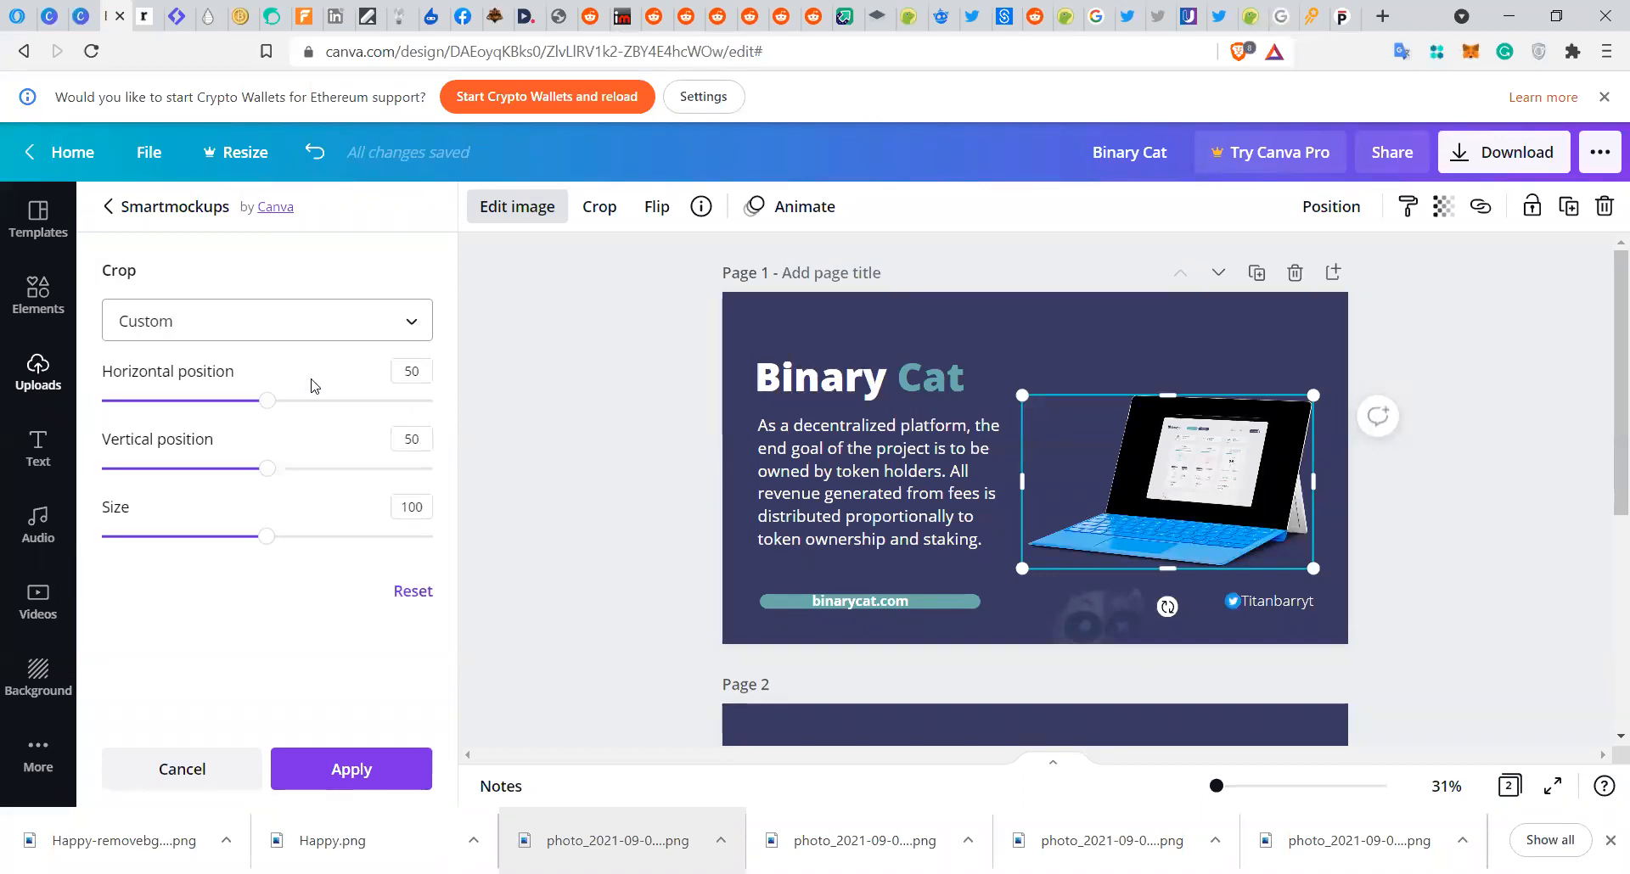
pyautogui.moveTo(268, 410)
pyautogui.mouseDown()
pyautogui.moveTo(353, 400)
pyautogui.moveTo(296, 401)
pyautogui.moveTo(408, 421)
pyautogui.moveTo(248, 412)
pyautogui.mouseUp()
pyautogui.moveTo(303, 482); pyautogui.dragTo(255, 535)
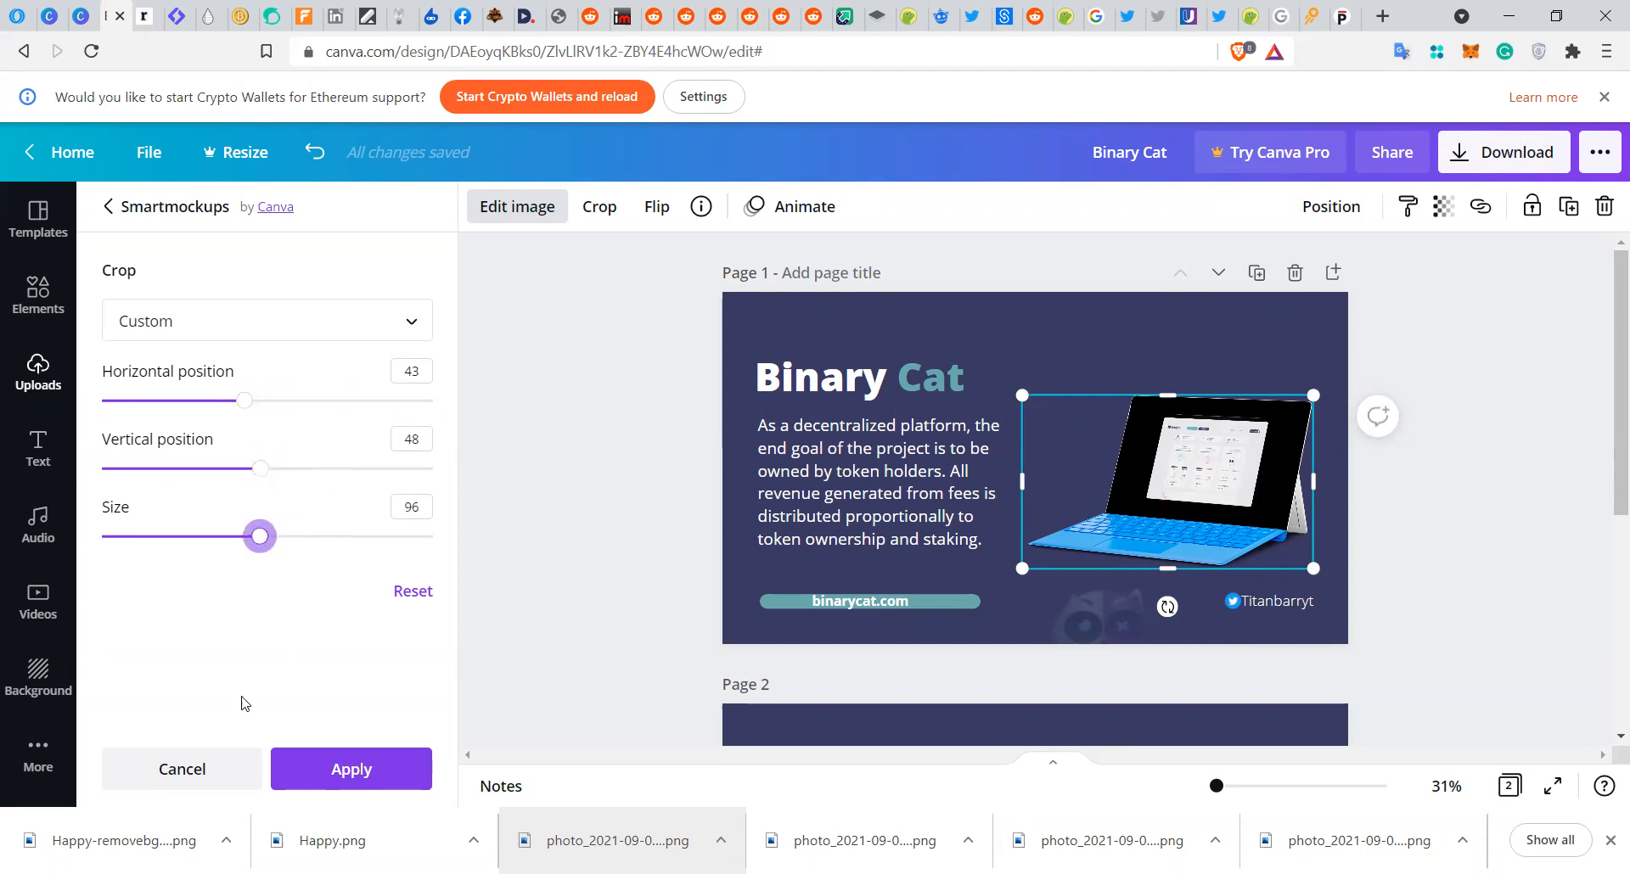
pyautogui.click(159, 789)
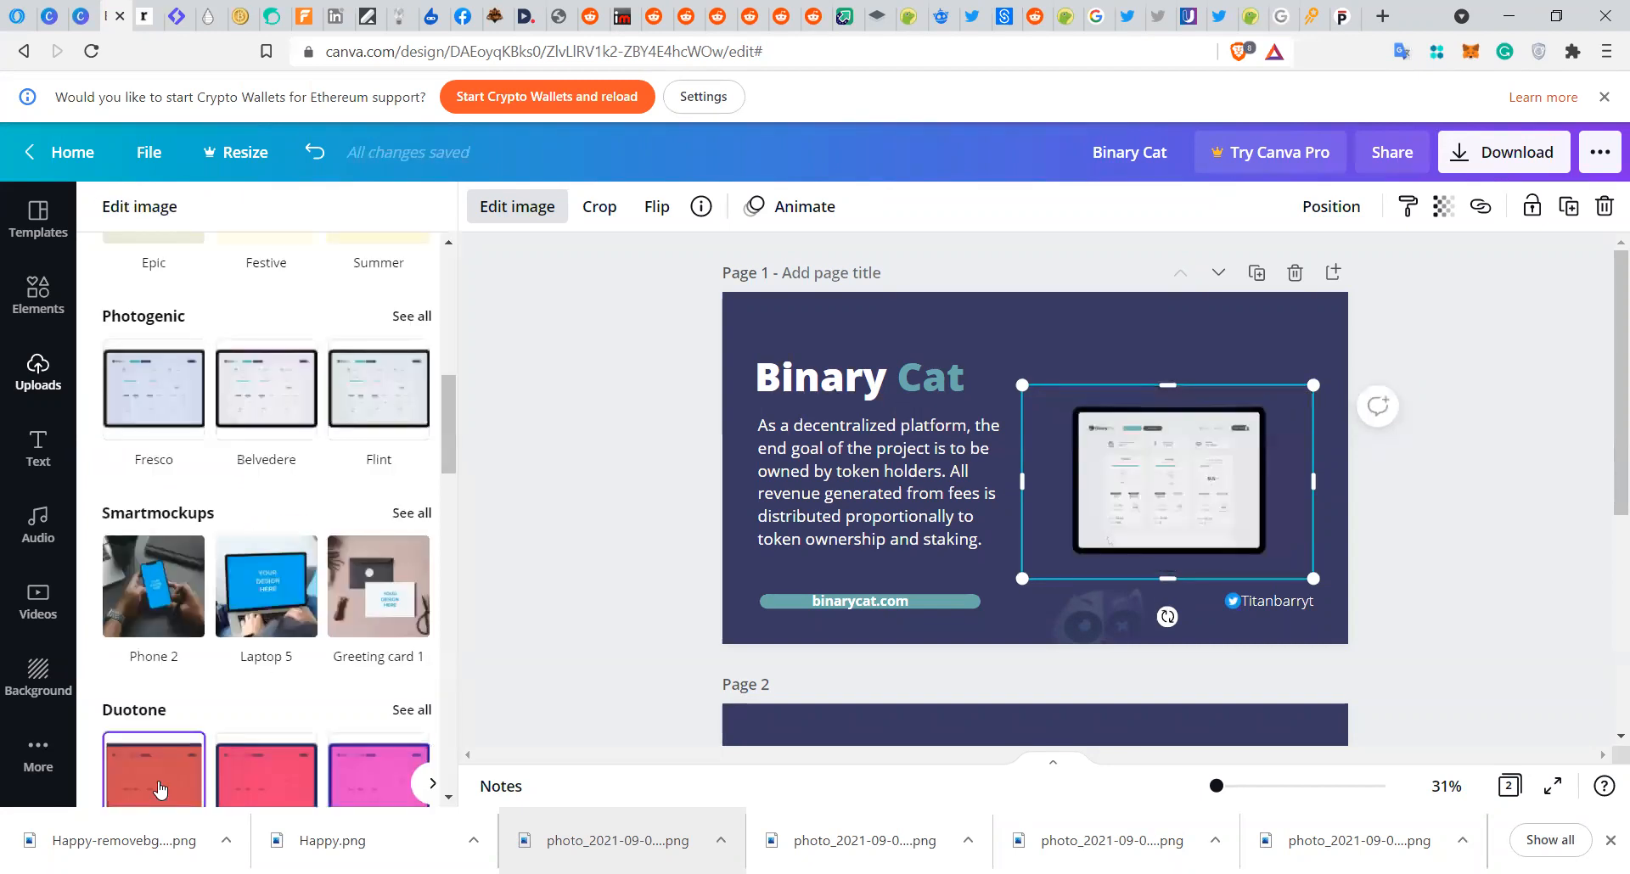
# - Reapply the Laptop 20 mockup to the dashboard screenshot with Fit crop and confirm it
pyautogui.click(411, 512)
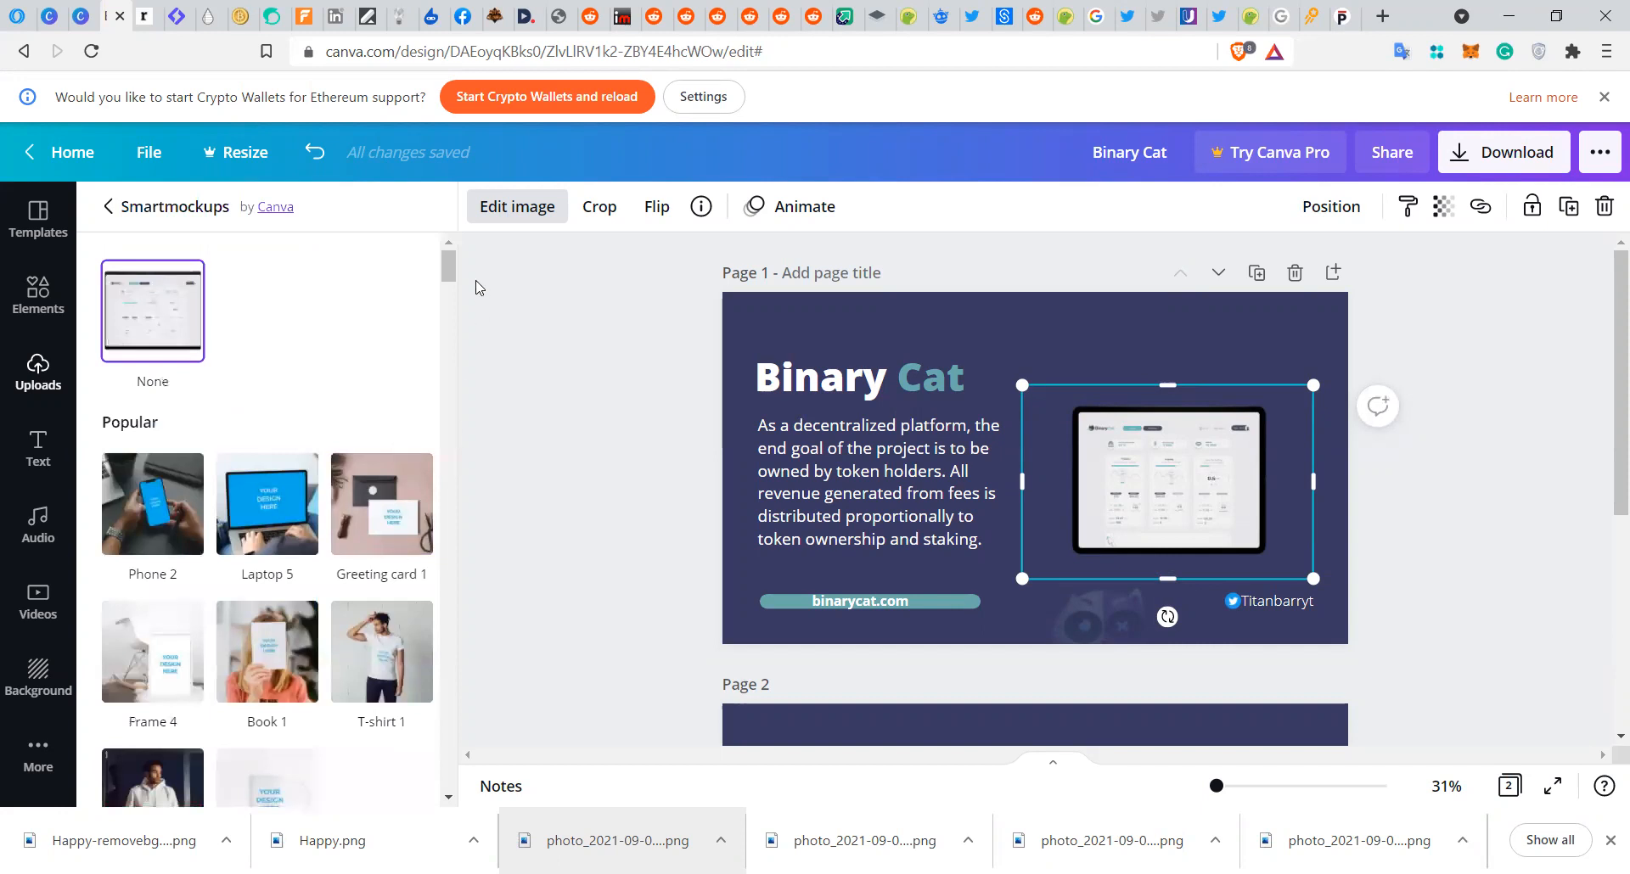
pyautogui.moveTo(451, 270); pyautogui.dragTo(416, 444)
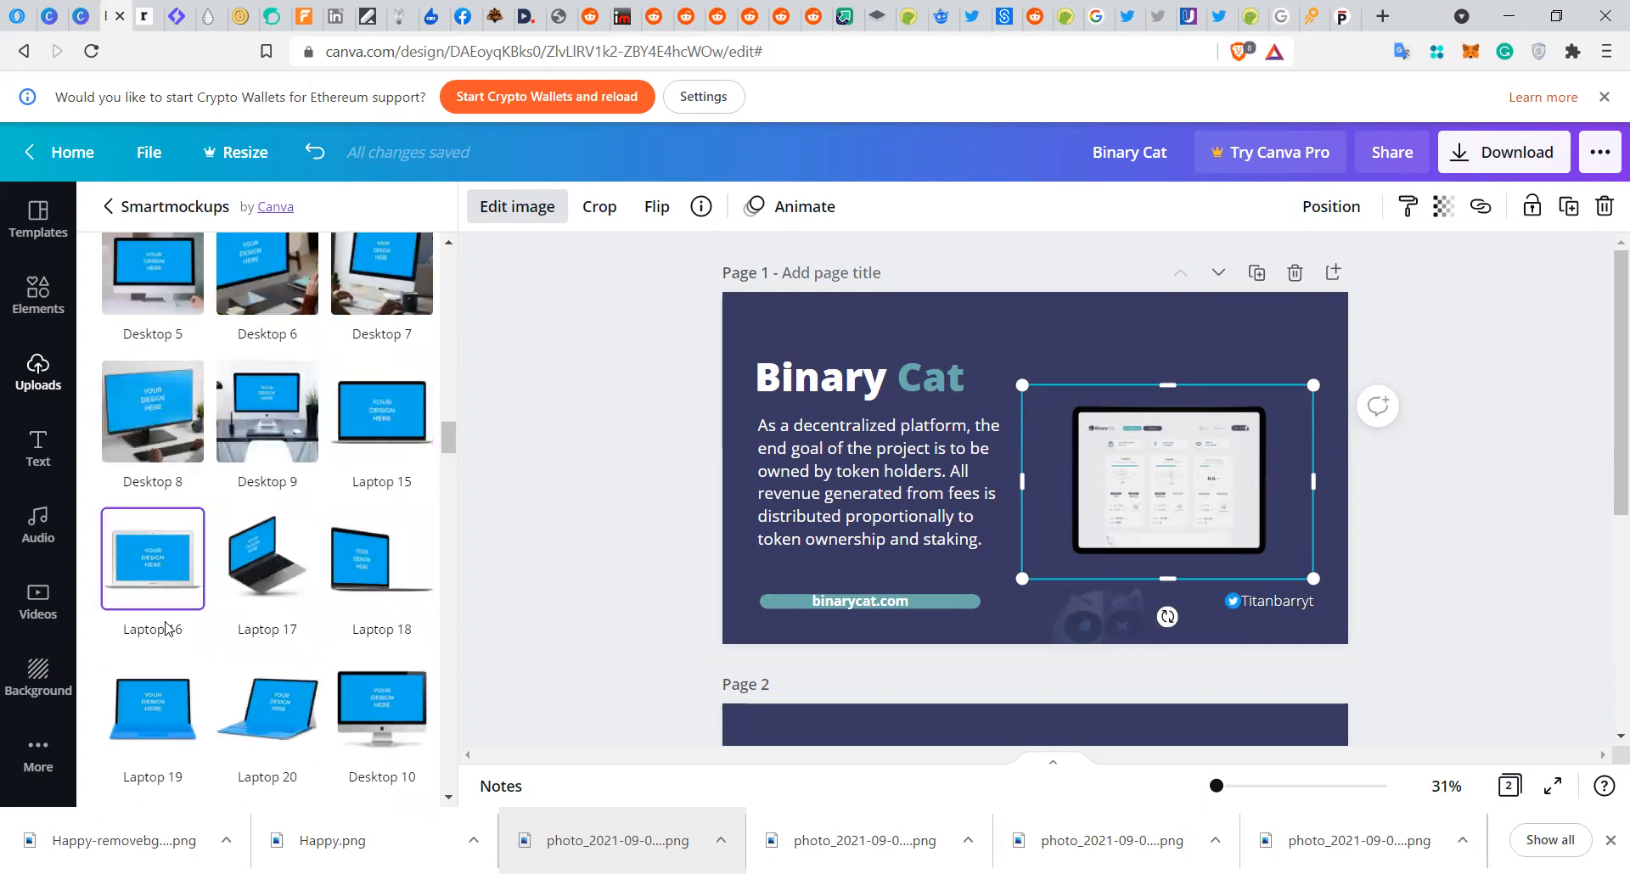
pyautogui.click(273, 718)
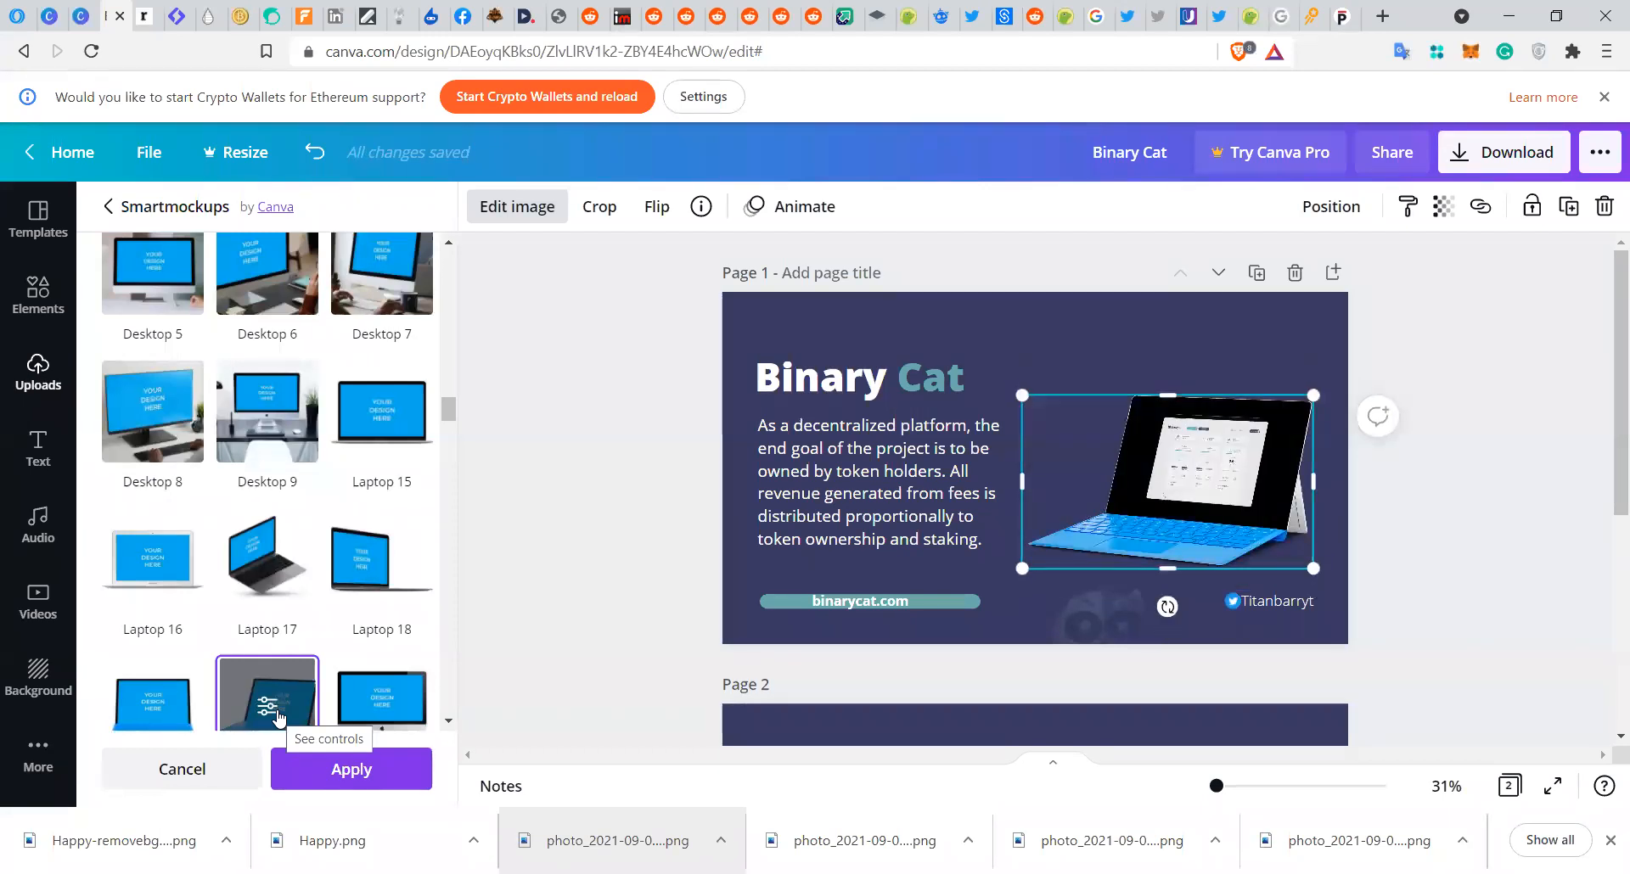
pyautogui.click(268, 707)
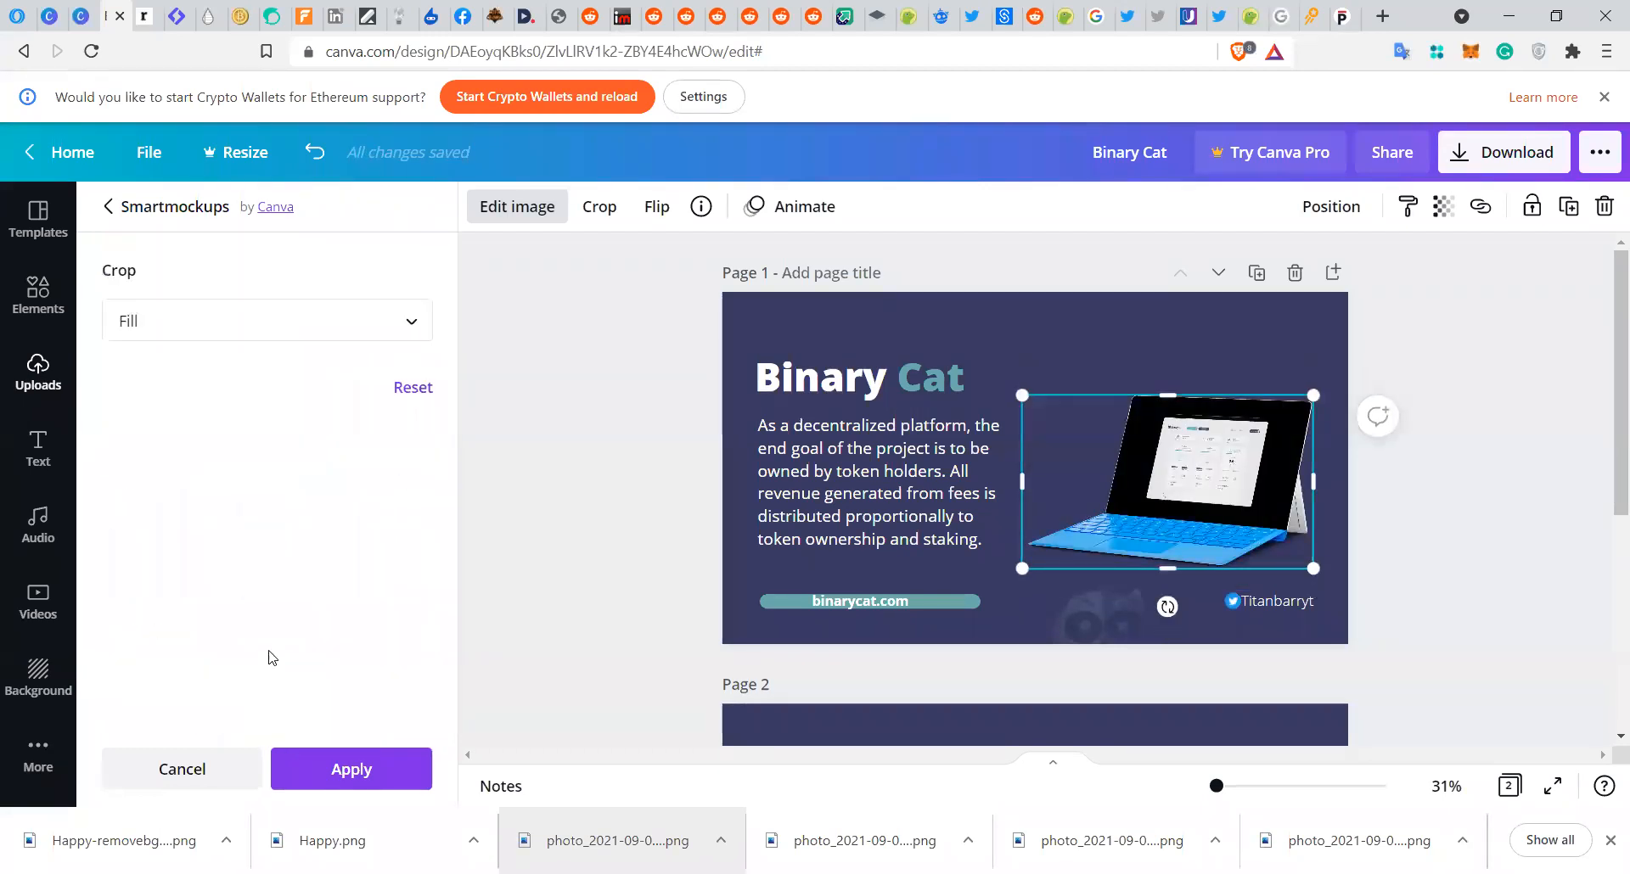
pyautogui.click(237, 331)
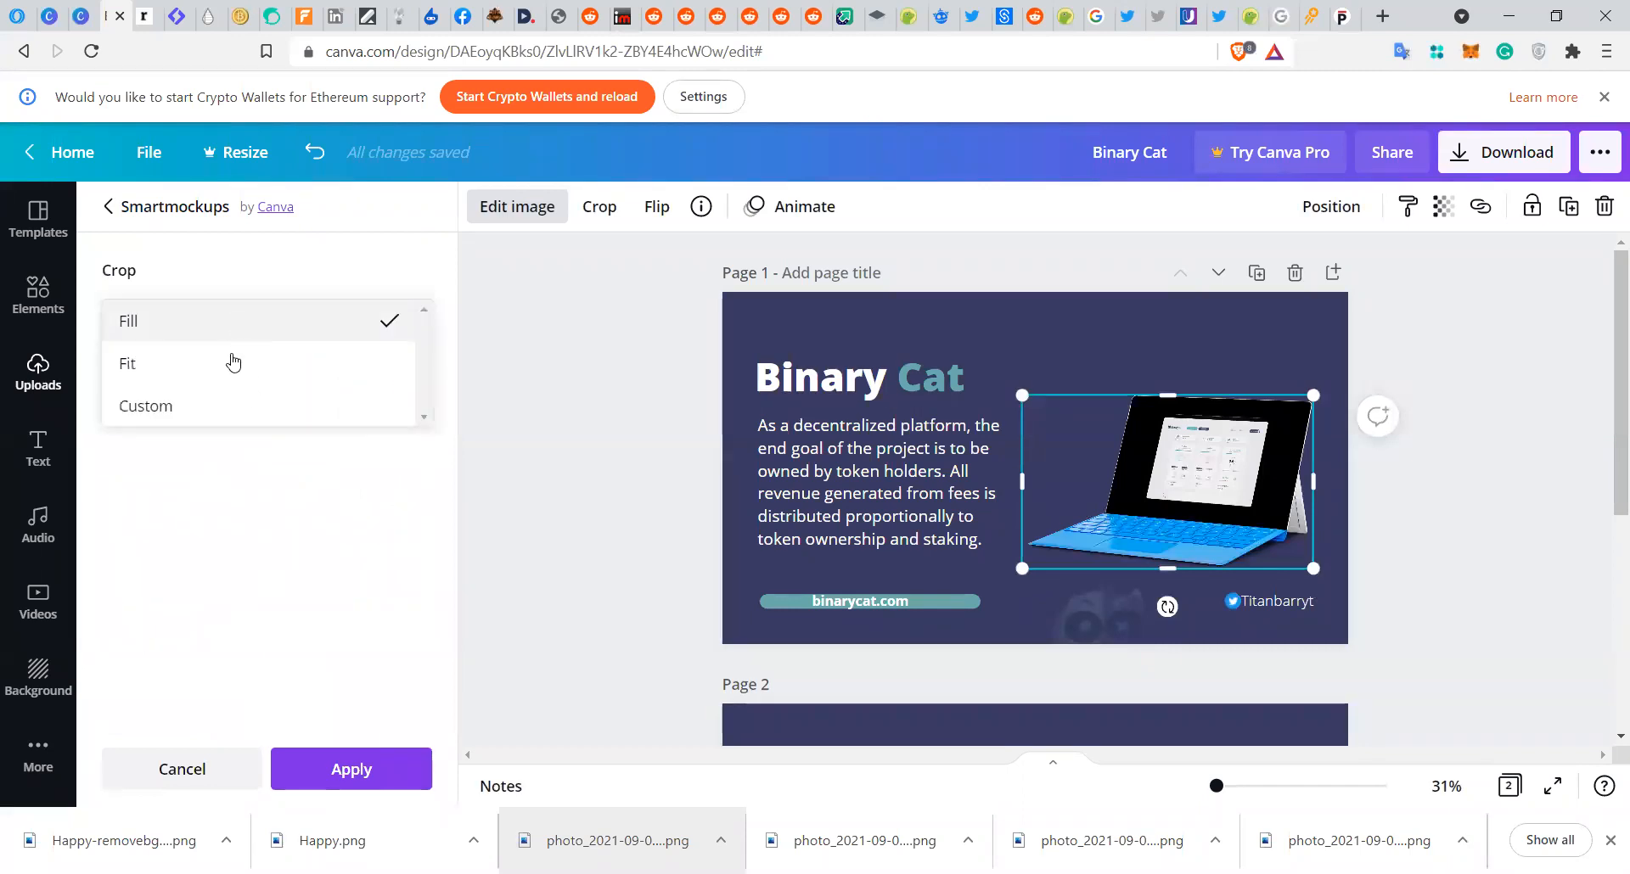
pyautogui.click(228, 365)
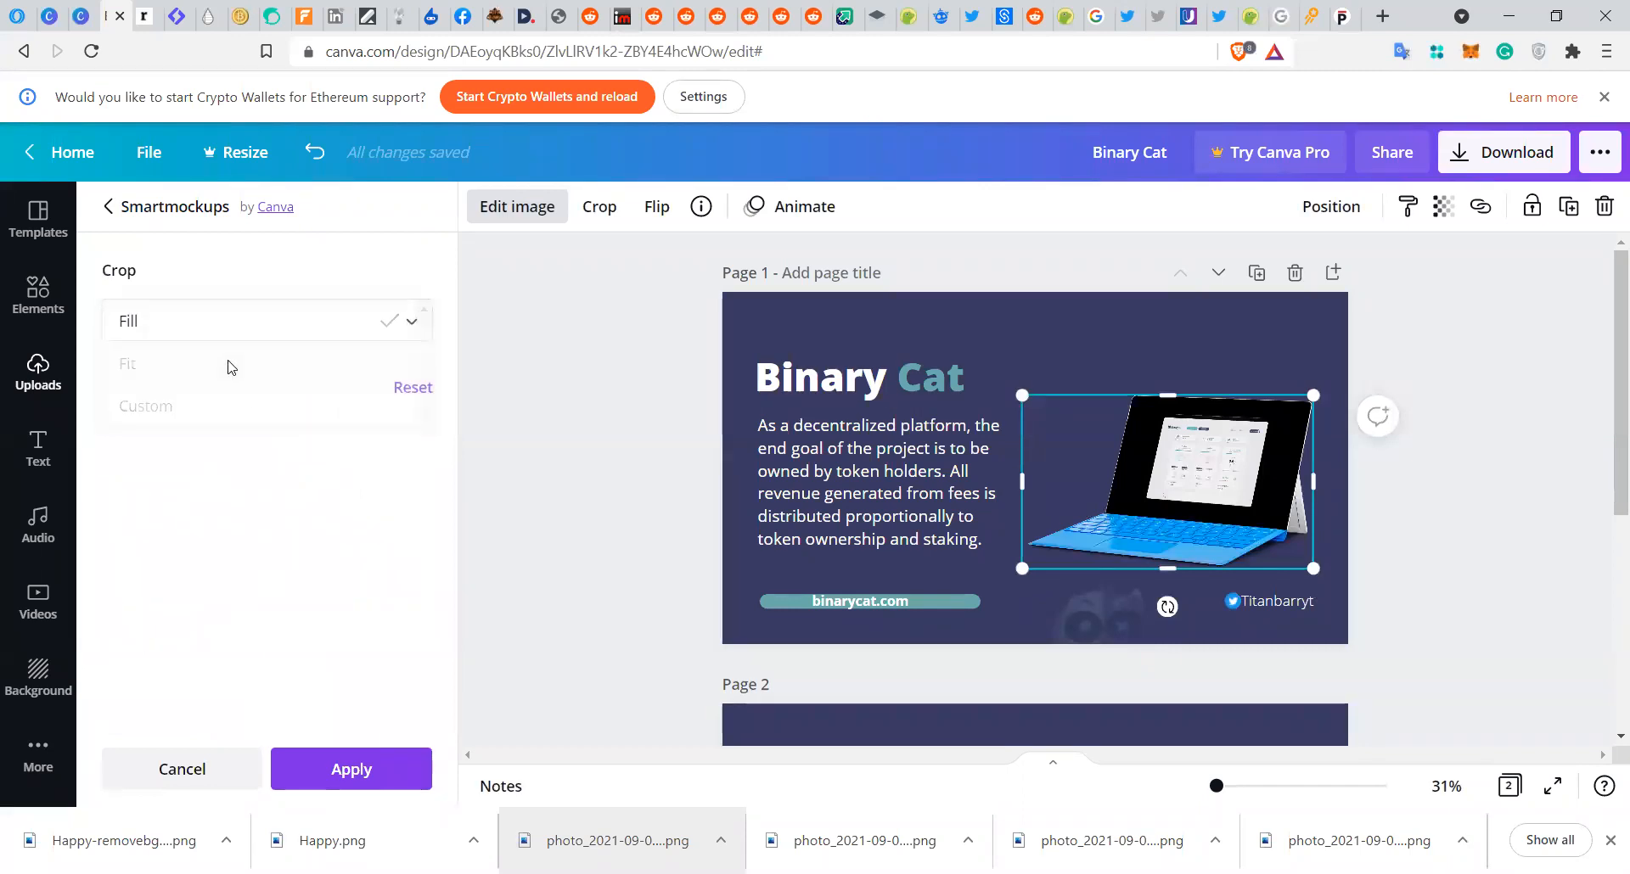
pyautogui.click(314, 773)
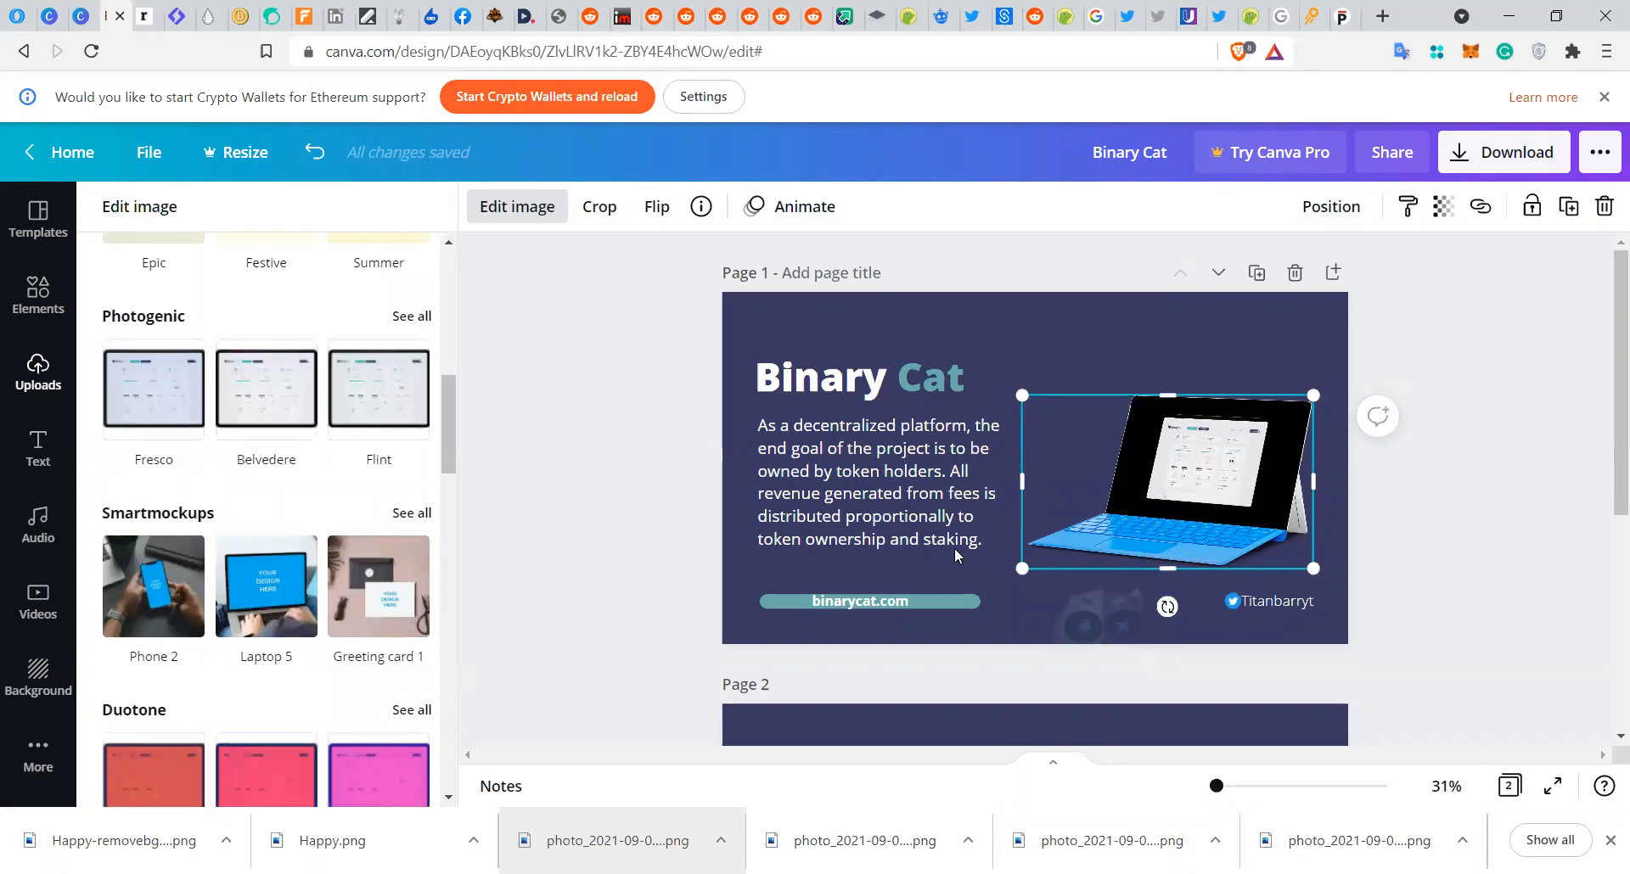
pyautogui.click(1155, 360)
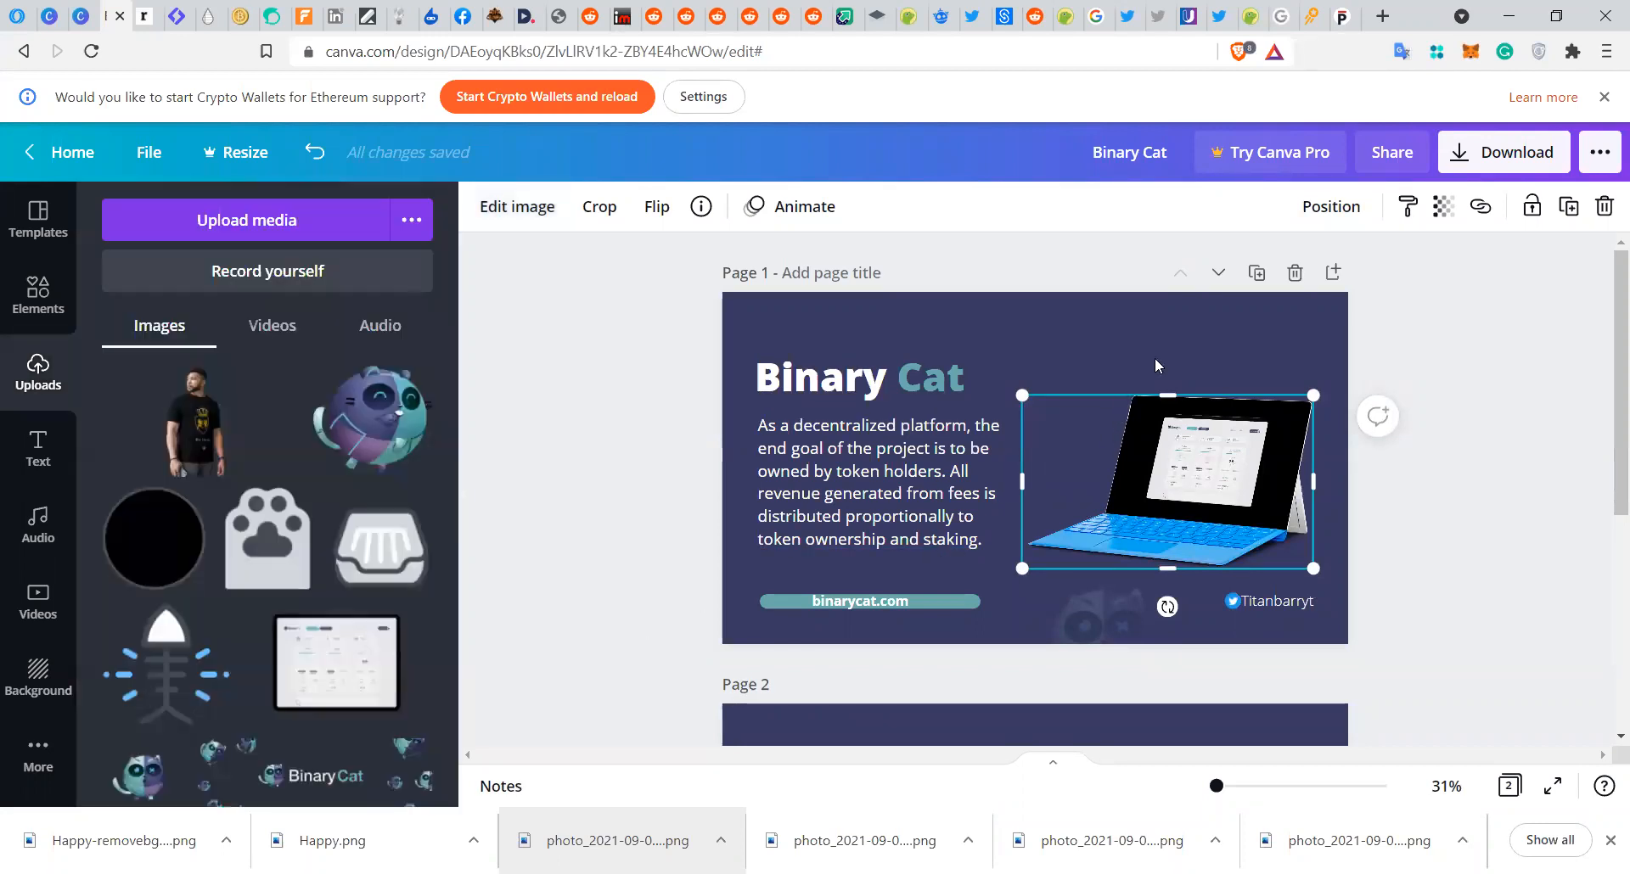
pyautogui.click(1219, 350)
pyautogui.click(1566, 480)
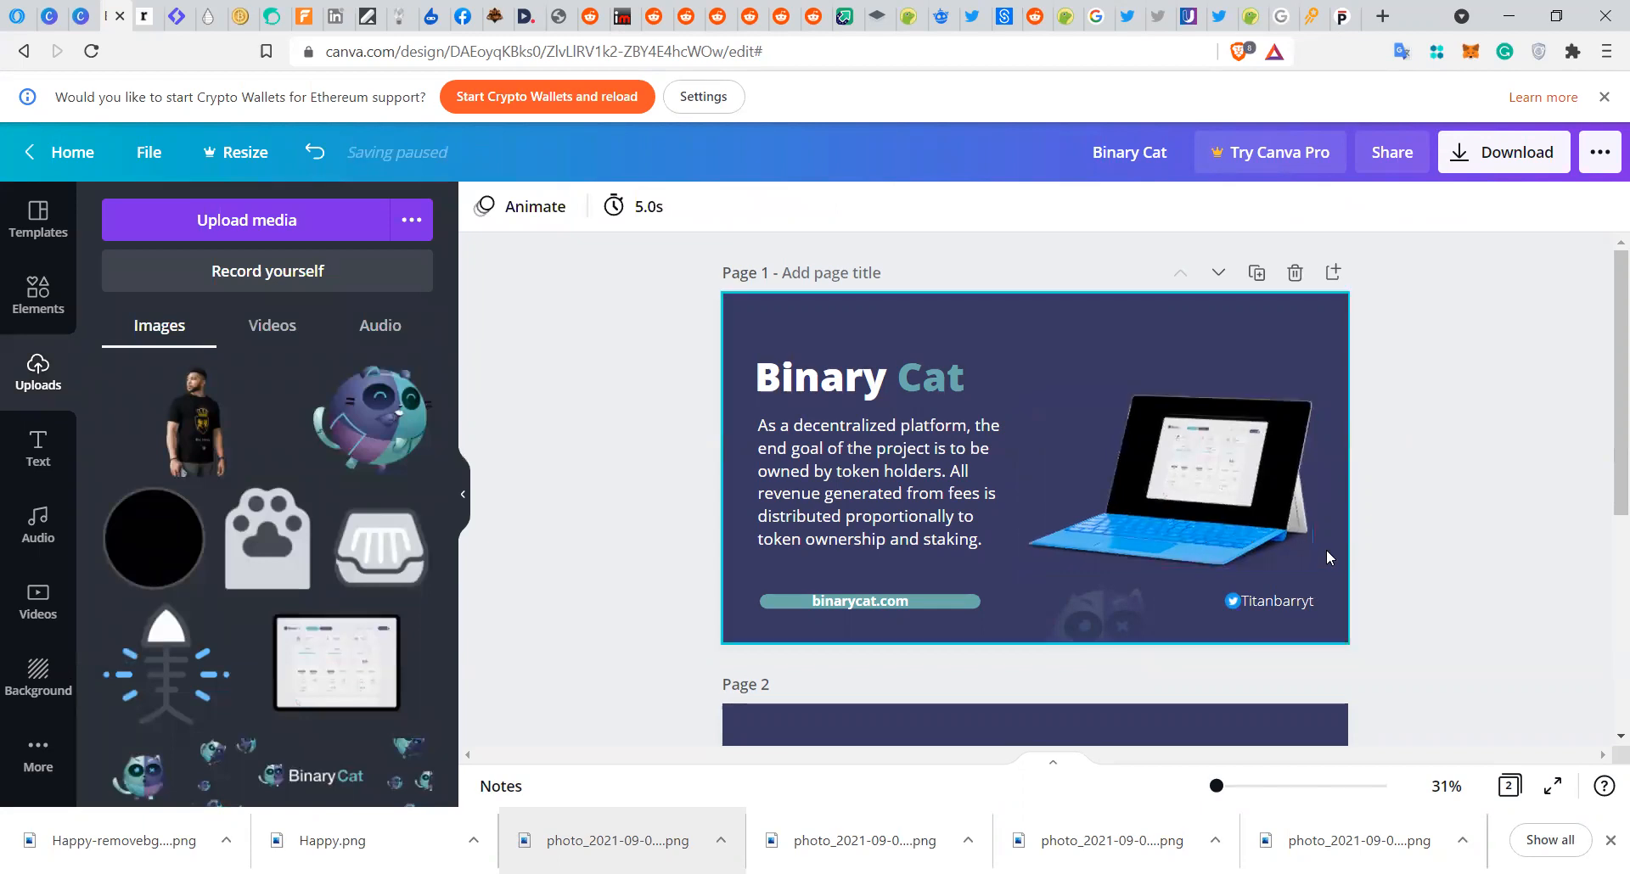
pyautogui.click(1207, 545)
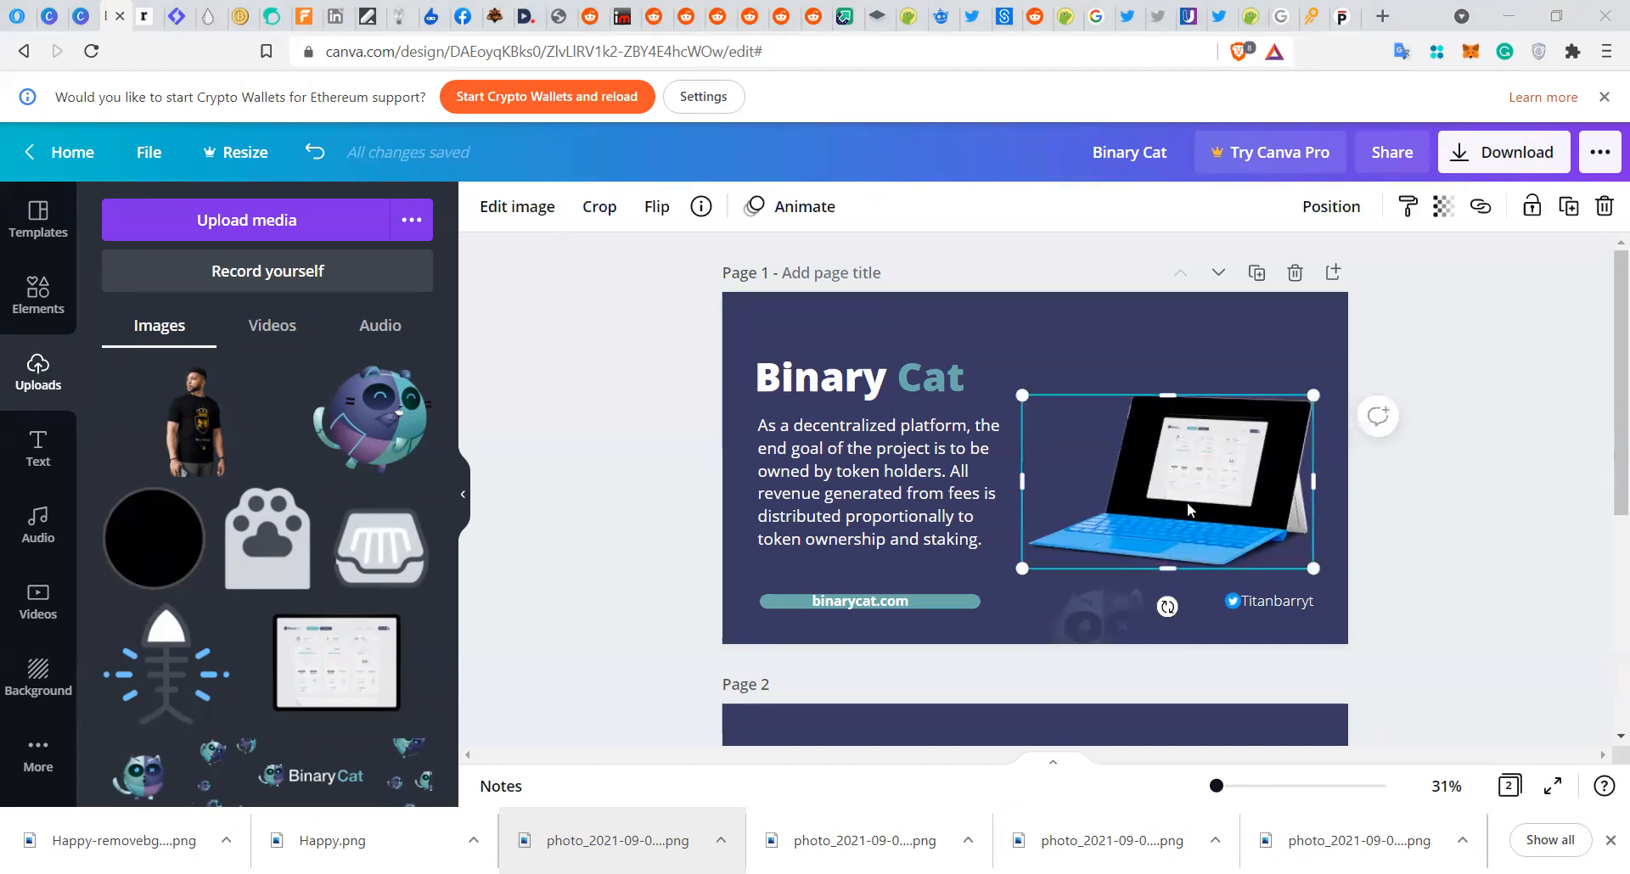
pyautogui.click(514, 204)
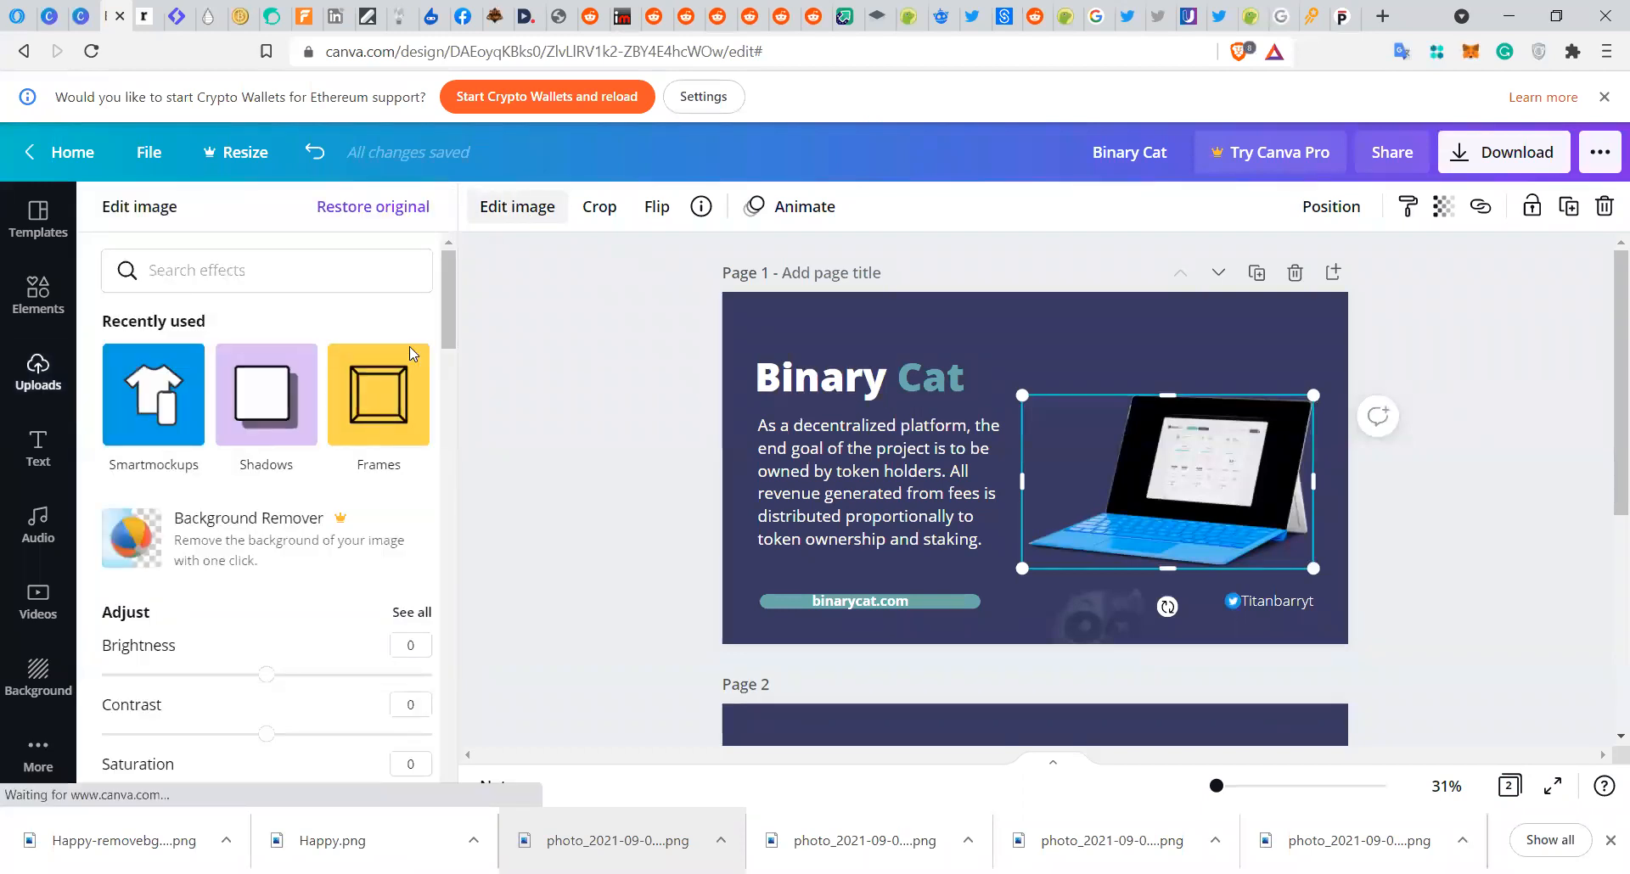